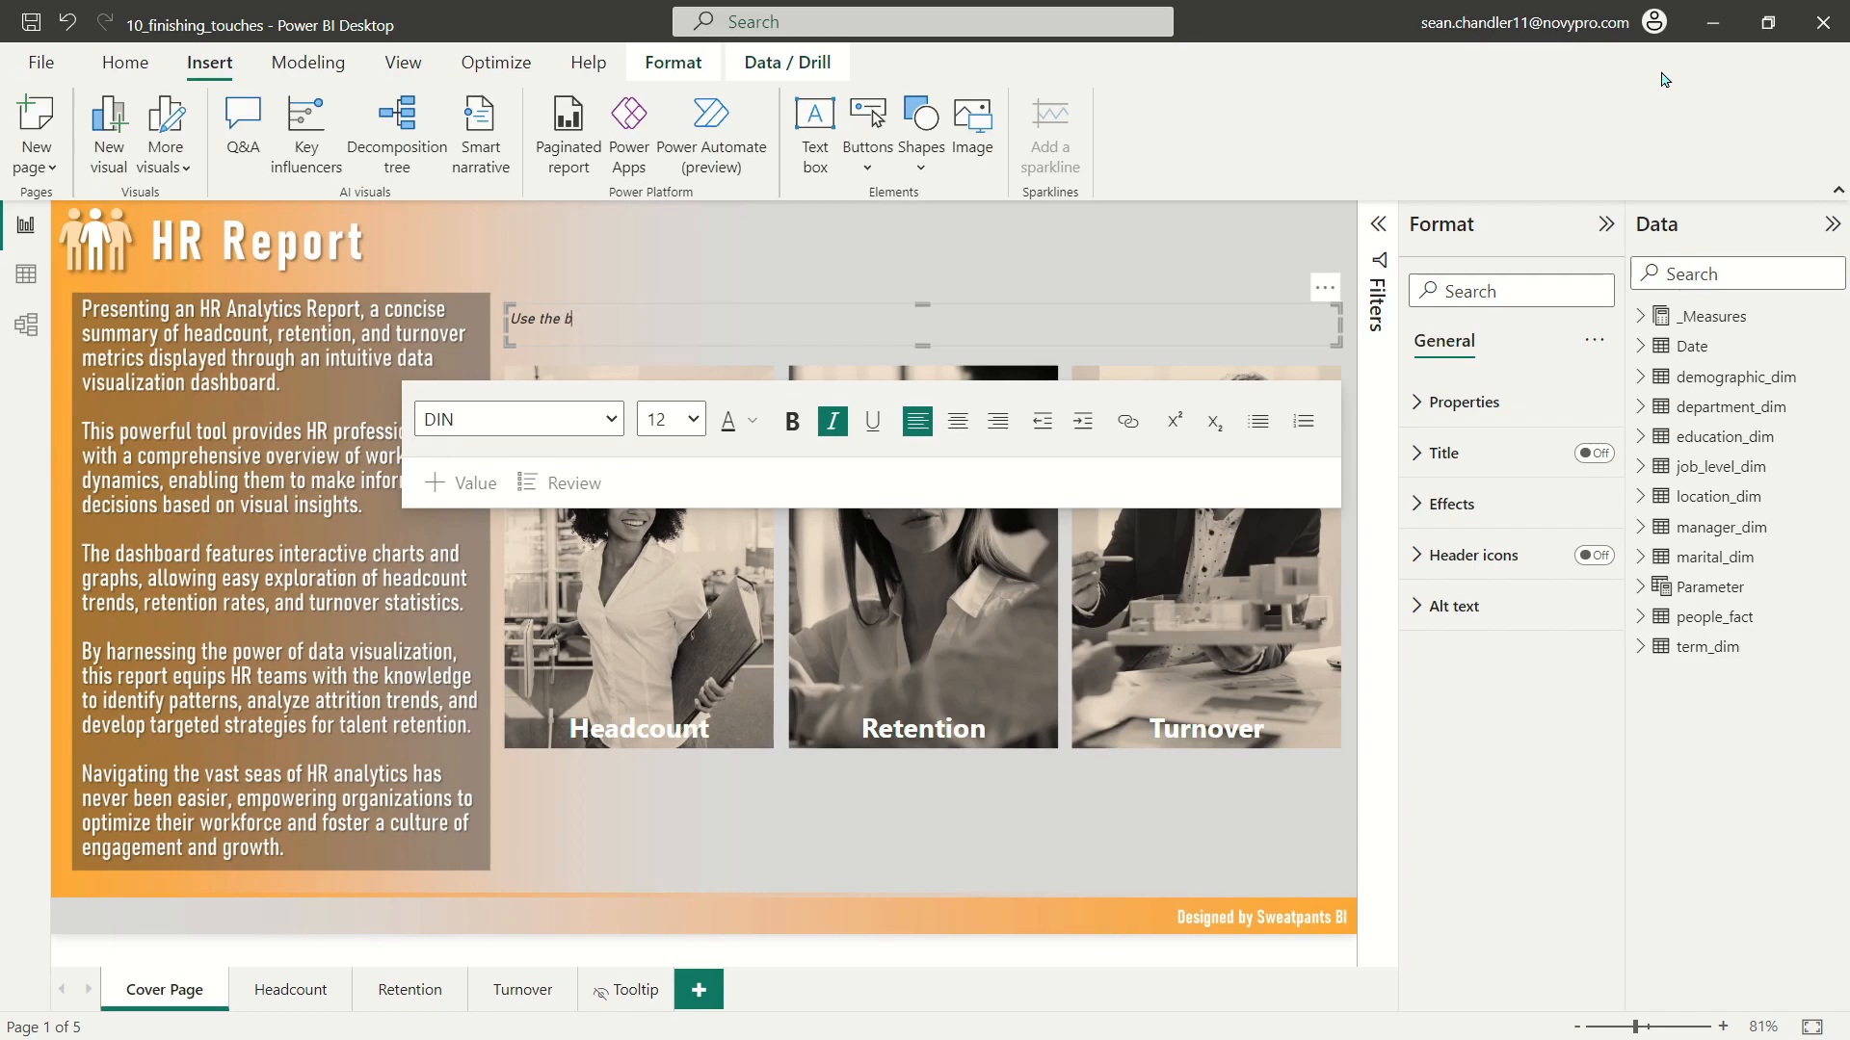
# Step: Complete the cover page text box to read "Use the buttons below to navigate between the different employee views in this tool:"
pyautogui.write('uttons below to navigate between the dif')
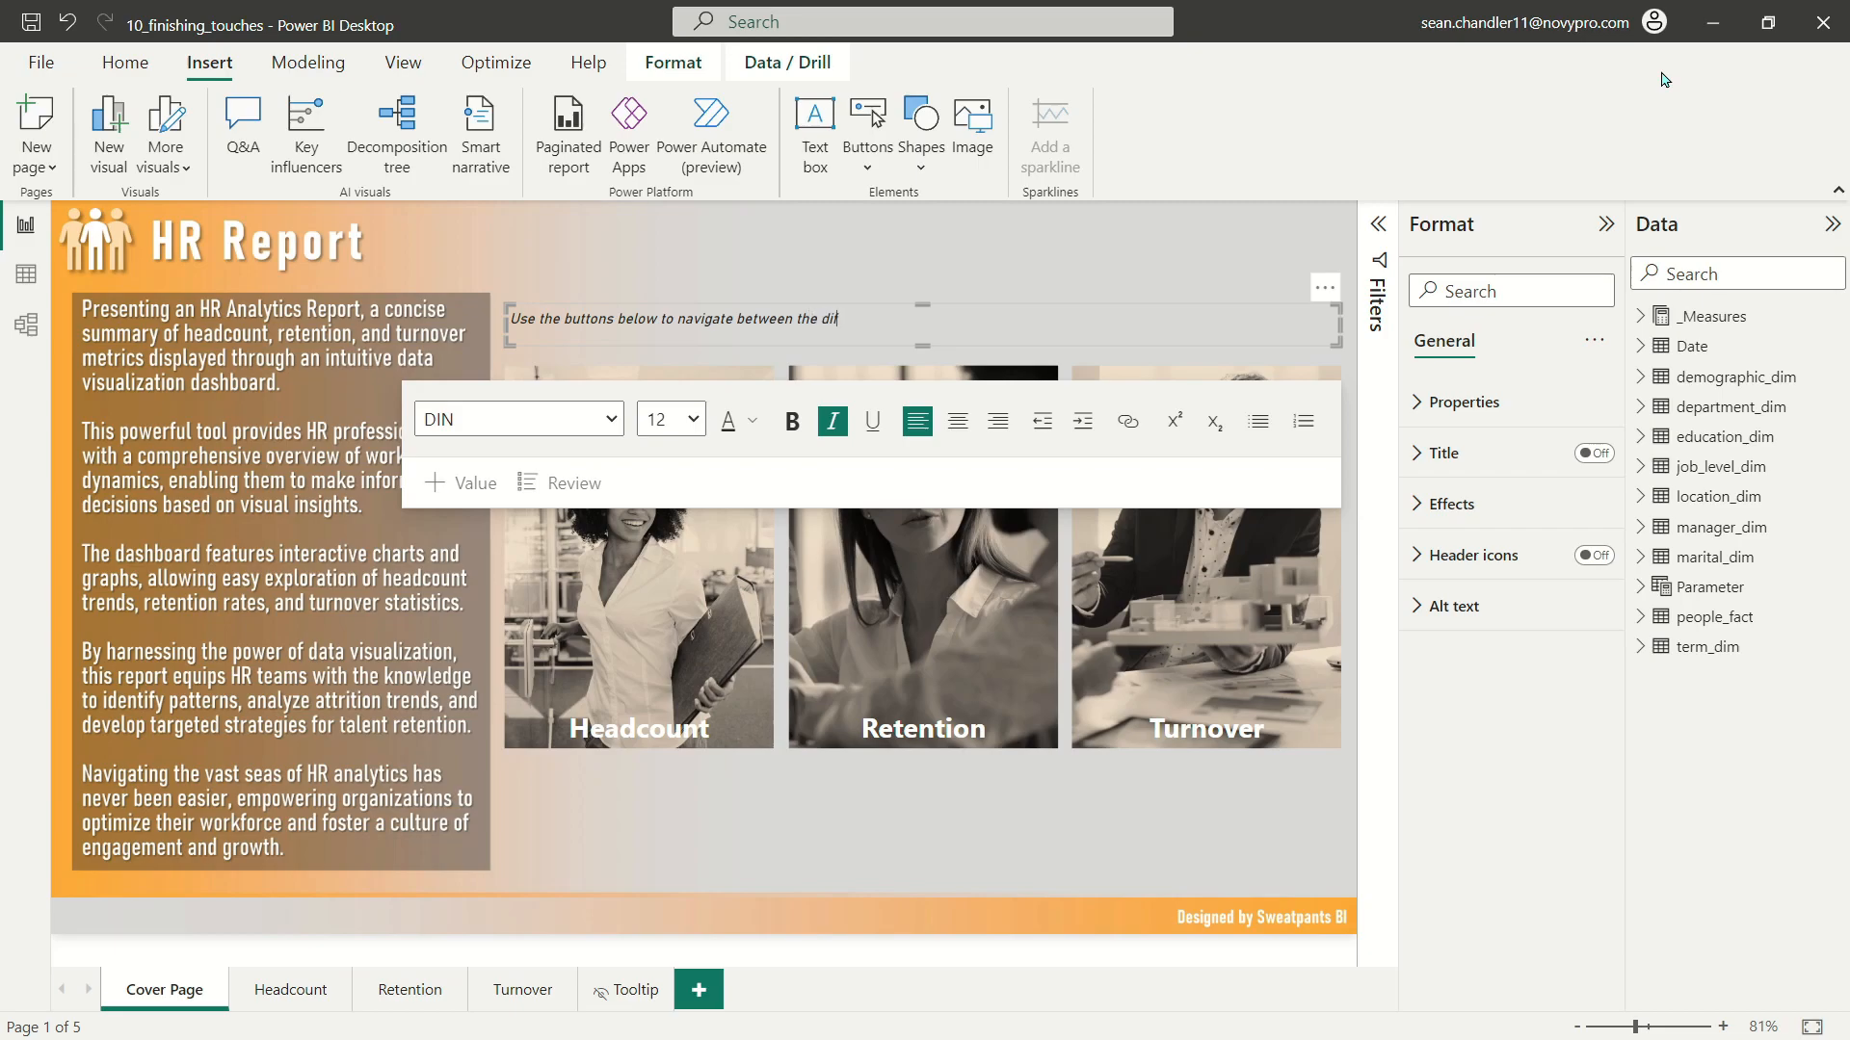
pyautogui.write('ferent employee views in this tool:')
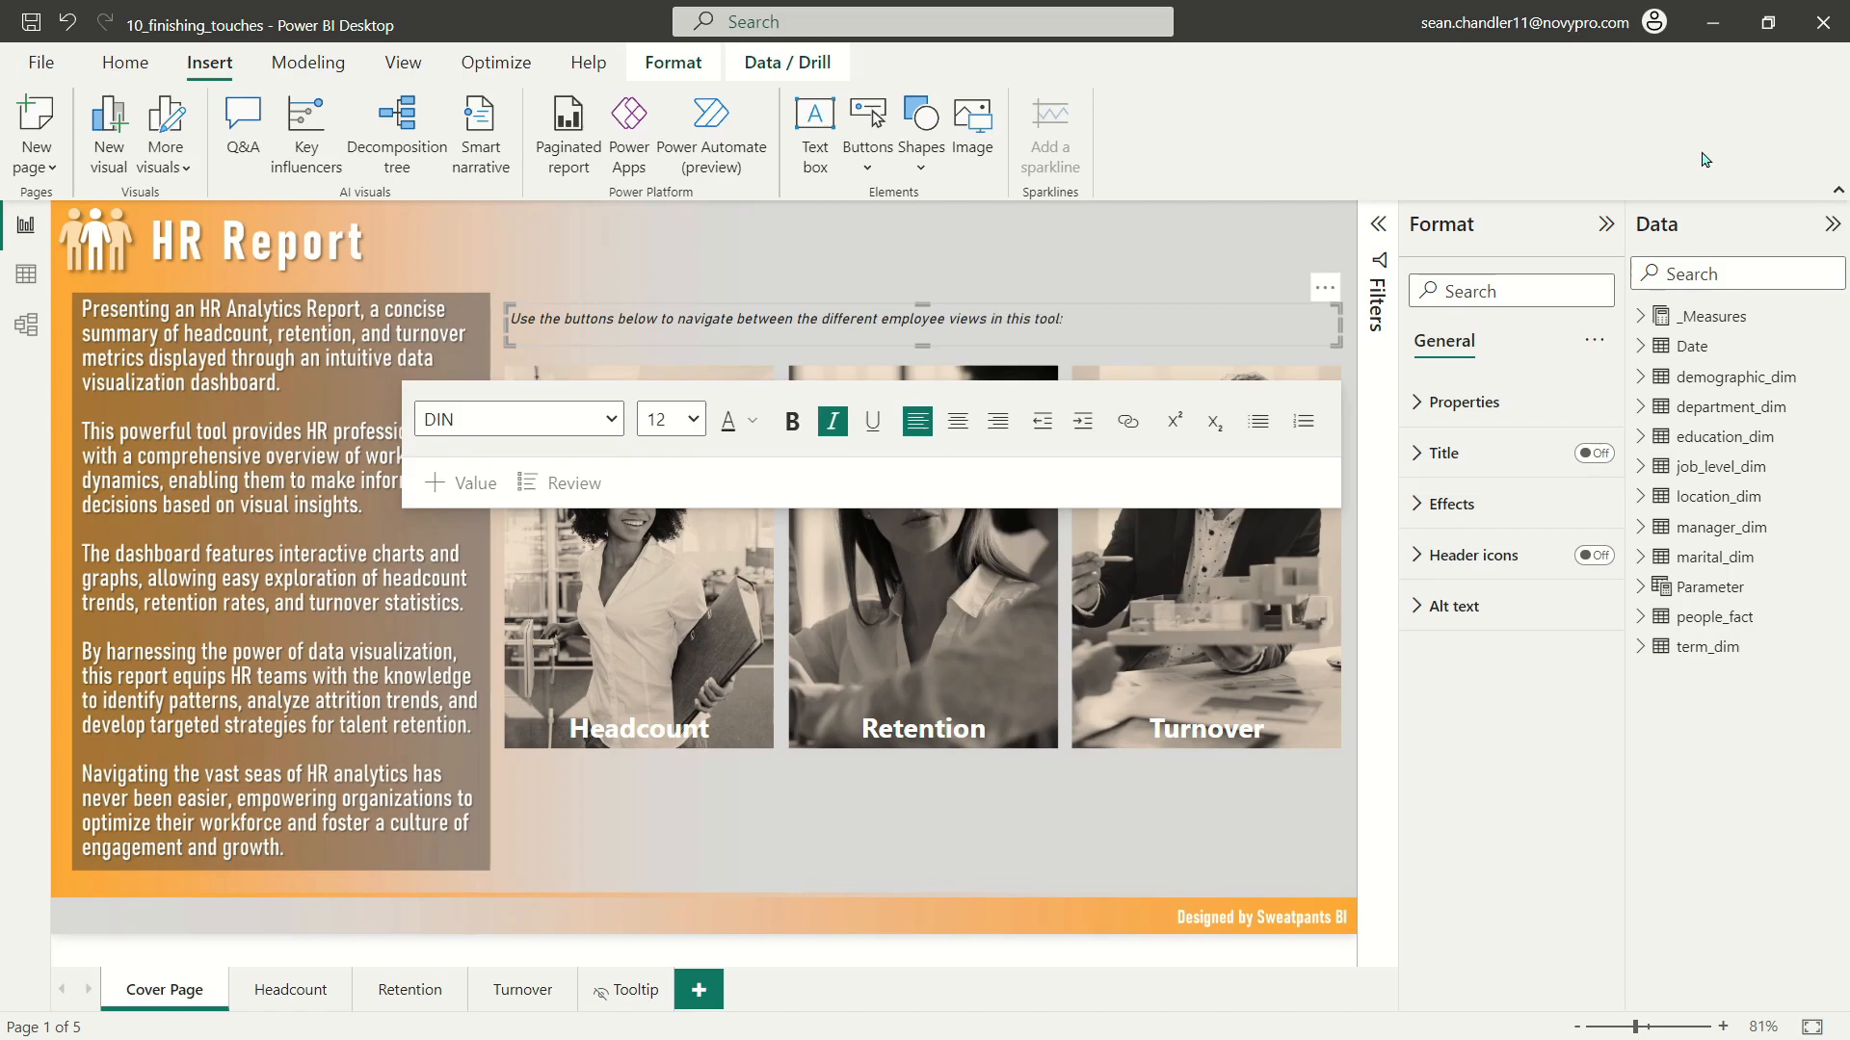
# Step: Move the instruction text box down to just above the navigation images and shorten its height to end at their upper edge
pyautogui.moveTo(771, 309); pyautogui.dragTo(762, 331)
pyautogui.click(783, 332)
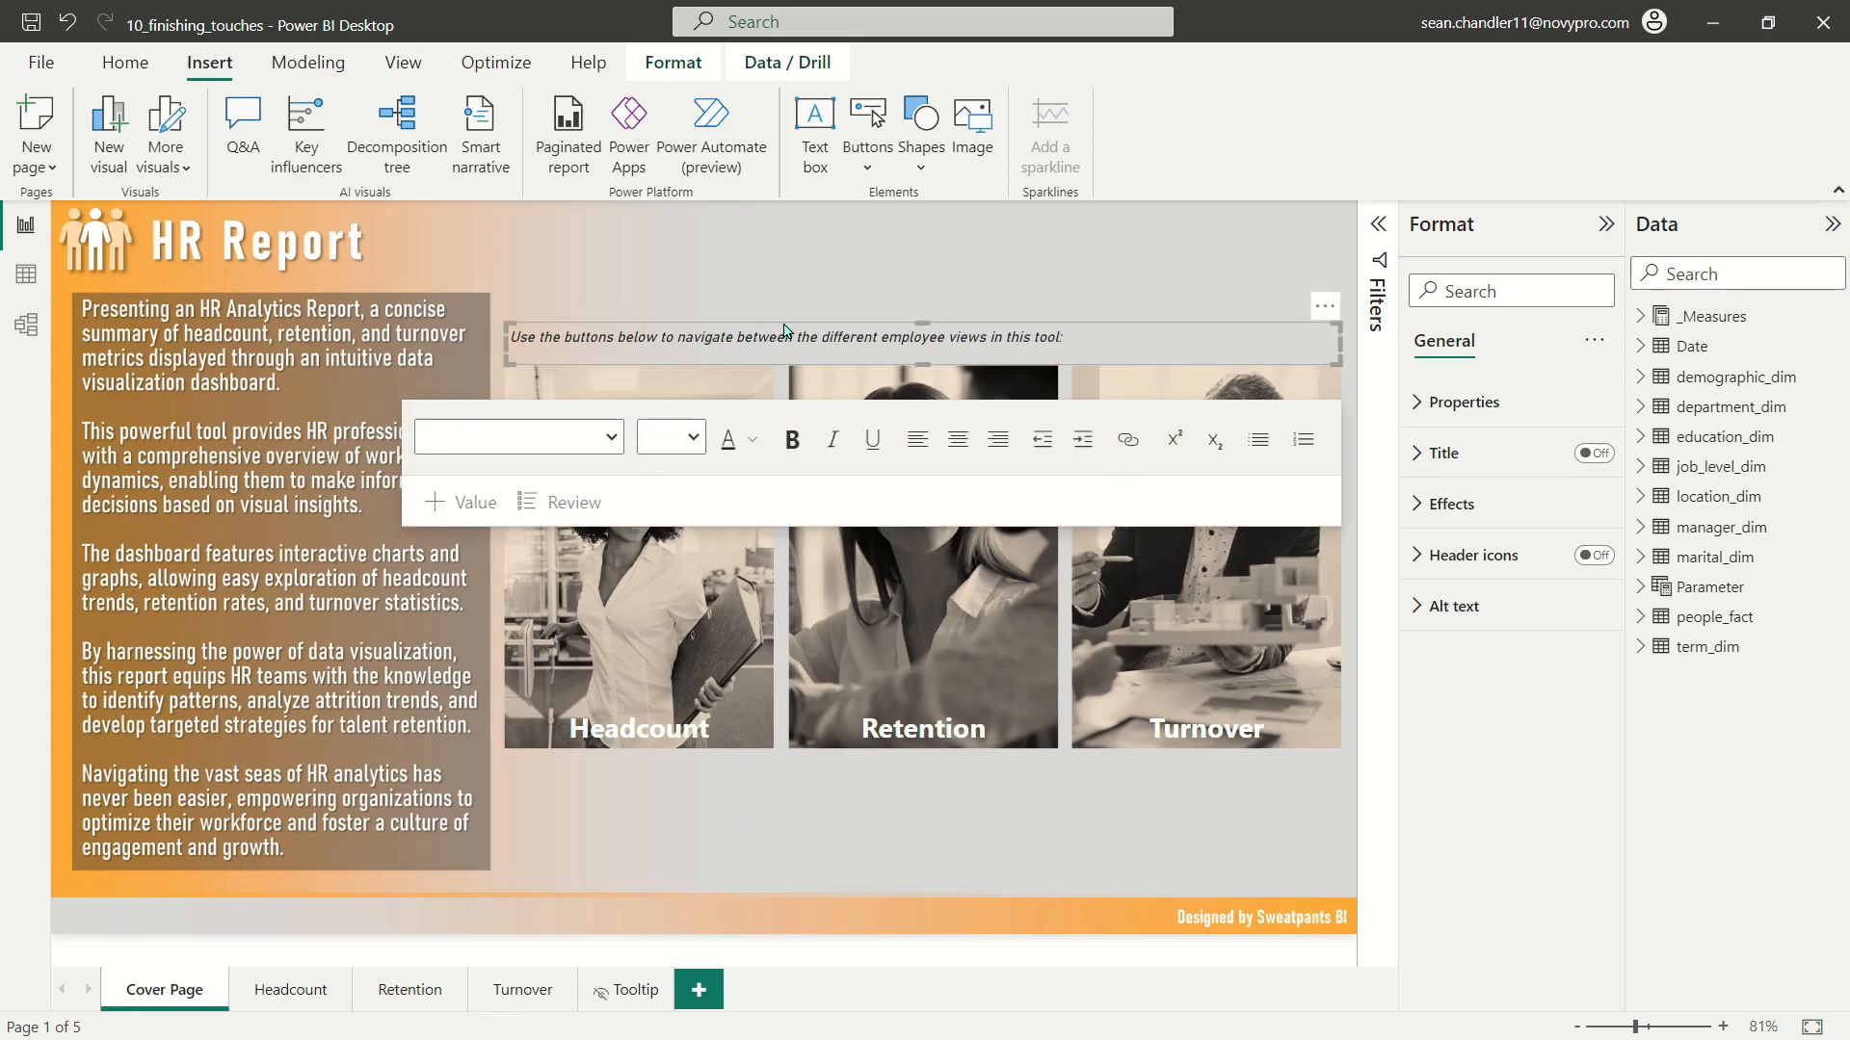
pyautogui.press('Down')
pyautogui.press('Down')
pyautogui.press('Down')
pyautogui.press('Down')
pyautogui.press('Down')
pyautogui.press('Down')
pyautogui.press('Down')
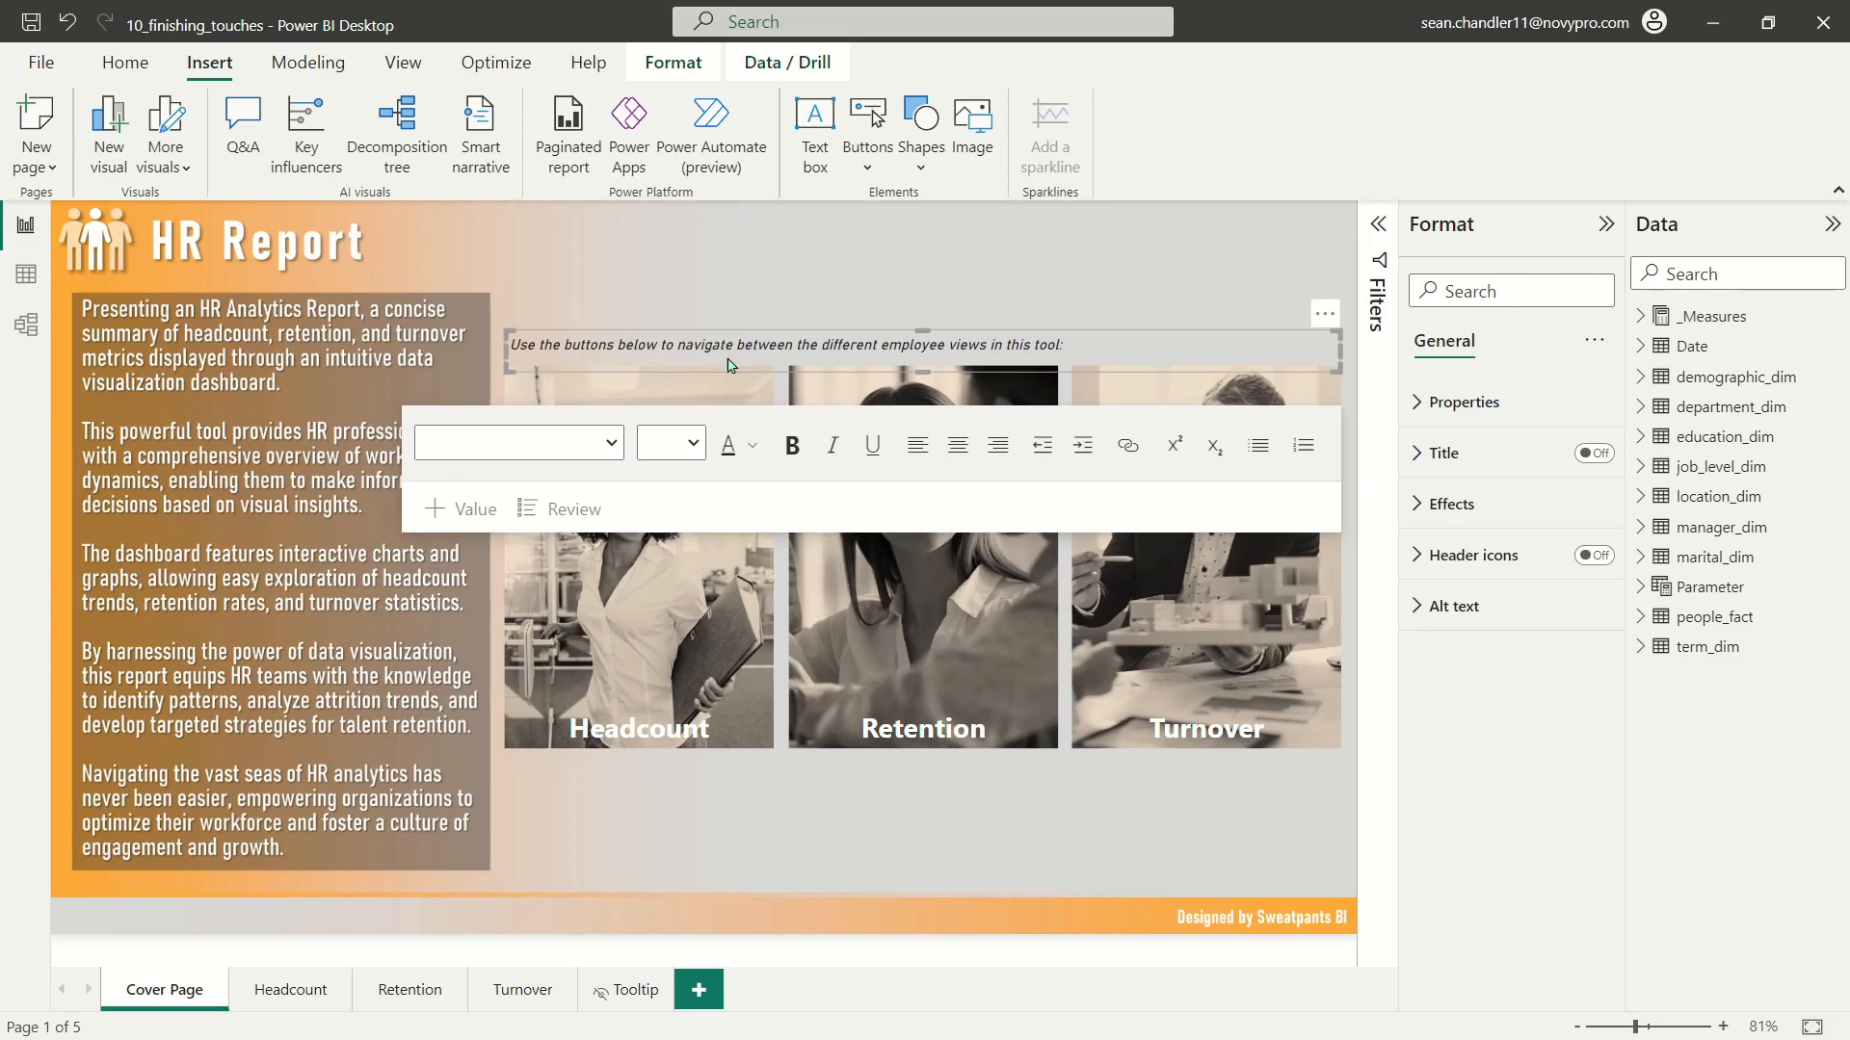
pyautogui.moveTo(923, 370); pyautogui.dragTo(932, 362)
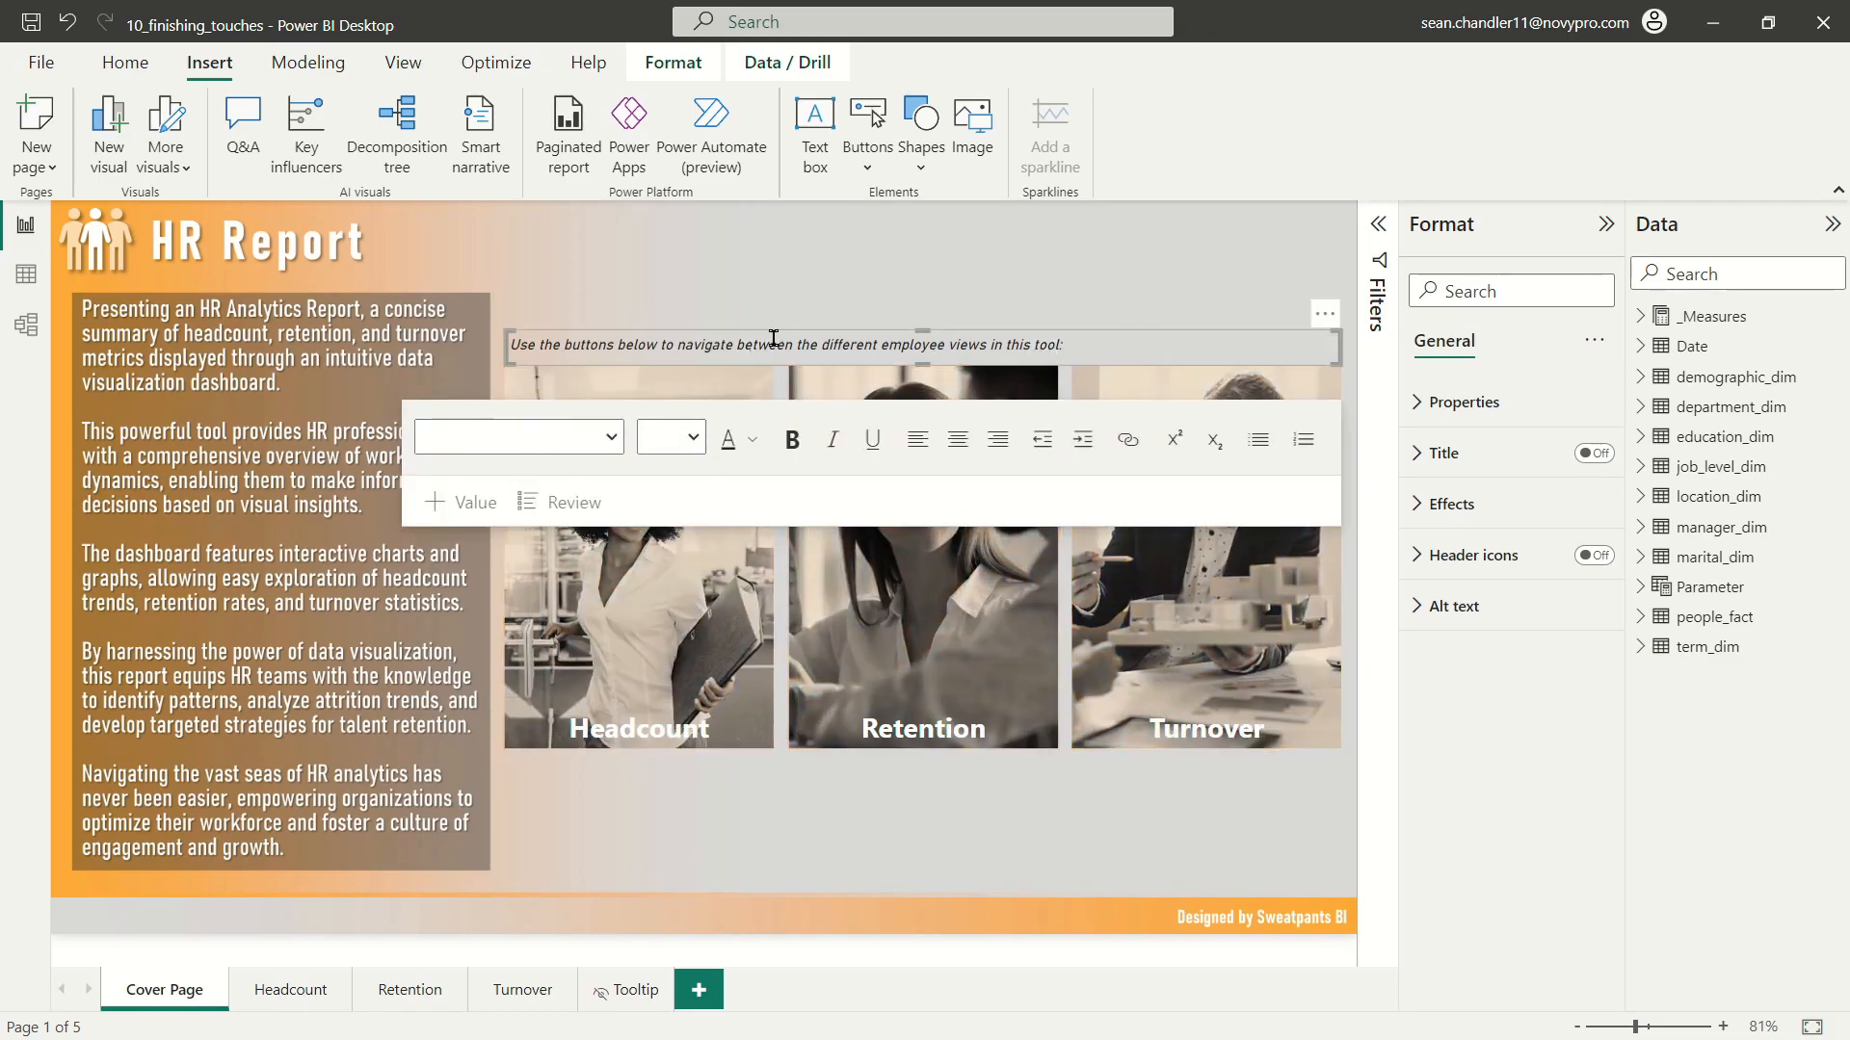
pyautogui.click(1149, 347)
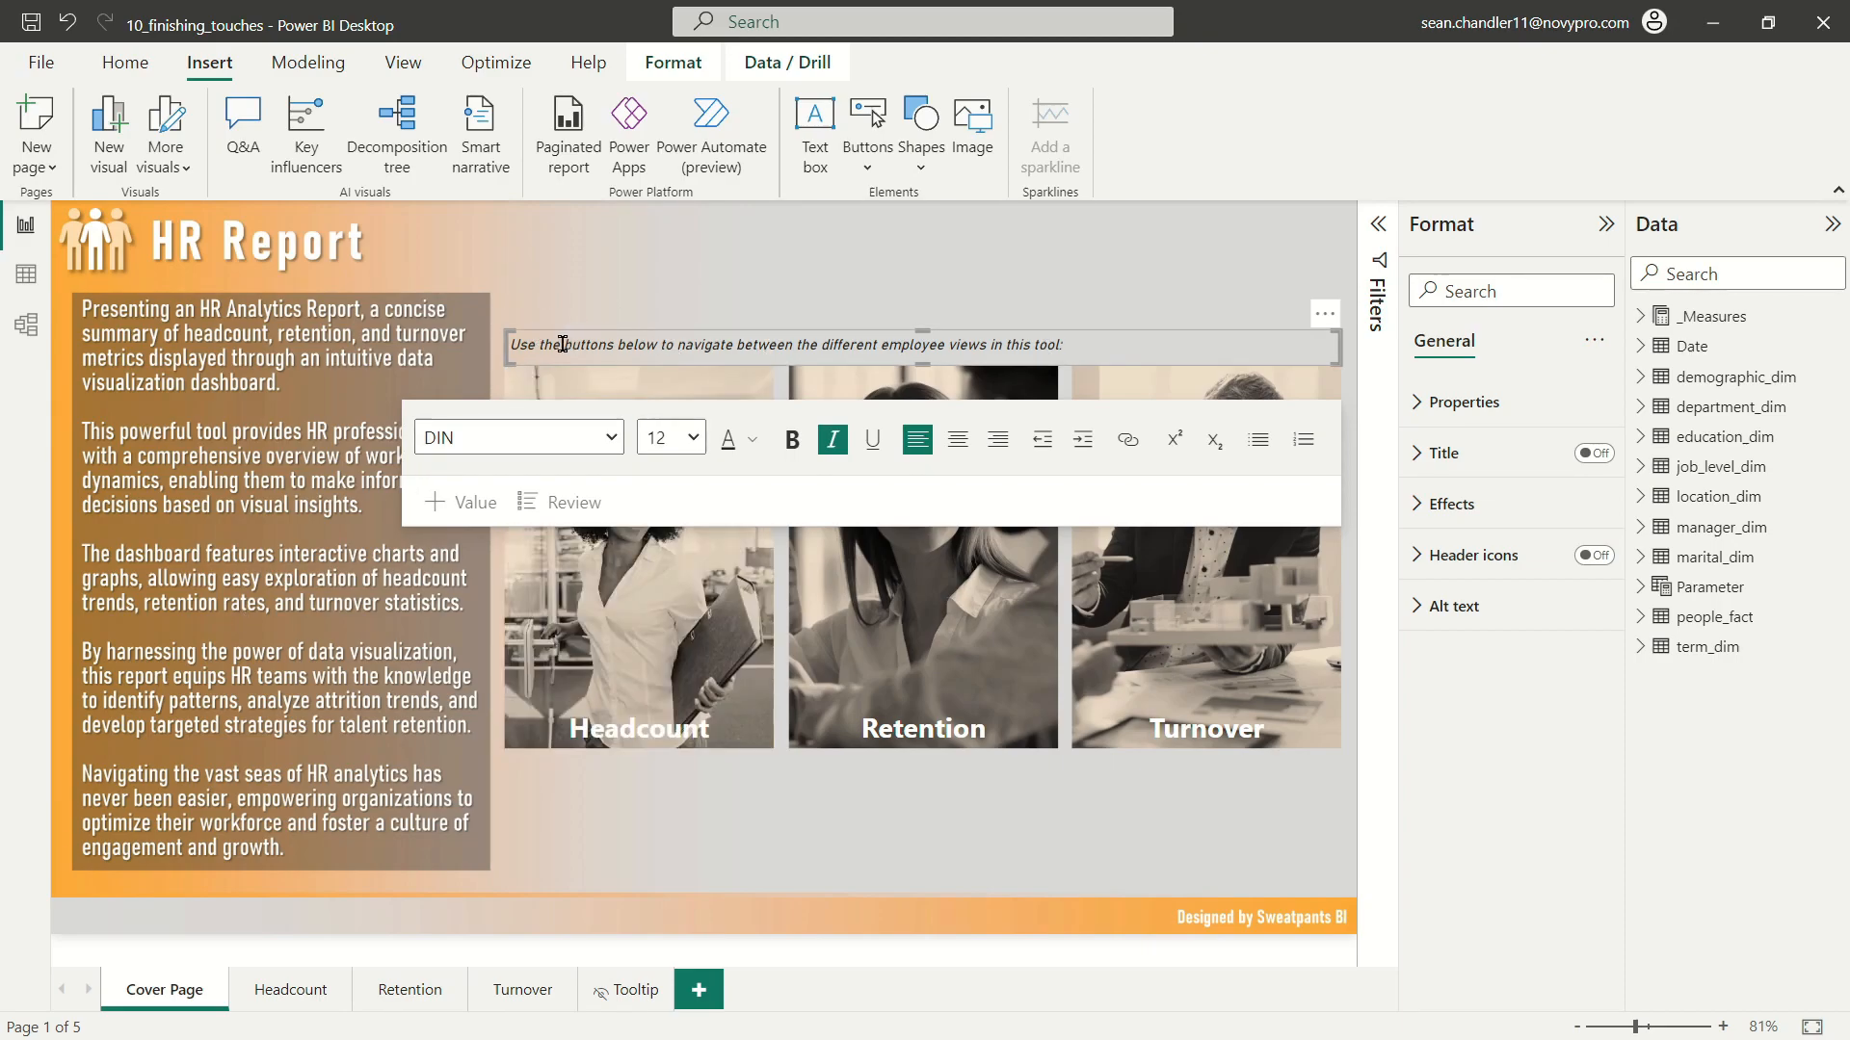
pyautogui.click(902, 294)
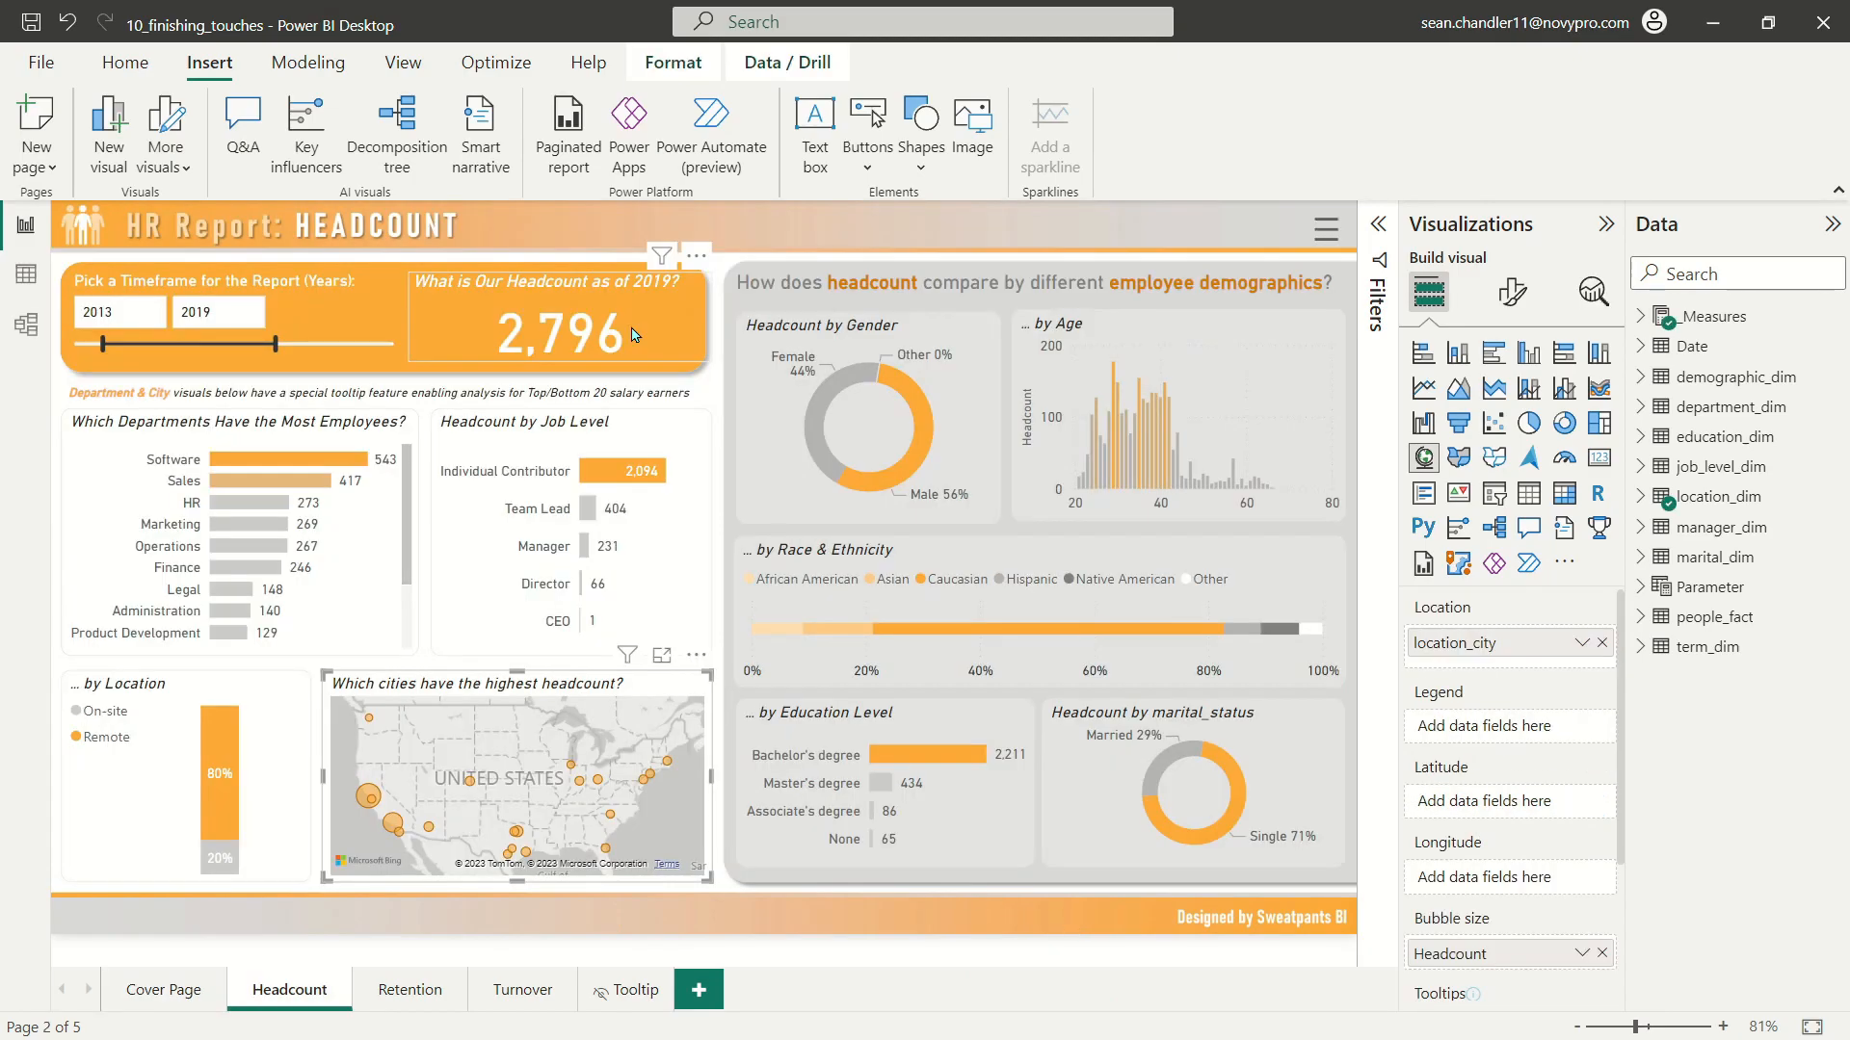
# Step: Add a clustered column chart to the Headcount page, placing and enlarging it over the middle of the report
pyautogui.click(610, 229)
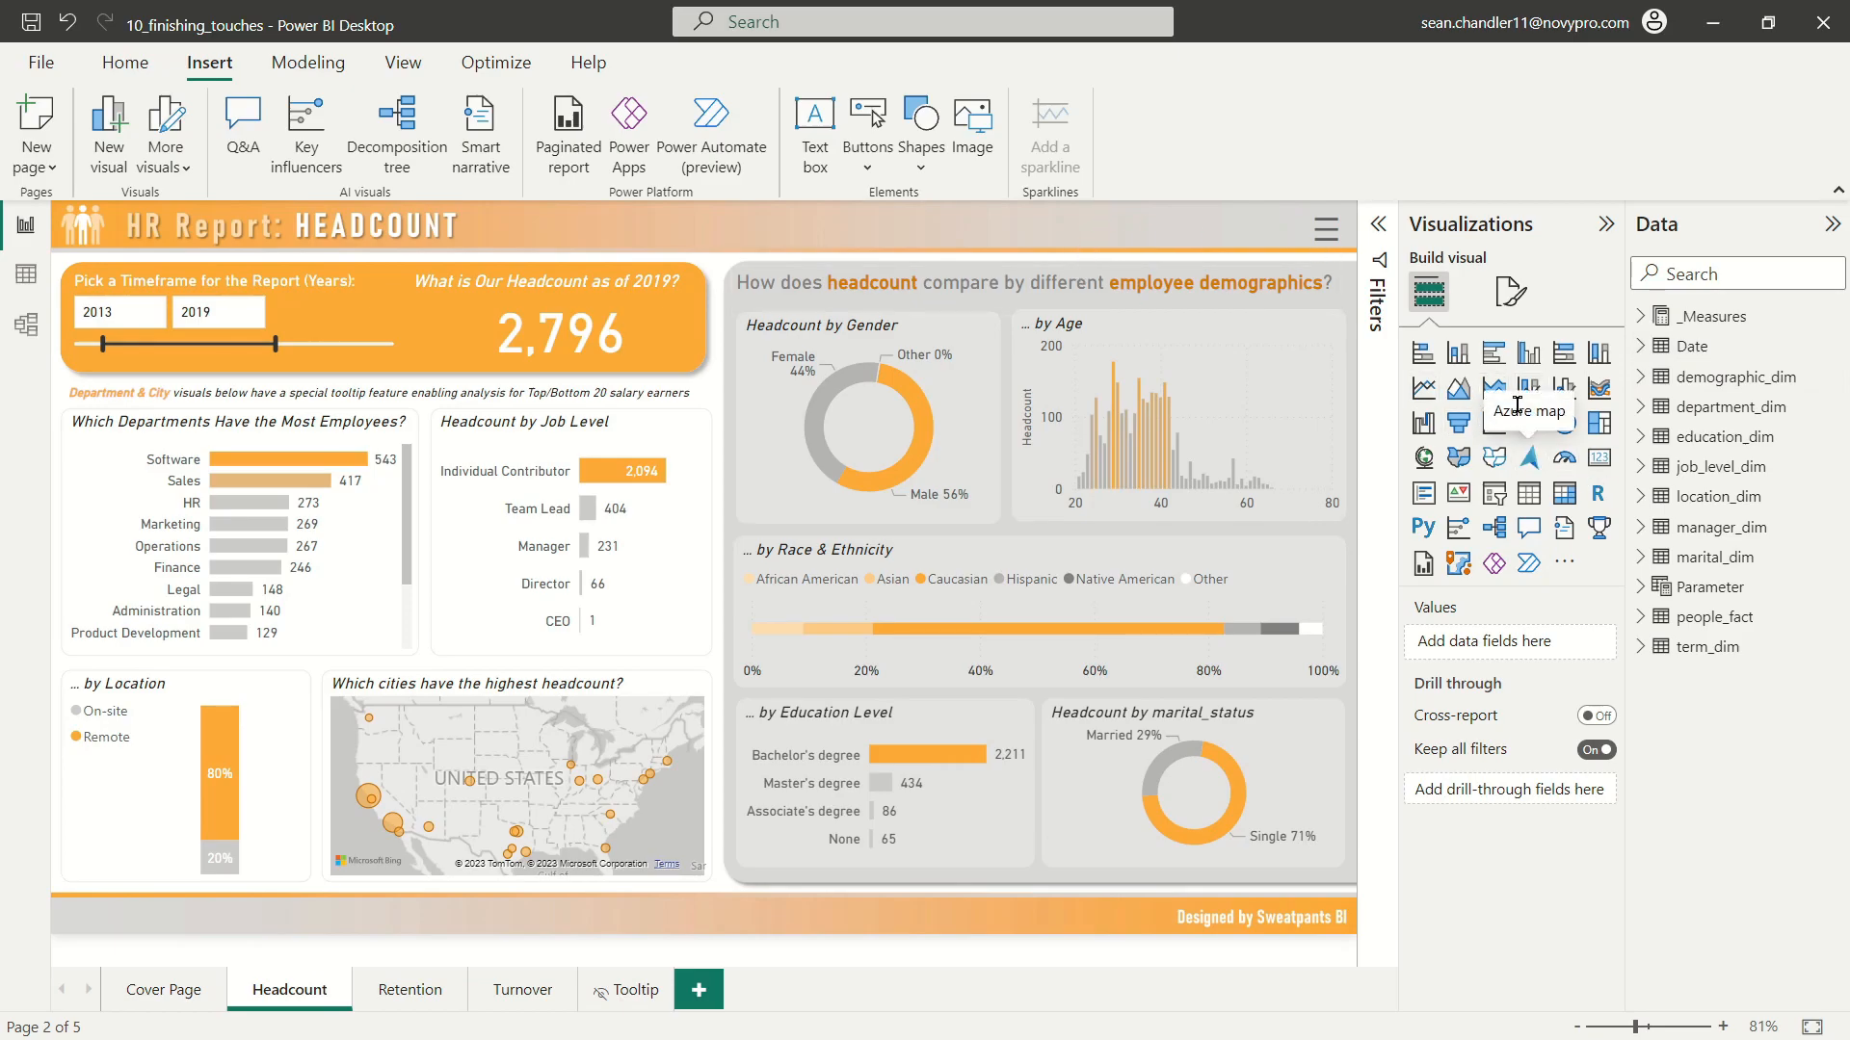
pyautogui.click(1537, 363)
pyautogui.moveTo(420, 388); pyautogui.dragTo(622, 391)
pyautogui.moveTo(666, 610); pyautogui.dragTo(799, 655)
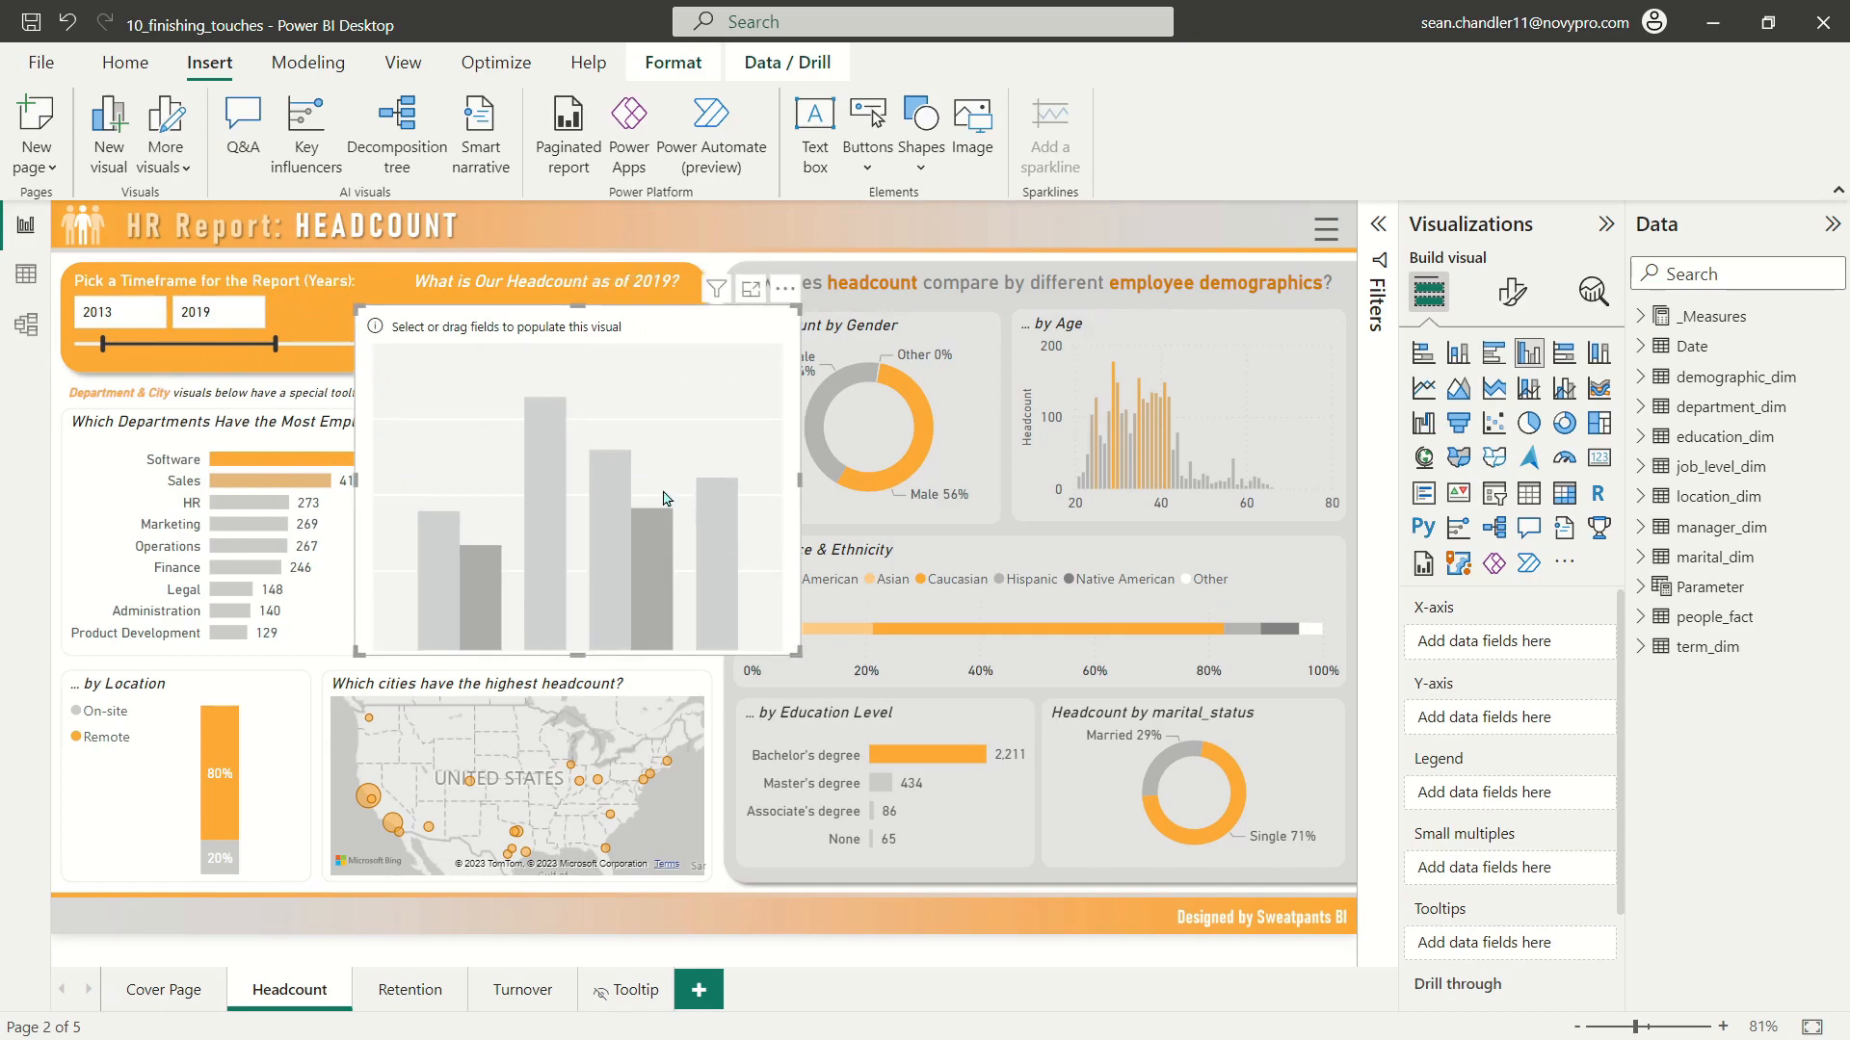
# Step: Plot the Headcount measure on the Y-axis by Year on the X-axis, and resize the chart to about 478 wide by 310 high
pyautogui.click(1643, 318)
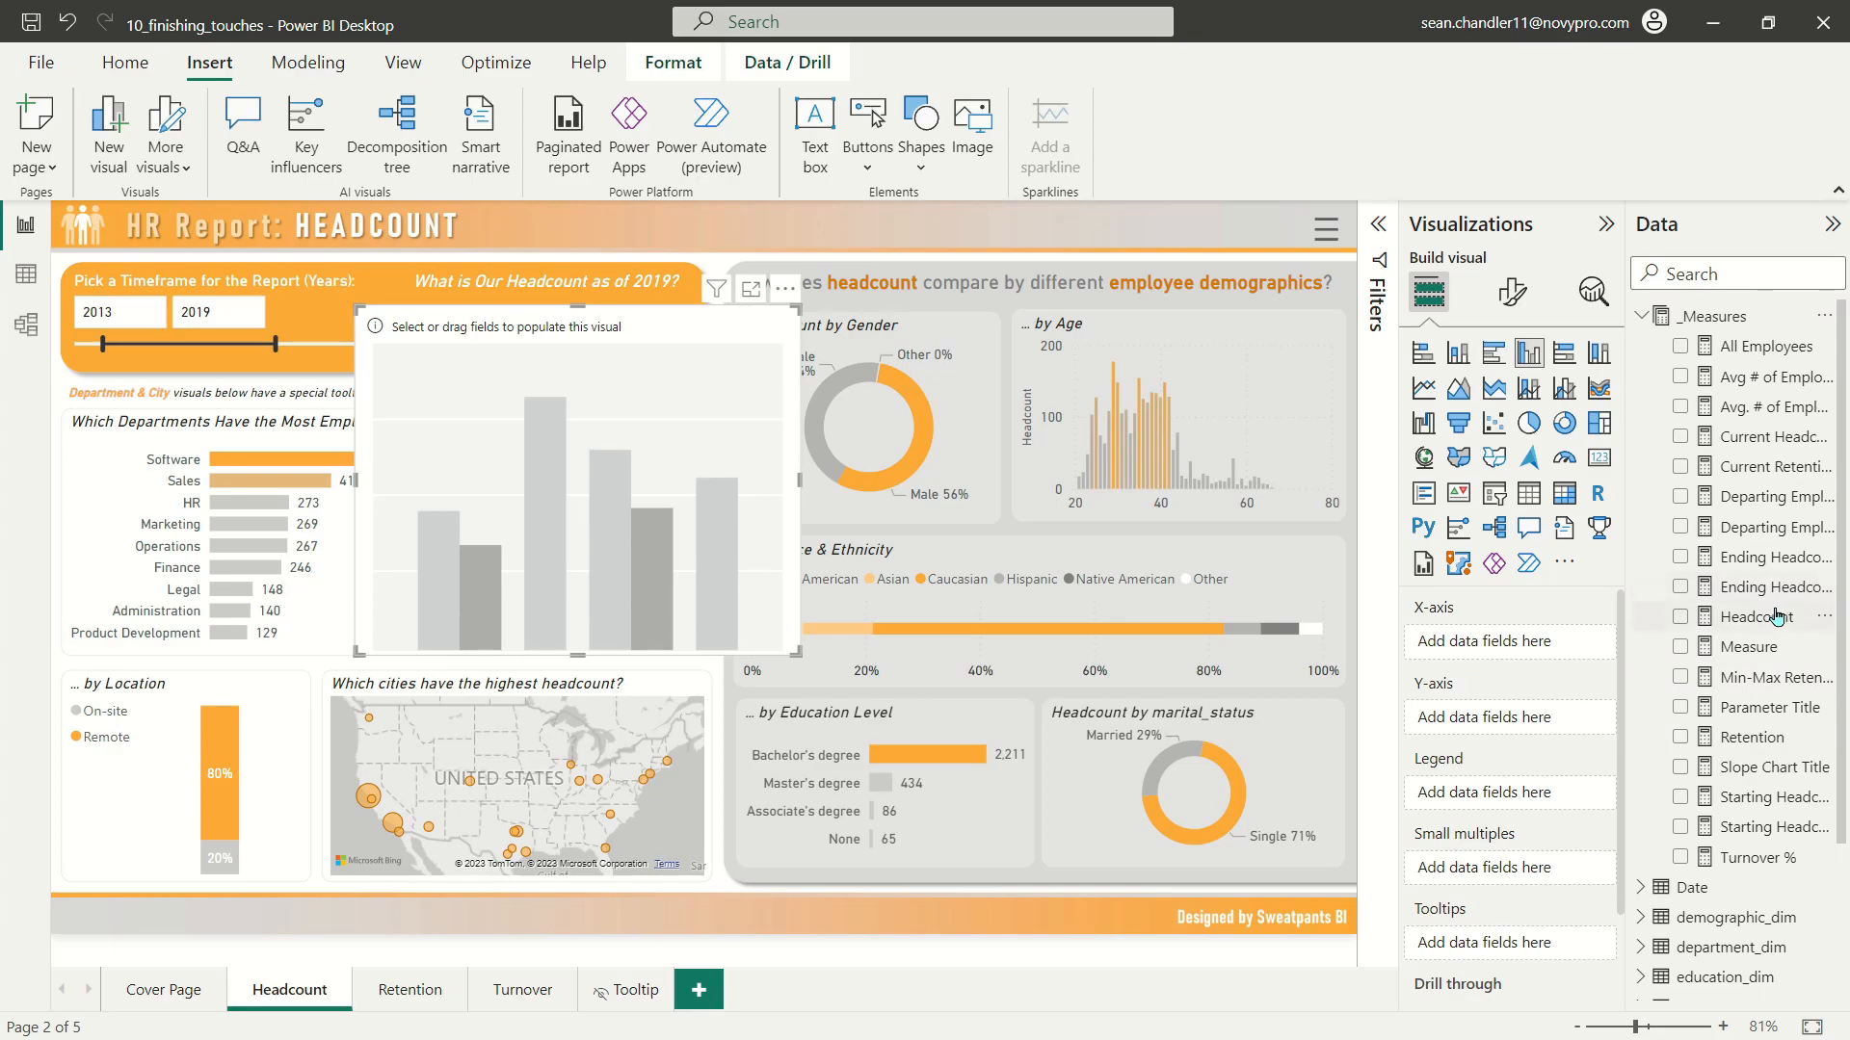
pyautogui.moveTo(1767, 621); pyautogui.dragTo(1508, 722)
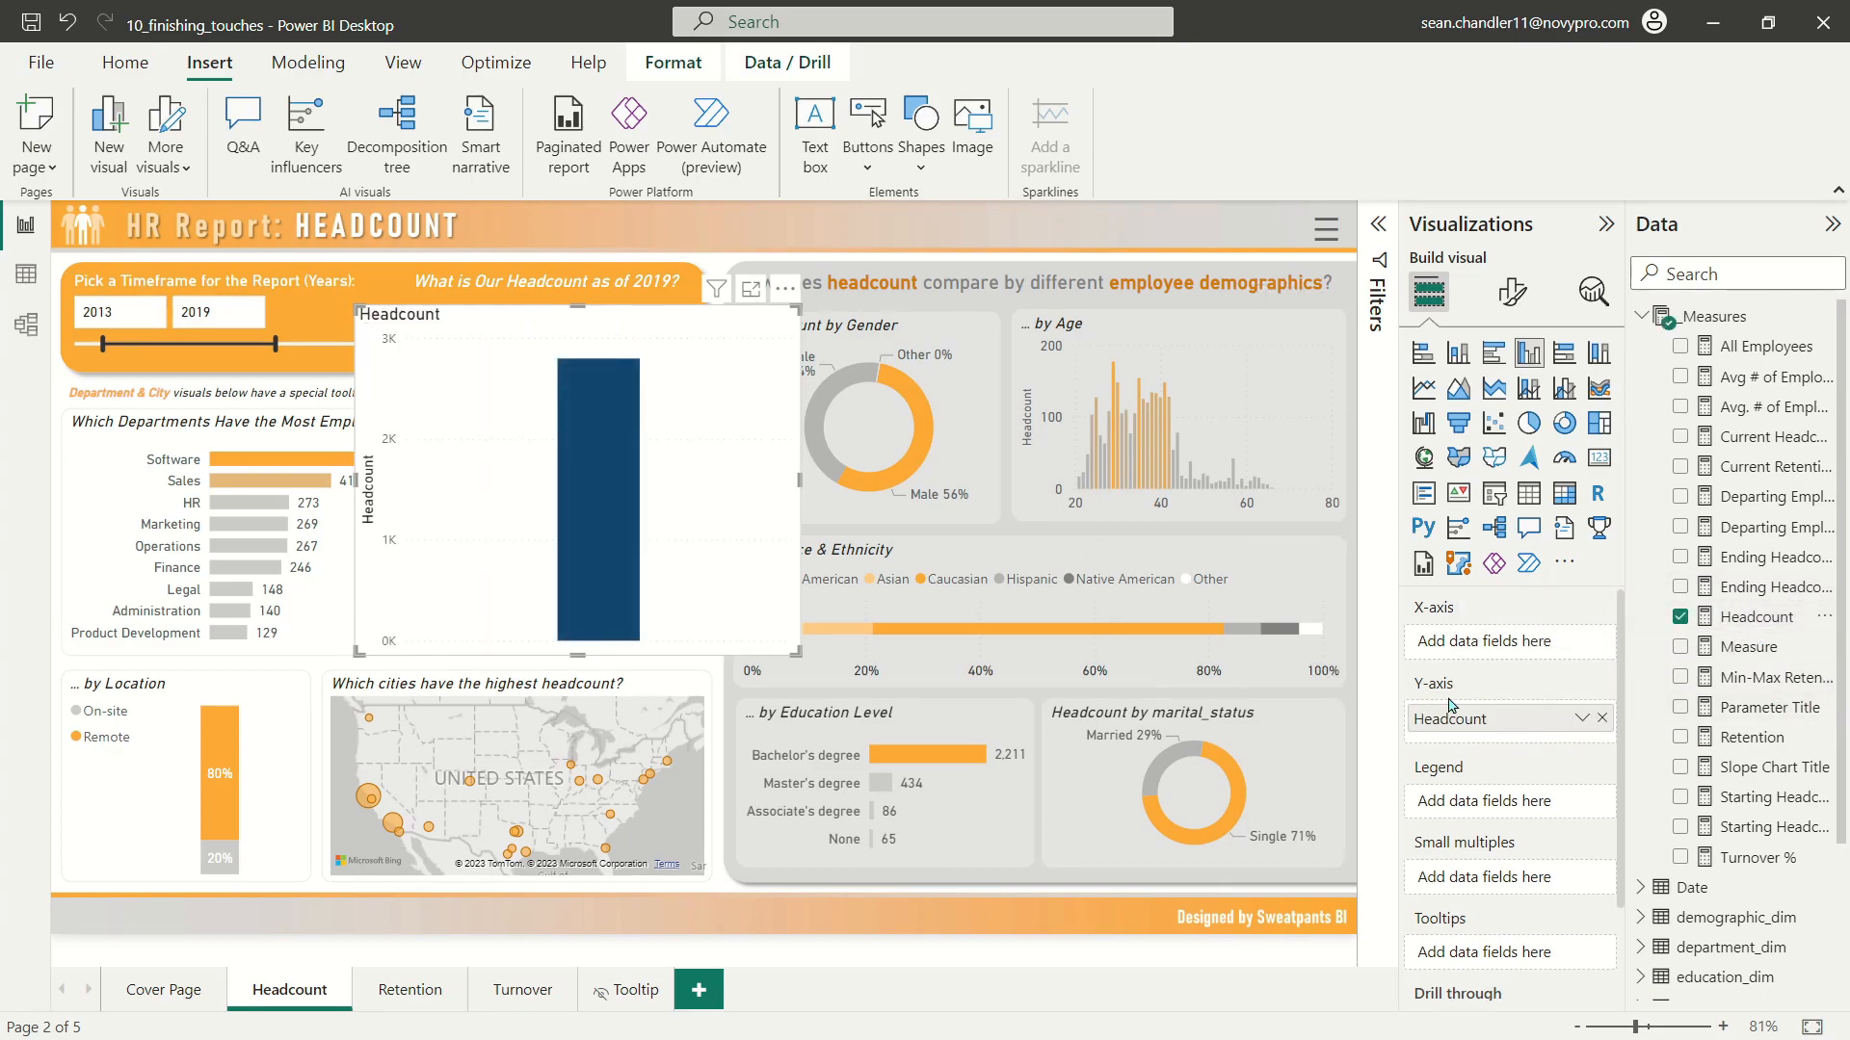
pyautogui.scroll(-3, 1647, 626)
pyautogui.click(1644, 686)
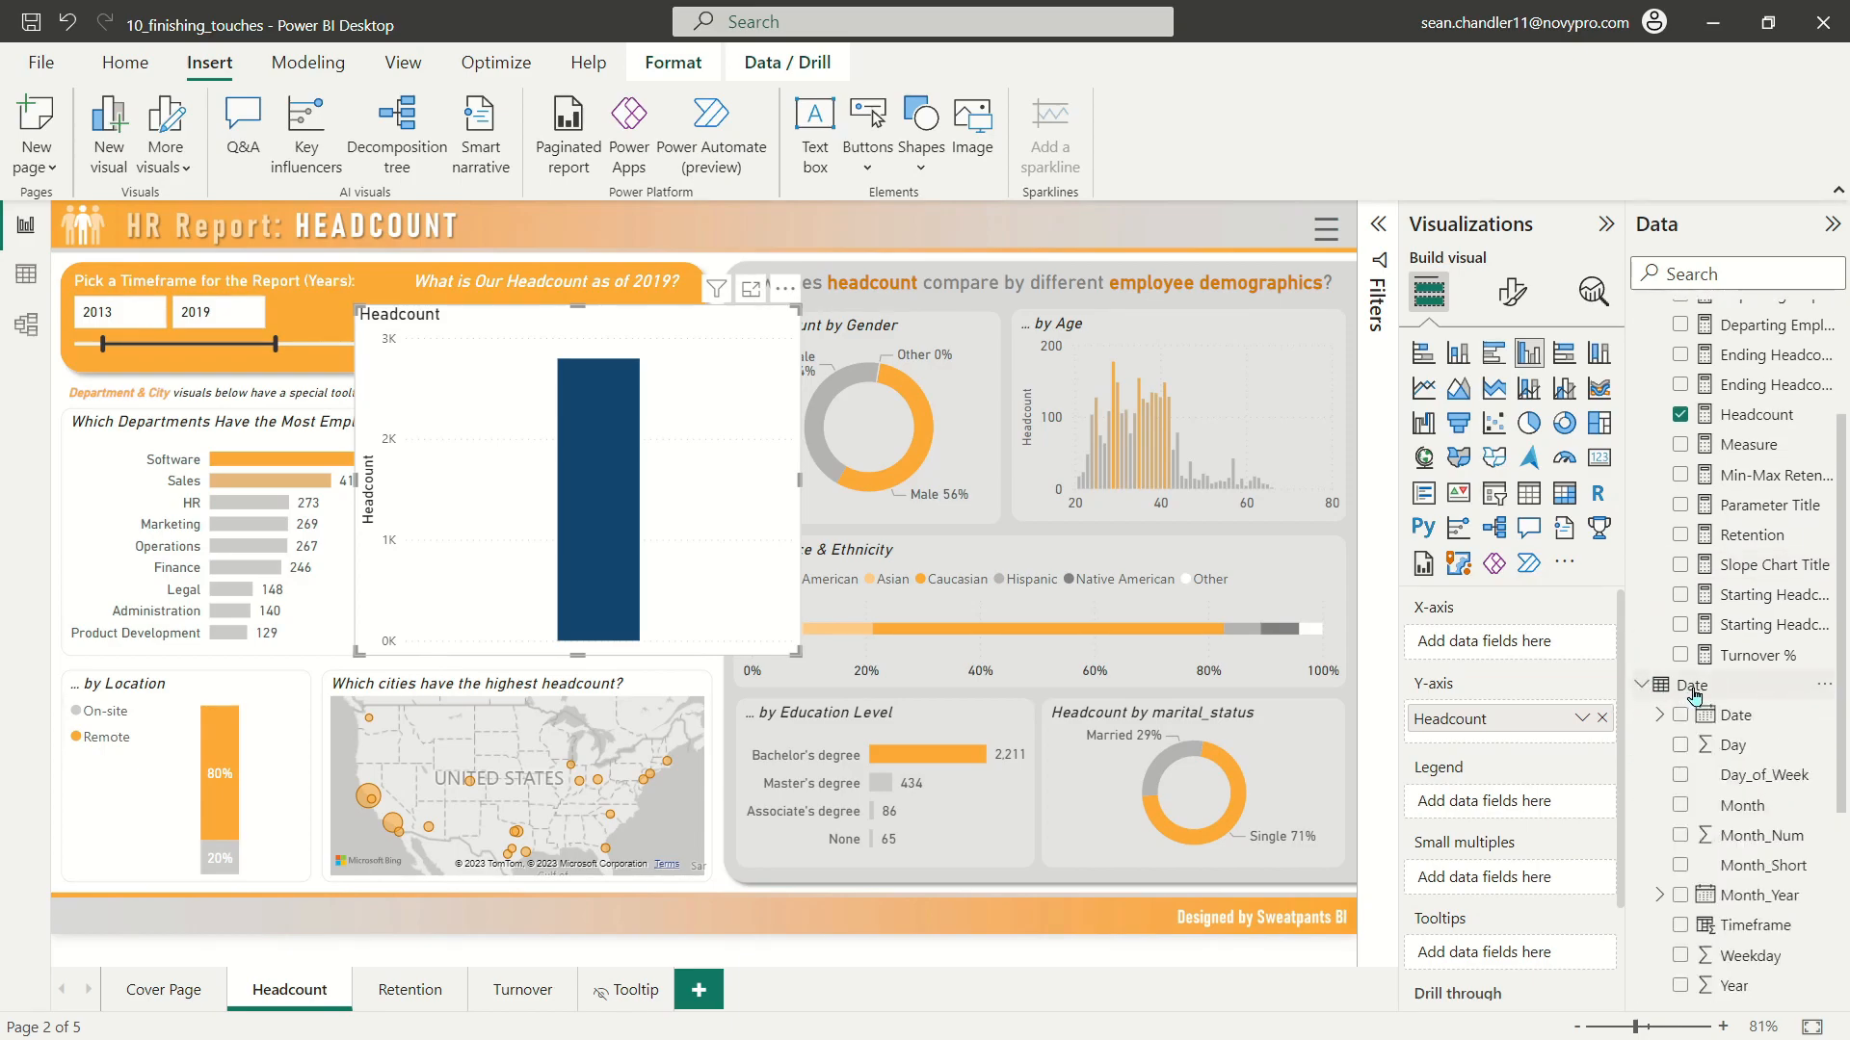
pyautogui.scroll(-3, 1648, 687)
pyautogui.moveTo(1734, 659); pyautogui.dragTo(1515, 656)
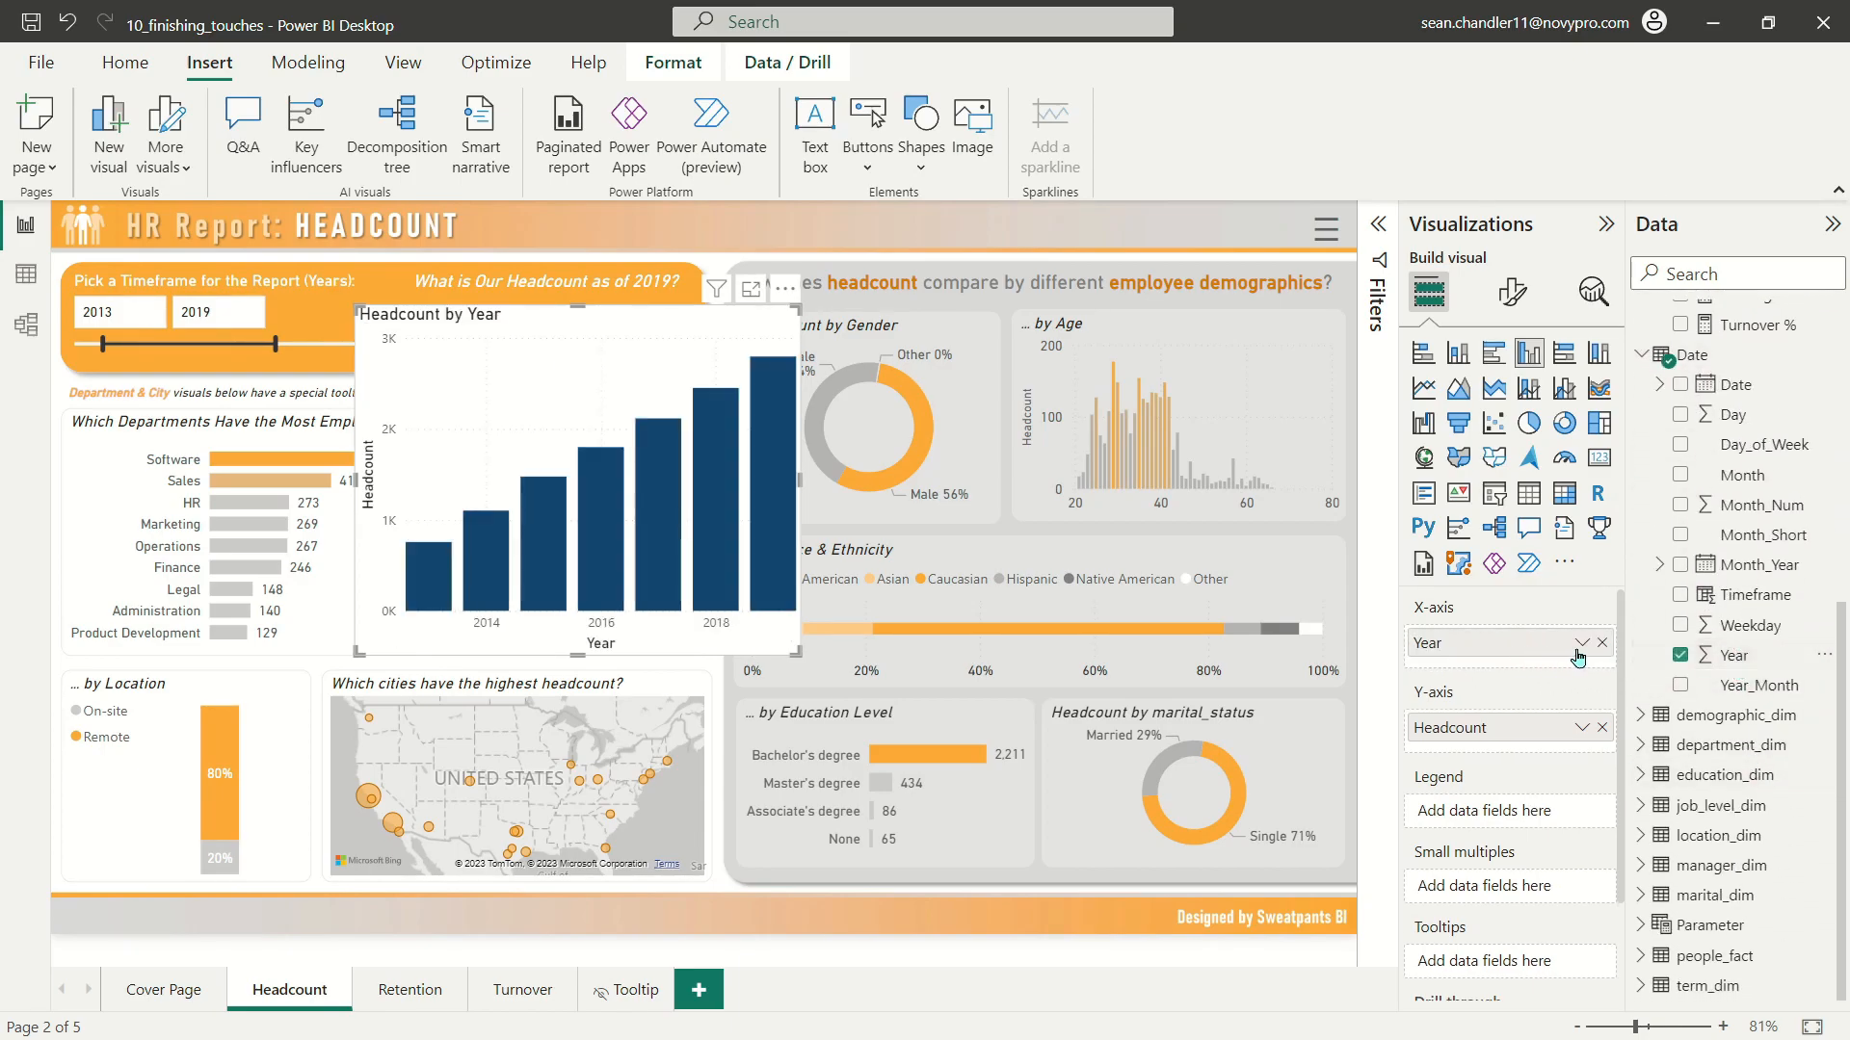
pyautogui.moveTo(790, 650); pyautogui.dragTo(839, 618)
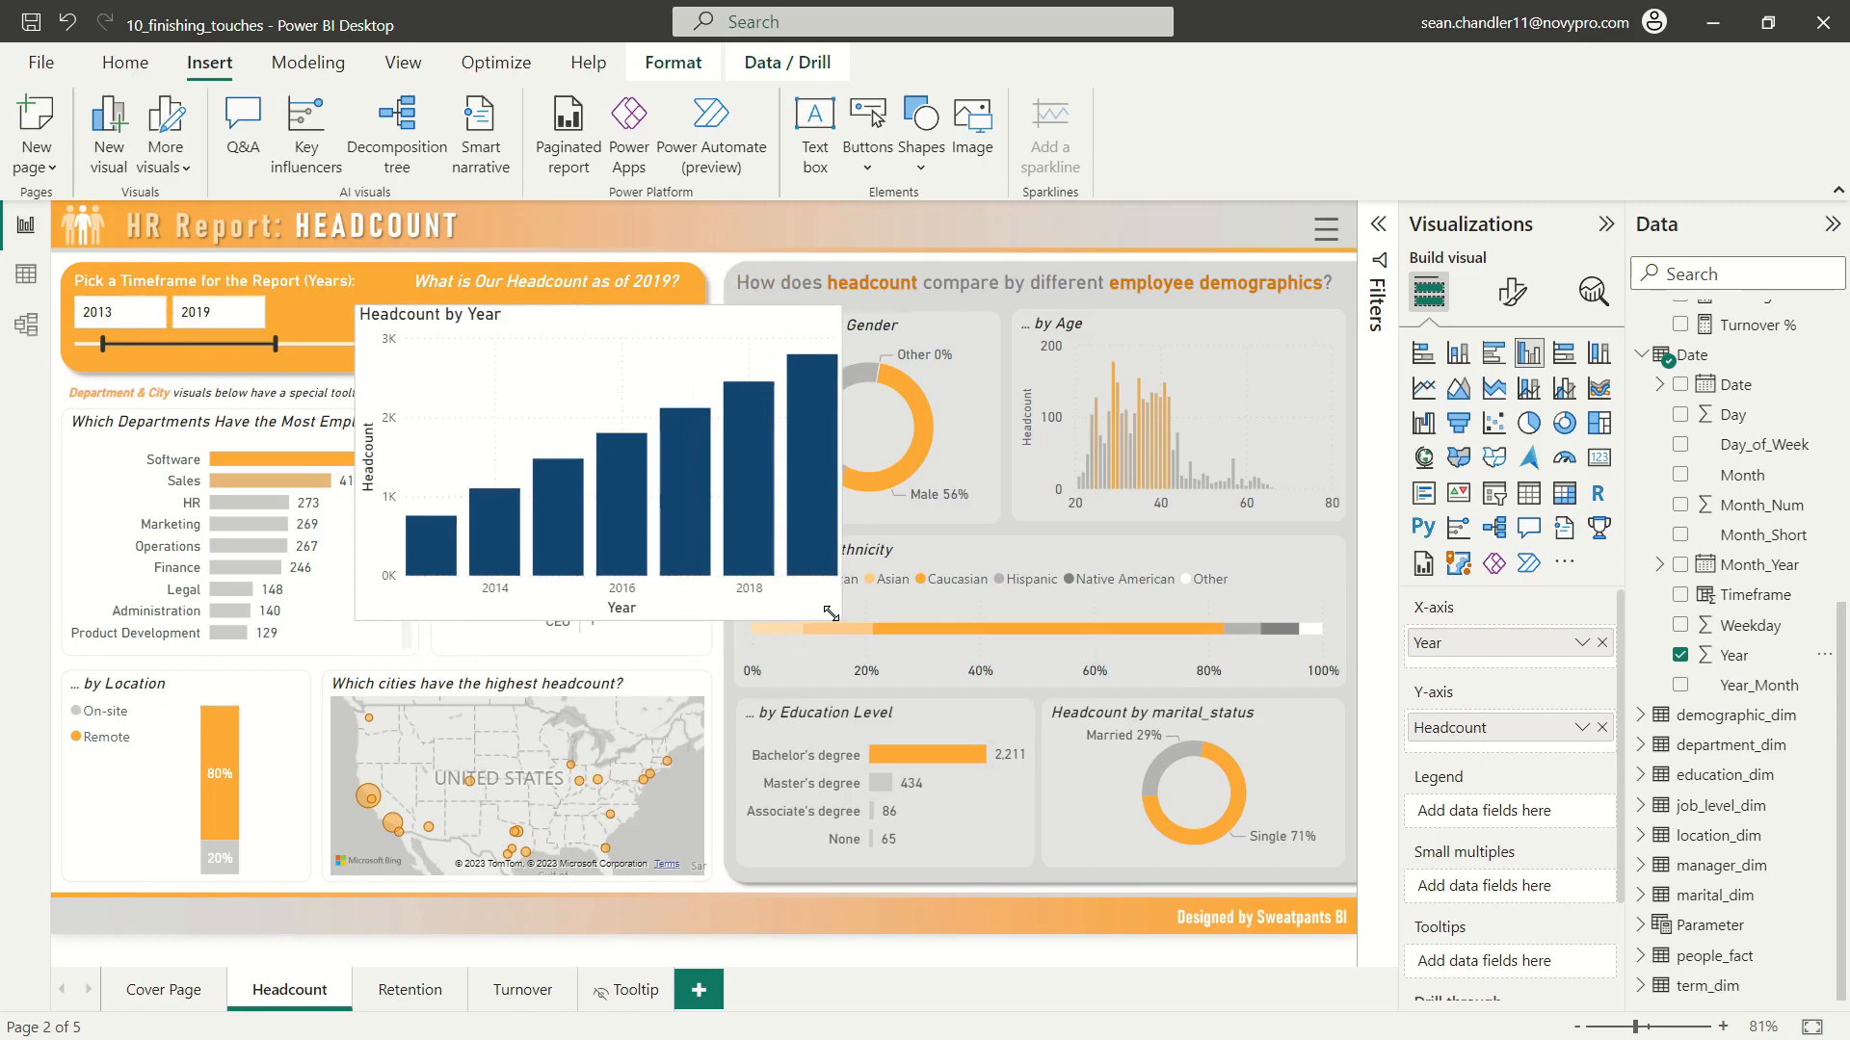
pyautogui.moveTo(660, 366); pyautogui.dragTo(702, 371)
# Step: Change the default column color of the Headcount by Year chart to grey
pyautogui.click(1512, 292)
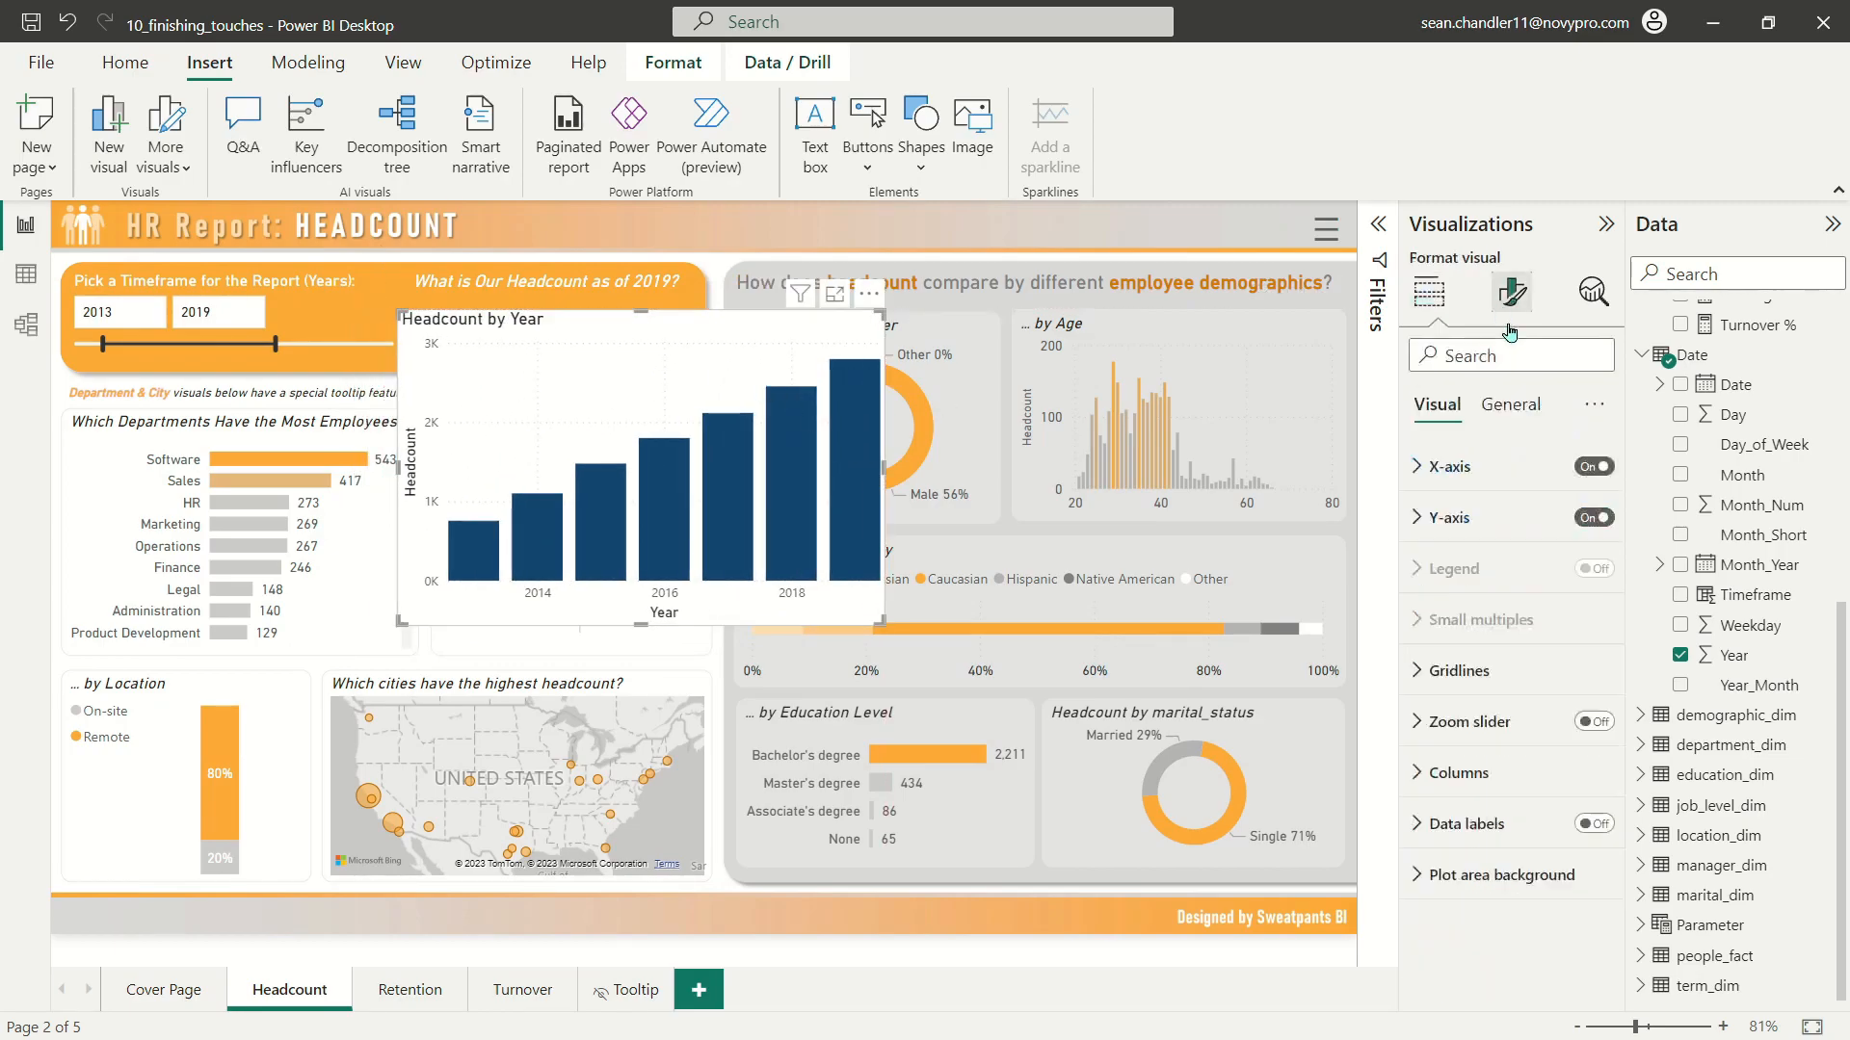
pyautogui.click(1458, 772)
pyautogui.scroll(-2, 1494, 845)
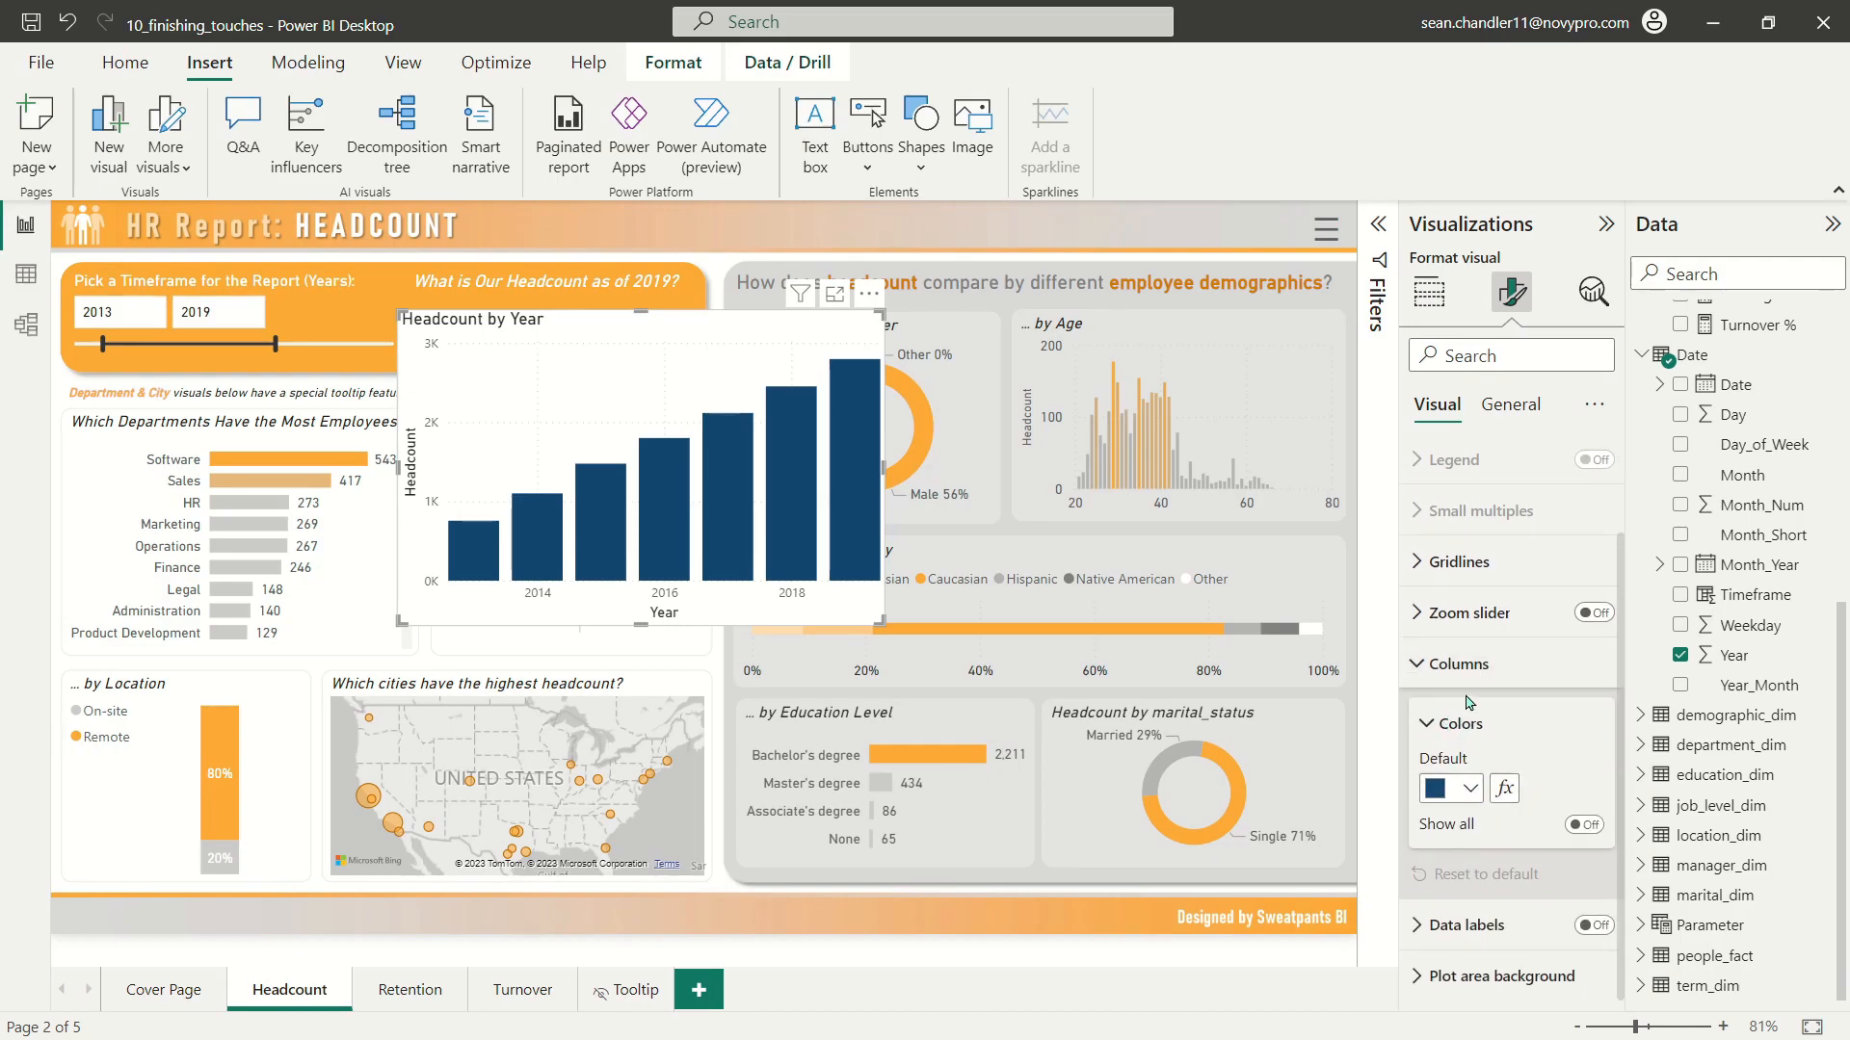
pyautogui.click(1449, 788)
pyautogui.click(1445, 530)
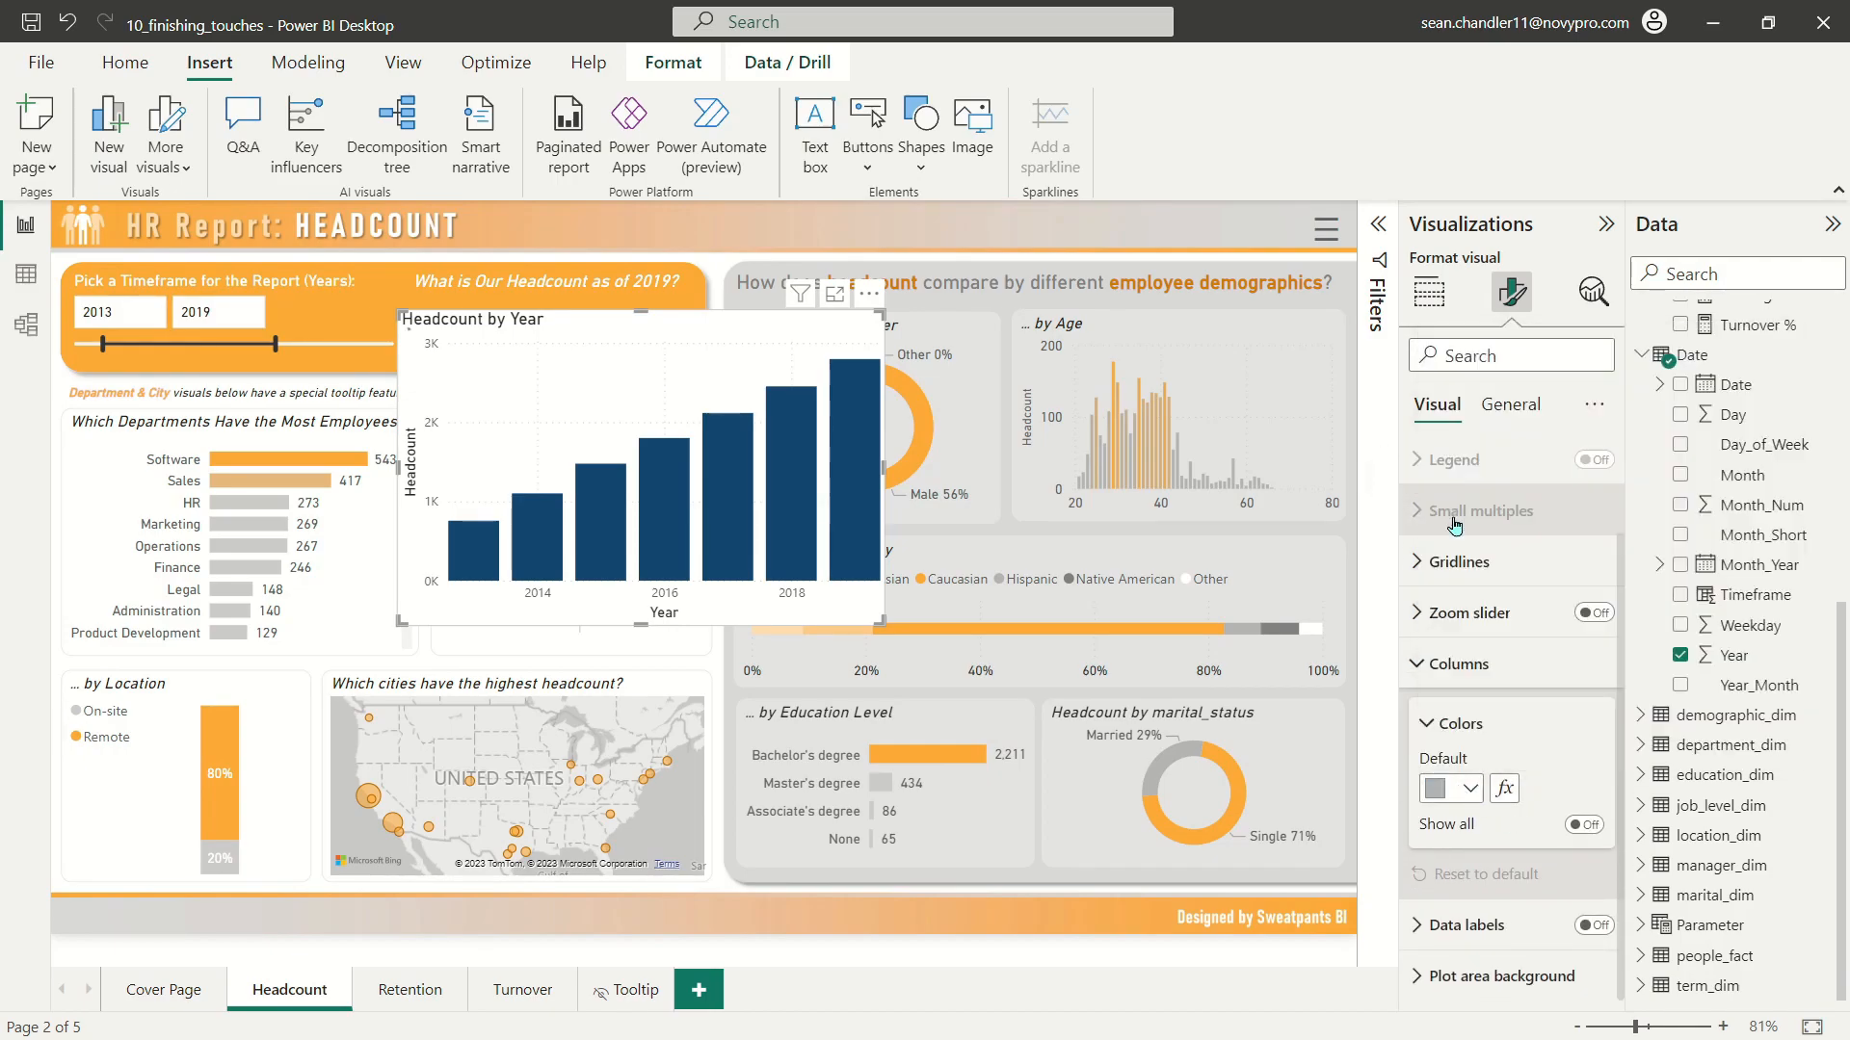
pyautogui.click(1468, 679)
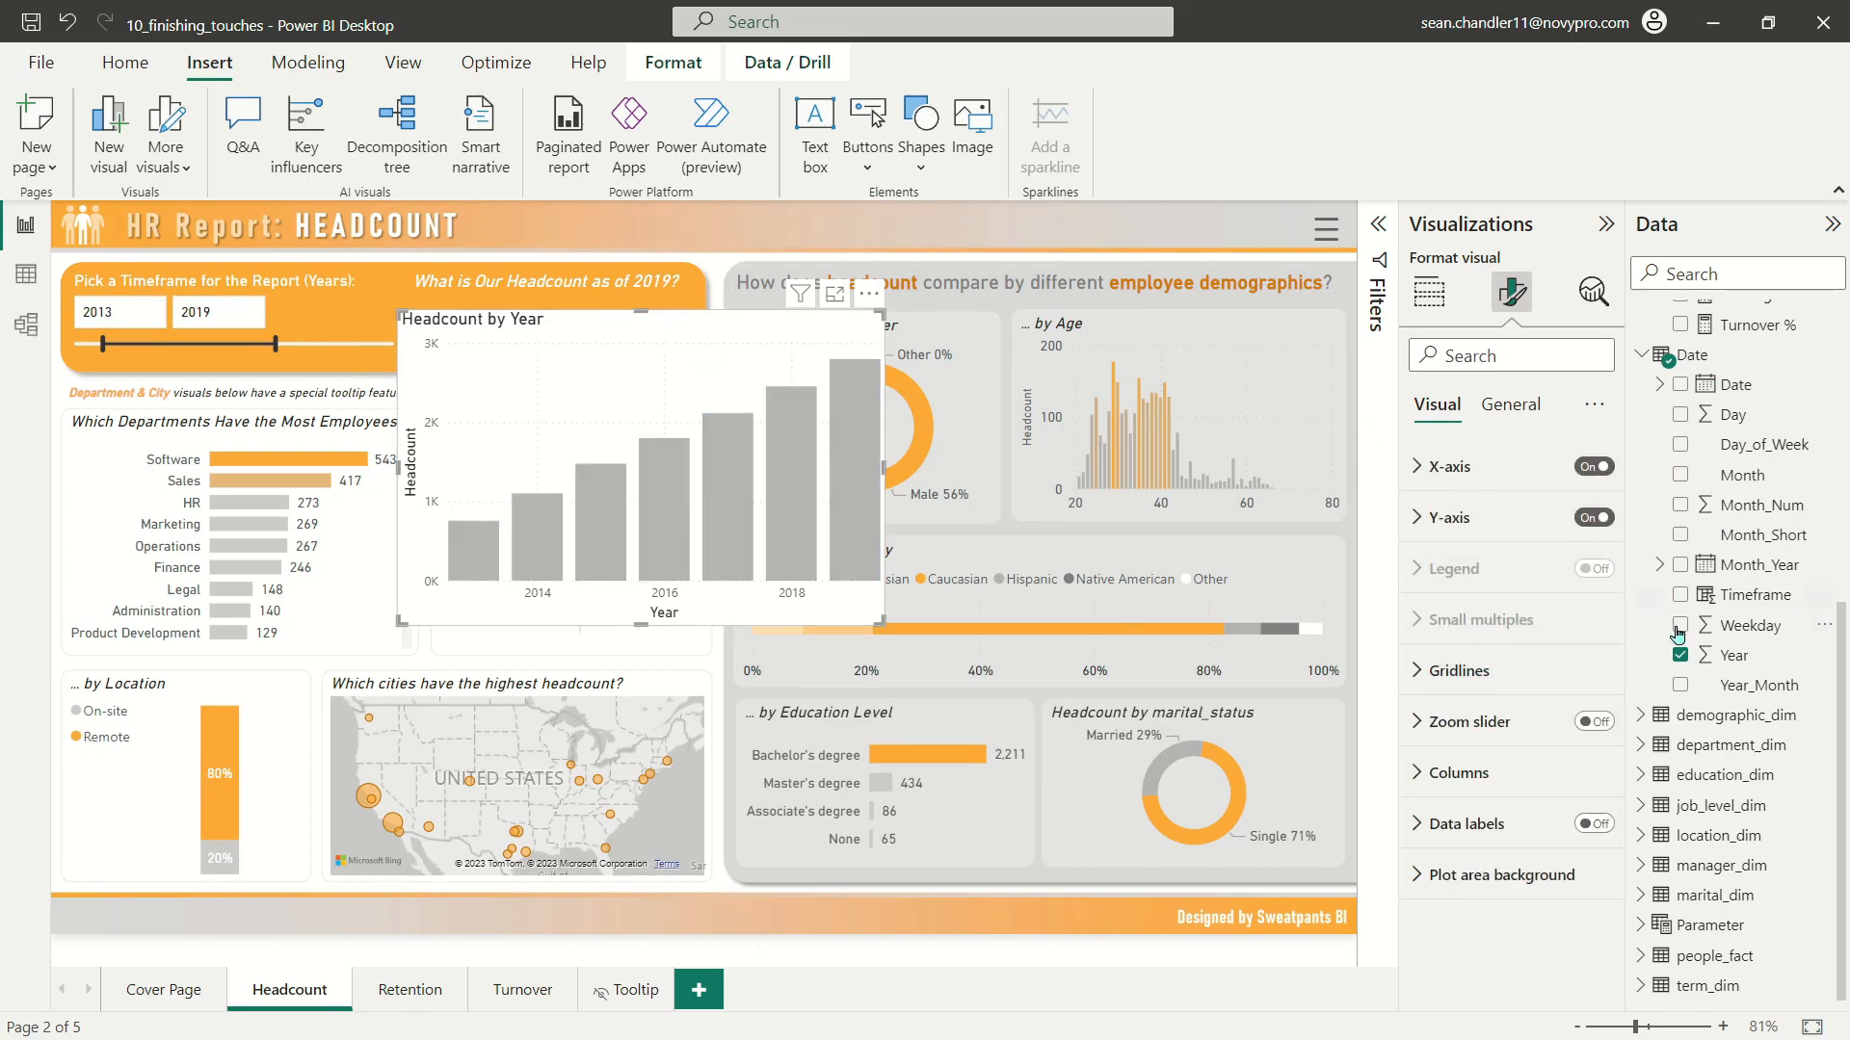
# Step: Turn on data labels for the Headcount by Year chart and set their font to DIN, size 10
pyautogui.click(1590, 824)
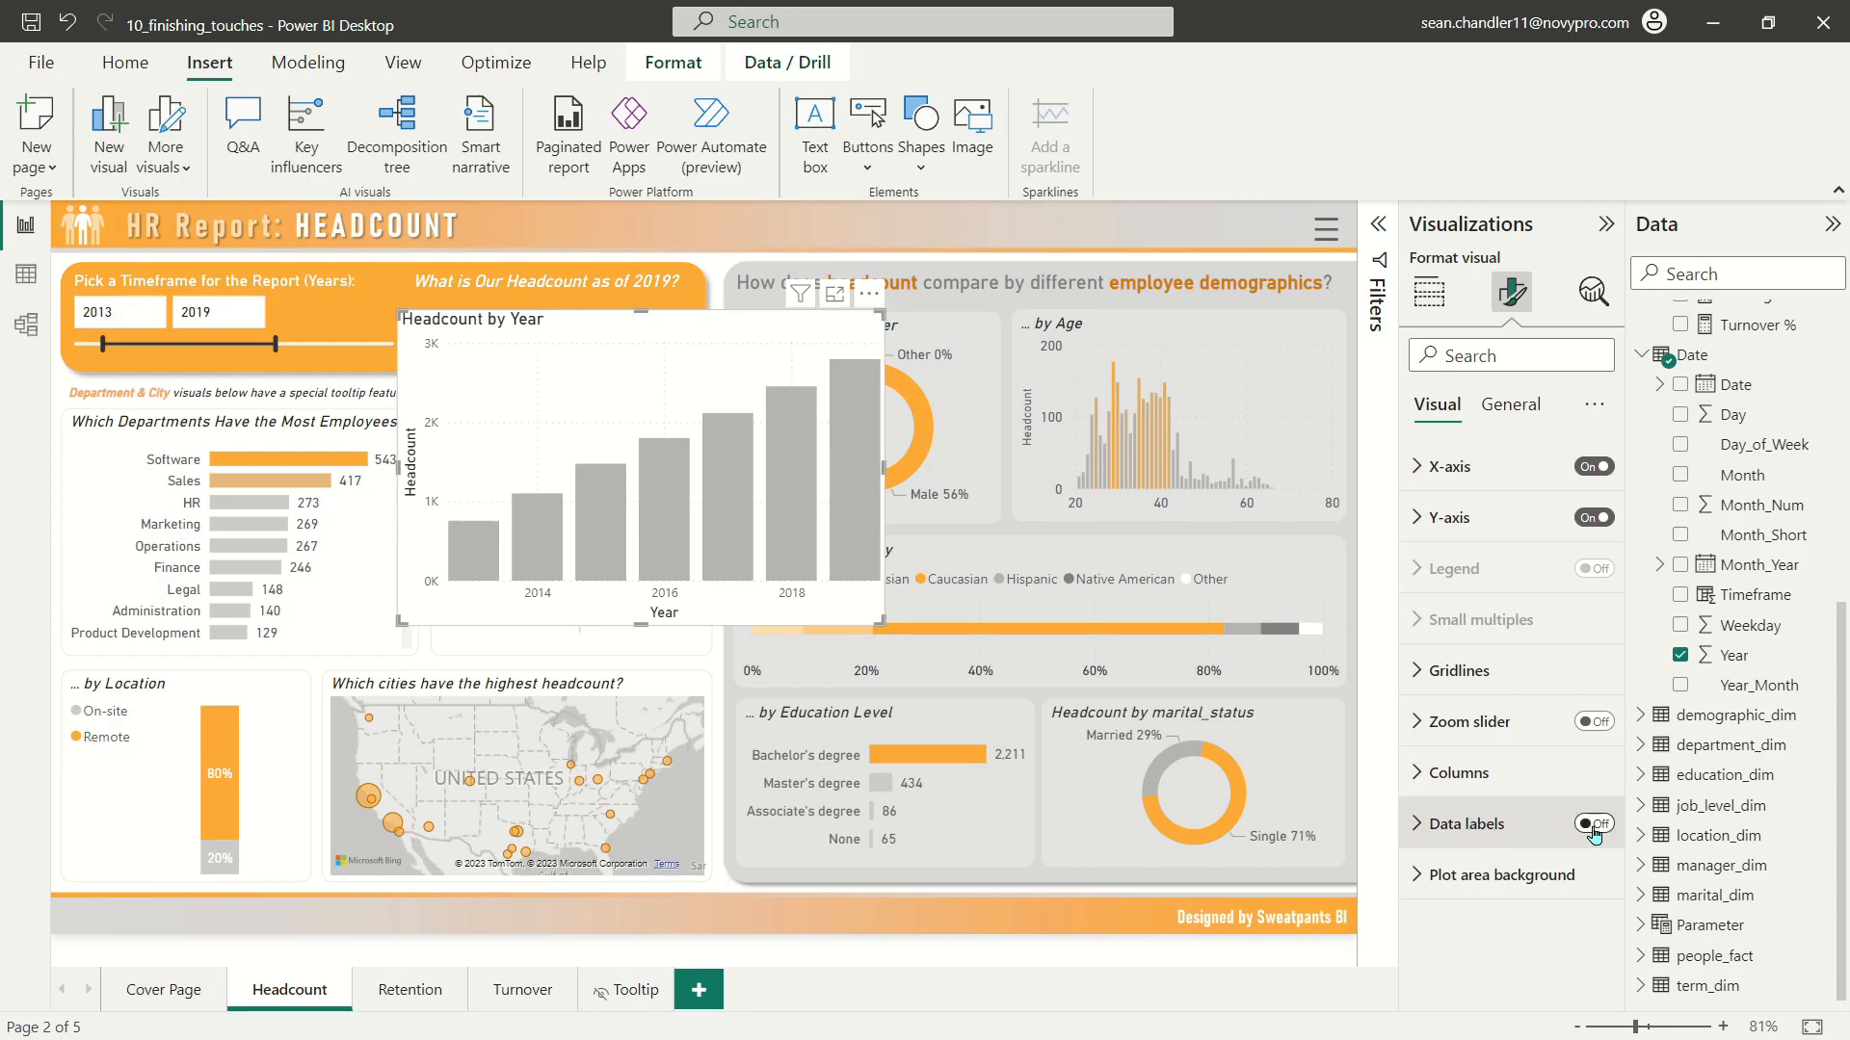
pyautogui.click(1474, 824)
pyautogui.scroll(-3, 1471, 783)
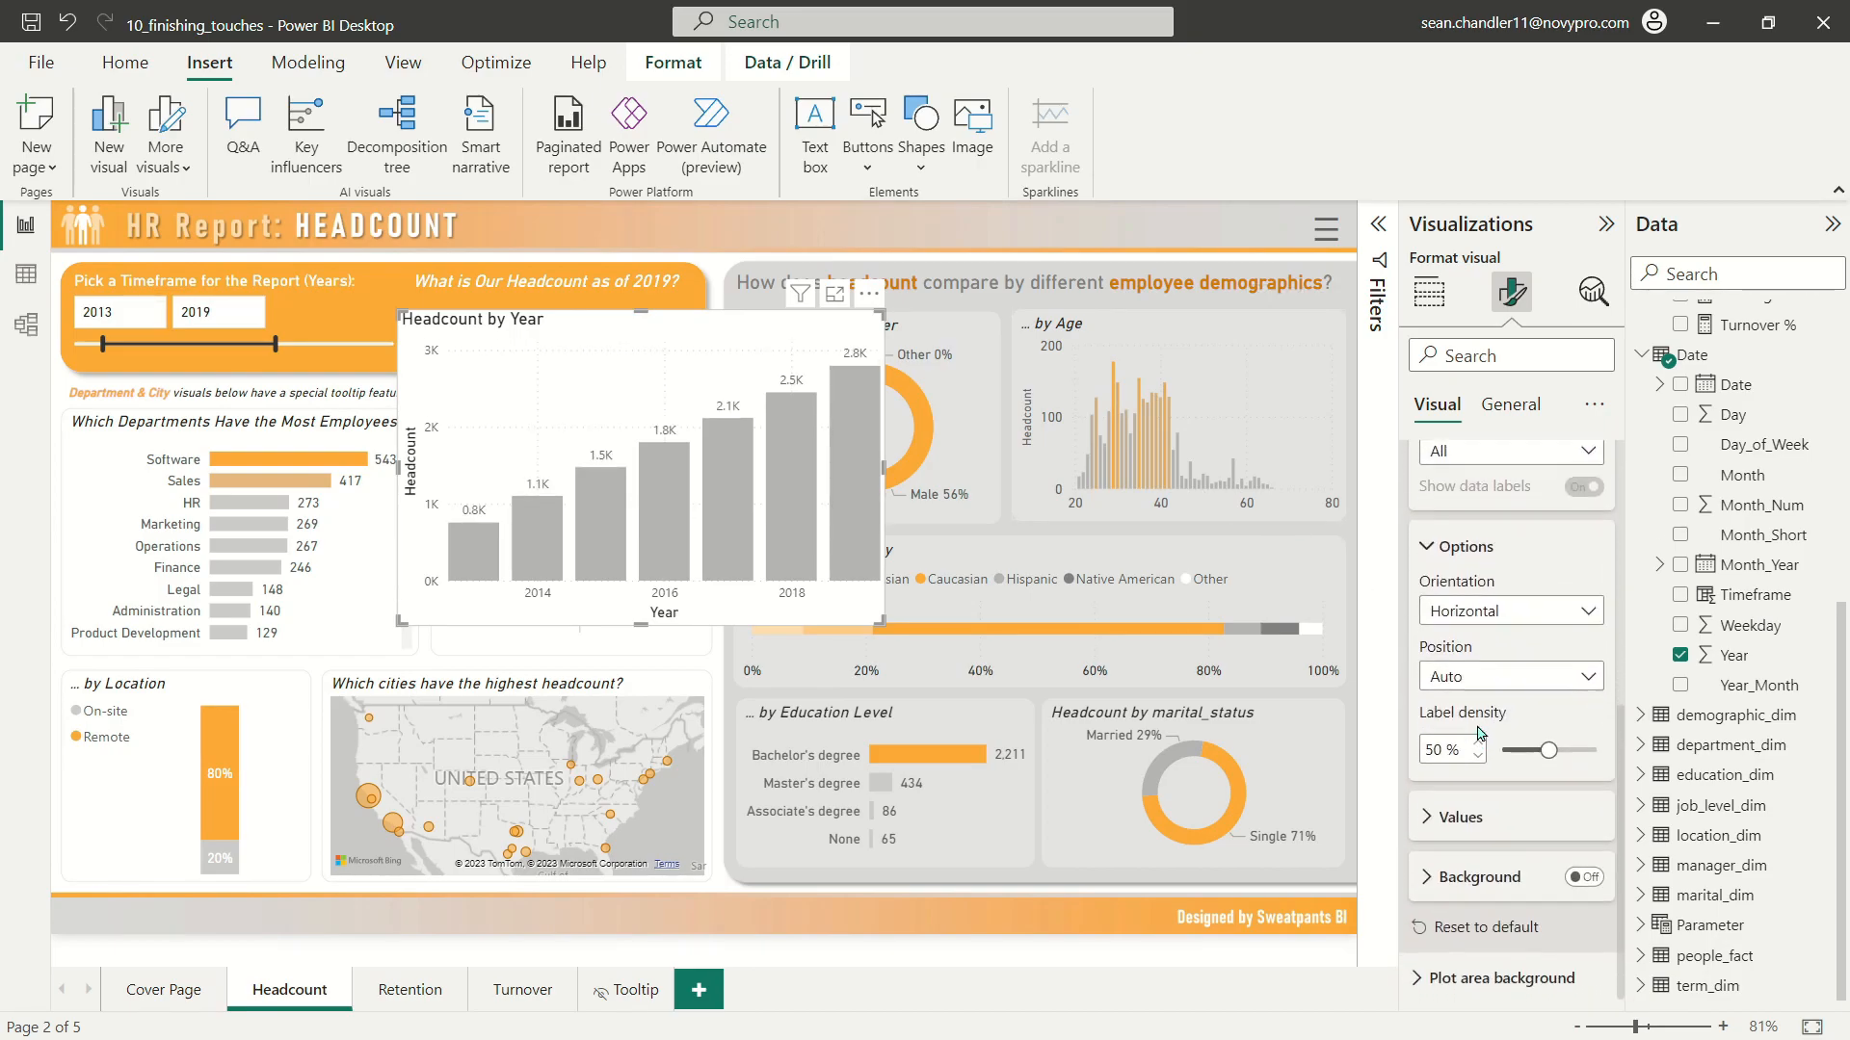
pyautogui.click(1460, 815)
pyautogui.scroll(-3, 1474, 723)
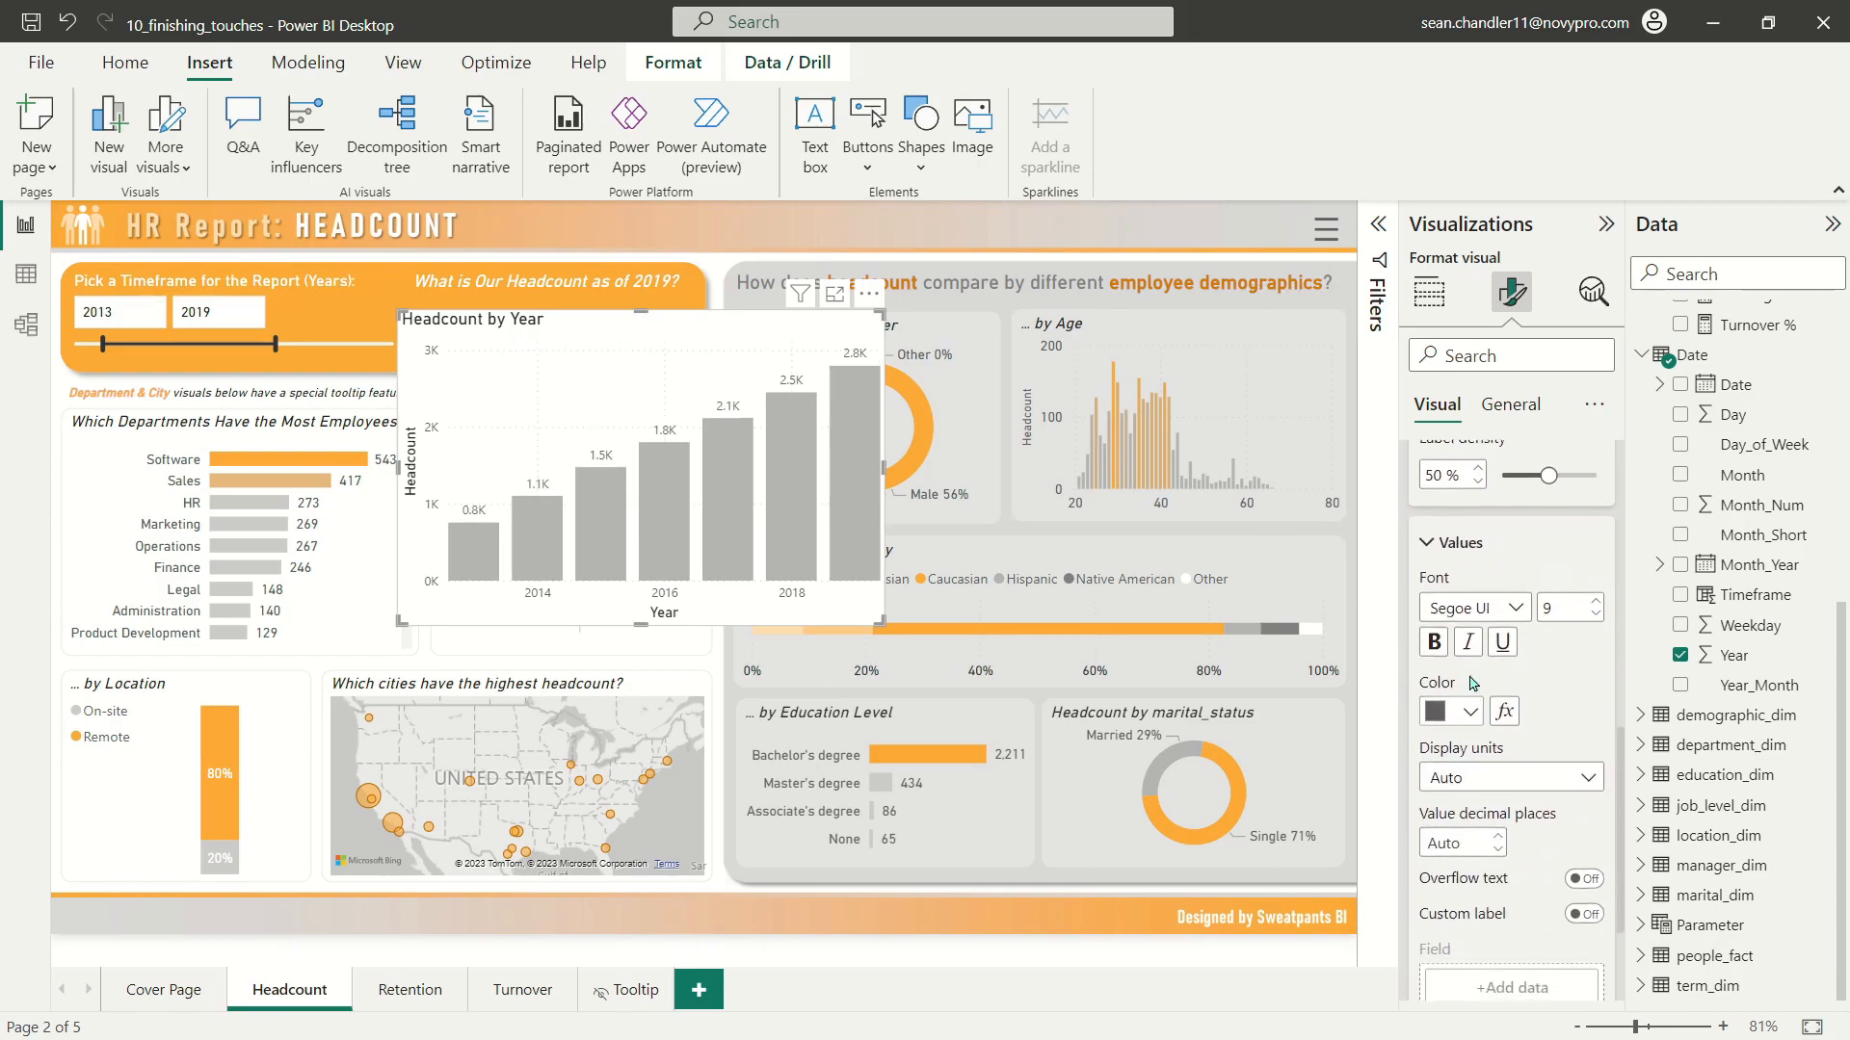
pyautogui.click(1486, 600)
pyautogui.click(1440, 697)
pyautogui.click(1592, 590)
pyautogui.click(1595, 594)
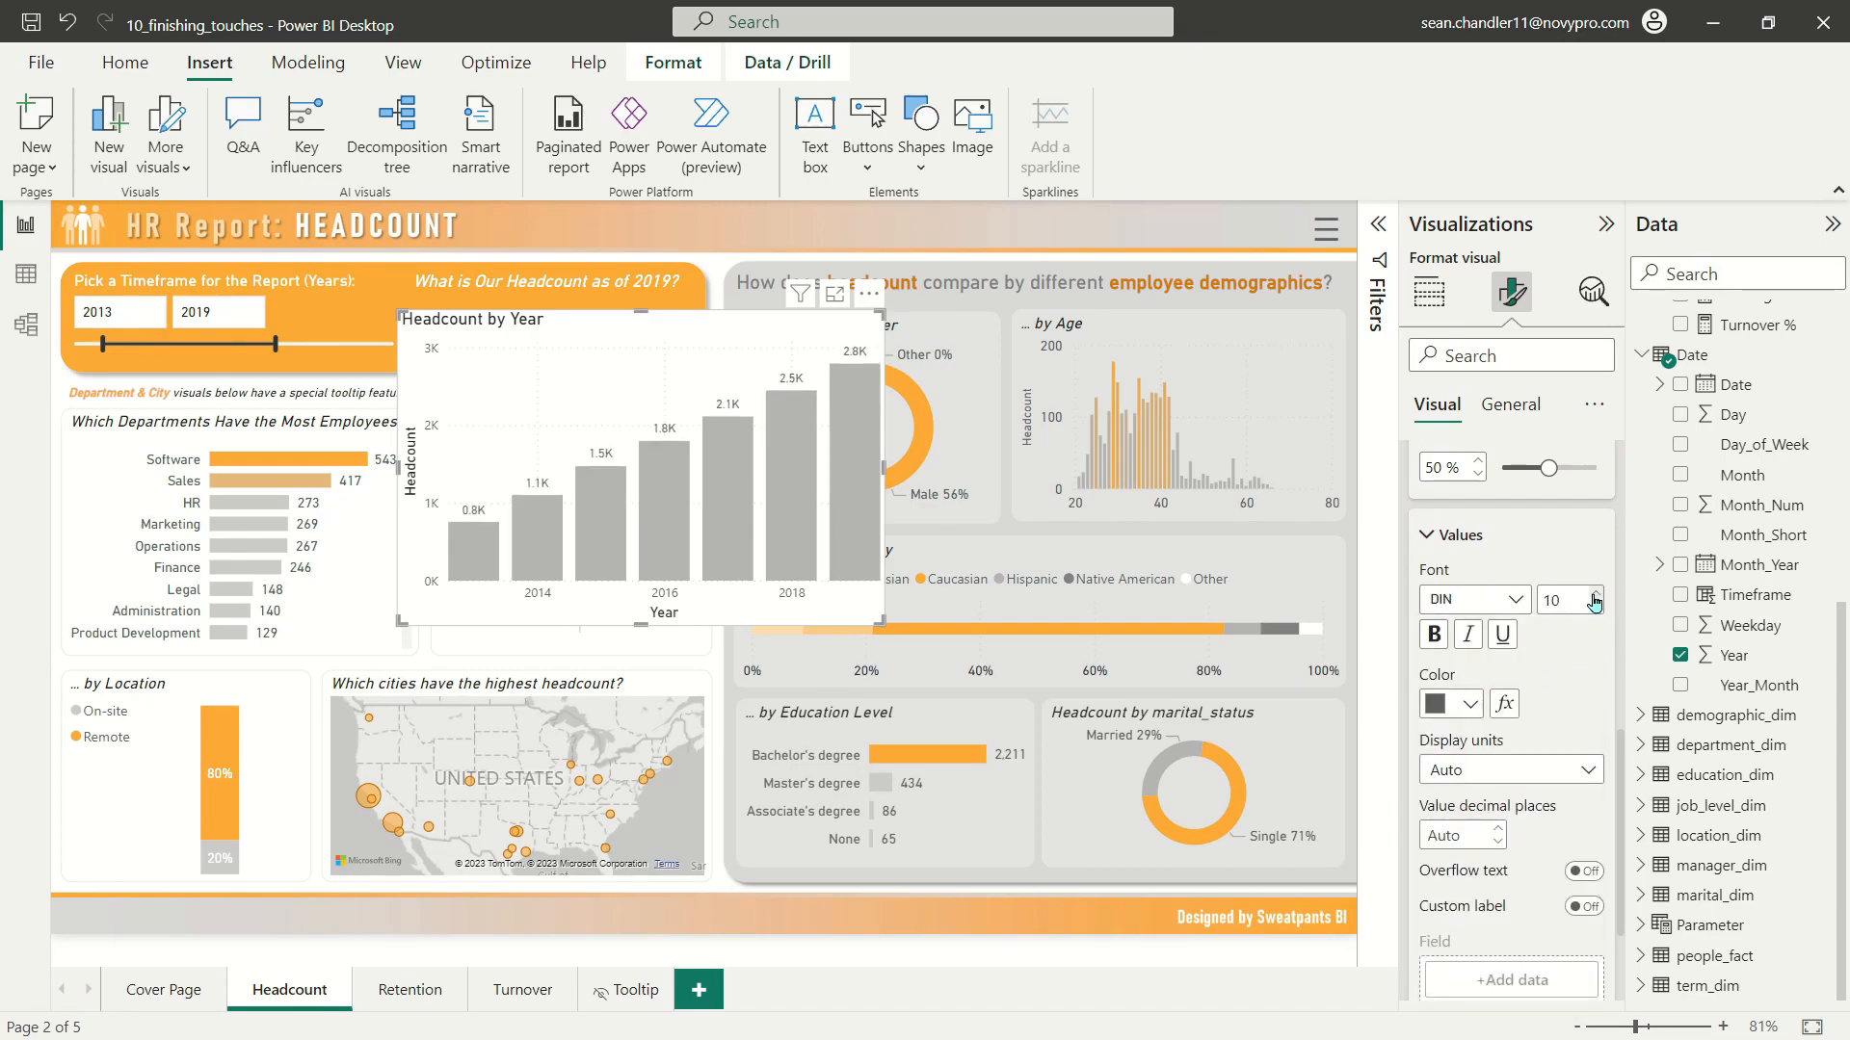
pyautogui.click(1512, 405)
pyautogui.click(1476, 470)
pyautogui.scroll(-2, 1510, 668)
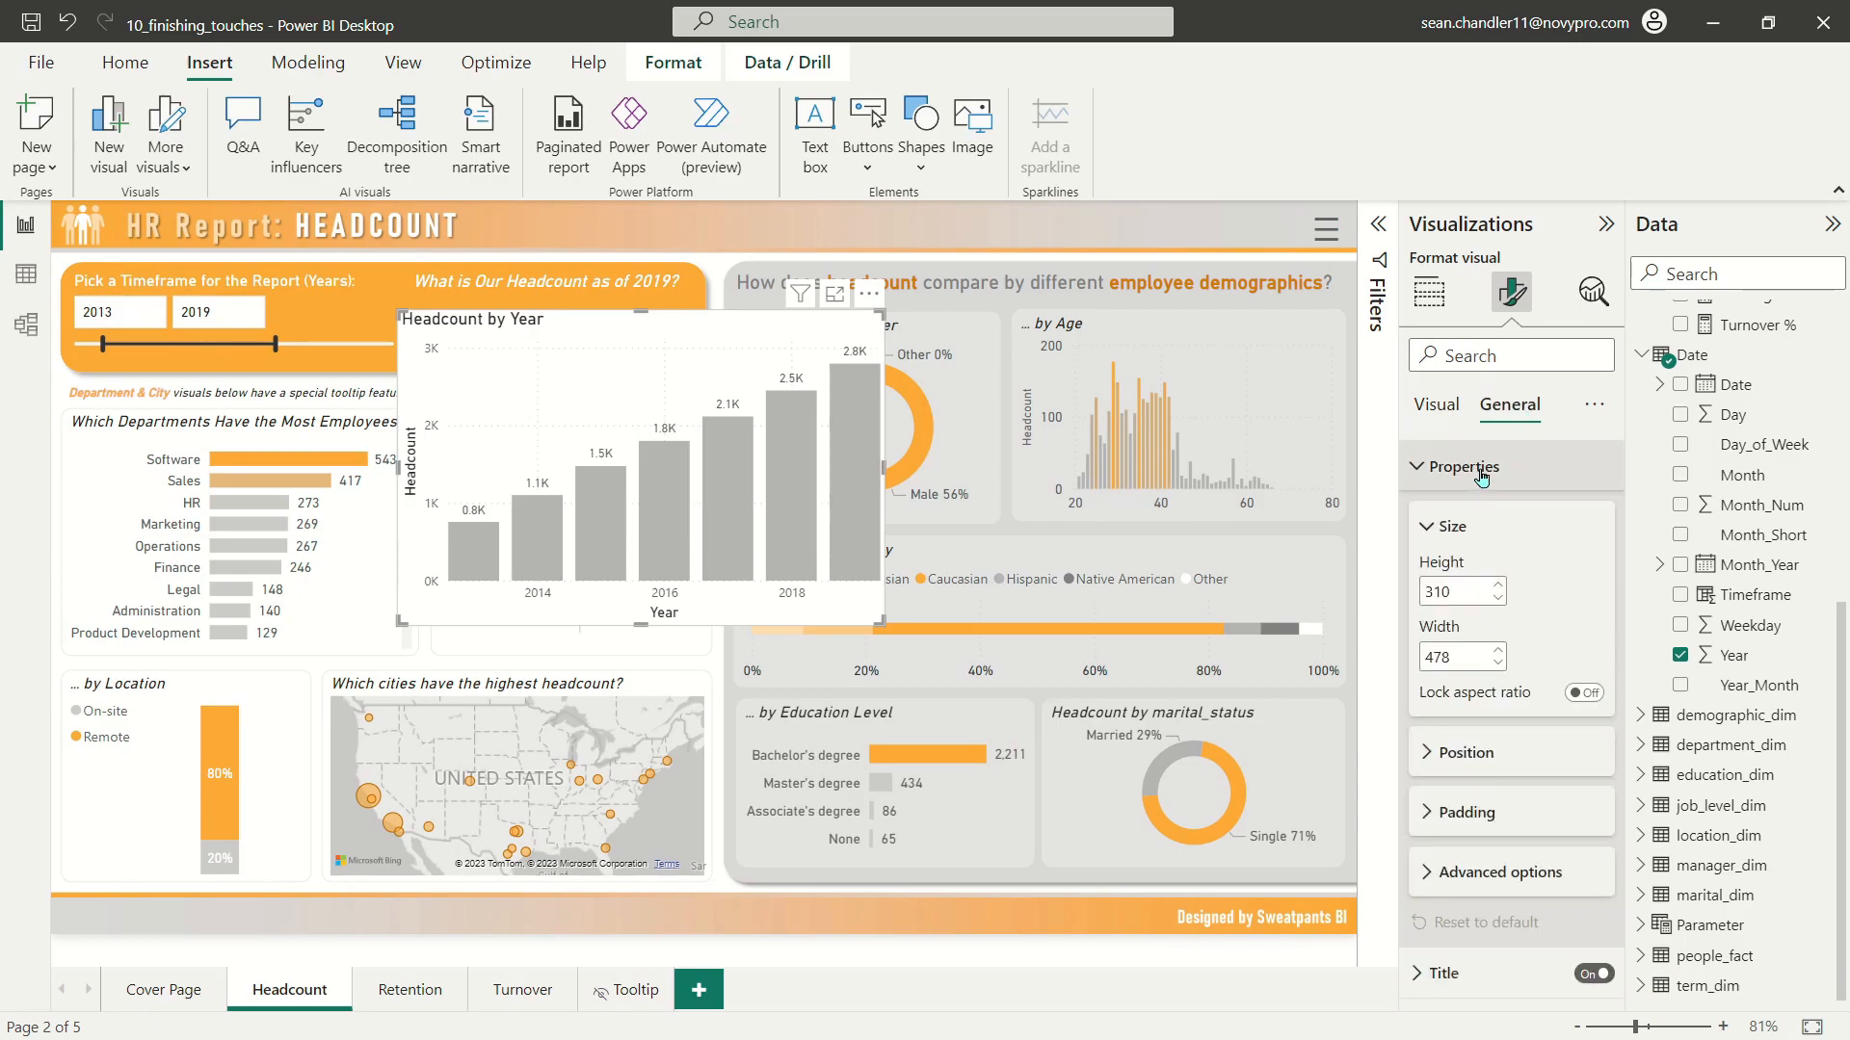
pyautogui.scroll(-1, 1510, 668)
pyautogui.click(1500, 674)
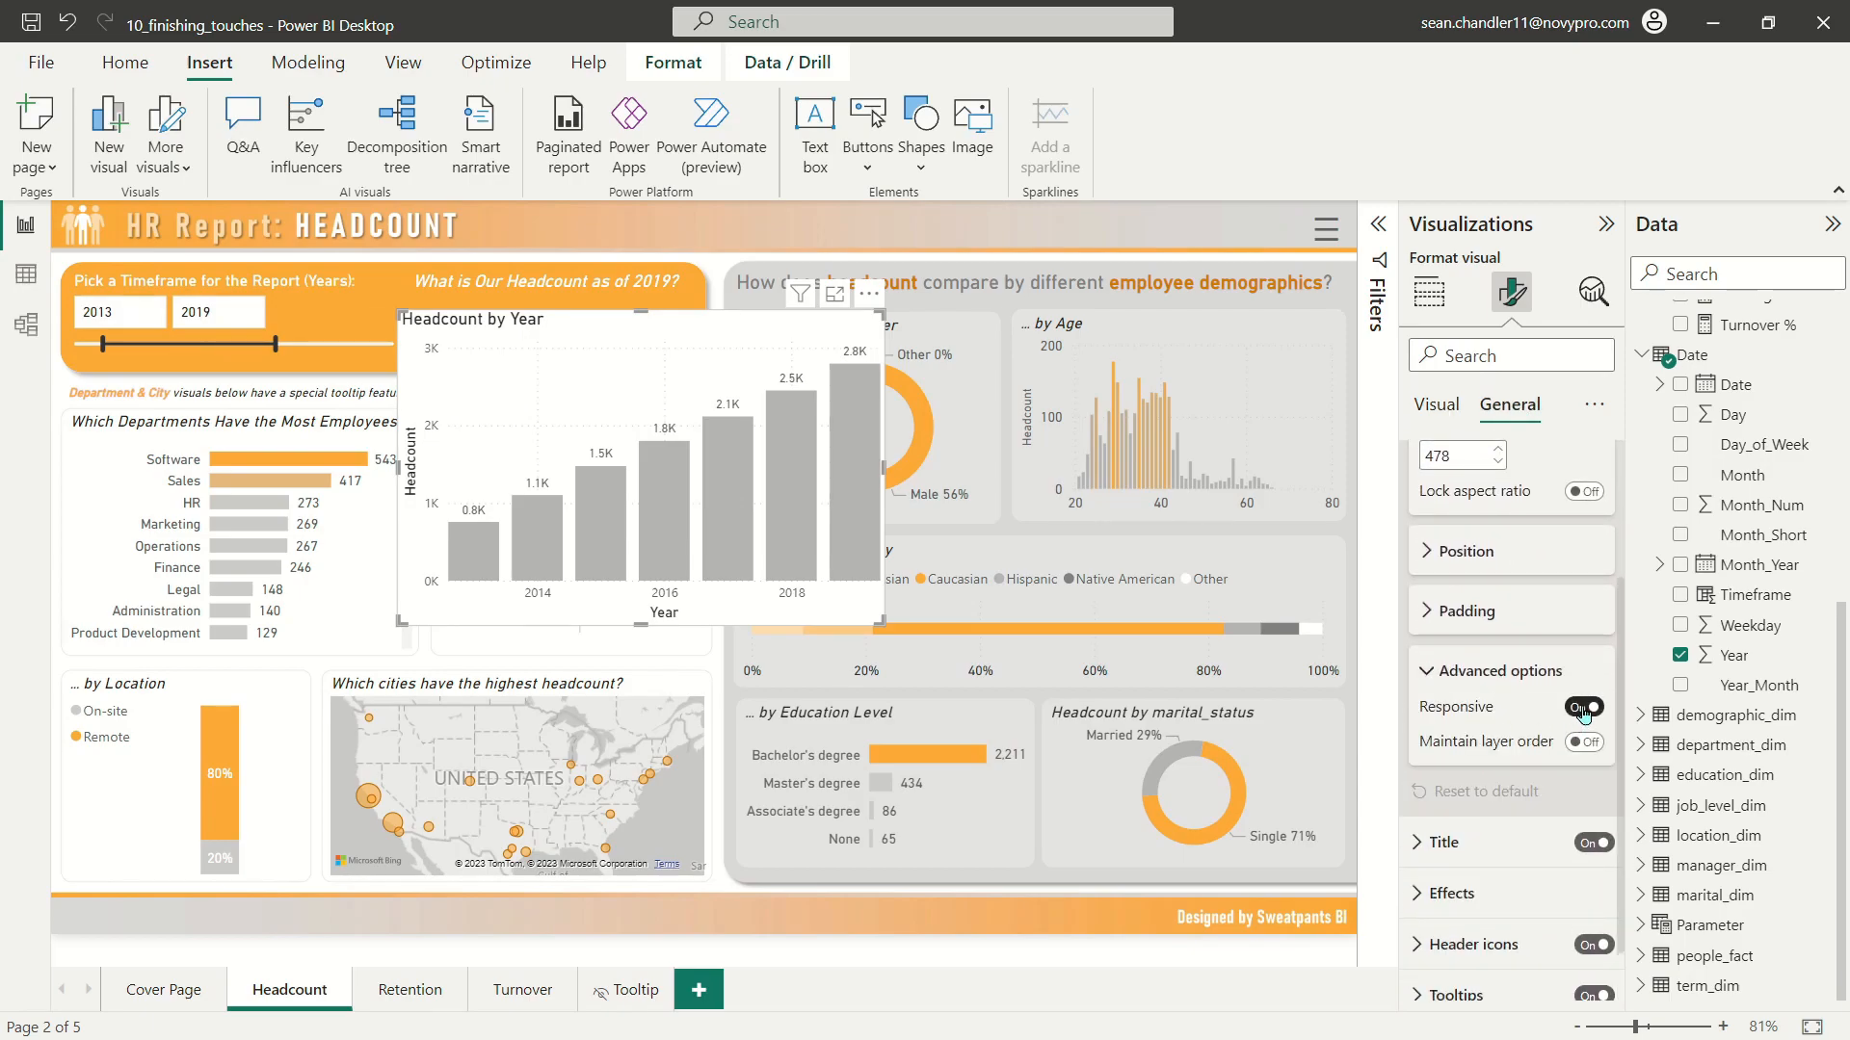
pyautogui.click(1456, 673)
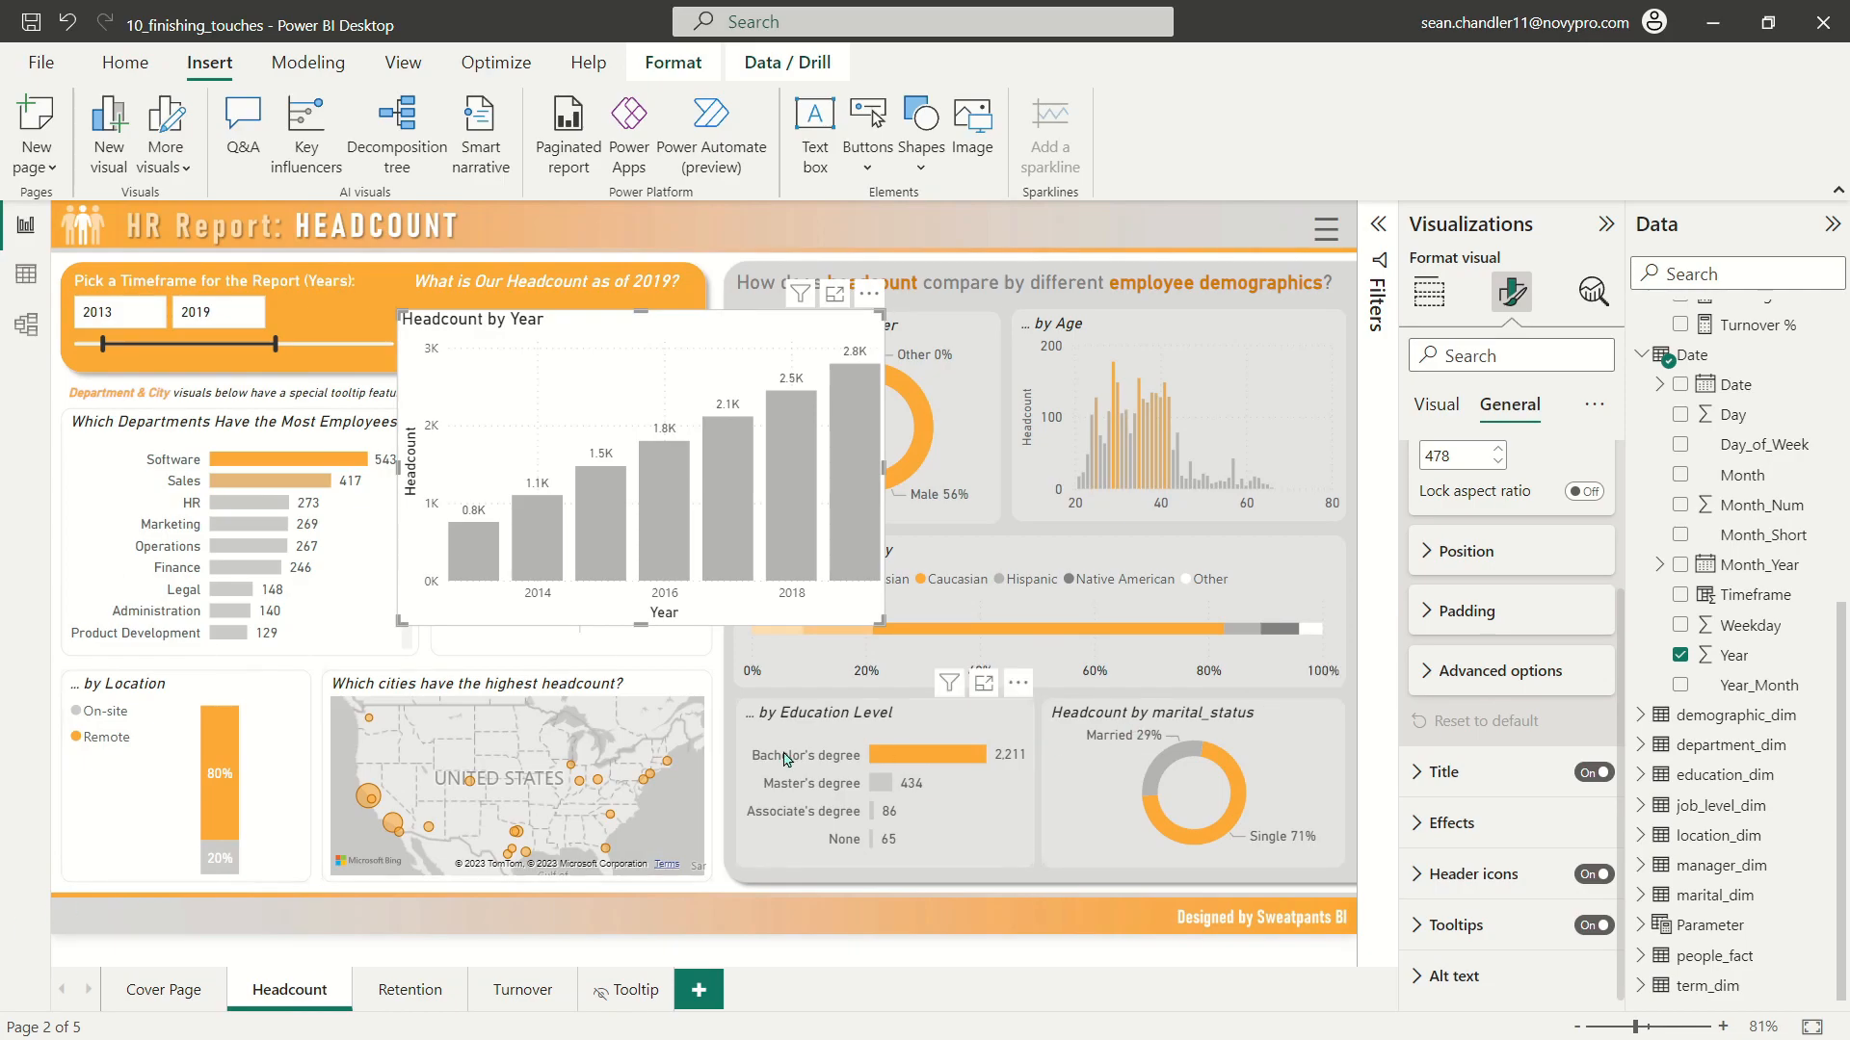
pyautogui.scroll(3, 1425, 492)
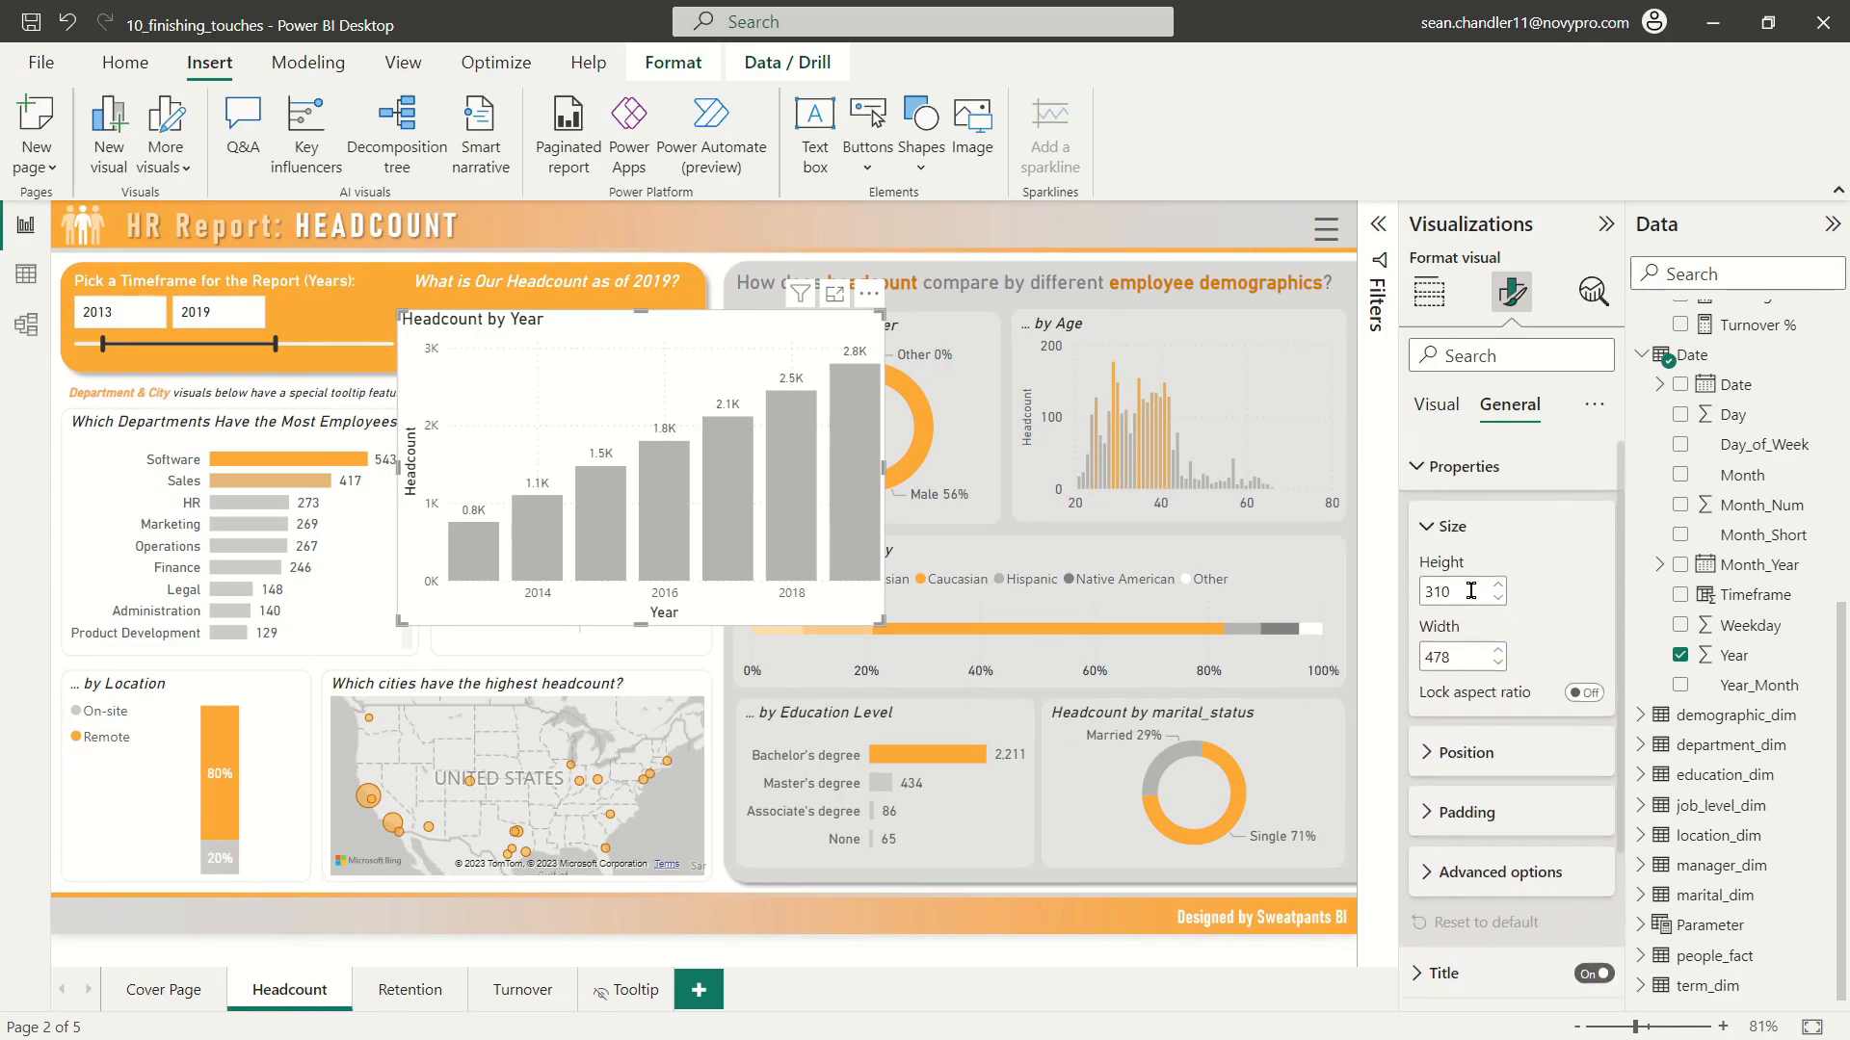
# Step: Turn off the Y-axis and X-axis titles of the Headcount by Year chart
pyautogui.click(1436, 404)
pyautogui.click(1445, 517)
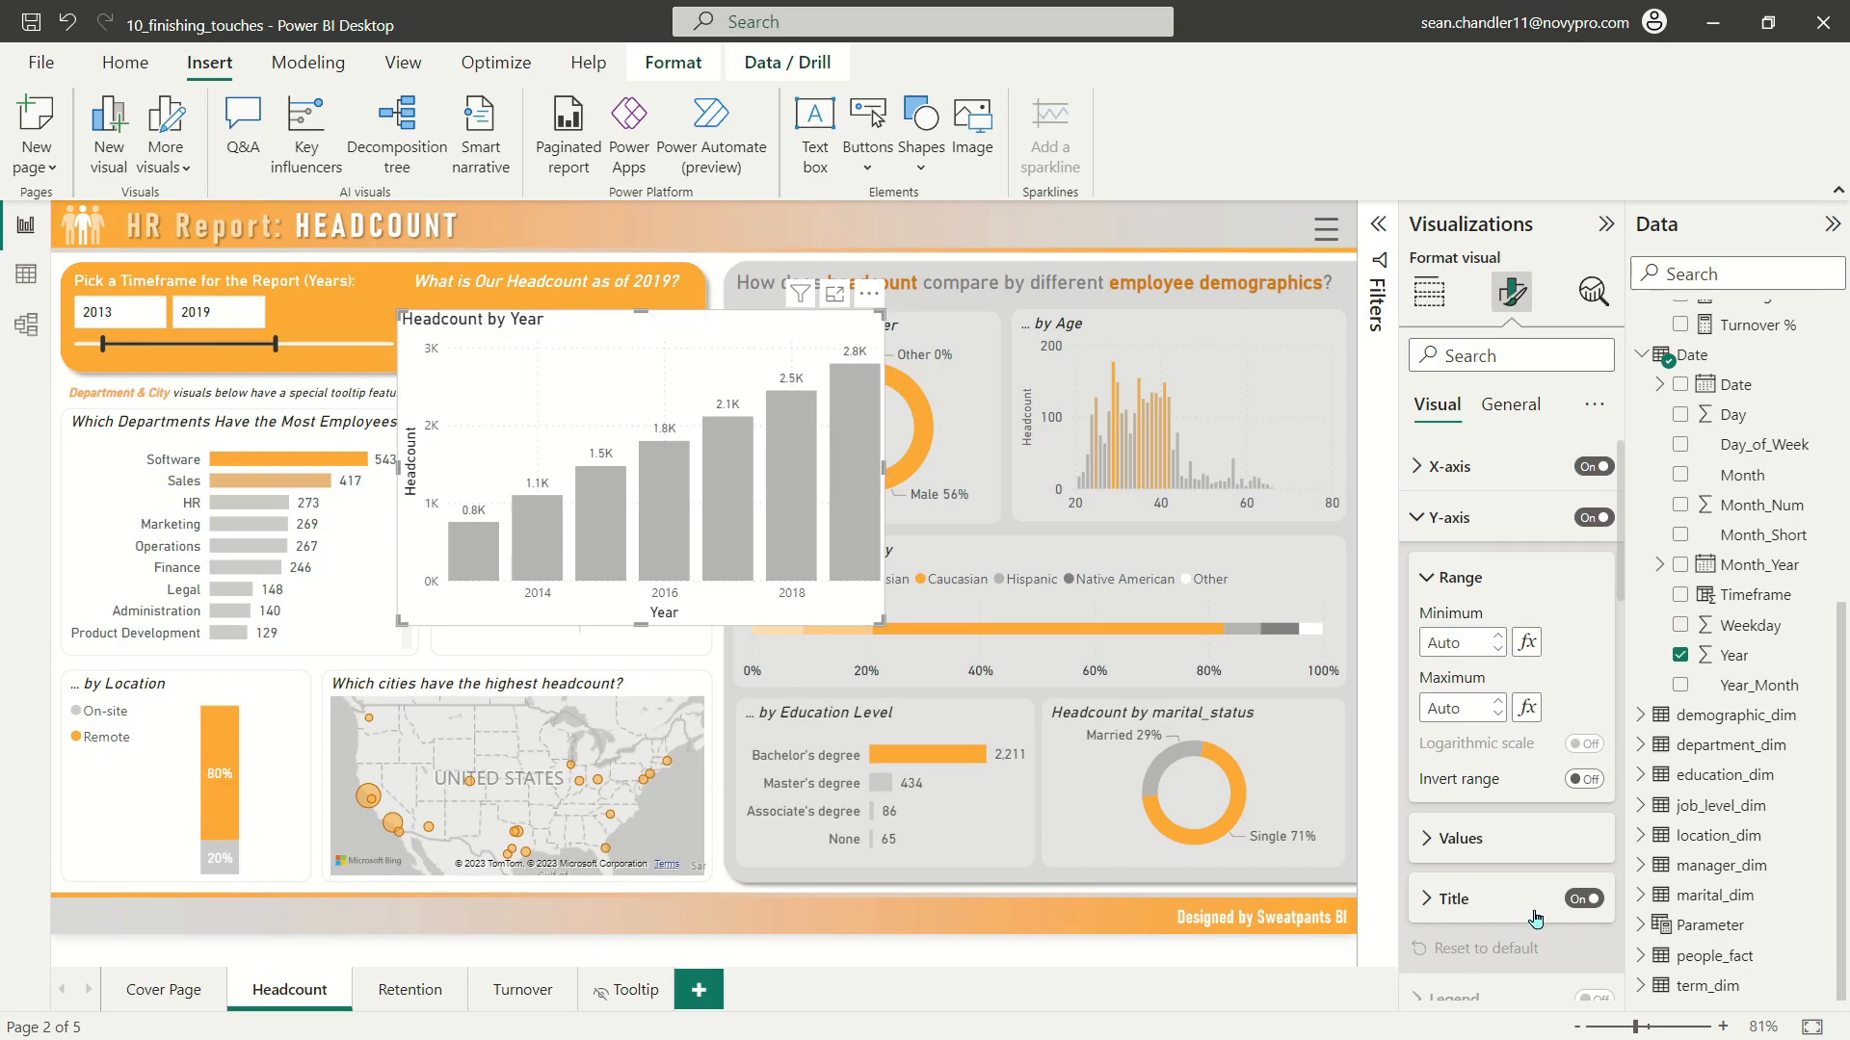
pyautogui.click(1581, 899)
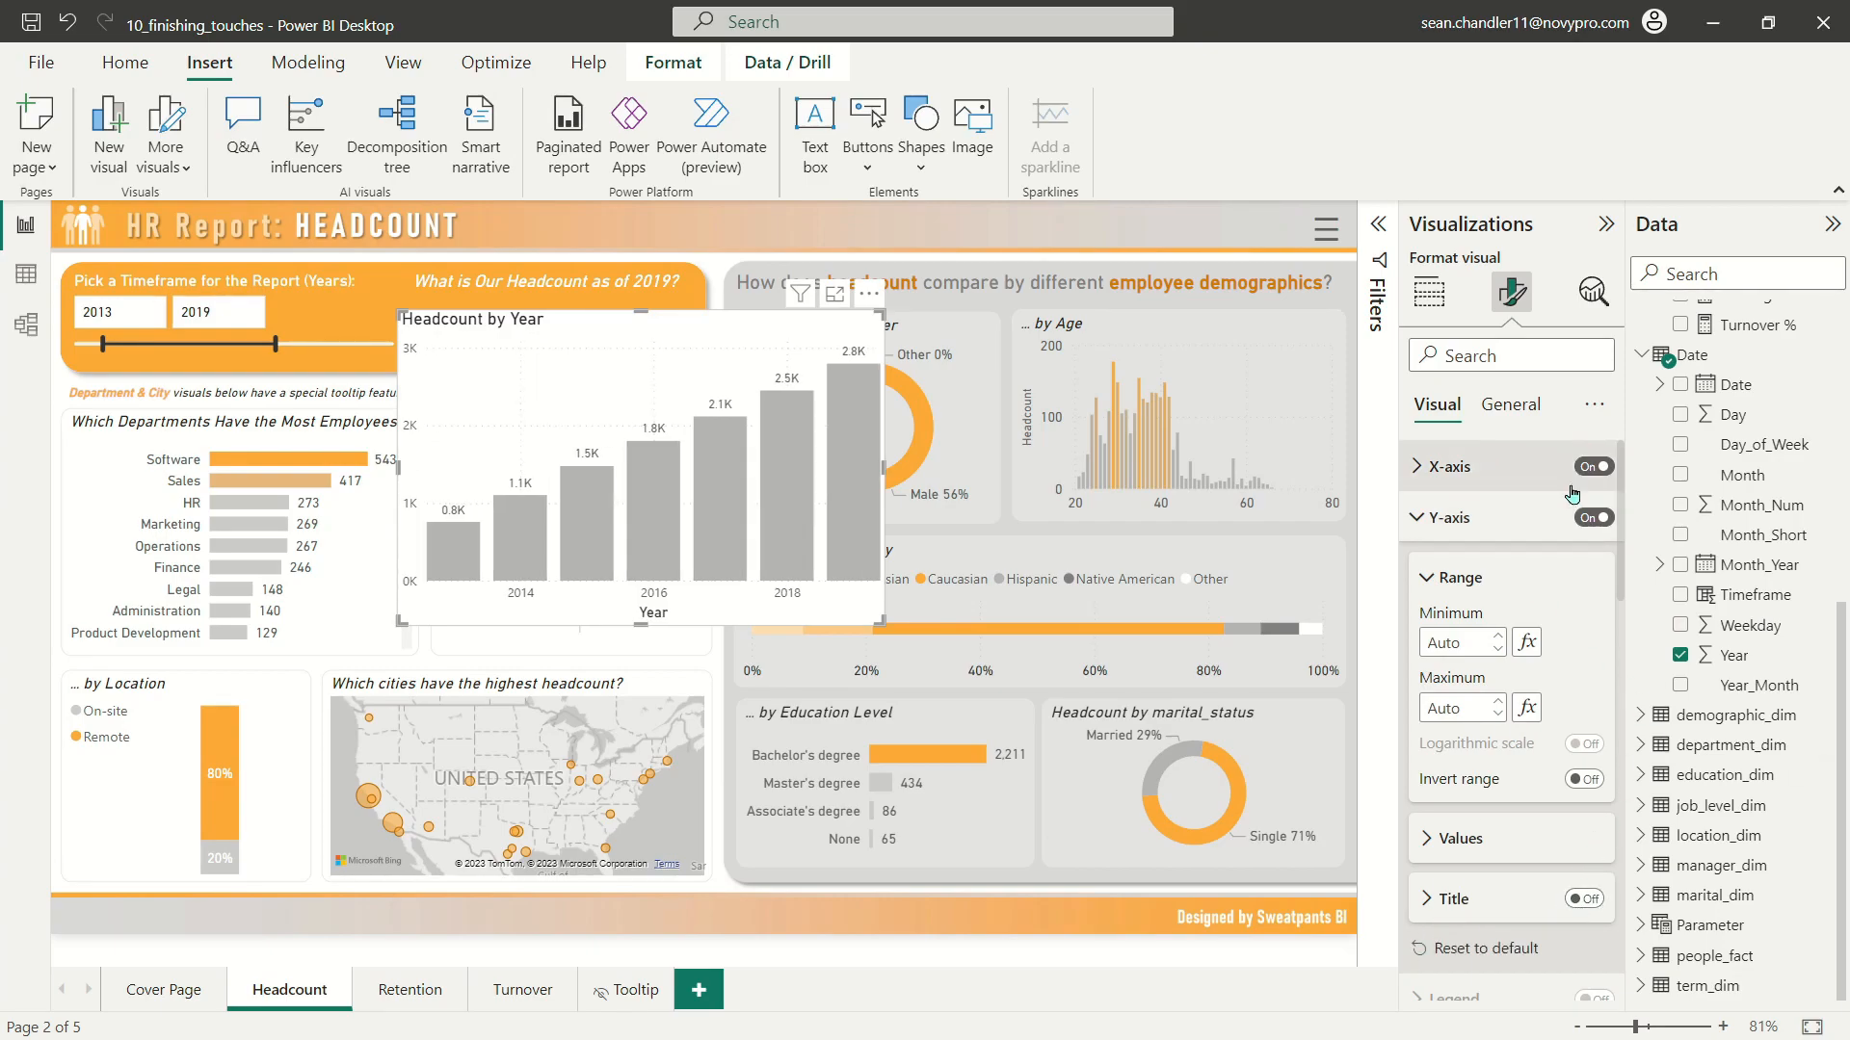
pyautogui.click(1443, 470)
pyautogui.click(1585, 933)
pyautogui.click(1584, 935)
pyautogui.click(1455, 472)
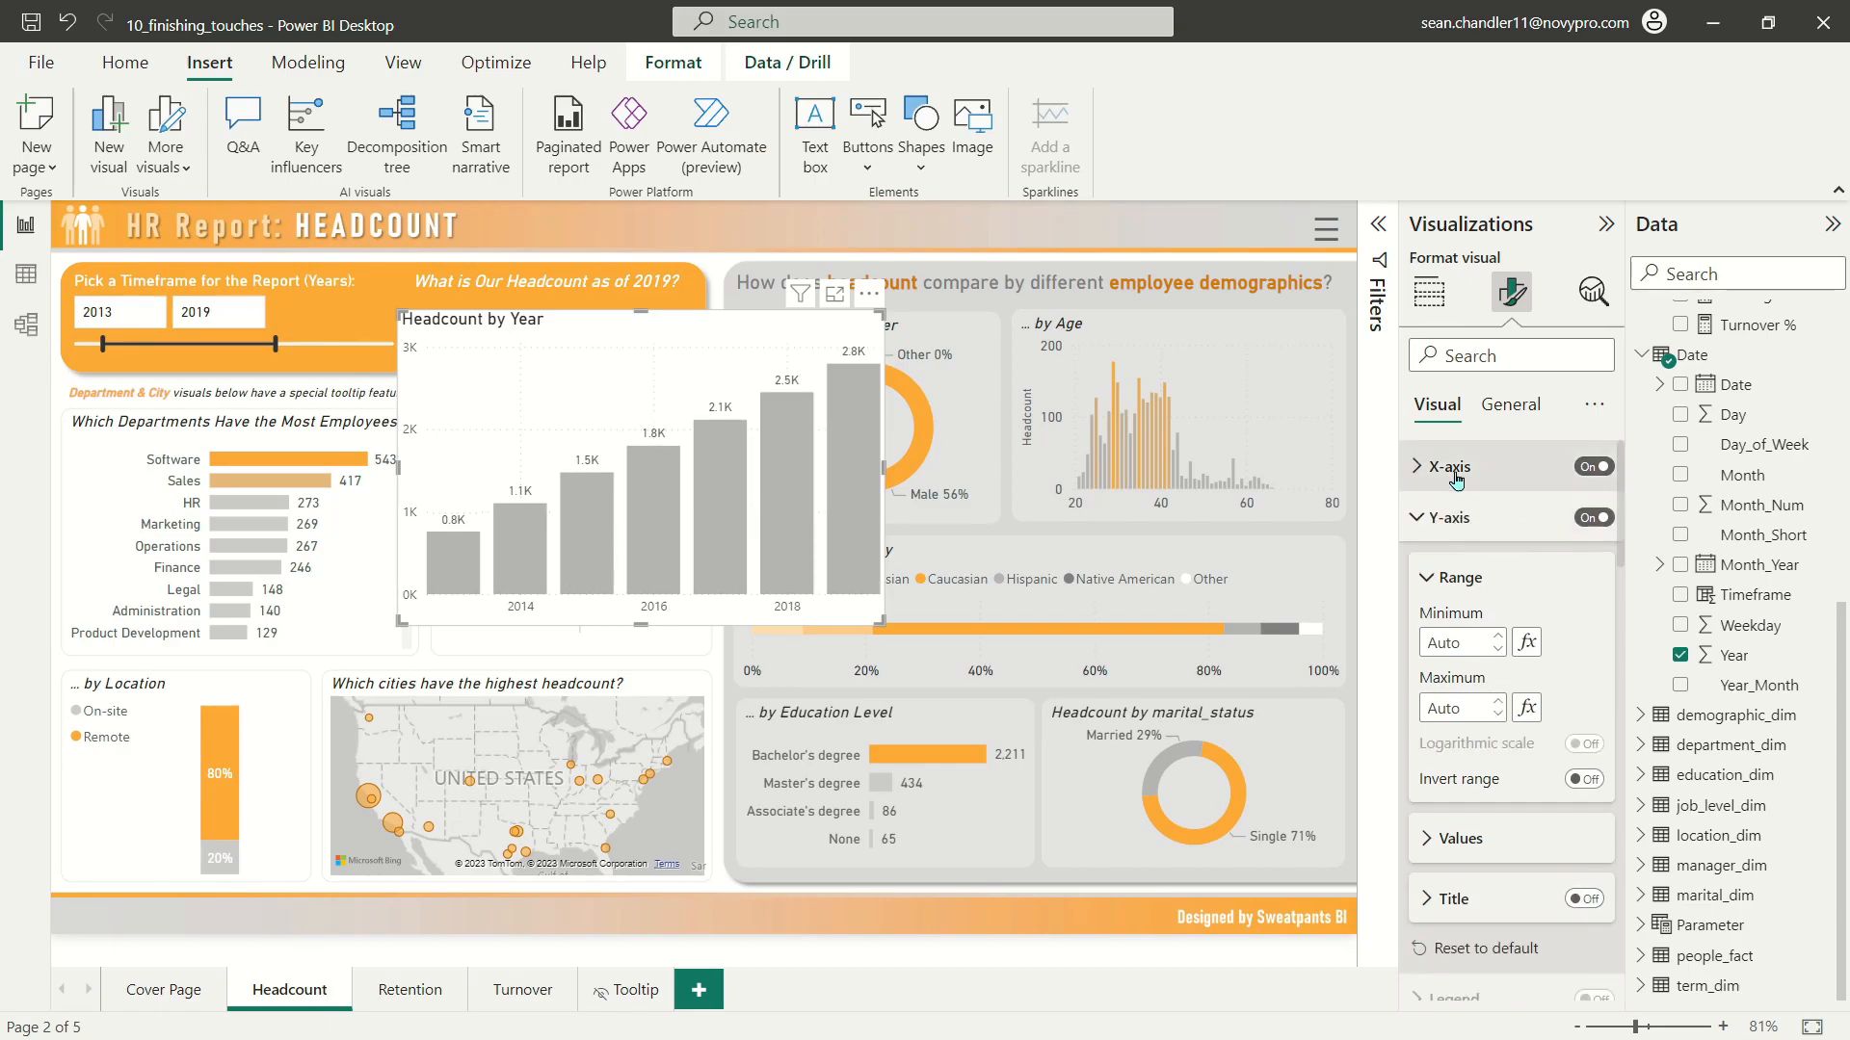
pyautogui.click(1450, 517)
# Step: Turn off the chart's vertical and horizontal gridlines and hide its Y-axis
pyautogui.click(1456, 665)
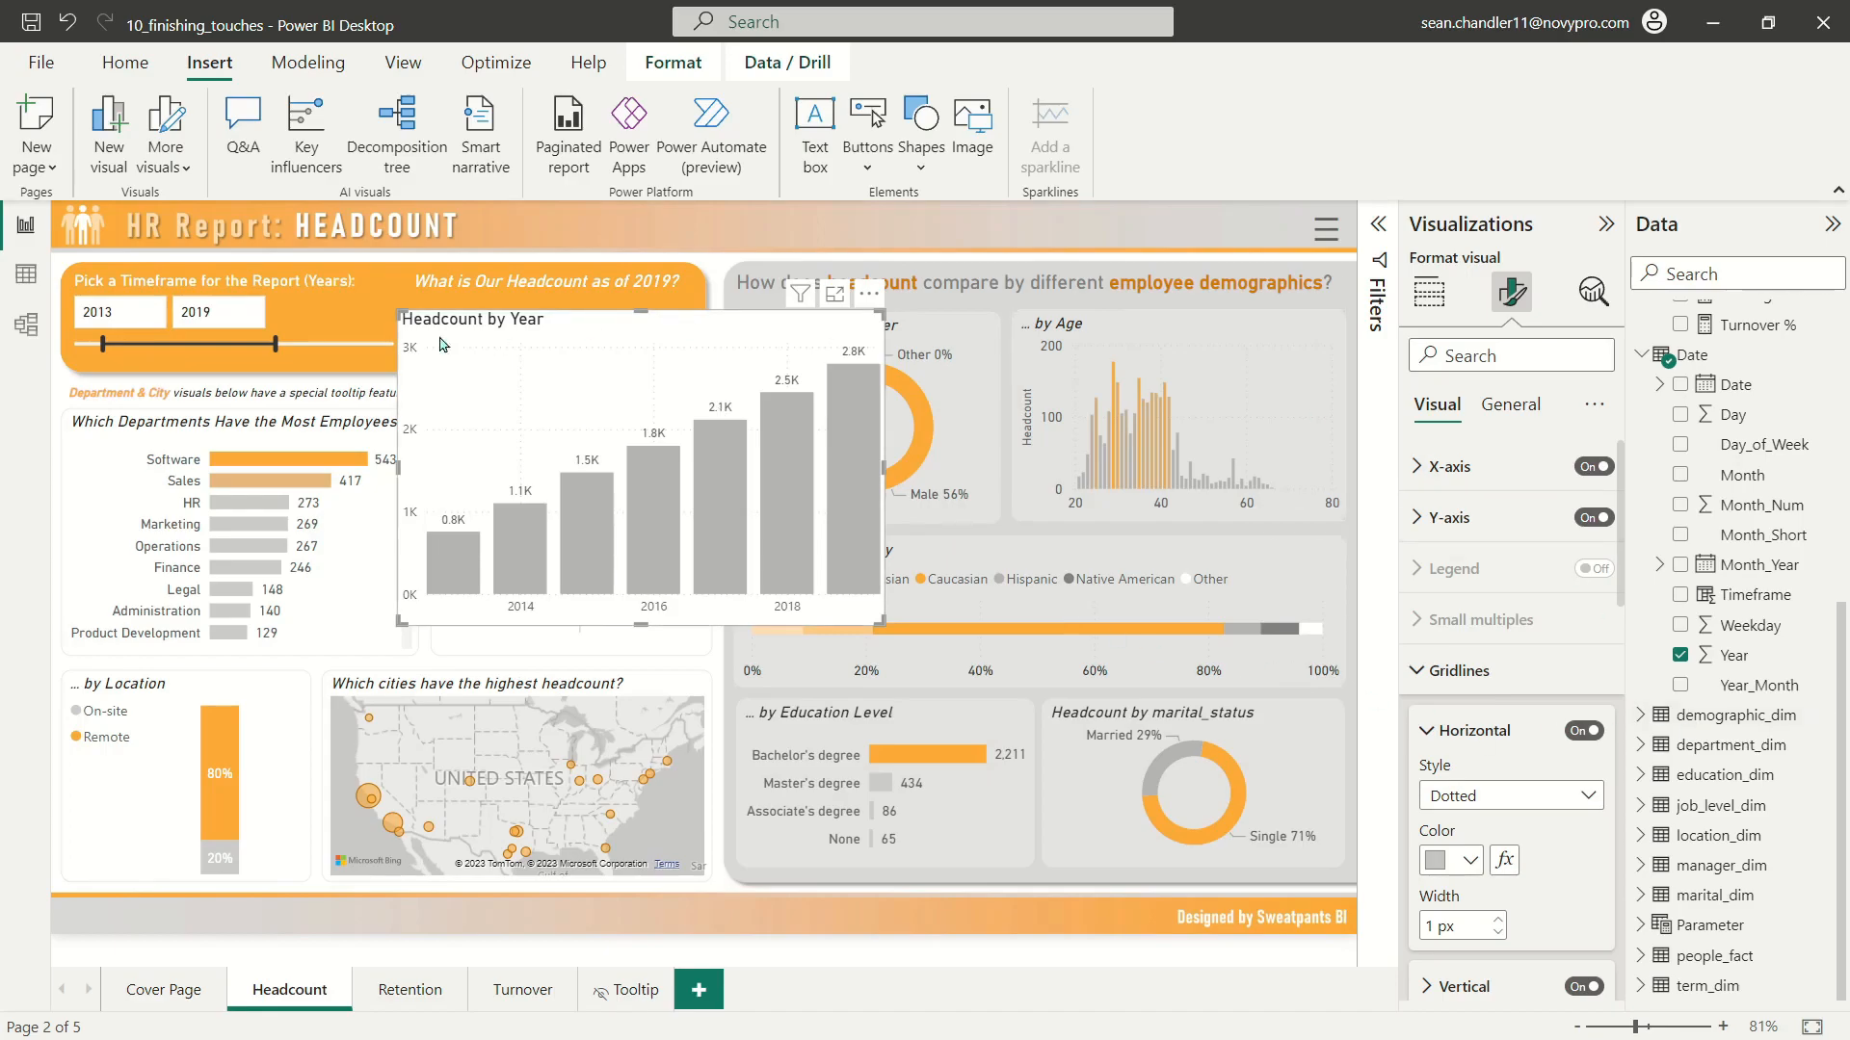
pyautogui.scroll(-3, 1551, 761)
pyautogui.click(1580, 716)
pyautogui.scroll(3, 1574, 740)
pyautogui.click(1573, 740)
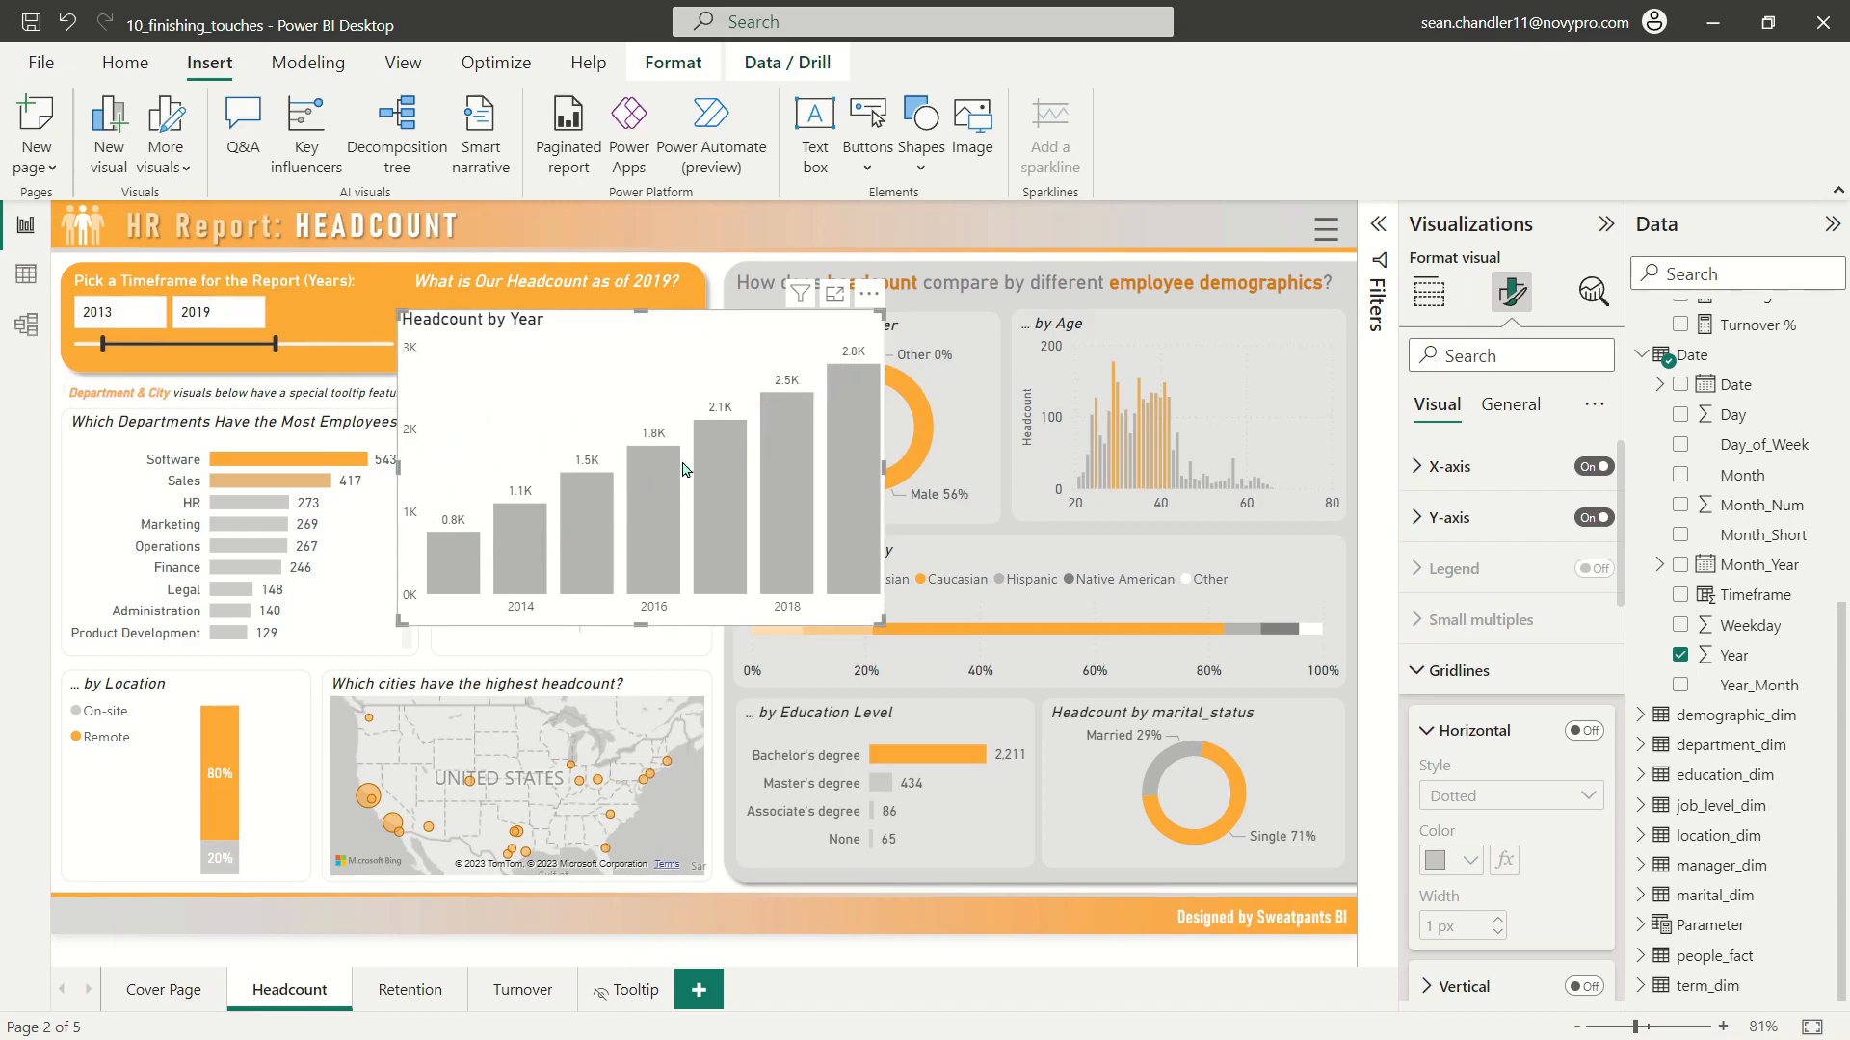
pyautogui.click(1594, 519)
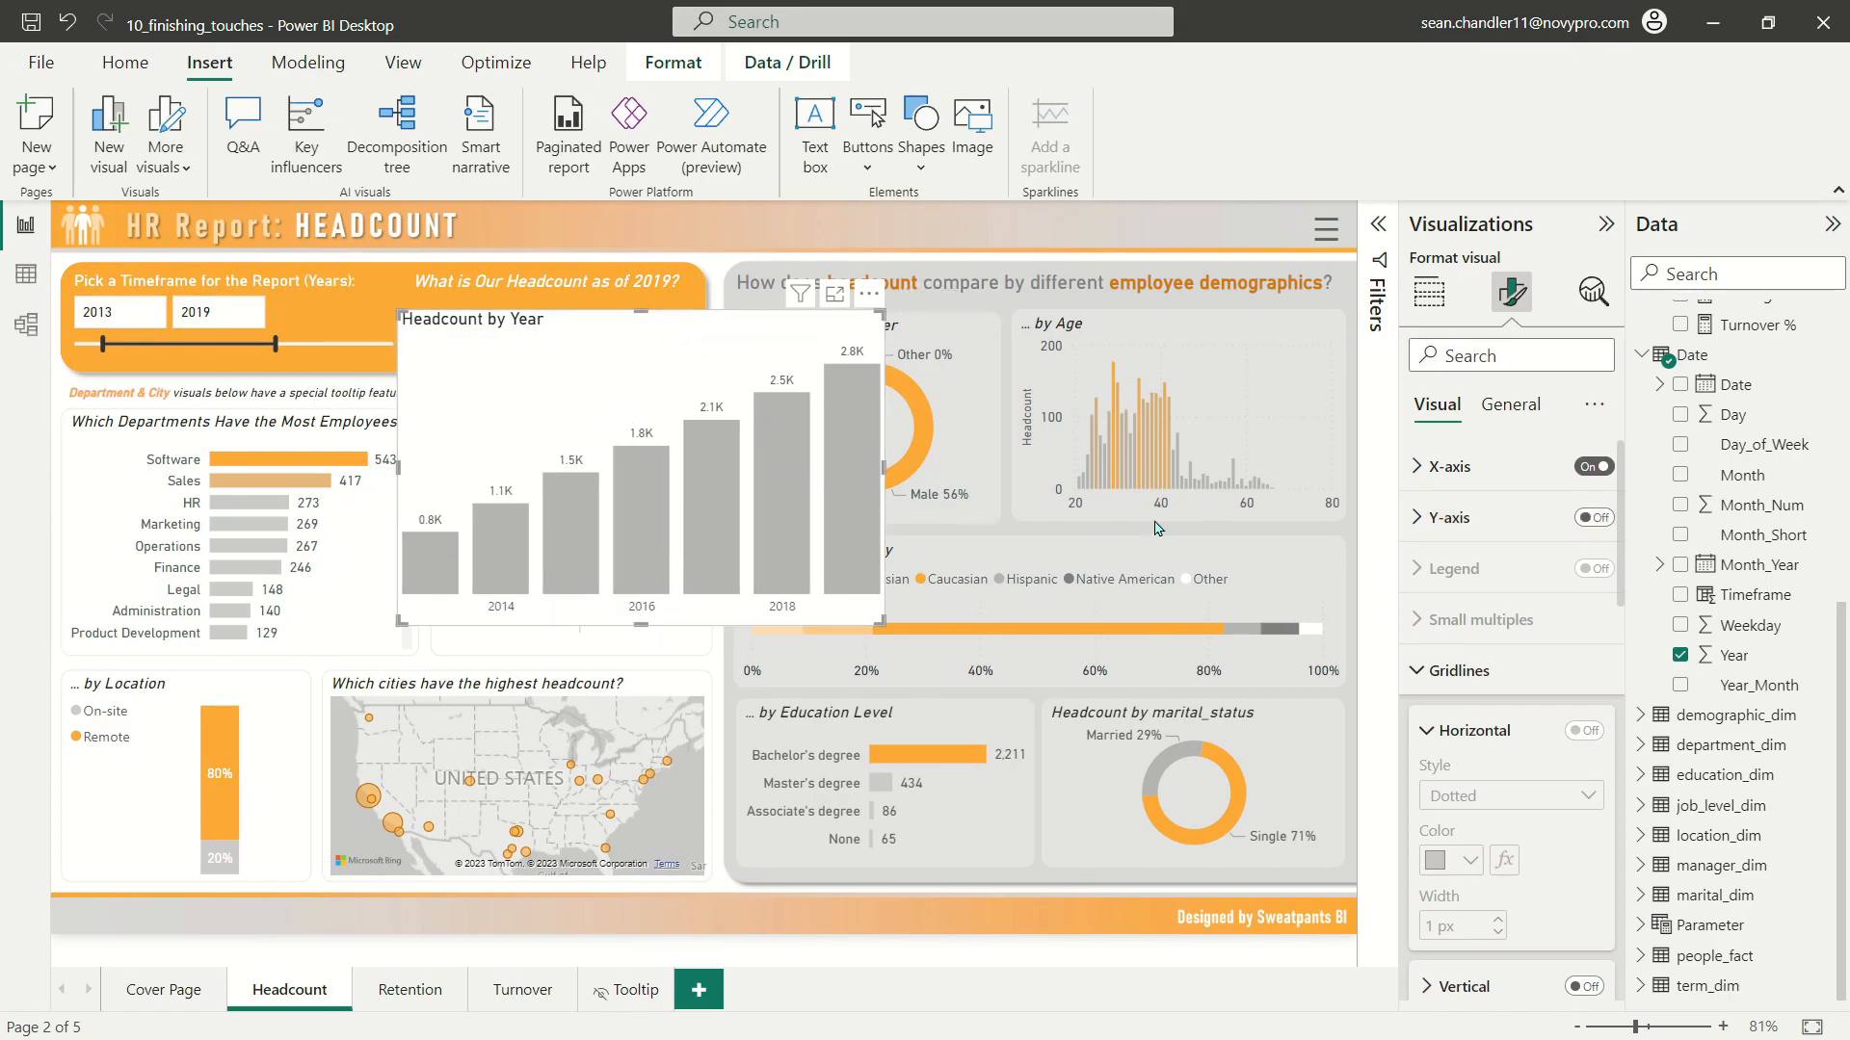
# Step: Set the X-axis type of the Headcount by Year chart to Categorical
pyautogui.click(1494, 486)
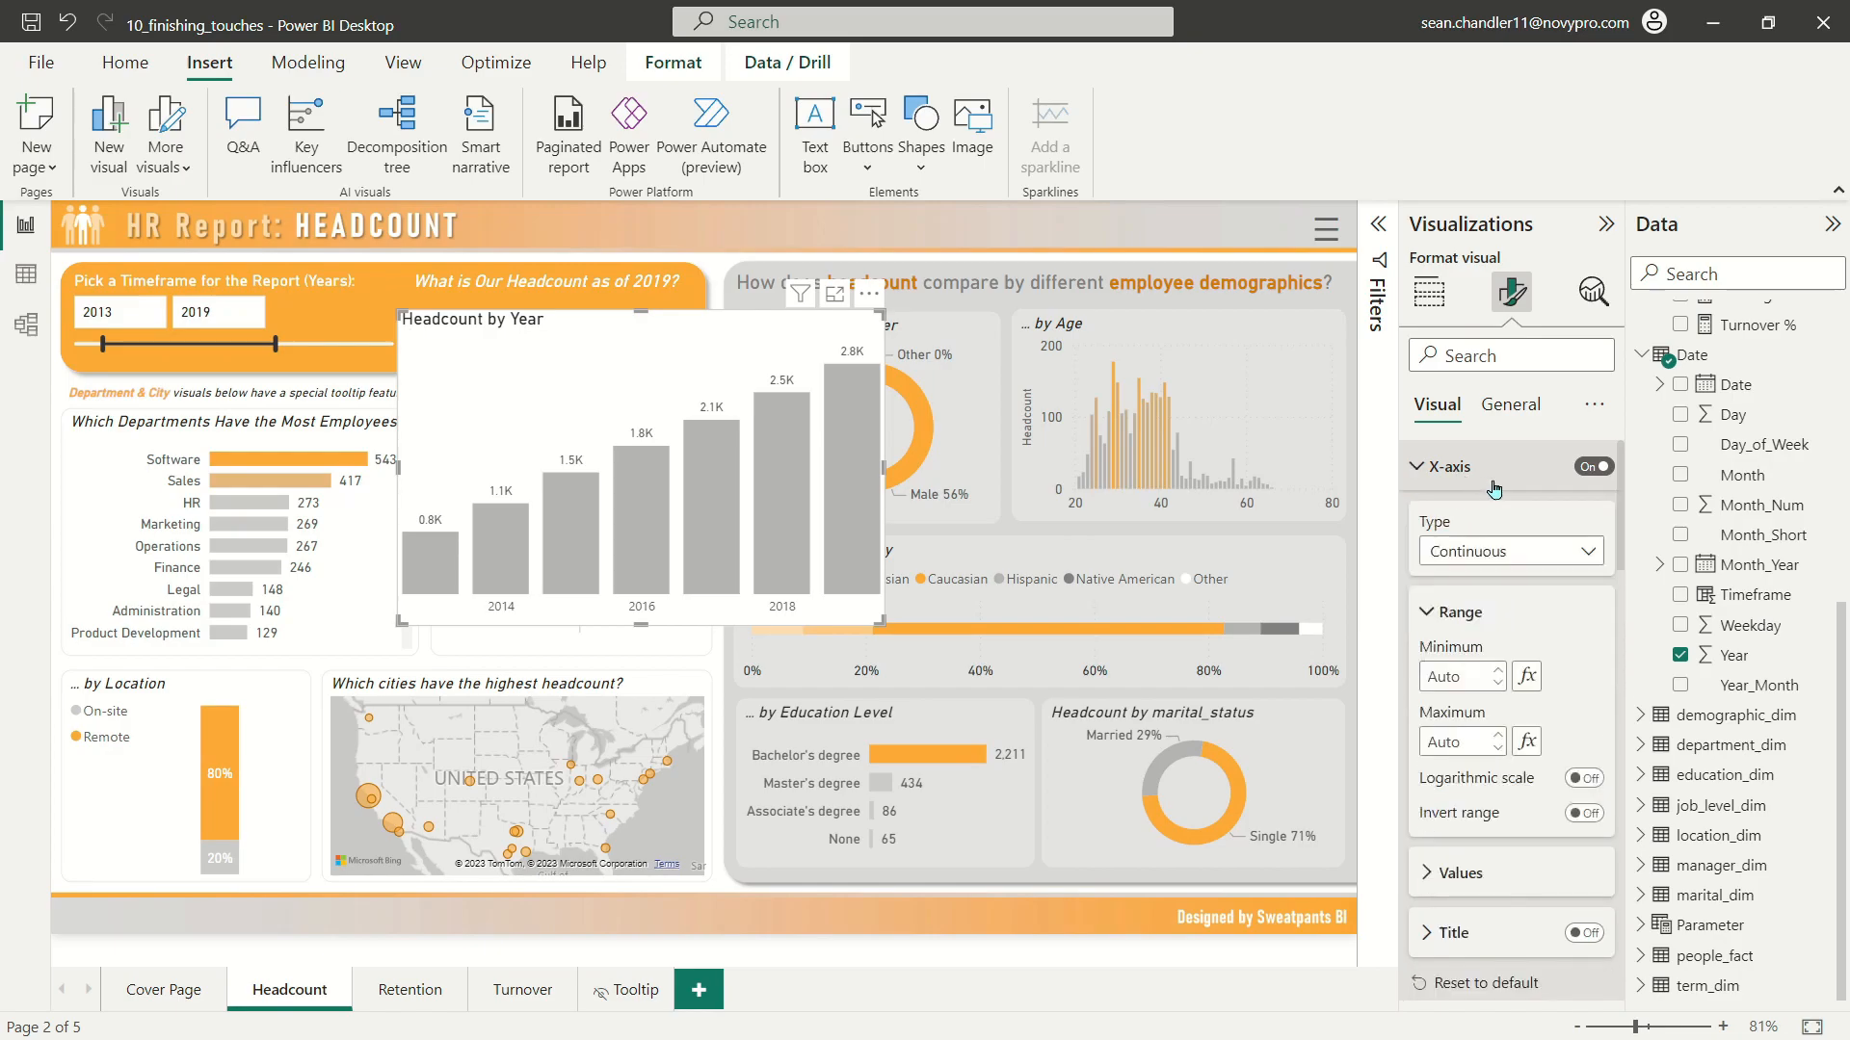
pyautogui.click(1481, 553)
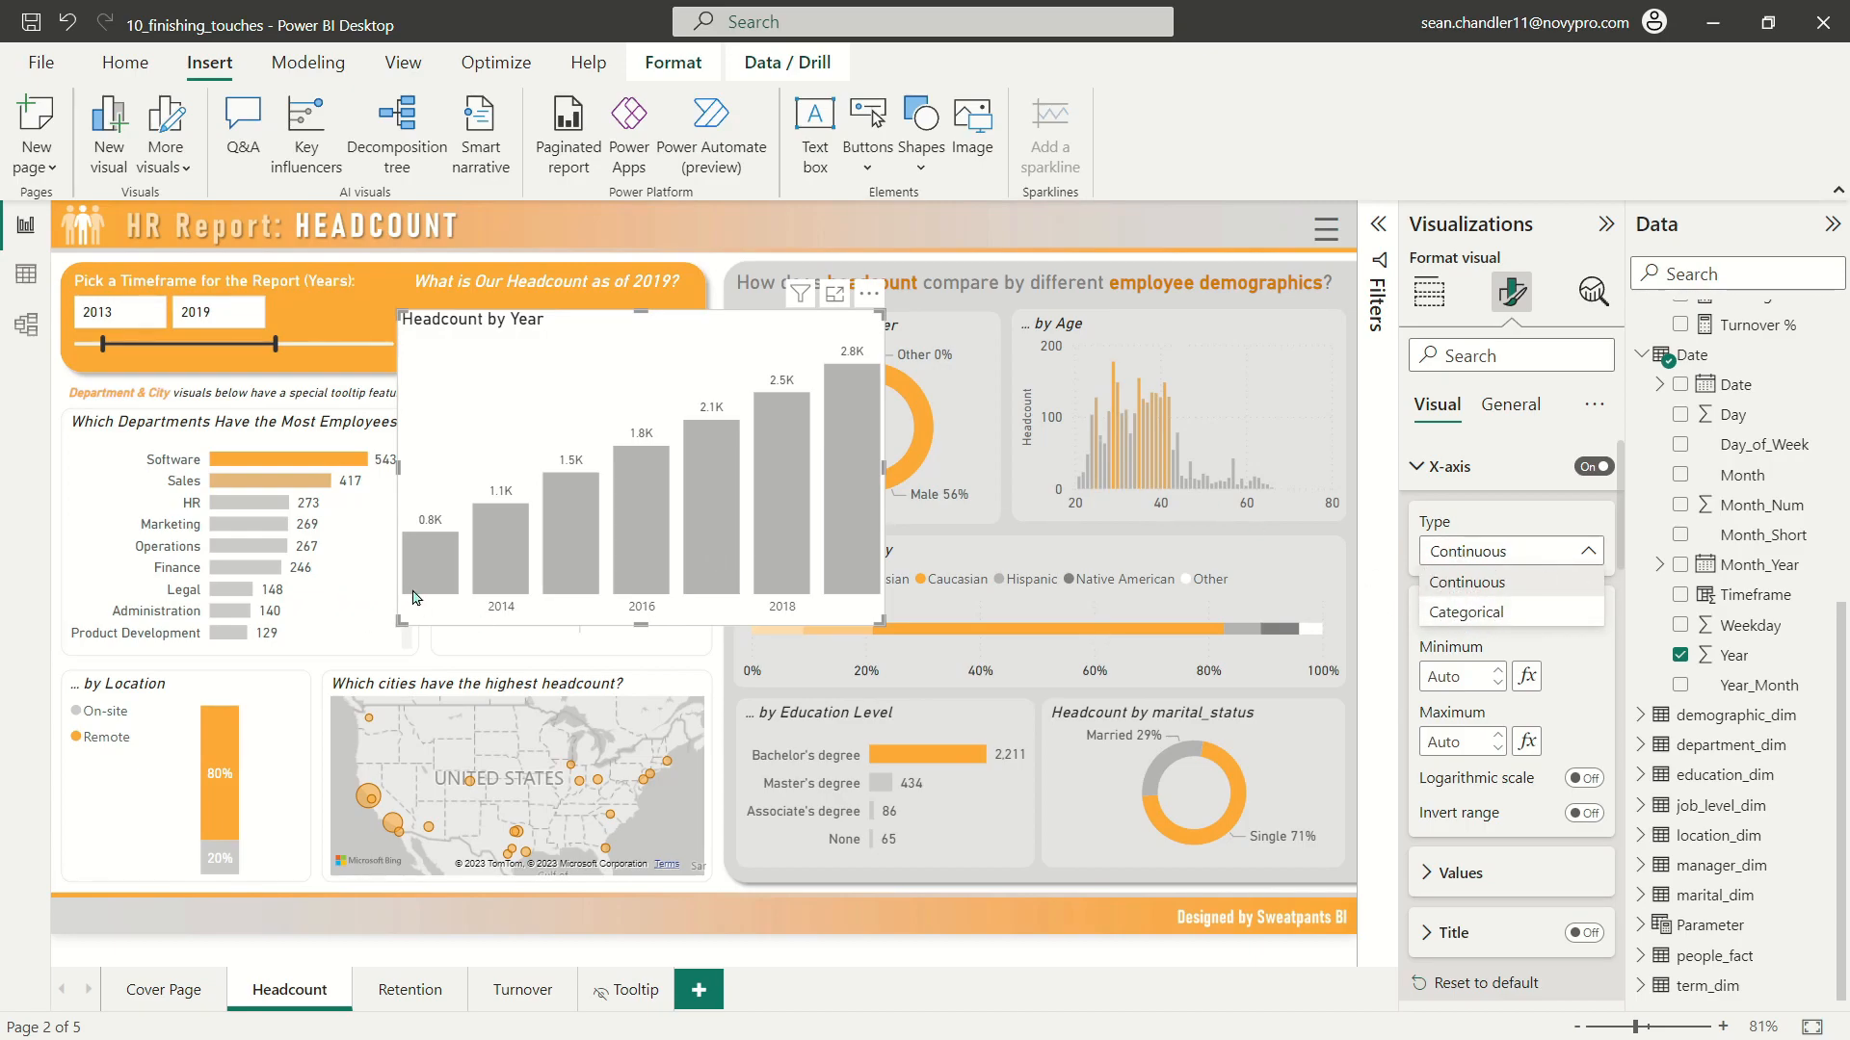
pyautogui.click(1482, 628)
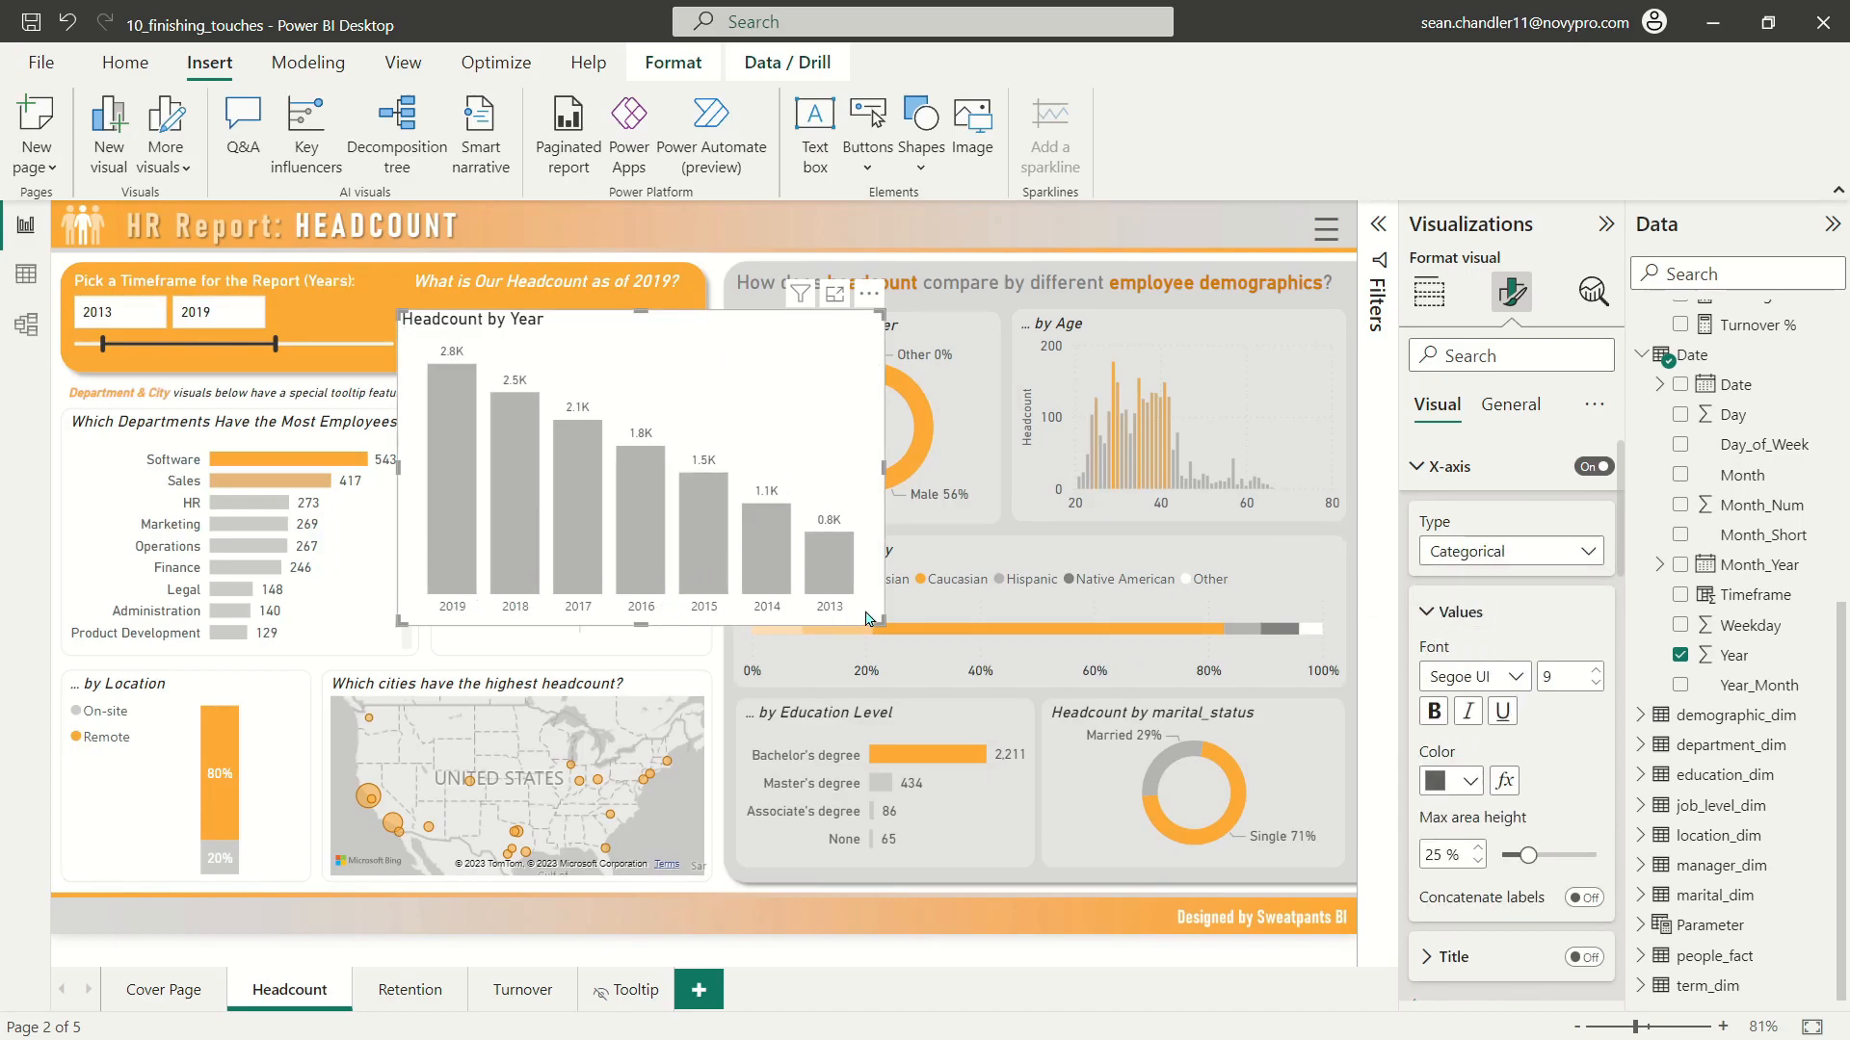
# Step: Sort the Headcount by Year chart's axis by Year in ascending order
pyautogui.click(870, 298)
pyautogui.moveTo(971, 446)
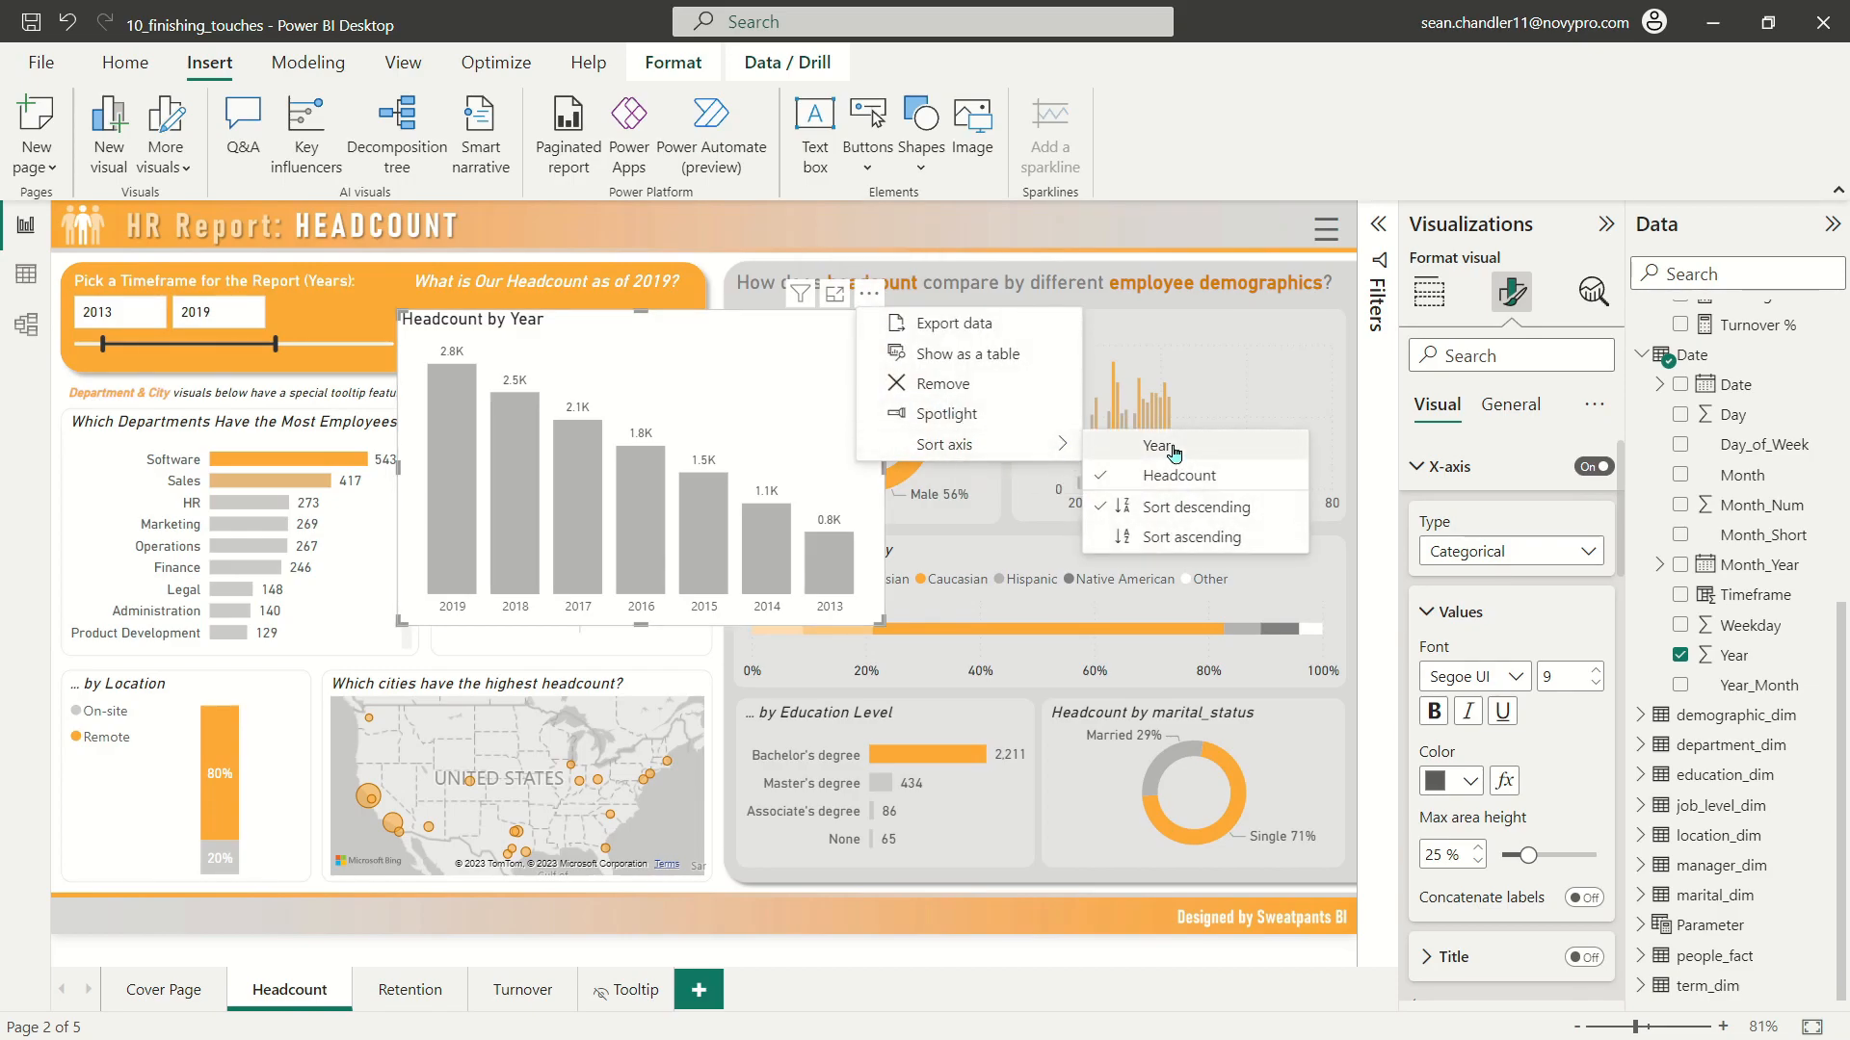
pyautogui.click(1138, 470)
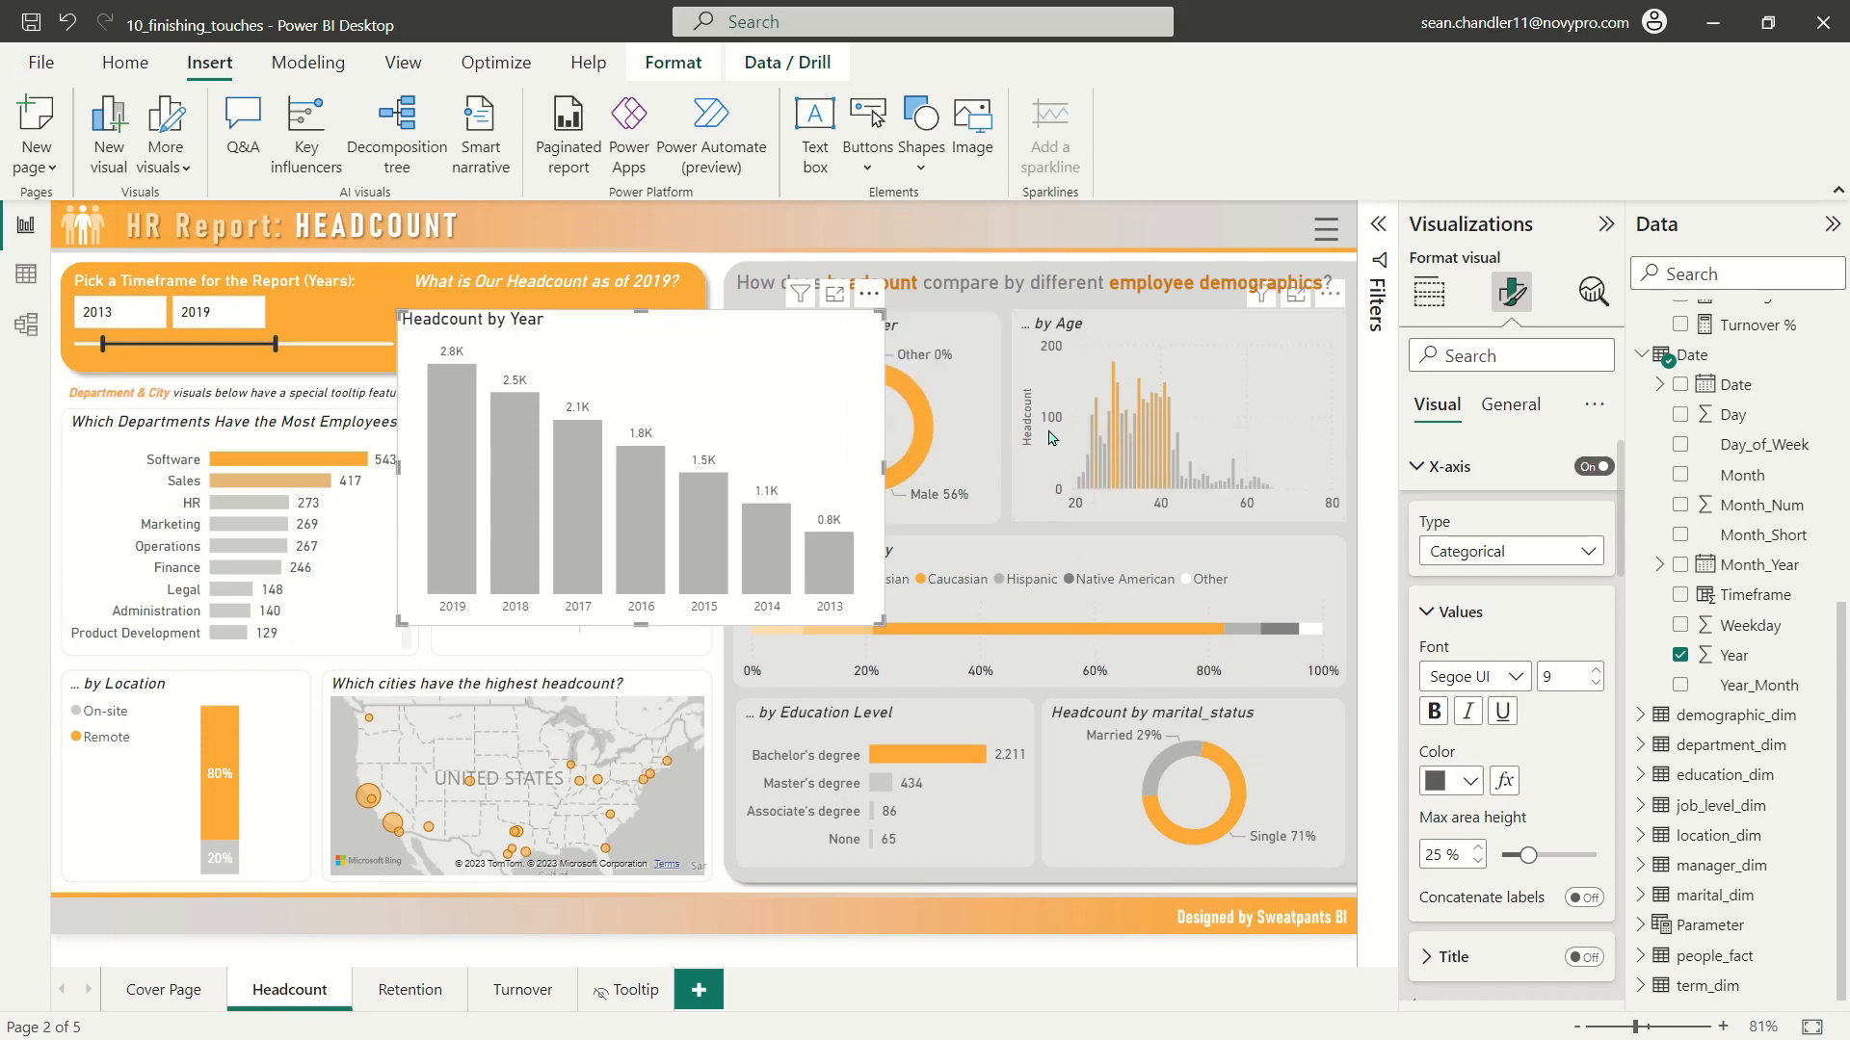
pyautogui.click(870, 302)
pyautogui.moveTo(1012, 444)
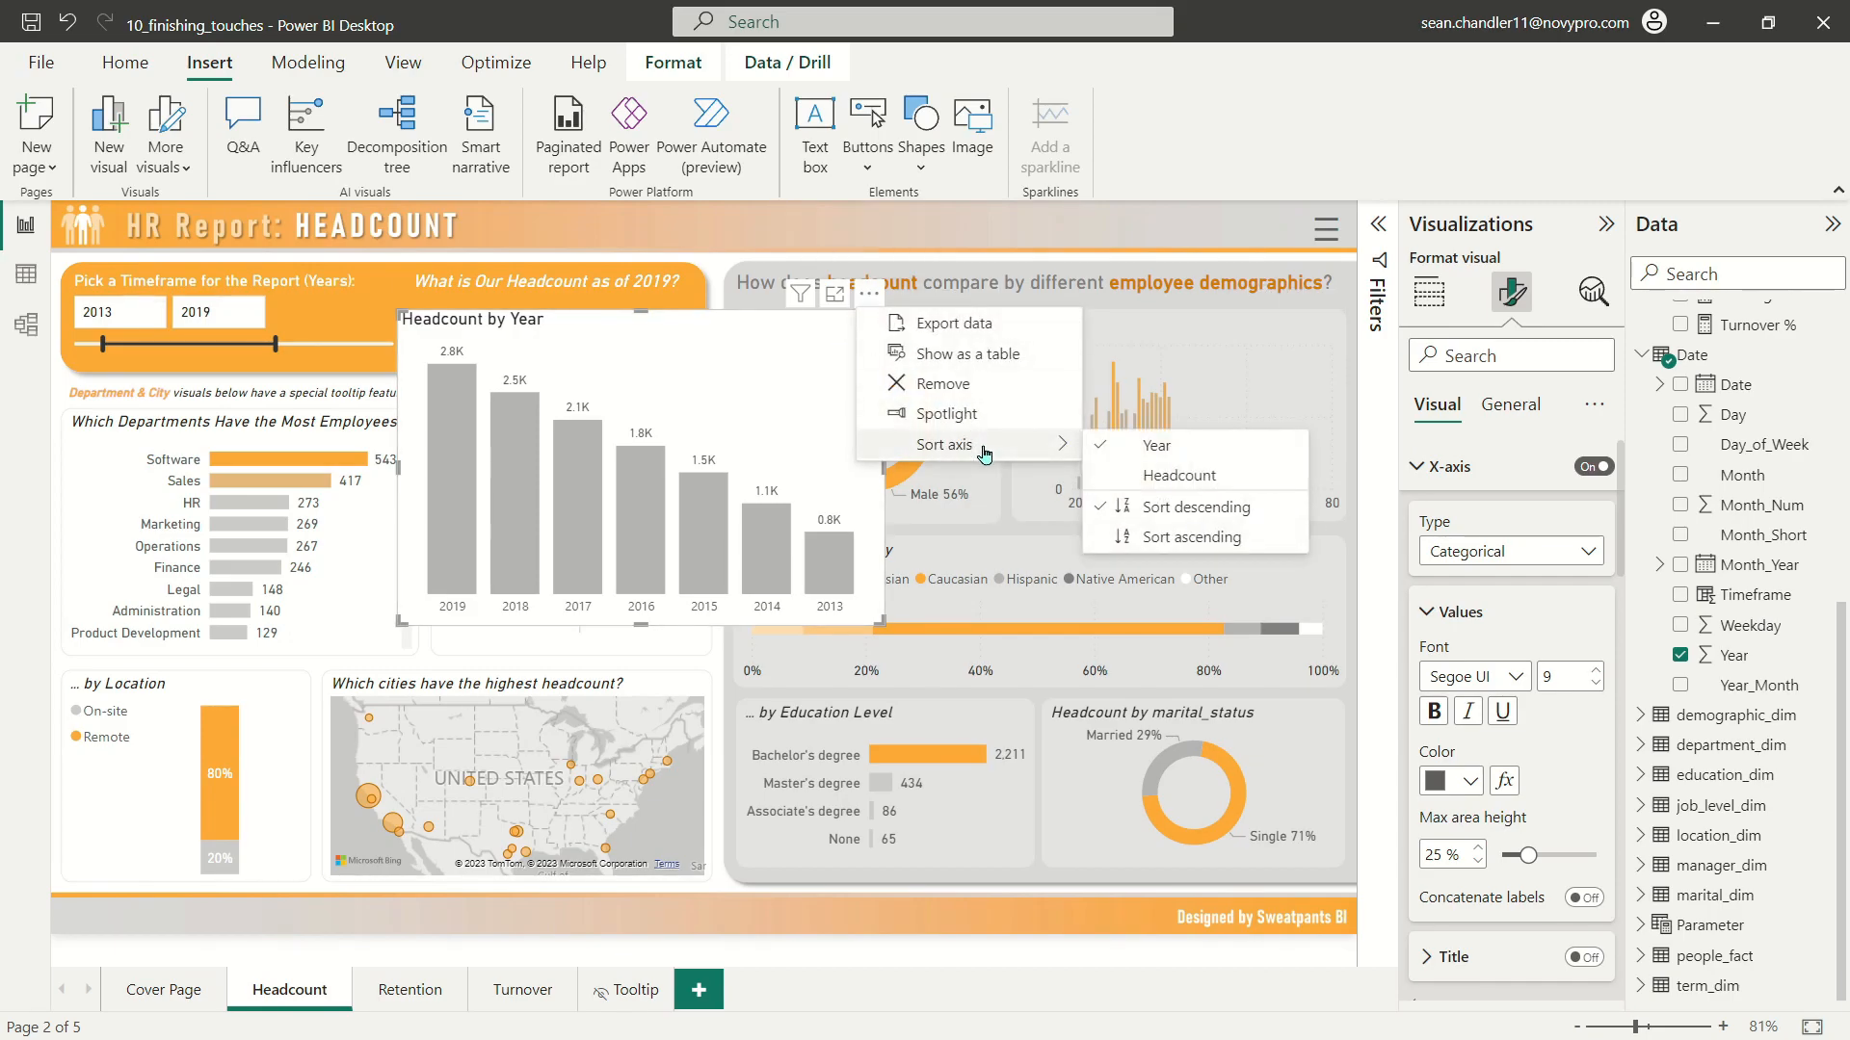
pyautogui.click(1184, 540)
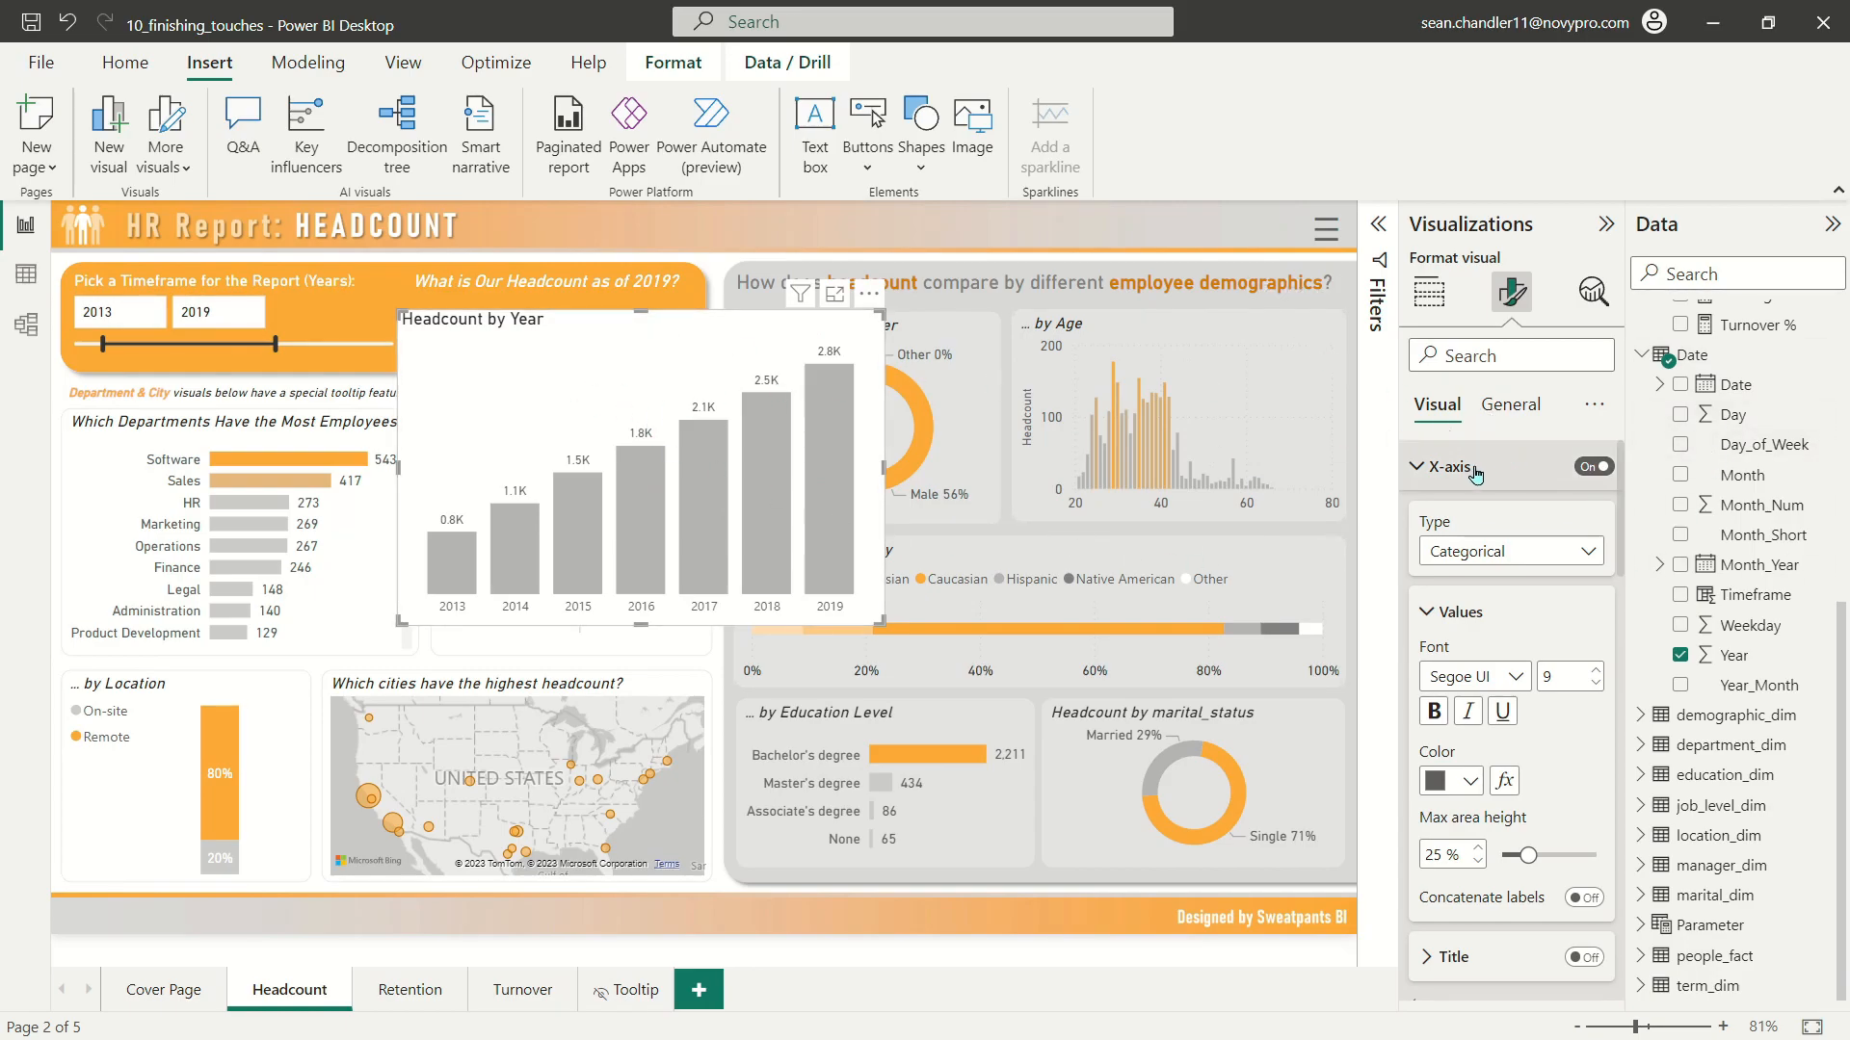
pyautogui.click(1445, 466)
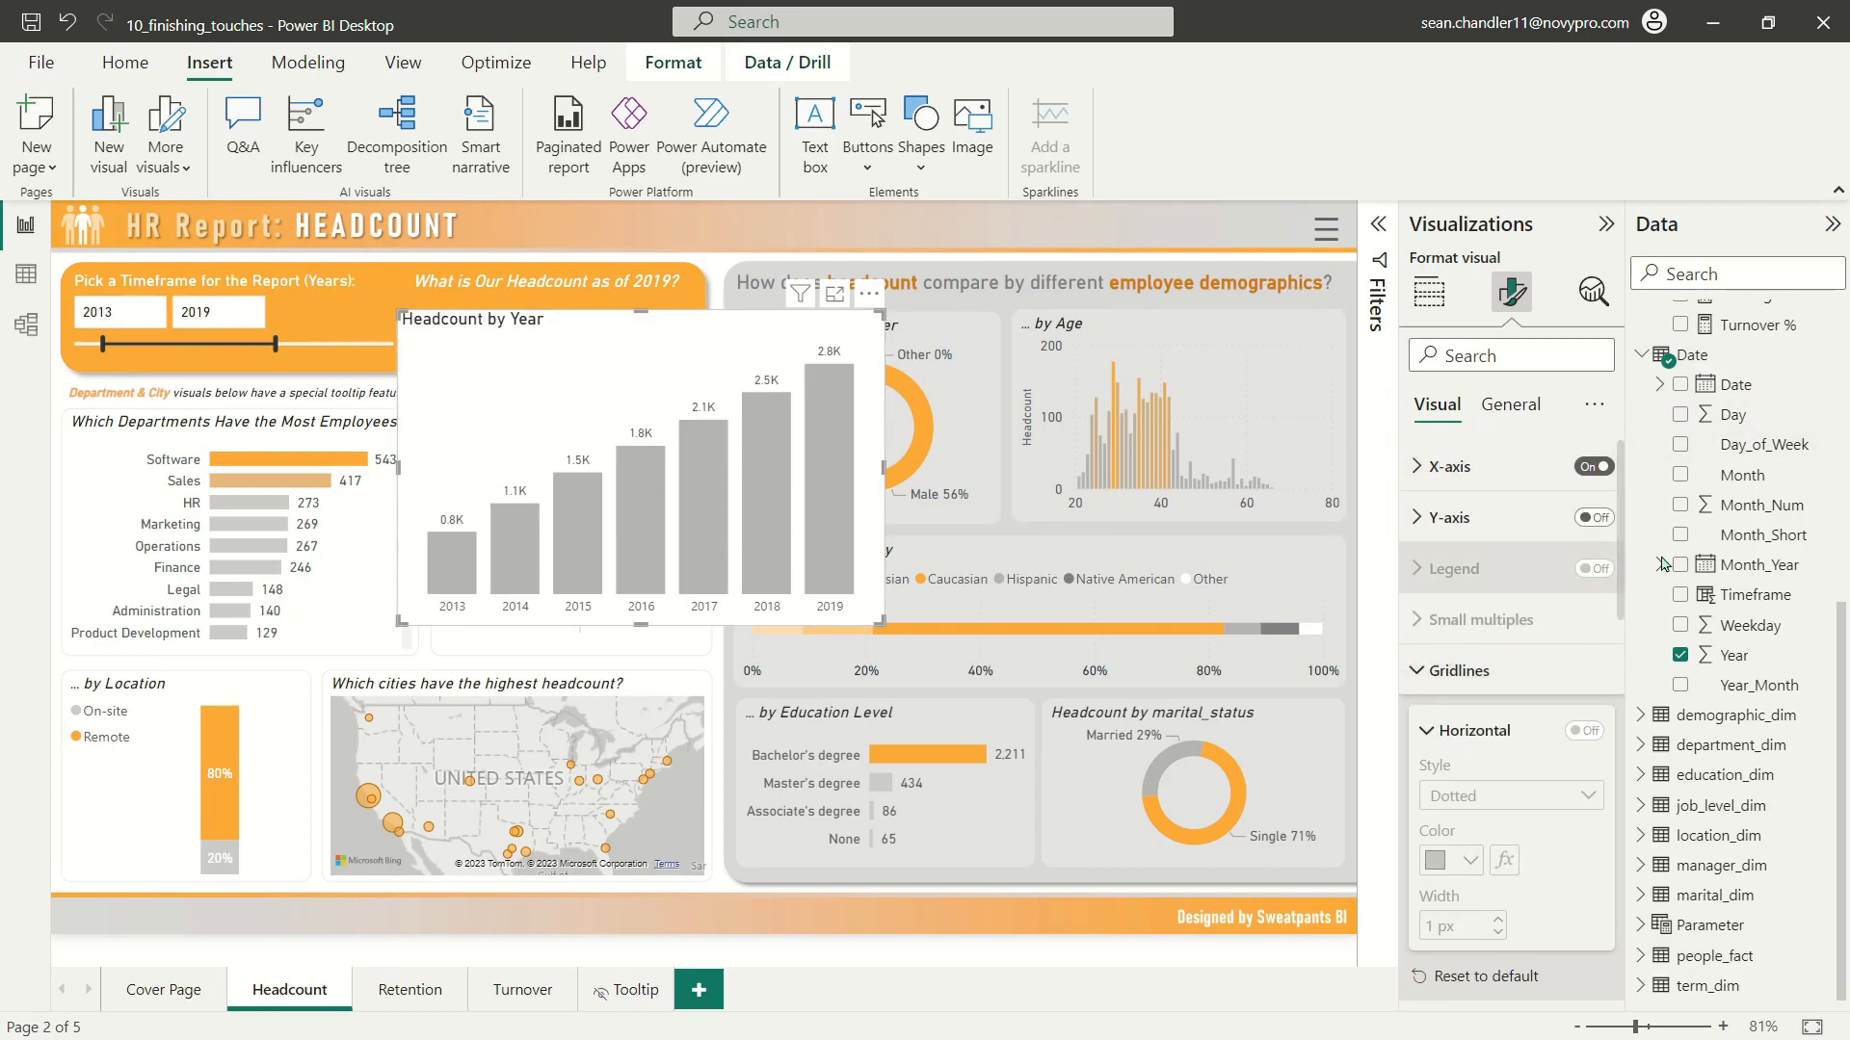
# Step: Create a new measure in the _Measures table and name it Bar Chart Conditional Formatting
pyautogui.scroll(5, 1710, 539)
pyautogui.rightClick(1737, 649)
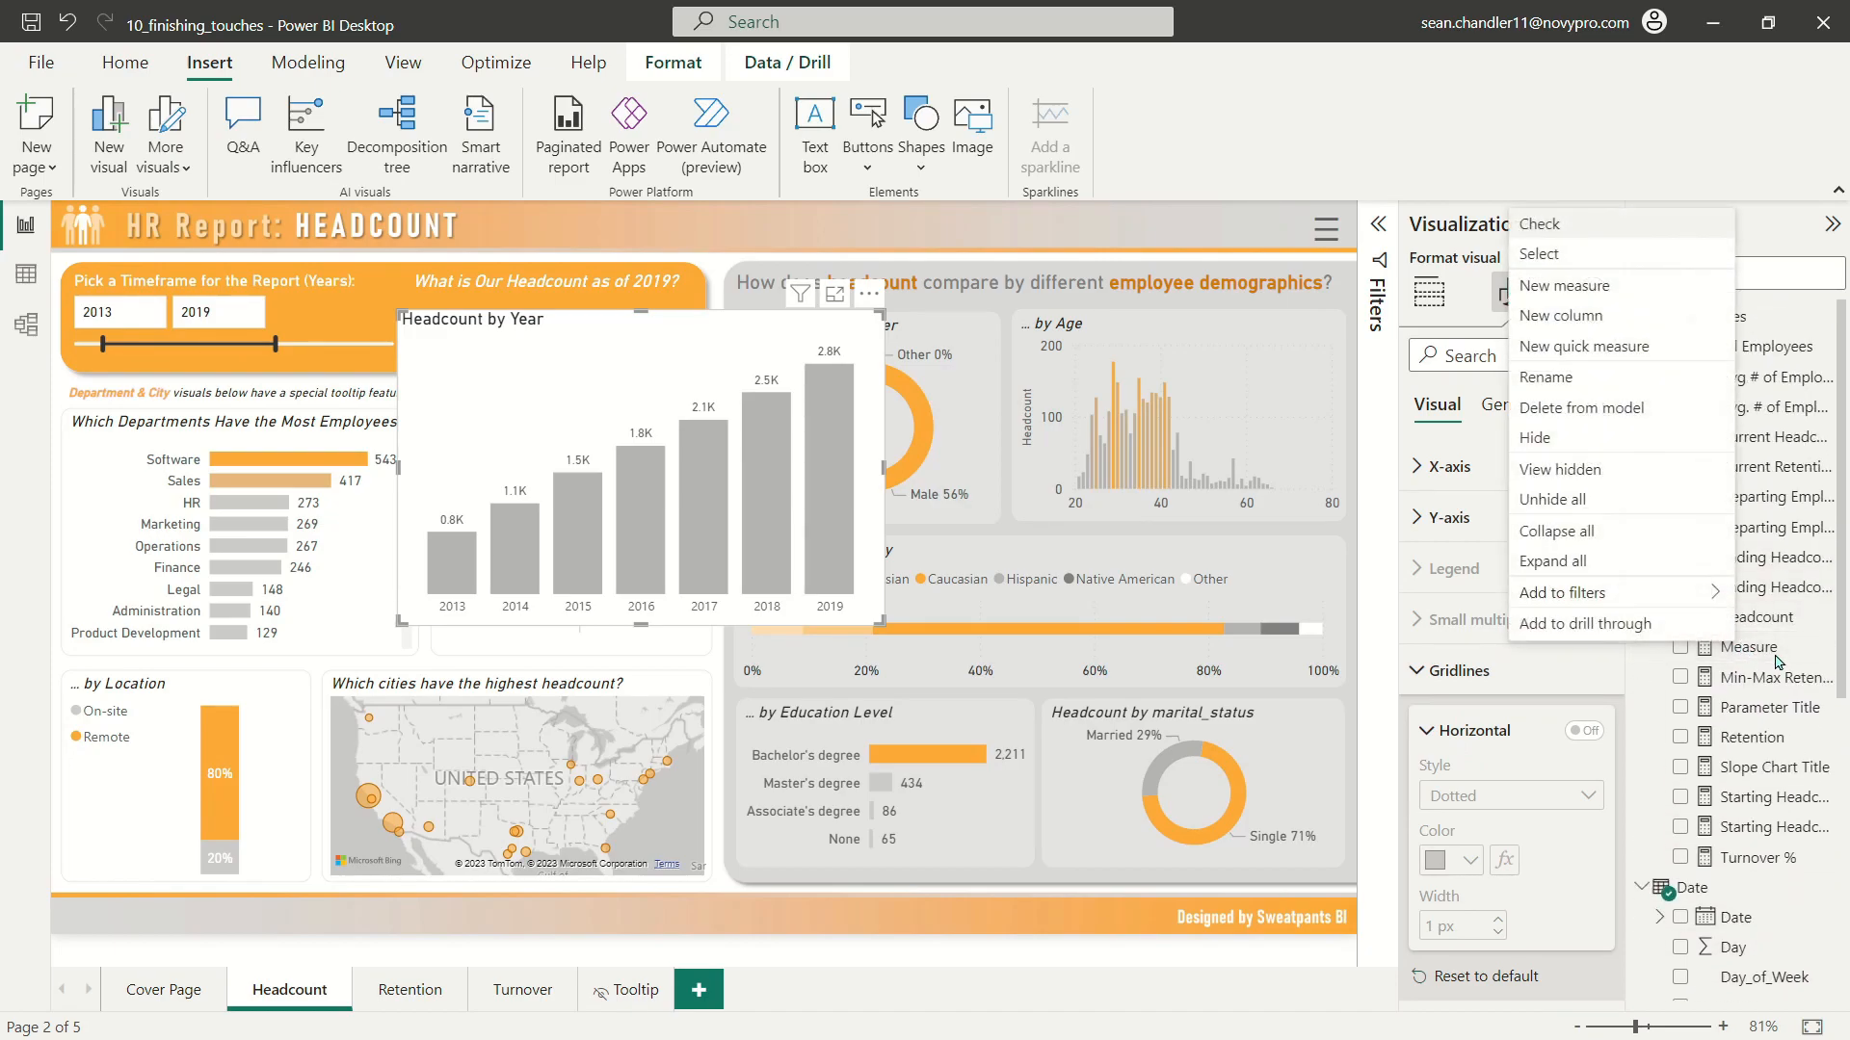
pyautogui.click(1768, 643)
pyautogui.doubleClick(231, 220)
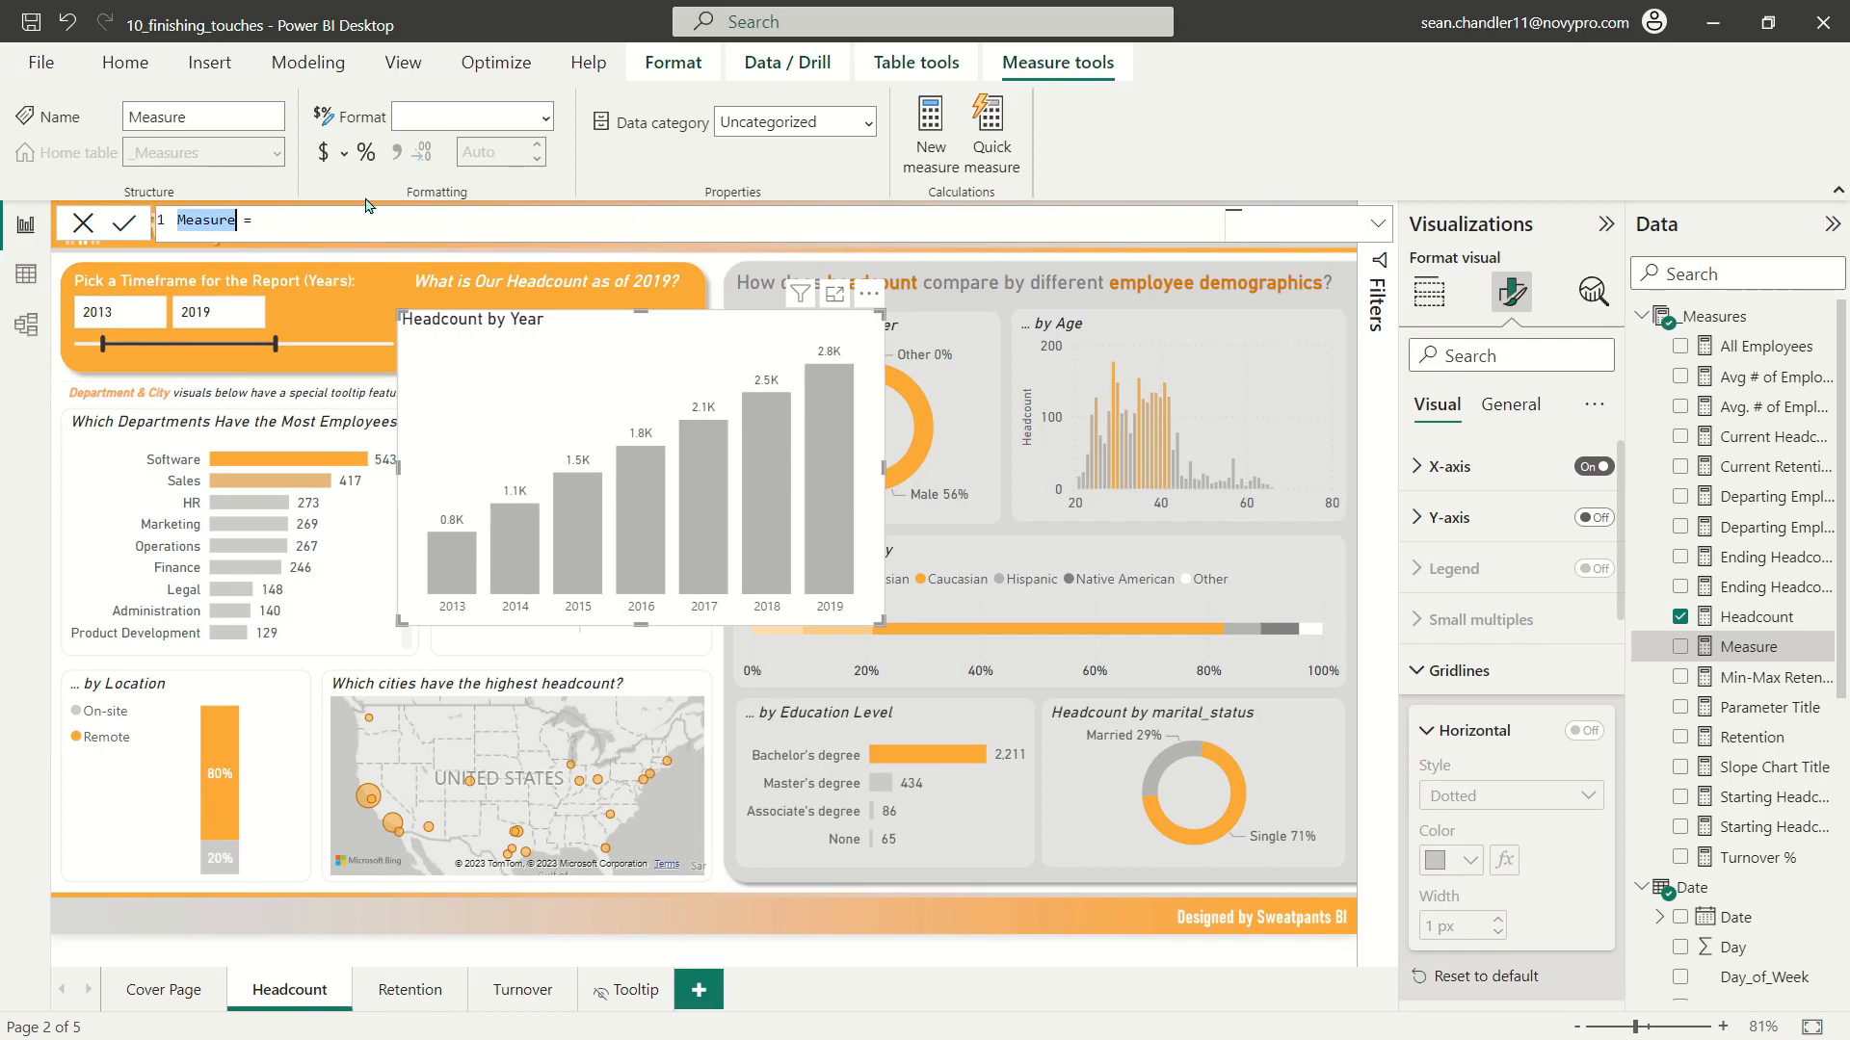
pyautogui.write('Bar Chart Conditional Formatting')
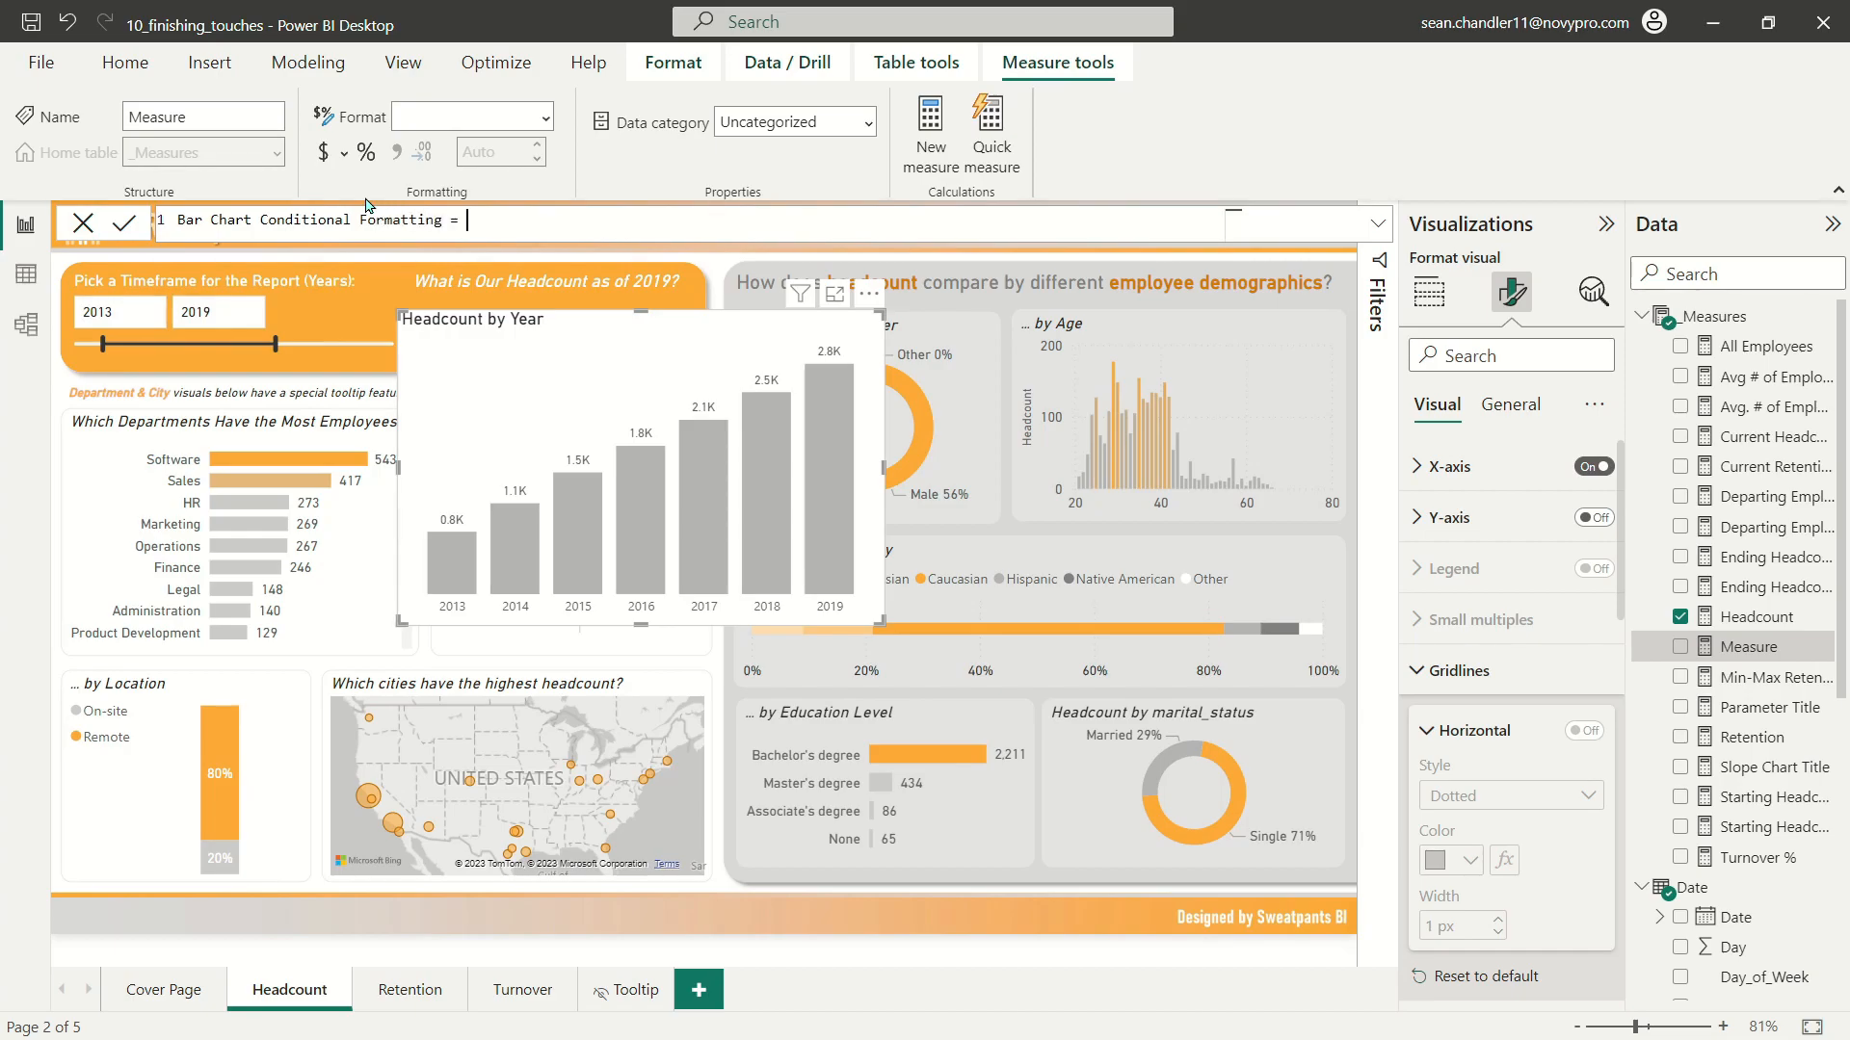
pyautogui.hotkey('shift', 'Return')
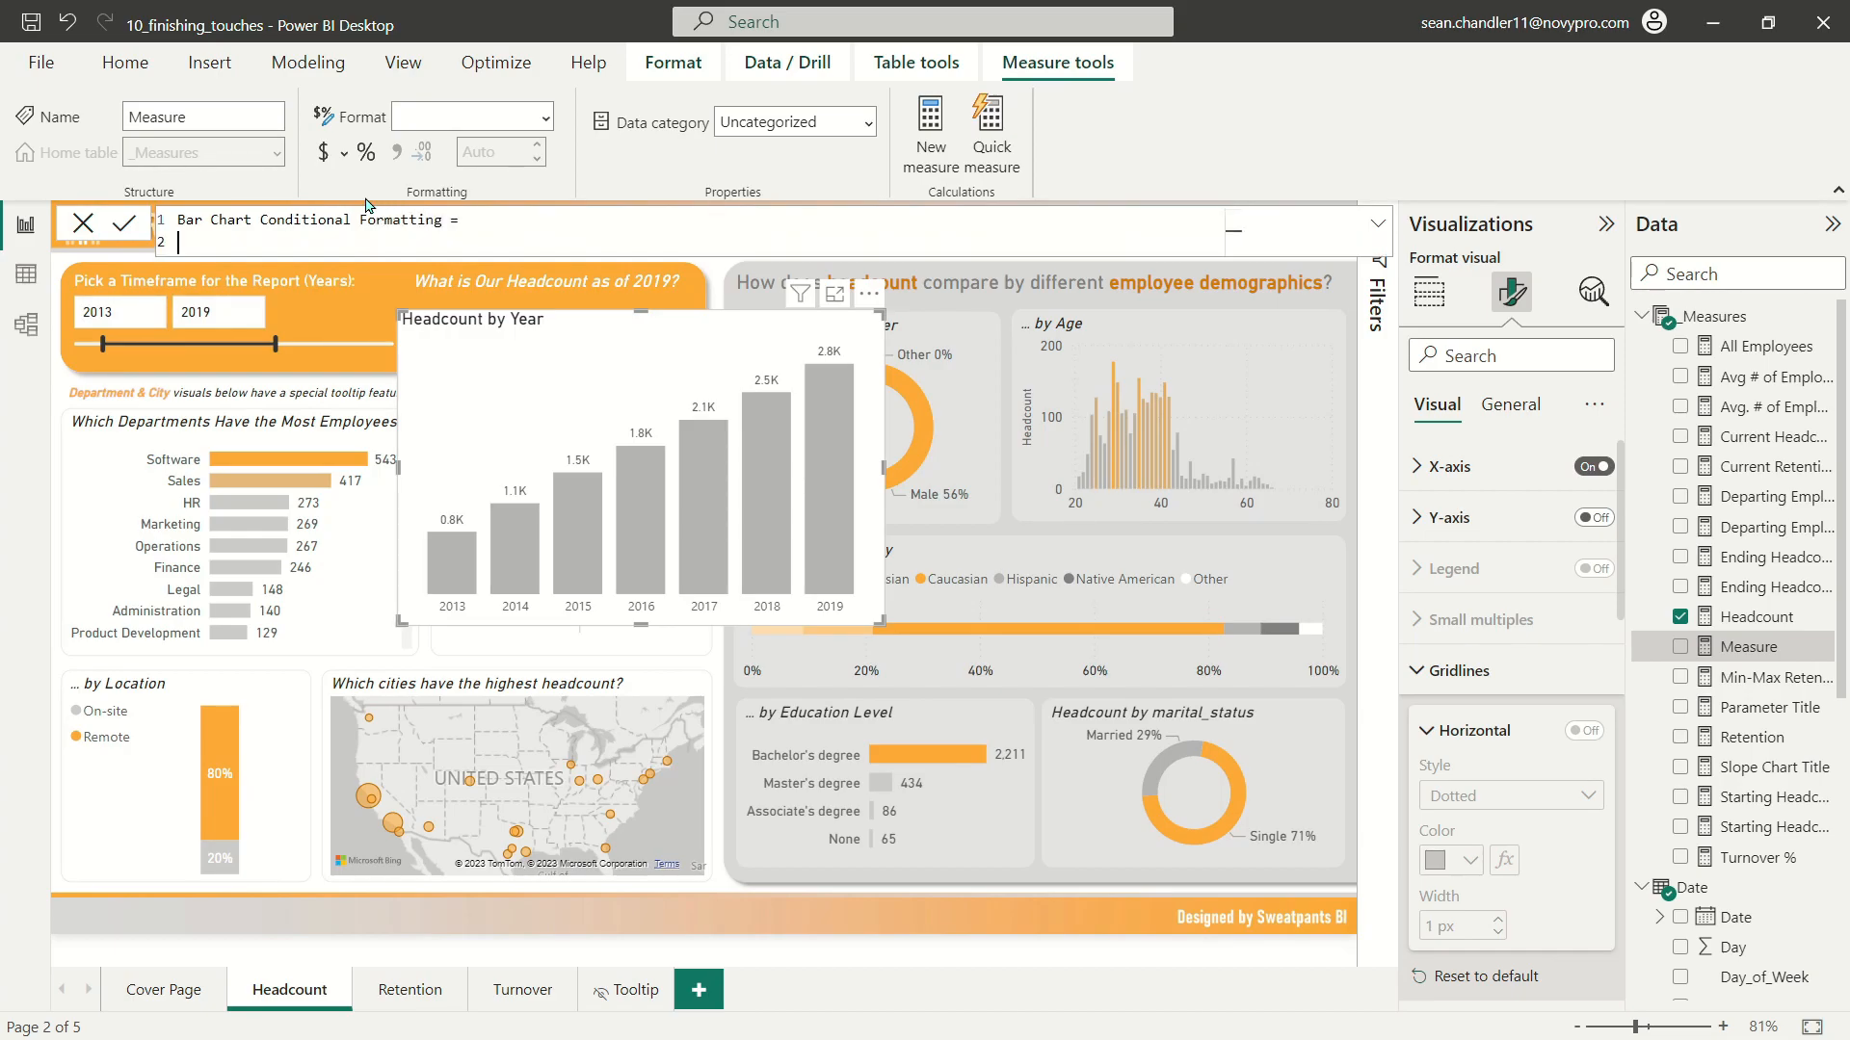
# Step: Begin the measure's formula with SWITCH(TRUE(), and start its first condition on a new line with SELECTEDVALUE('Date'[Year])
pyautogui.write('SWITCH(TRUE(),')
pyautogui.hotkey('shift', 'Return')
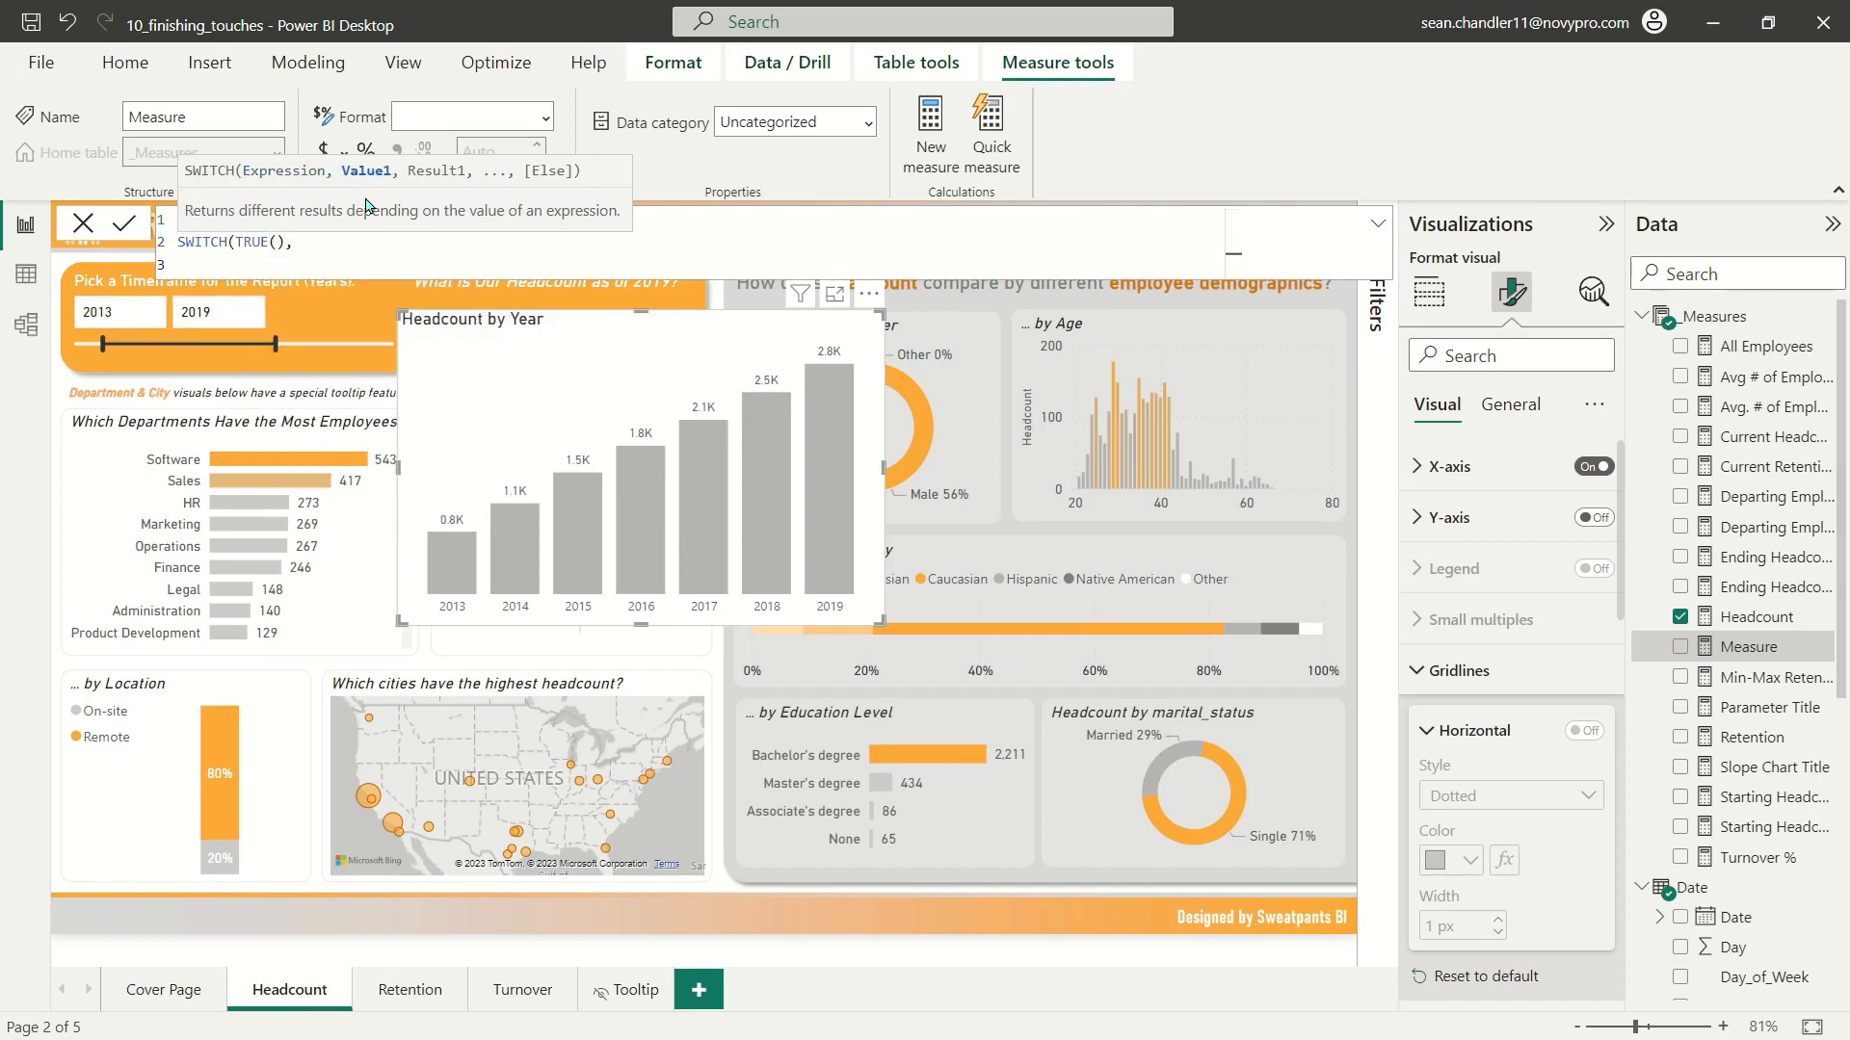
pyautogui.write('S')
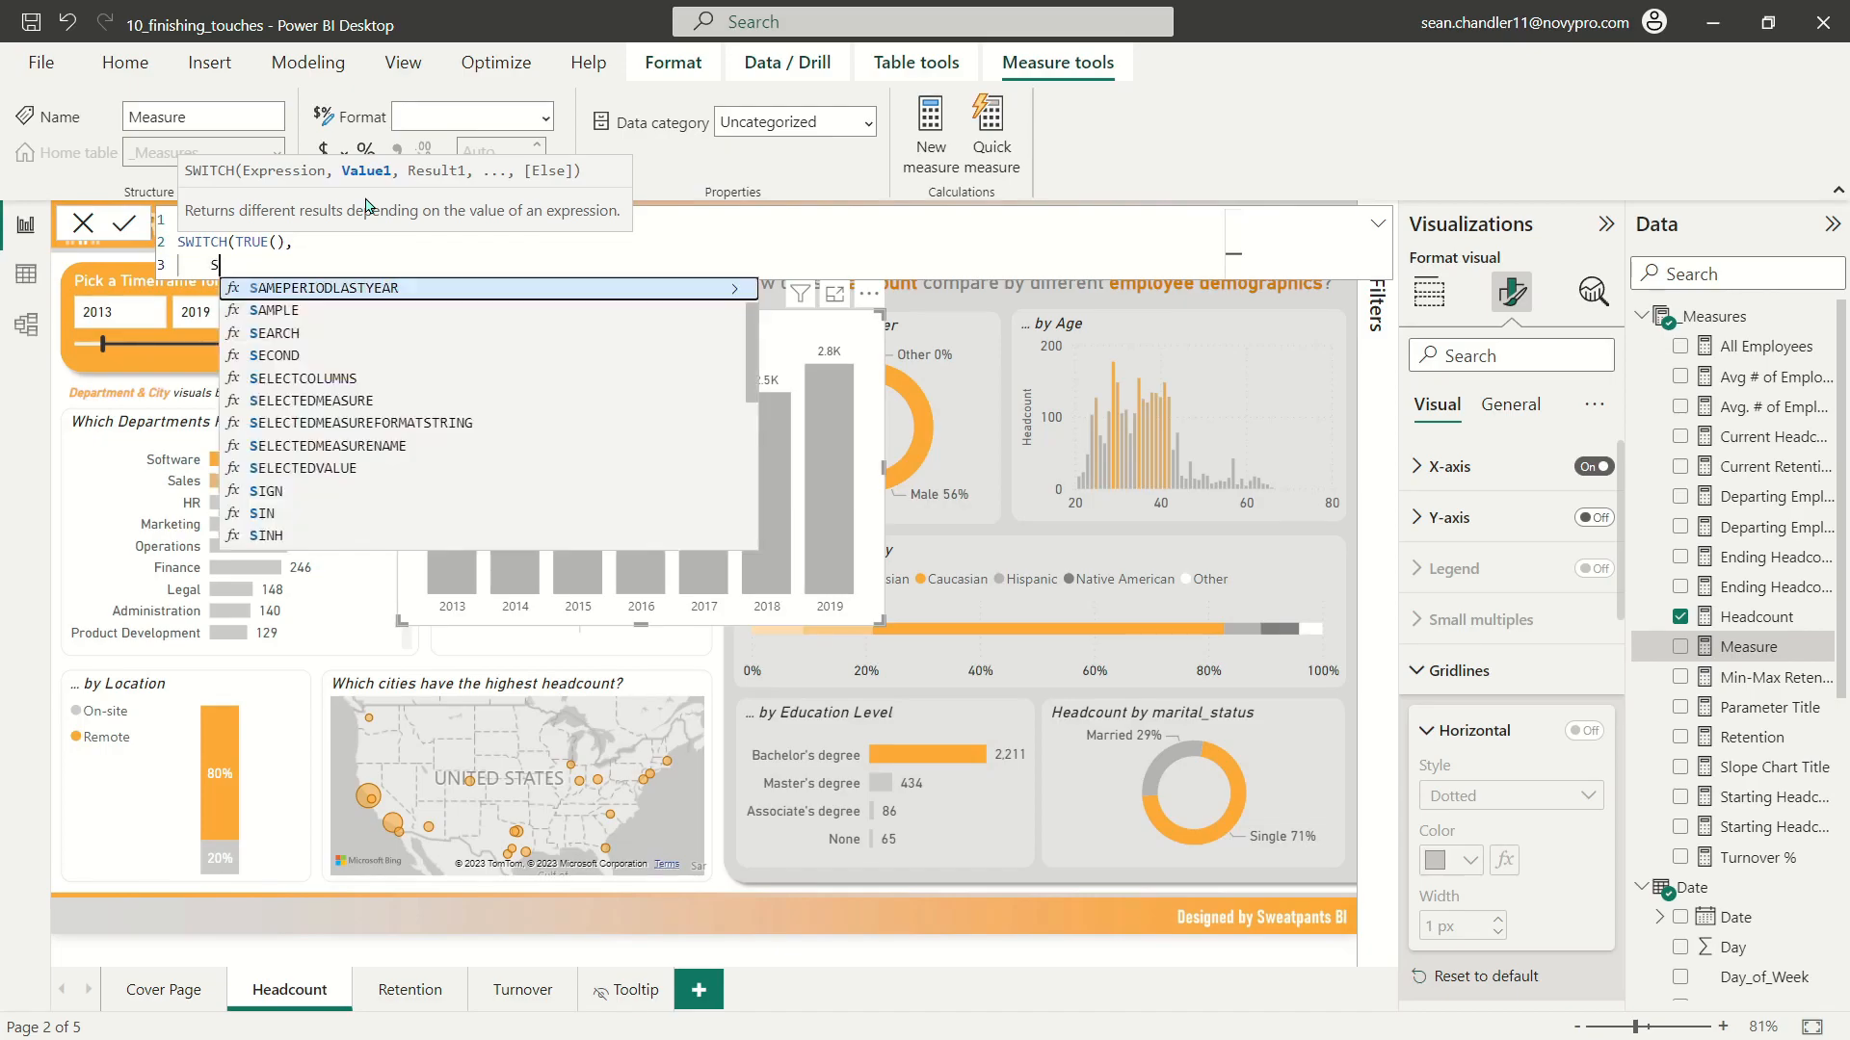
pyautogui.write('electedy')
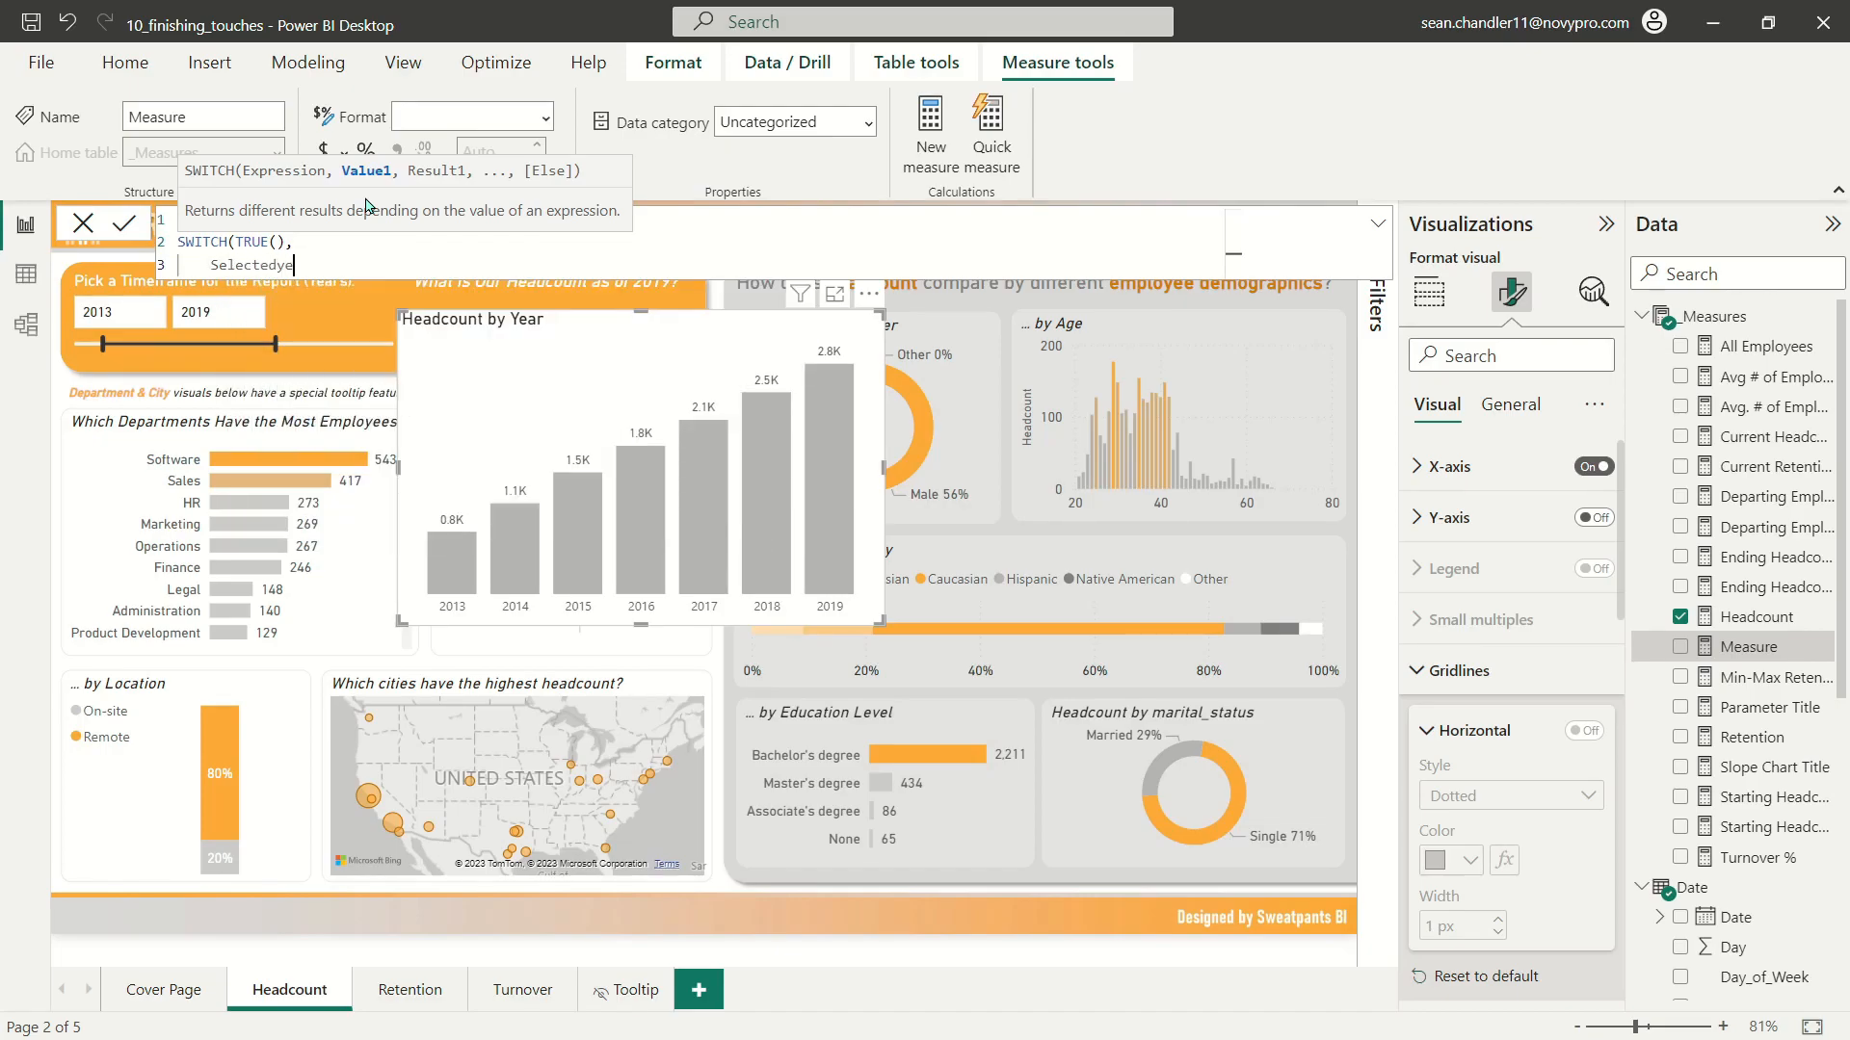
pyautogui.press('BackSpace')
pyautogui.write('VALUE(')
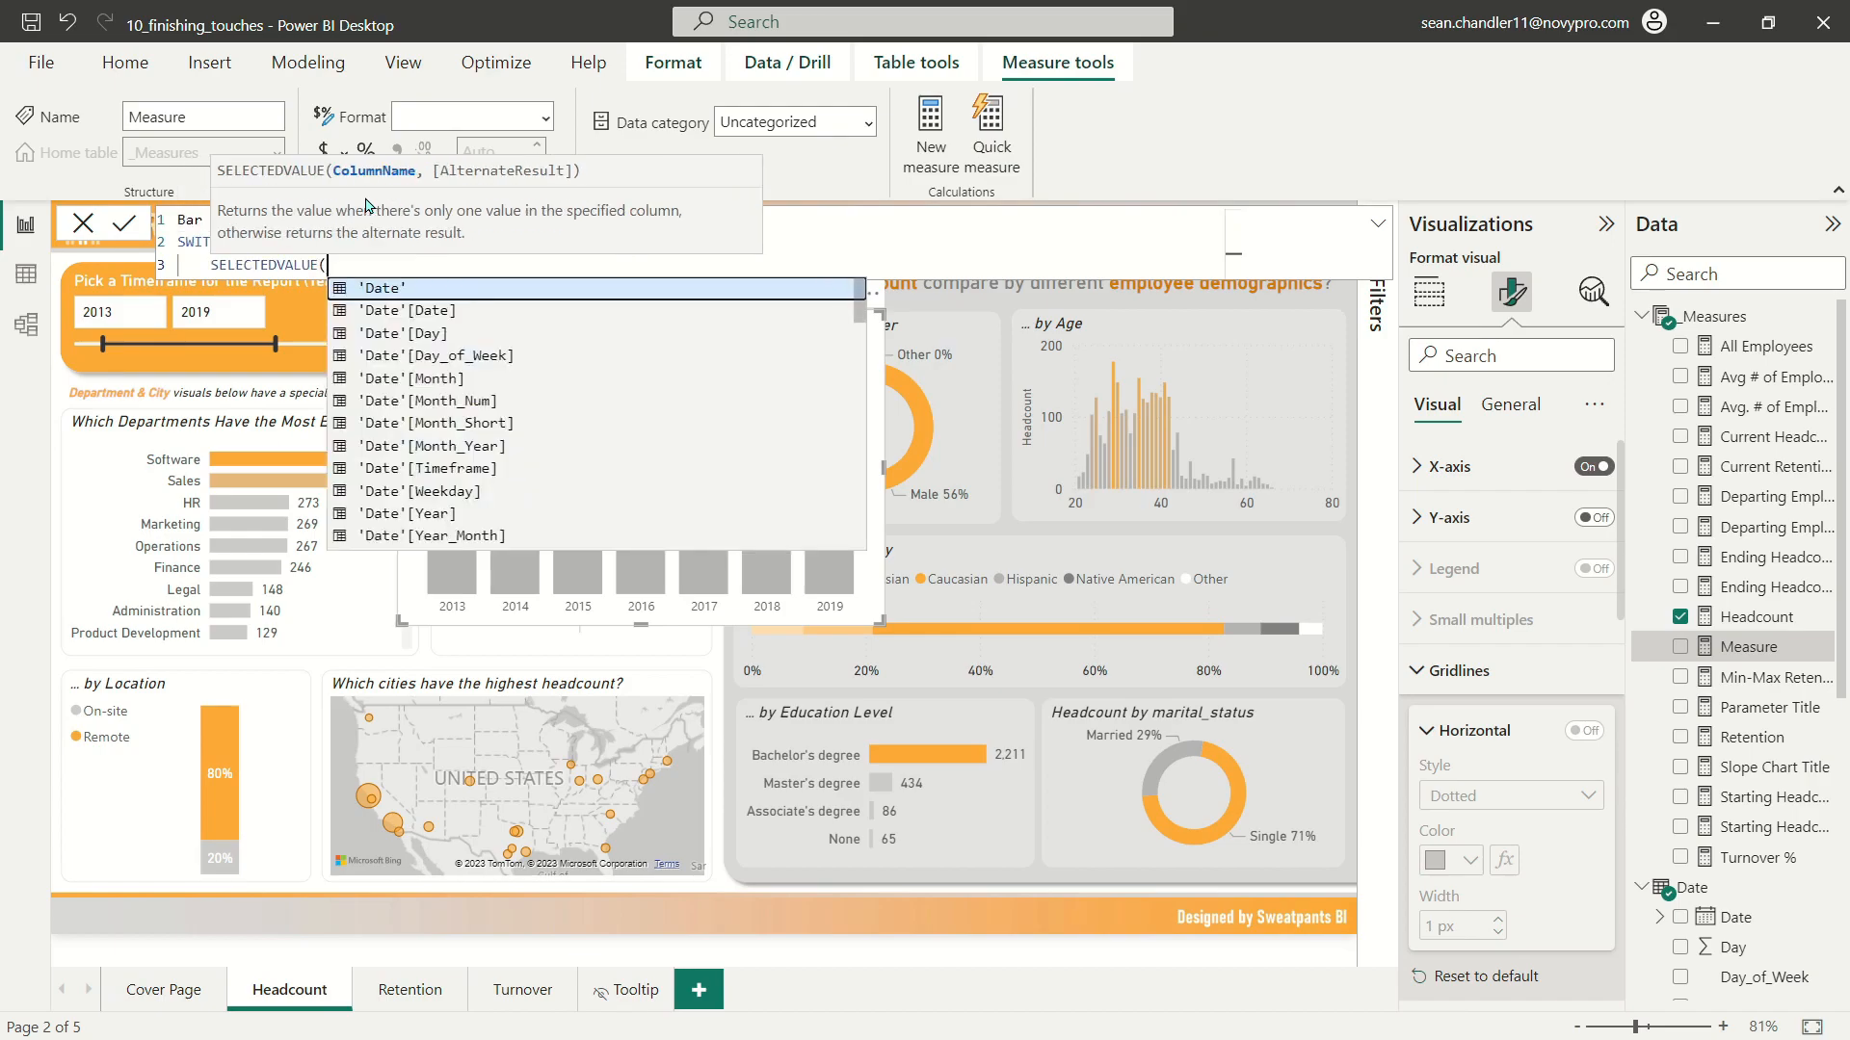
pyautogui.write("'Date'[Year])=CALCULATE(")
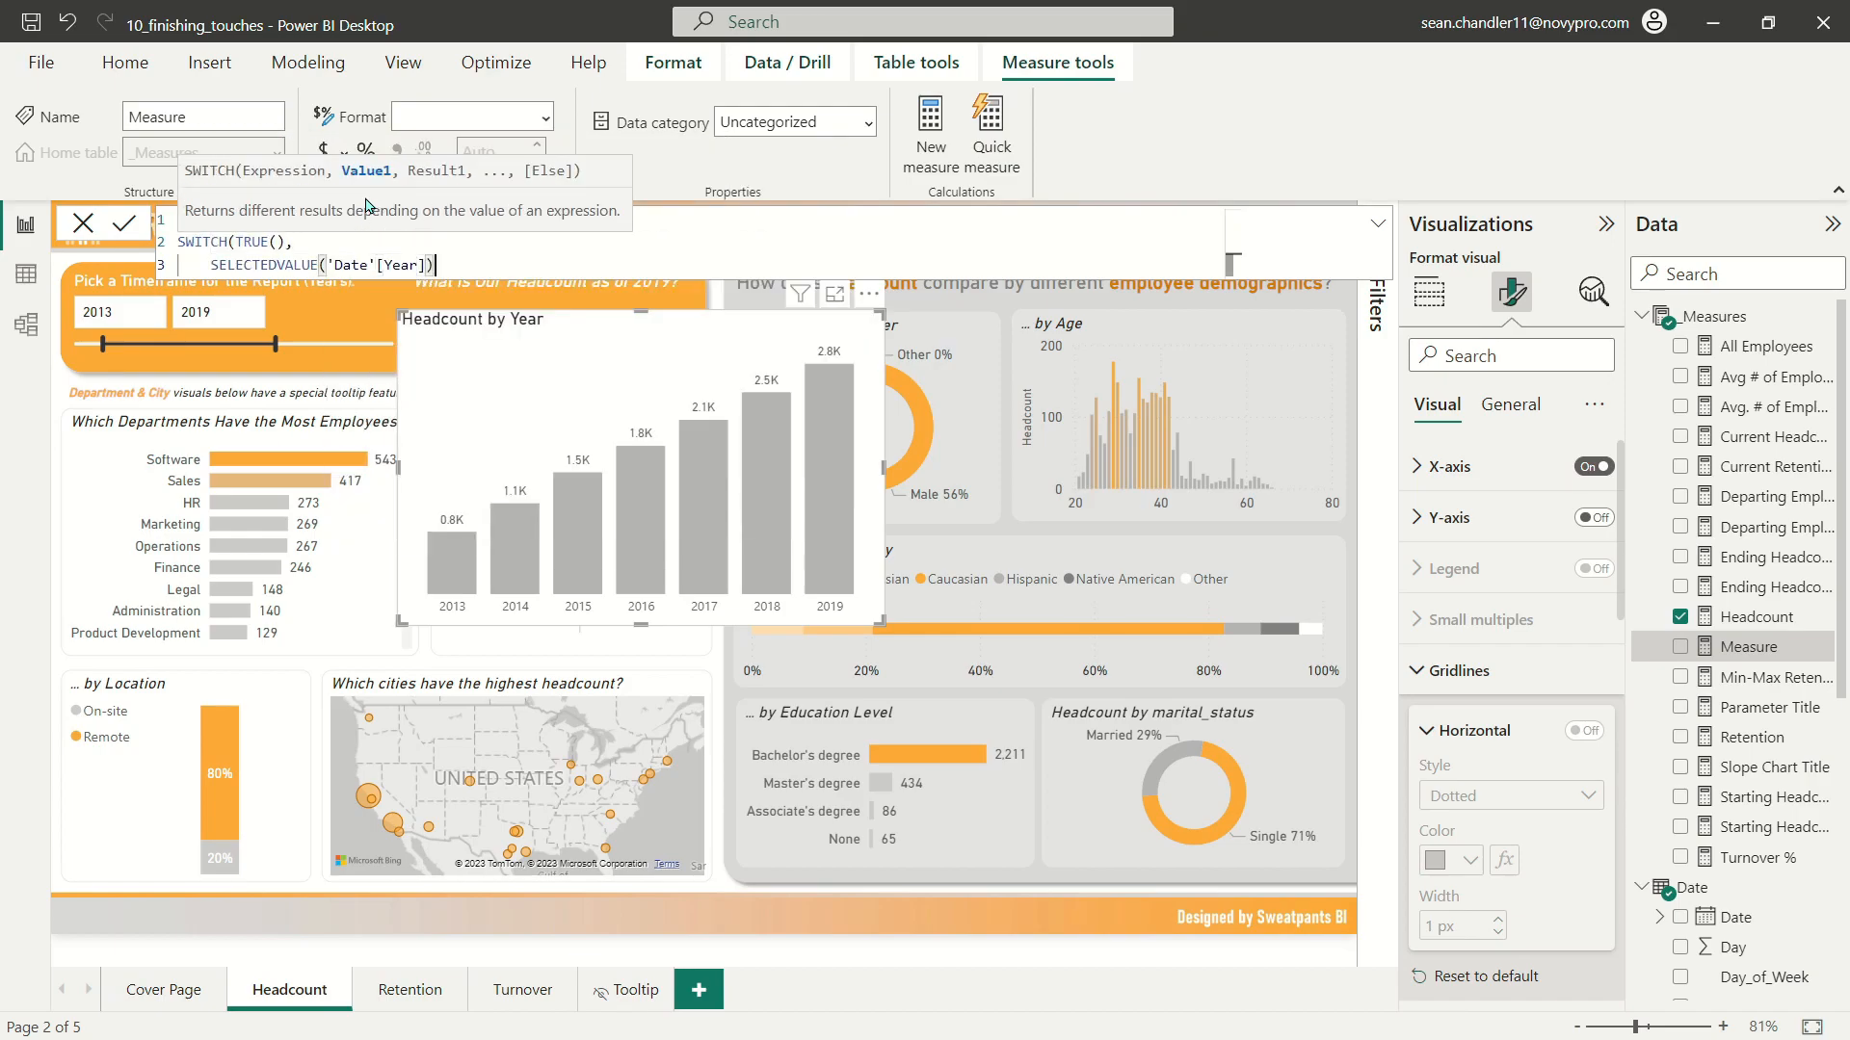
pyautogui.write('min(year')
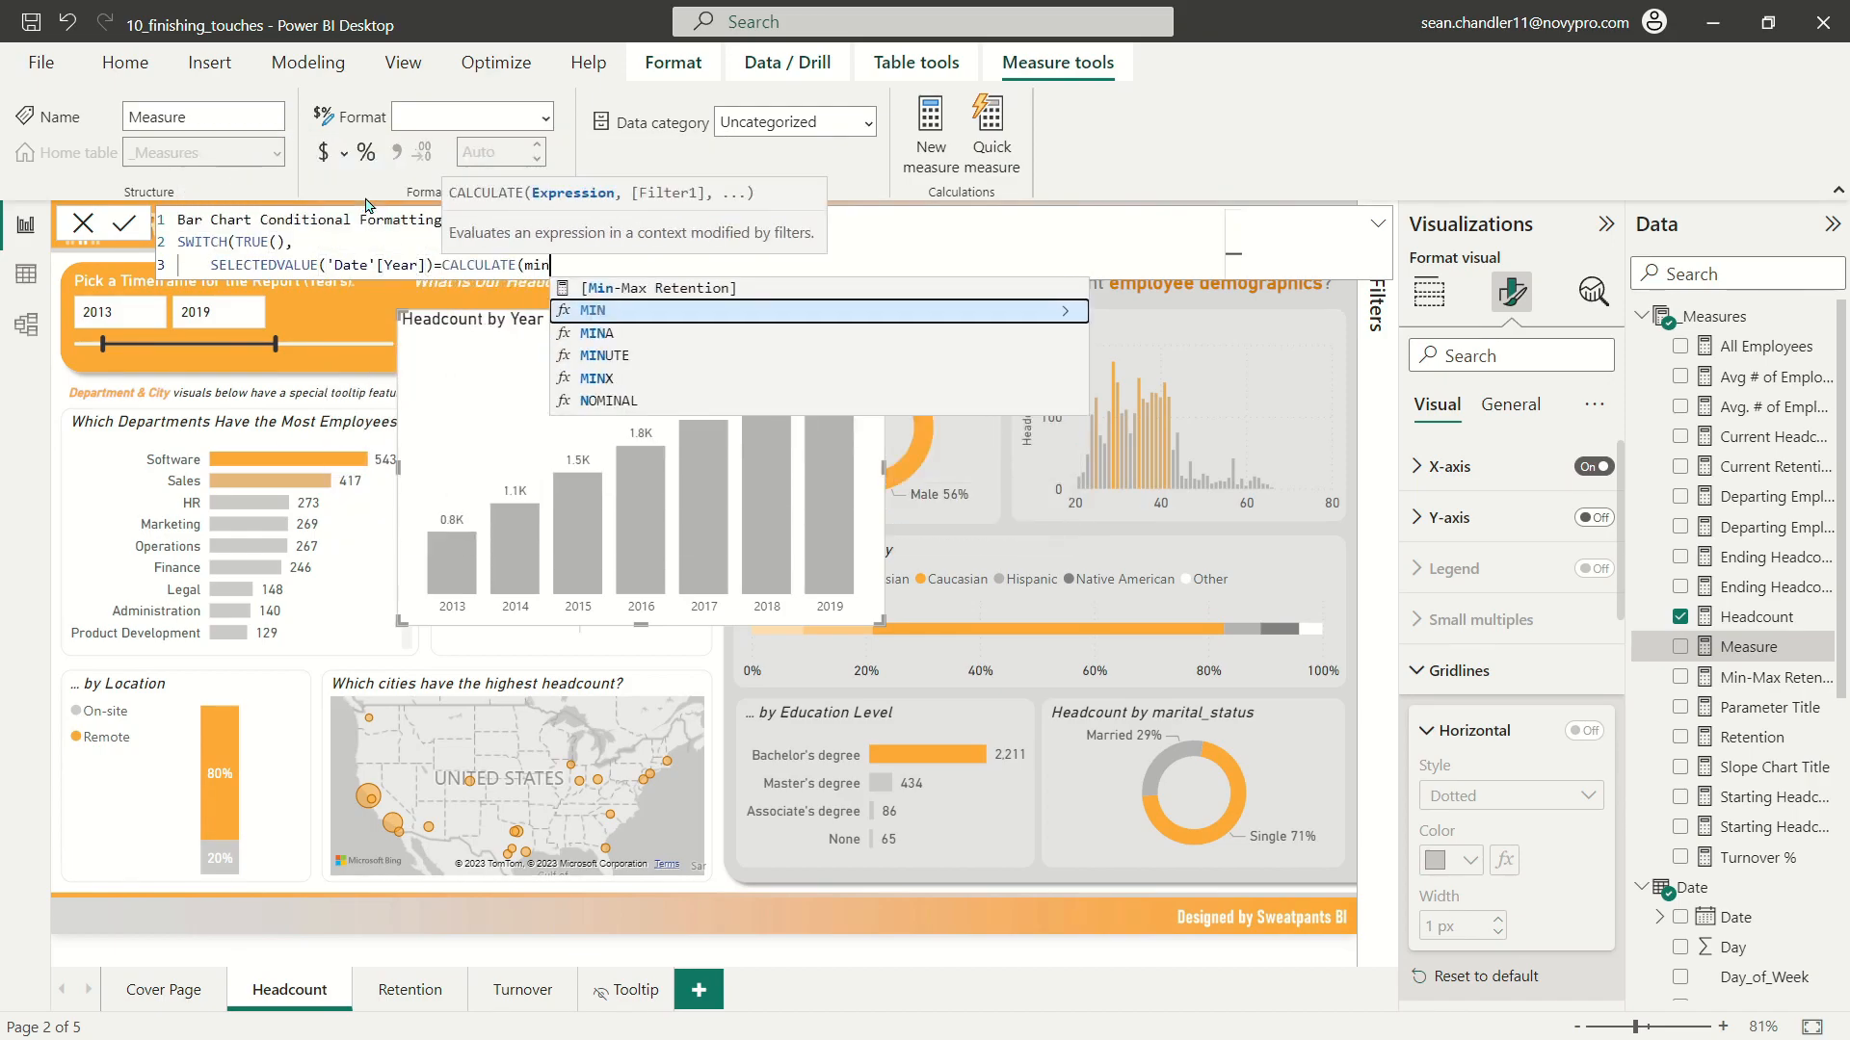
# Step: Compare the selected year with CALCULATE(min('Date'[Year]),ALLSELECTED('Date')) and give the placeholder "#" as the result
pyautogui.press('Up')
pyautogui.press('Up')
pyautogui.press('Up')
pyautogui.press('Up')
pyautogui.press('Up')
pyautogui.press('Up')
pyautogui.press('Up')
pyautogui.press('Up')
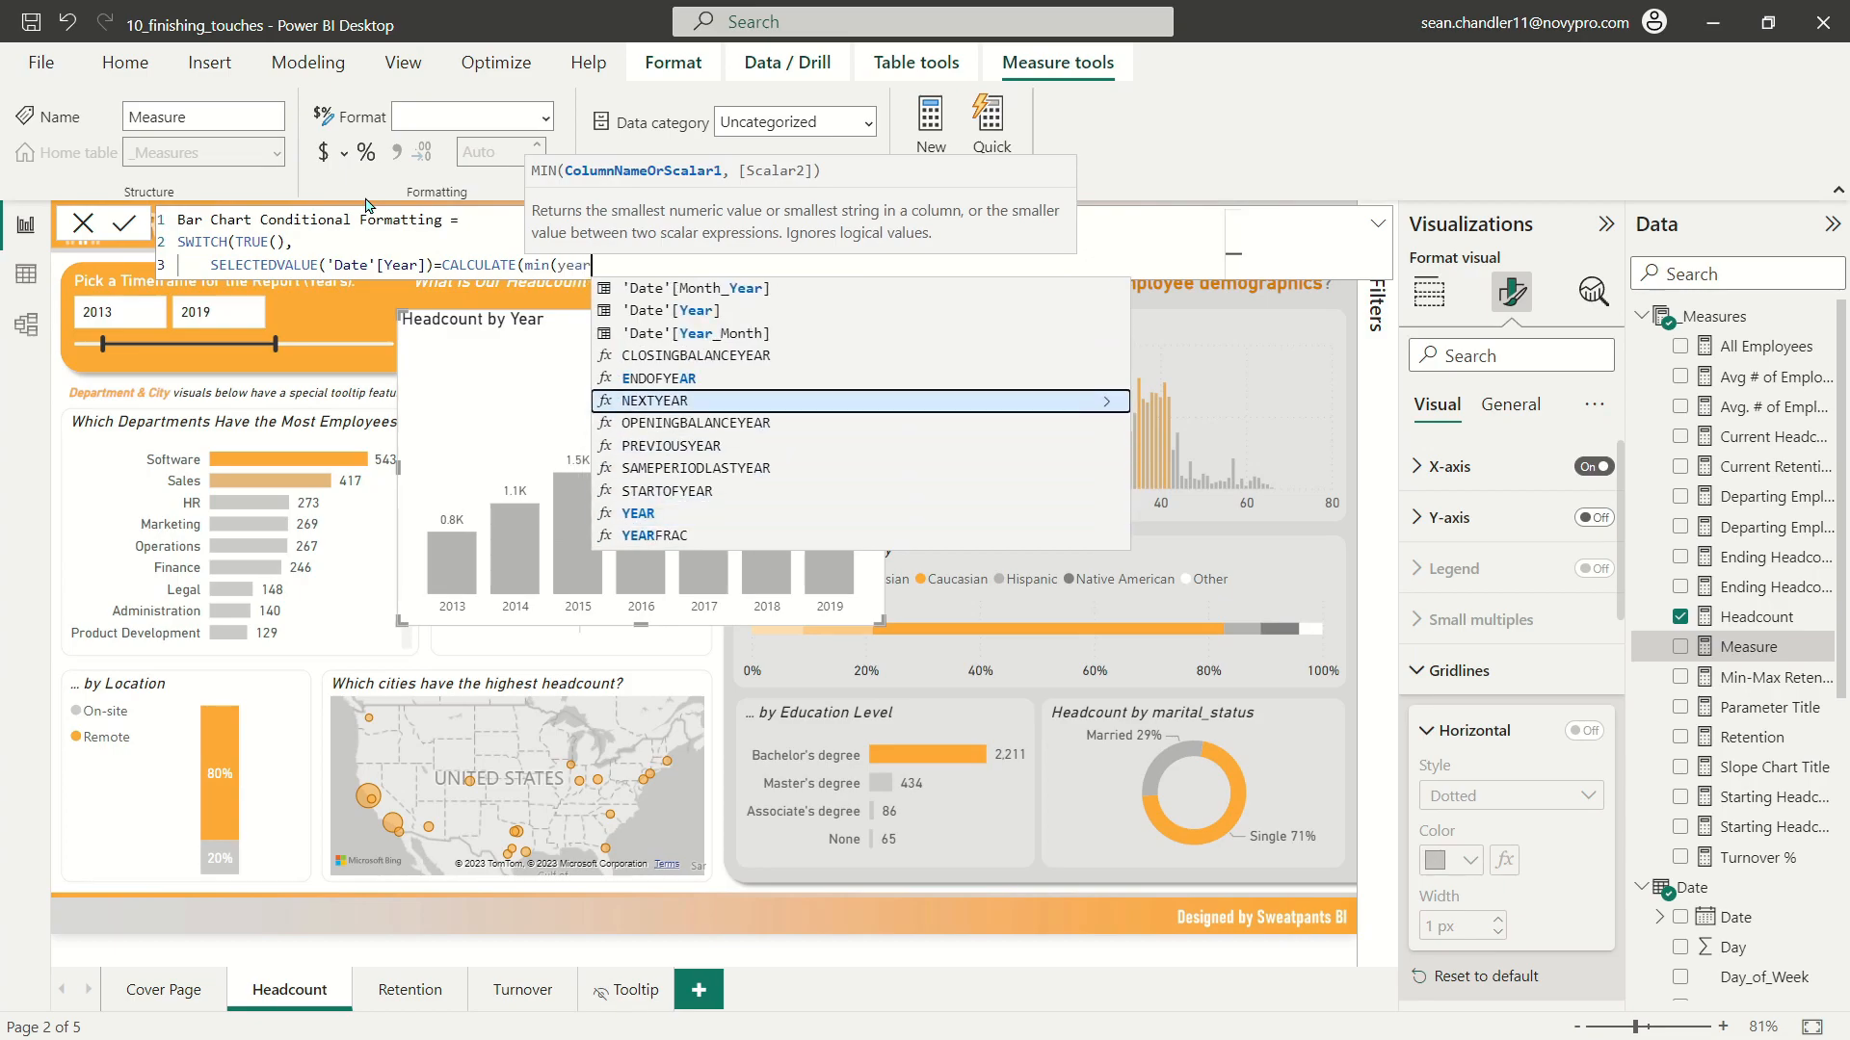
pyautogui.press('Tab')
pyautogui.write('),allse')
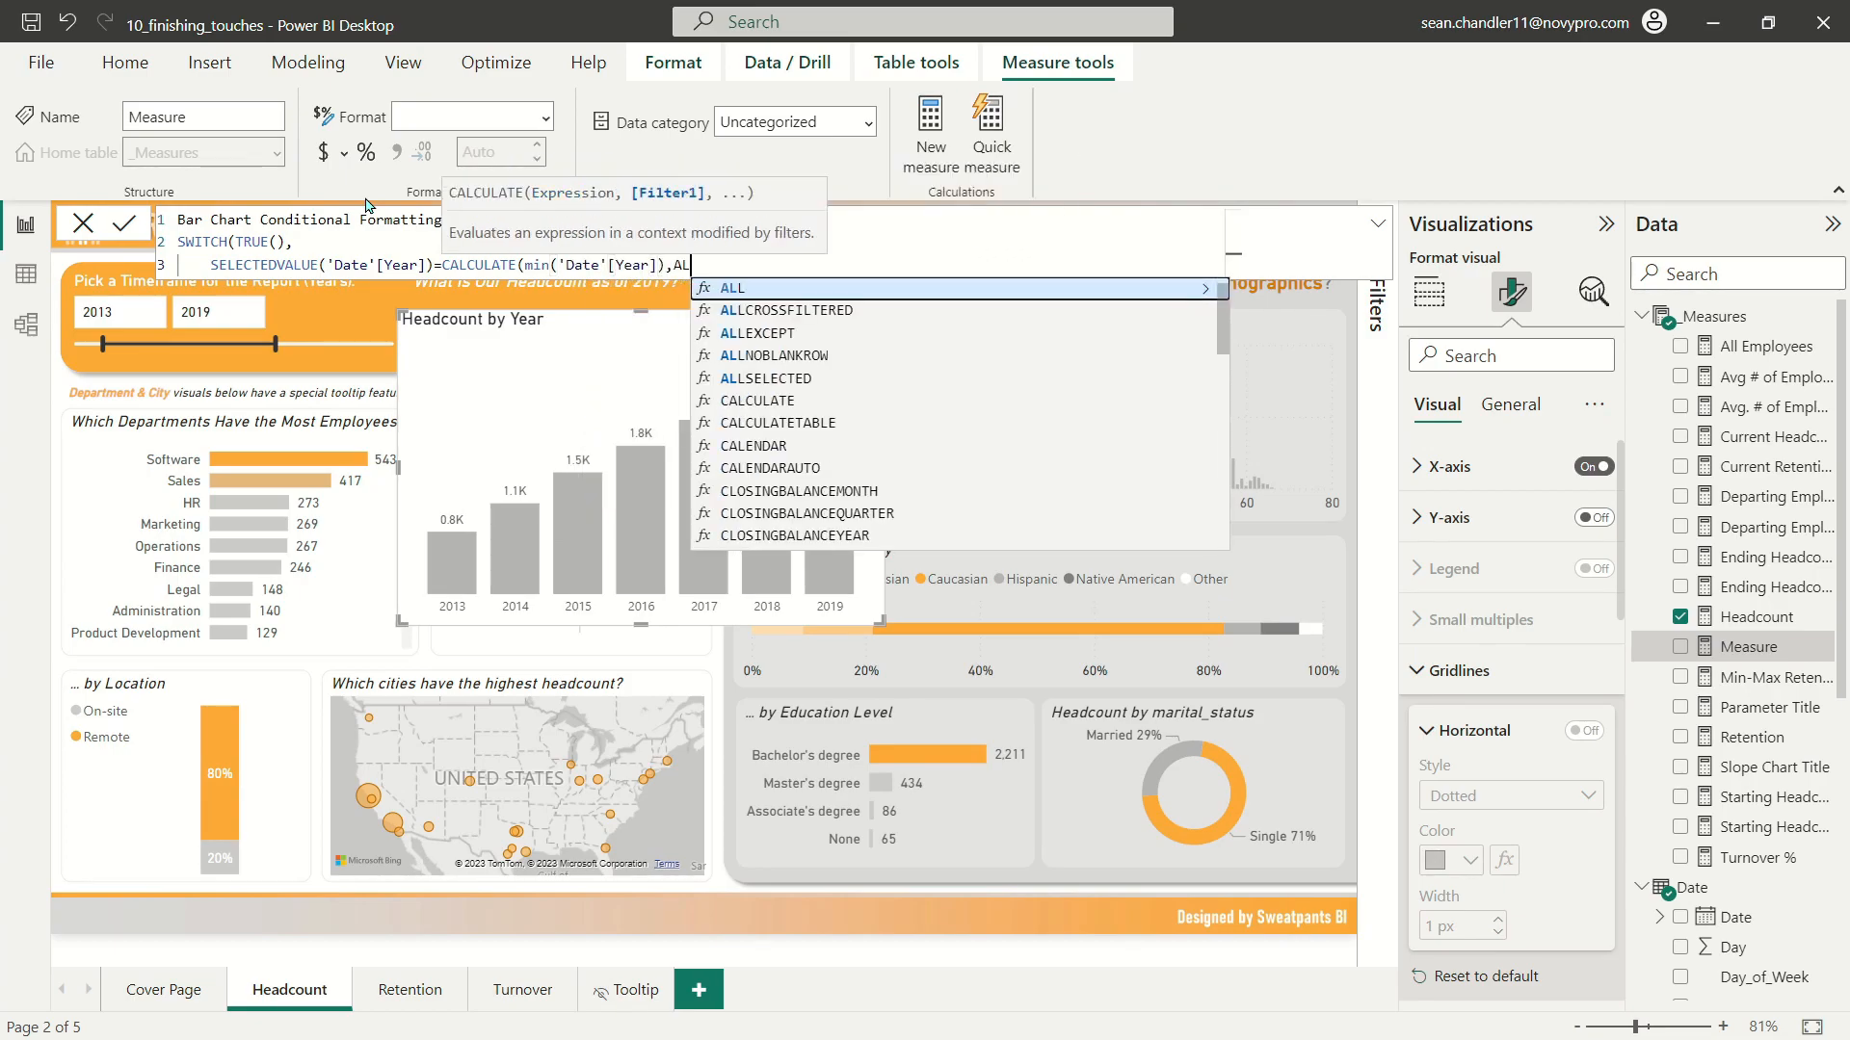
pyautogui.press('Tab')
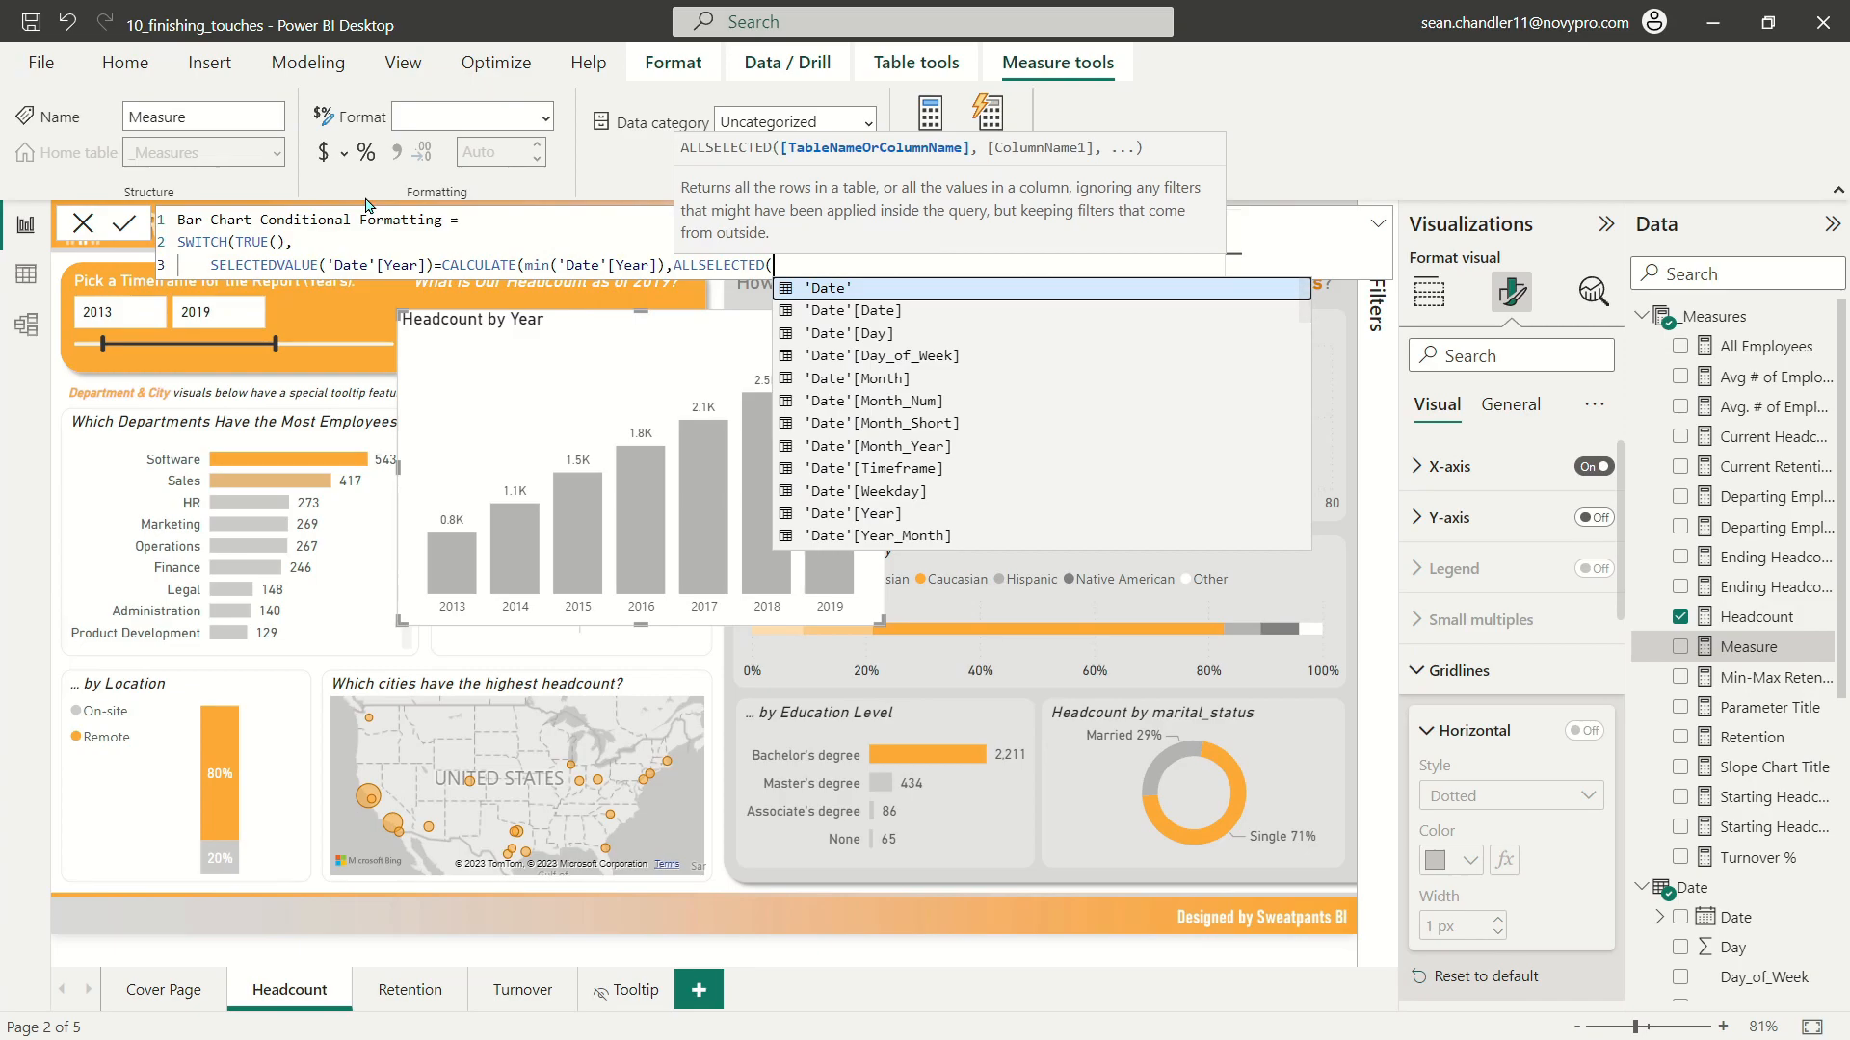
pyautogui.press('Tab')
pyautogui.write('))')
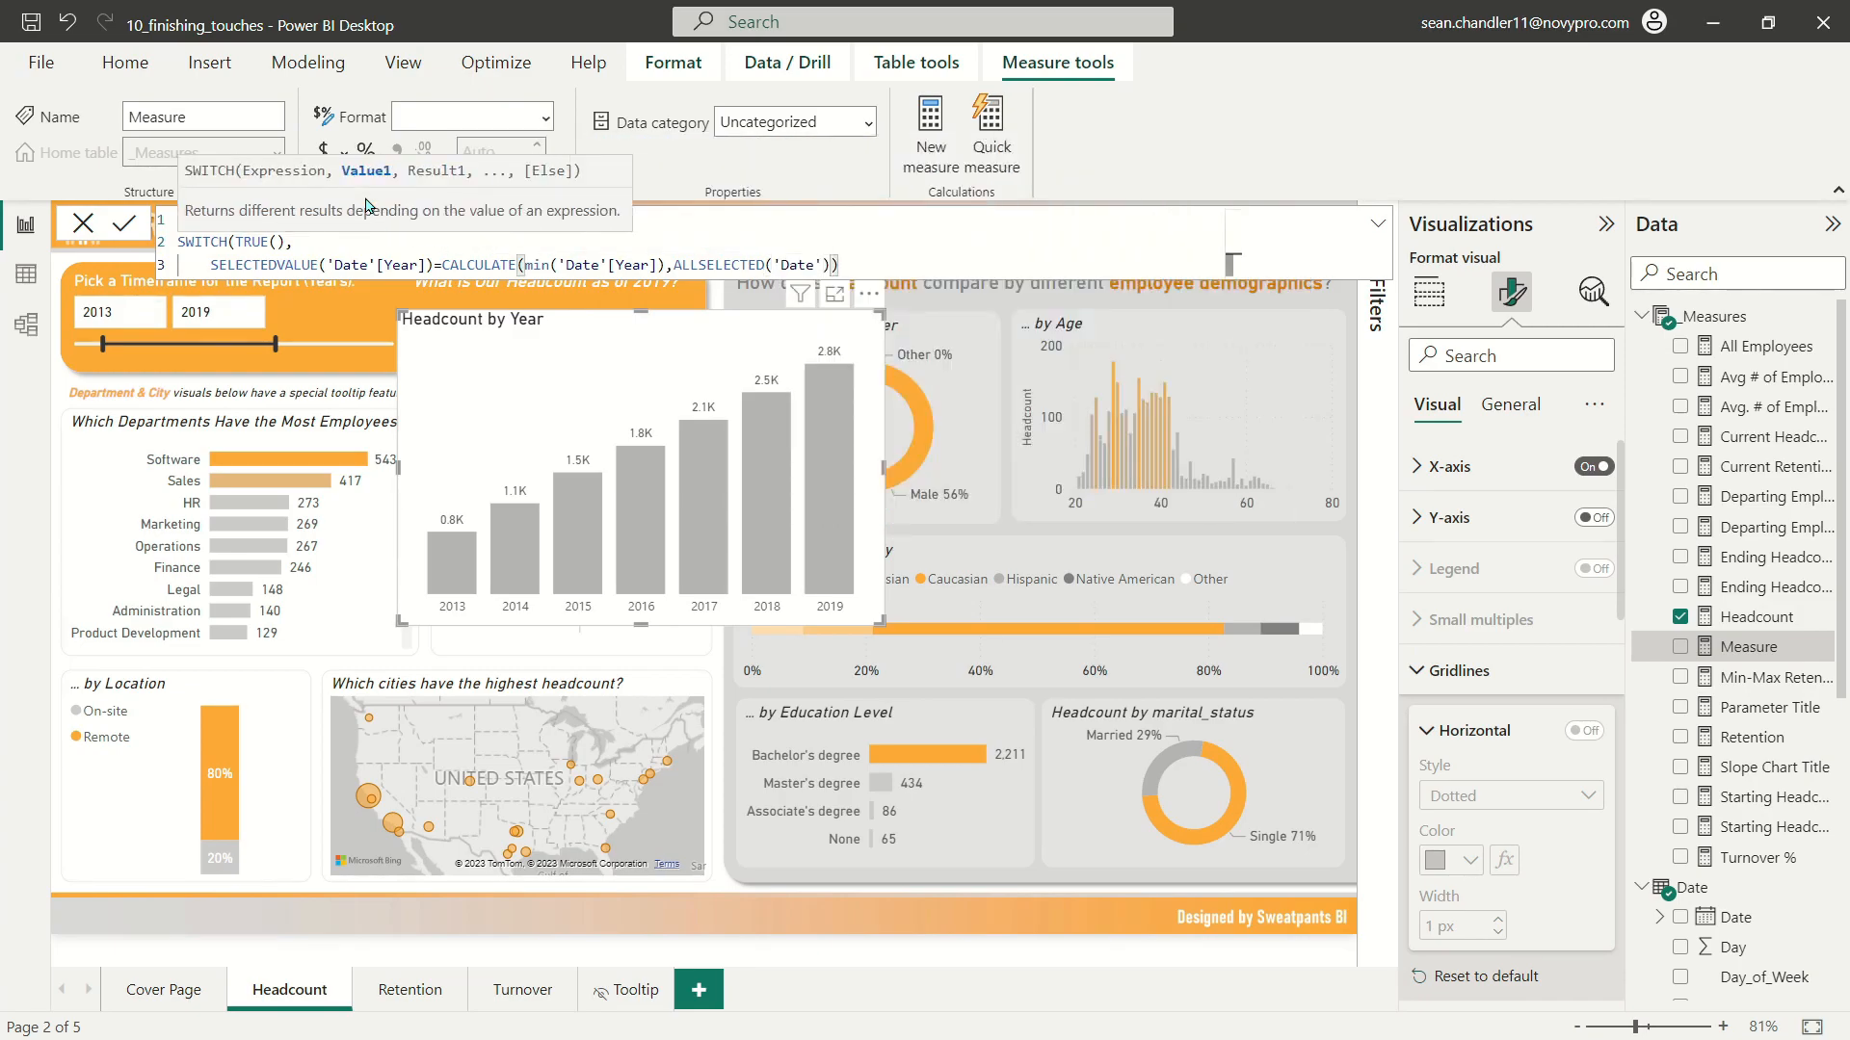
pyautogui.write(', "#",')
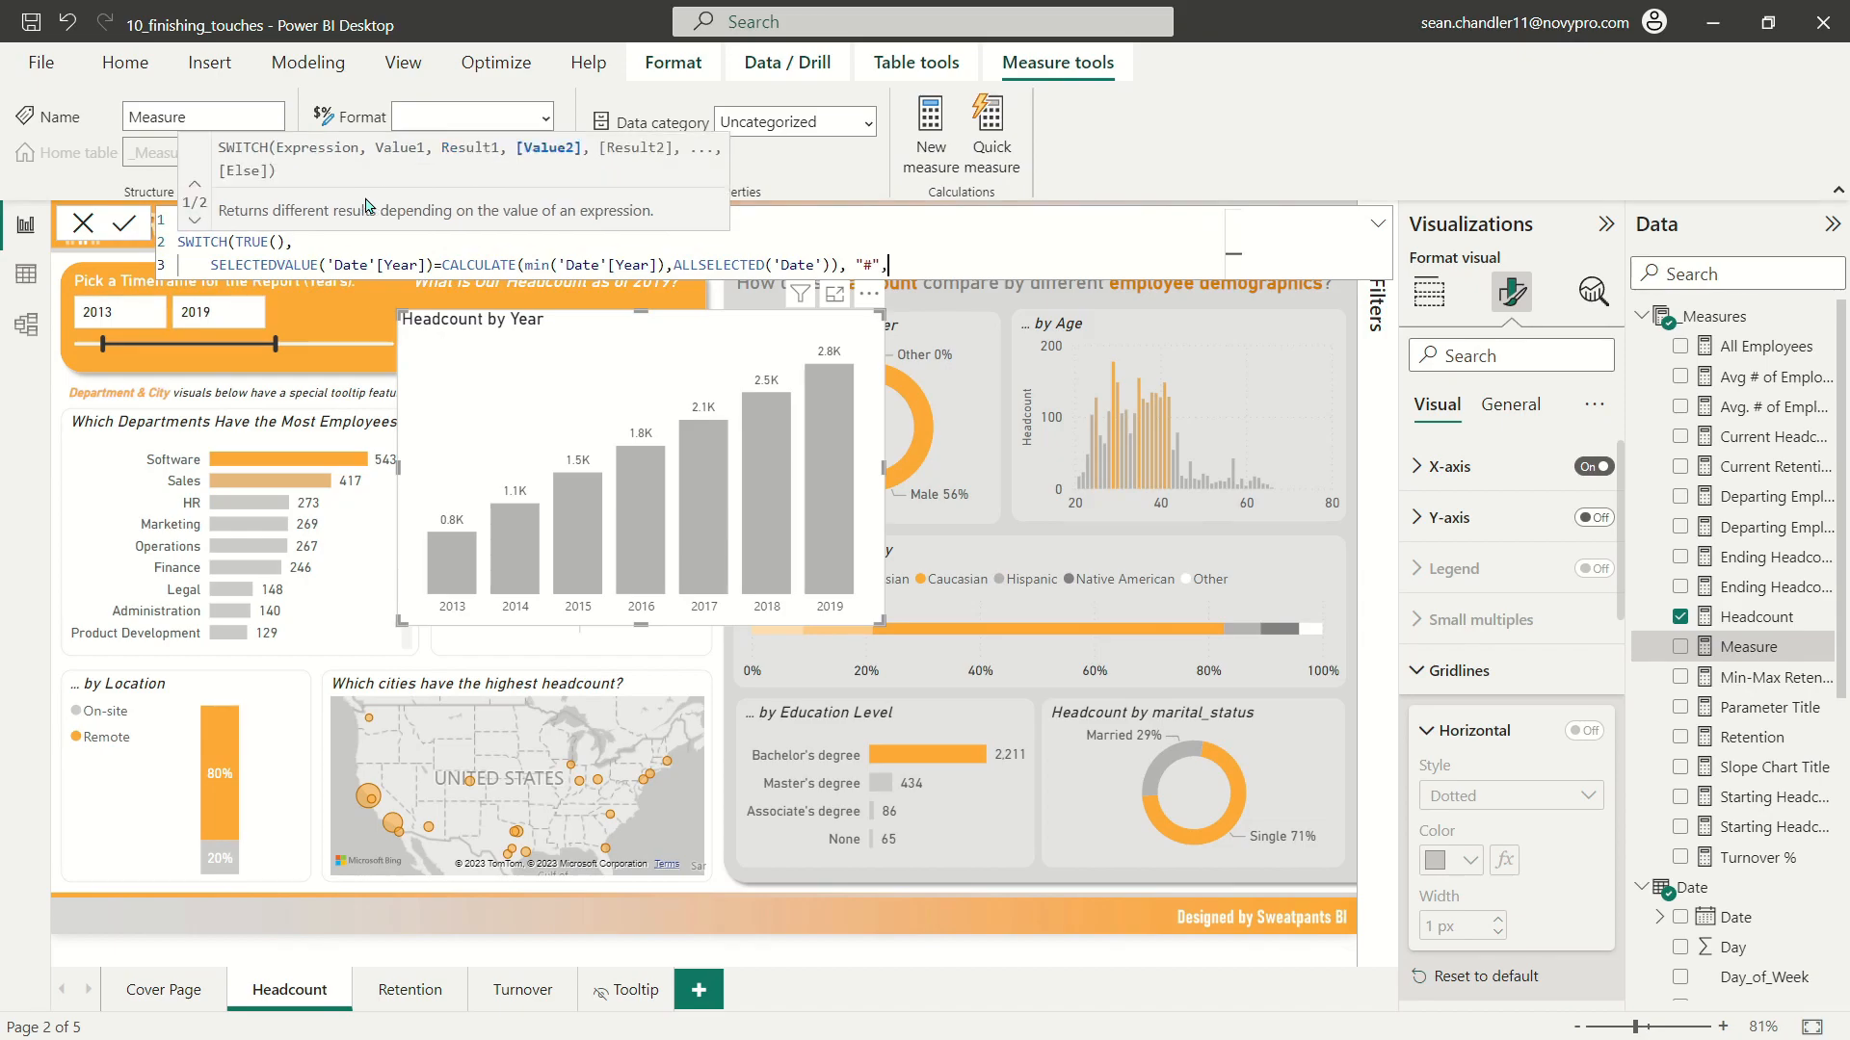
# Step: Duplicate the minimum-year condition on the line below and change min to Max in the copy
pyautogui.press('Return')
pyautogui.moveTo(210, 264); pyautogui.dragTo(958, 263)
pyautogui.hotkey('ctrl', 'c')
pyautogui.click(331, 287)
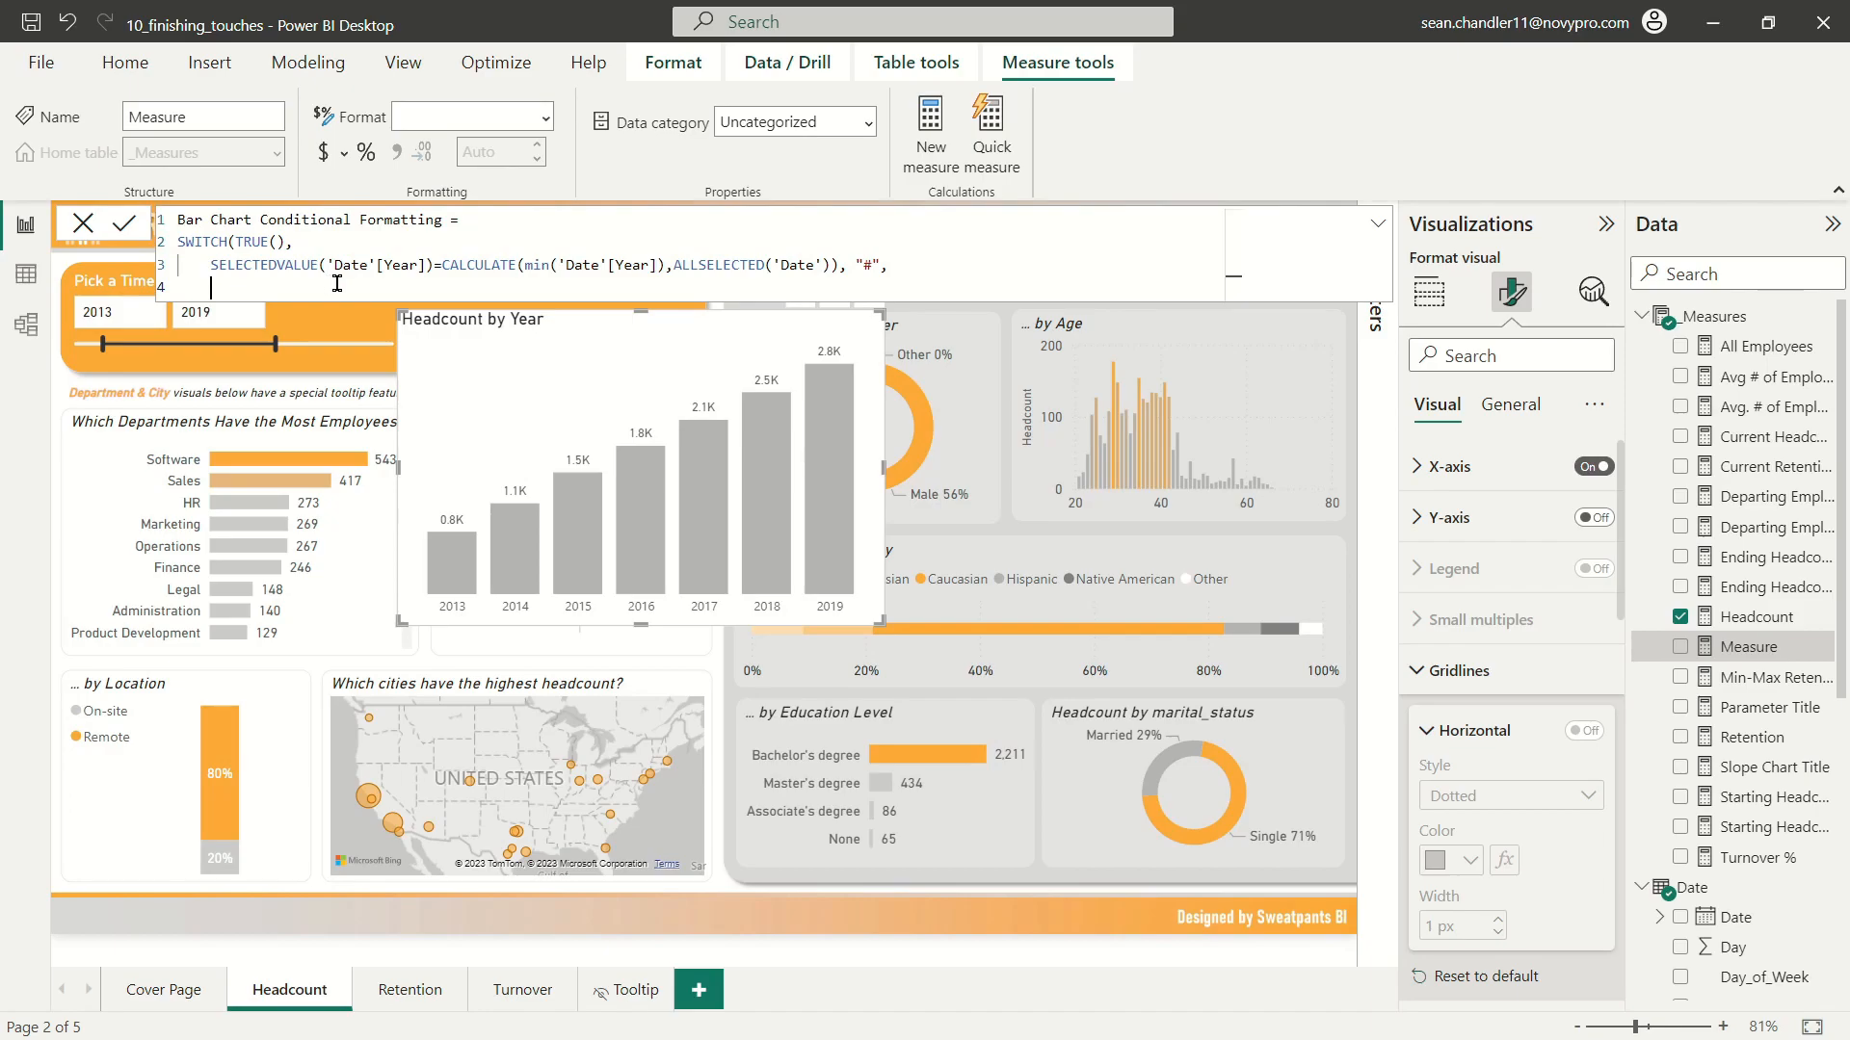
pyautogui.hotkey('ctrl', 'v')
pyautogui.doubleClick(536, 287)
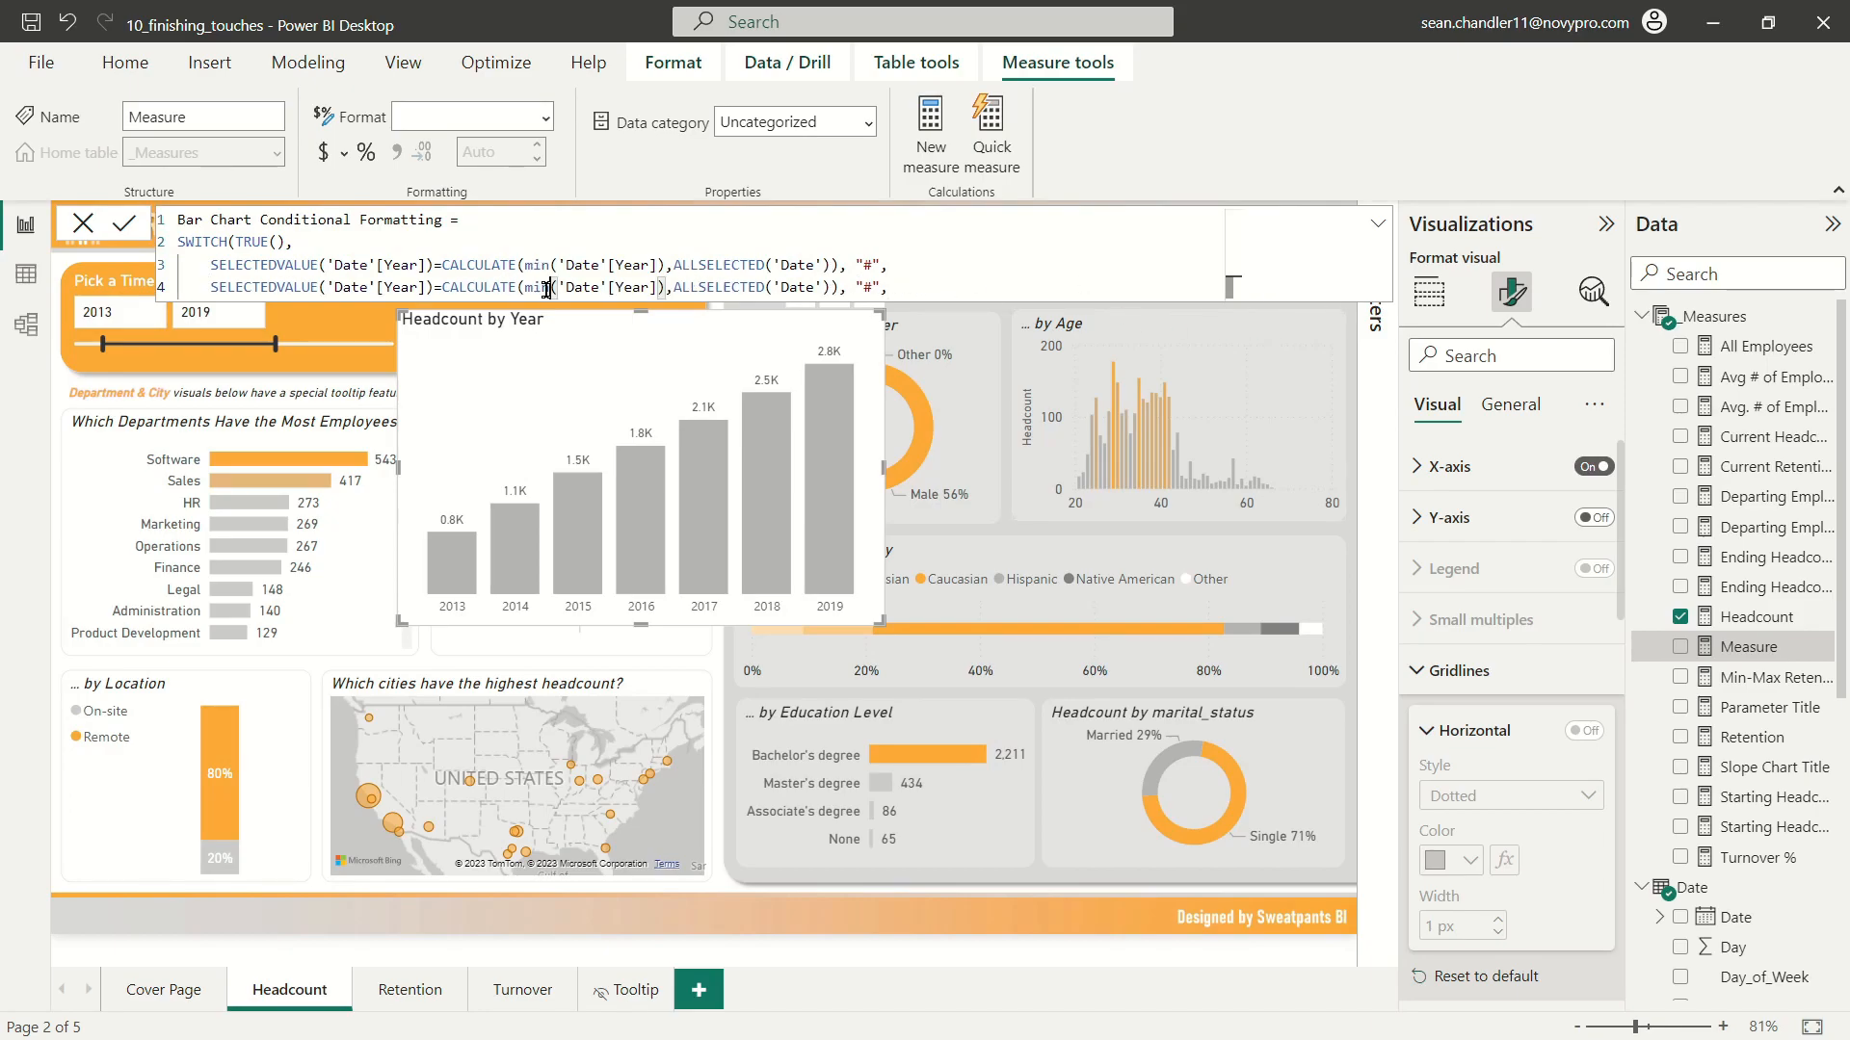
pyautogui.write('Max')
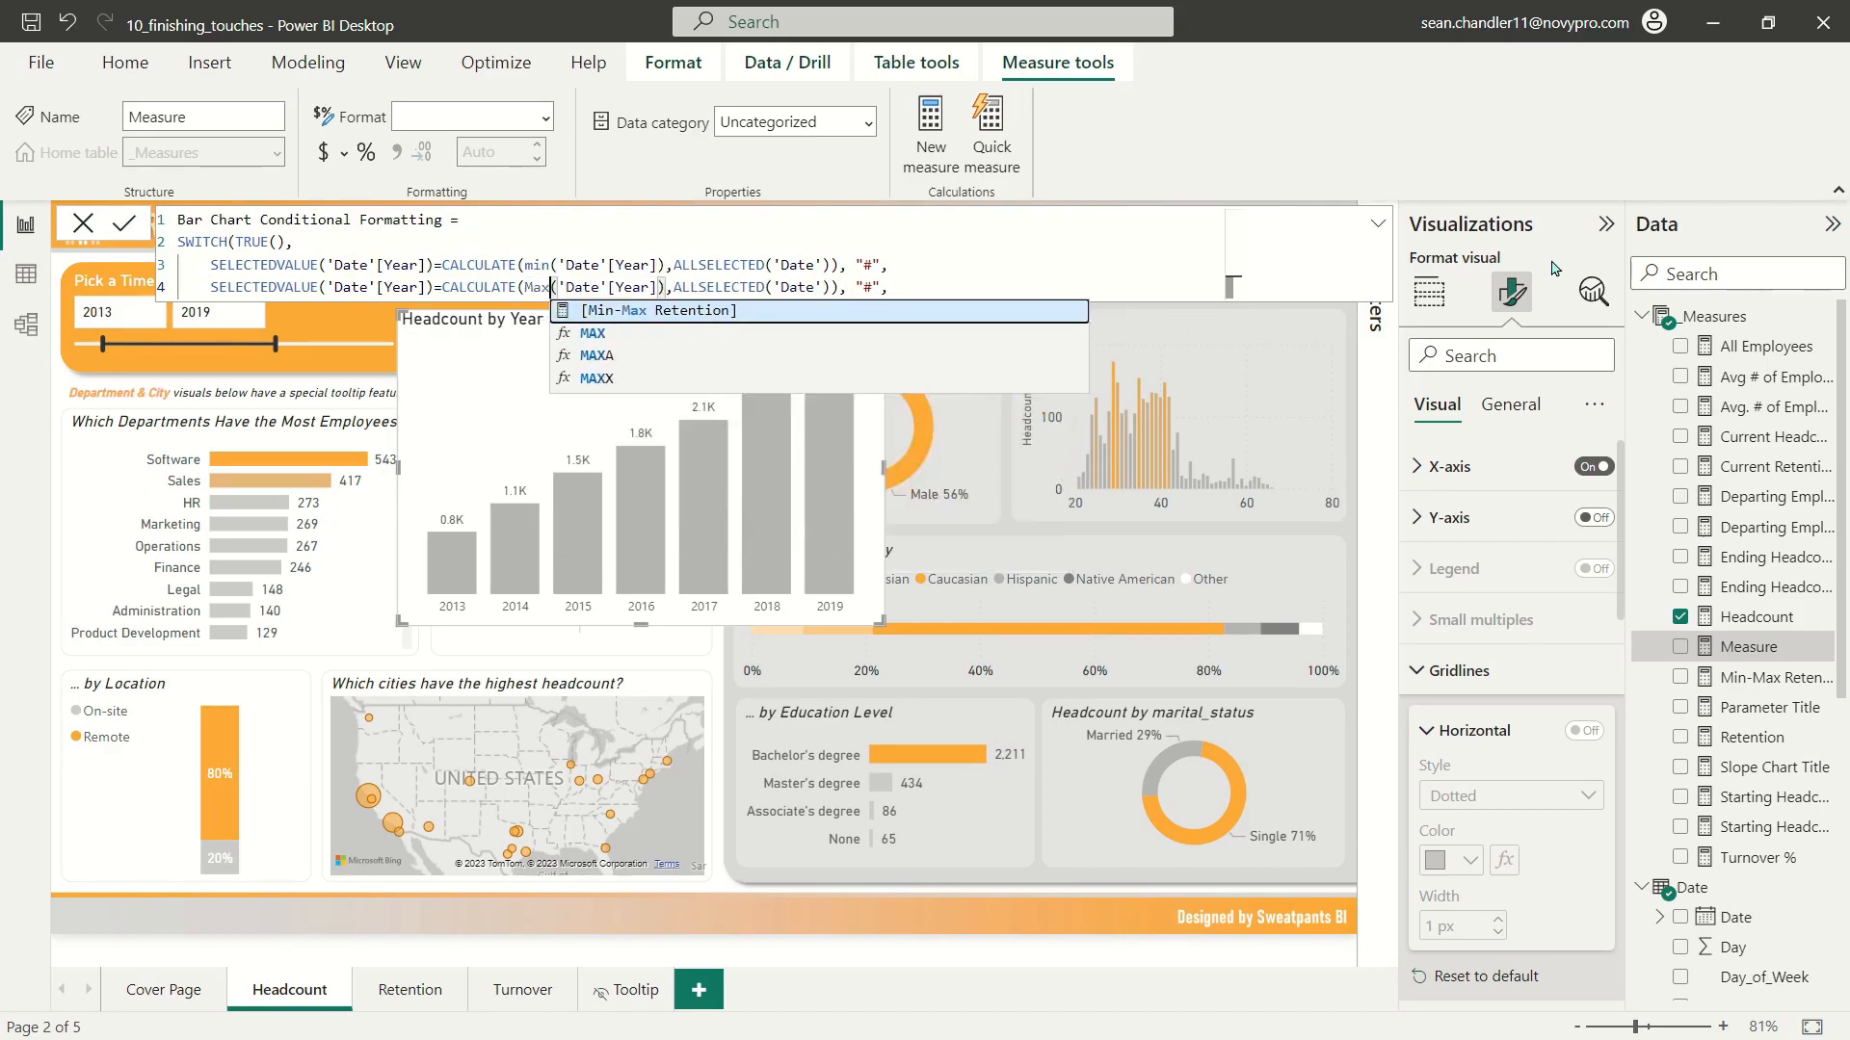
pyautogui.click(906, 282)
pyautogui.click(906, 287)
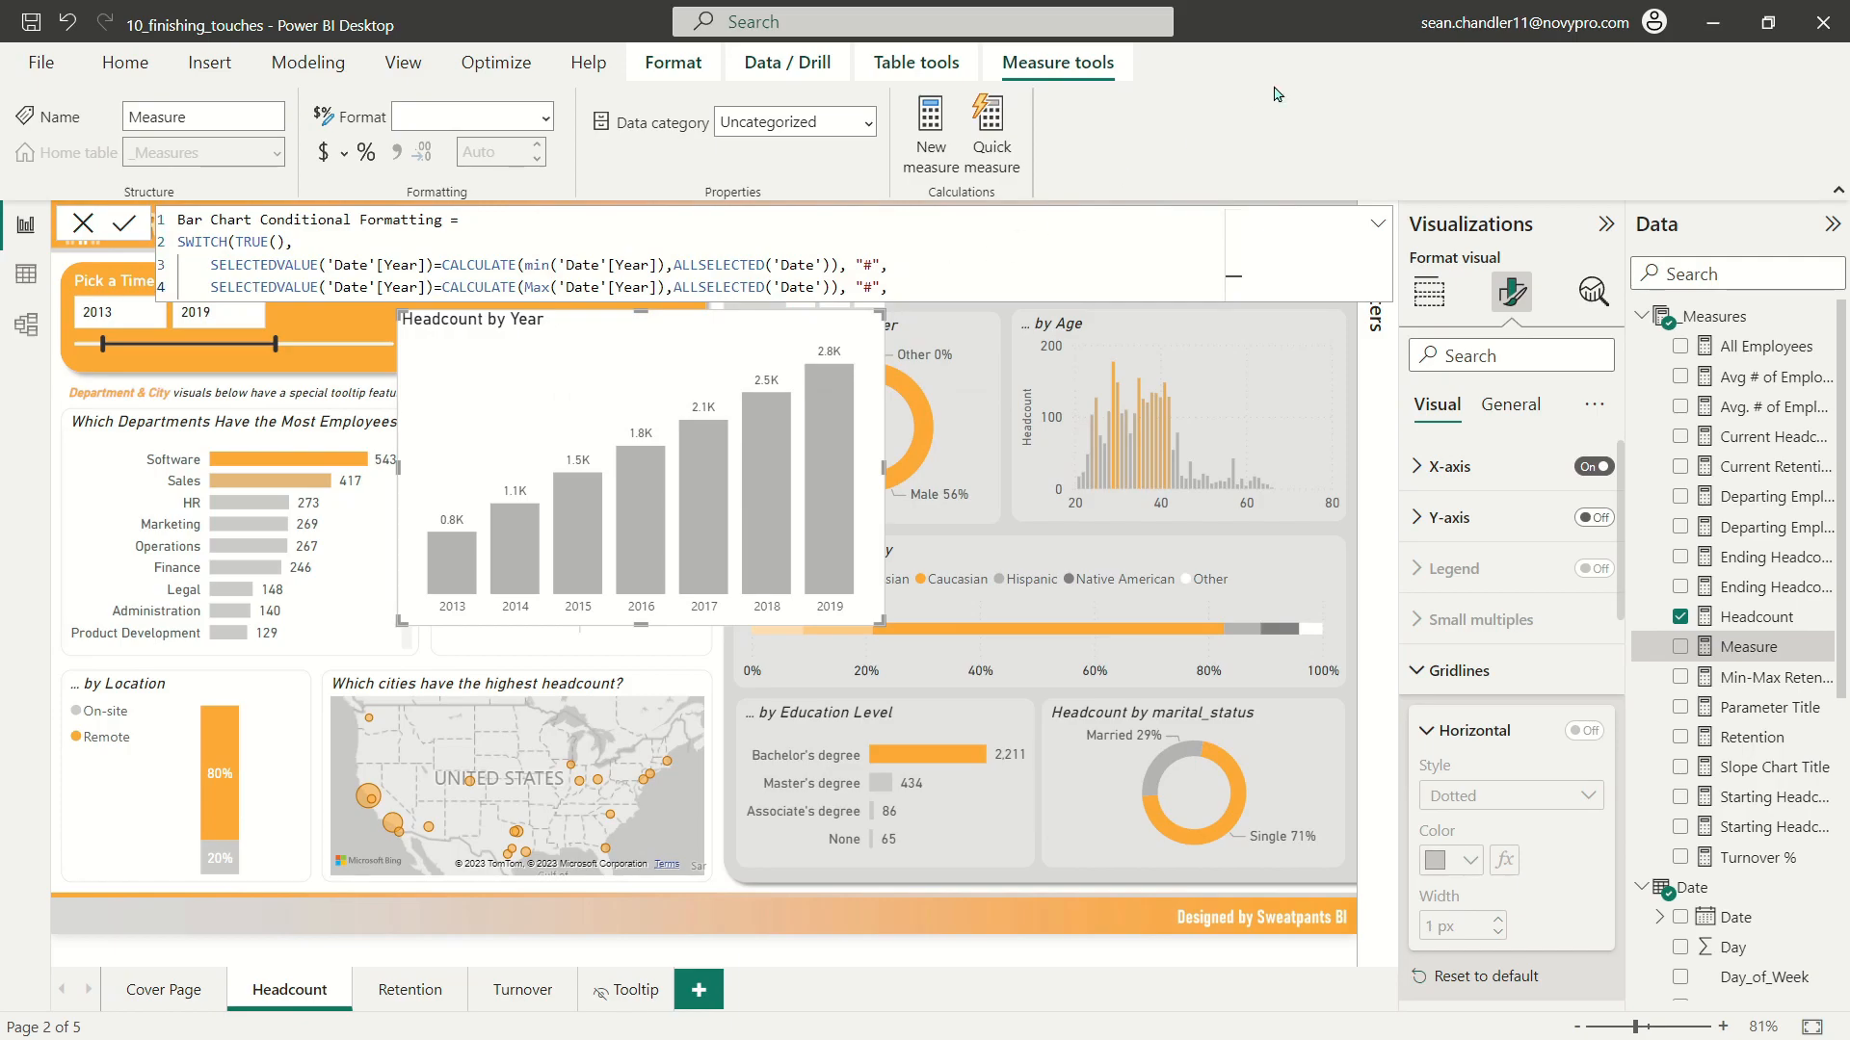
# Step: Add "#" as the default result, close the SWITCH function and save the measure
pyautogui.hotkey('shift', 'Return')
pyautogui.write('"#")')
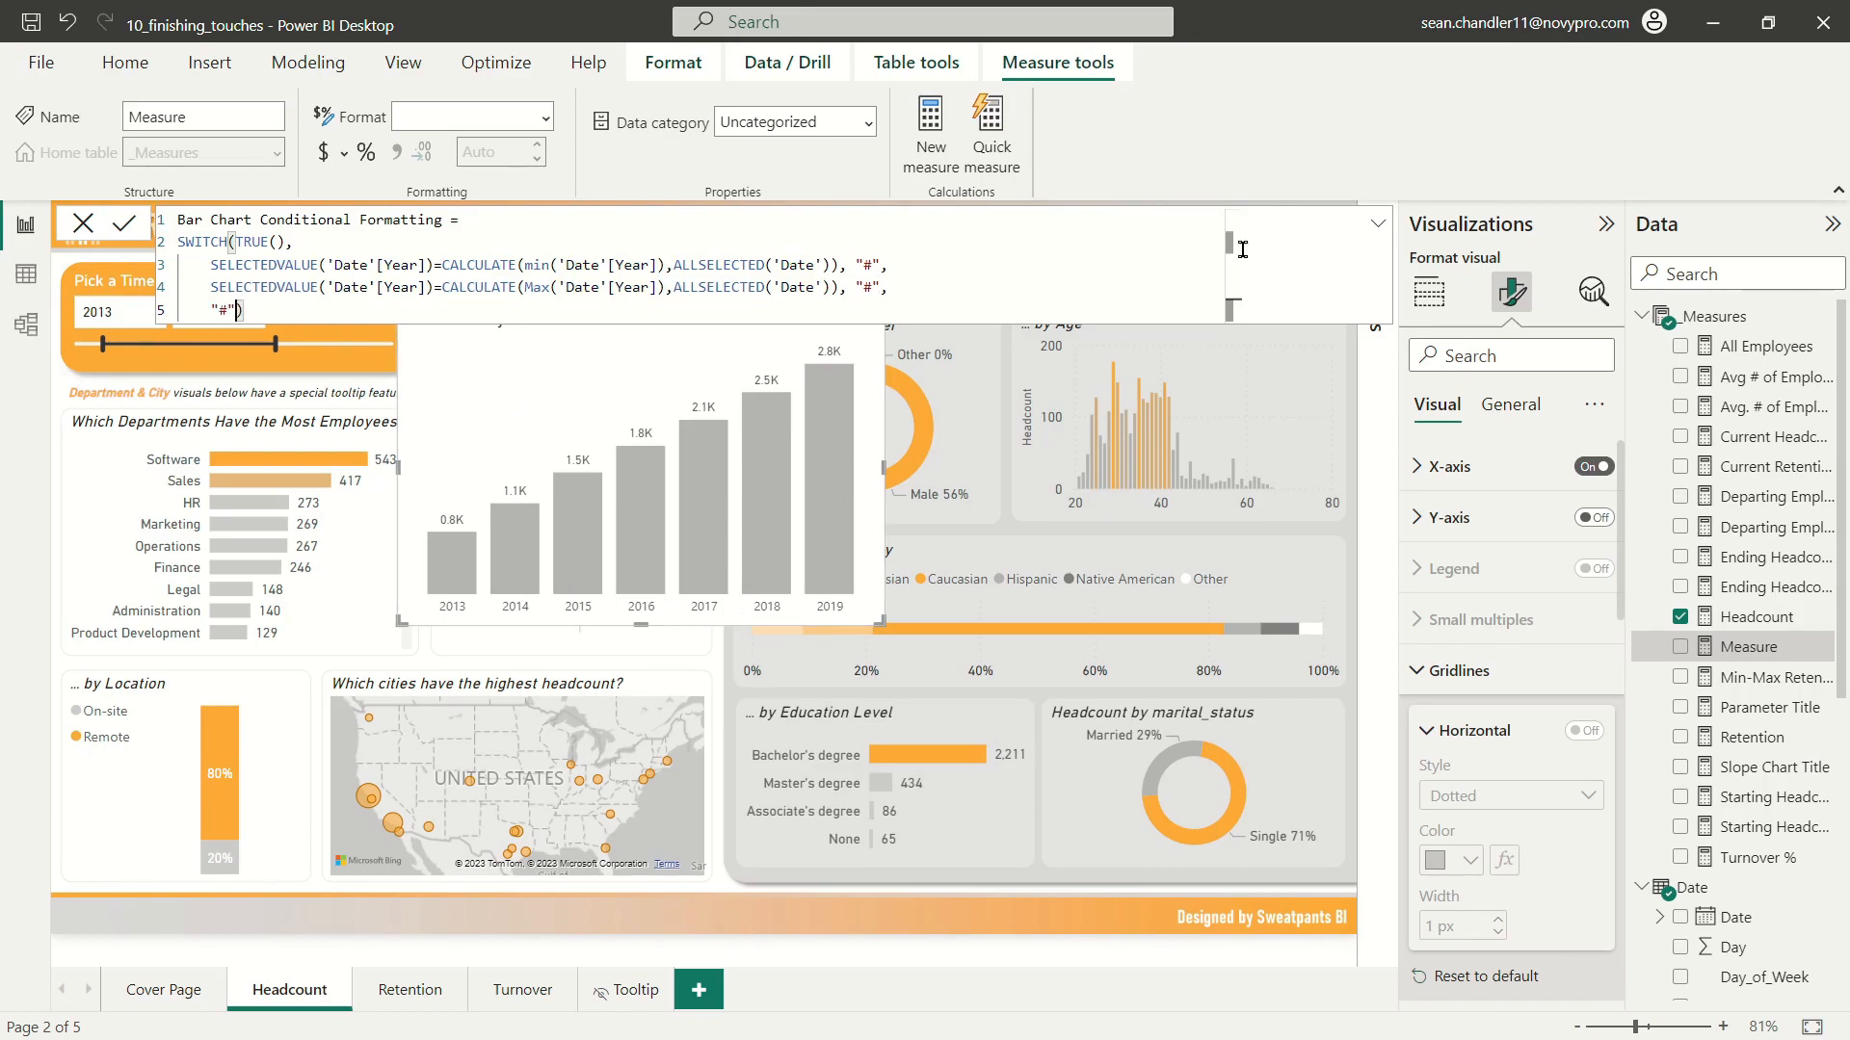
pyautogui.click(887, 242)
pyautogui.click(1378, 223)
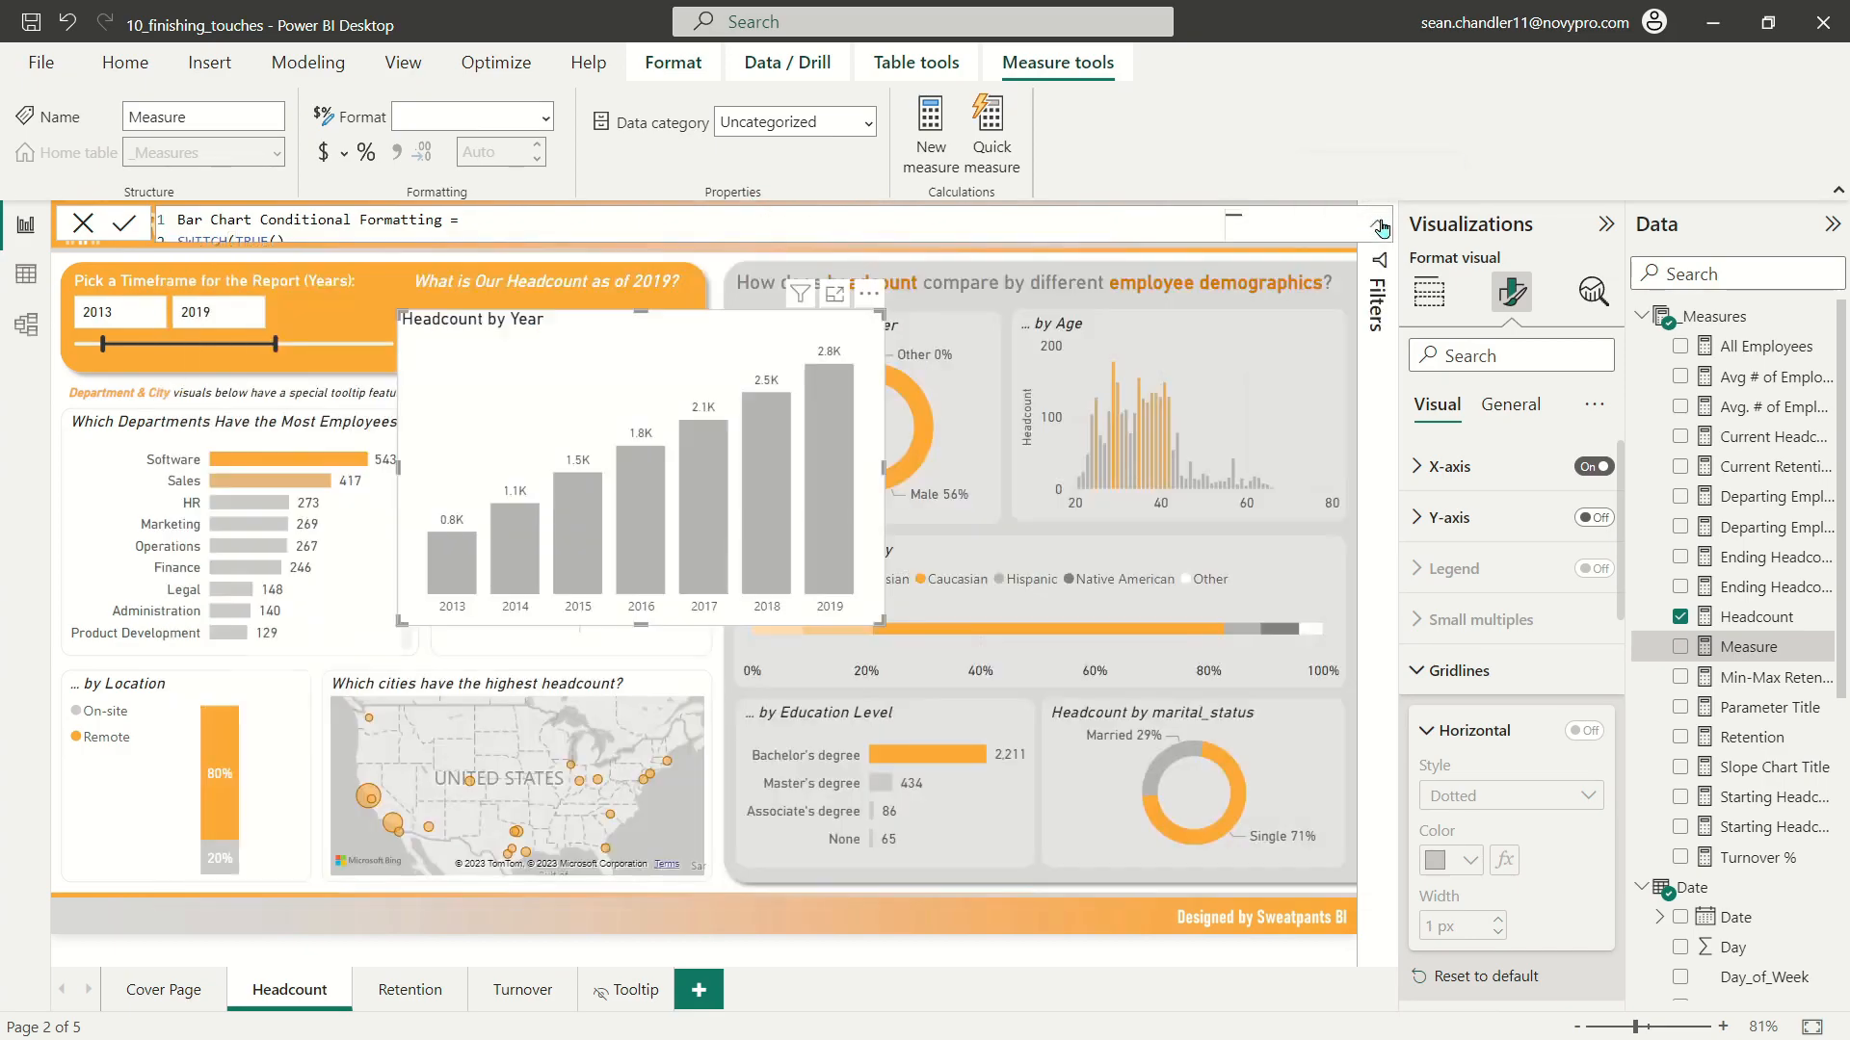
pyautogui.click(566, 336)
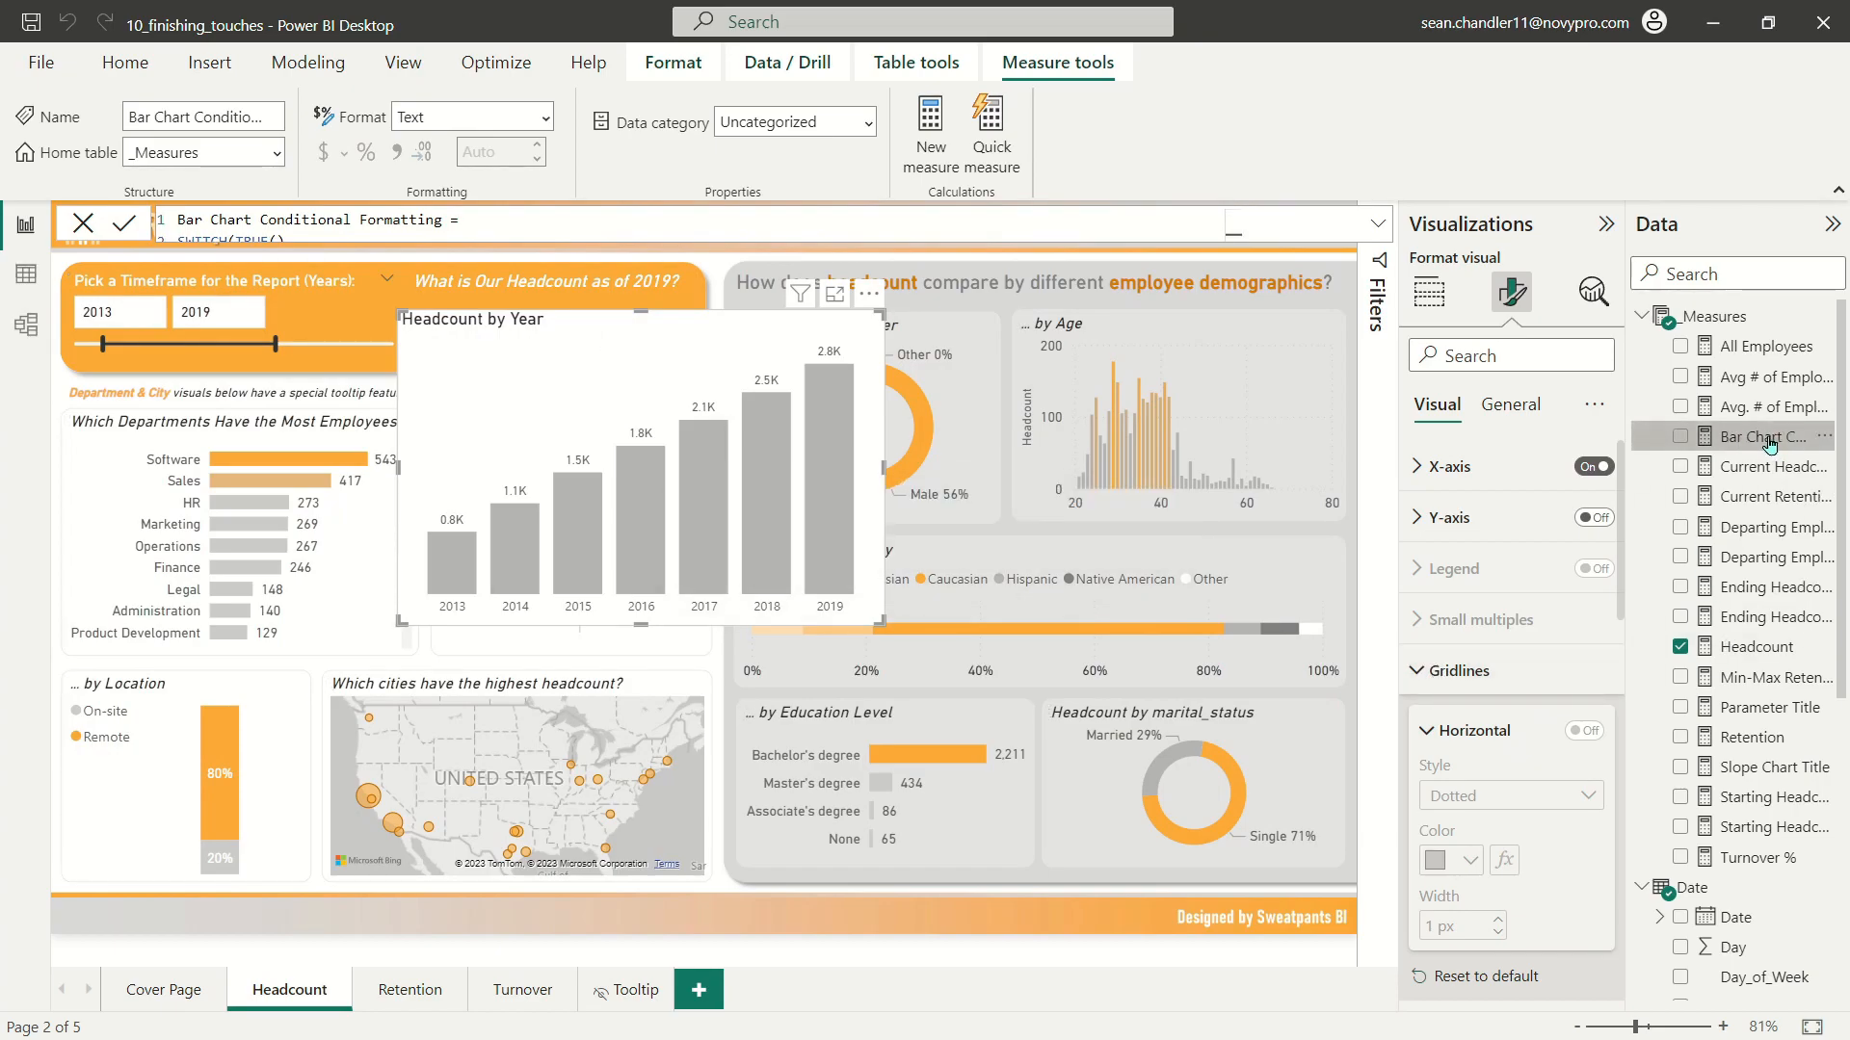
# Step: Copy the hex code of the default column colour of the Headcount by Year chart
pyautogui.click(1459, 670)
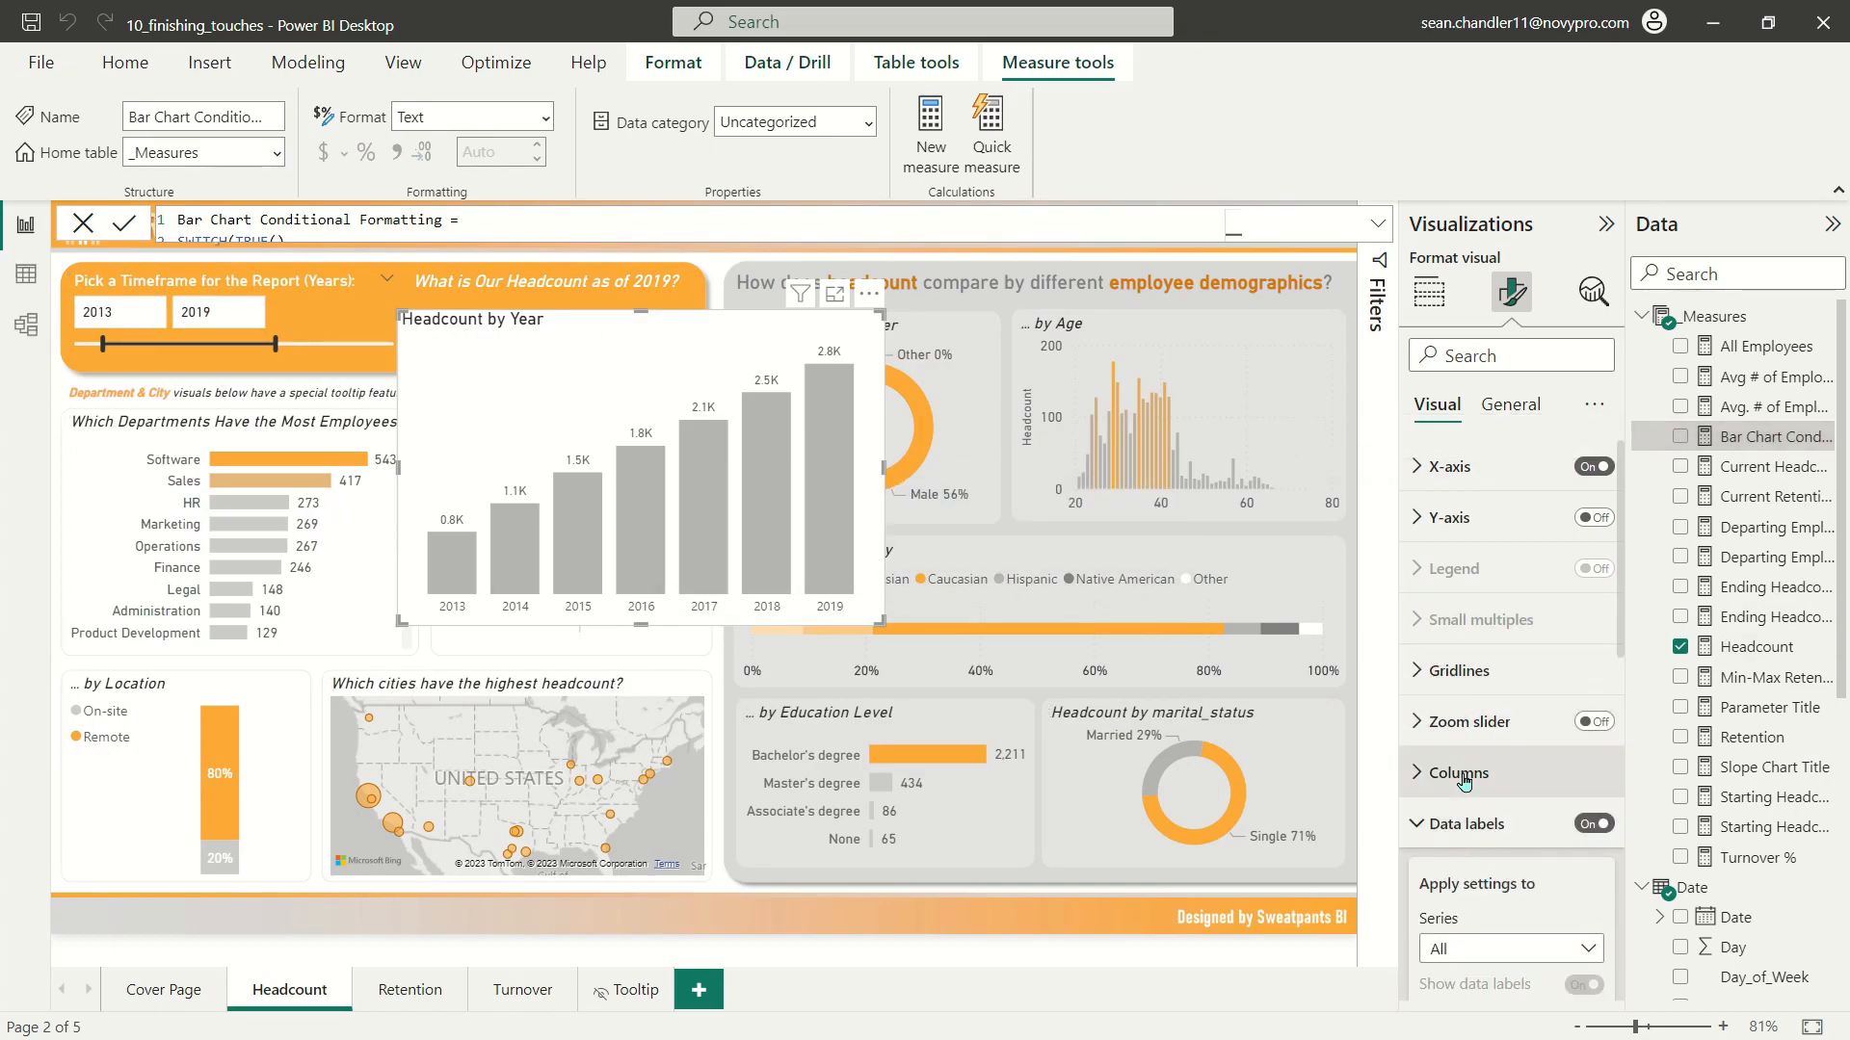
pyautogui.scroll(-2, 1471, 667)
pyautogui.click(1457, 493)
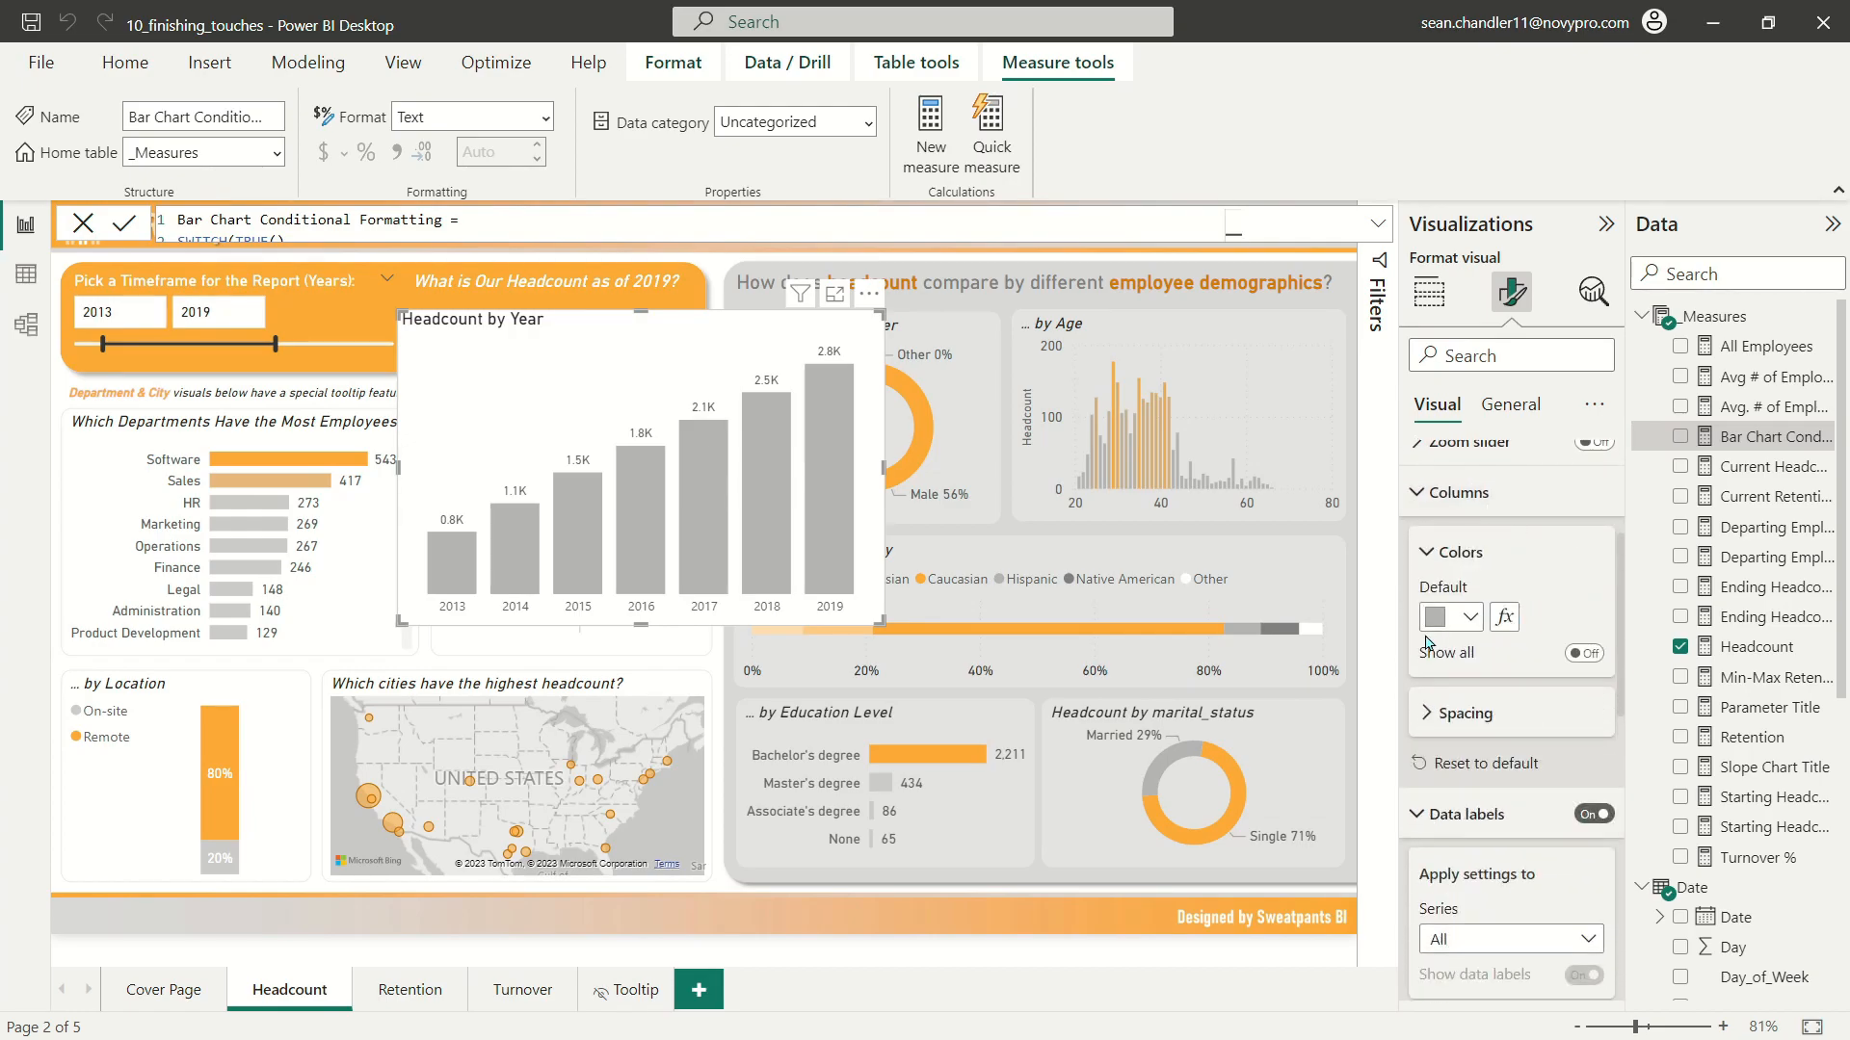
pyautogui.click(1469, 625)
pyautogui.click(1482, 565)
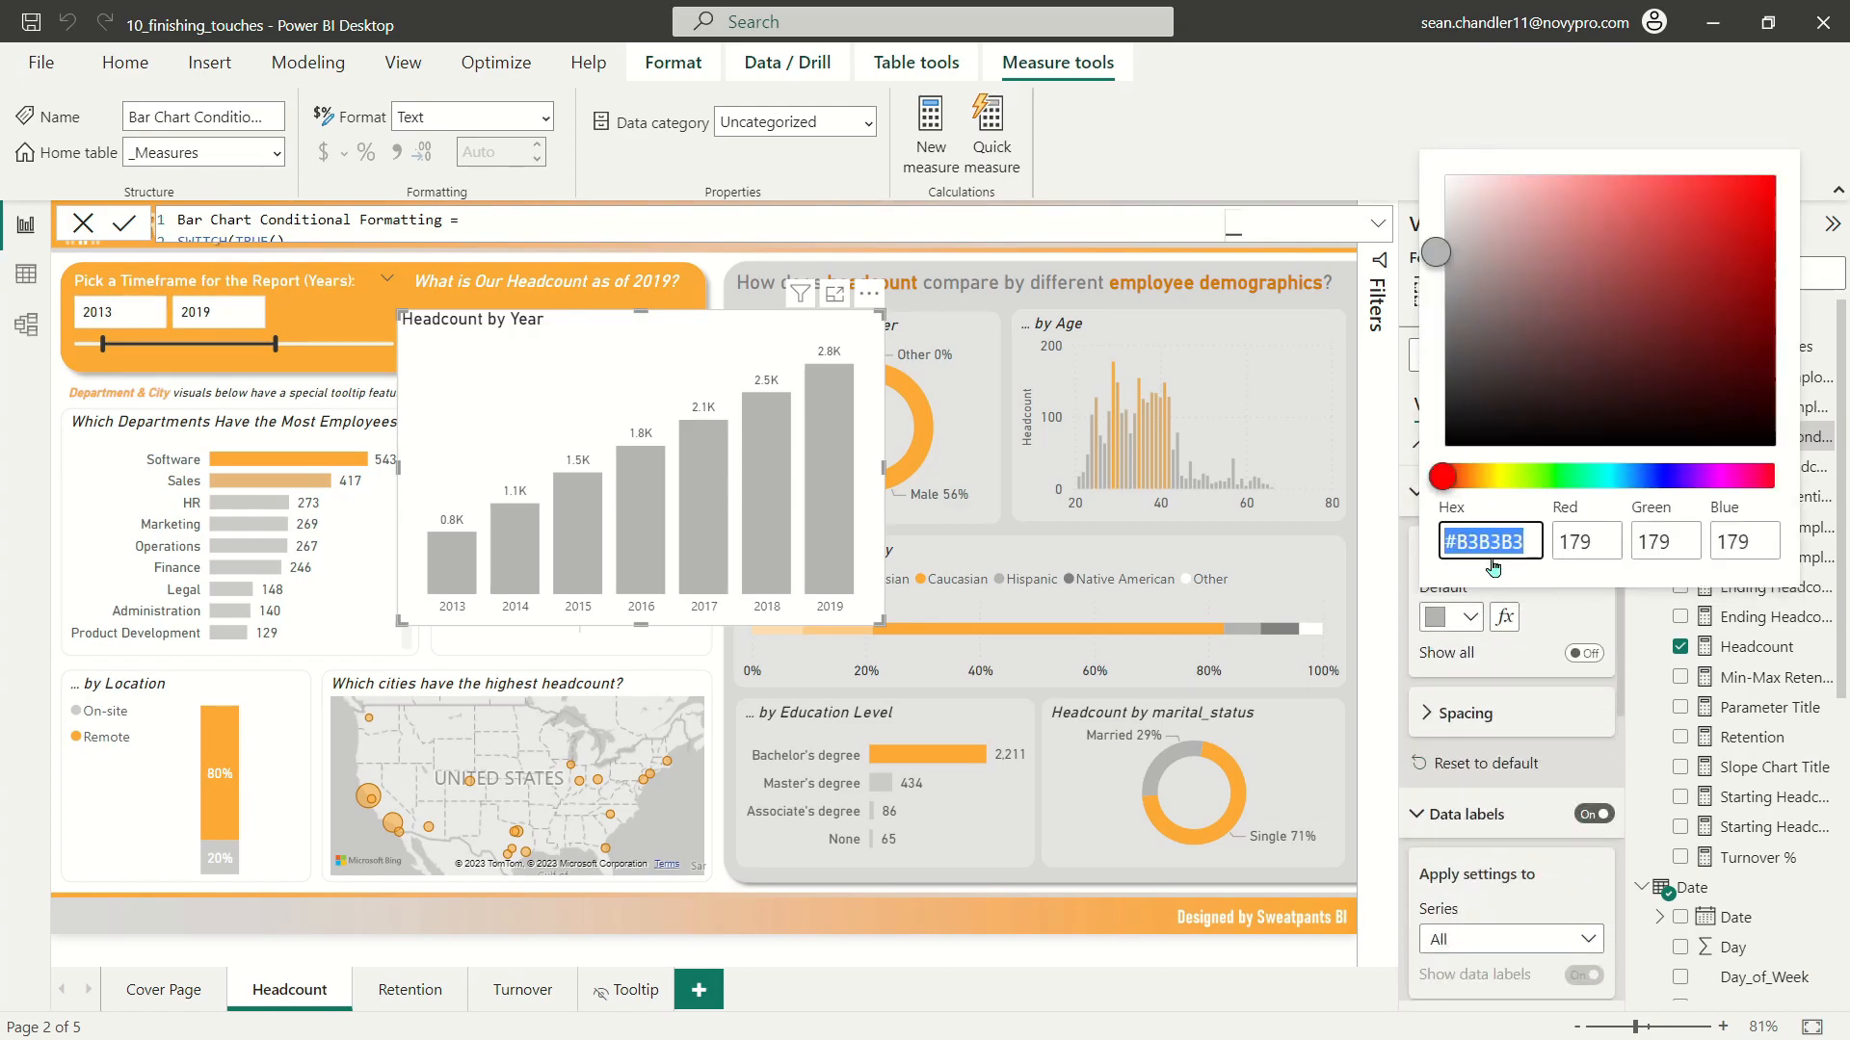
pyautogui.doubleClick(1514, 541)
pyautogui.click(1538, 638)
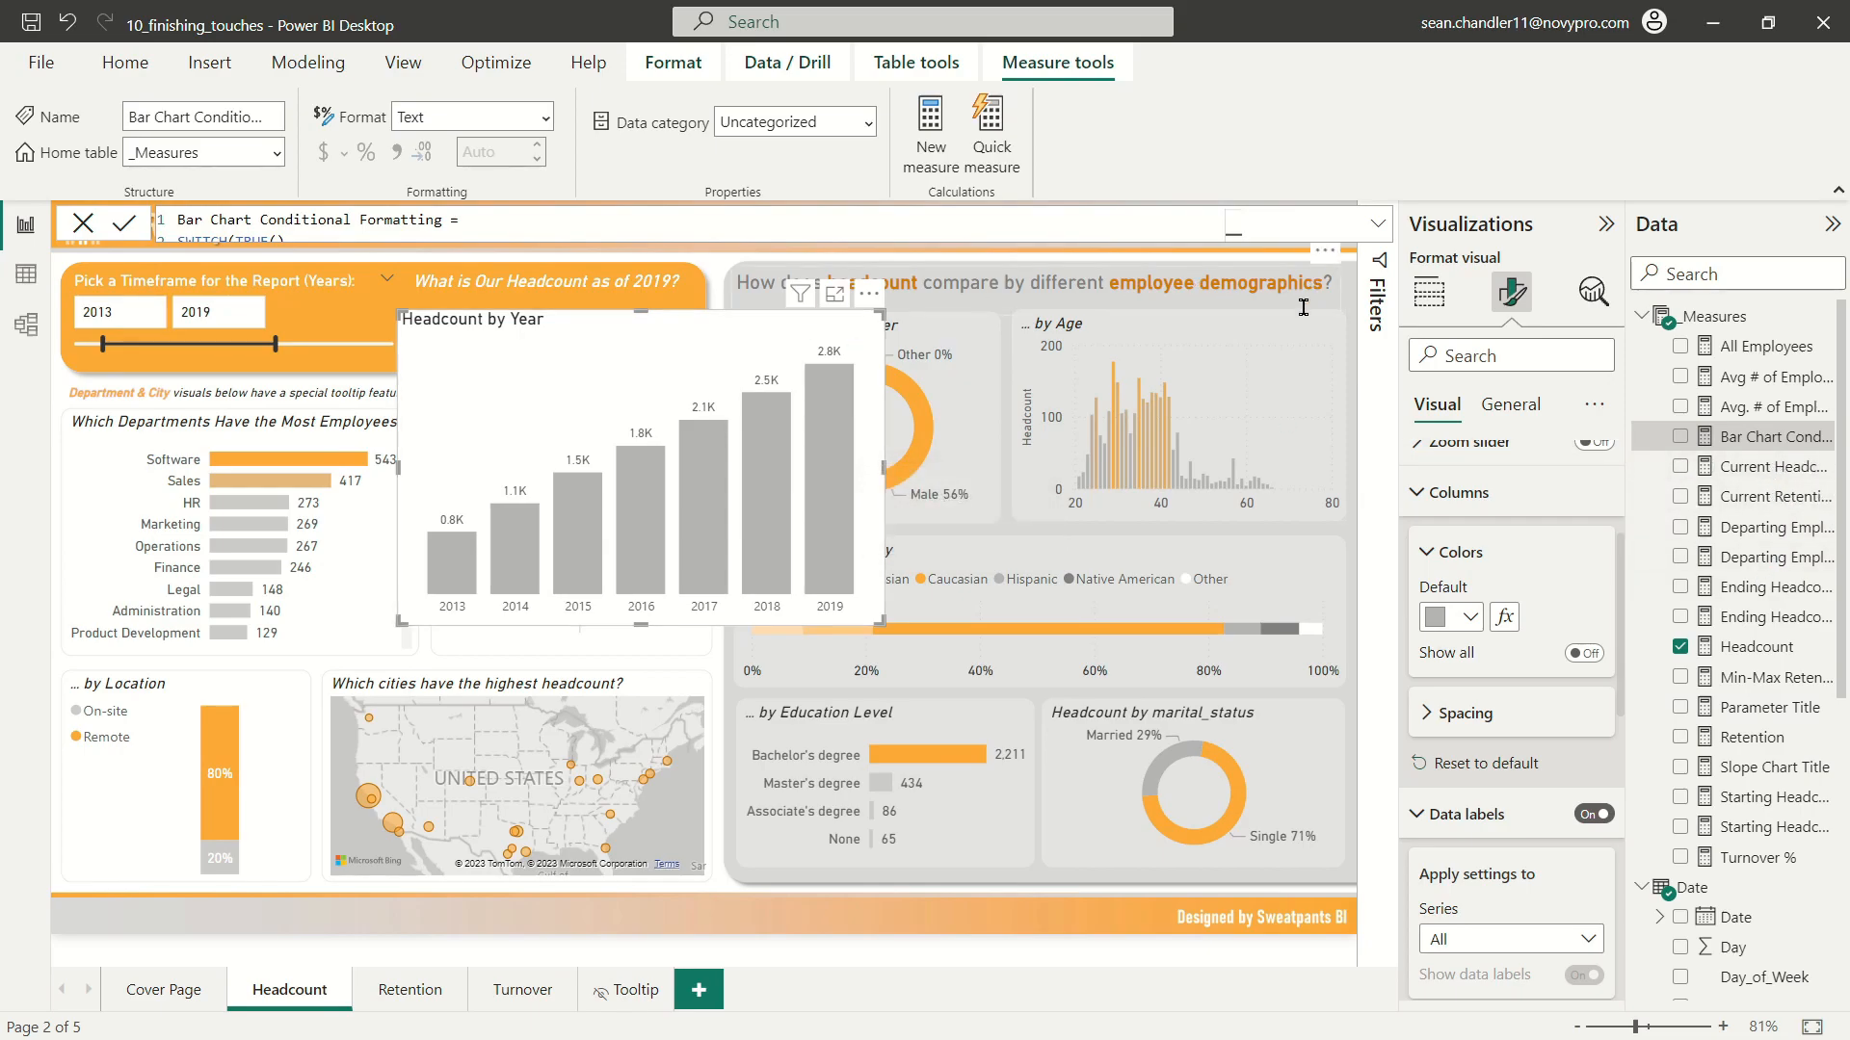
# Step: Set the default result of the Bar Chart Conditional Formatting measure to "#B3B3B3"
pyautogui.click(1377, 223)
pyautogui.click(227, 309)
pyautogui.write('B3B3B3')
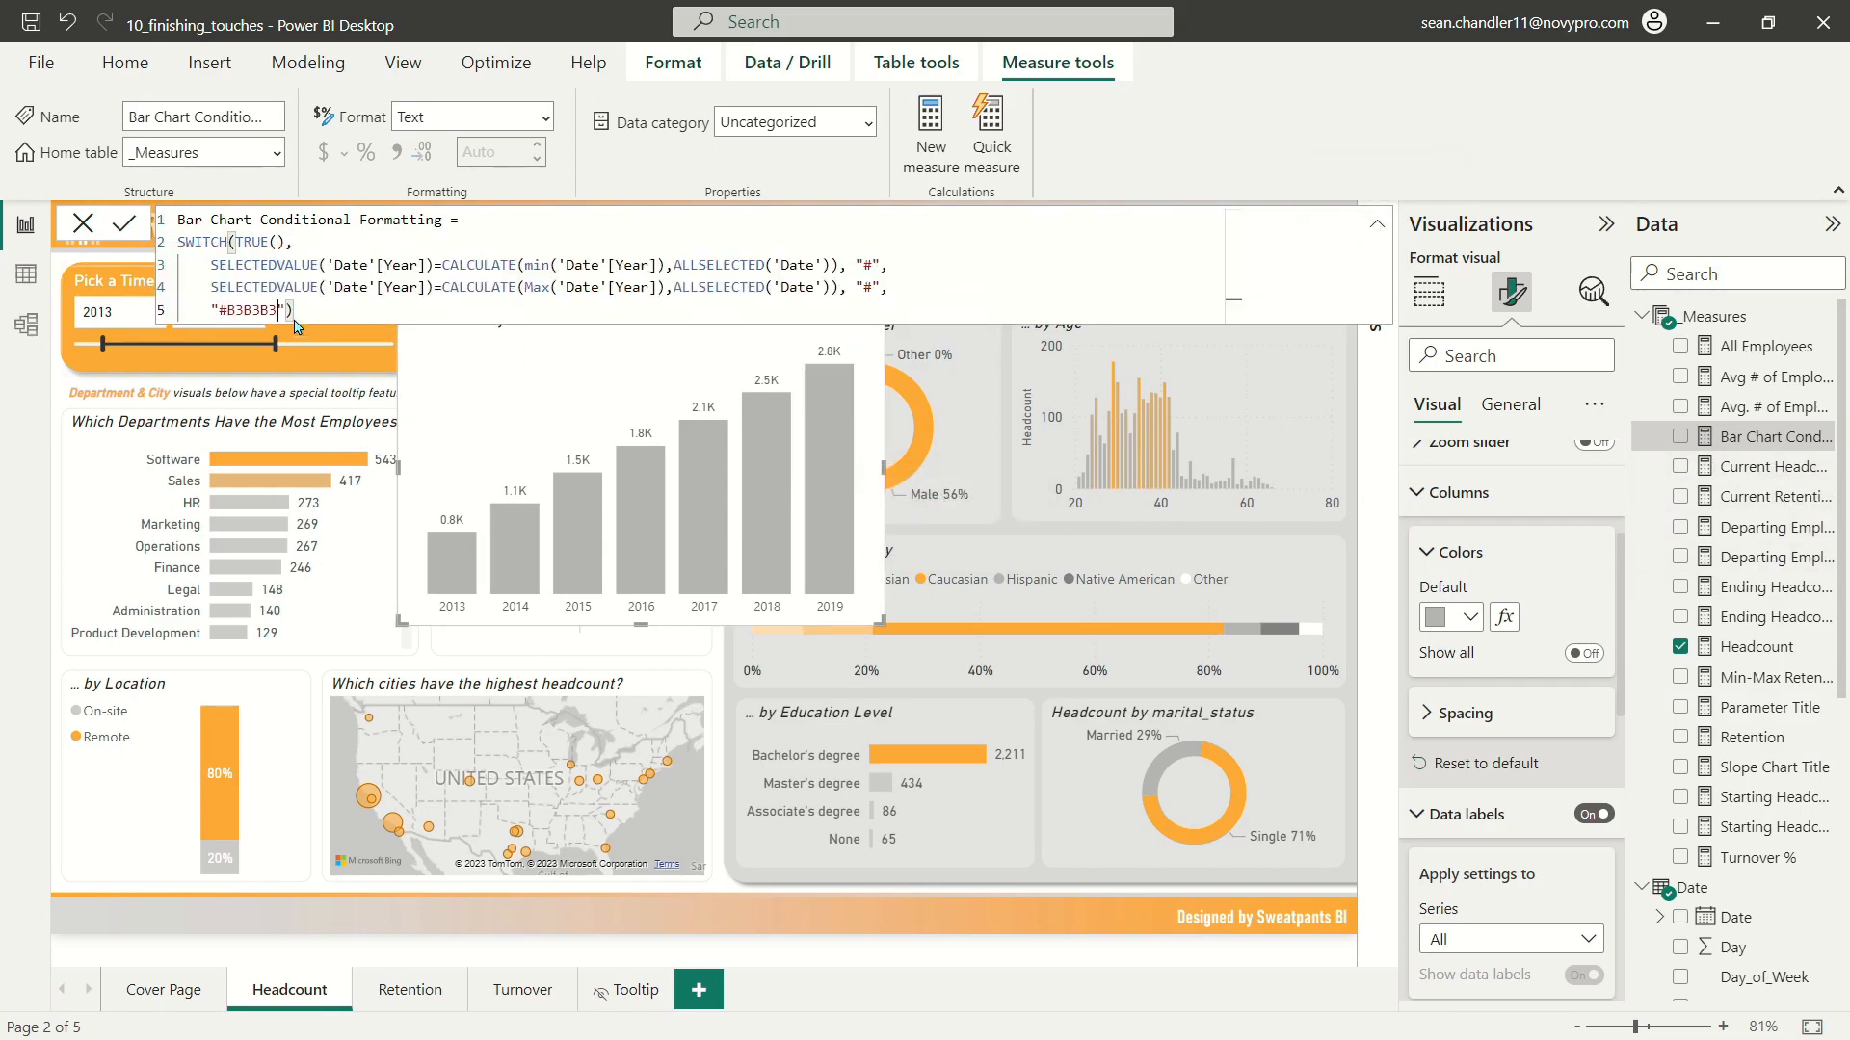
# Step: Set the default column colour of the Headcount by Year chart to orange and copy its hex code
pyautogui.click(1452, 617)
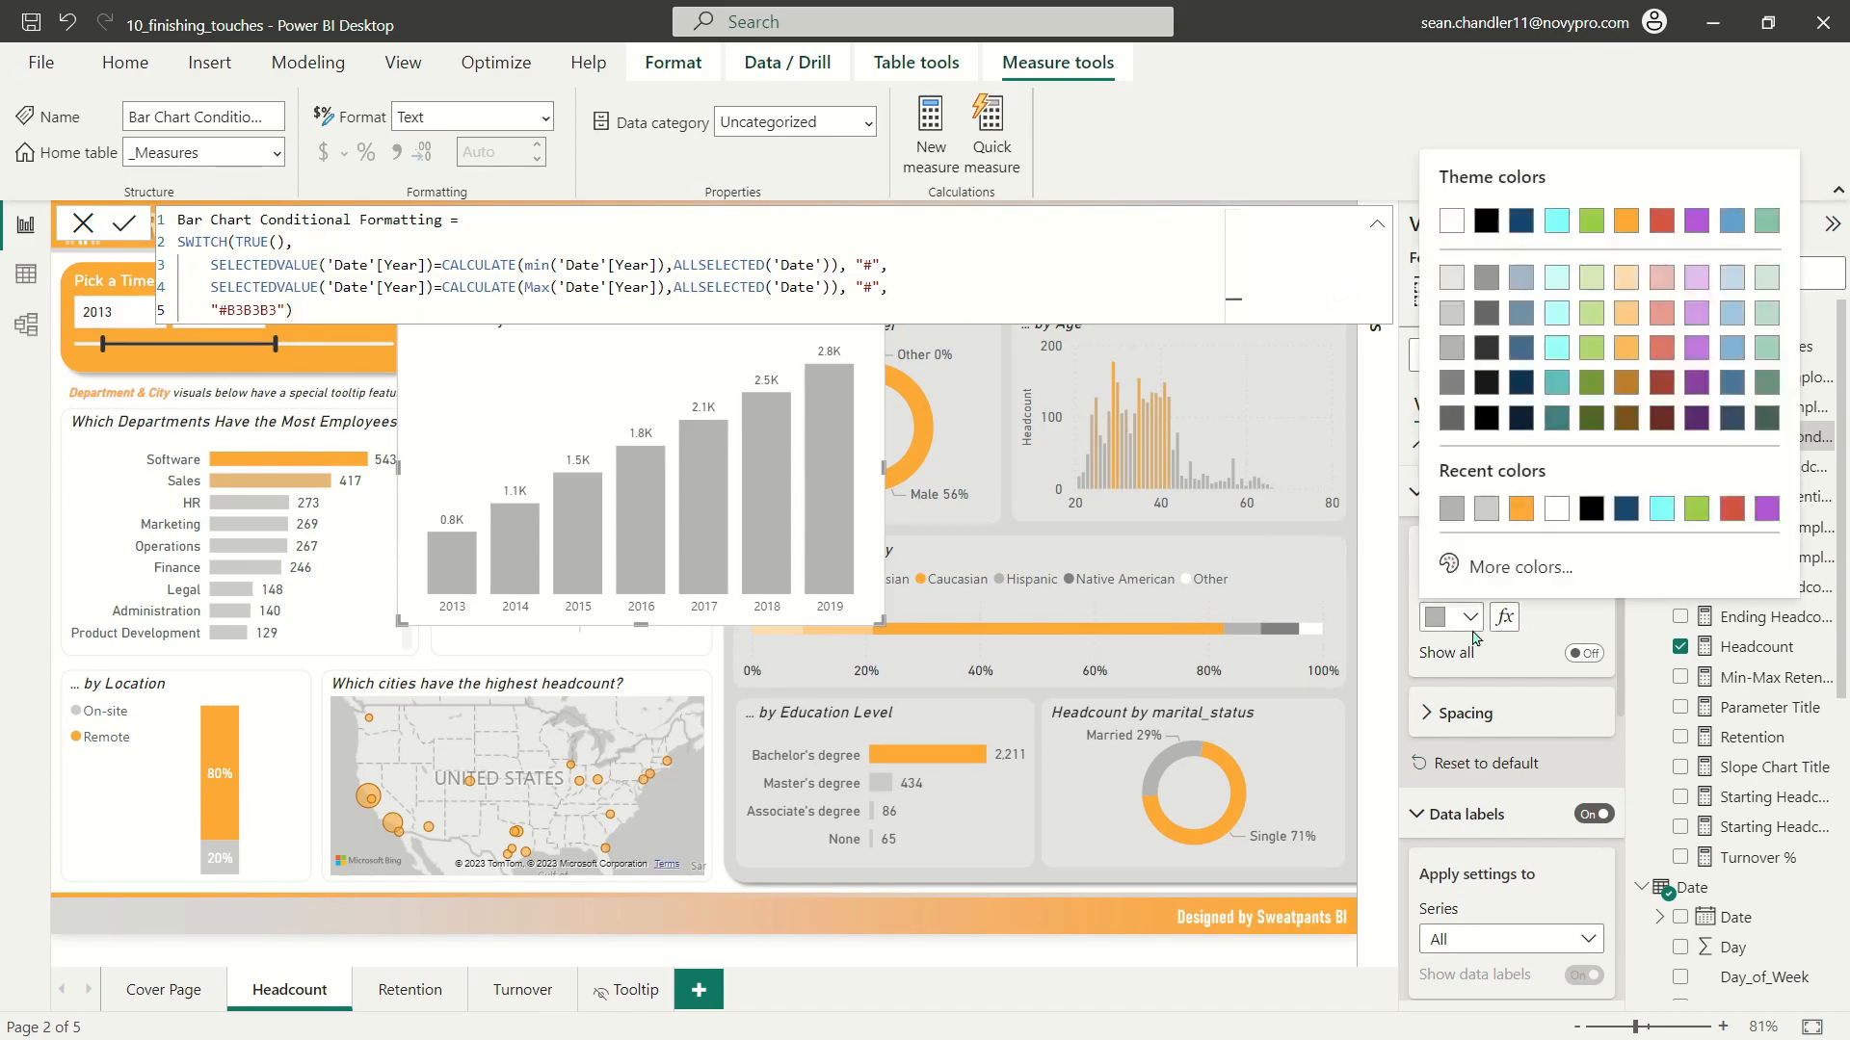
pyautogui.click(1521, 520)
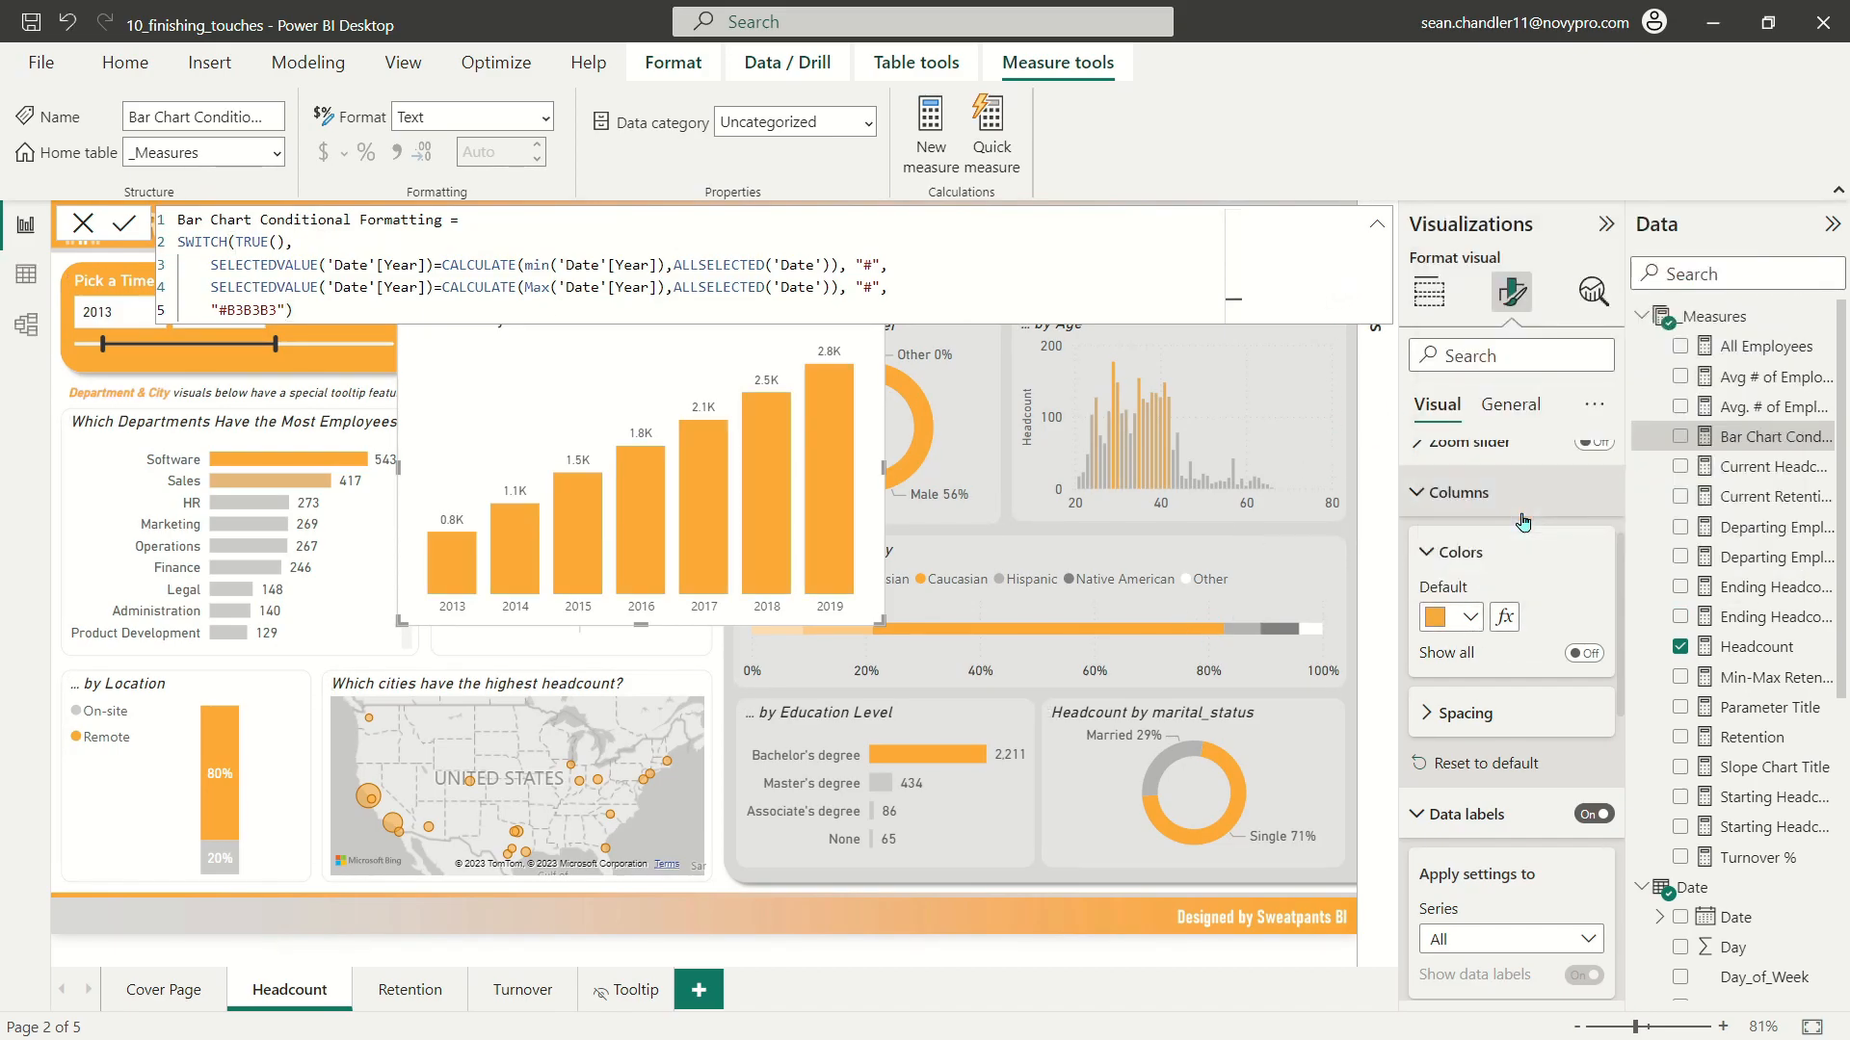
pyautogui.click(1468, 618)
pyautogui.click(1522, 566)
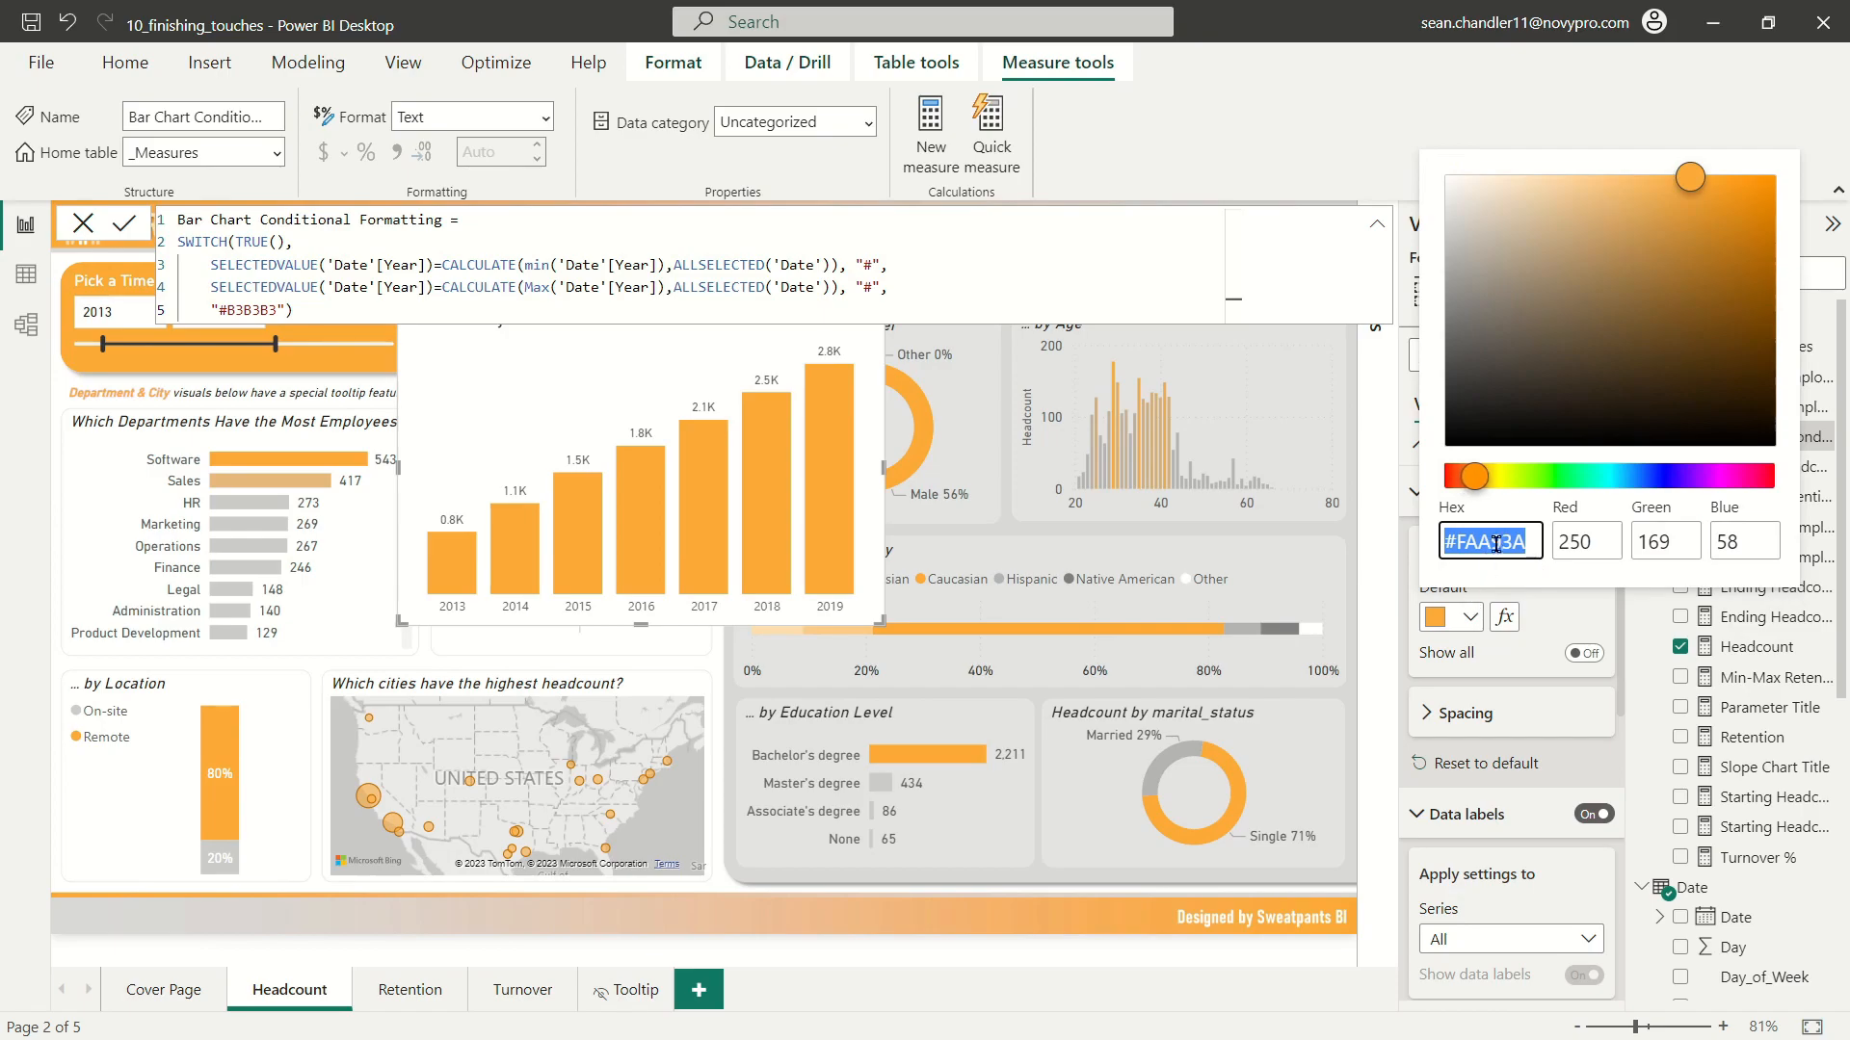
pyautogui.click(1456, 544)
pyautogui.moveTo(1452, 545); pyautogui.dragTo(1540, 542)
pyautogui.click(1552, 628)
# Step: Enter "#FAA93A" as the result of both year conditions in the Bar Chart Conditional Formatting measure, save it and collapse the formula
pyautogui.click(1748, 438)
pyautogui.click(870, 264)
pyautogui.hotkey('ctrl', 'v')
pyautogui.click(870, 287)
pyautogui.hotkey('ctrl', 'v')
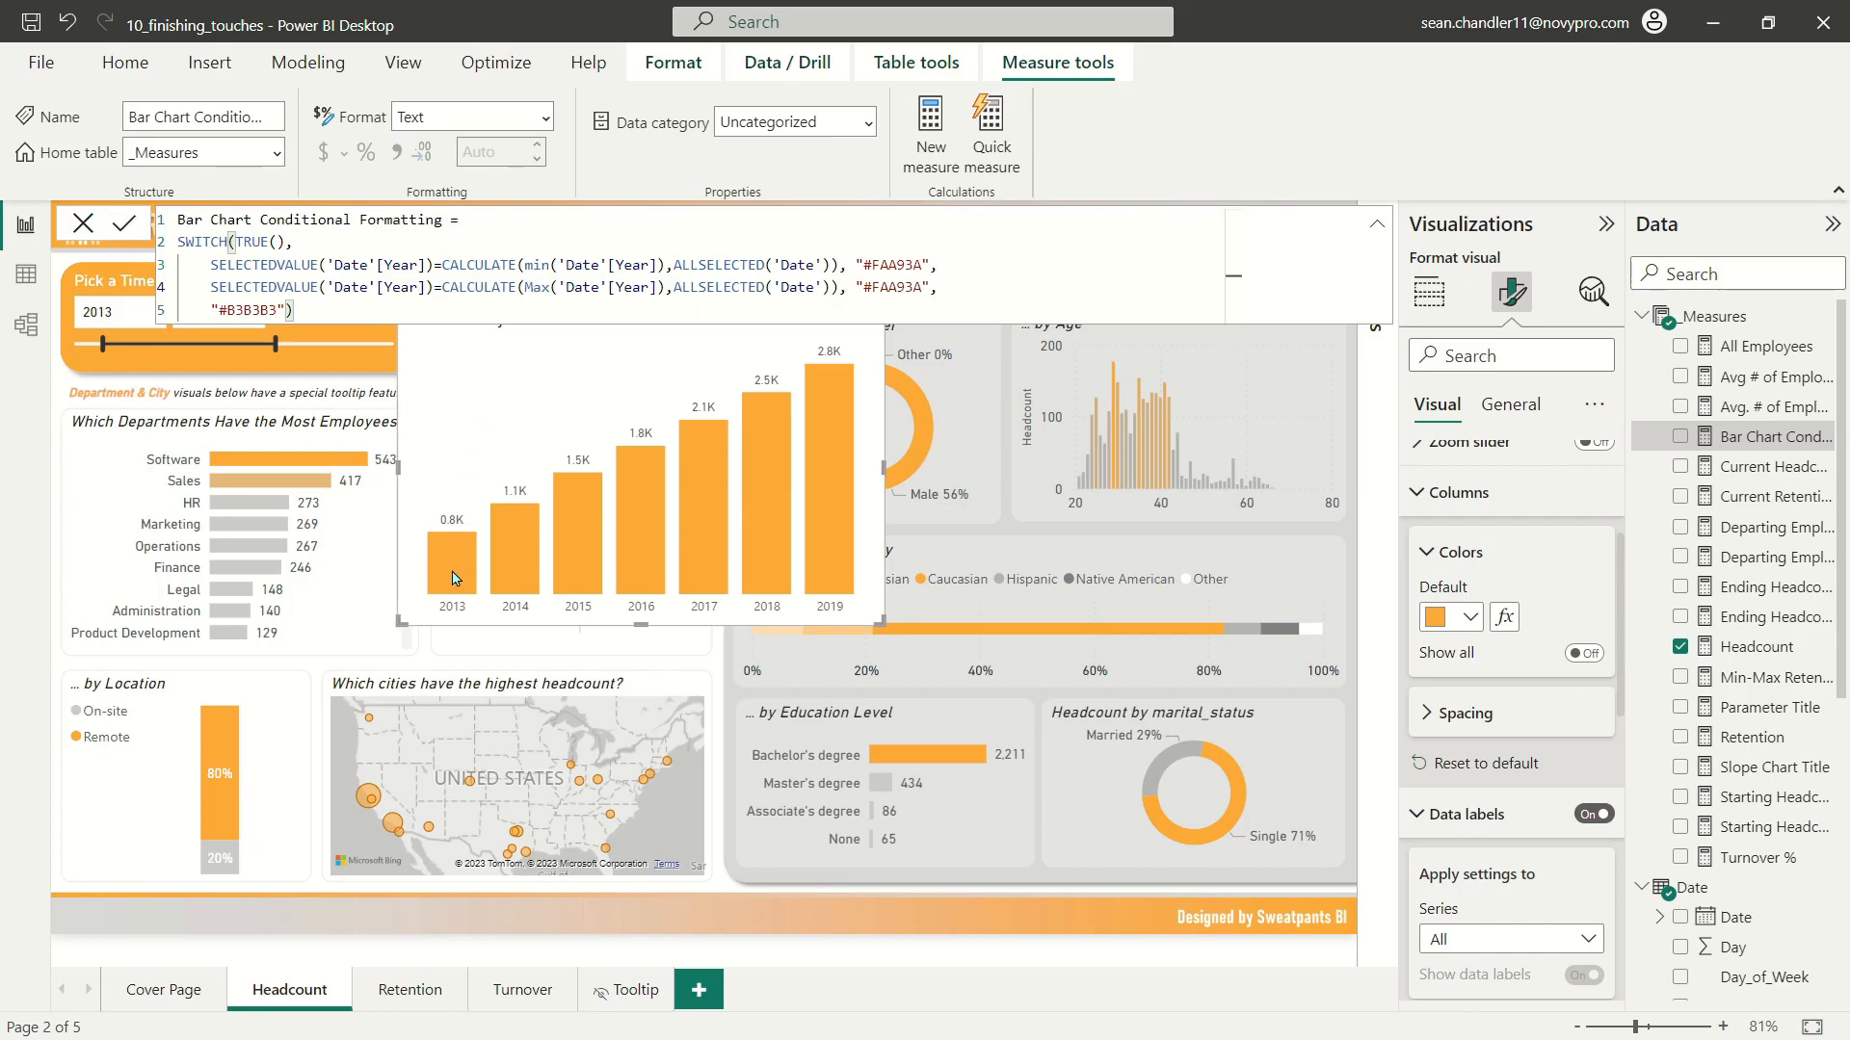
pyautogui.click(1013, 308)
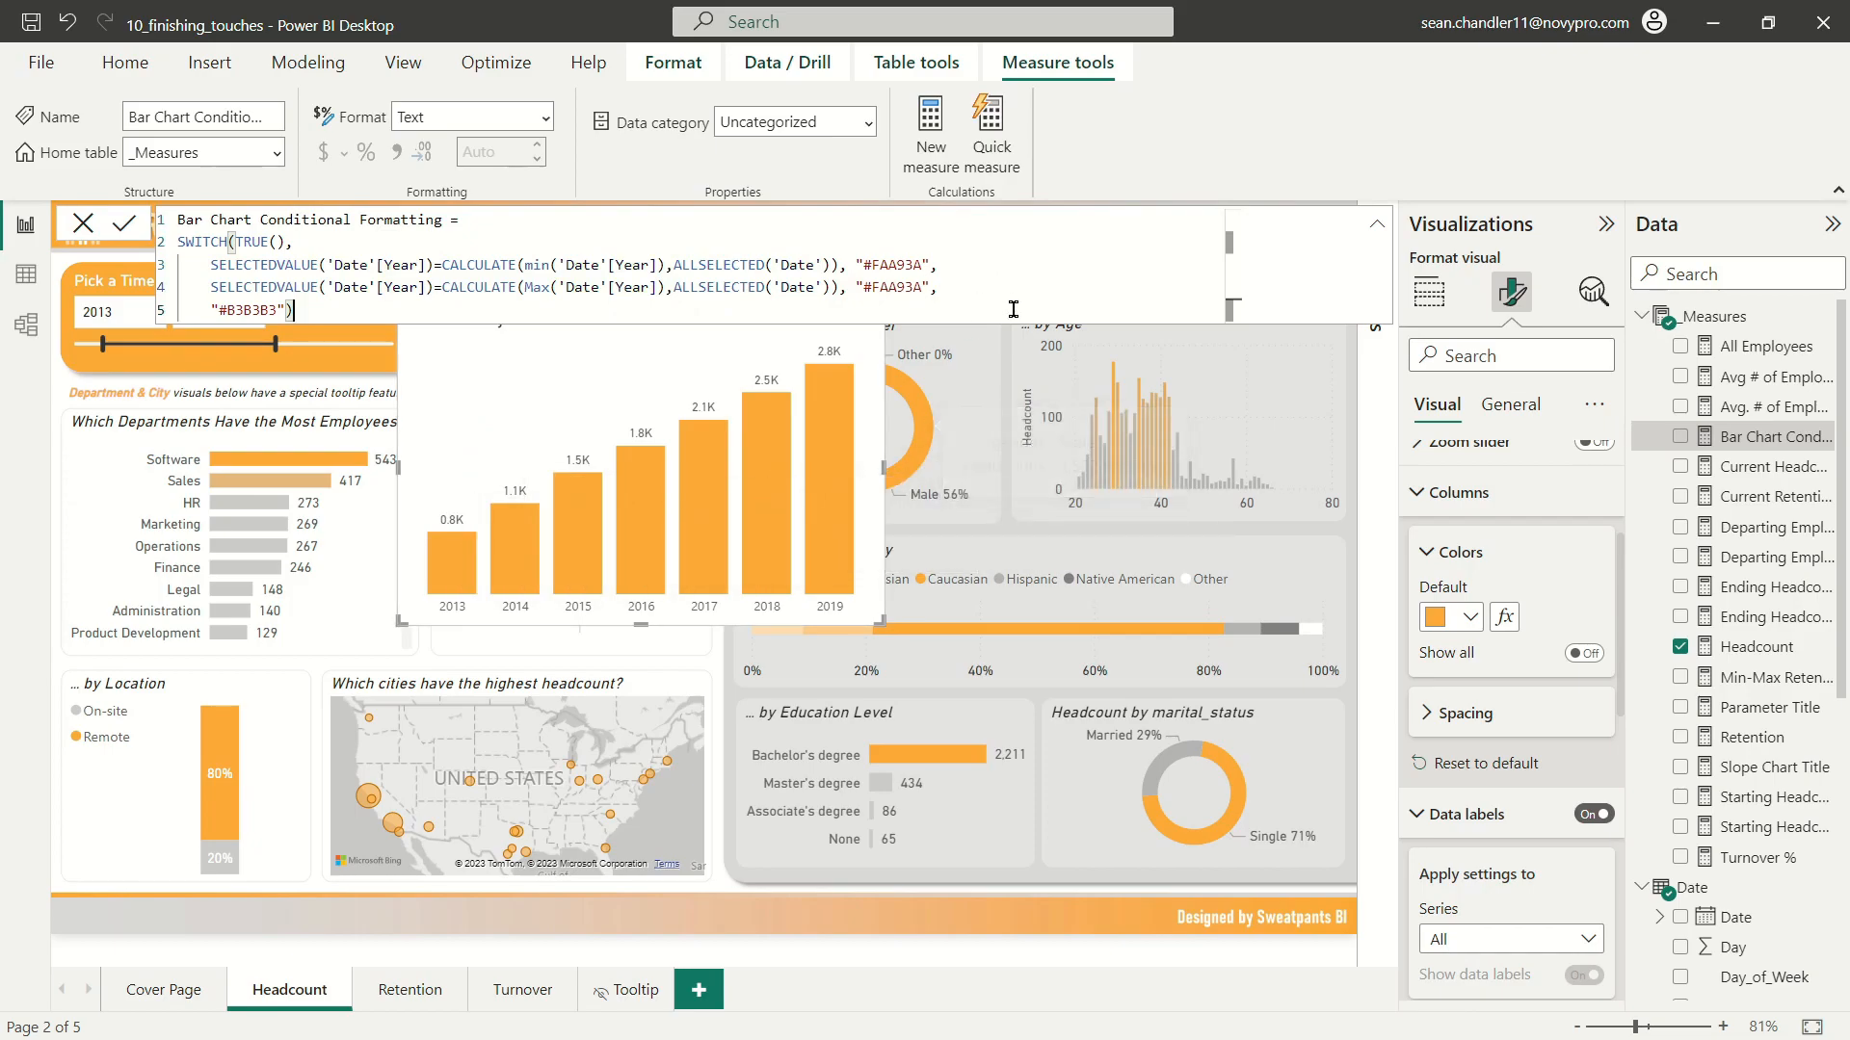
pyautogui.click(1376, 223)
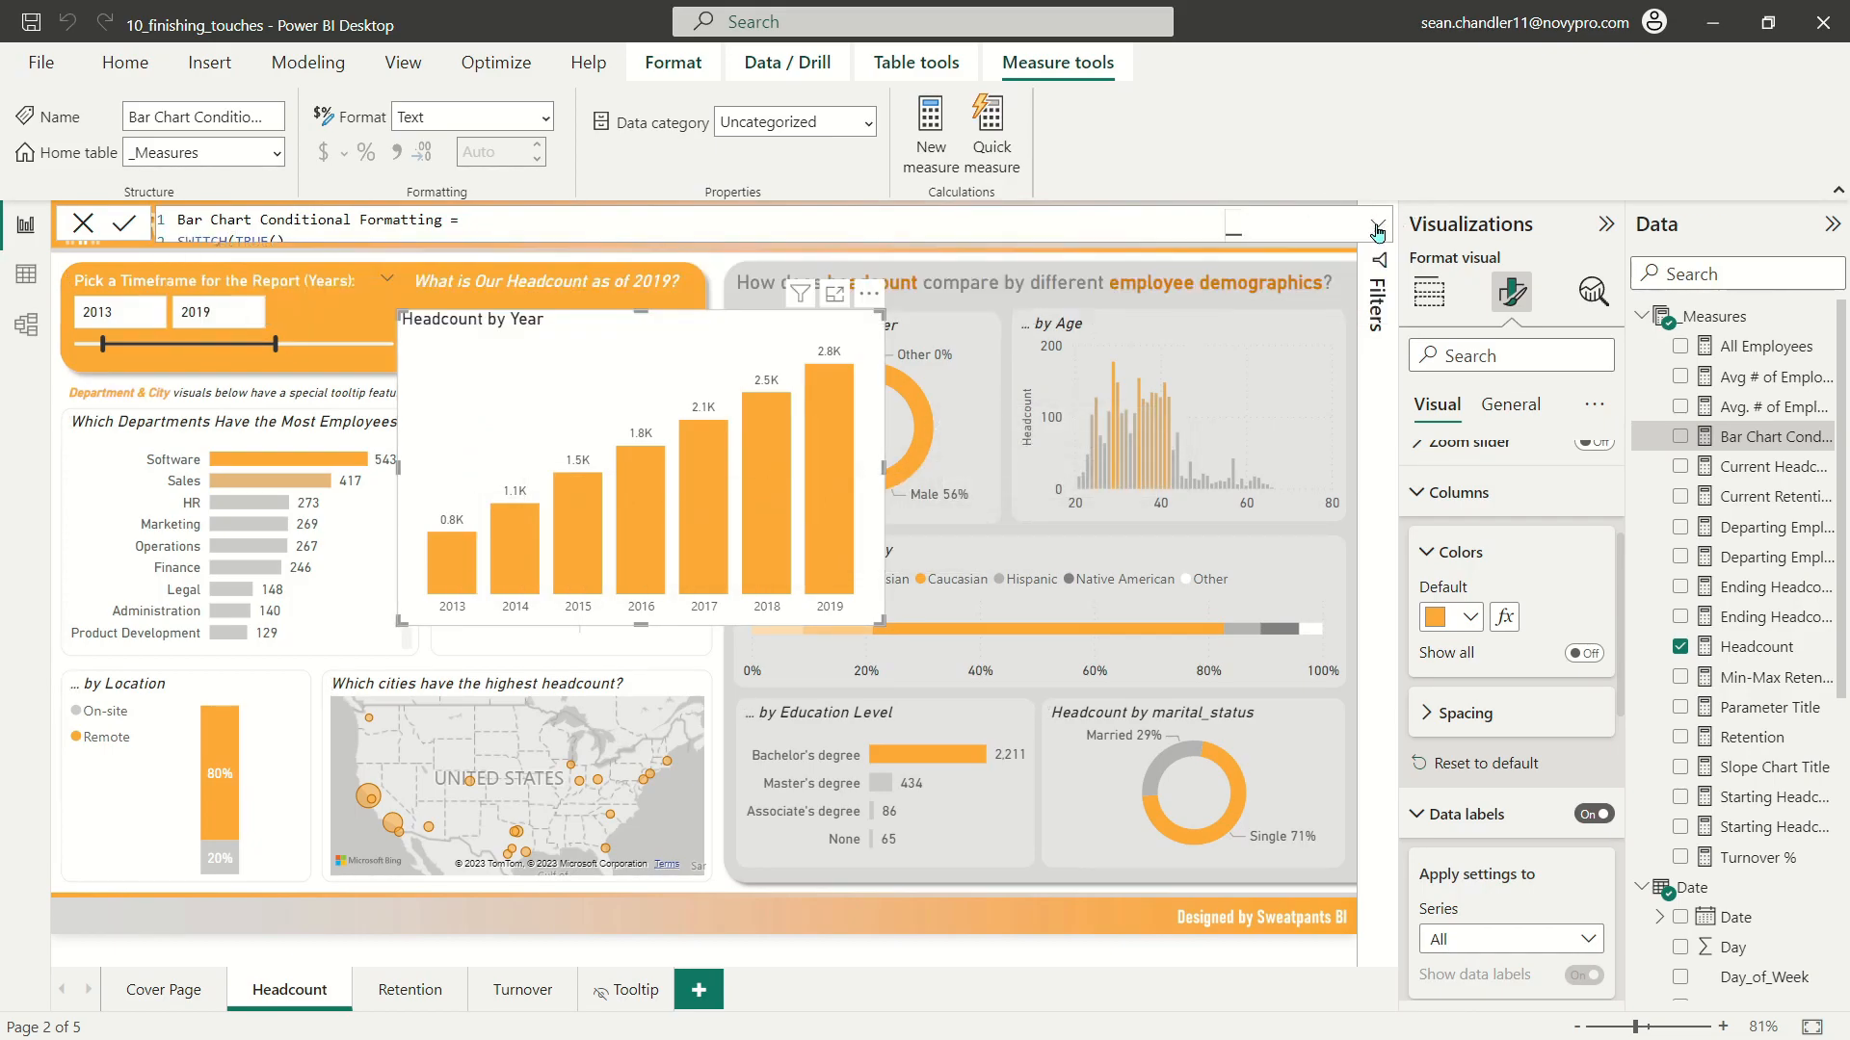
# Step: Conditionally format the chart's column colours by field value, based on the Bar Chart Conditional Formatting measure
pyautogui.click(1454, 617)
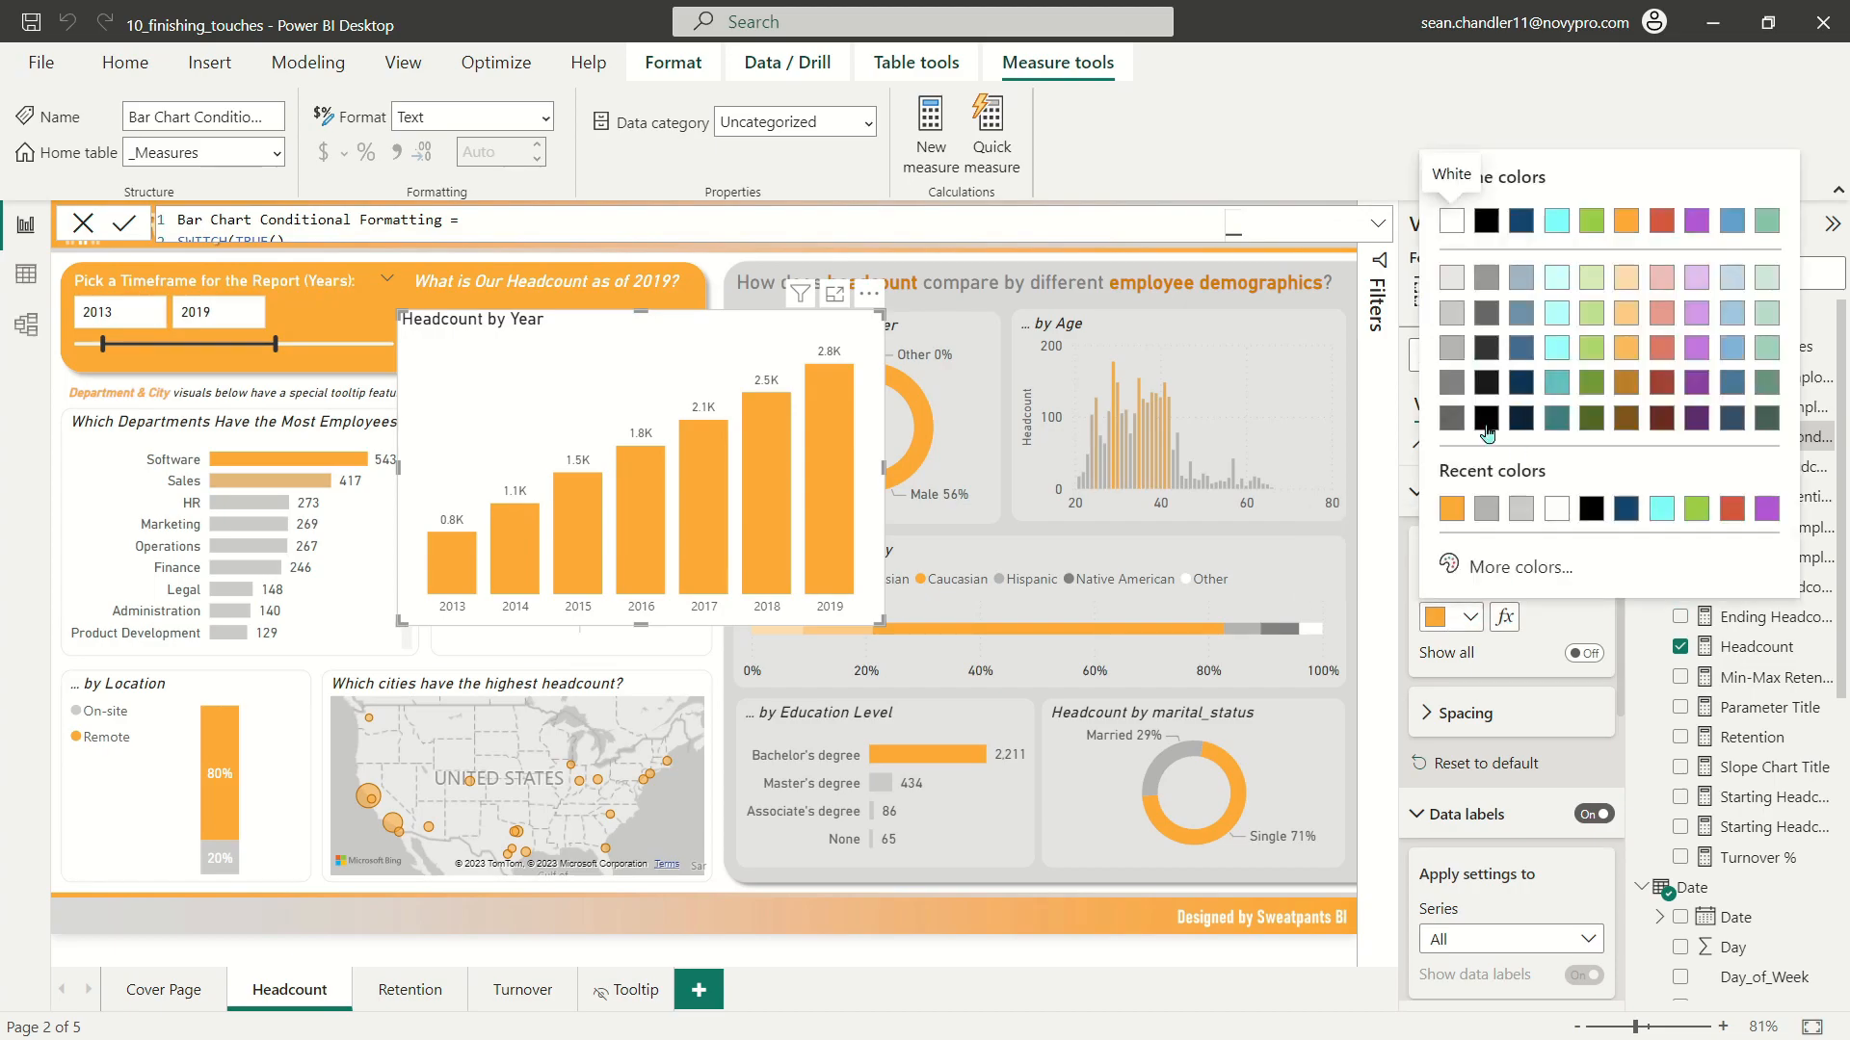
pyautogui.click(1455, 618)
pyautogui.click(1457, 617)
pyautogui.click(1459, 617)
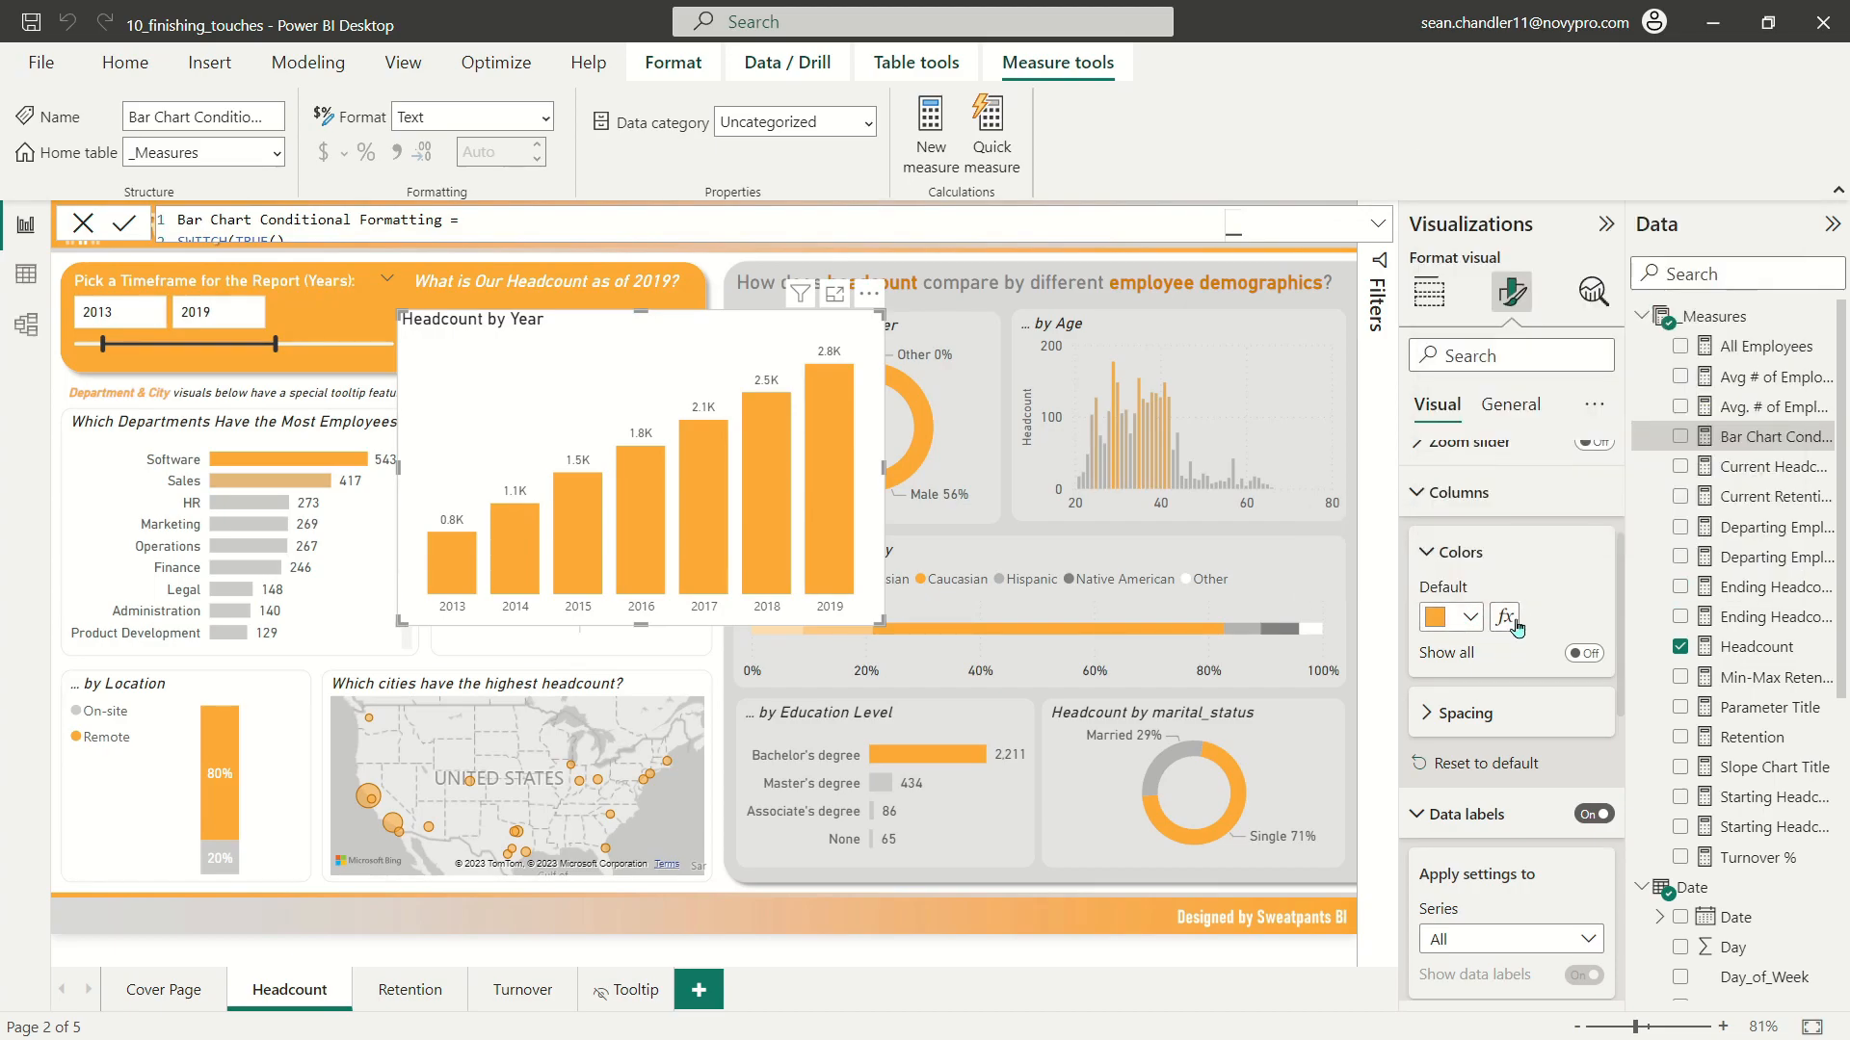
pyautogui.click(1505, 617)
pyautogui.click(433, 241)
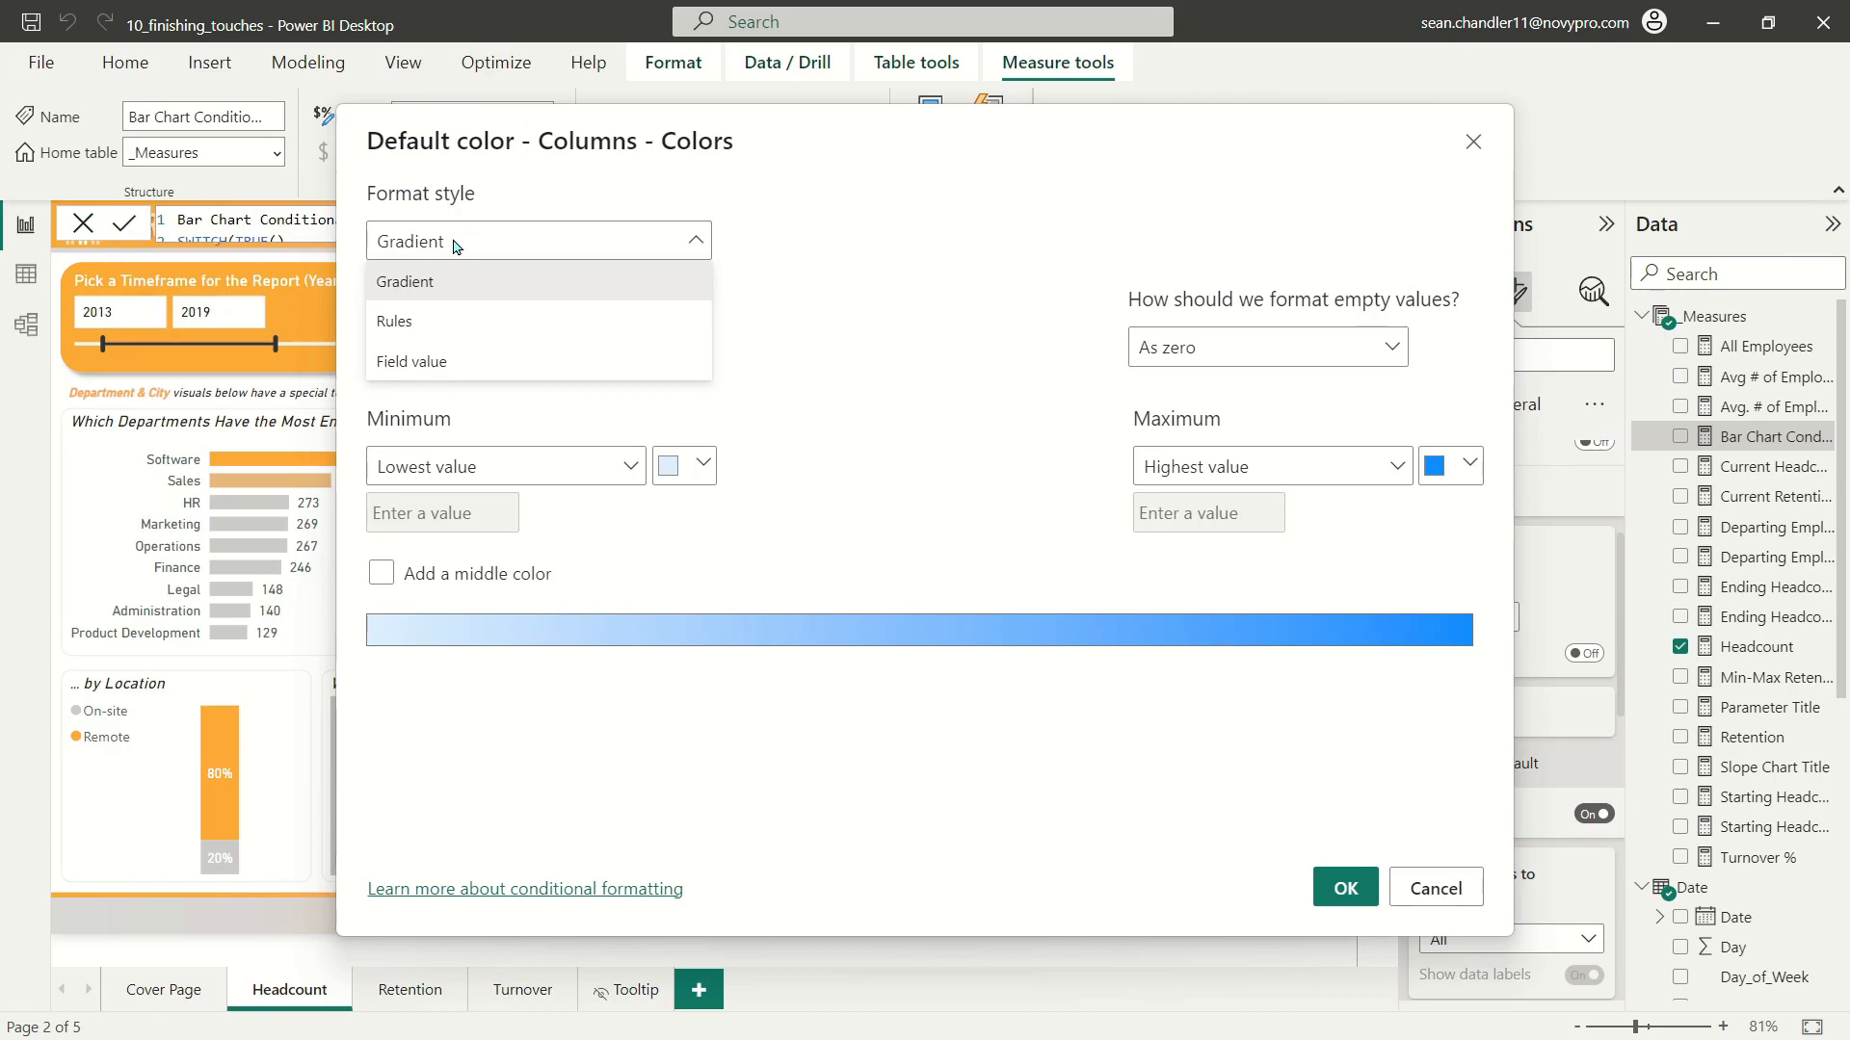
pyautogui.click(420, 360)
pyautogui.click(420, 358)
pyautogui.click(385, 436)
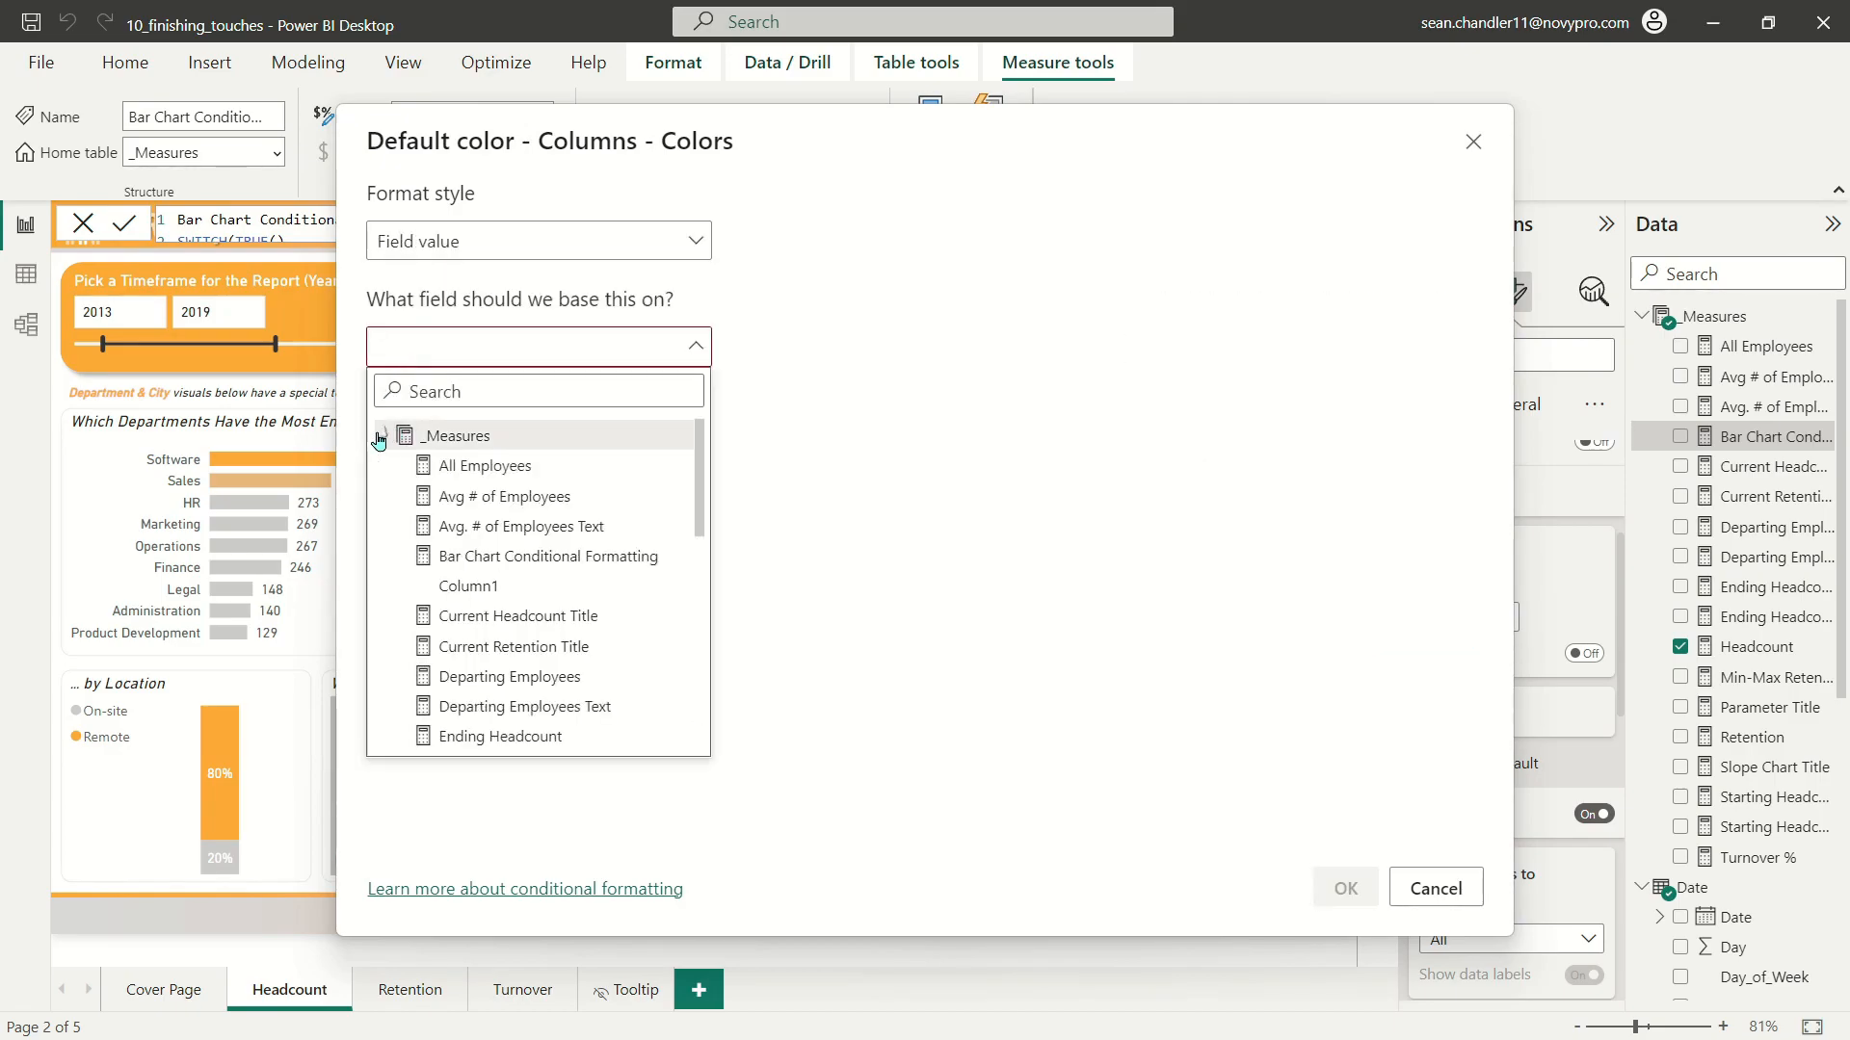
pyautogui.click(508, 564)
pyautogui.click(1346, 888)
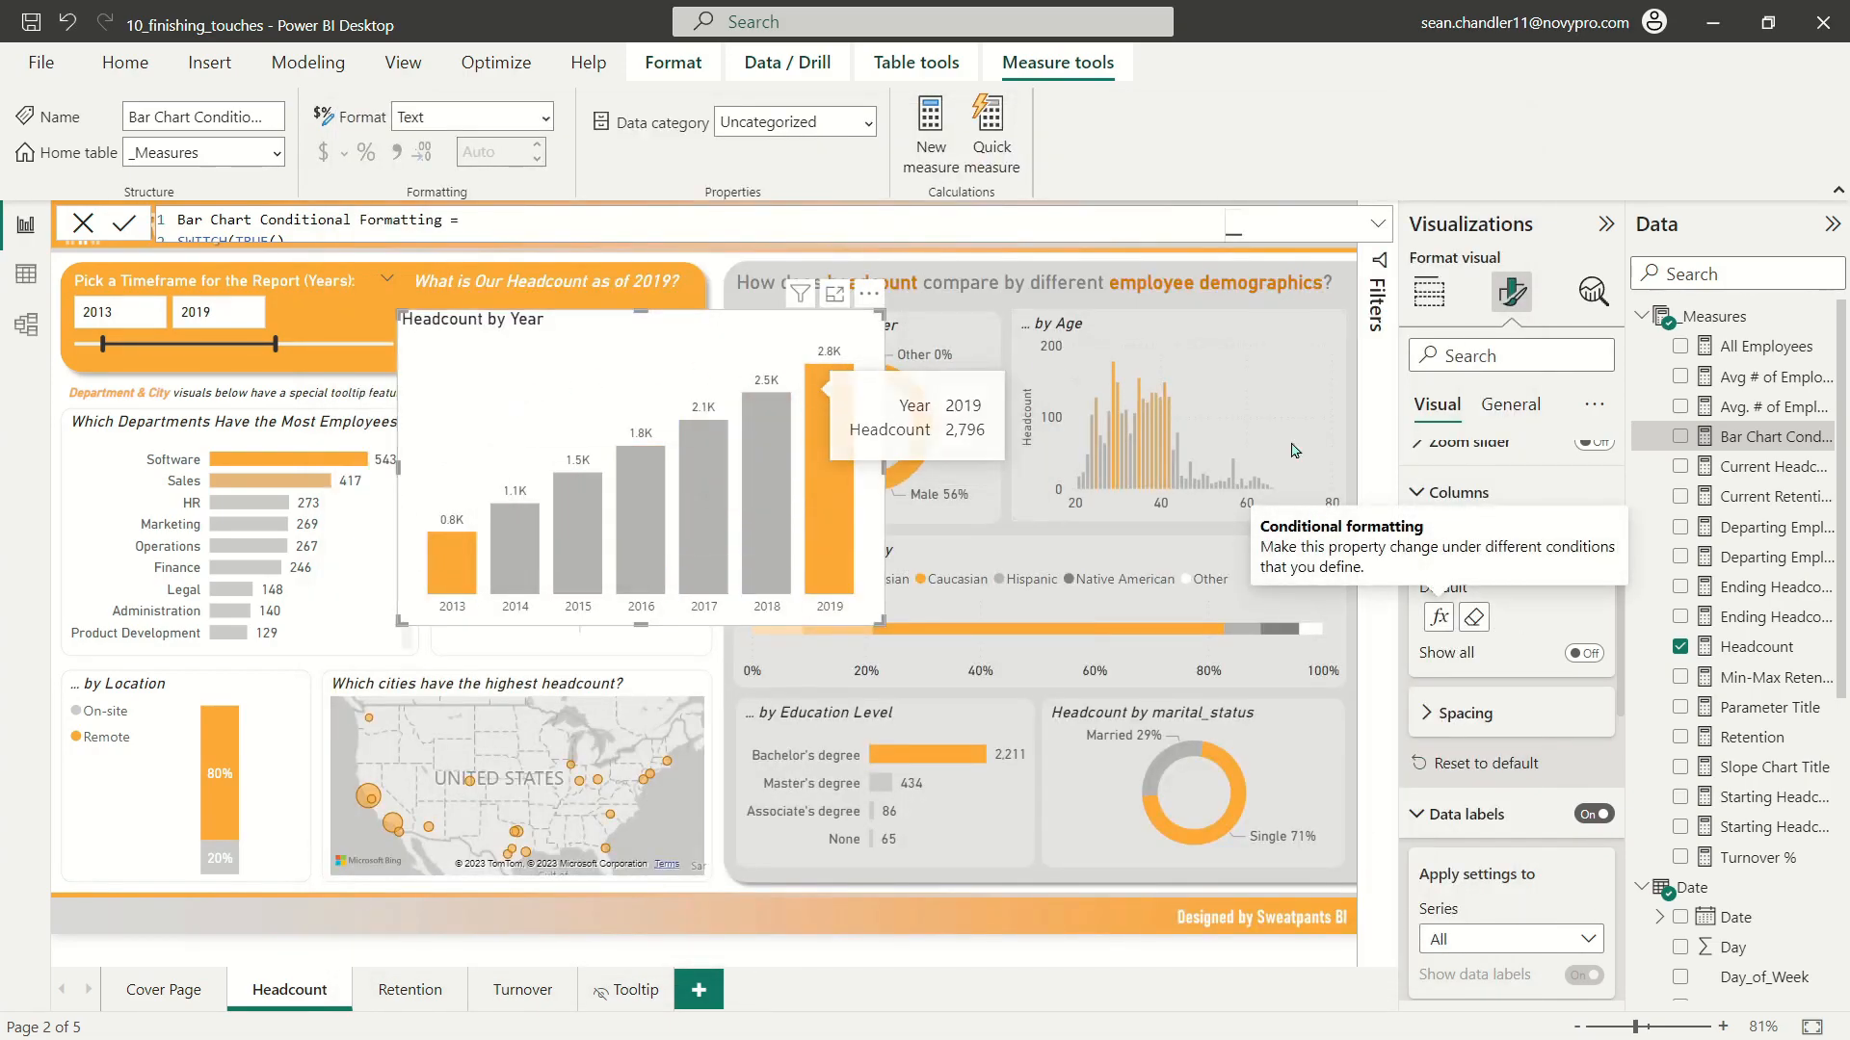
# Step: Set the display units of the chart's data labels to None
pyautogui.click(1450, 492)
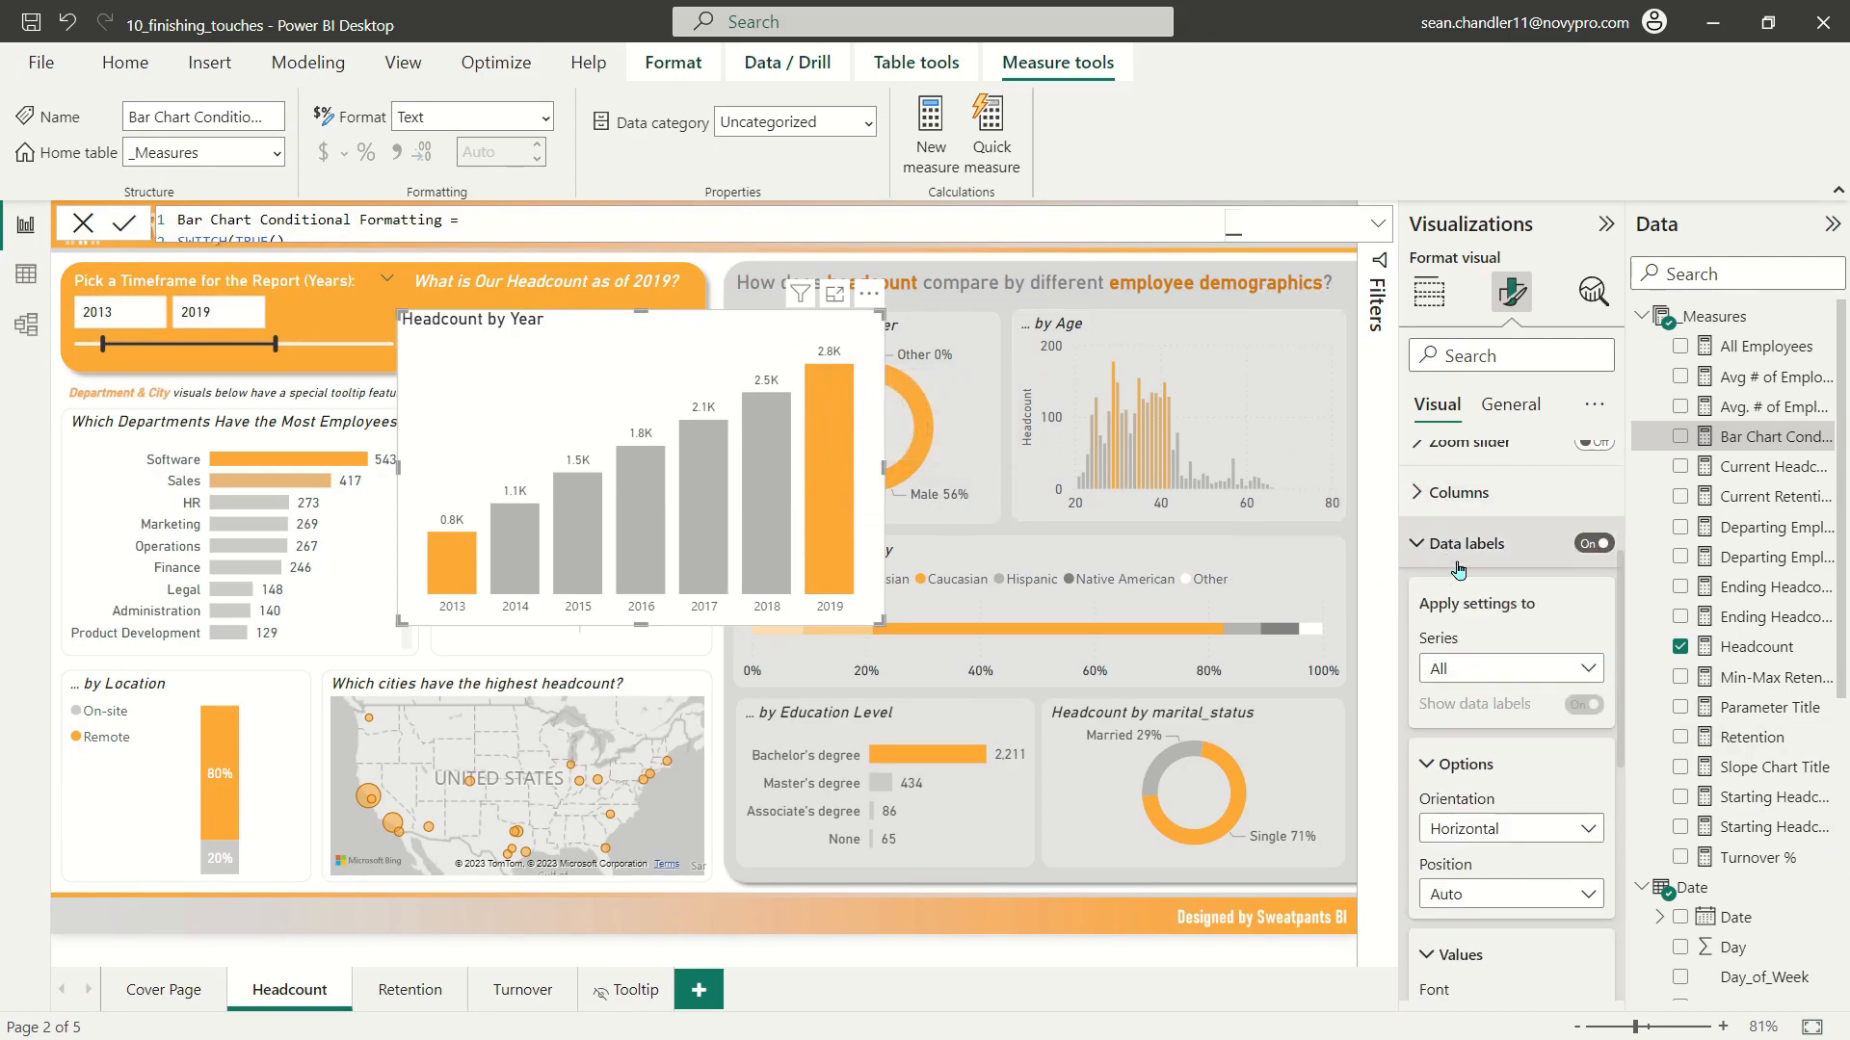
pyautogui.scroll(-3, 1459, 571)
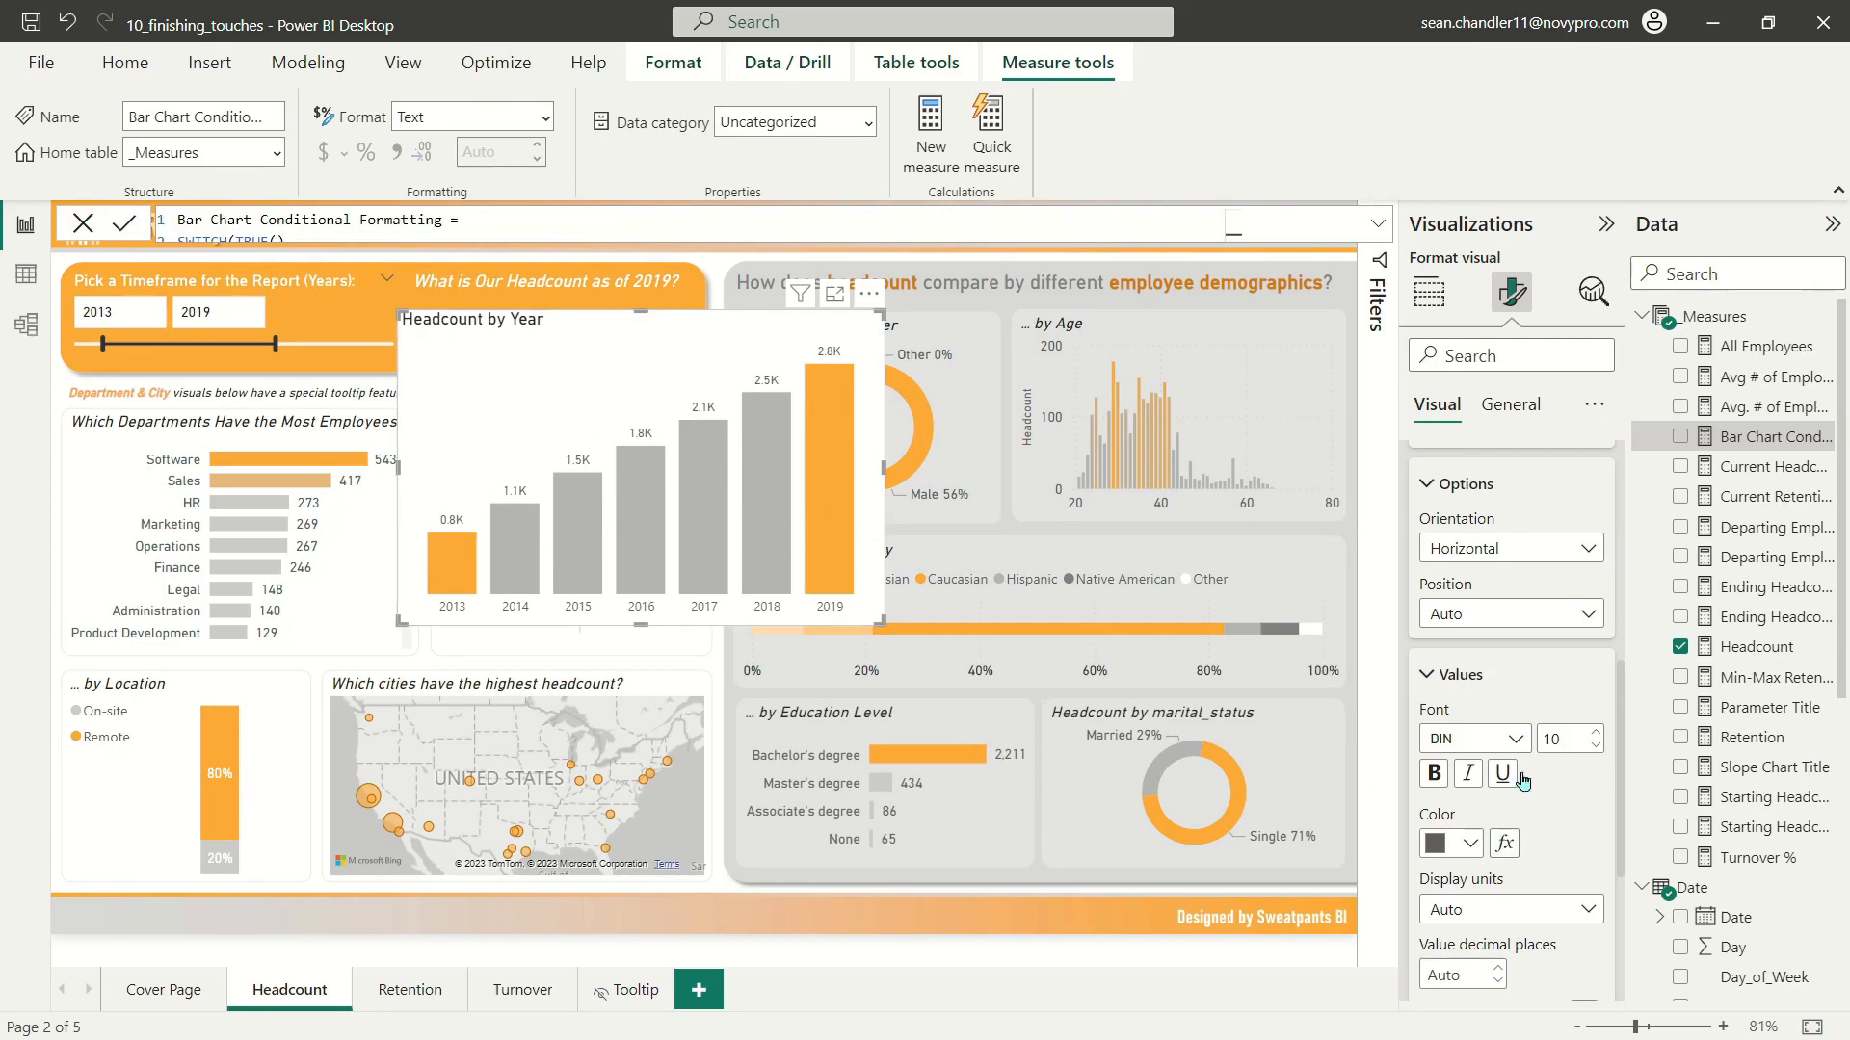
pyautogui.scroll(-3, 1519, 821)
pyautogui.scroll(-1, 1520, 820)
pyautogui.click(1511, 629)
pyautogui.click(1450, 691)
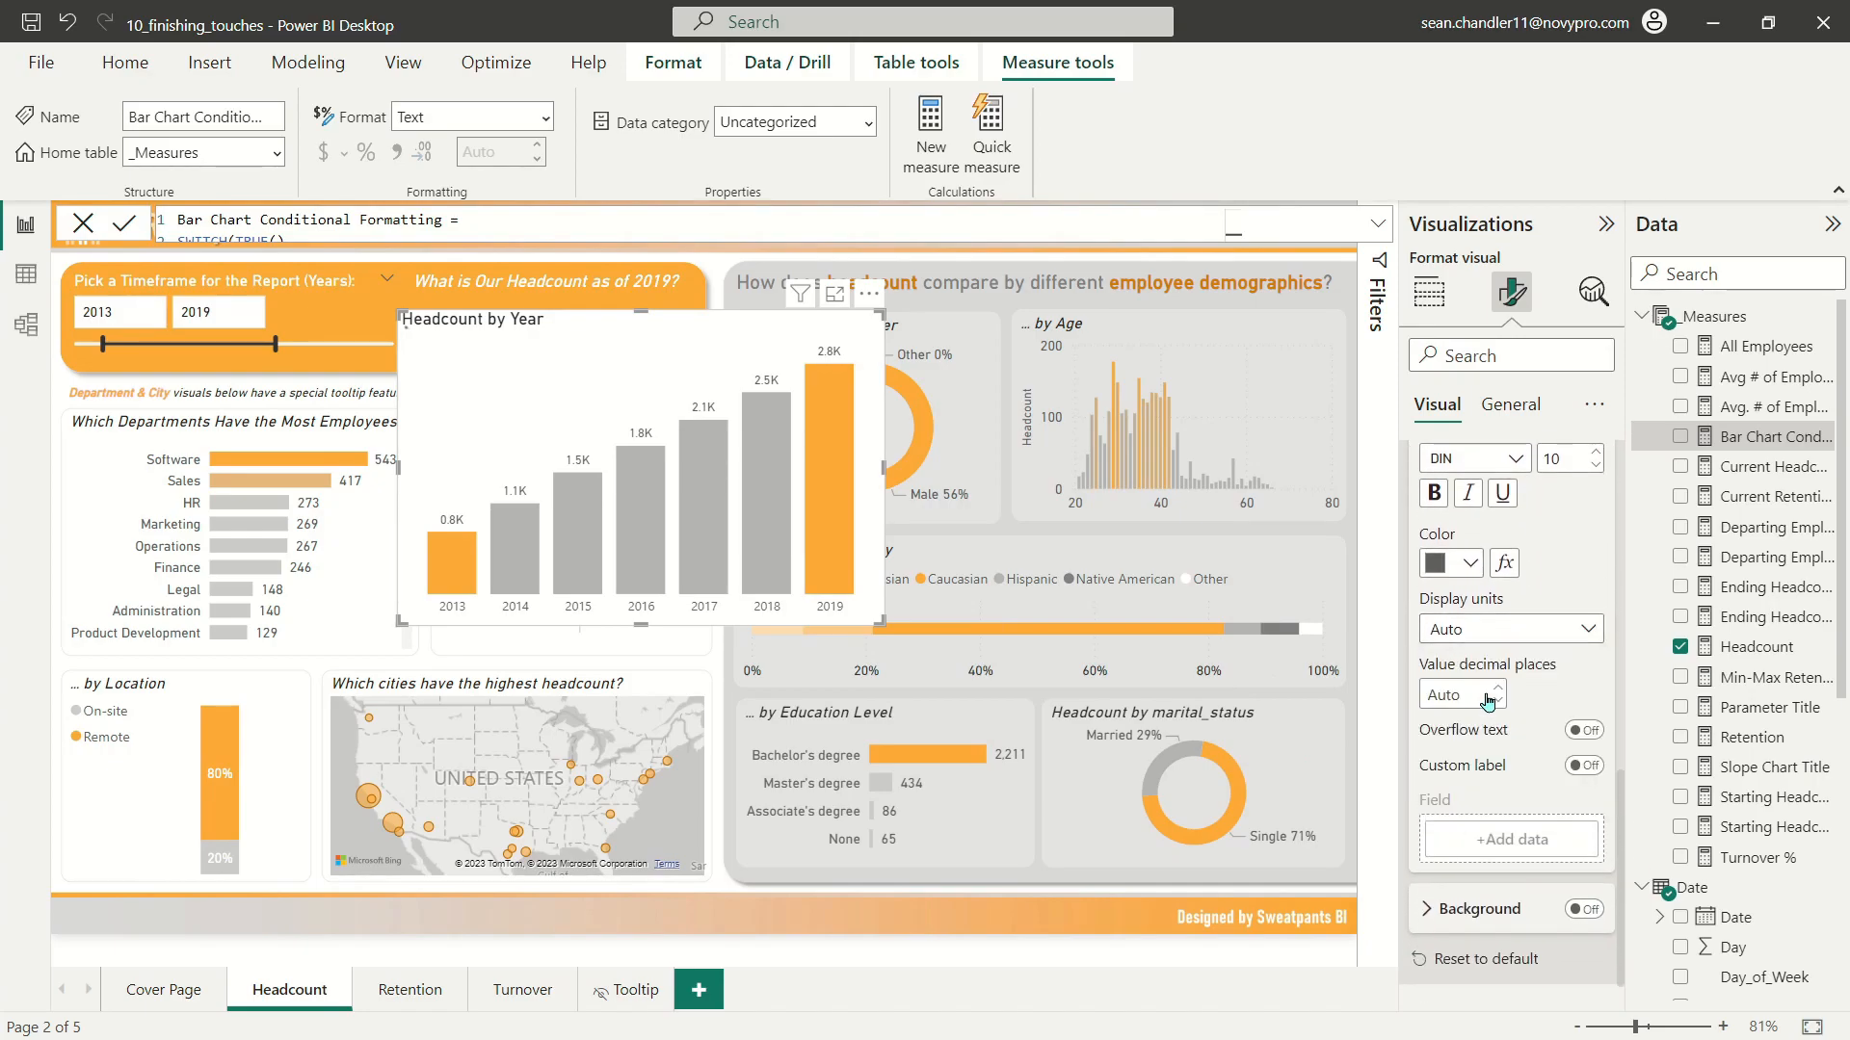
# Step: Increase the data label font size to 12 and allow overflow text
pyautogui.click(1596, 454)
pyautogui.click(1596, 453)
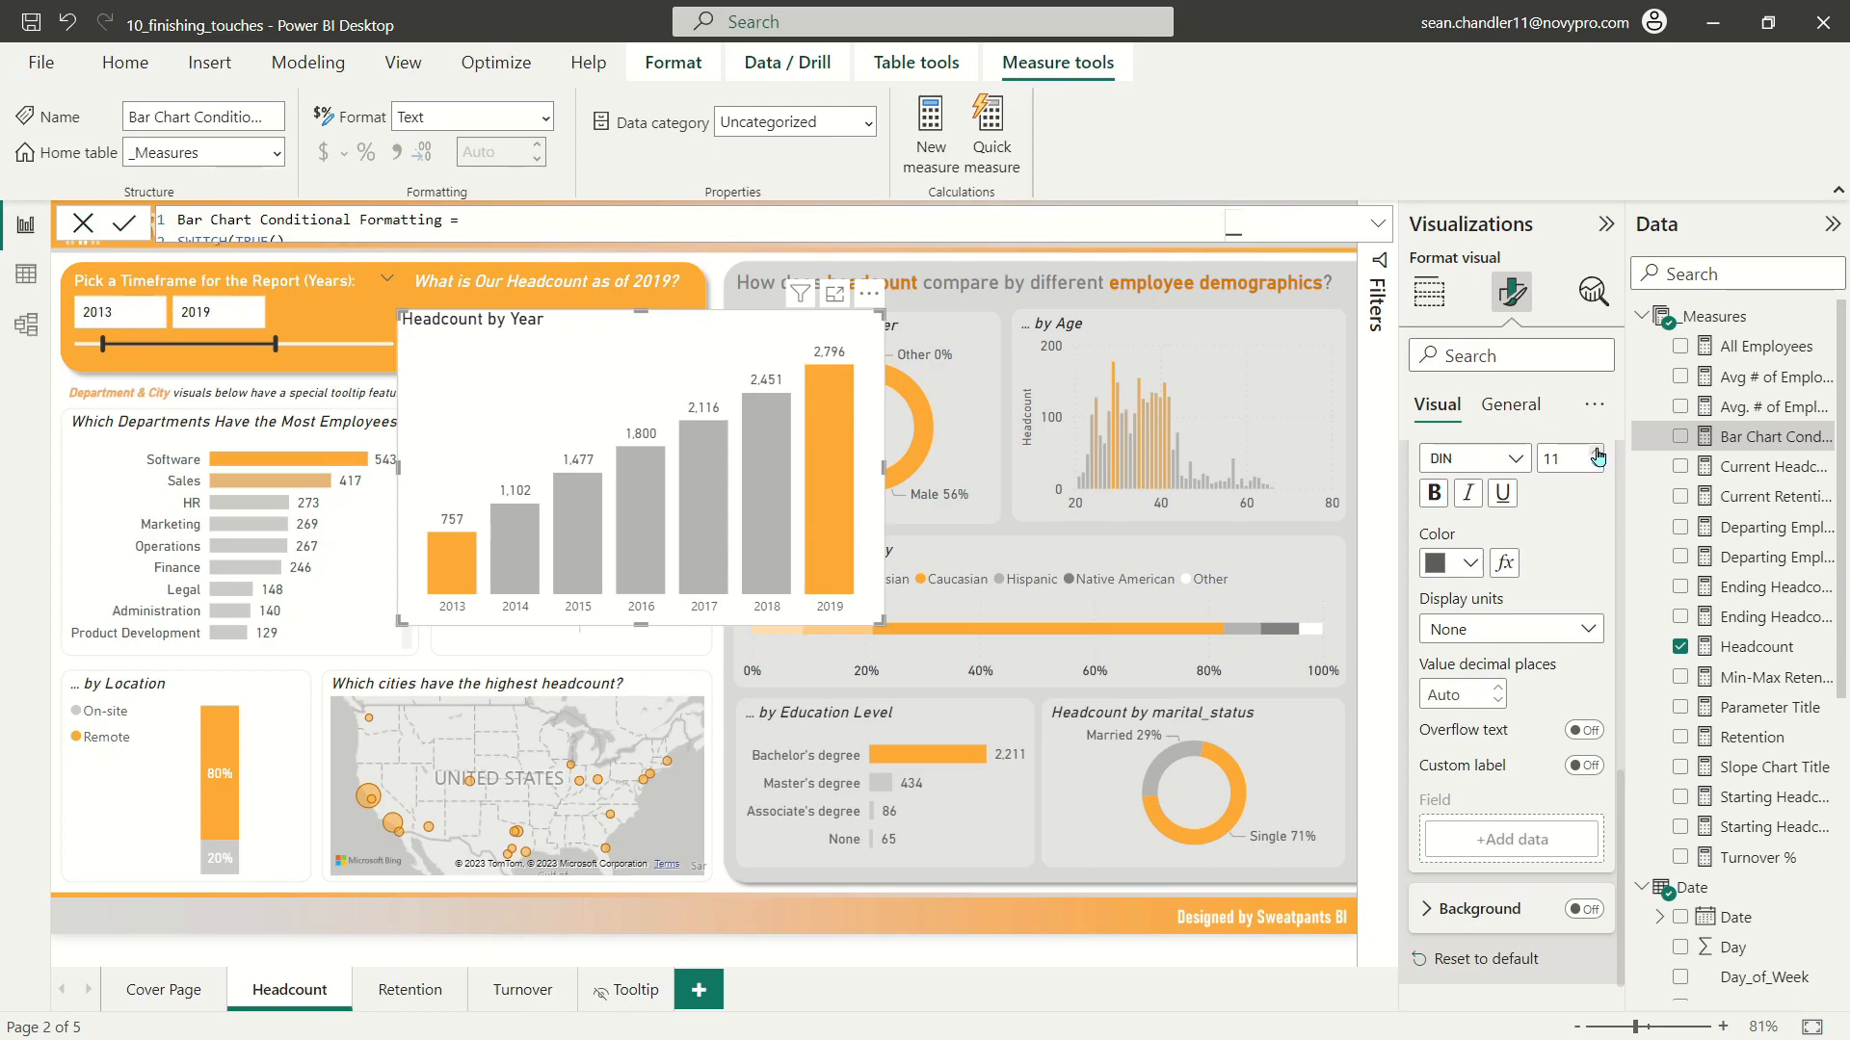
pyautogui.click(1584, 732)
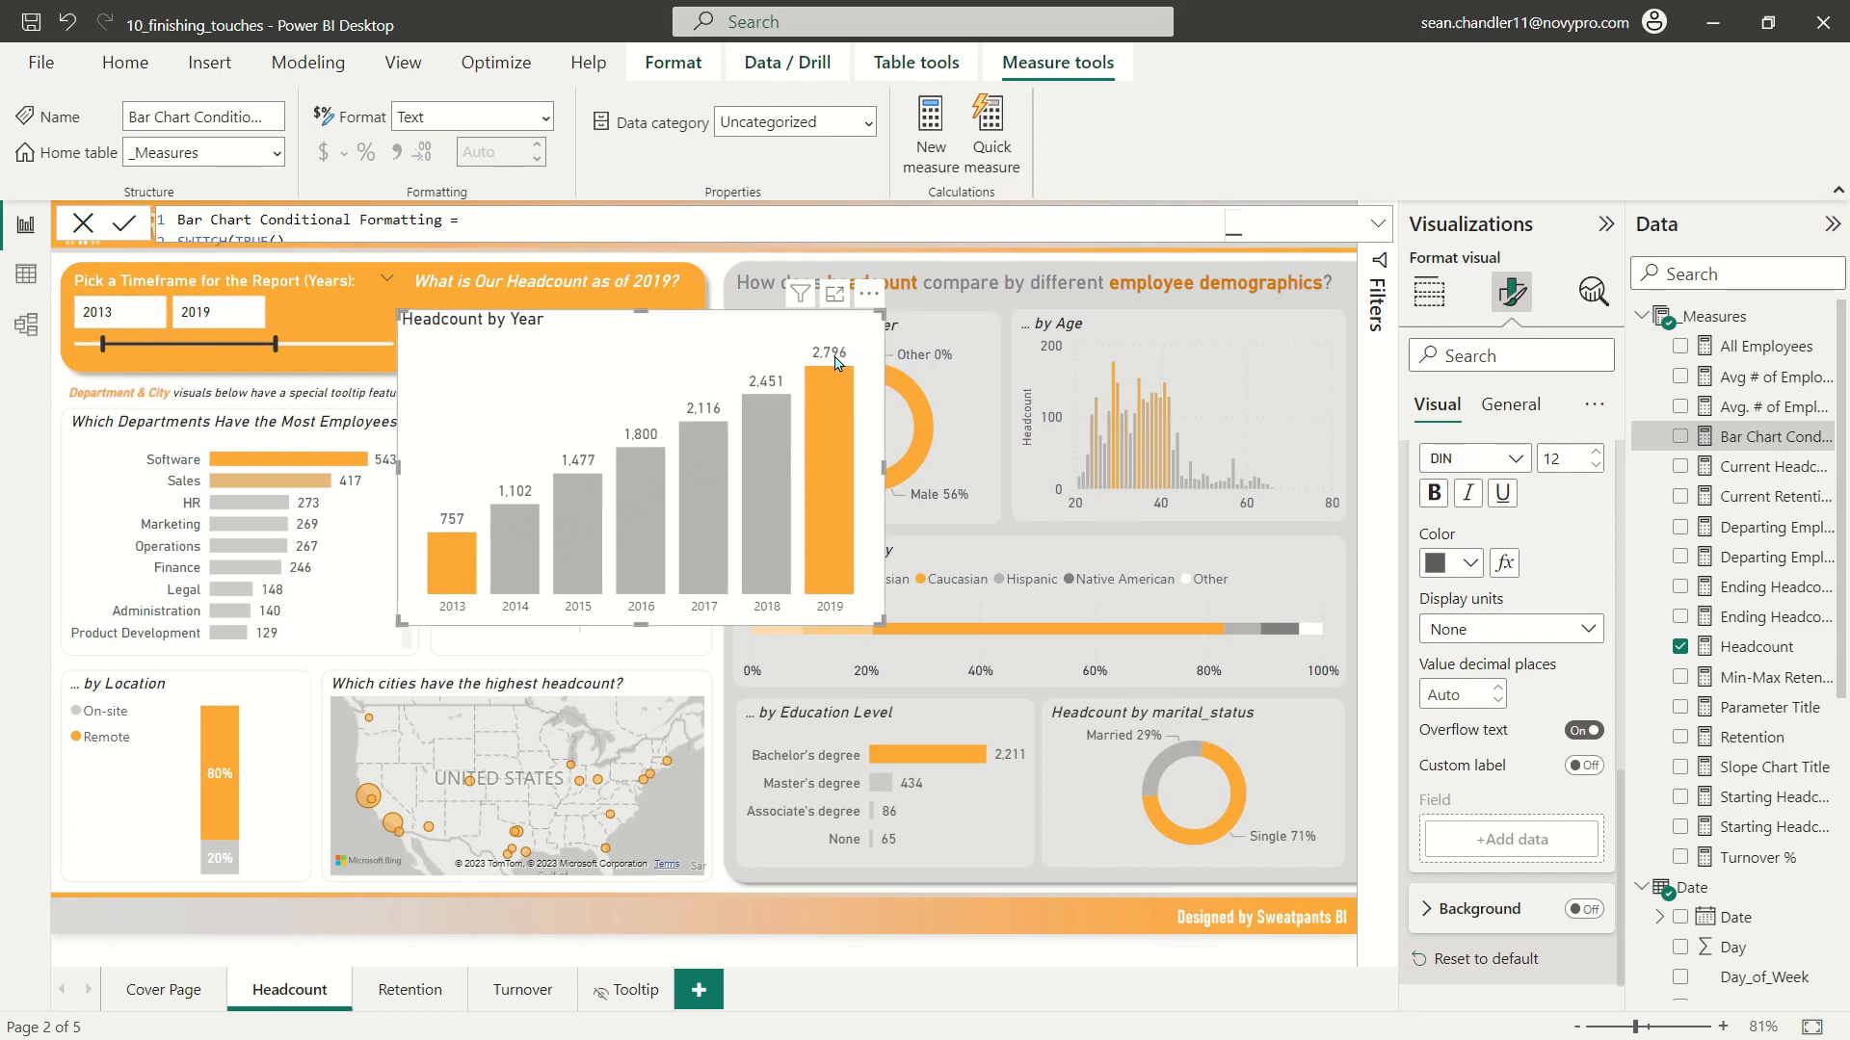
# Step: Set the inner padding between the columns to 40 px and make the chart slightly narrower
pyautogui.scroll(-1, 1484, 674)
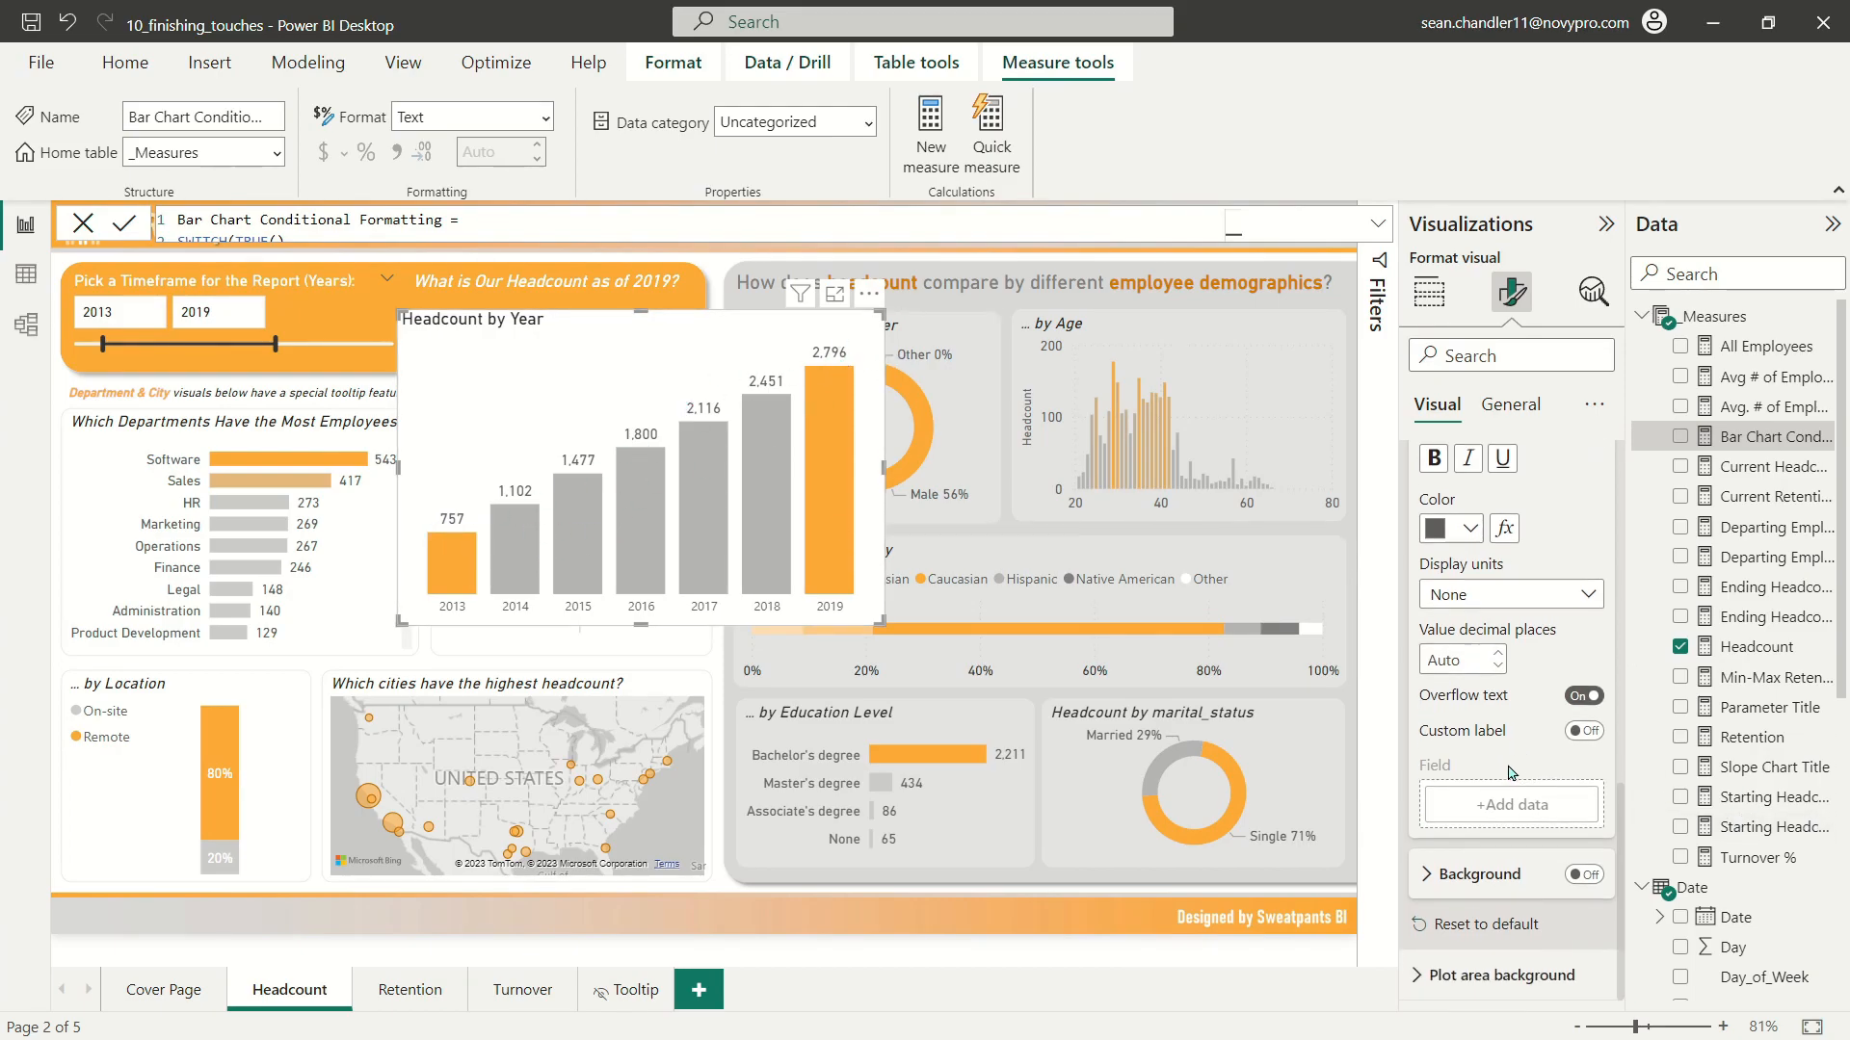
pyautogui.scroll(3, 1442, 607)
pyautogui.scroll(6, 1442, 607)
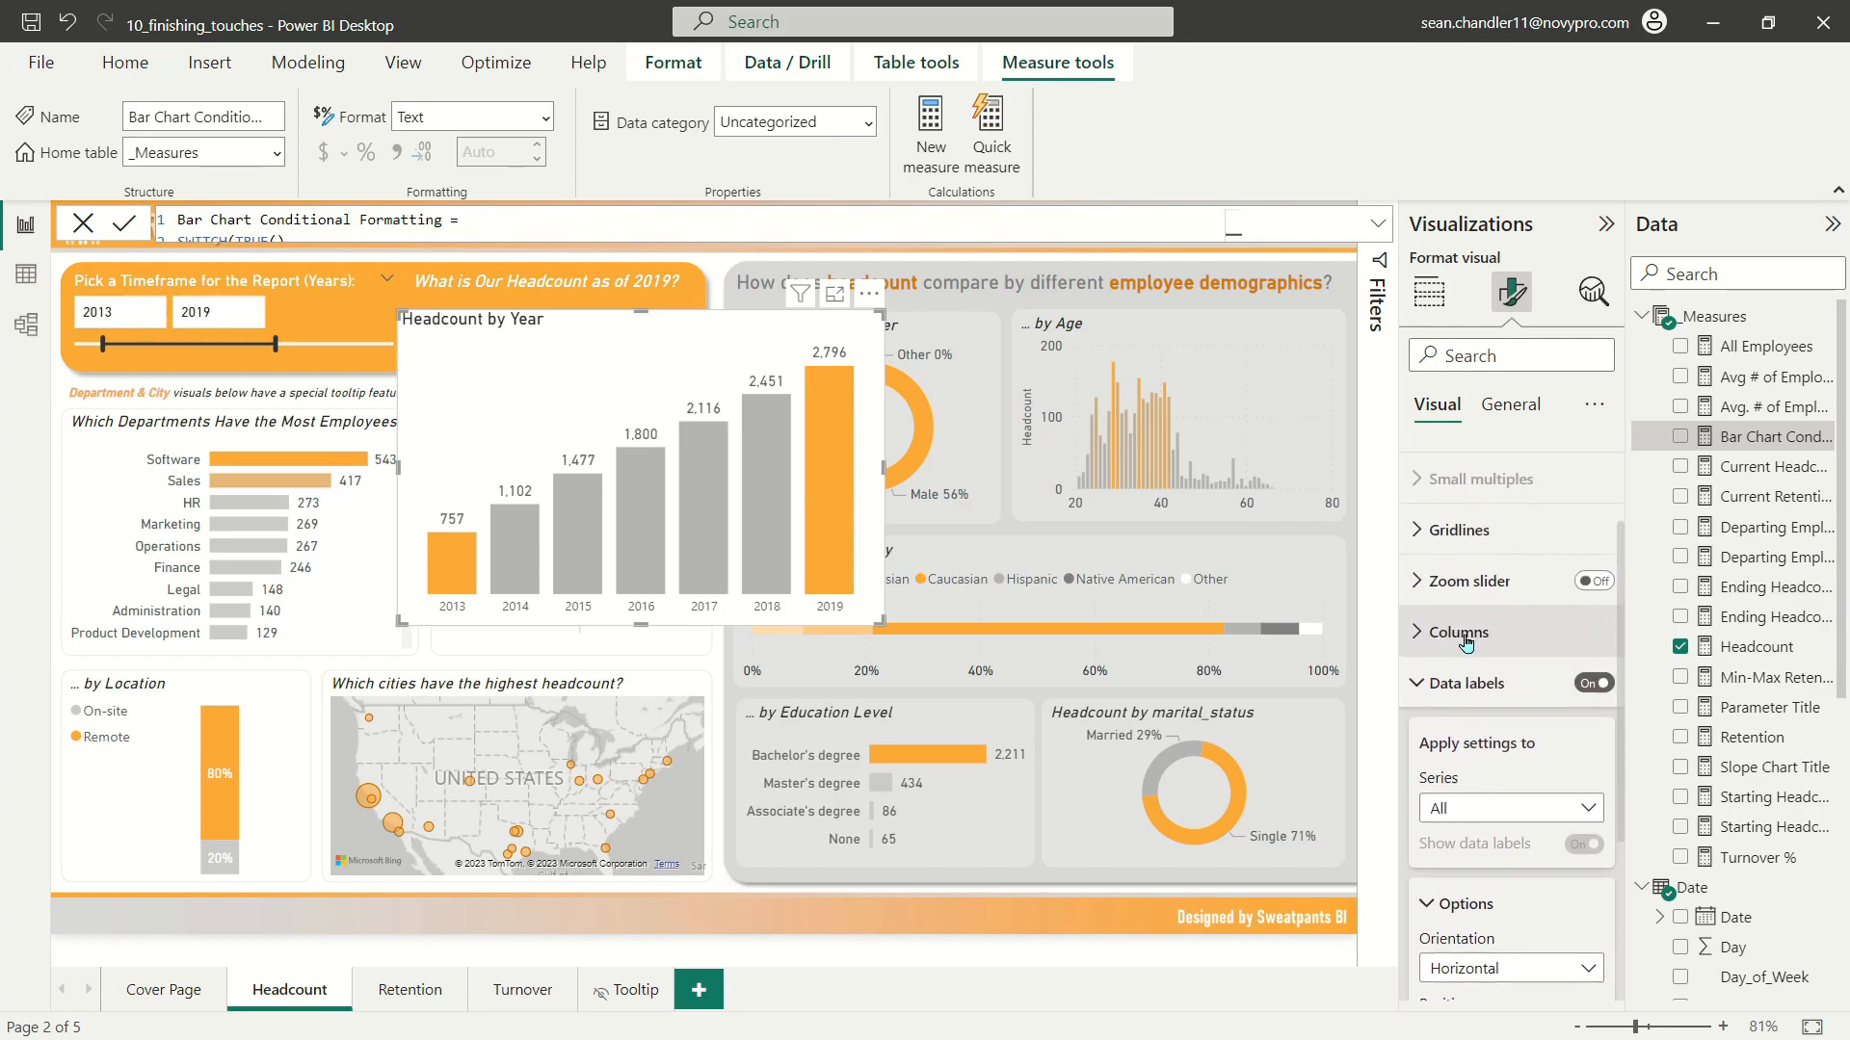
pyautogui.click(1466, 867)
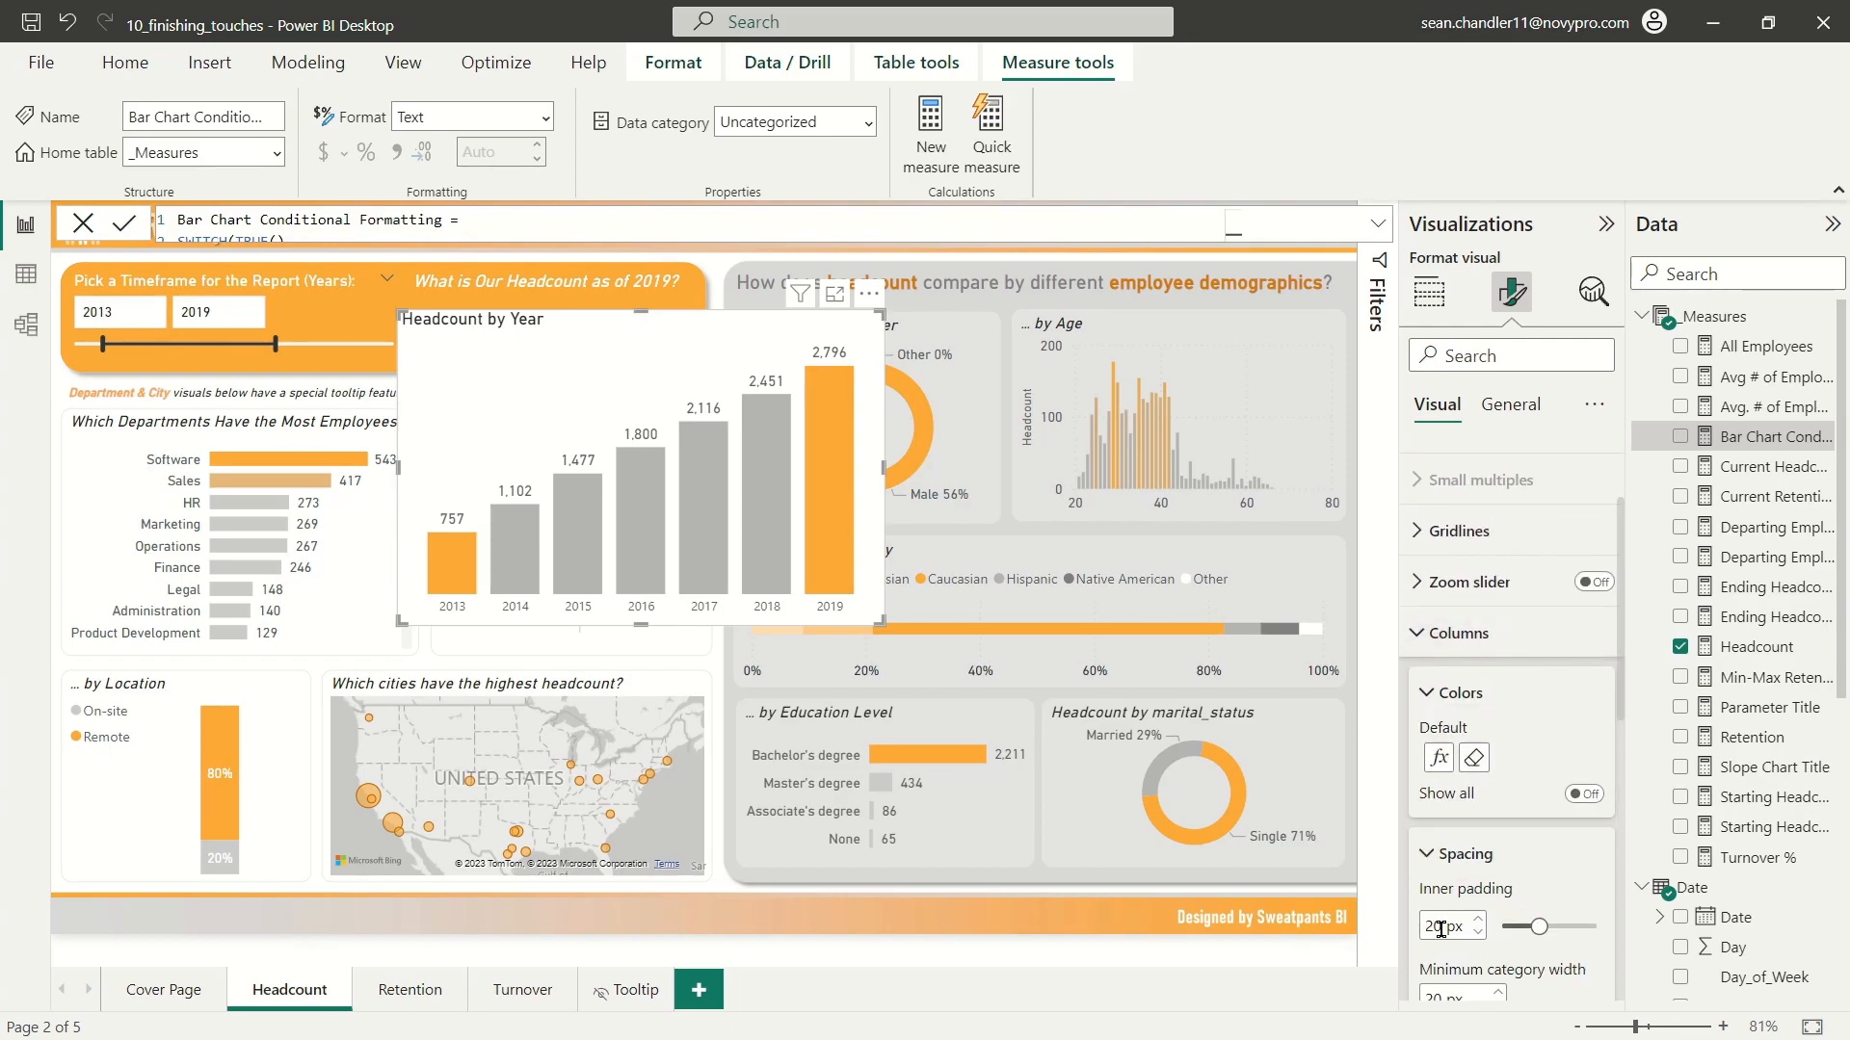
pyautogui.write('40')
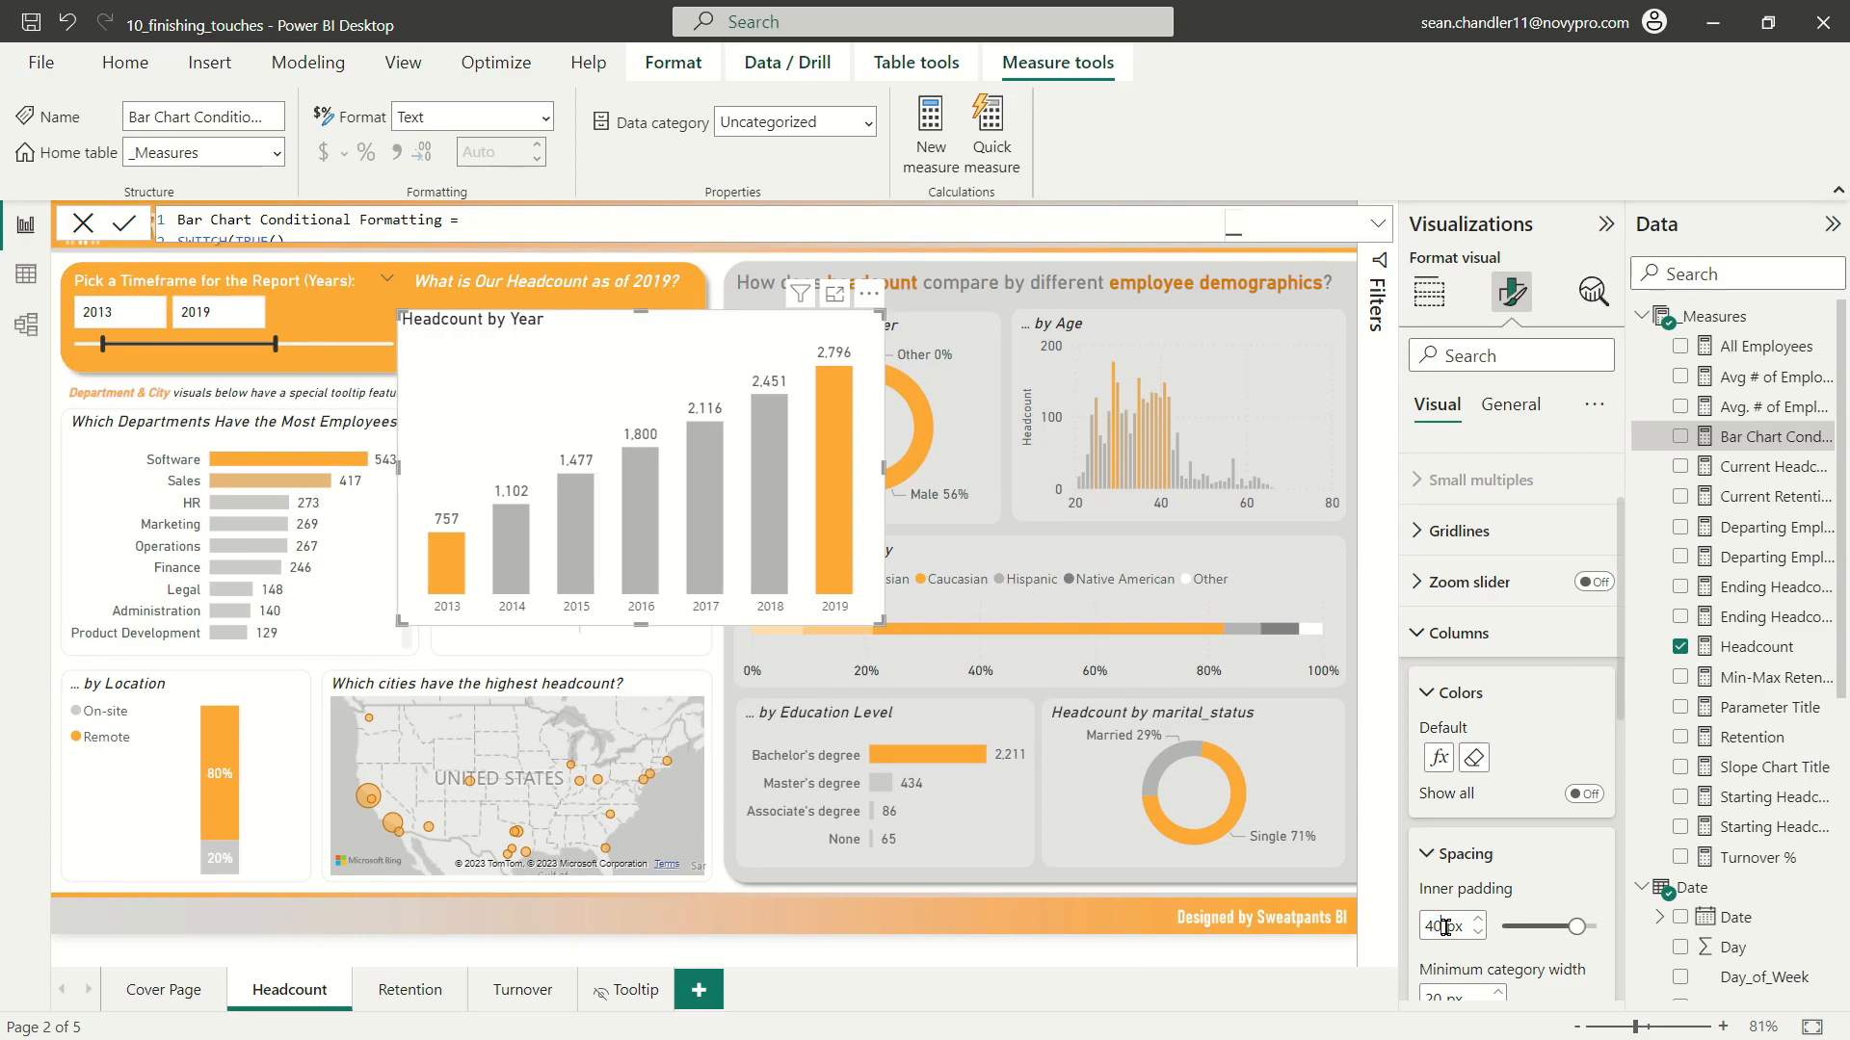
pyautogui.moveTo(874, 624); pyautogui.dragTo(865, 619)
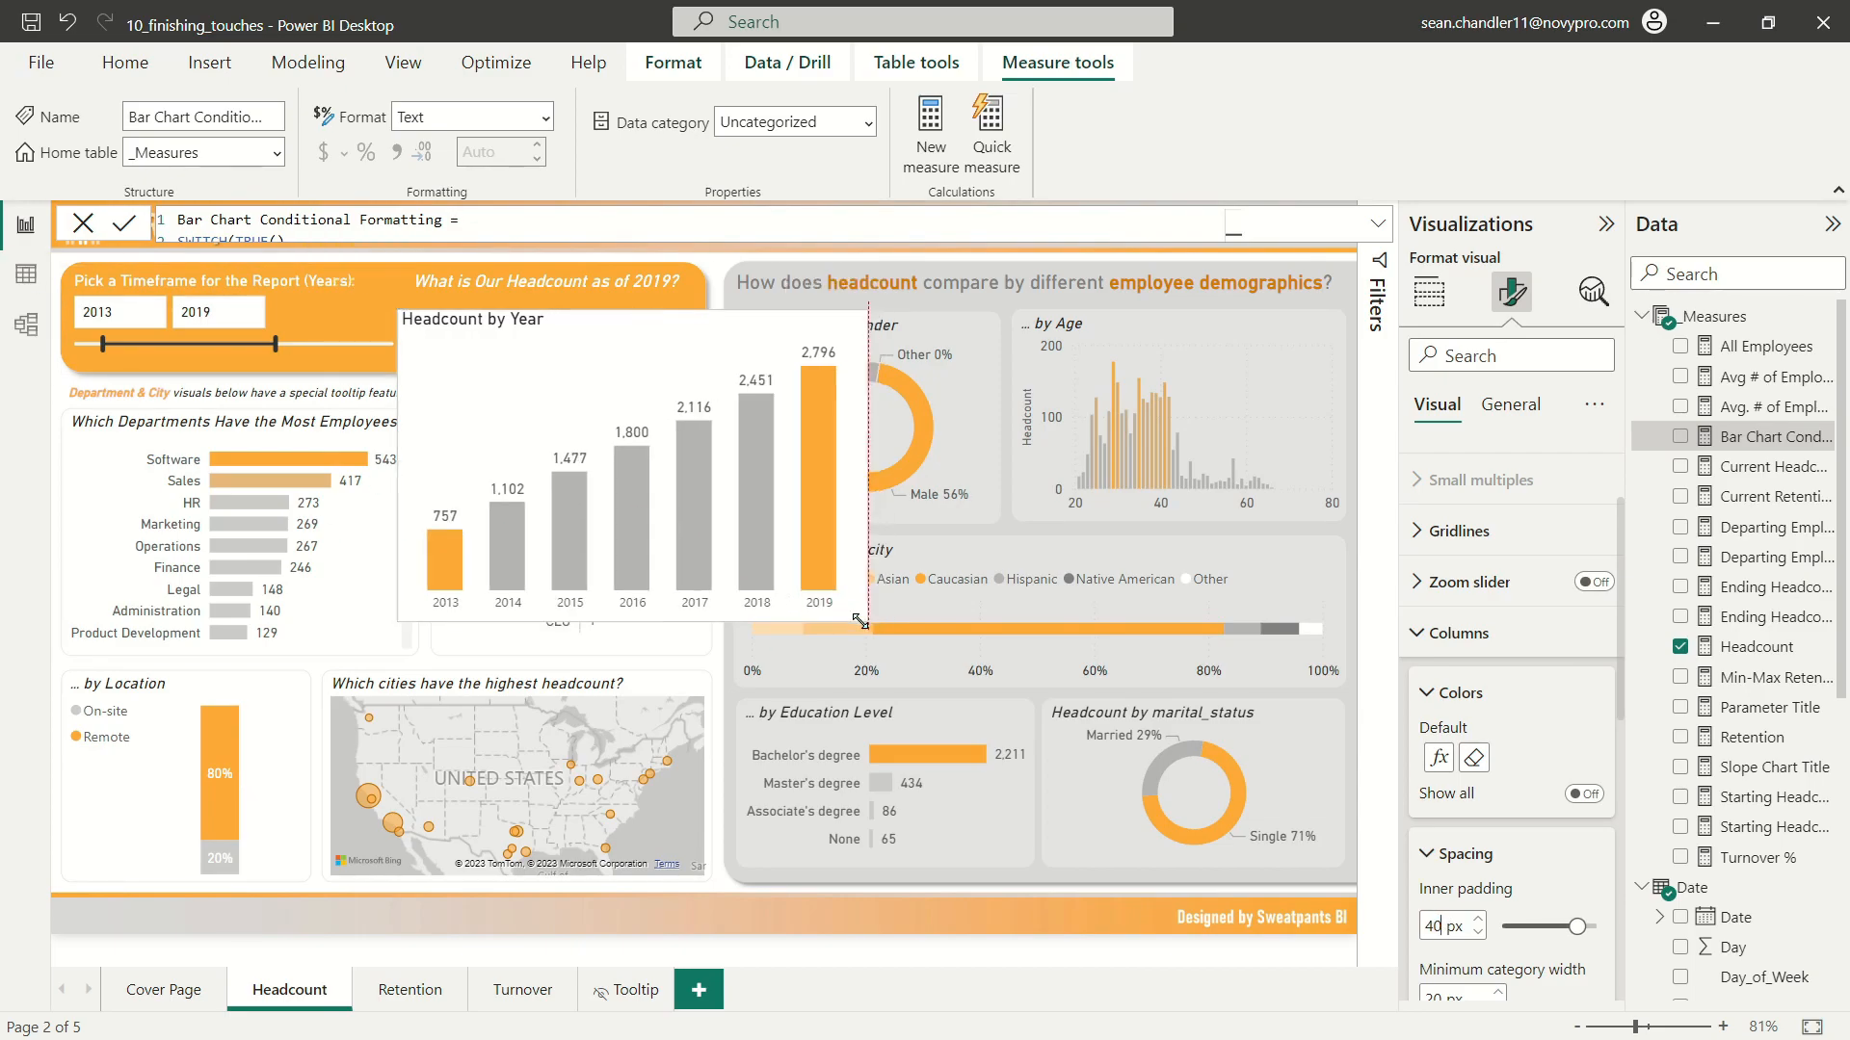
# Step: Change the chart title to "How Has Headcount Changed Over Time for the Period Selected?"
pyautogui.click(1509, 405)
pyautogui.click(1464, 461)
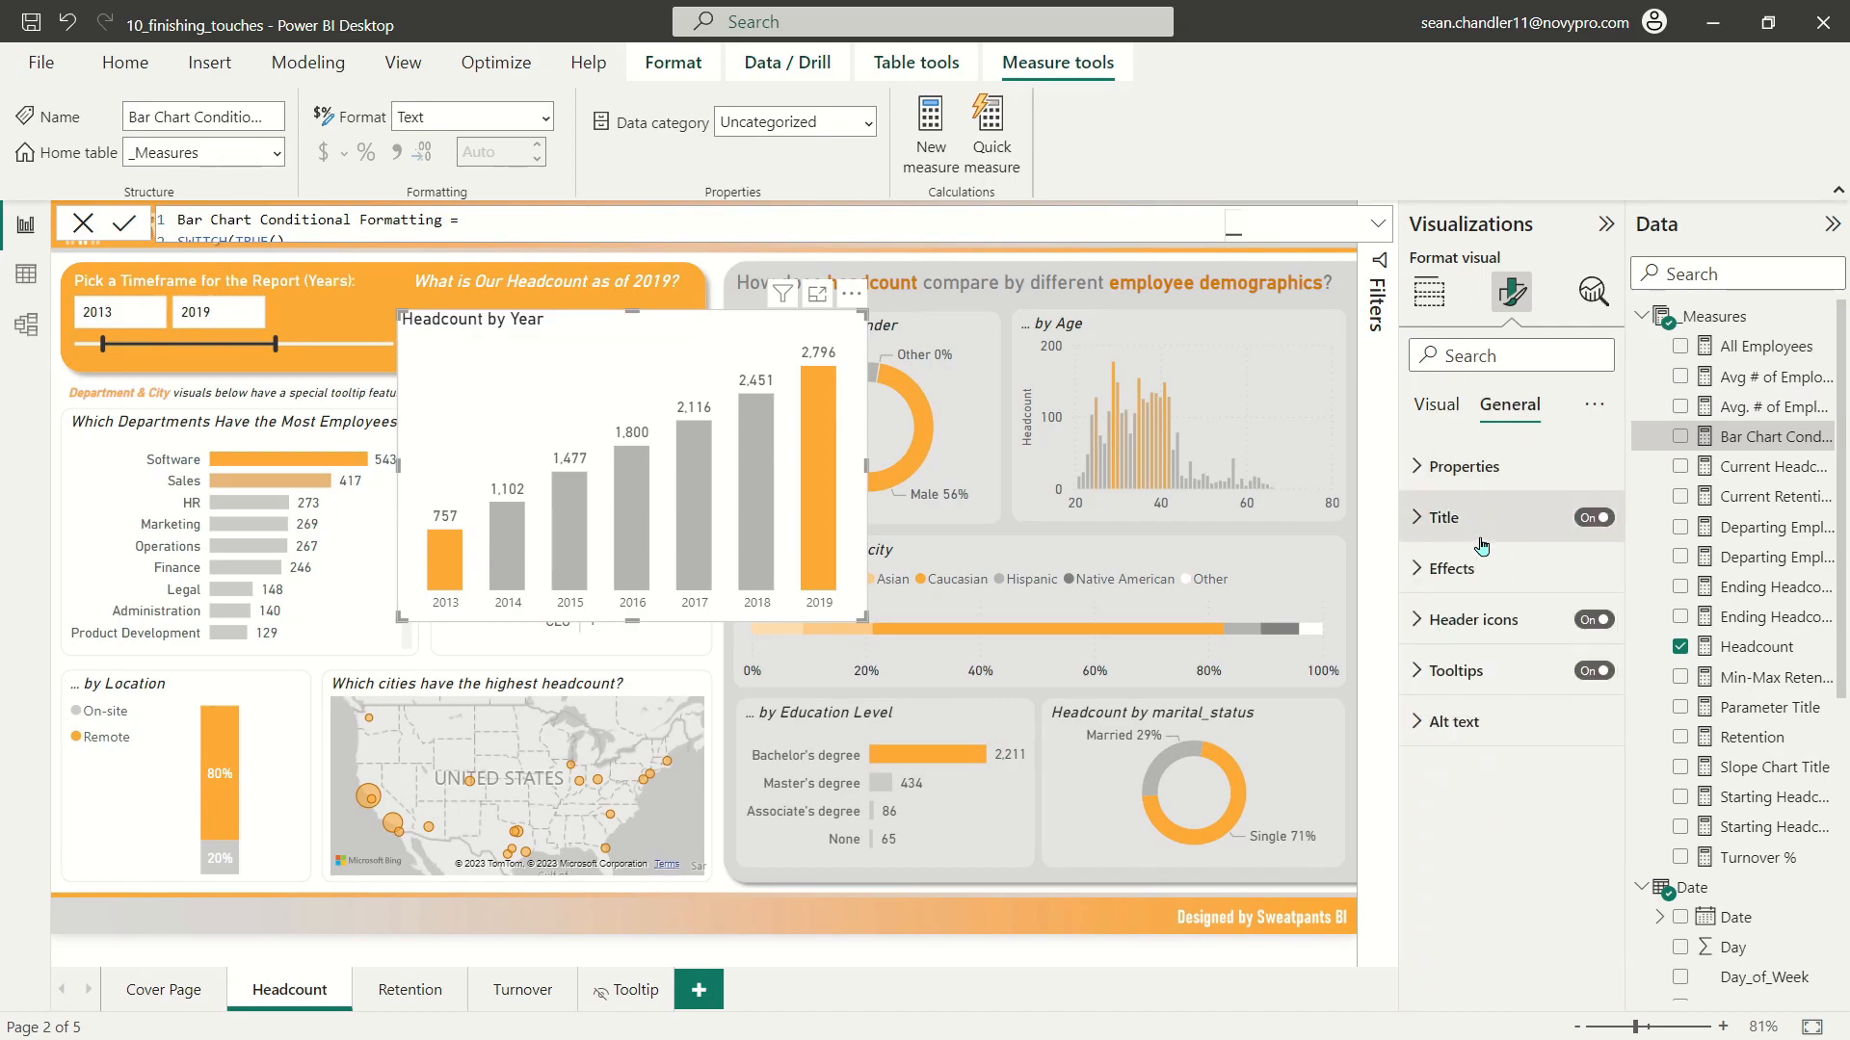
pyautogui.click(1444, 517)
pyautogui.click(1505, 643)
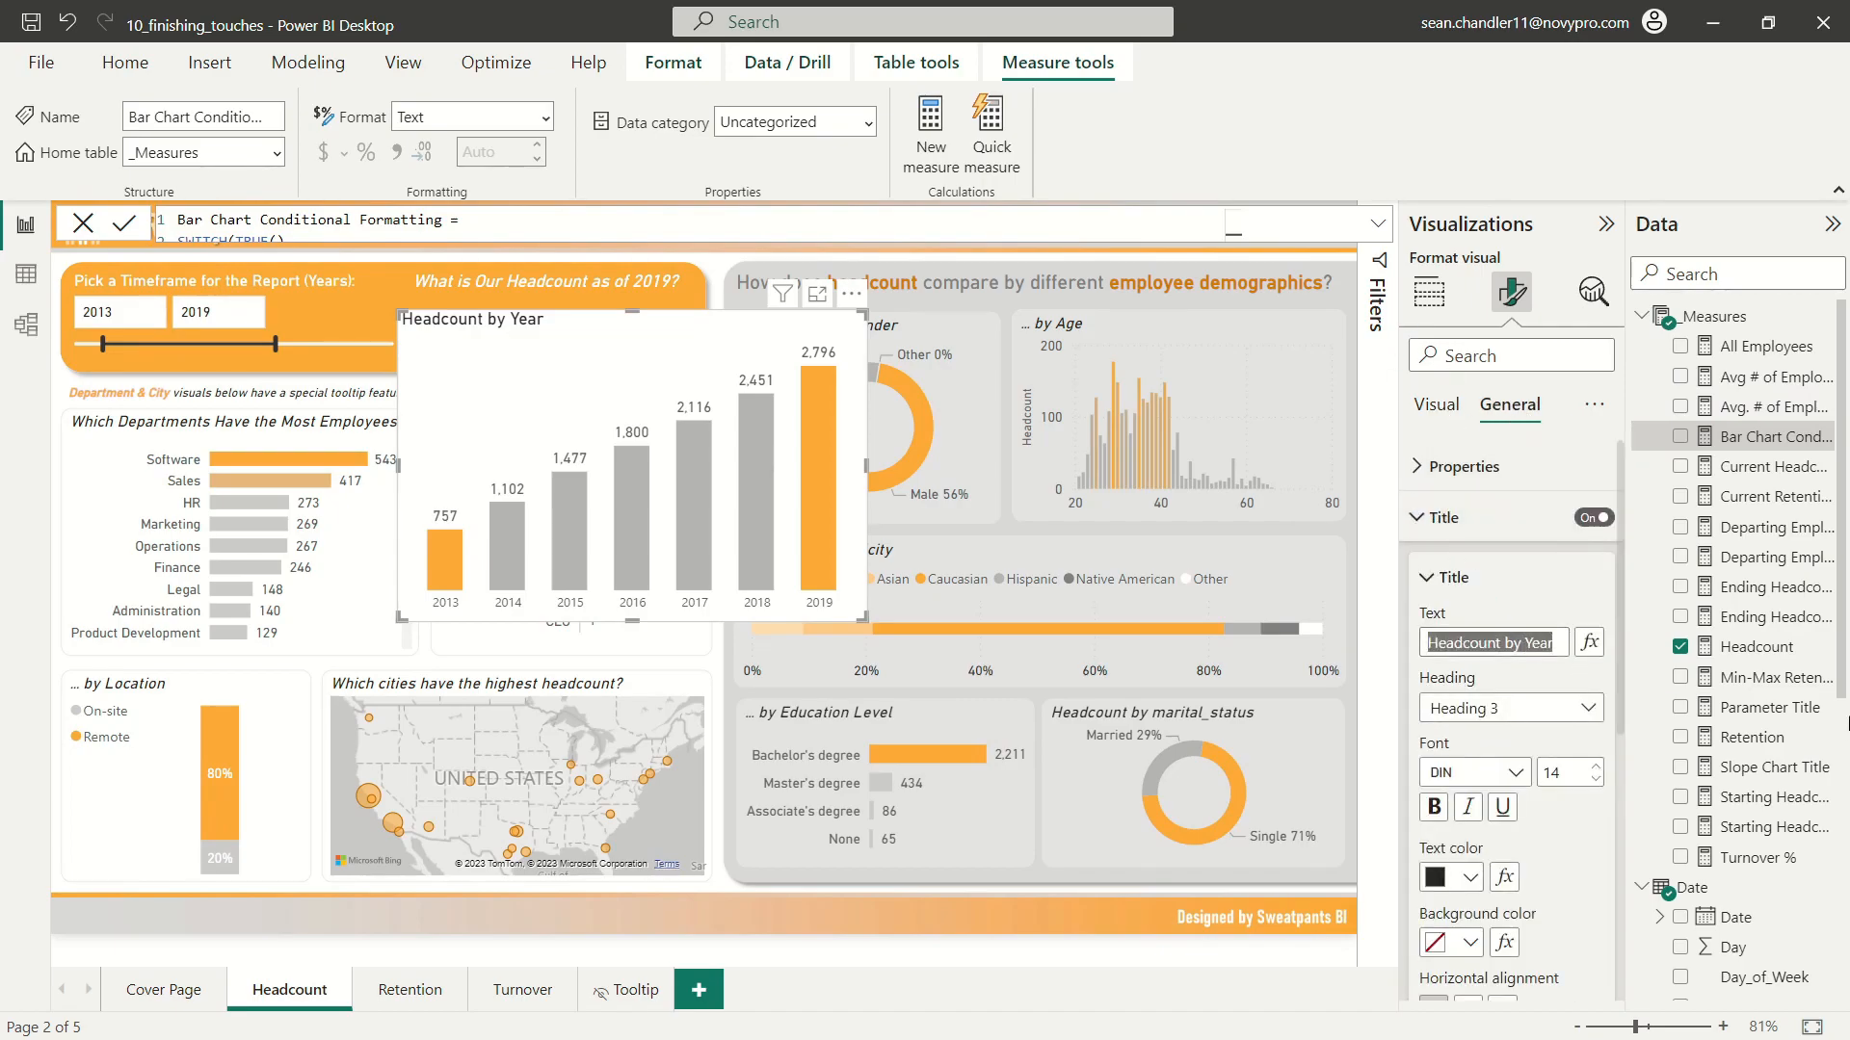
pyautogui.write('How Has')
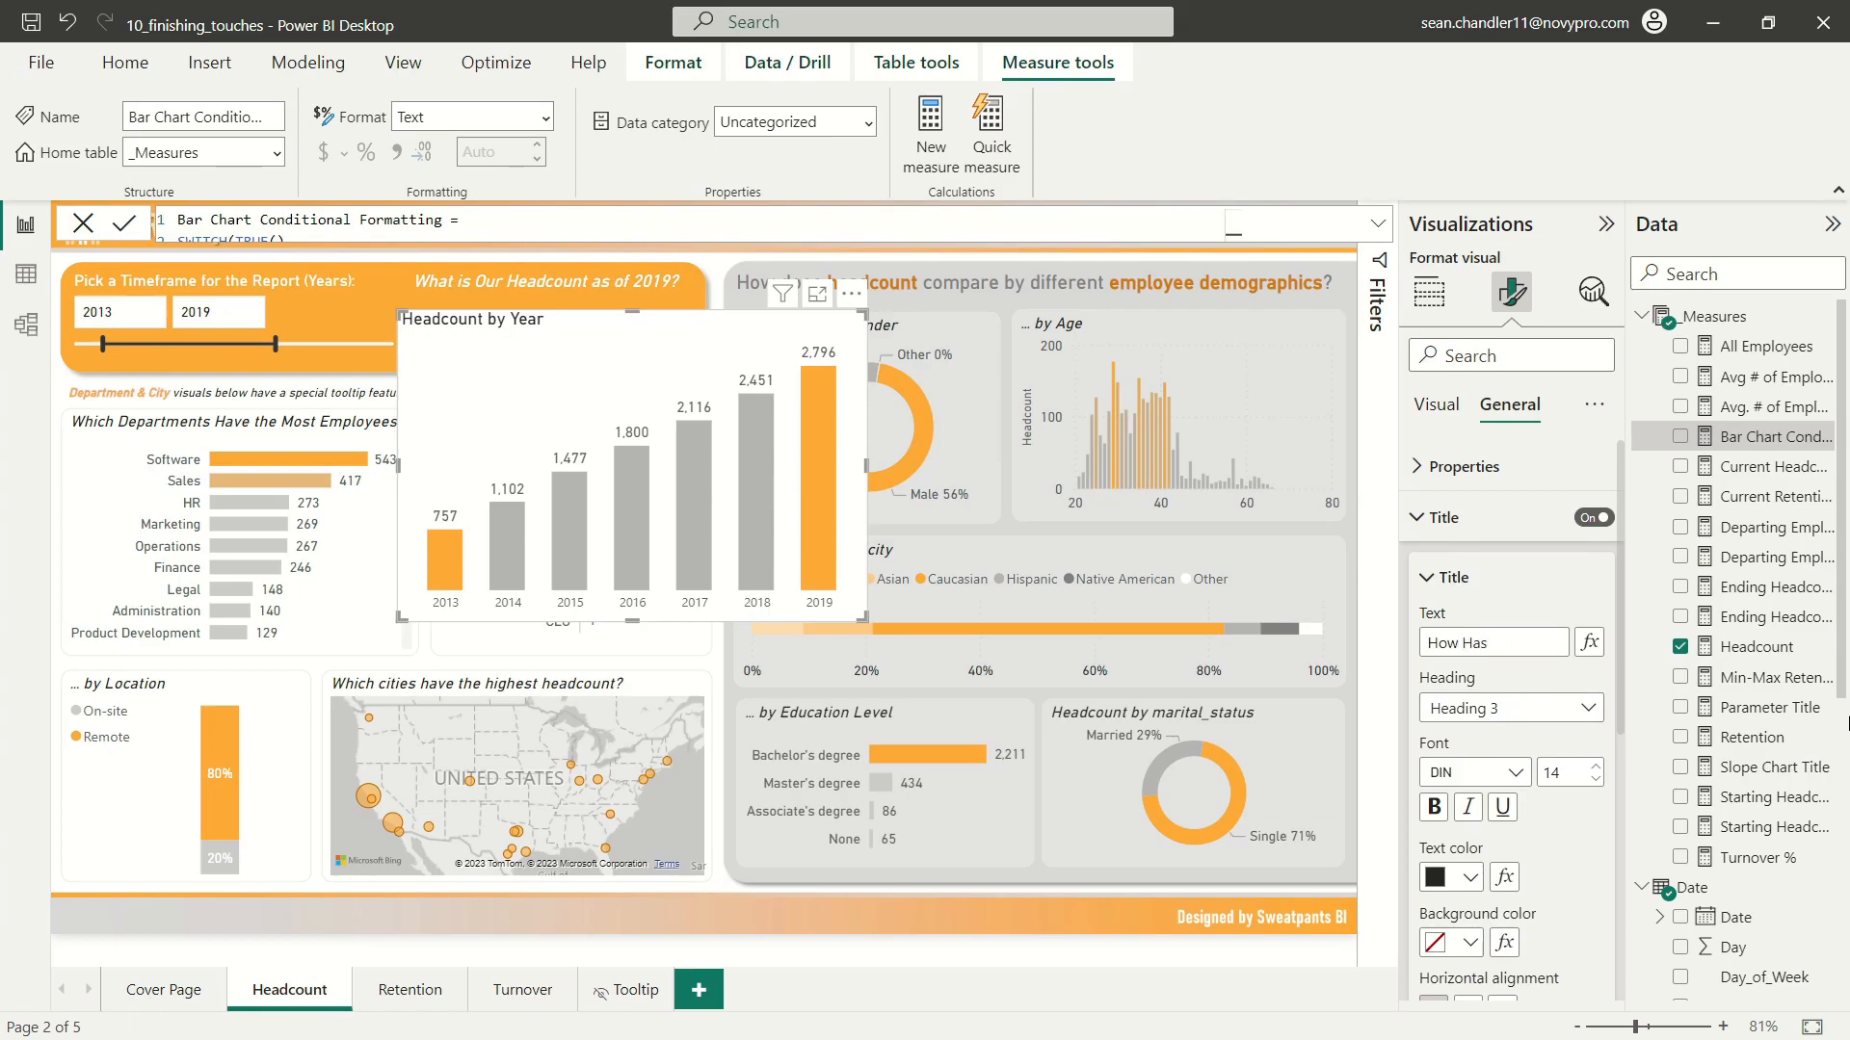
pyautogui.write('d Headcount Change')
pyautogui.press('BackSpace')
pyautogui.press('BackSpace')
pyautogui.press('BackSpace')
pyautogui.press('BackSpace')
pyautogui.press('BackSpace')
pyautogui.press('BackSpace')
pyautogui.press('BackSpace')
pyautogui.write('a')
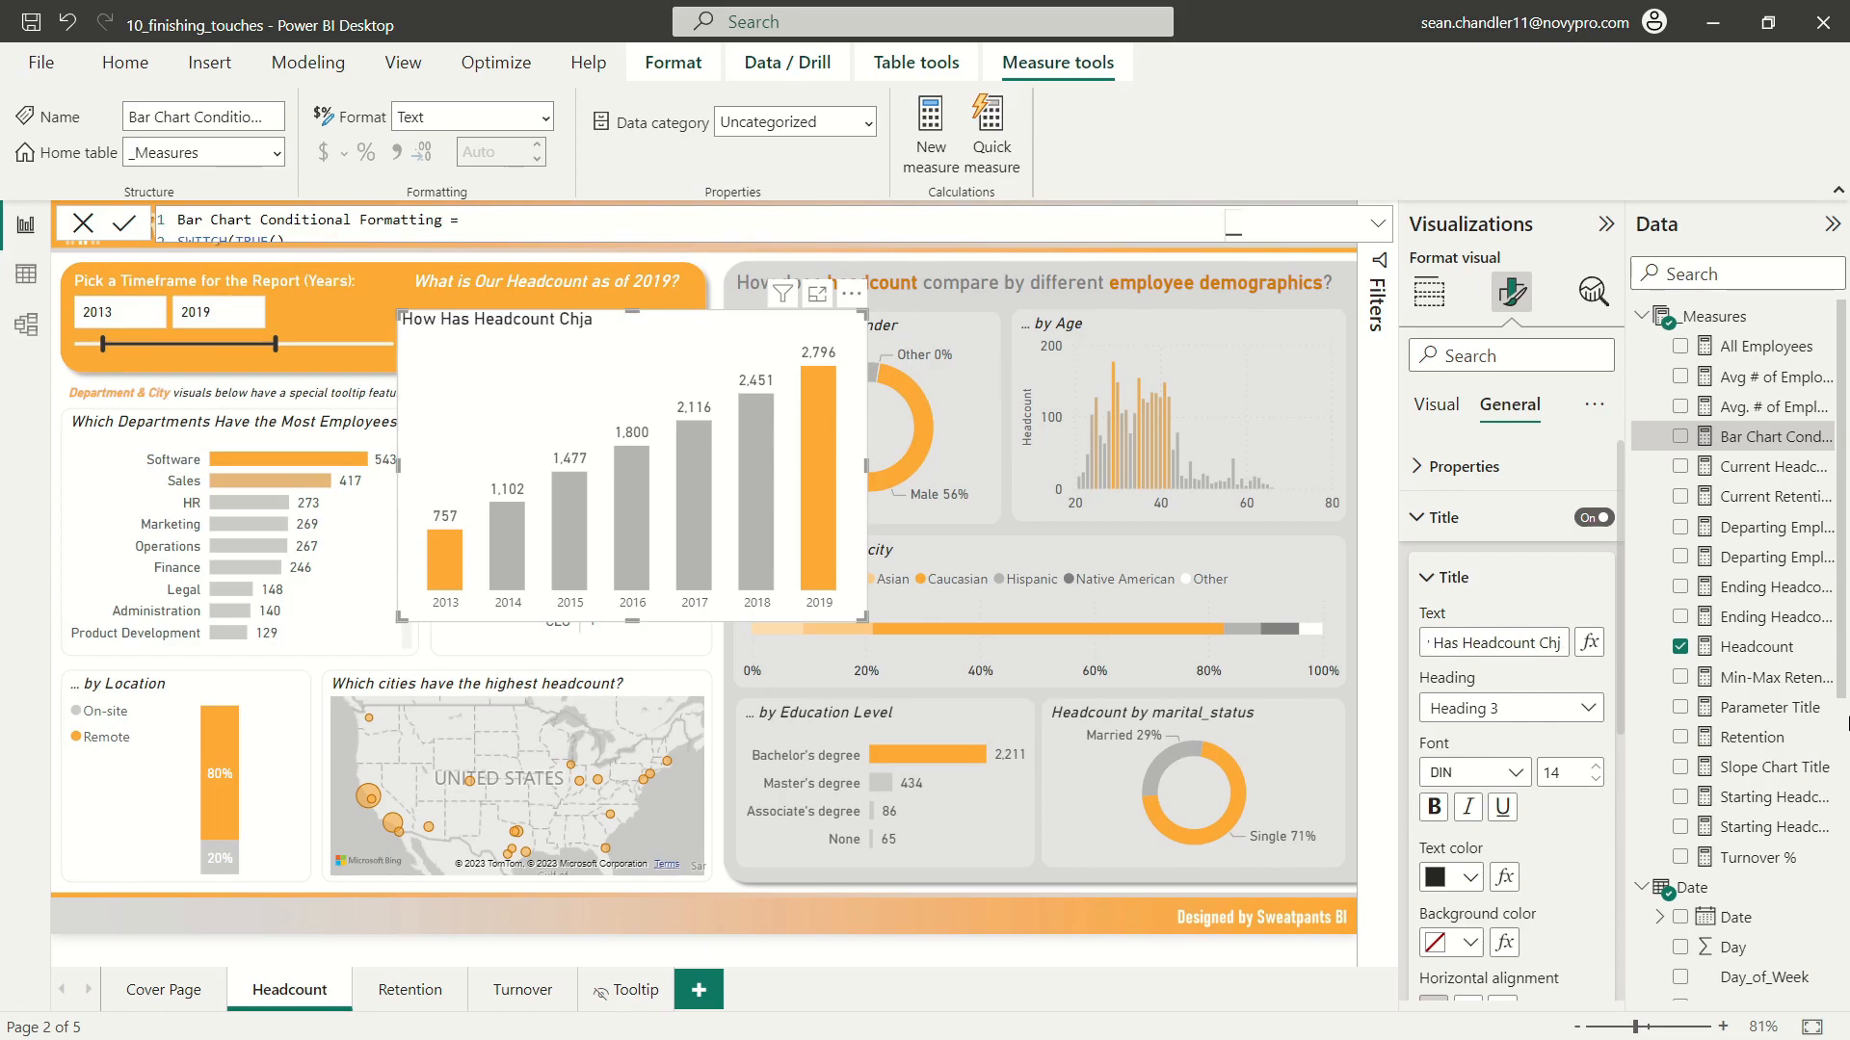
pyautogui.write('nged Over Time for the Years Selected?')
pyautogui.doubleClick(1479, 643)
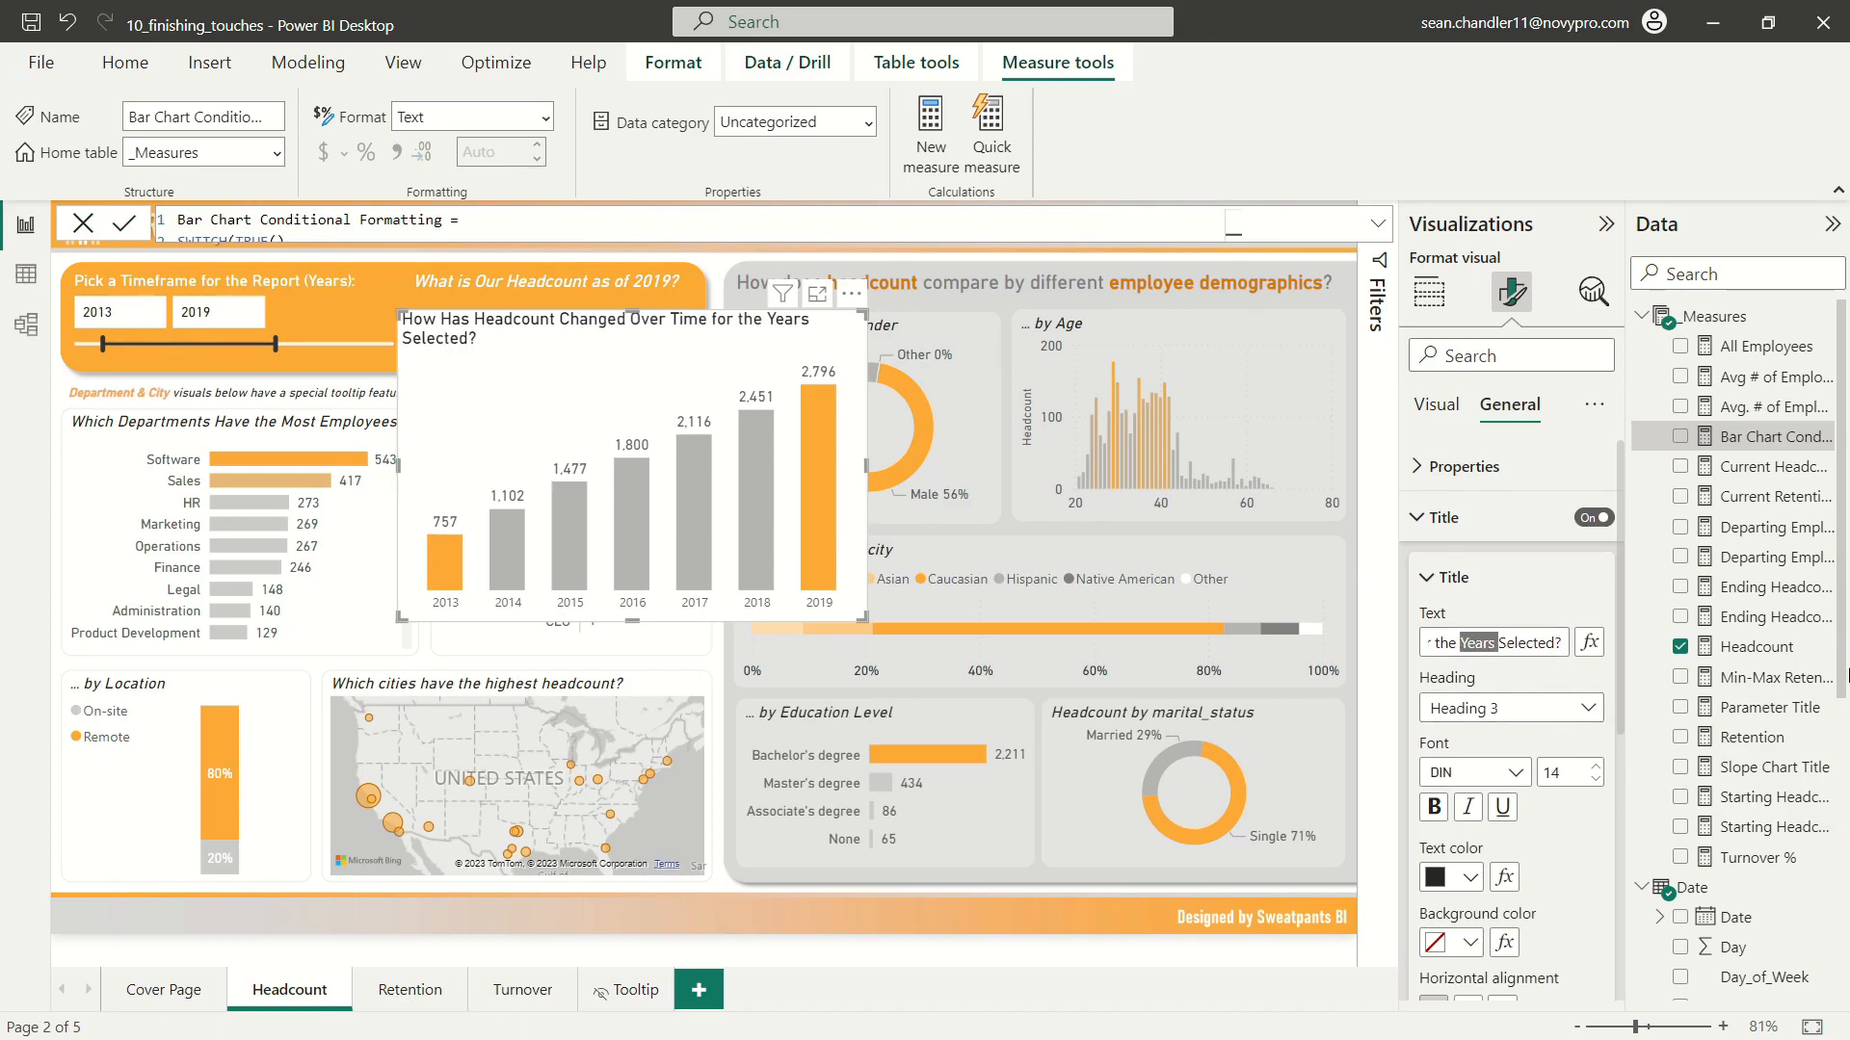
pyautogui.write('Period')
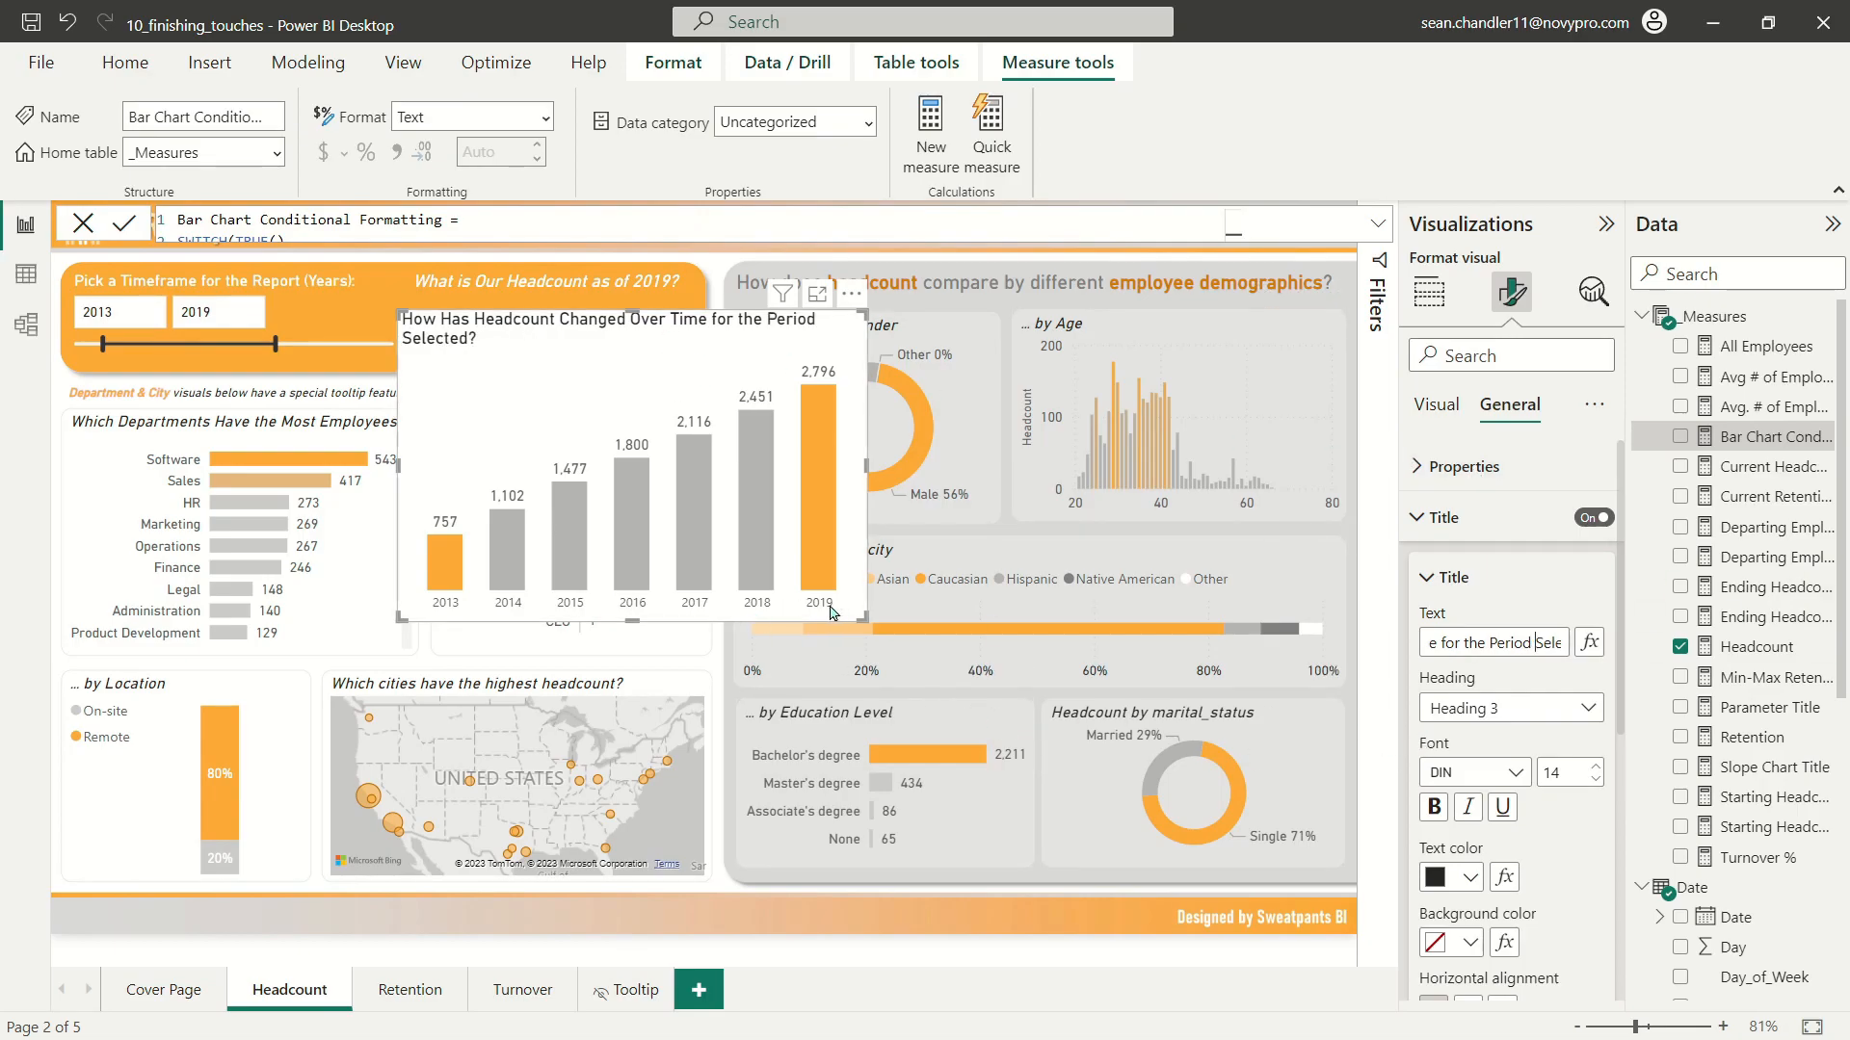
# Step: Enlarge the chart until its title fits on one line and italicise the title
pyautogui.moveTo(866, 618); pyautogui.dragTo(950, 632)
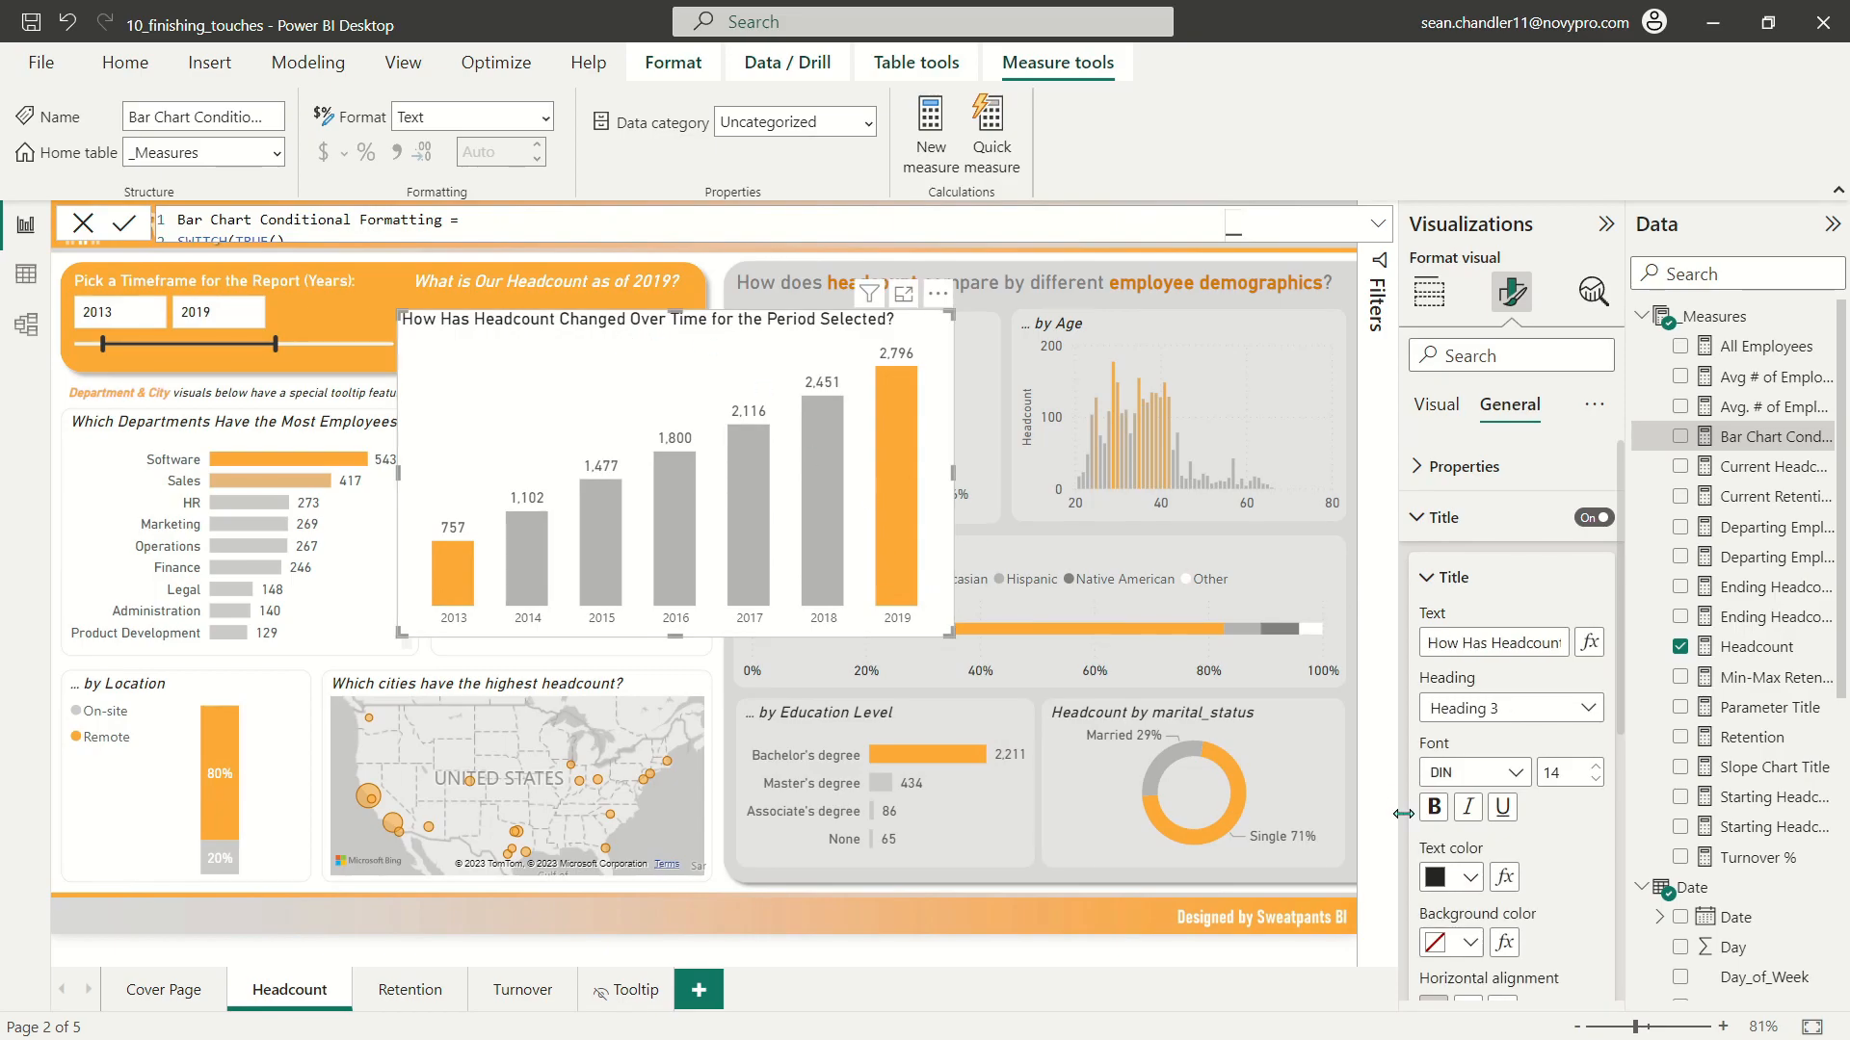
pyautogui.click(1467, 806)
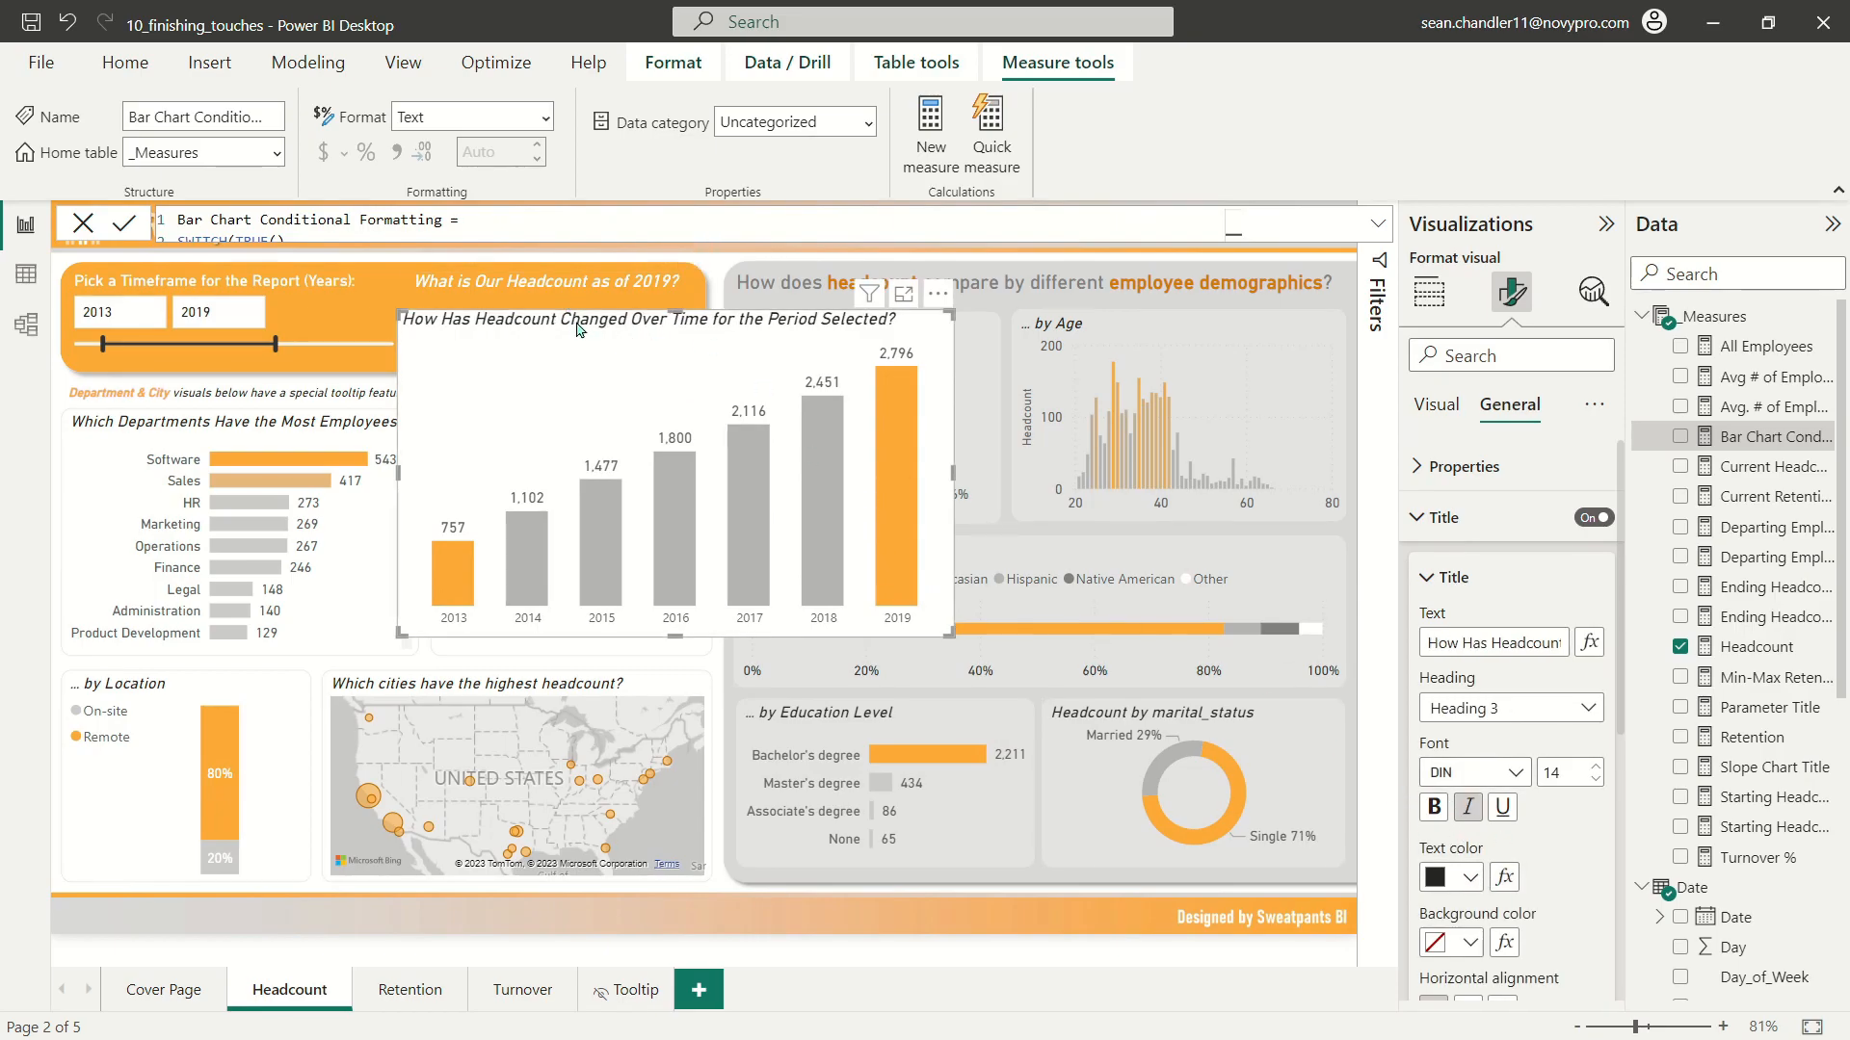
# Step: Cut the headcount chart from the Headcount page and paste it onto a new report page
pyautogui.click(727, 959)
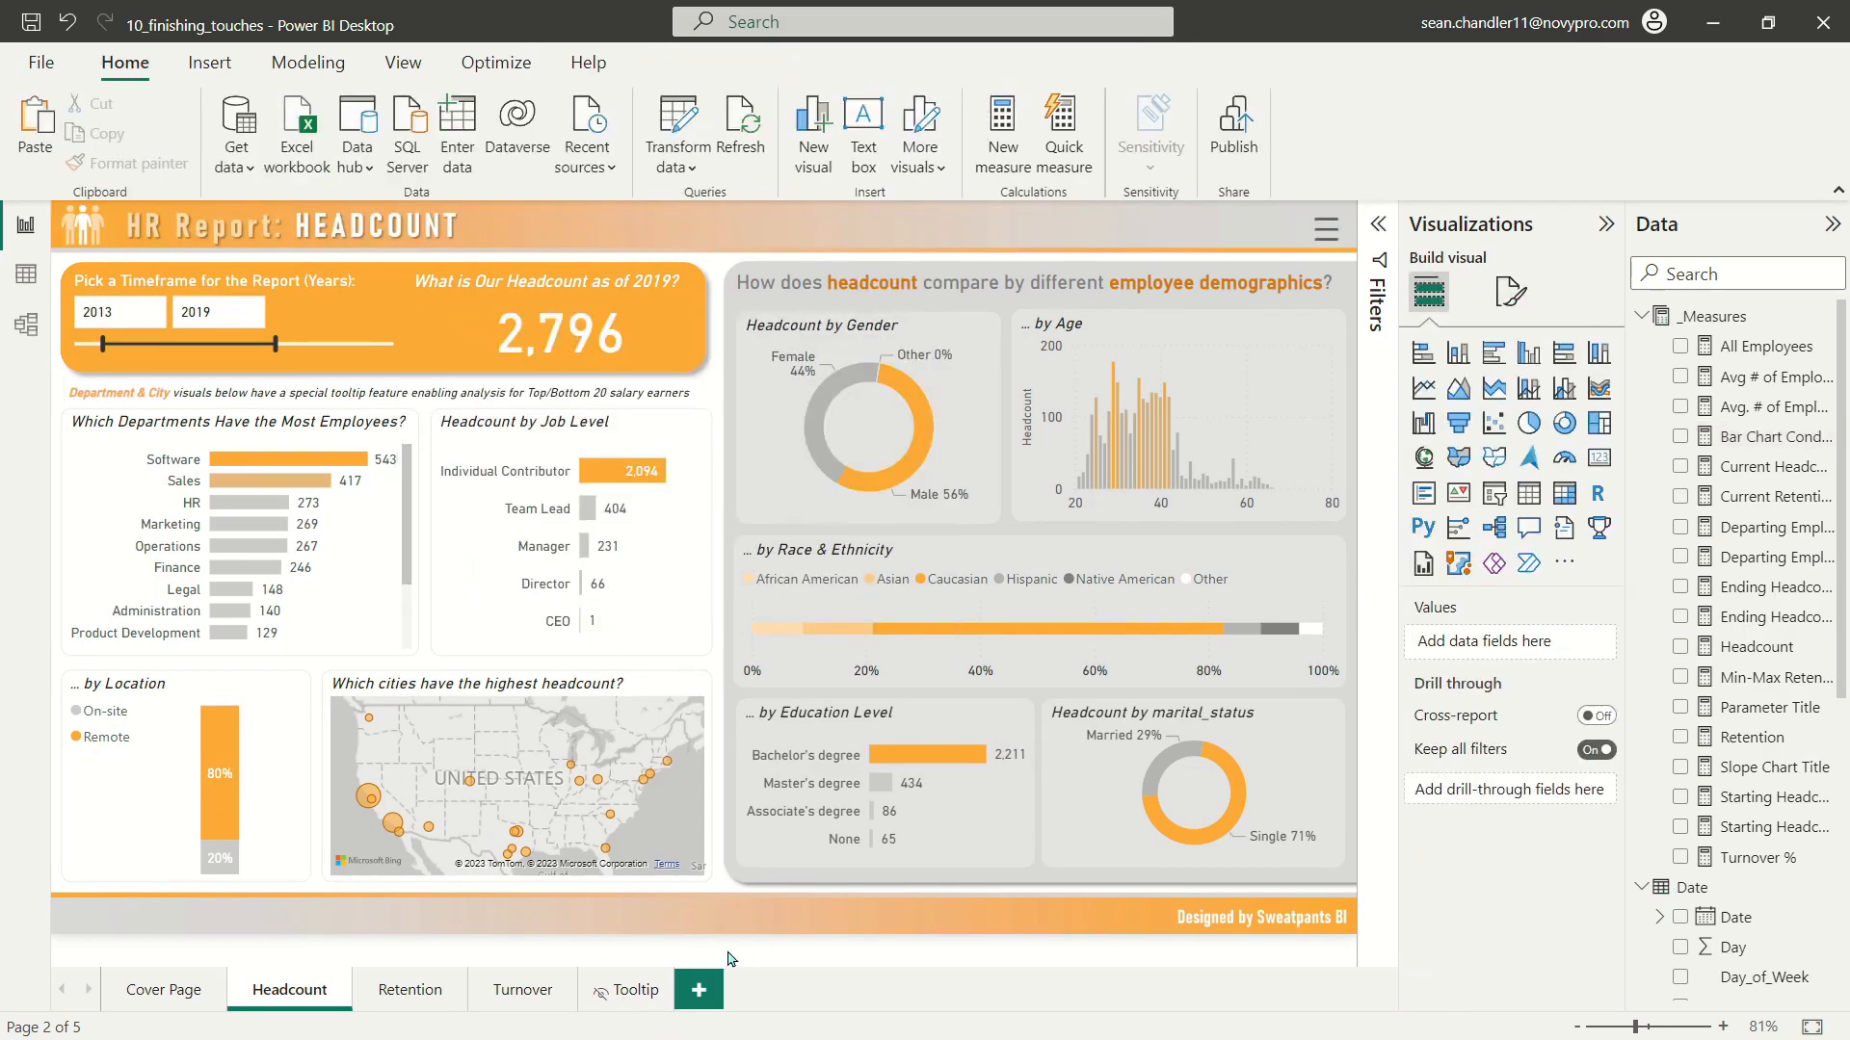
pyautogui.click(698, 990)
pyautogui.hotkey('ctrl', 'v')
pyautogui.click(1081, 482)
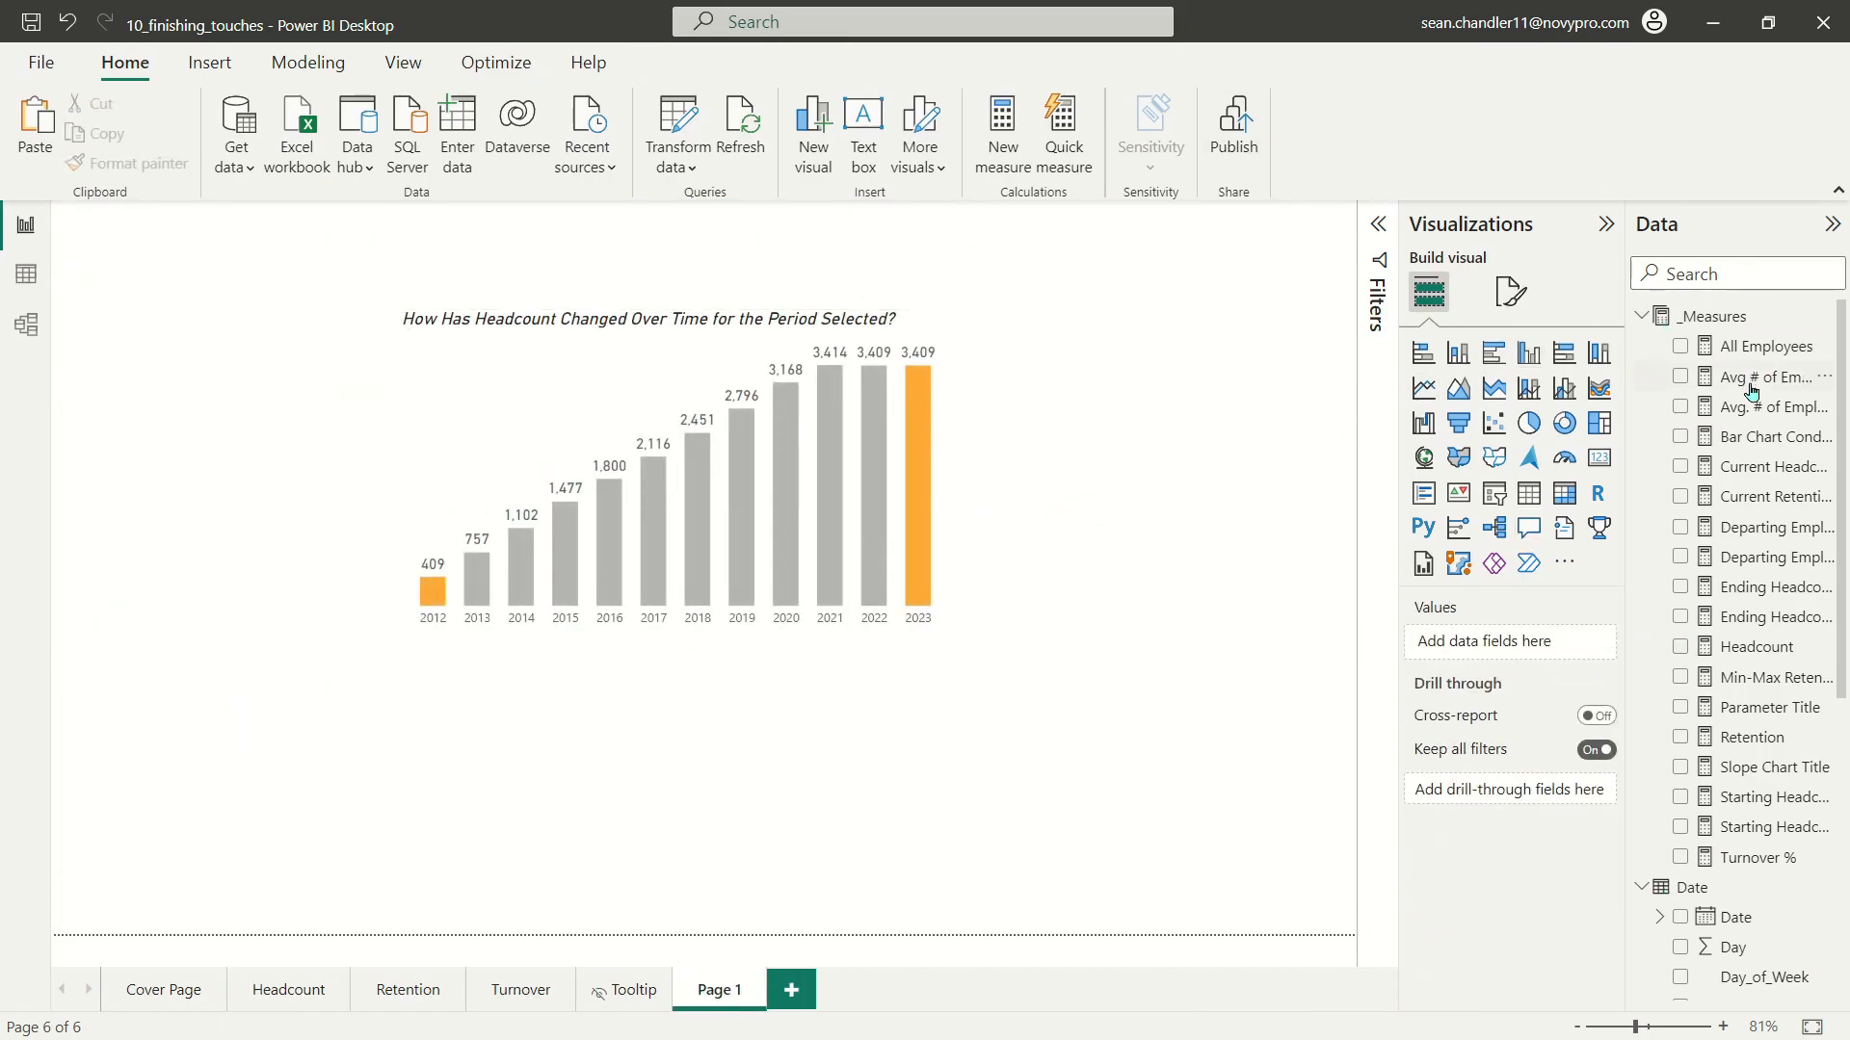
# Step: Rename the new page to "Headcount Tooltip" in its page information settings
pyautogui.click(1510, 291)
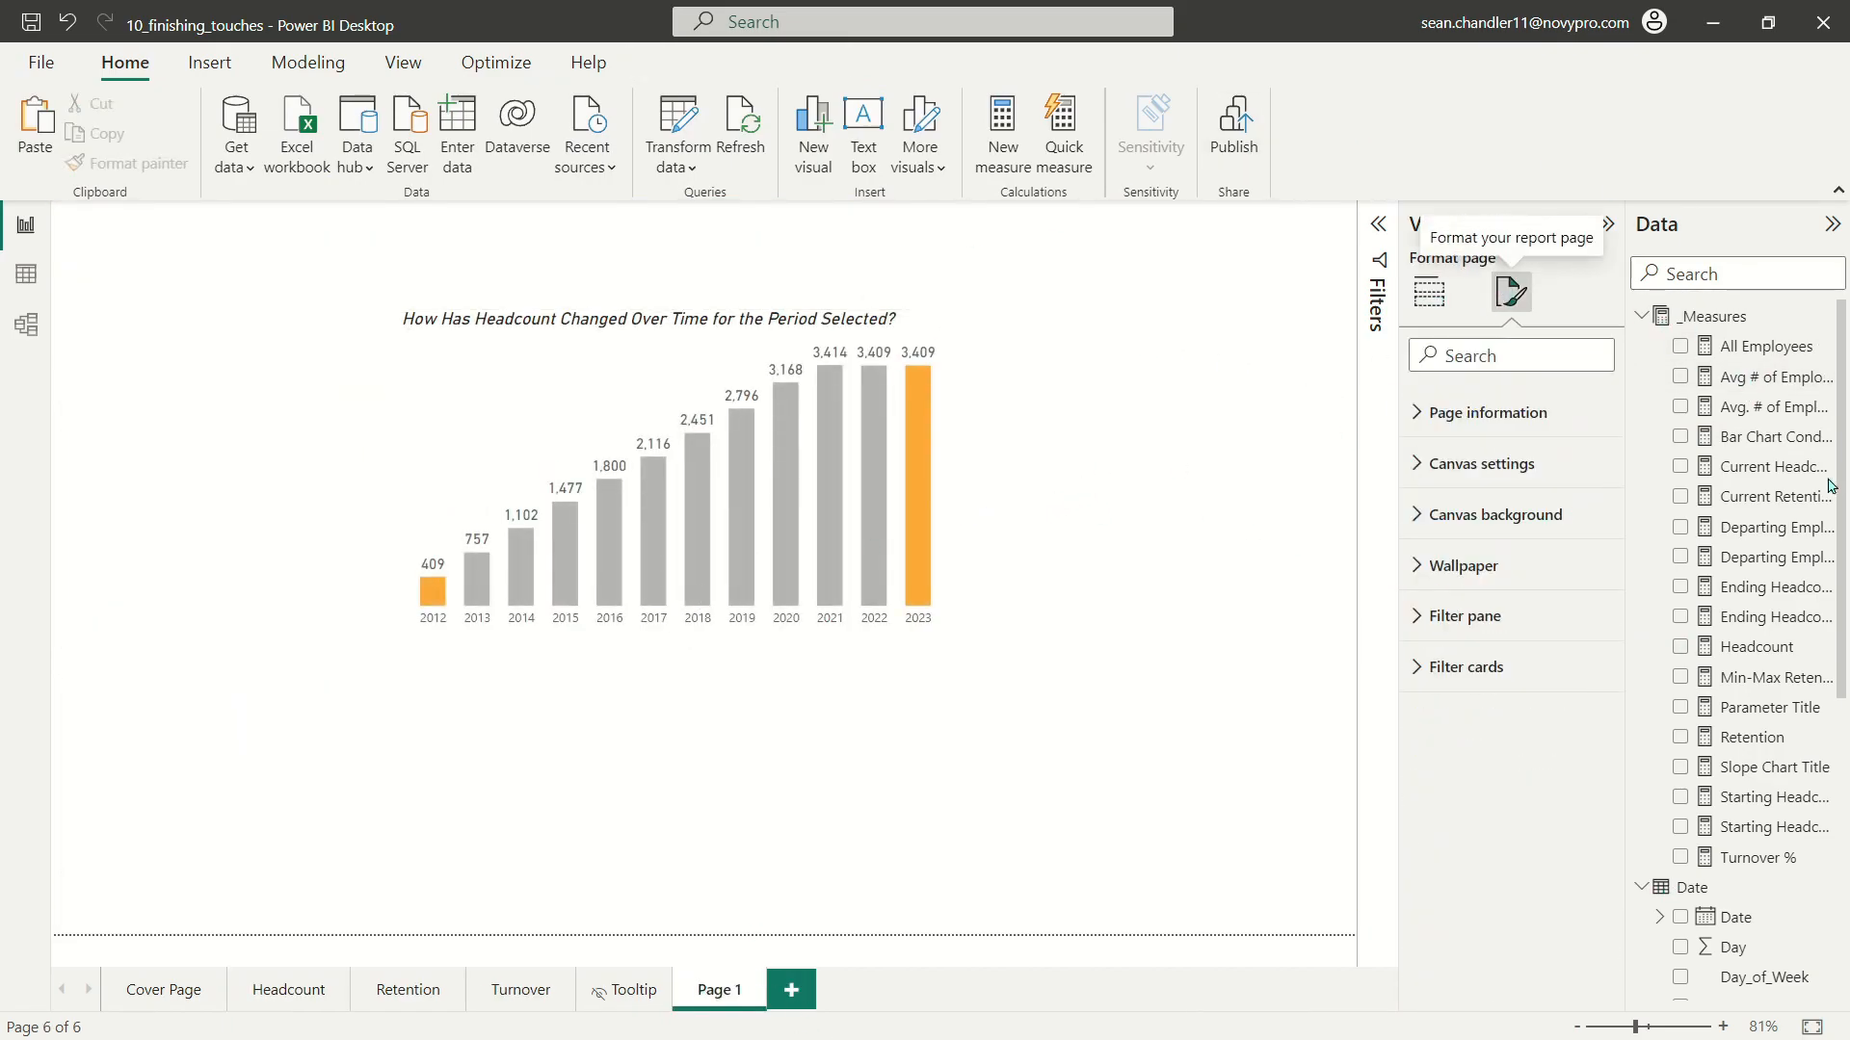
pyautogui.click(1520, 513)
pyautogui.click(1494, 513)
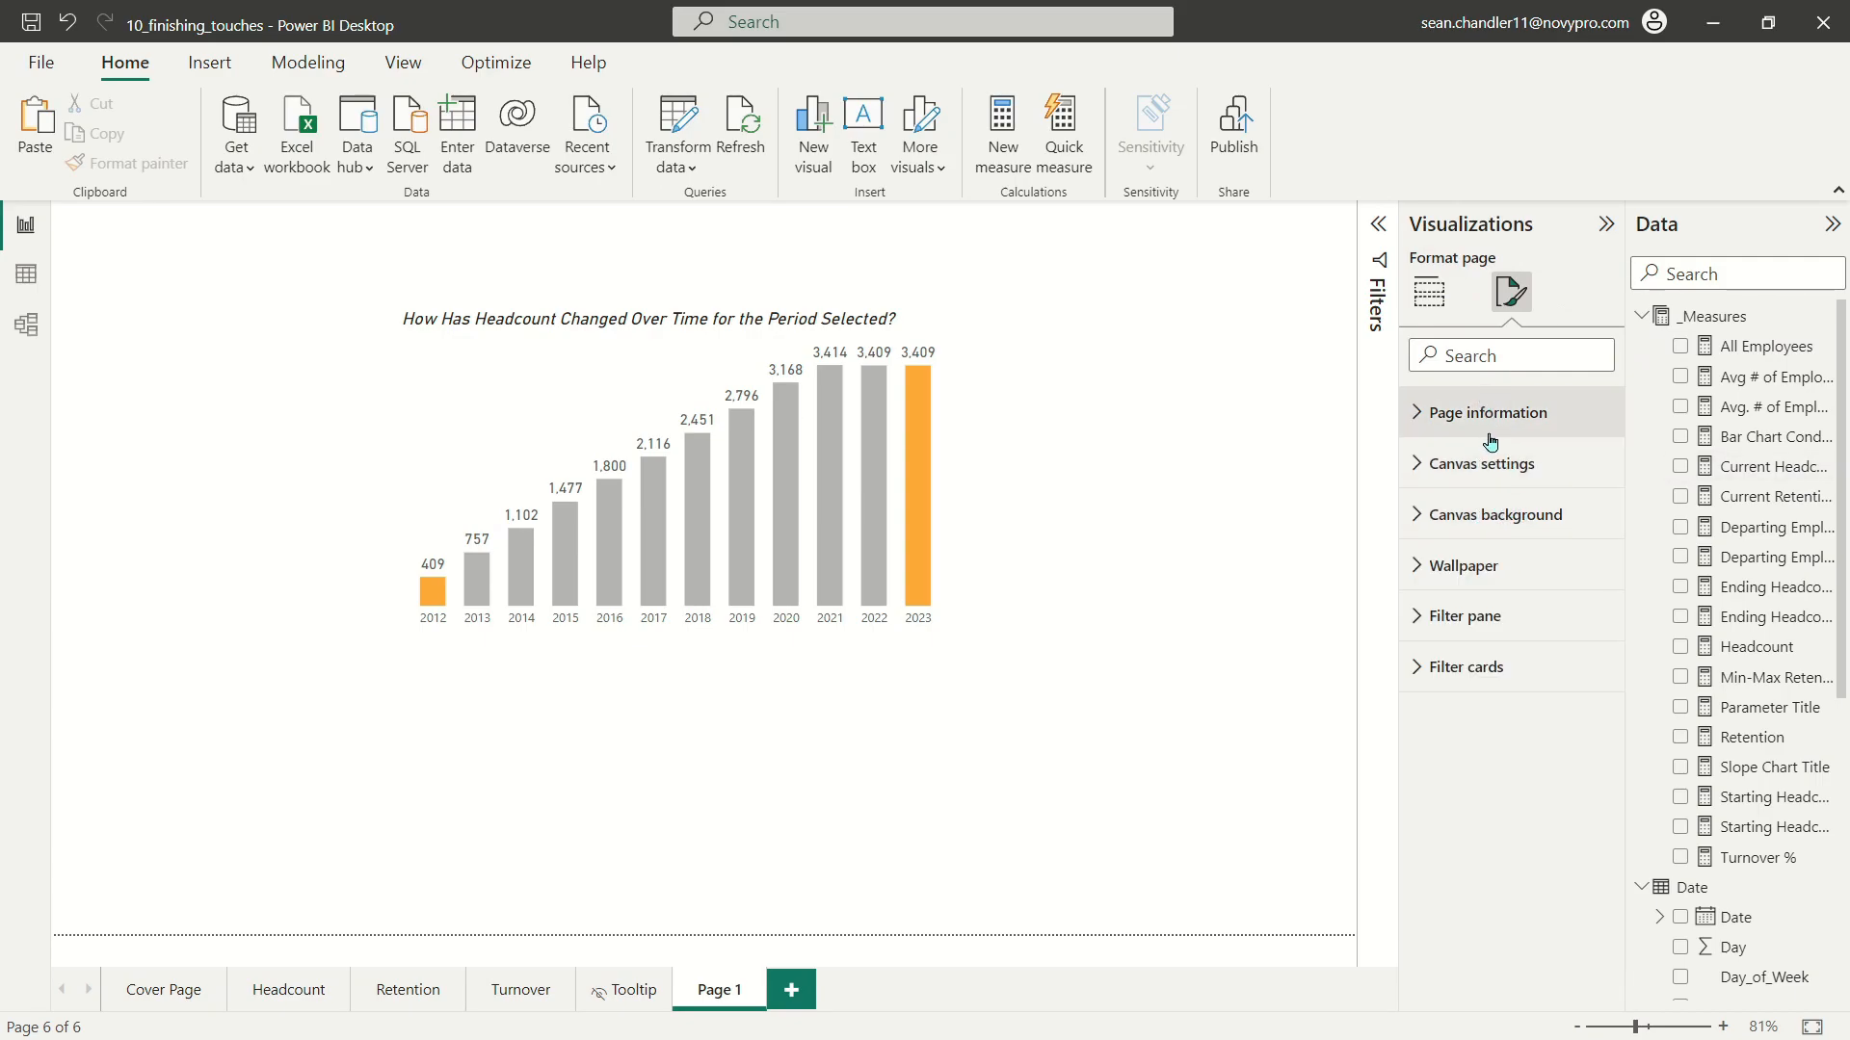
pyautogui.click(1491, 442)
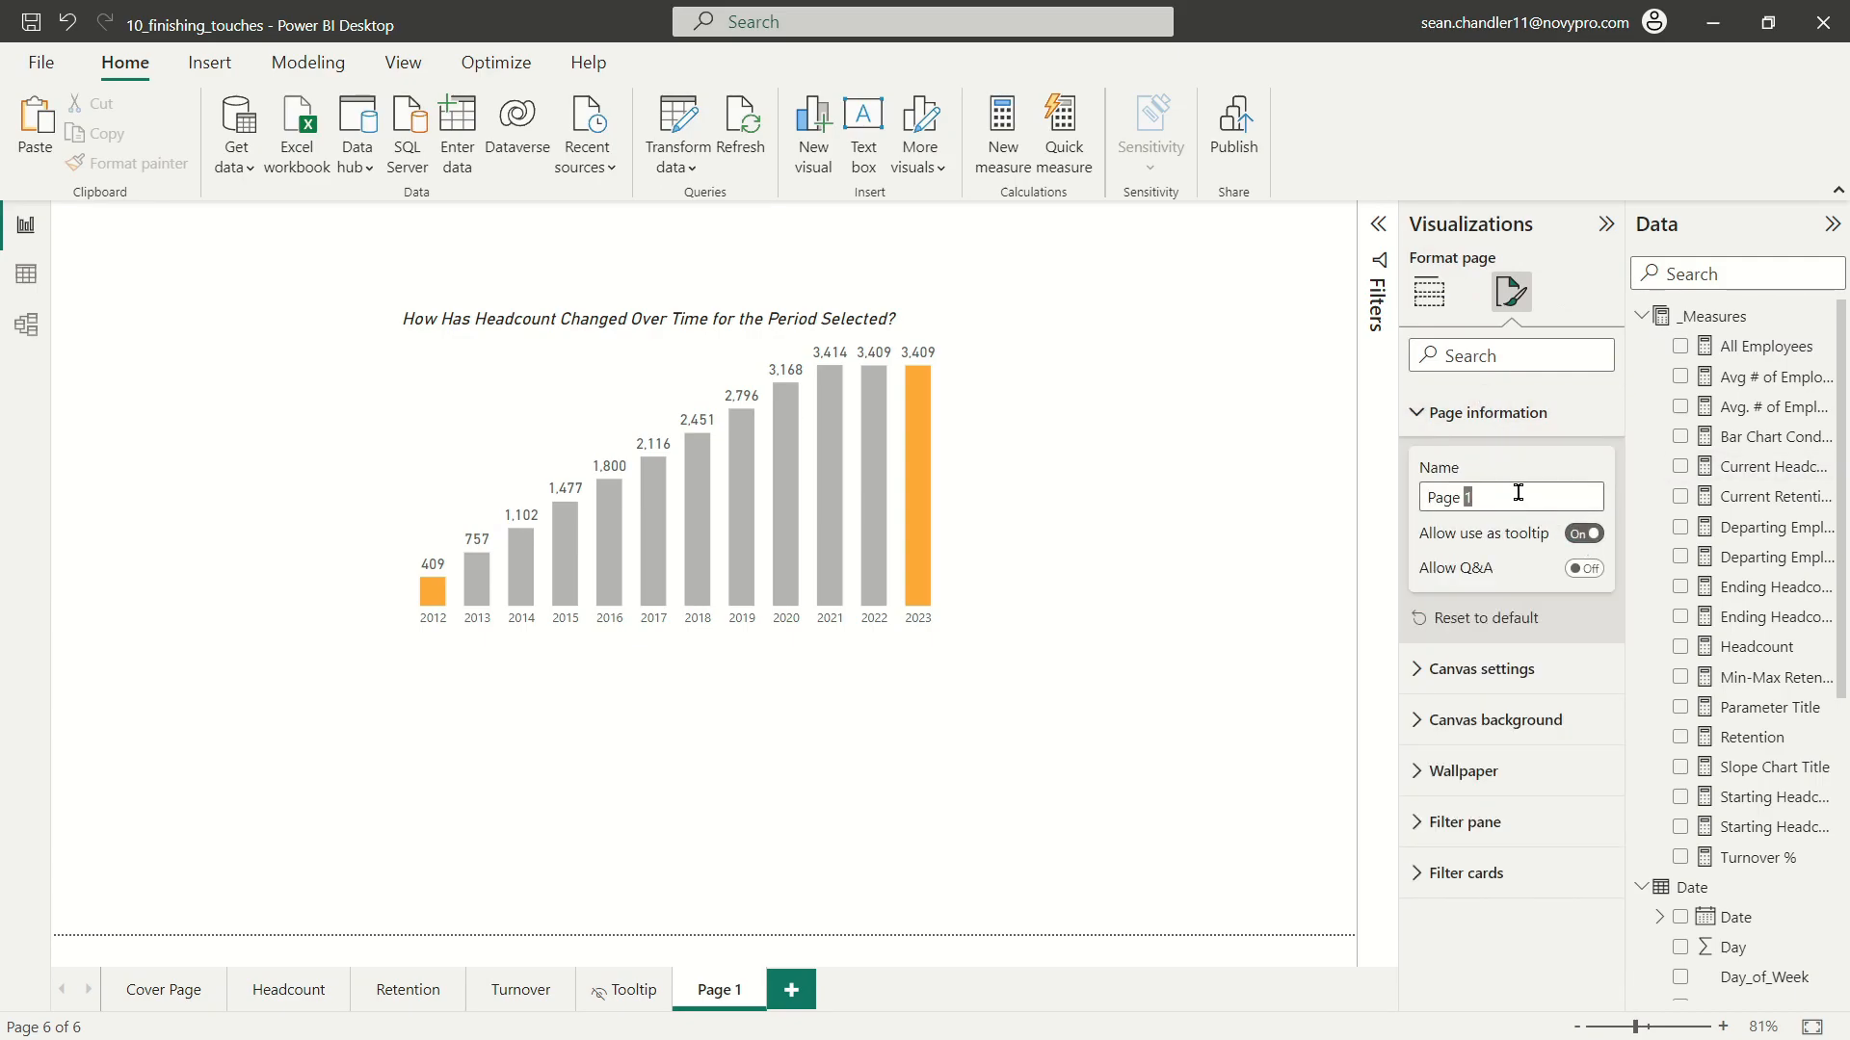
pyautogui.tripleClick(1519, 493)
pyautogui.write('Headcount Tooltip')
pyautogui.press('Return')
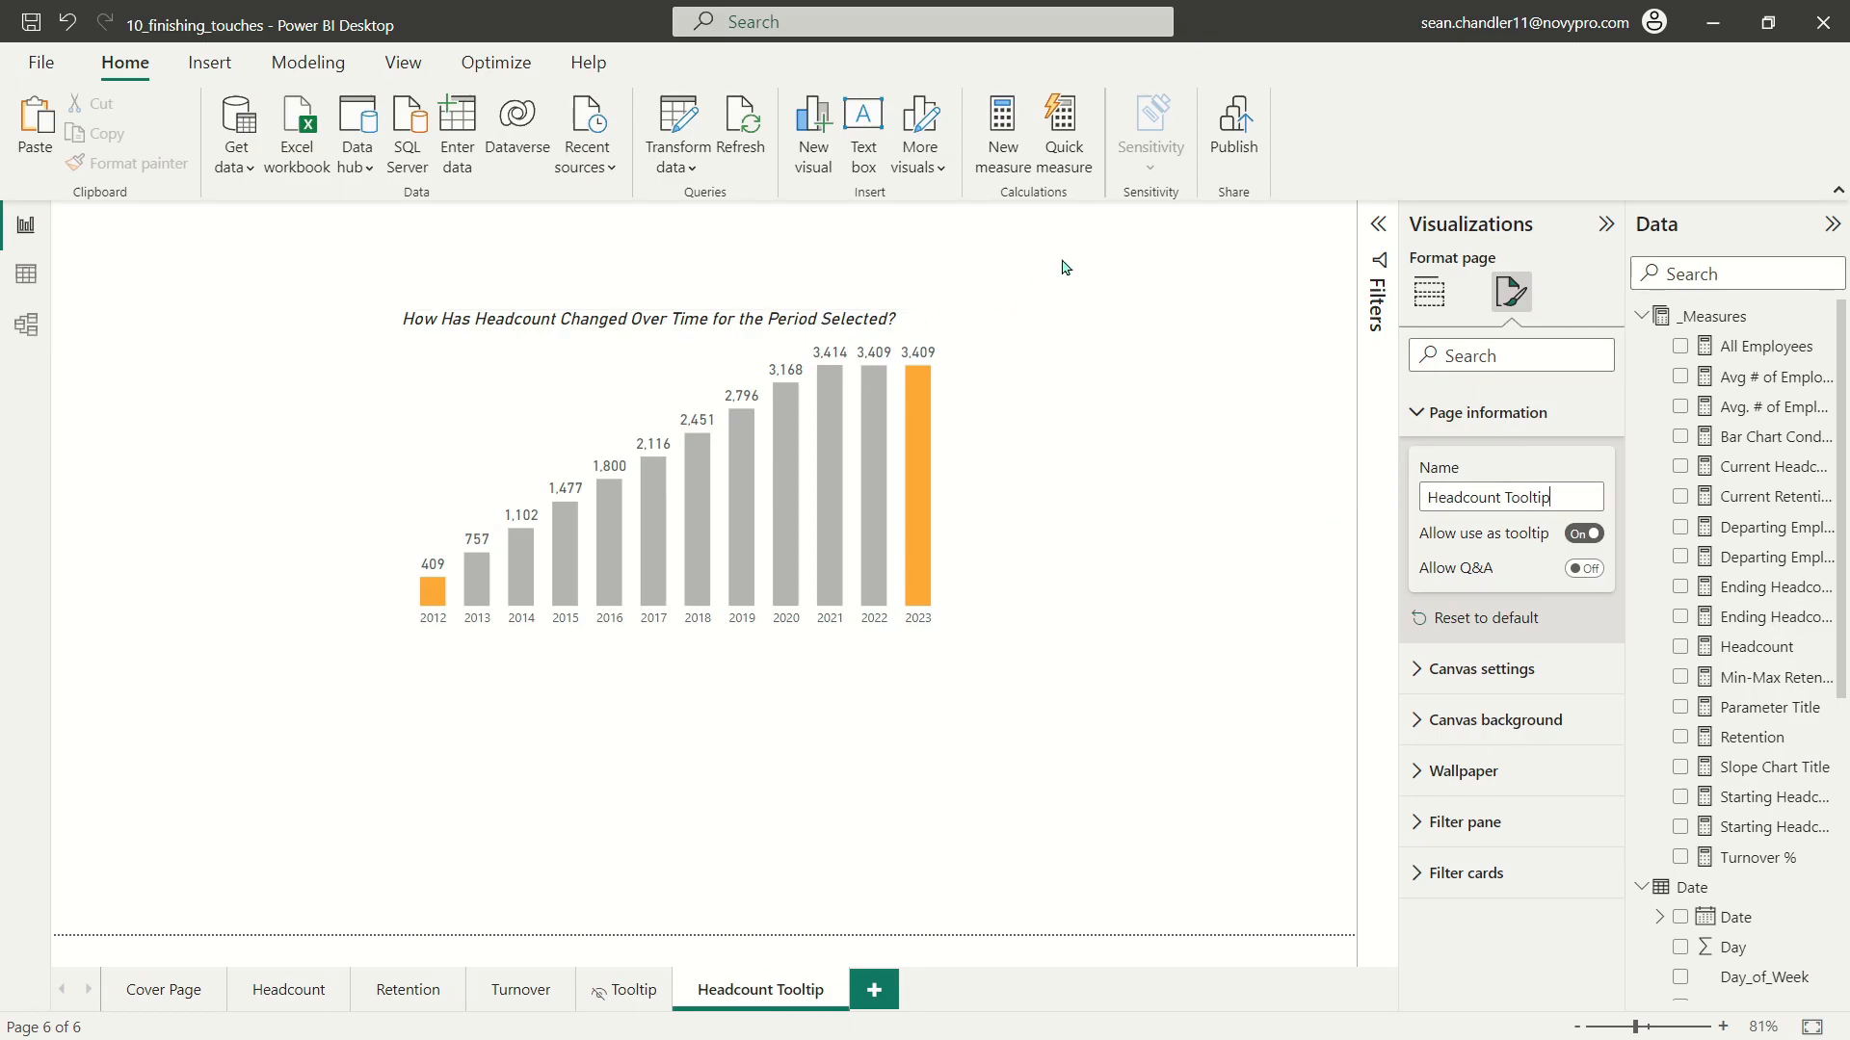
# Step: Set the Headcount Tooltip page's canvas type to Custom with a height of 400 px
pyautogui.click(1510, 291)
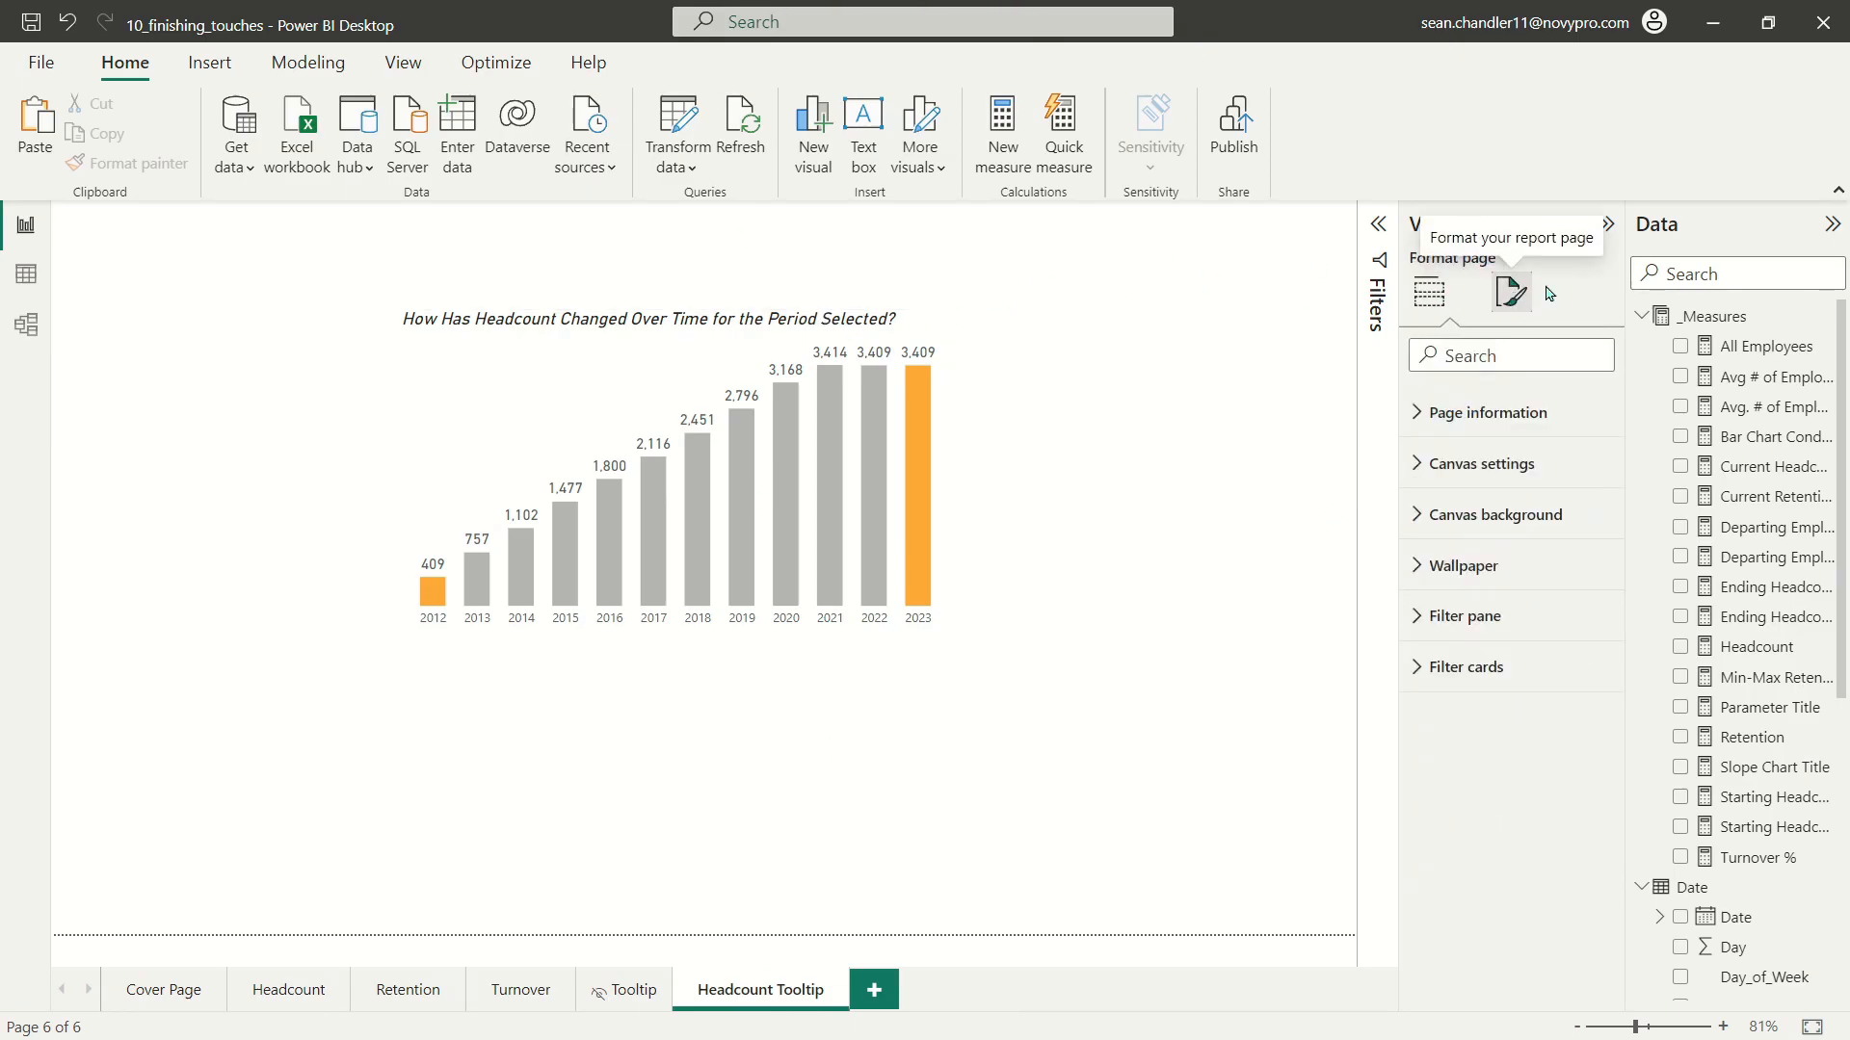
pyautogui.click(1239, 471)
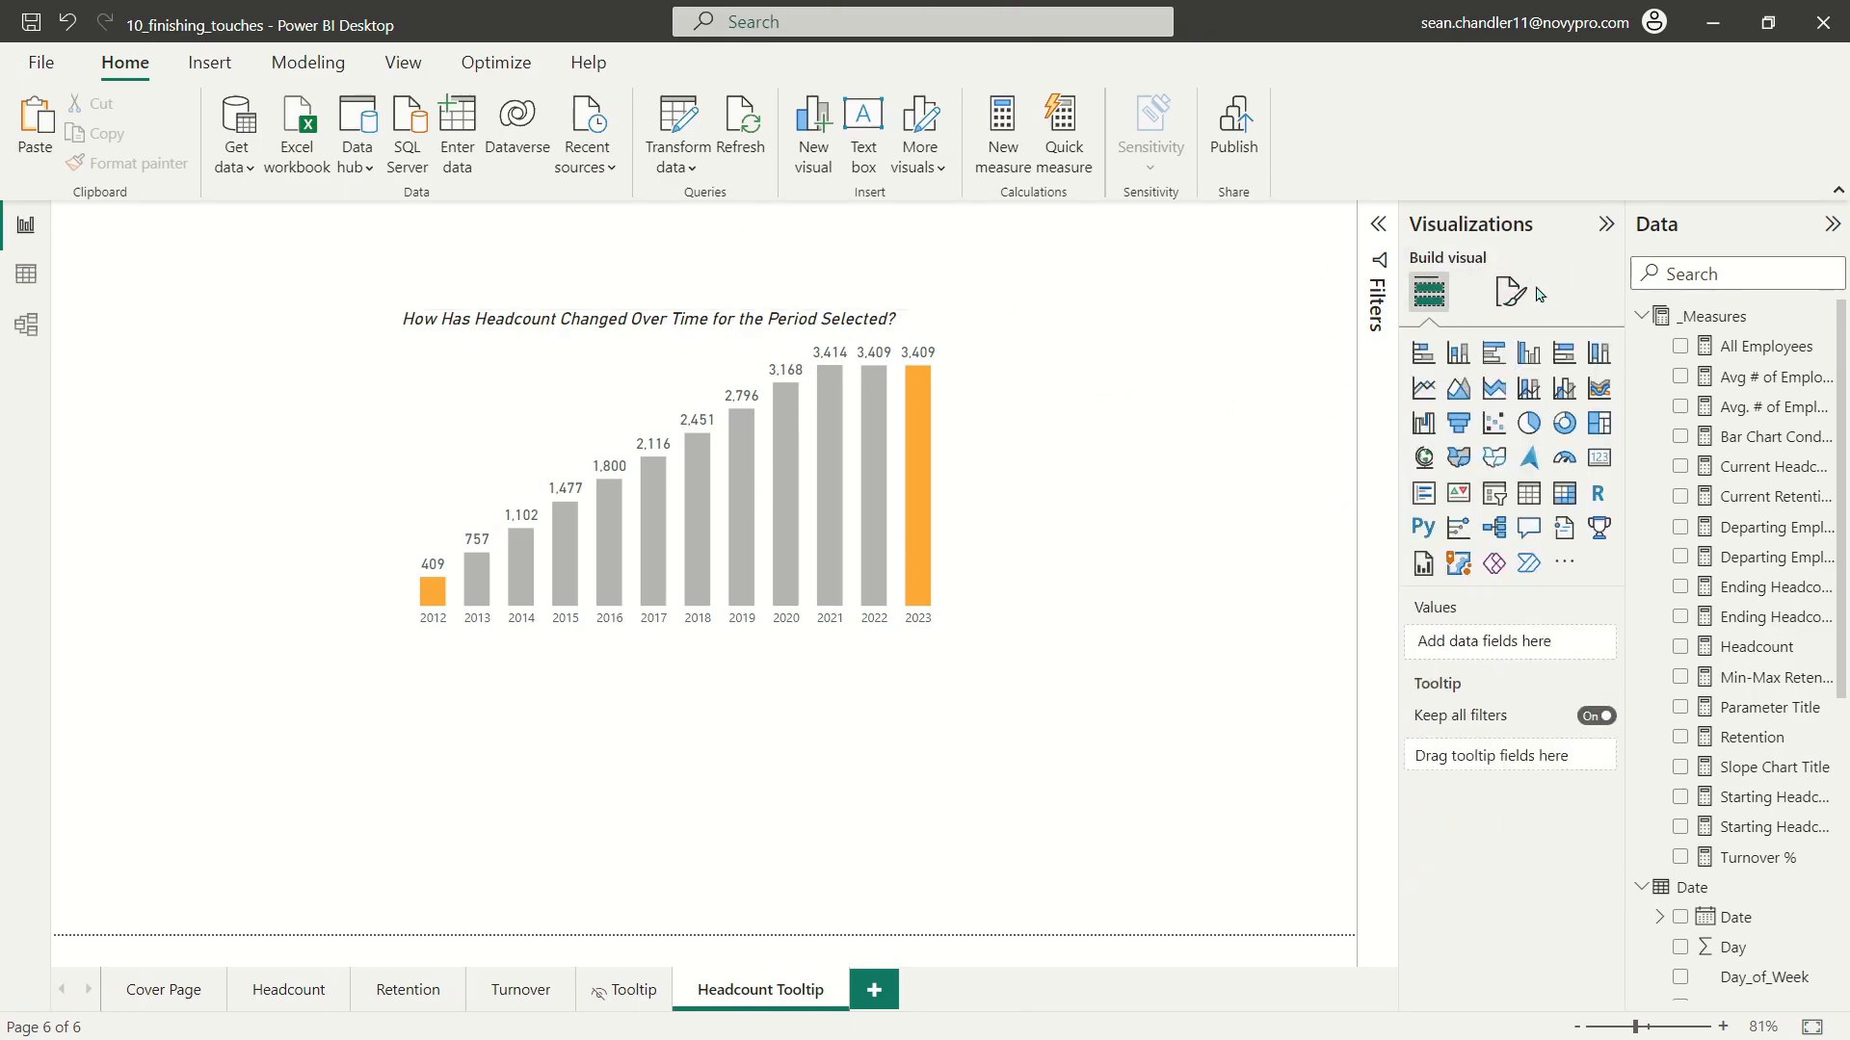
pyautogui.click(1525, 291)
pyautogui.click(1506, 465)
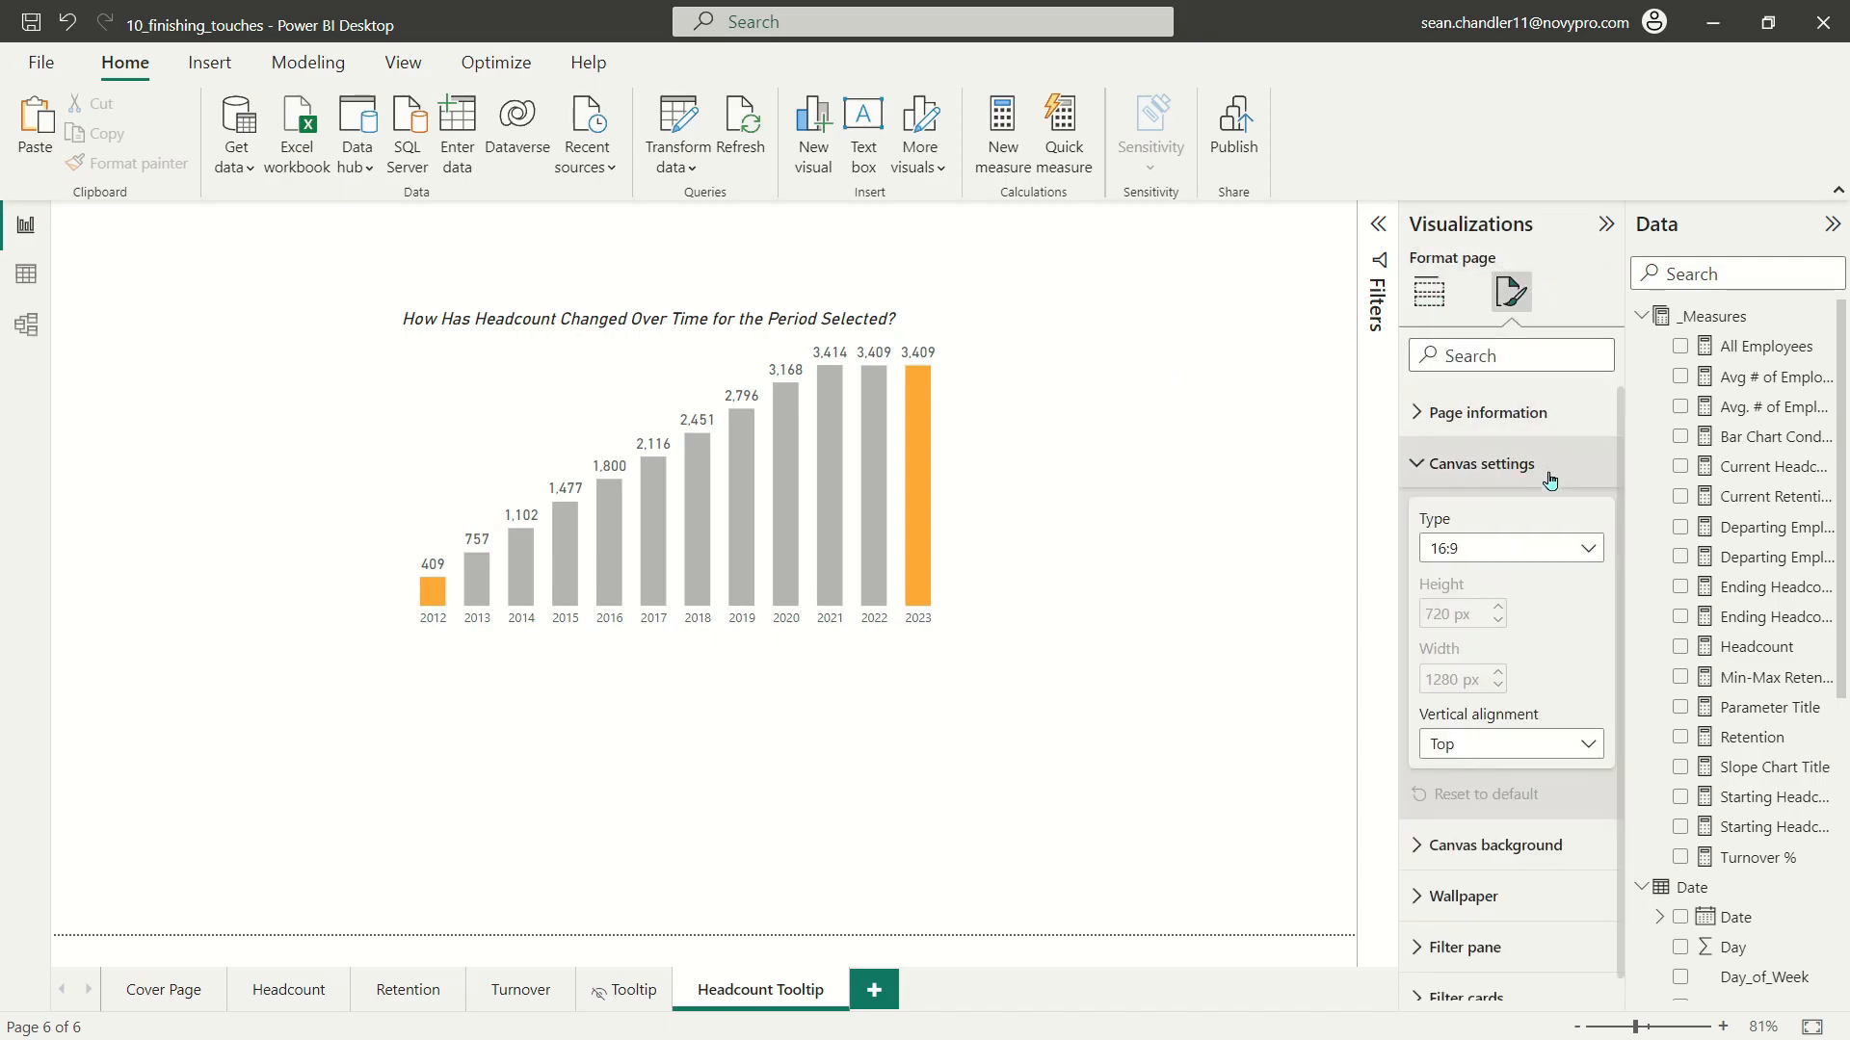
pyautogui.click(1529, 552)
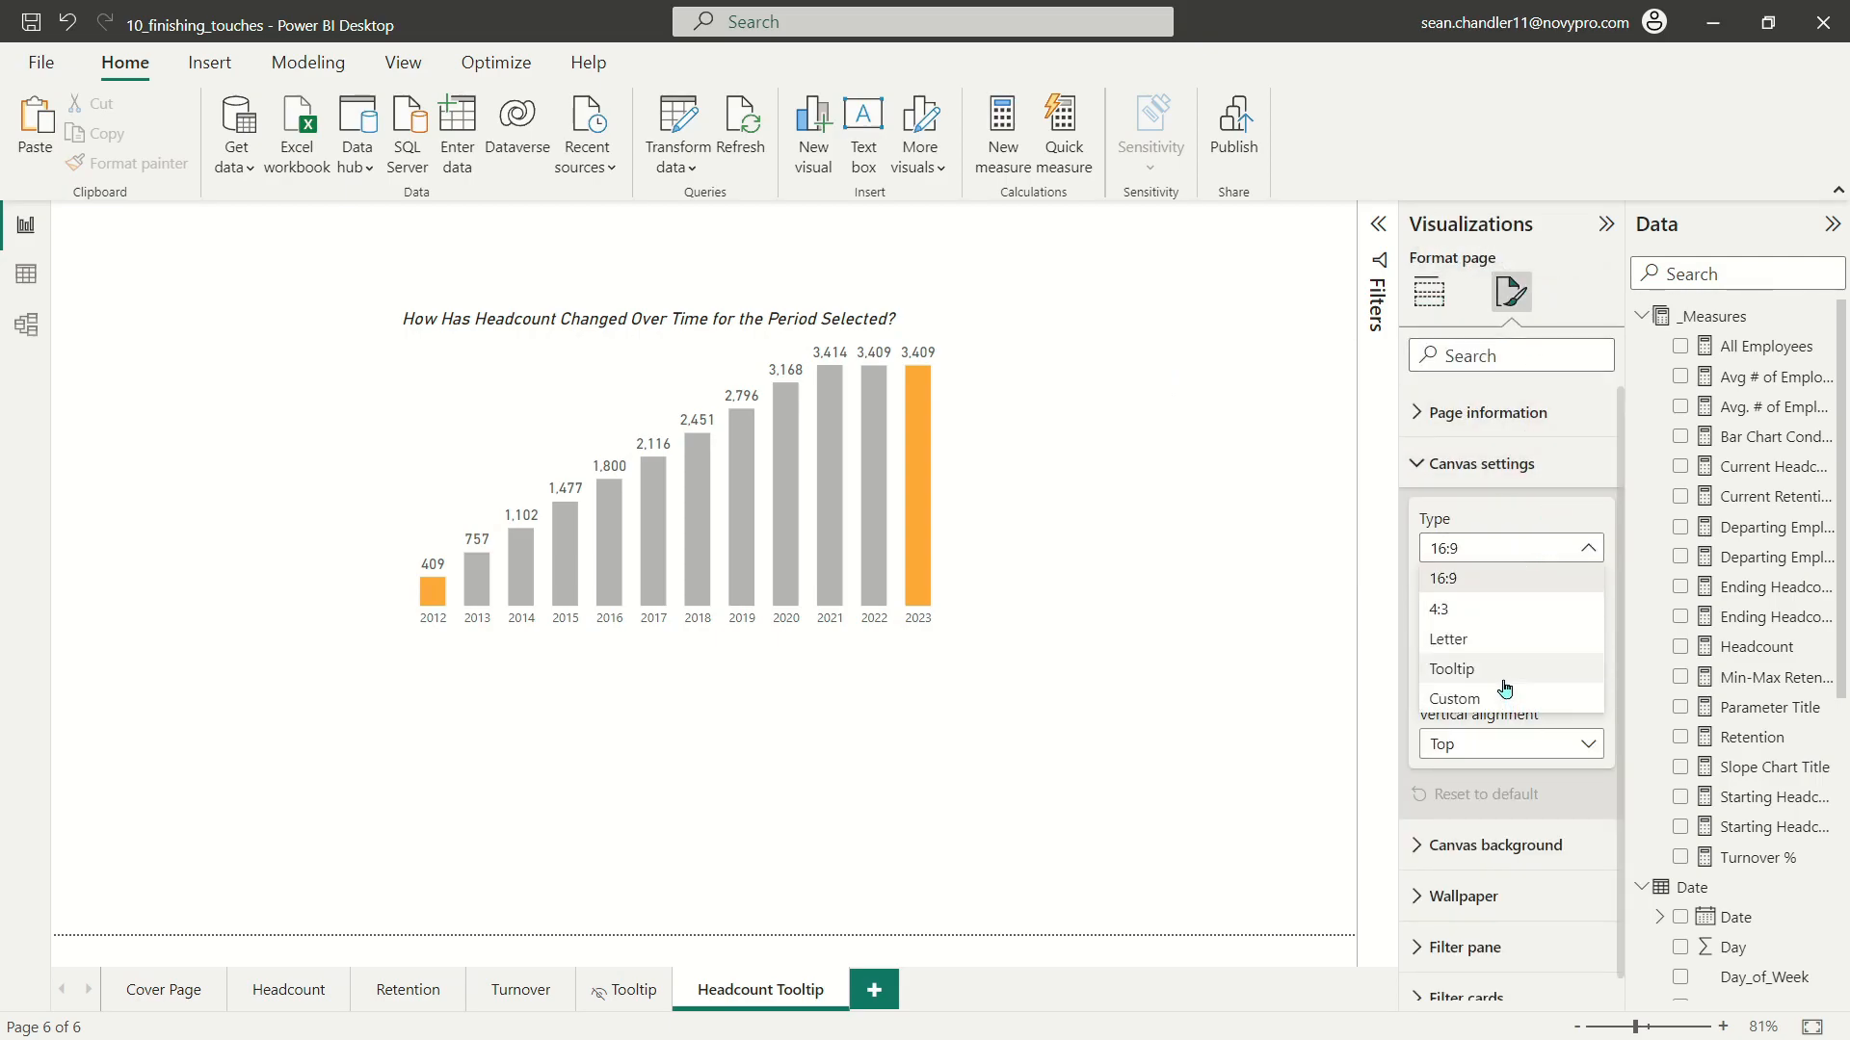
pyautogui.click(1498, 411)
pyautogui.click(1498, 412)
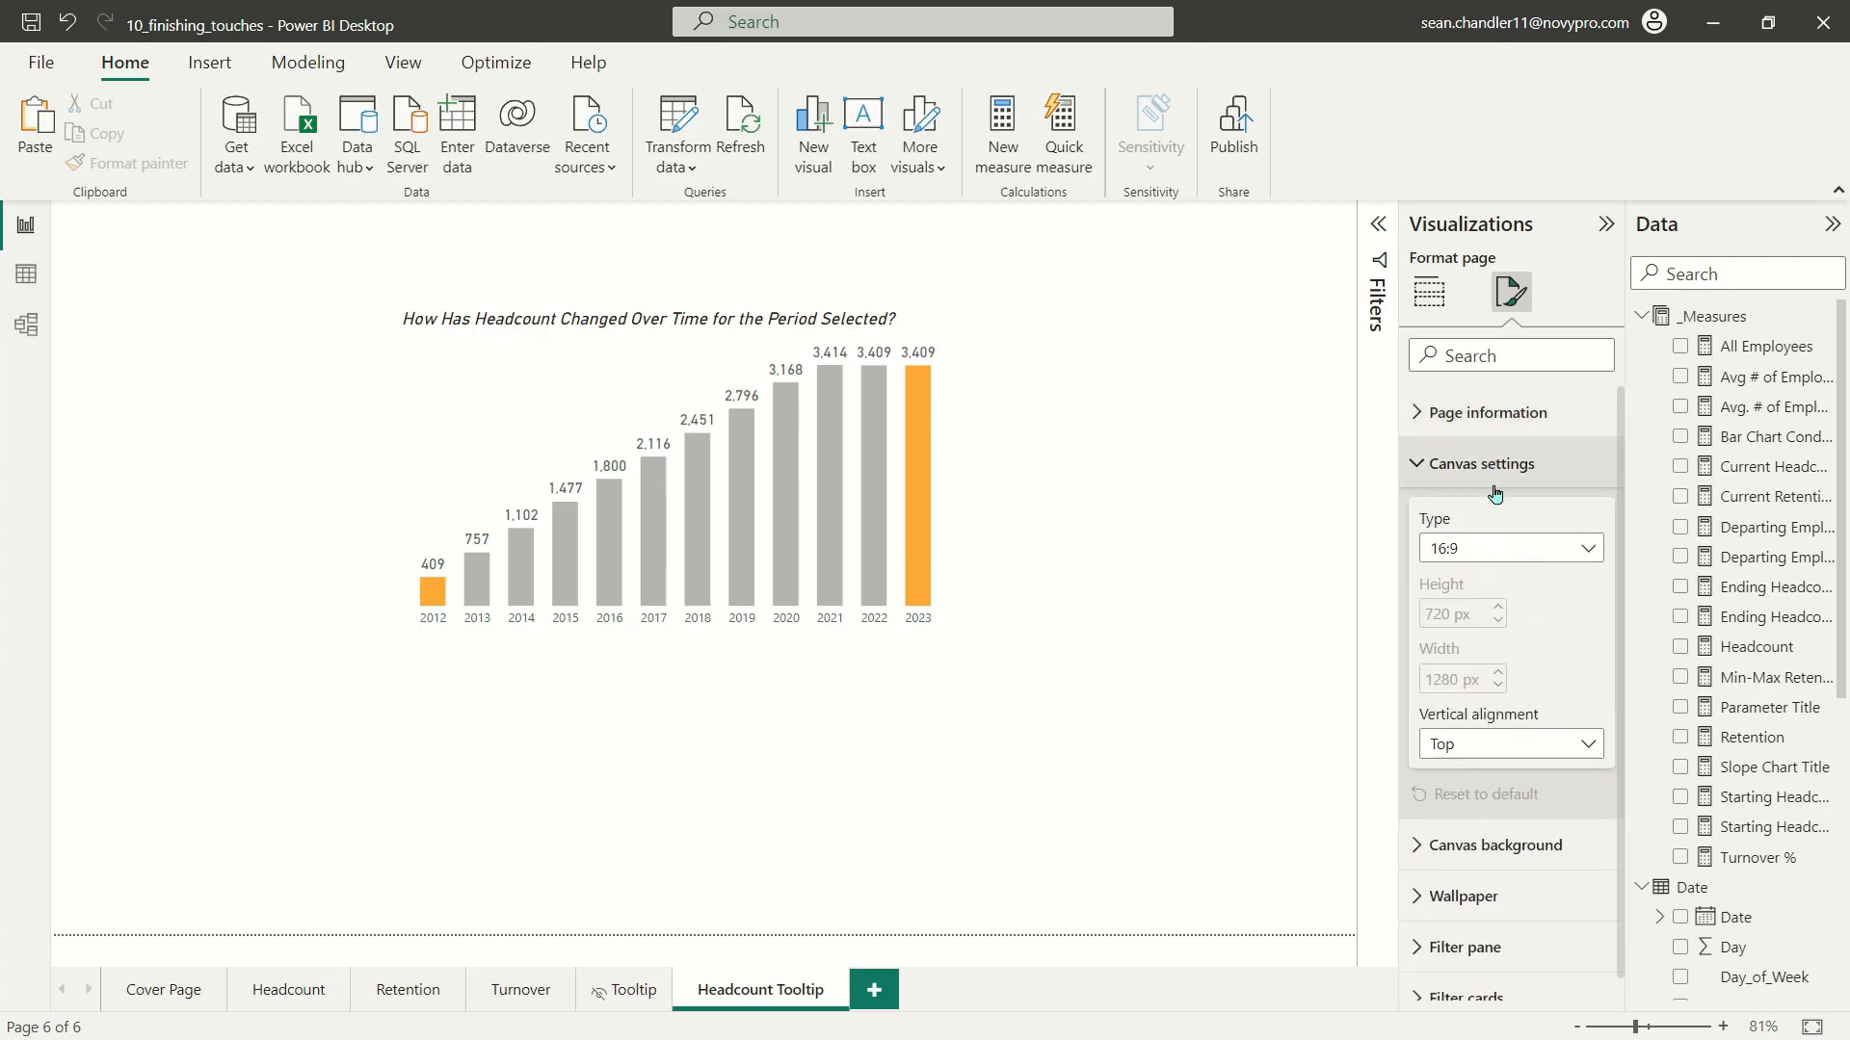
pyautogui.click(1514, 548)
pyautogui.click(1496, 700)
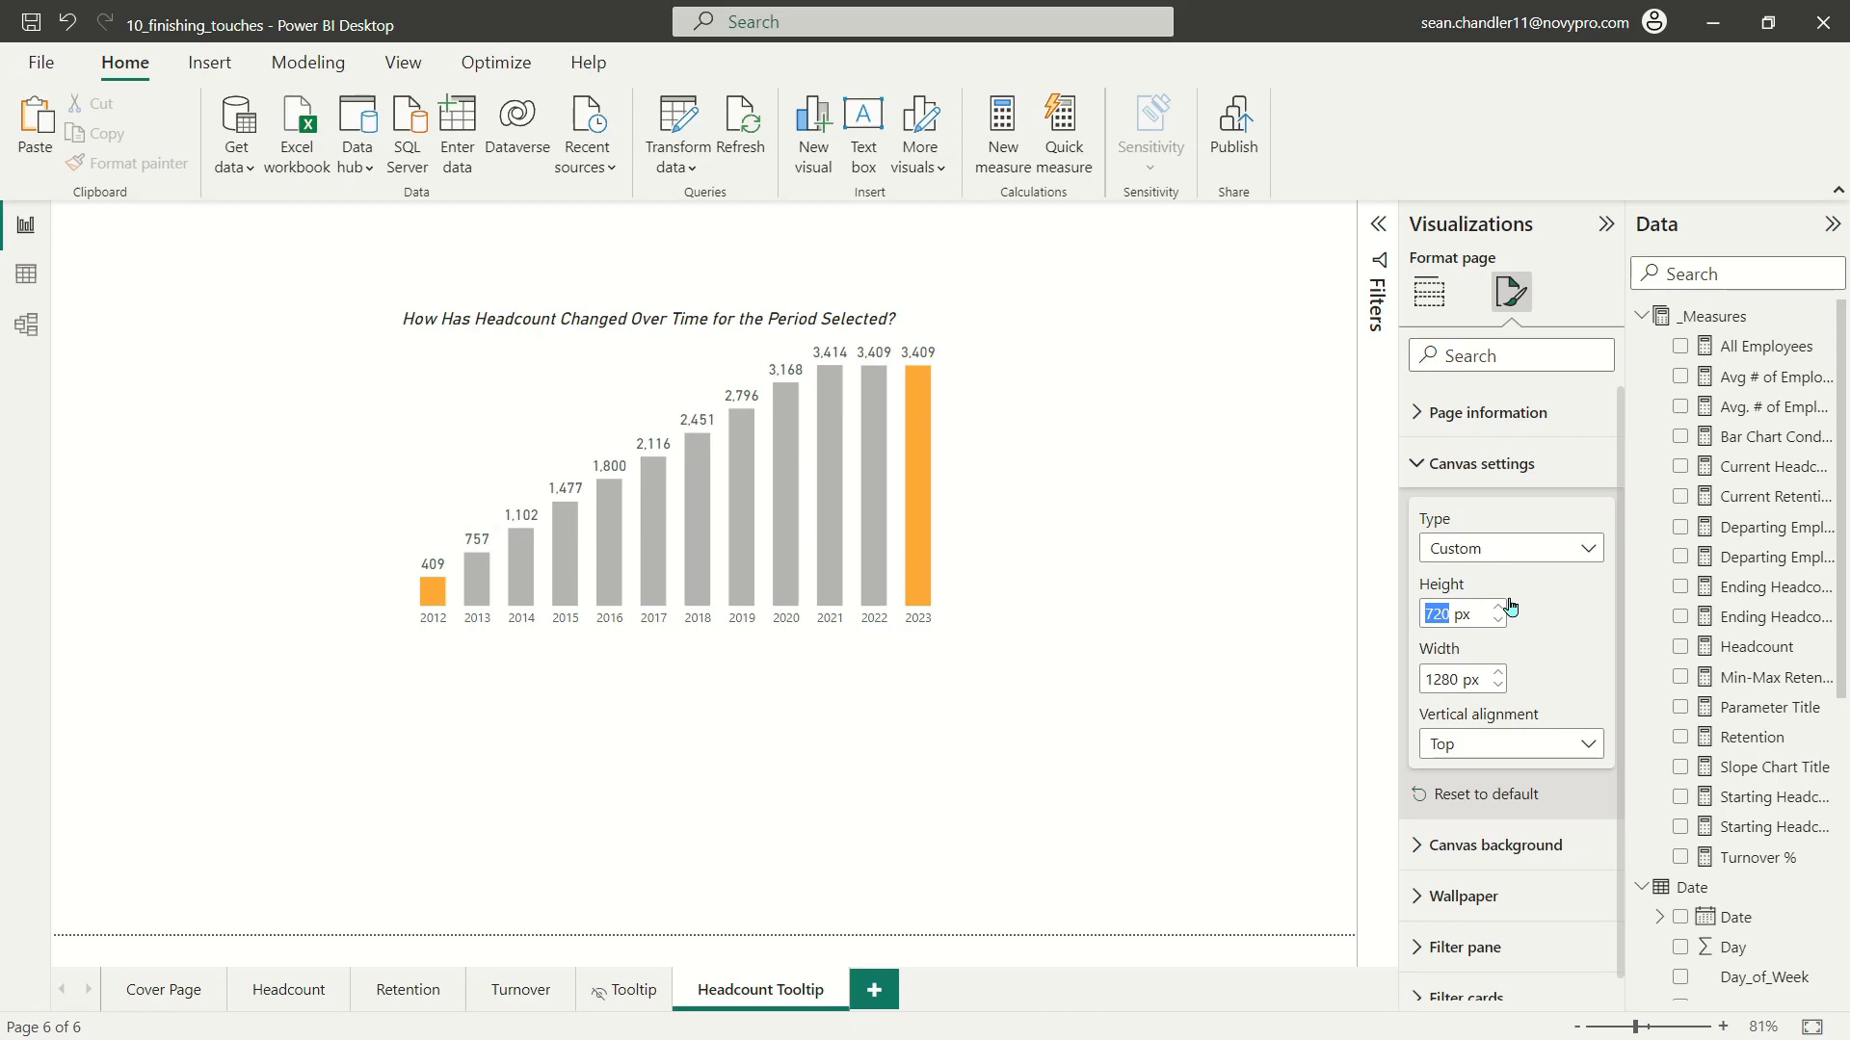
pyautogui.write('400')
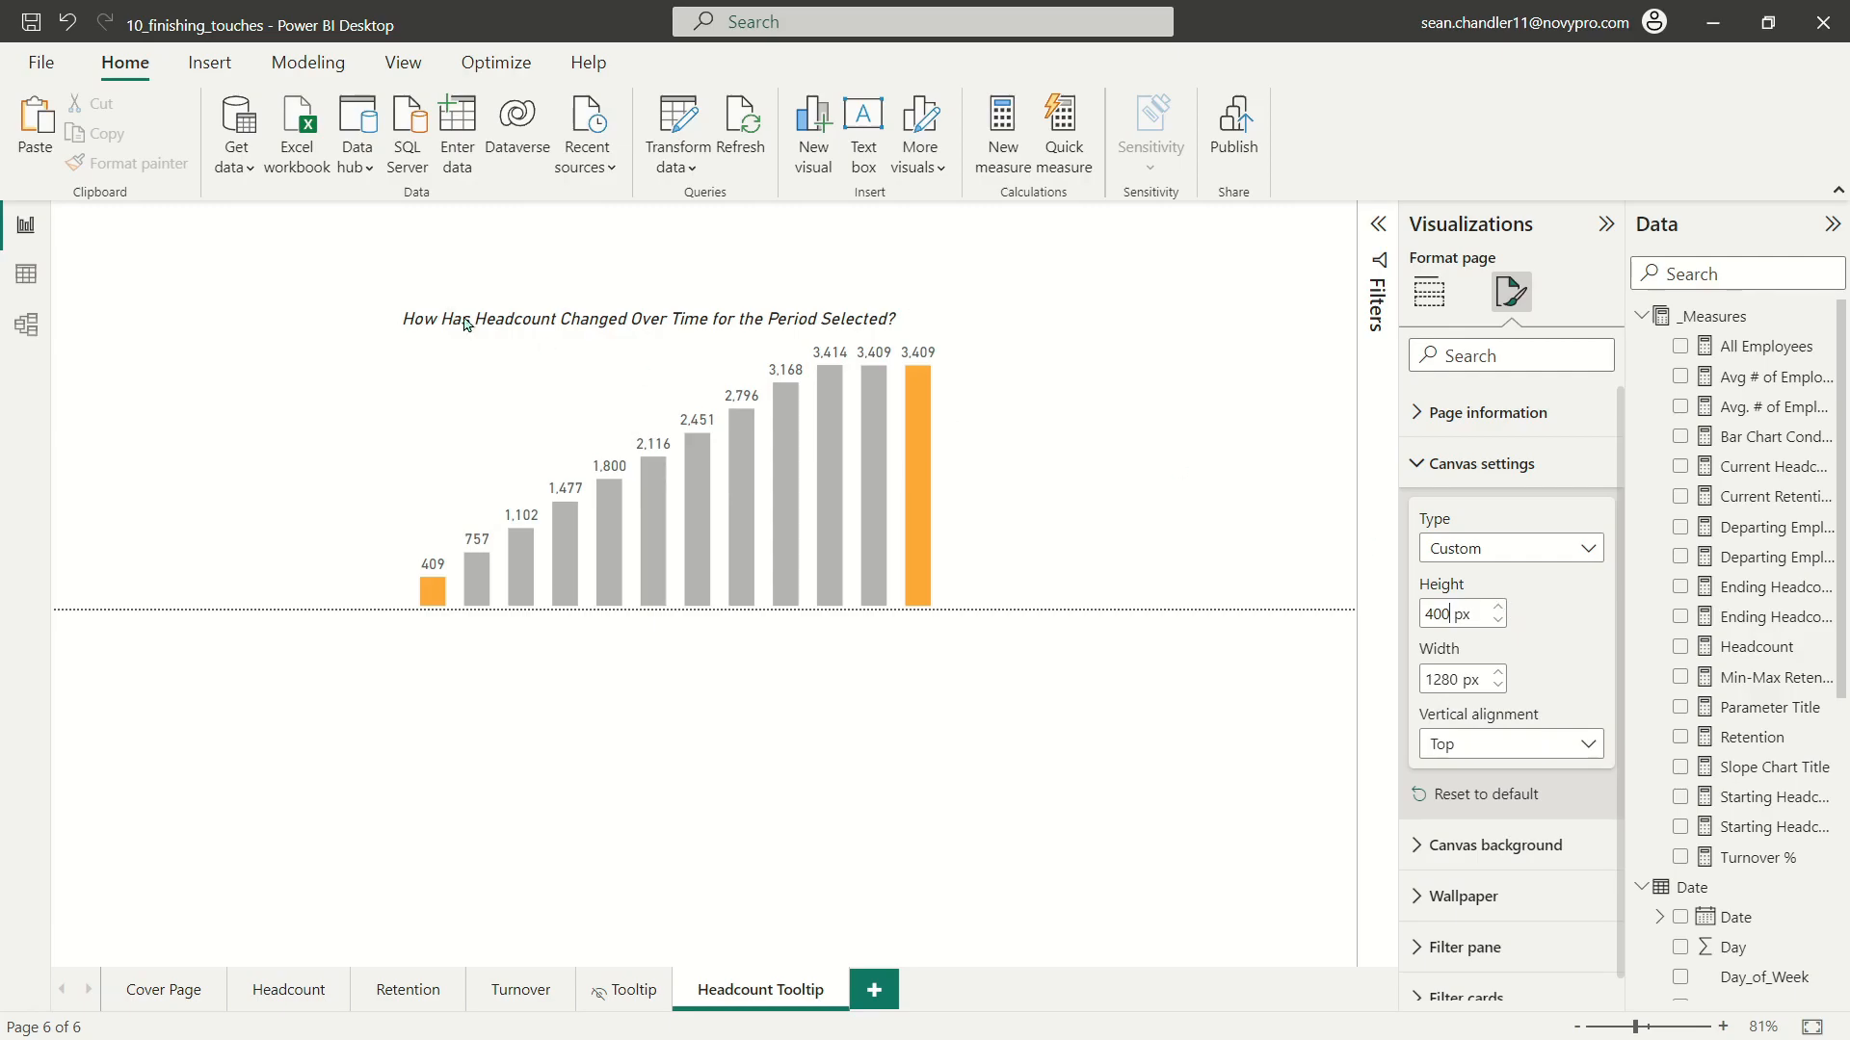
# Step: Move the headcount chart into the page's upper-left corner and set the canvas width to 700 px
pyautogui.click(681, 446)
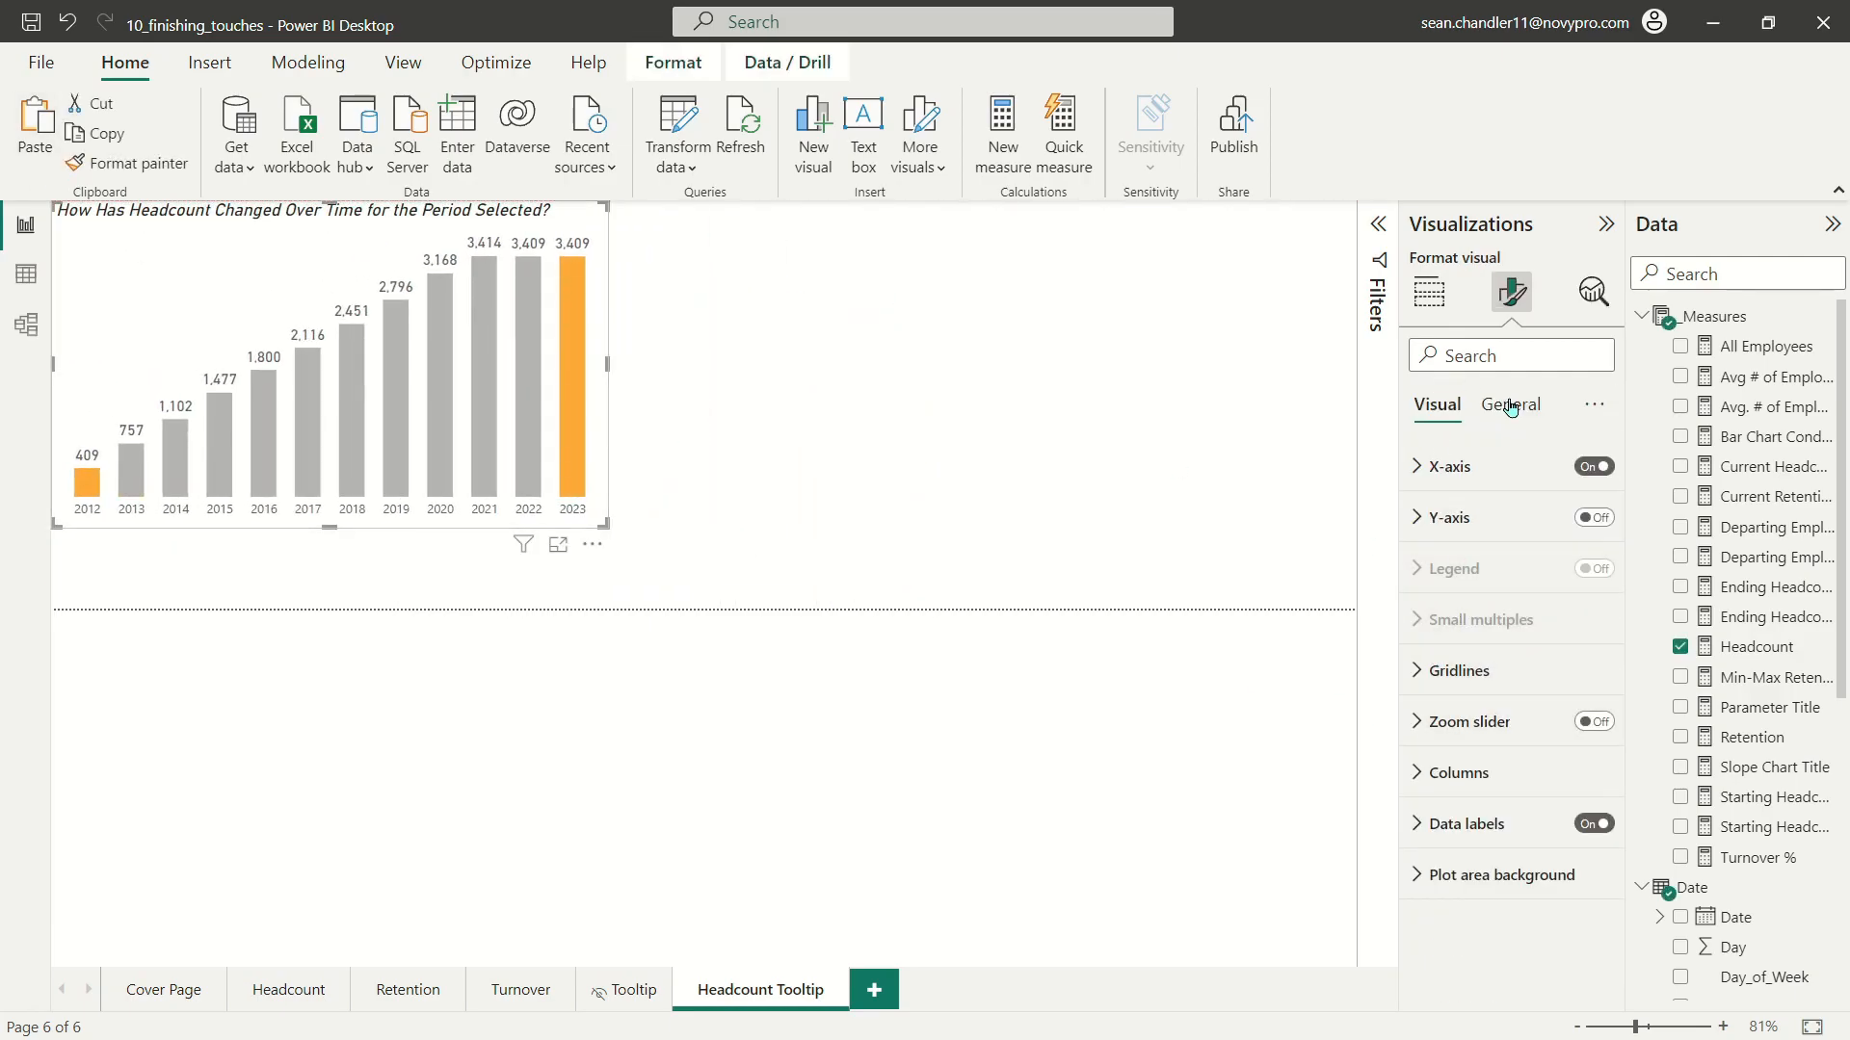
pyautogui.click(1193, 367)
pyautogui.click(1511, 291)
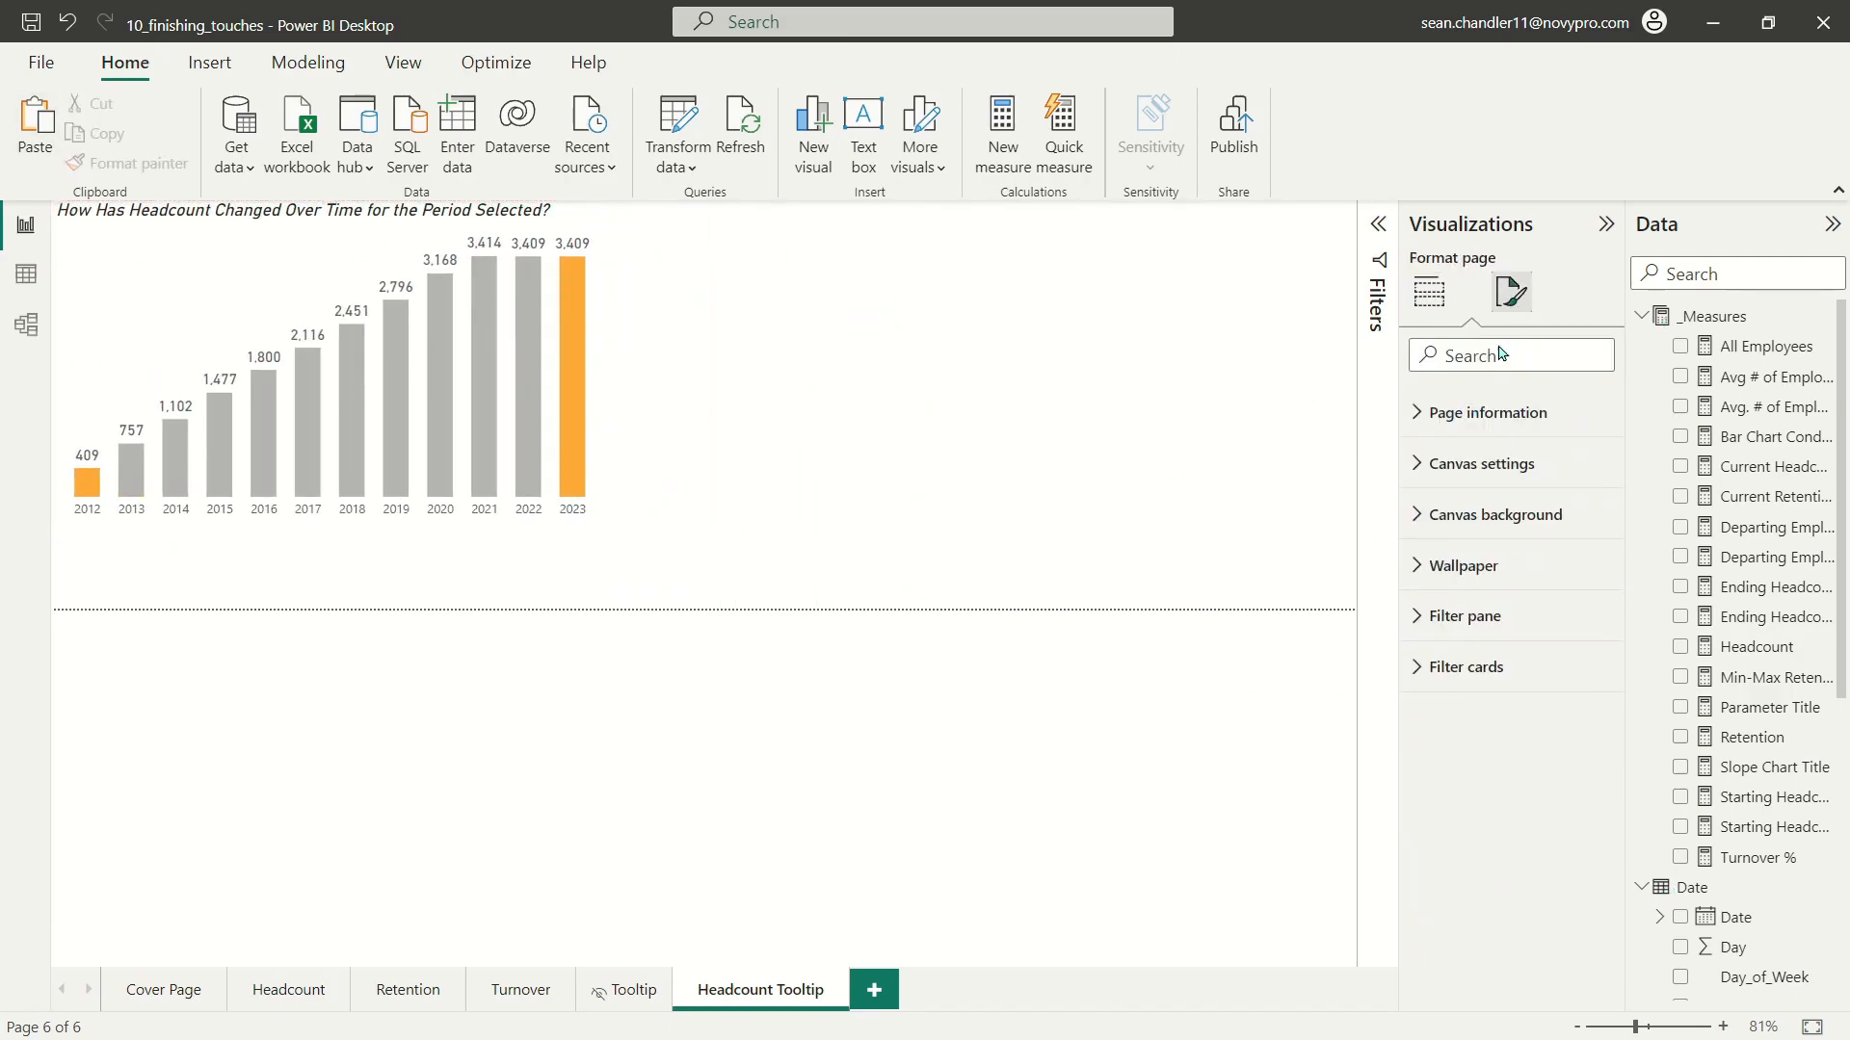
pyautogui.click(1481, 466)
pyautogui.doubleClick(1452, 681)
pyautogui.moveTo(1452, 681); pyautogui.dragTo(1410, 681)
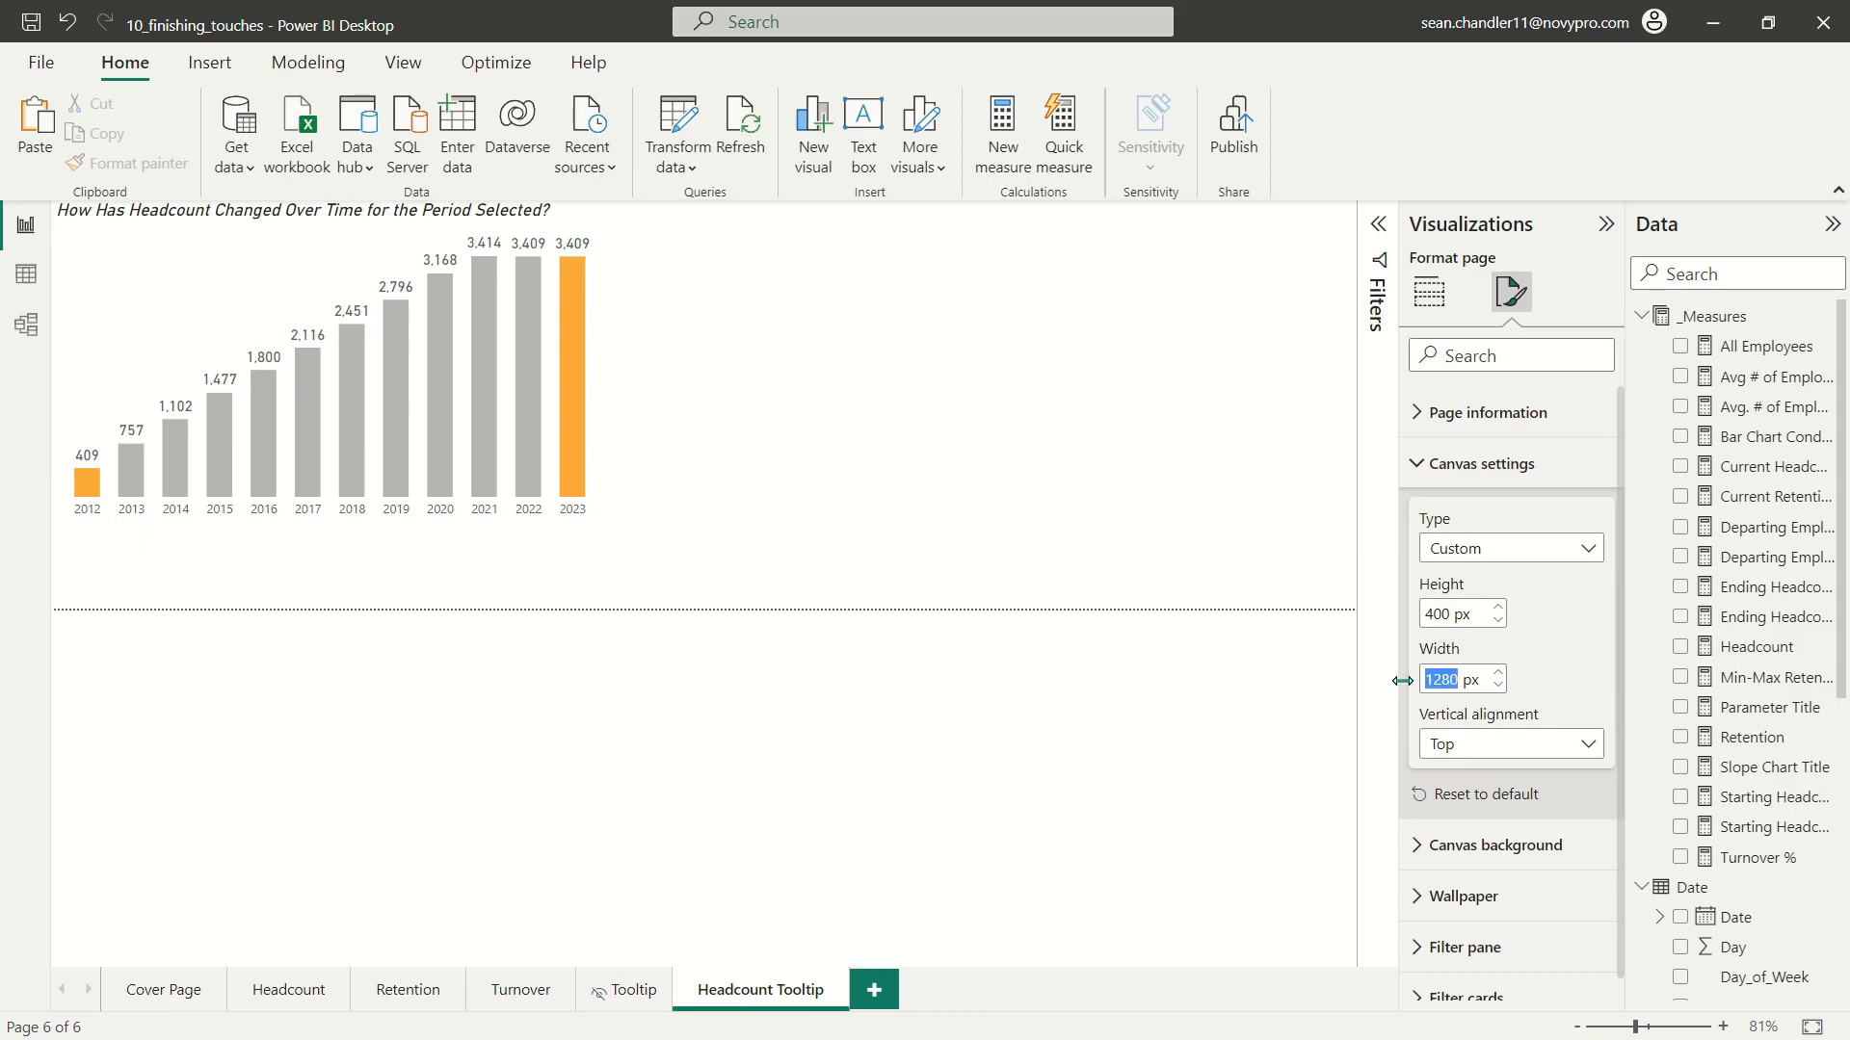
pyautogui.write('700')
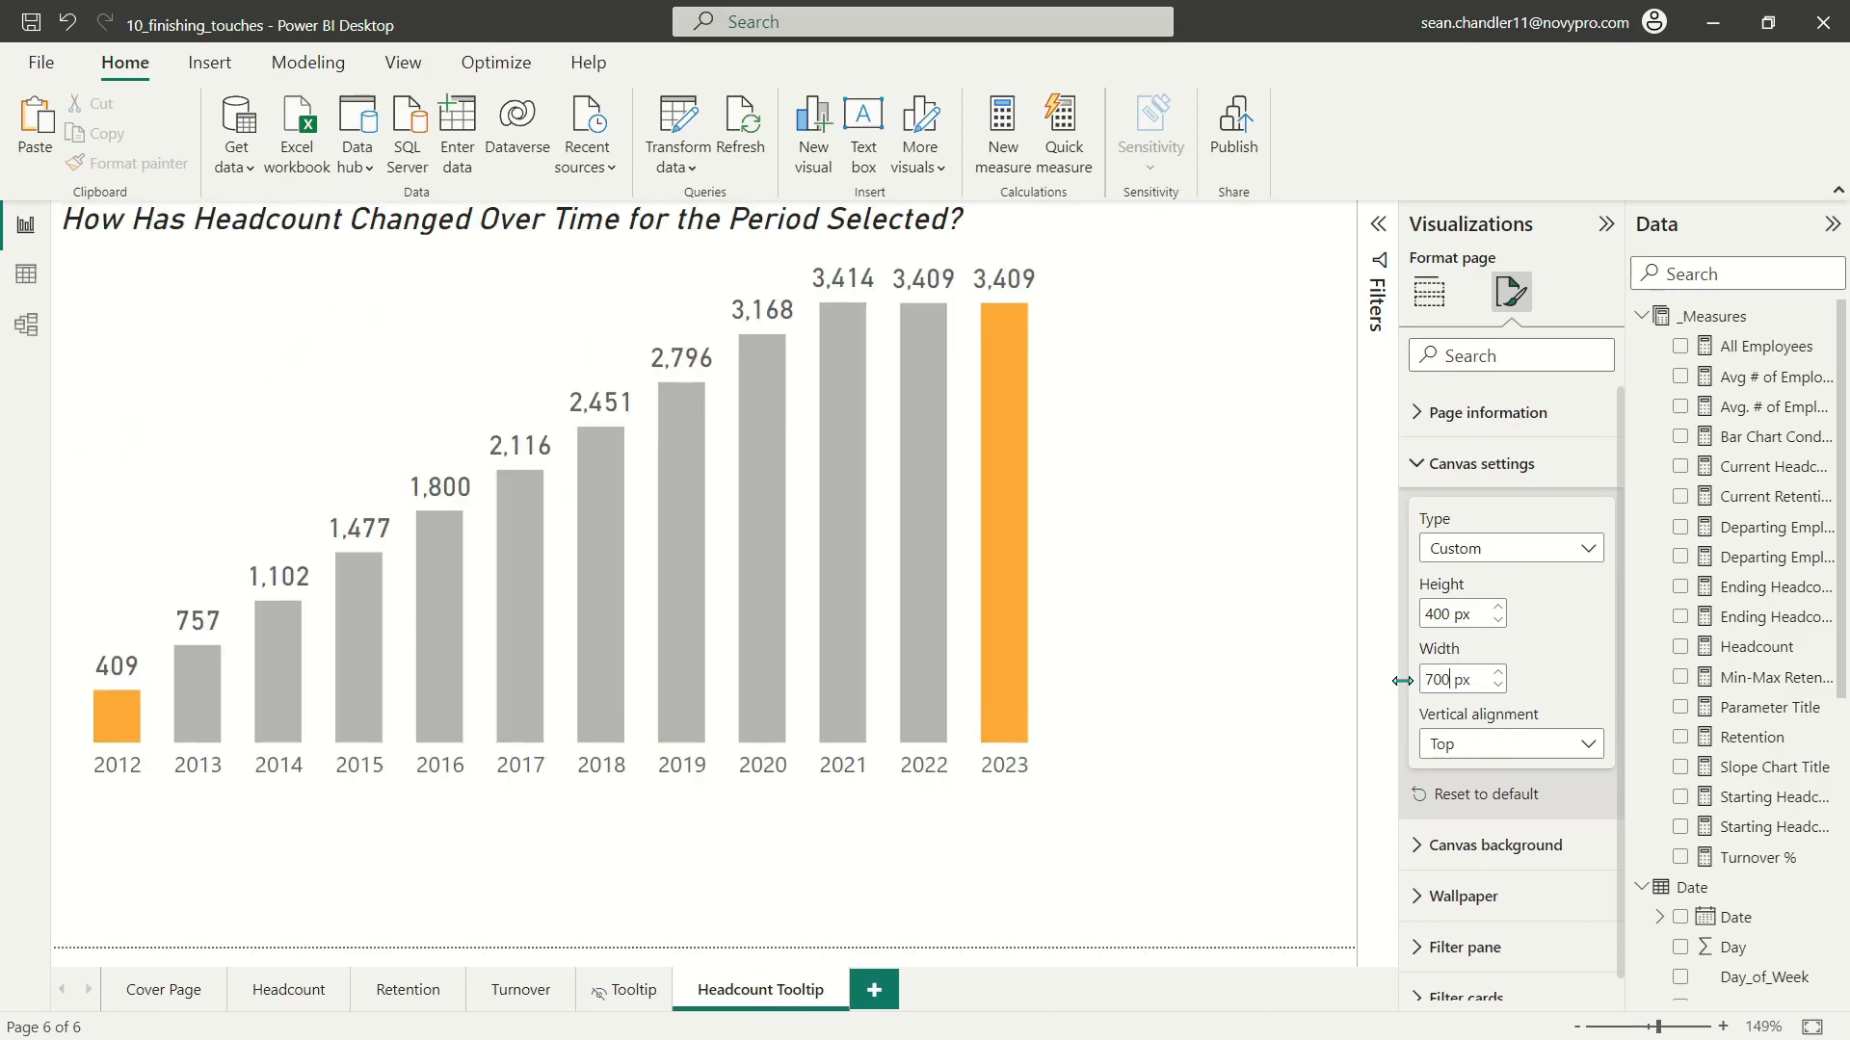
# Step: Enlarge the headcount chart to nearly fill the page and position it with a small margin on all sides
pyautogui.click(466, 231)
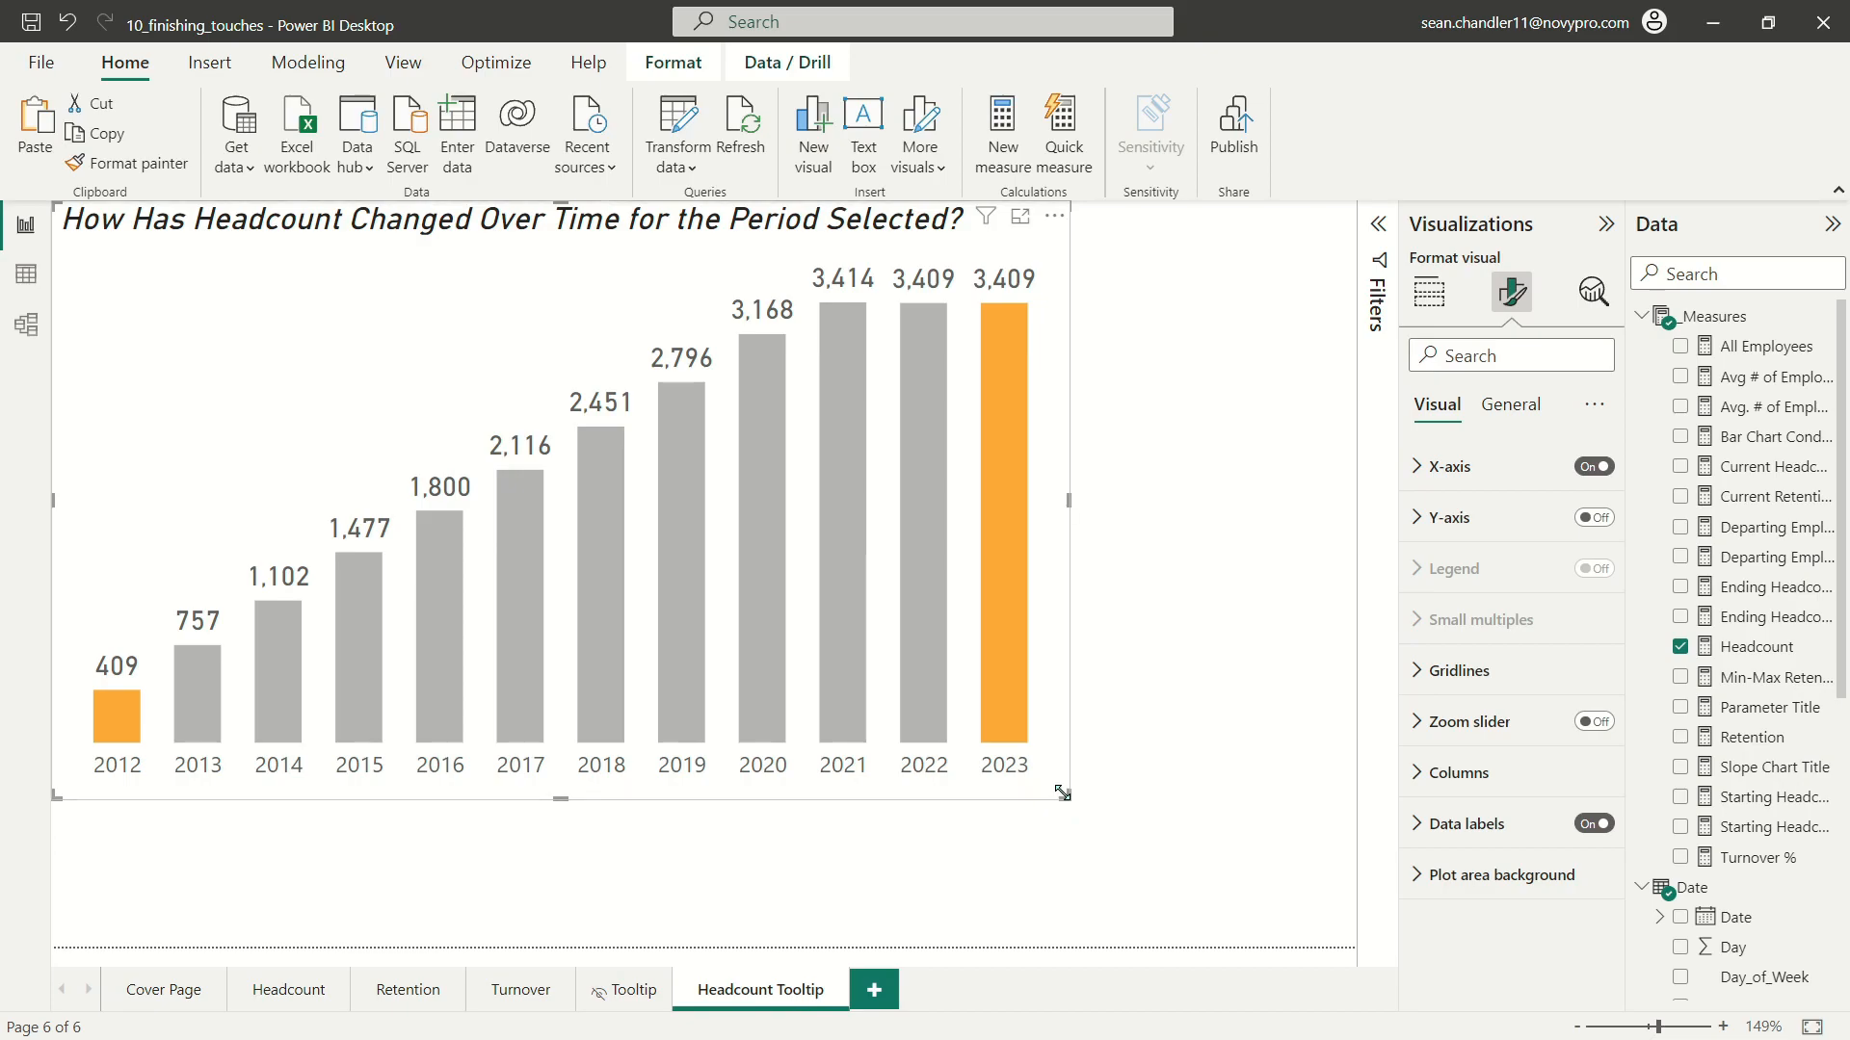
pyautogui.moveTo(1062, 792); pyautogui.dragTo(1354, 944)
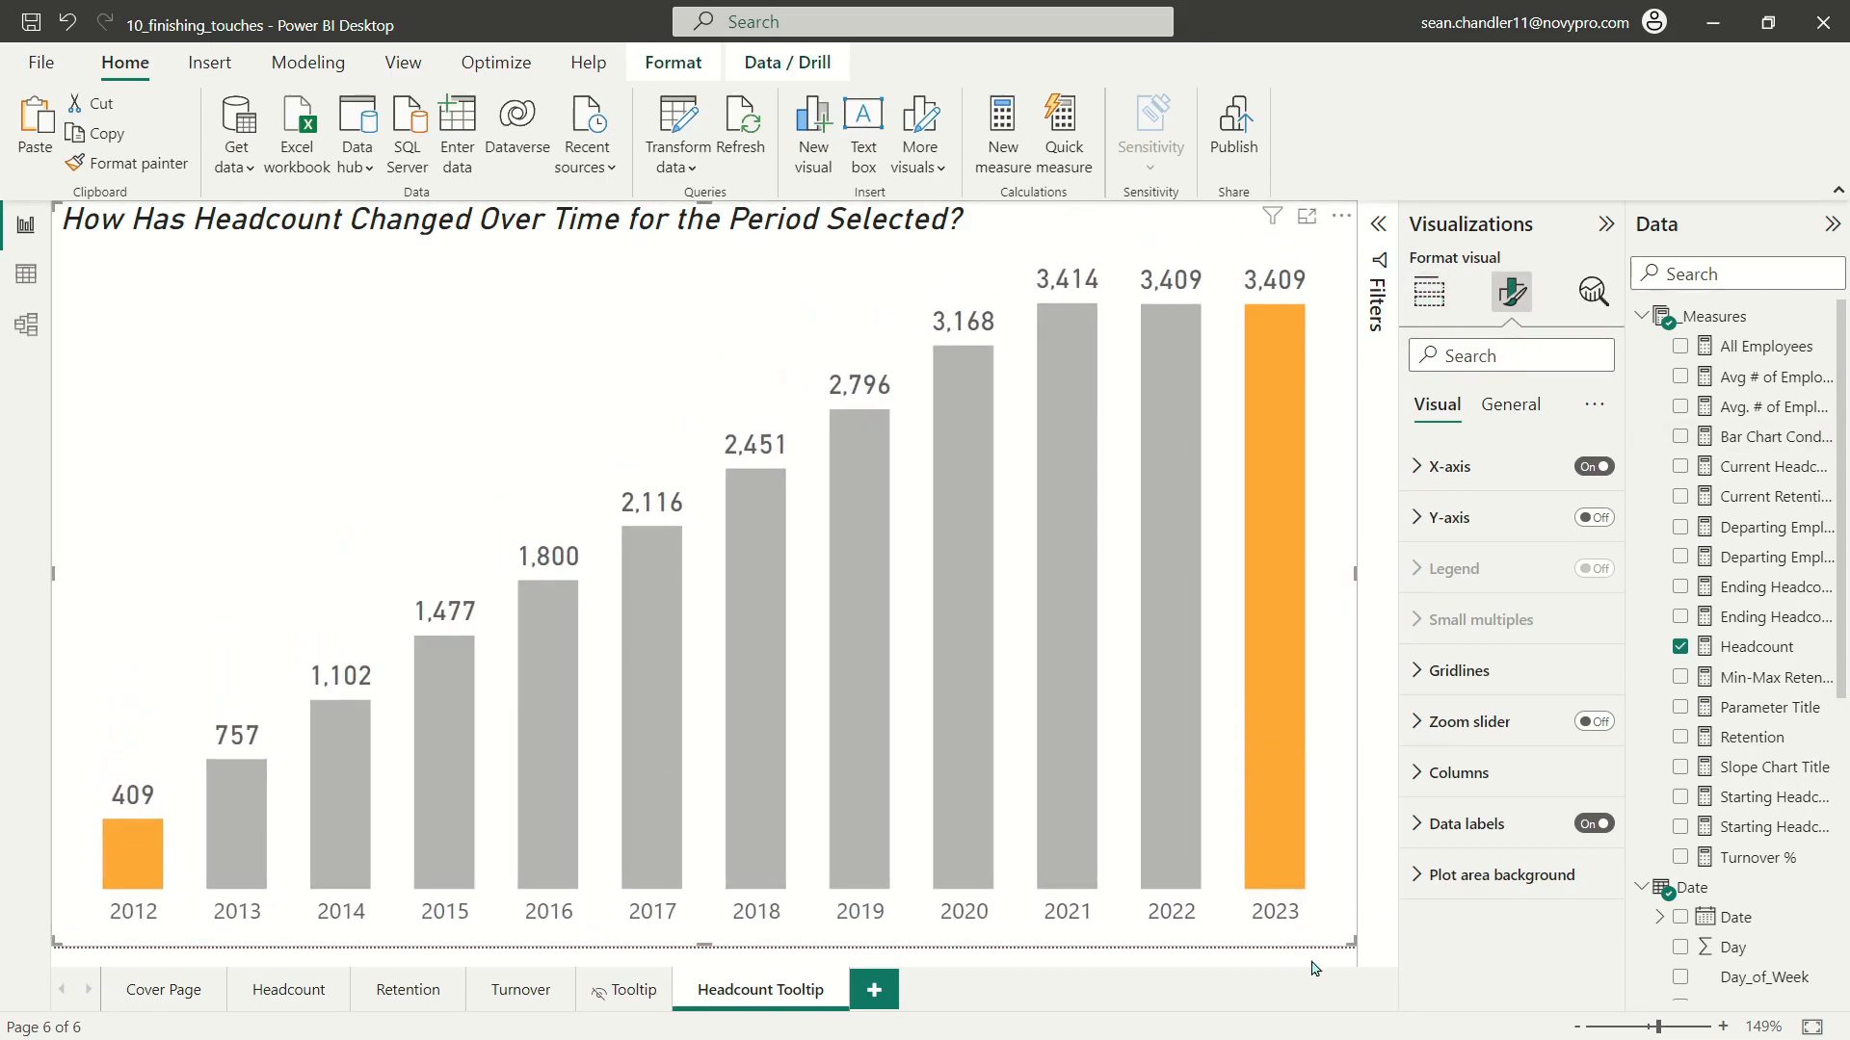
pyautogui.click(1140, 966)
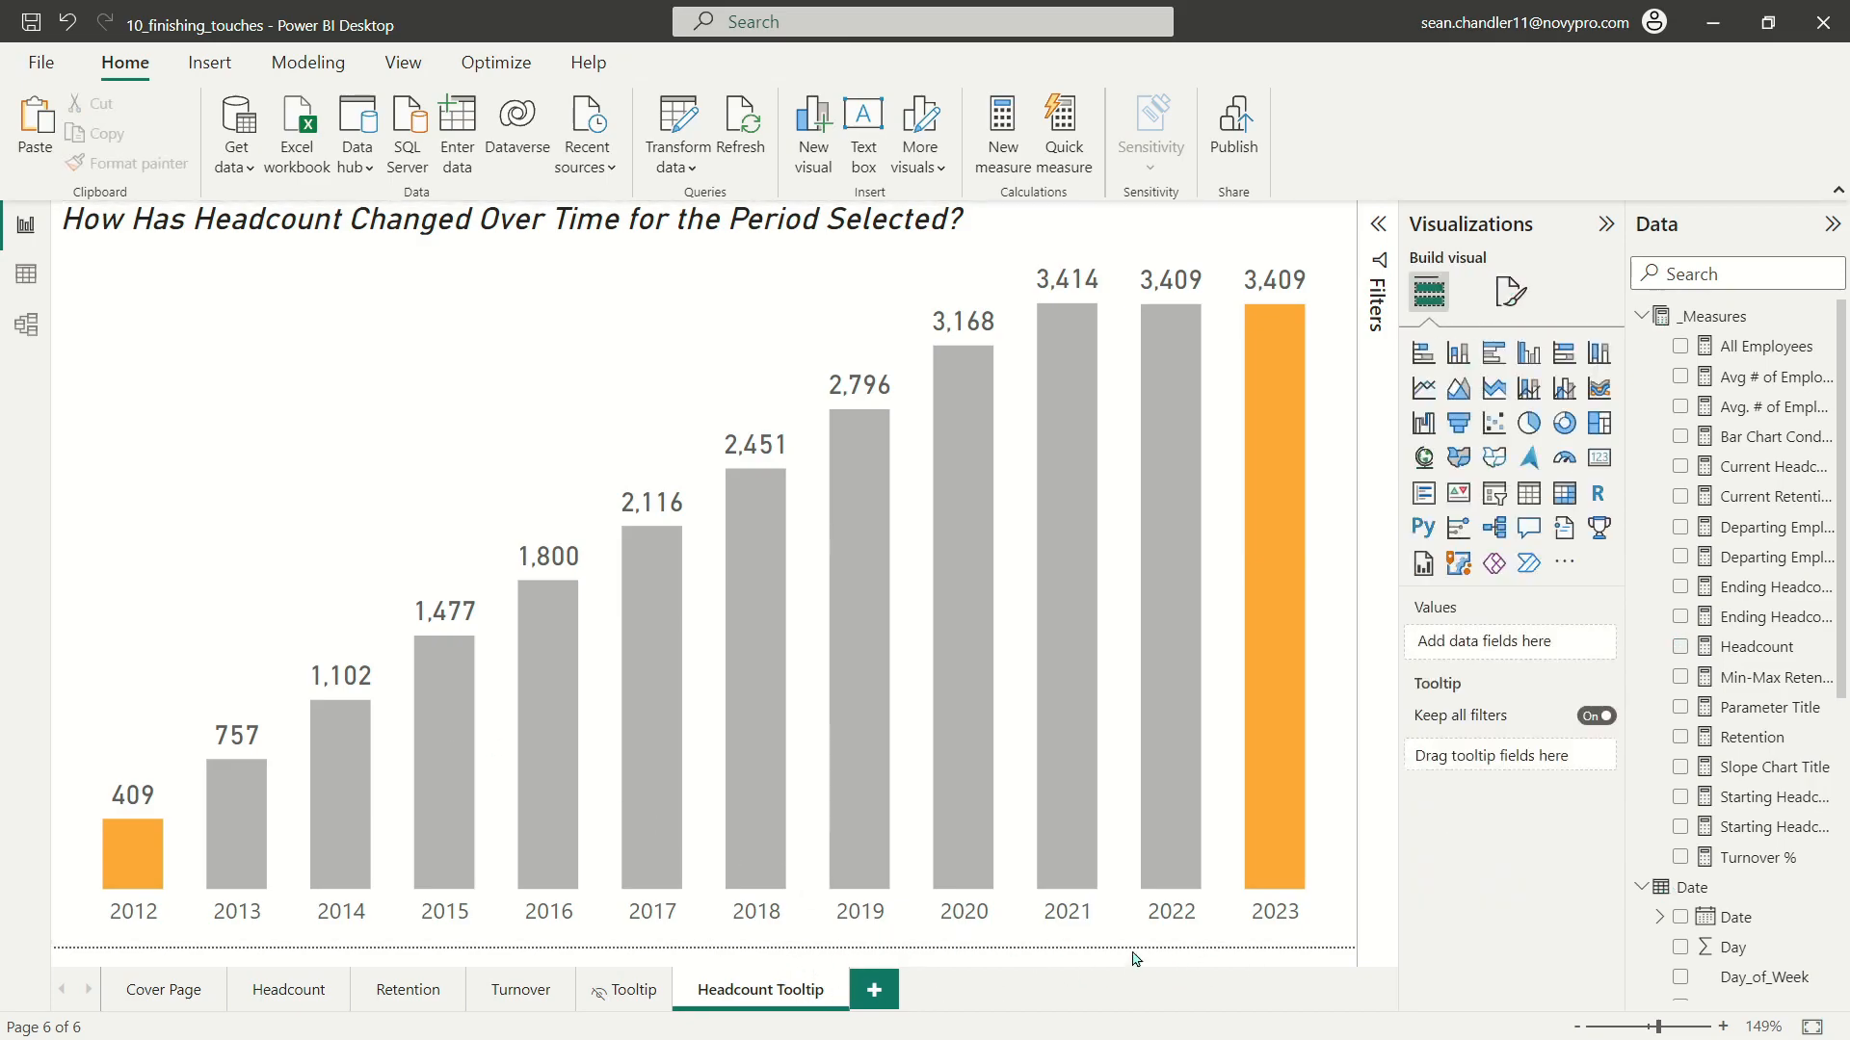
pyautogui.click(1353, 954)
pyautogui.moveTo(1348, 940); pyautogui.dragTo(1316, 894)
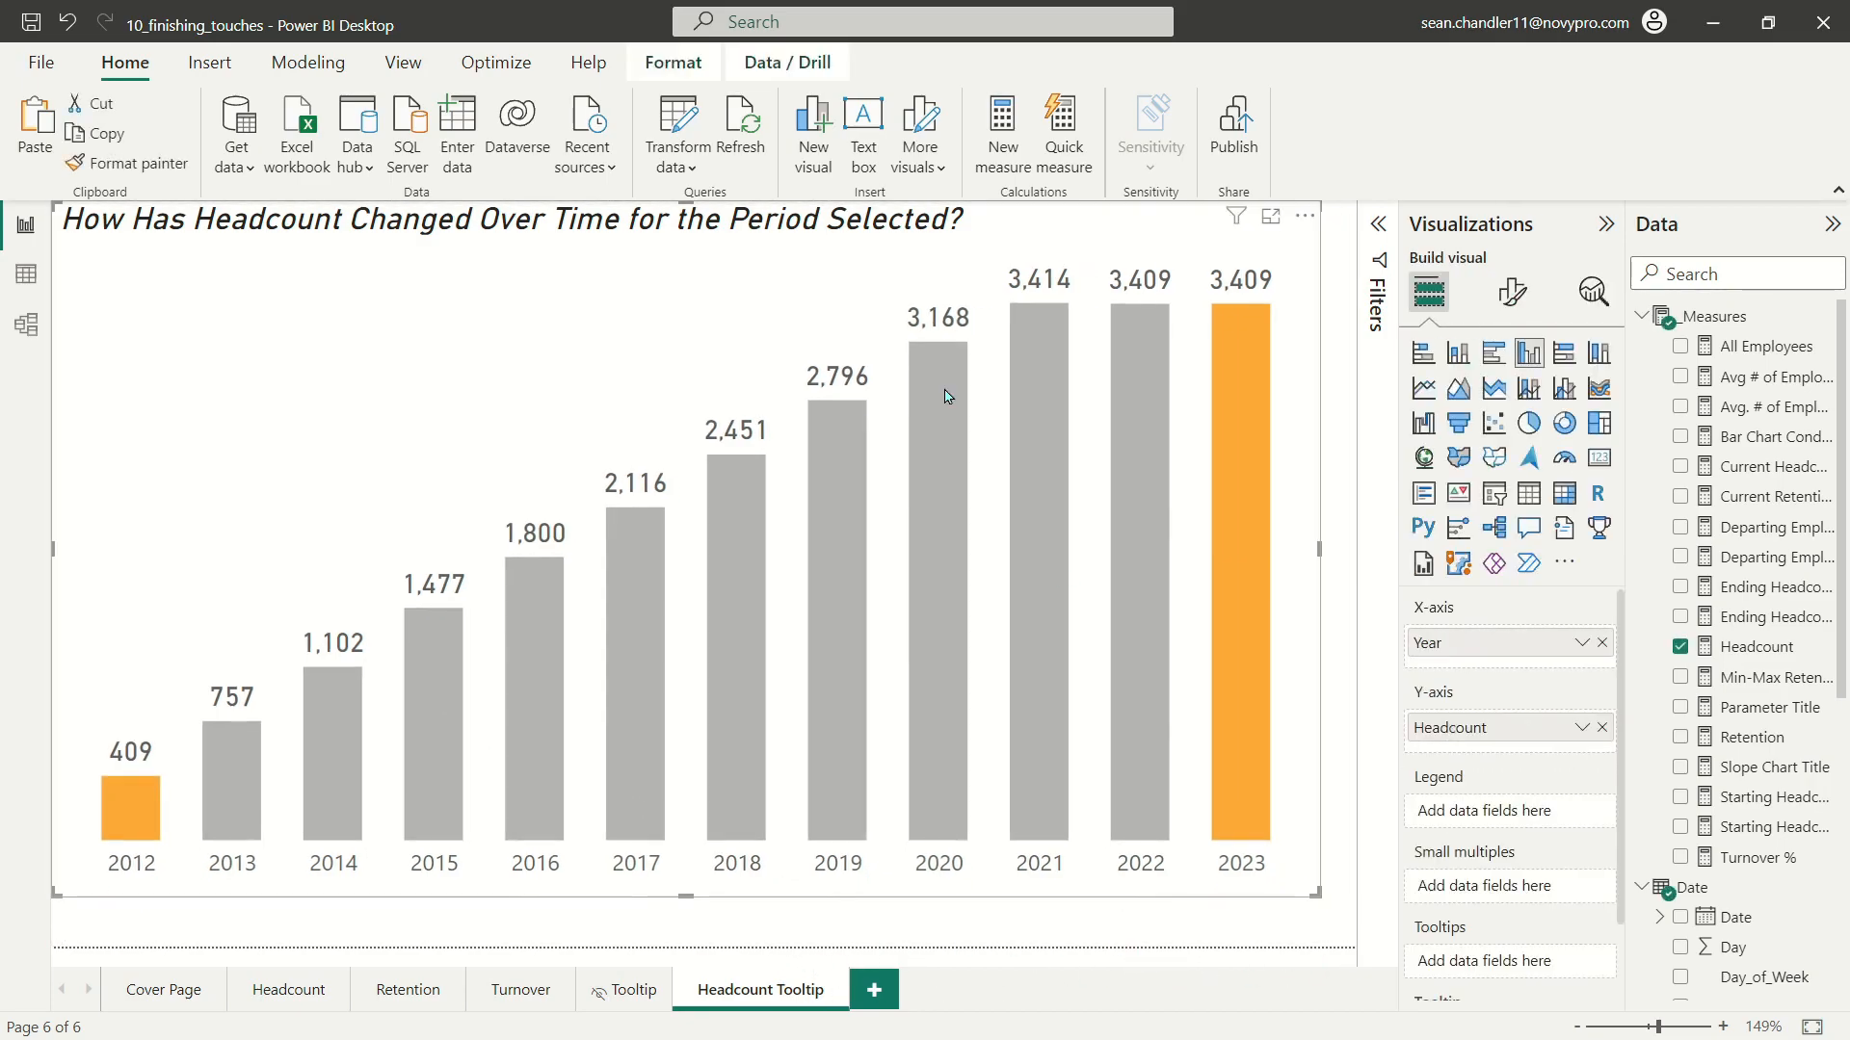
pyautogui.moveTo(867, 228); pyautogui.dragTo(885, 243)
pyautogui.click(896, 207)
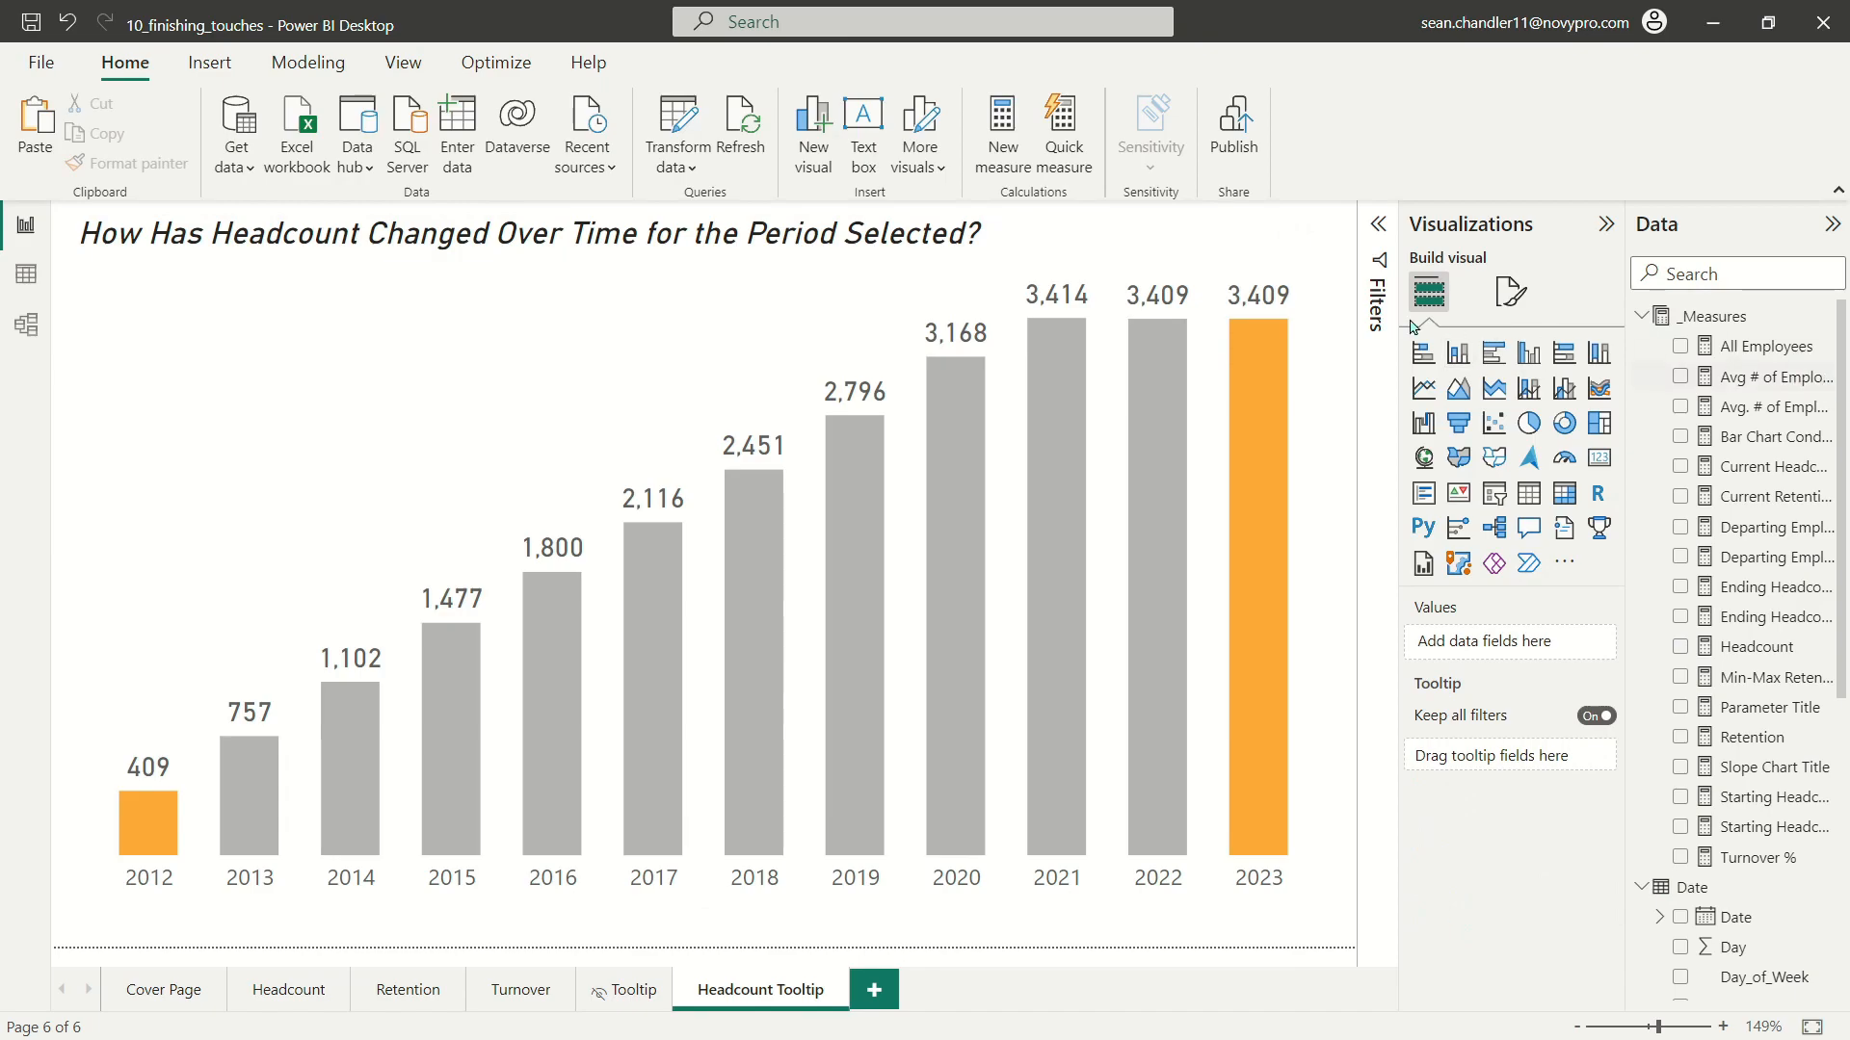
# Step: On the Headcount page, turn on tooltips for the headcount card and assign the Headcount Tooltip report page
pyautogui.click(271, 992)
pyautogui.click(556, 315)
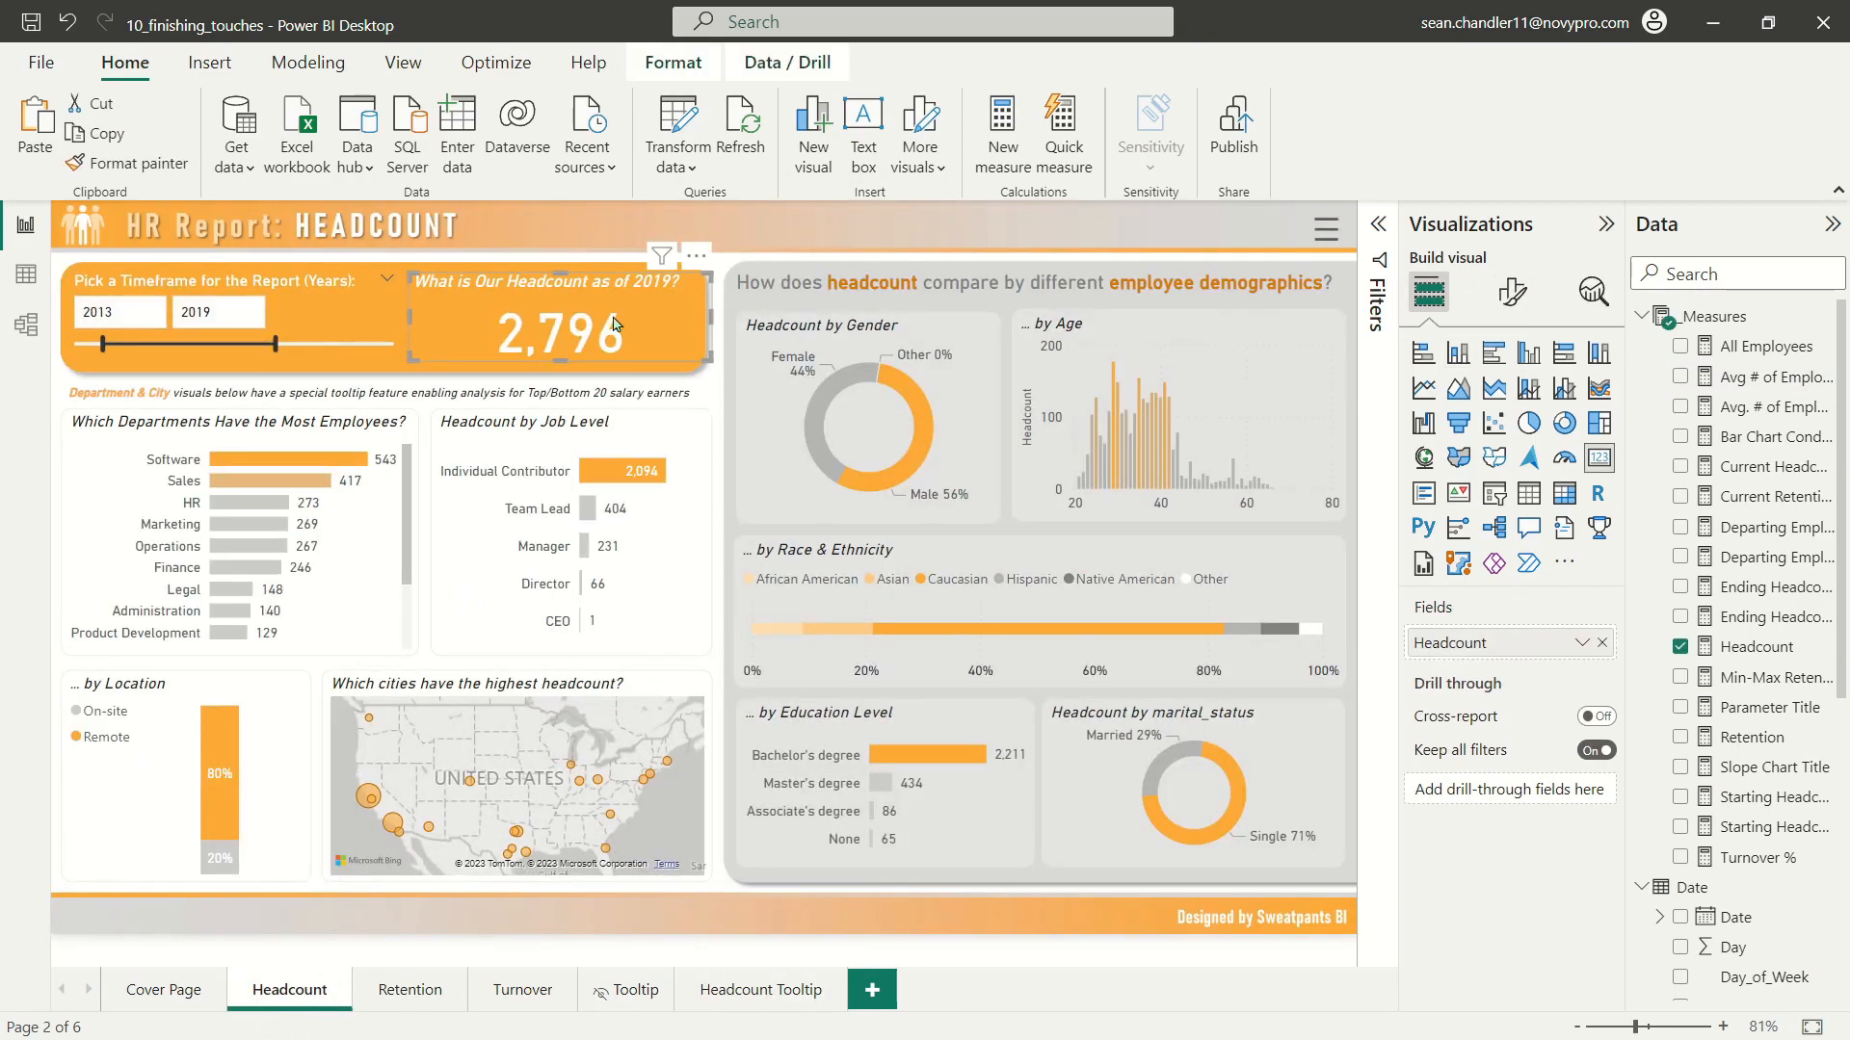
pyautogui.click(1511, 290)
pyautogui.click(1510, 404)
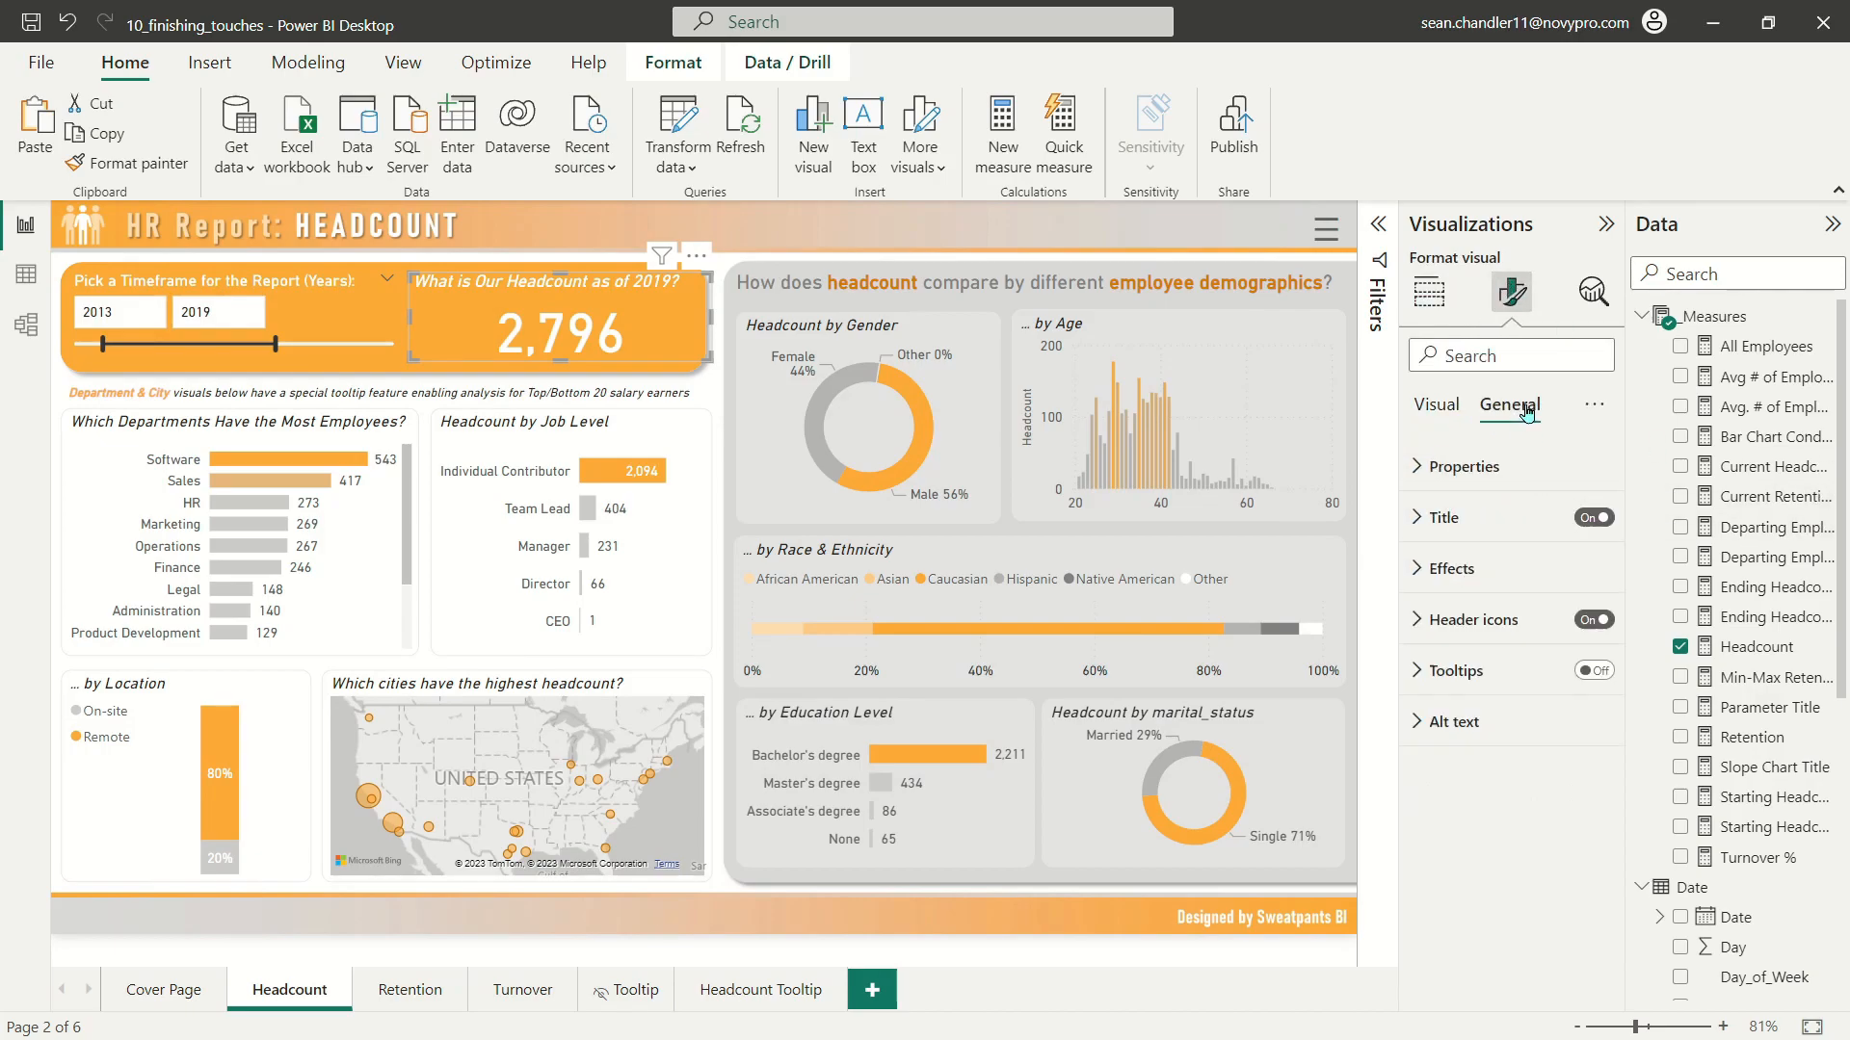
pyautogui.click(1492, 679)
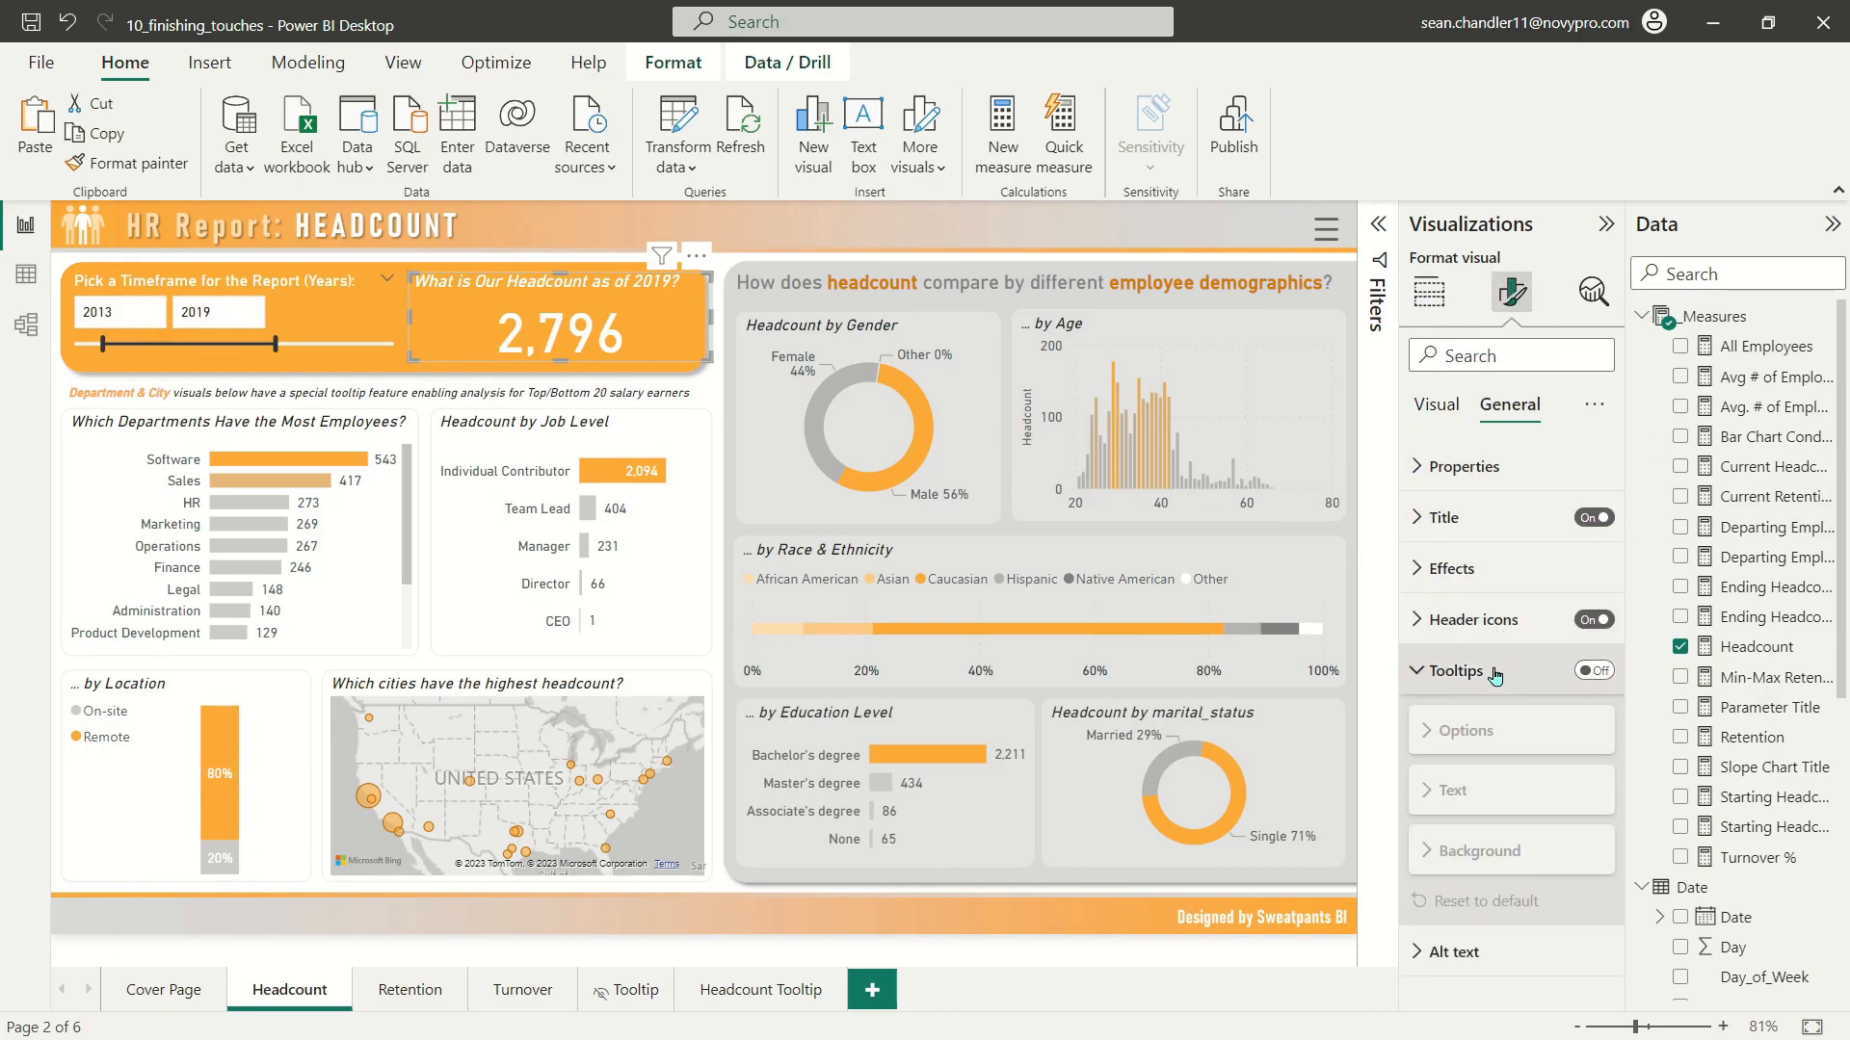
pyautogui.click(1584, 671)
pyautogui.click(1464, 731)
pyautogui.click(1474, 863)
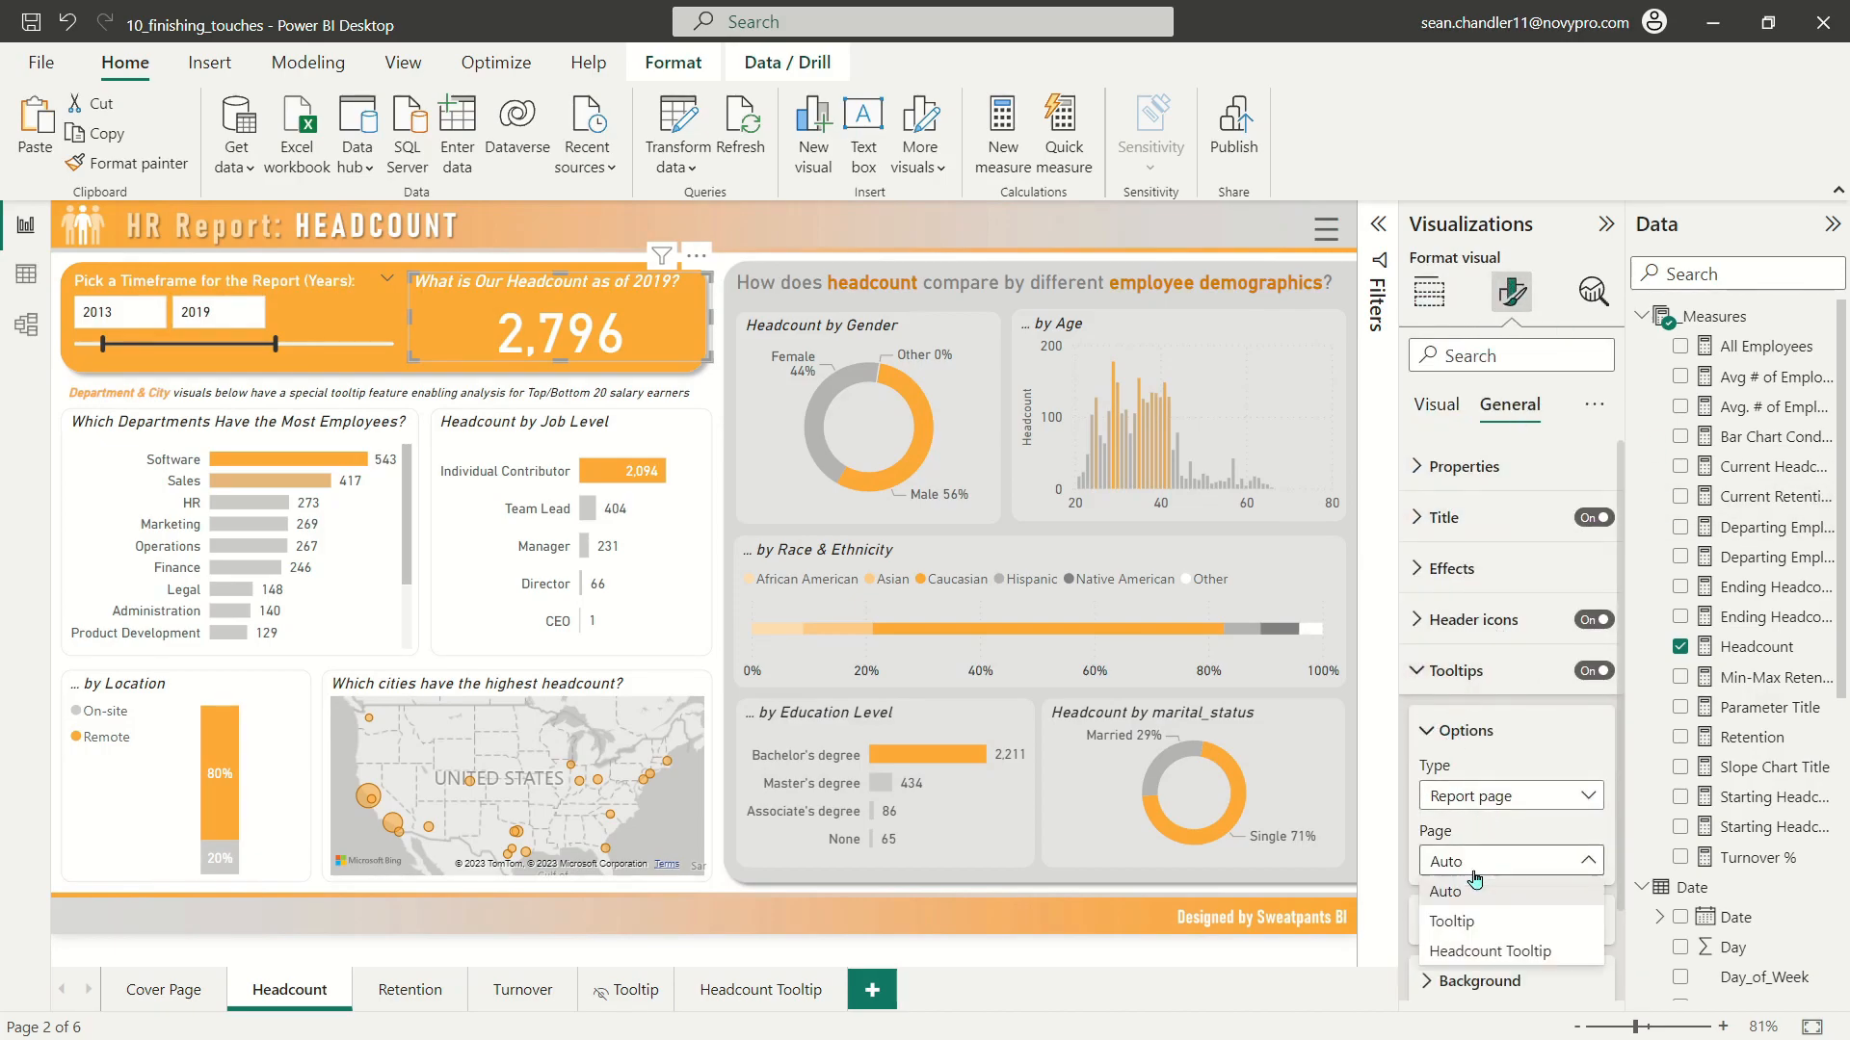
pyautogui.click(1519, 954)
# Step: Preview the headcount card's tooltip and set the timeframe slicer's start year to 2014
pyautogui.moveTo(562, 334)
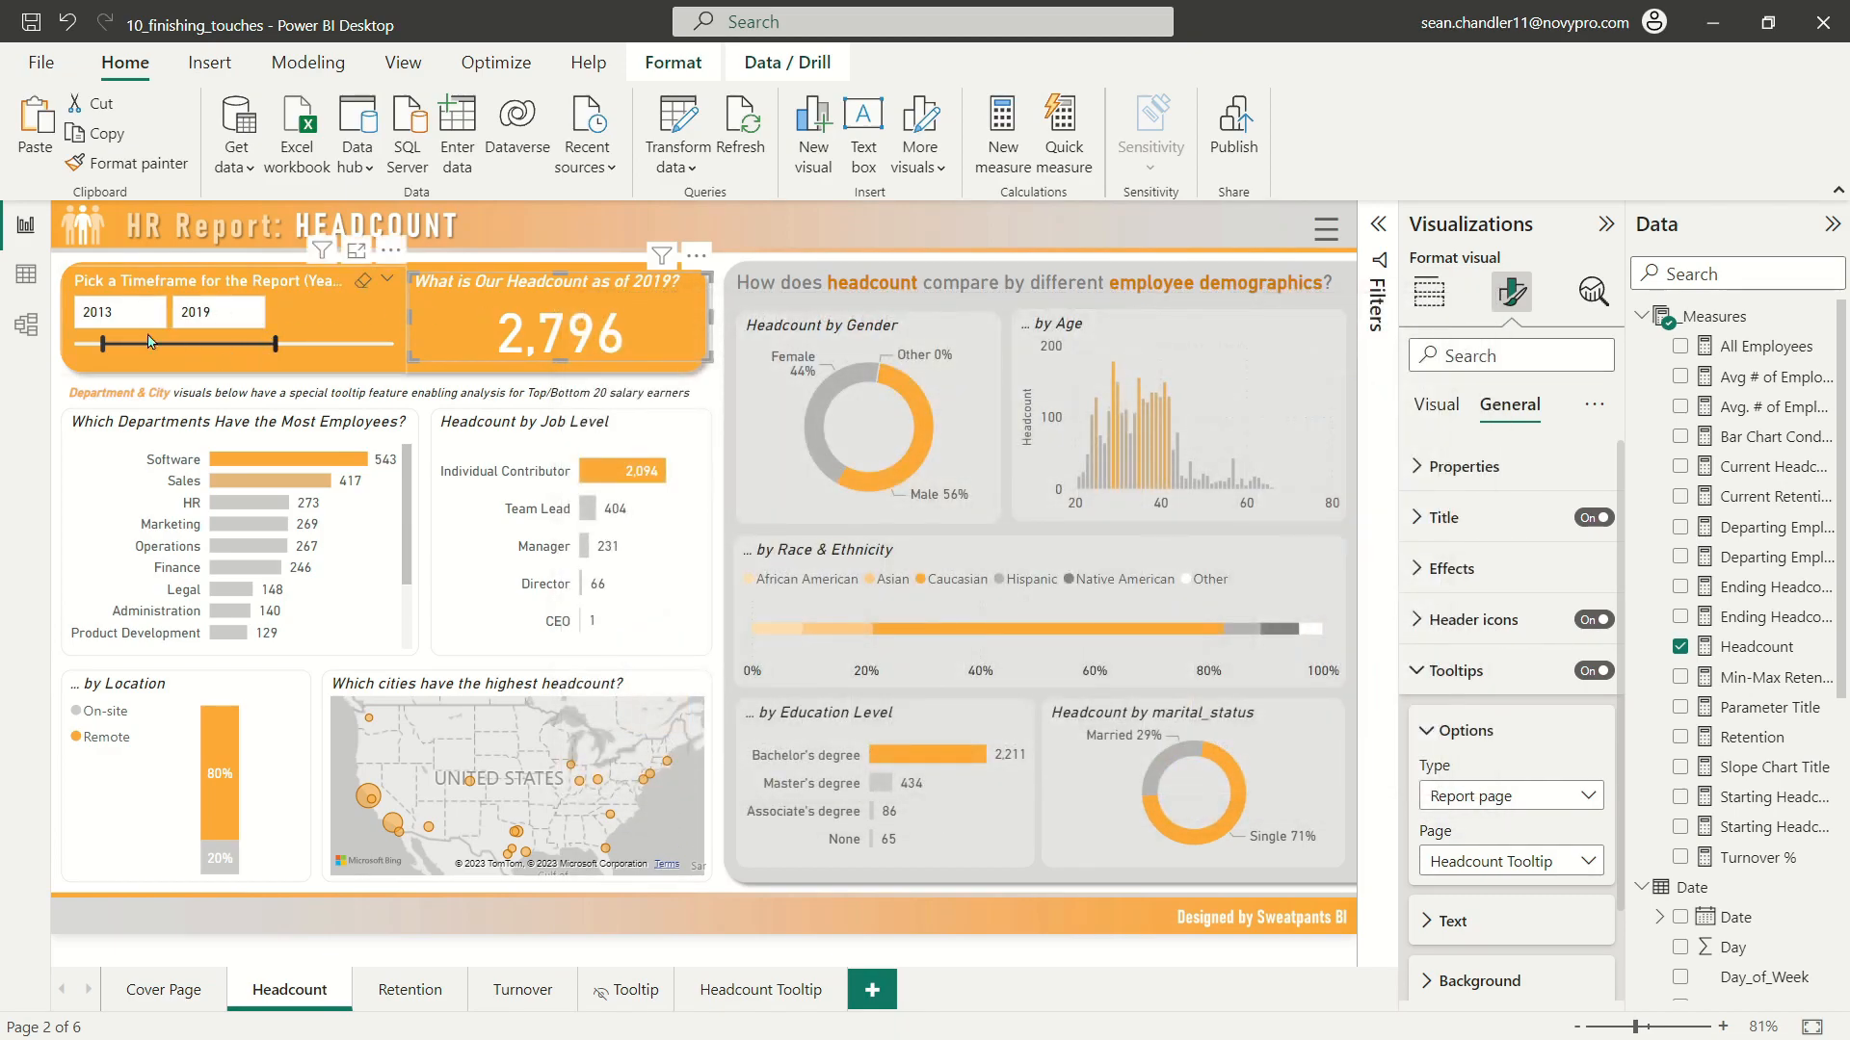
pyautogui.moveTo(113, 355); pyautogui.dragTo(137, 354)
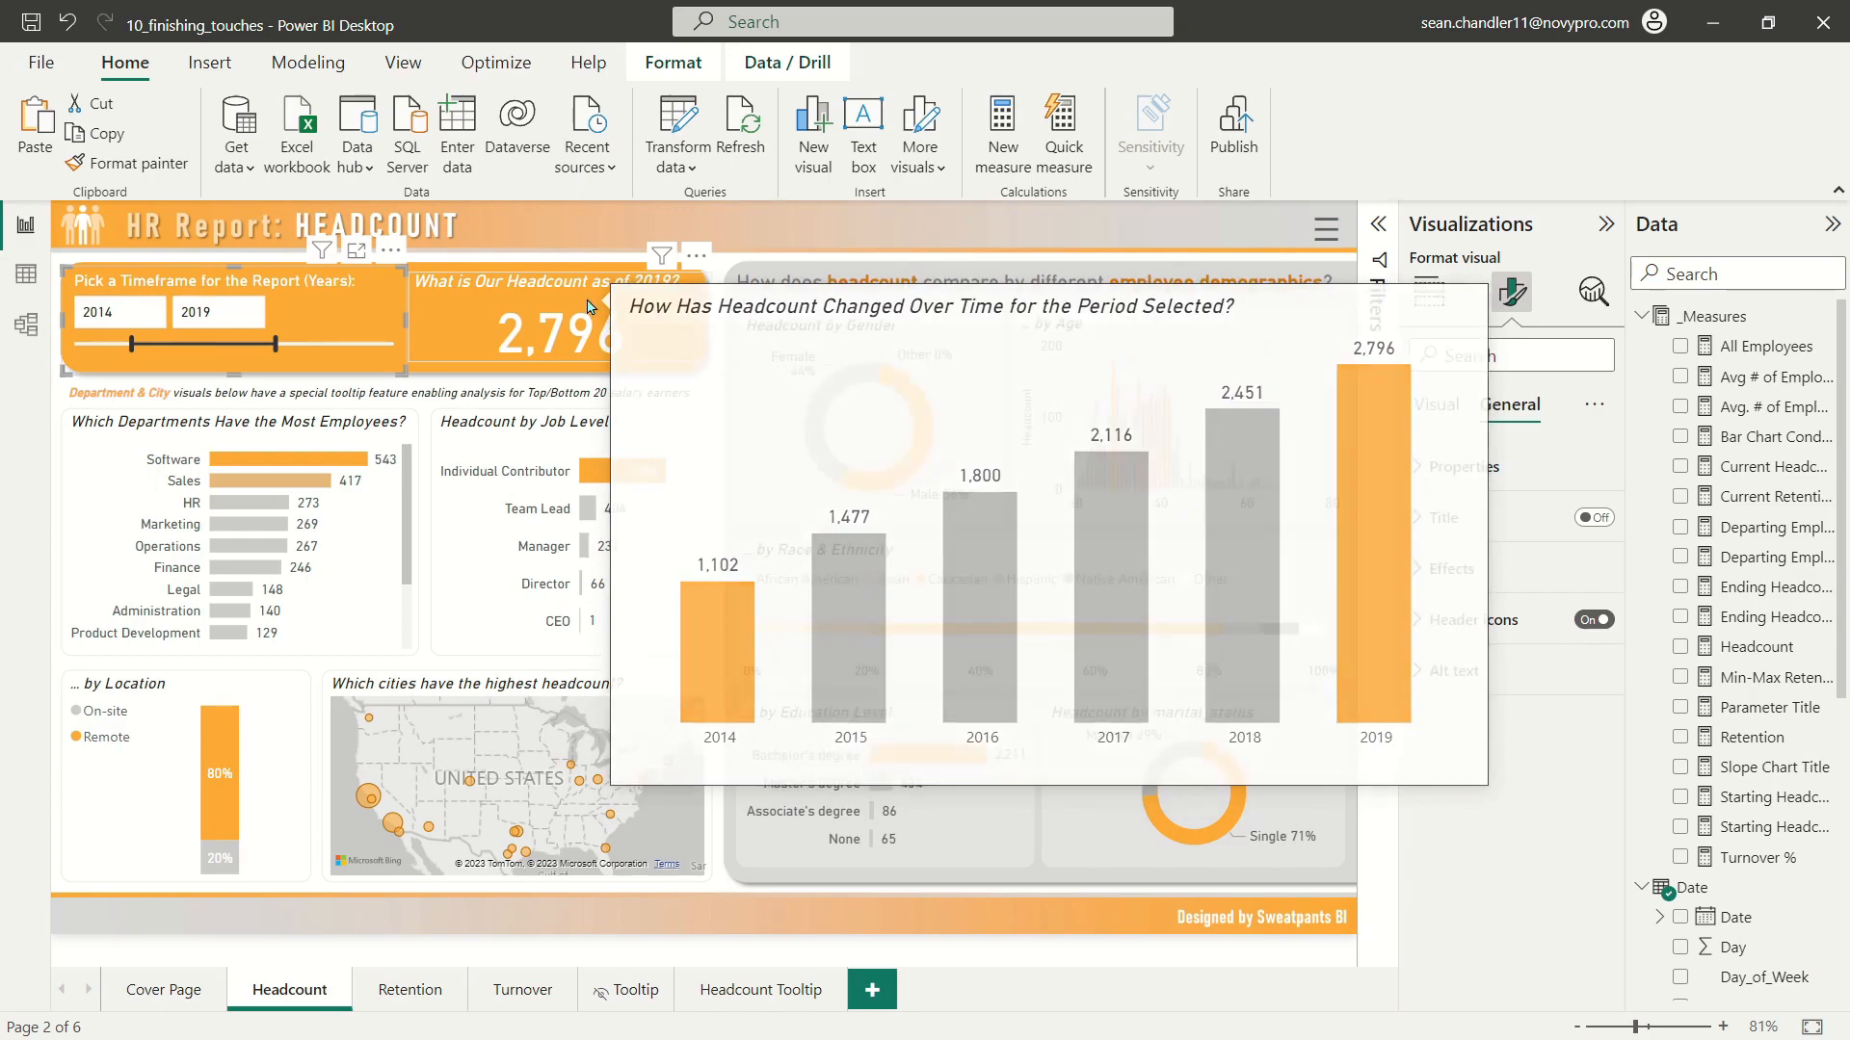
# Step: Hide the Headcount Tooltip page from report viewers
pyautogui.click(769, 992)
pyautogui.rightClick(768, 995)
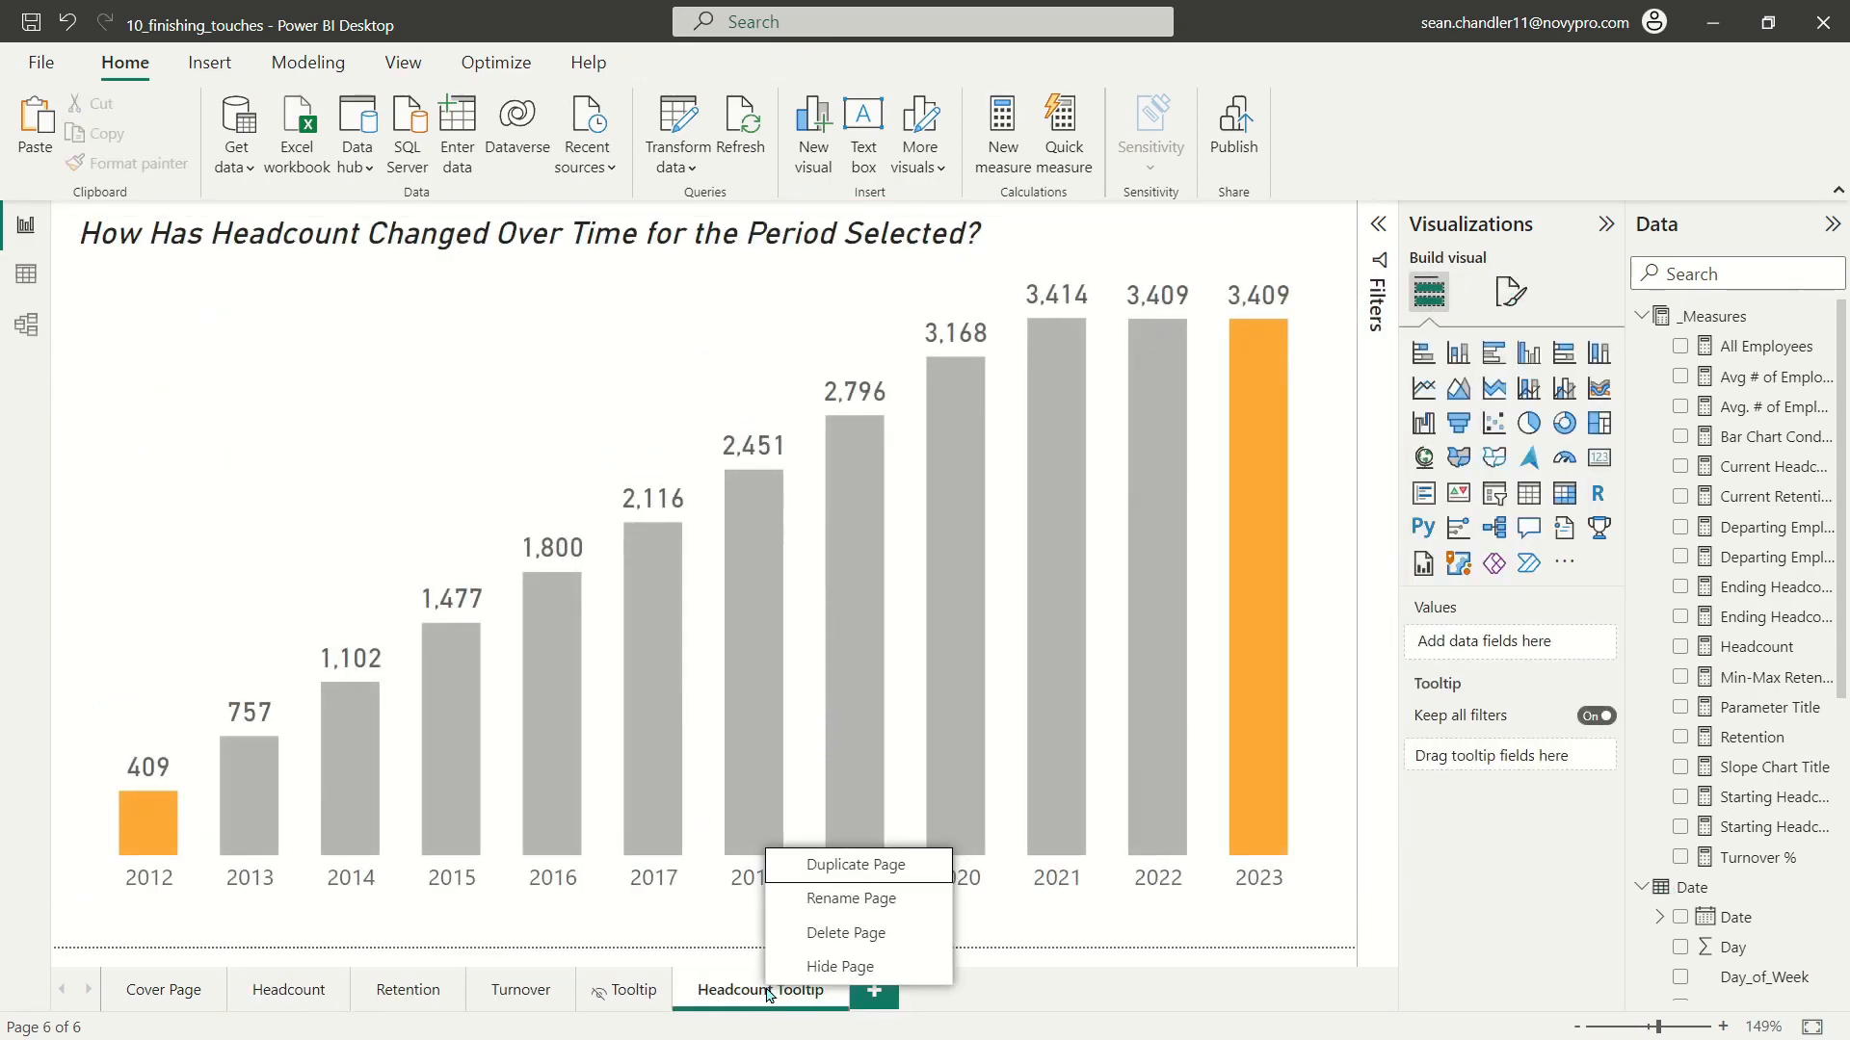
pyautogui.click(836, 967)
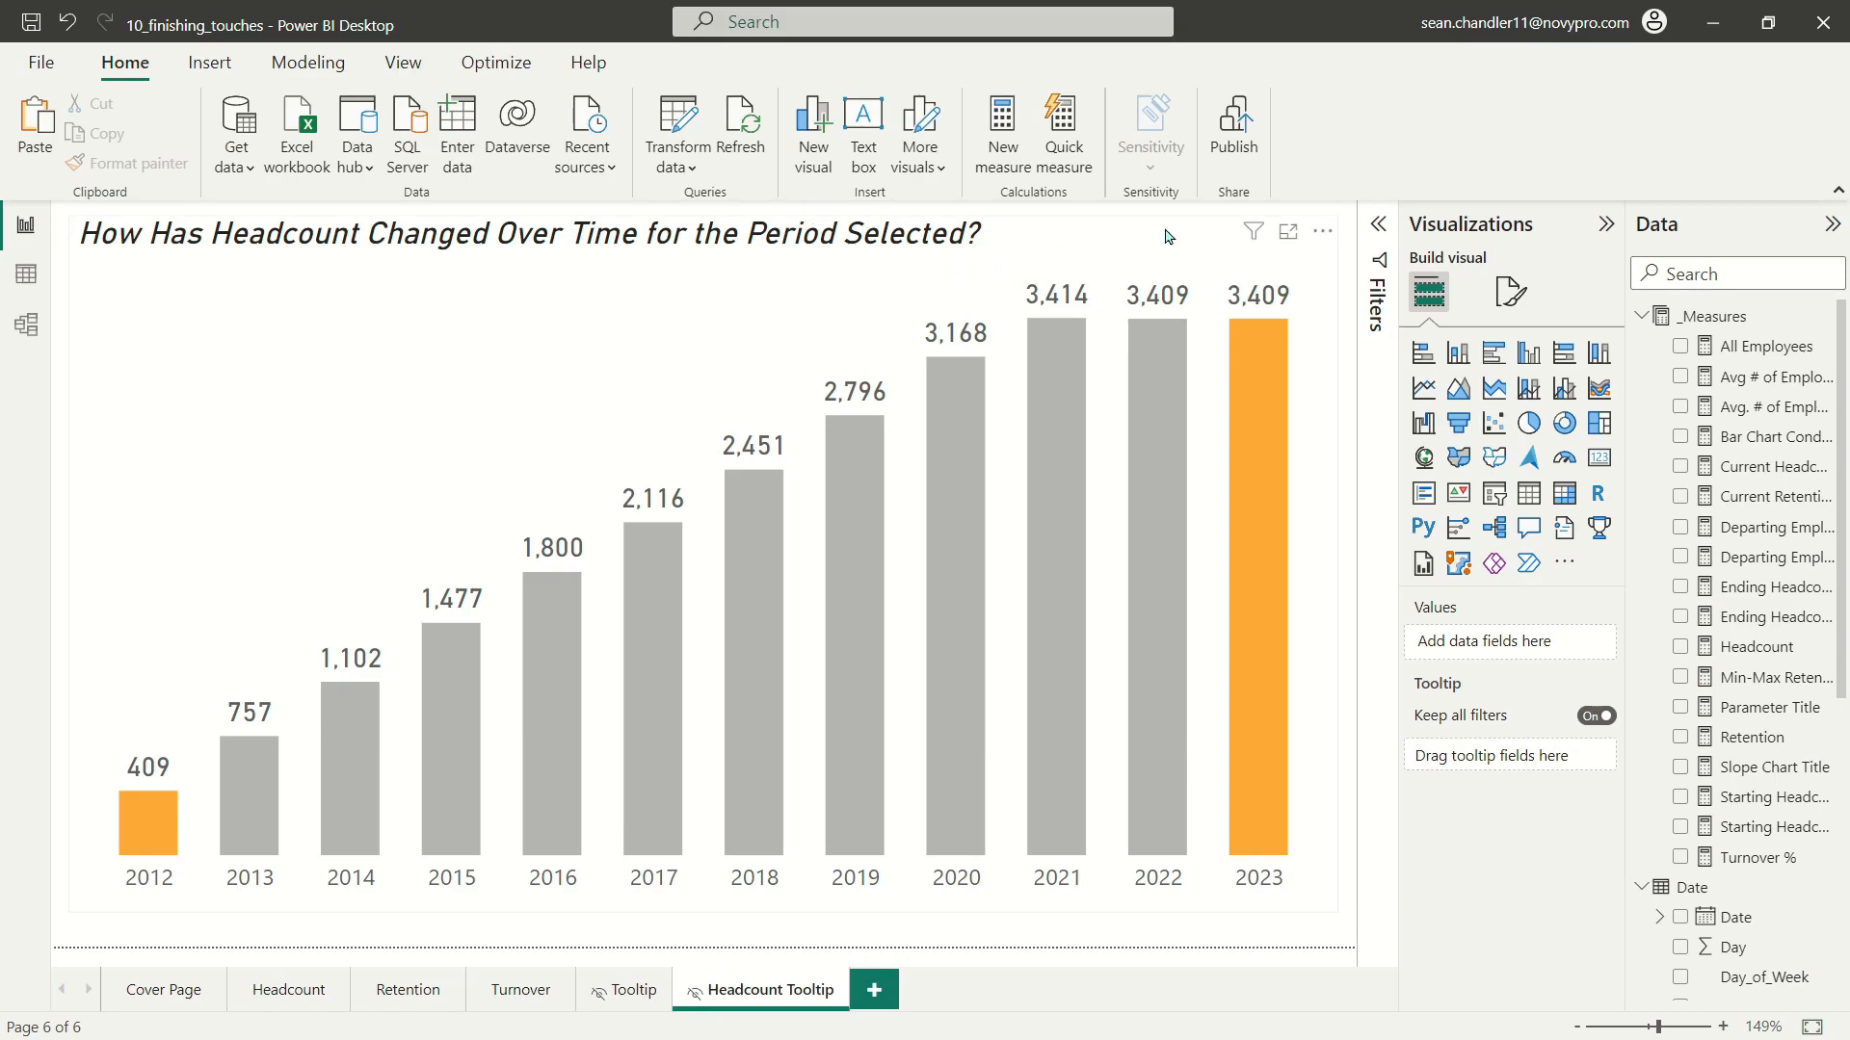
# Step: Give the Headcount Tooltip page a near-black canvas background at 0% transparency, matching the existing Tooltip page
pyautogui.click(616, 990)
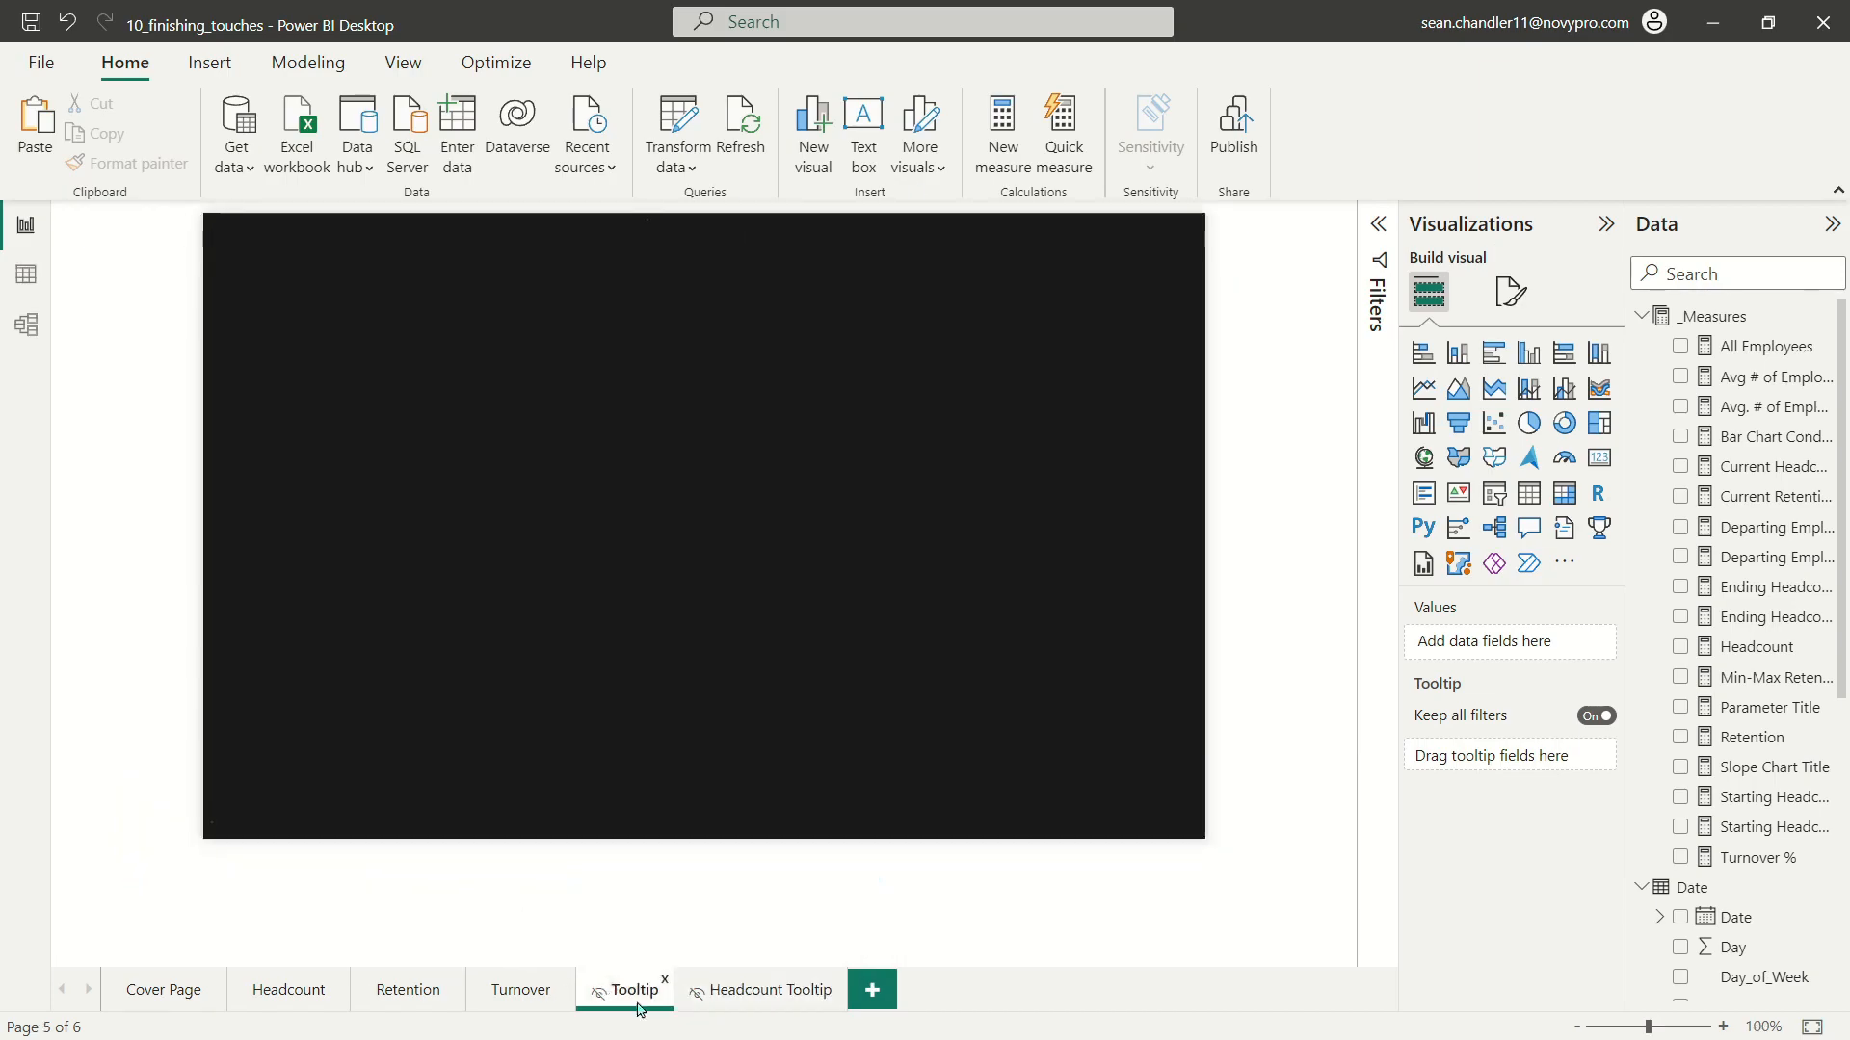
pyautogui.click(742, 997)
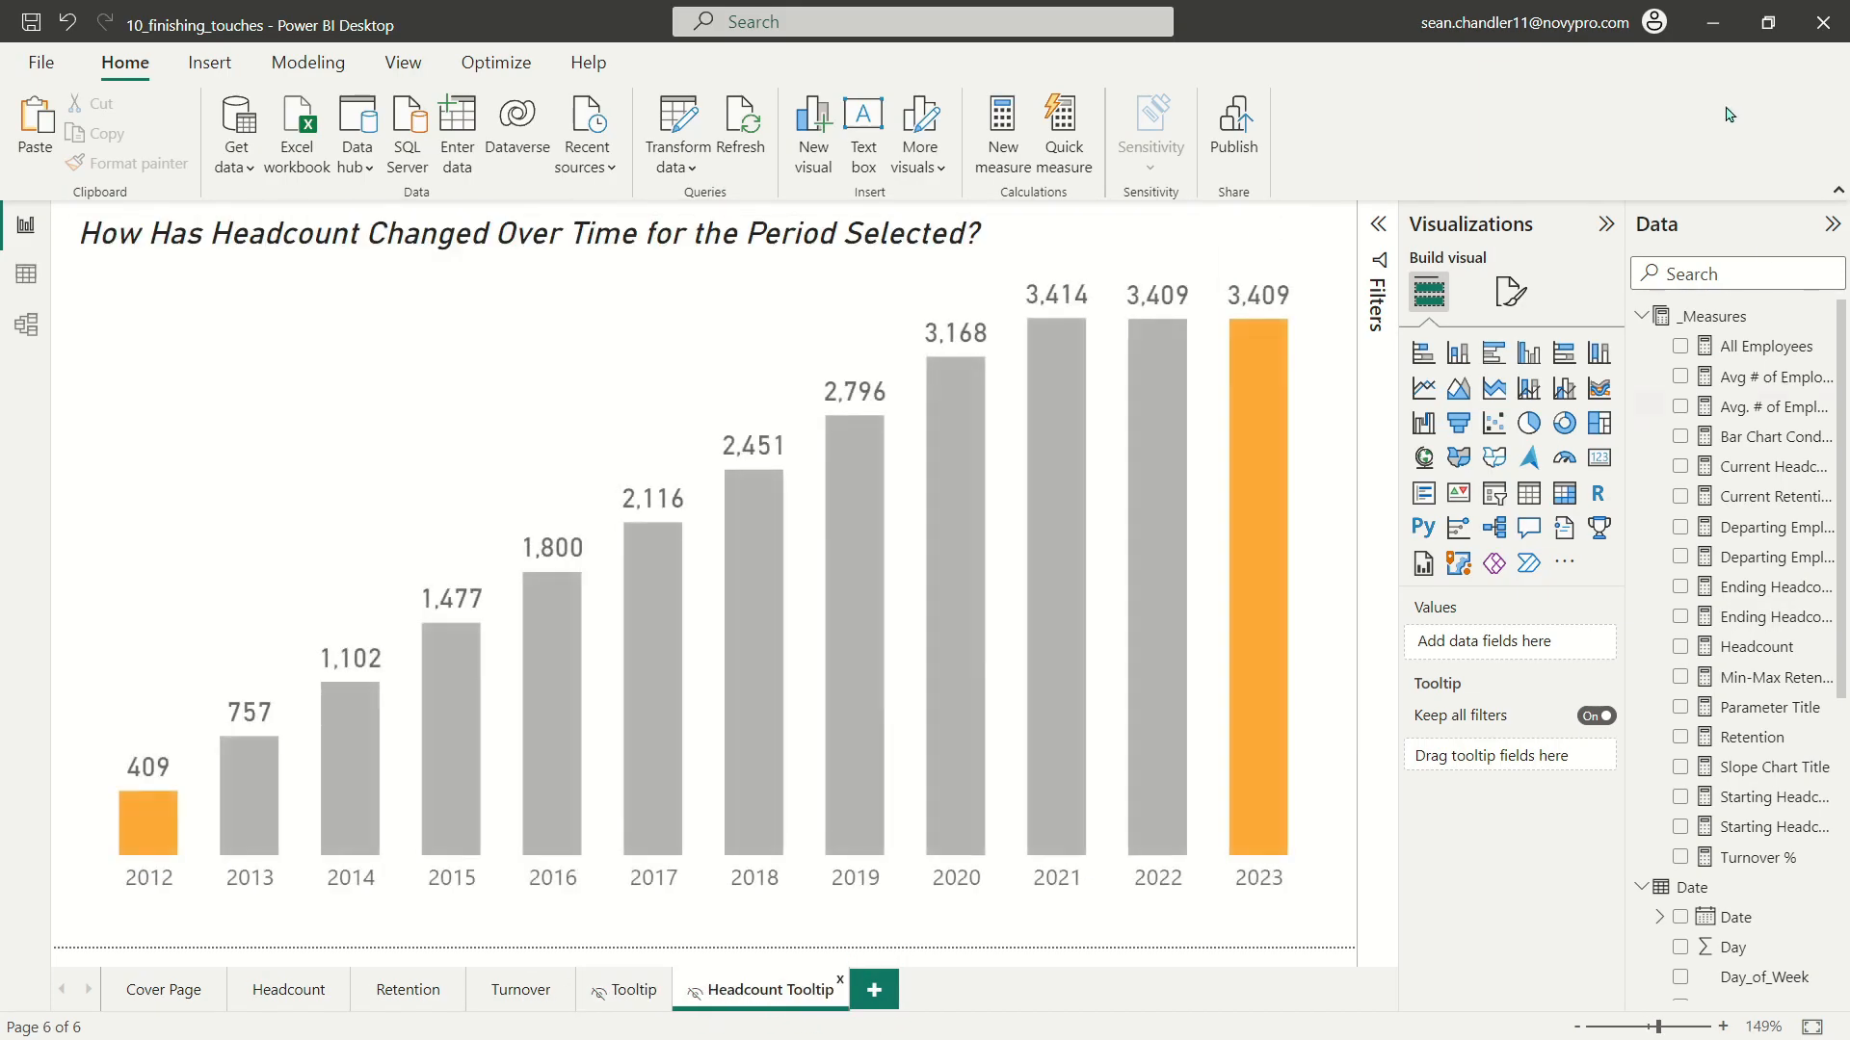
pyautogui.click(1516, 293)
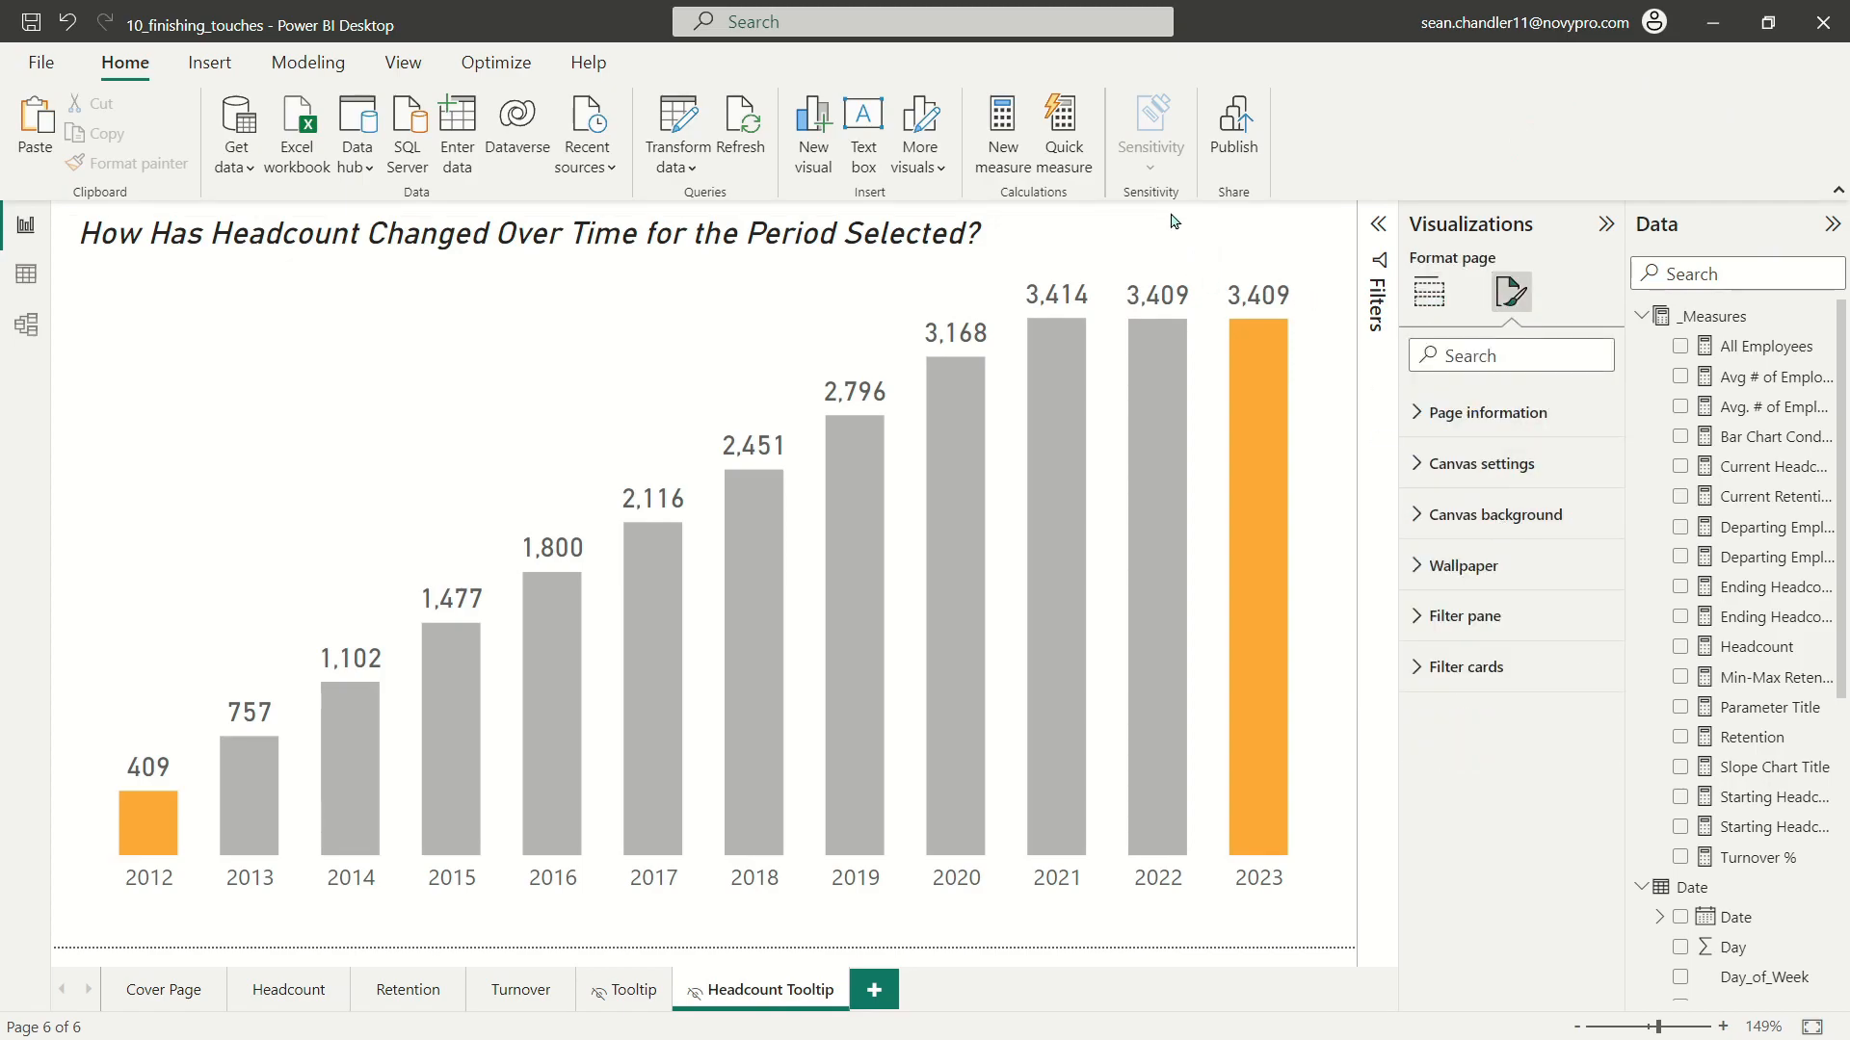
pyautogui.click(1474, 515)
pyautogui.click(1449, 599)
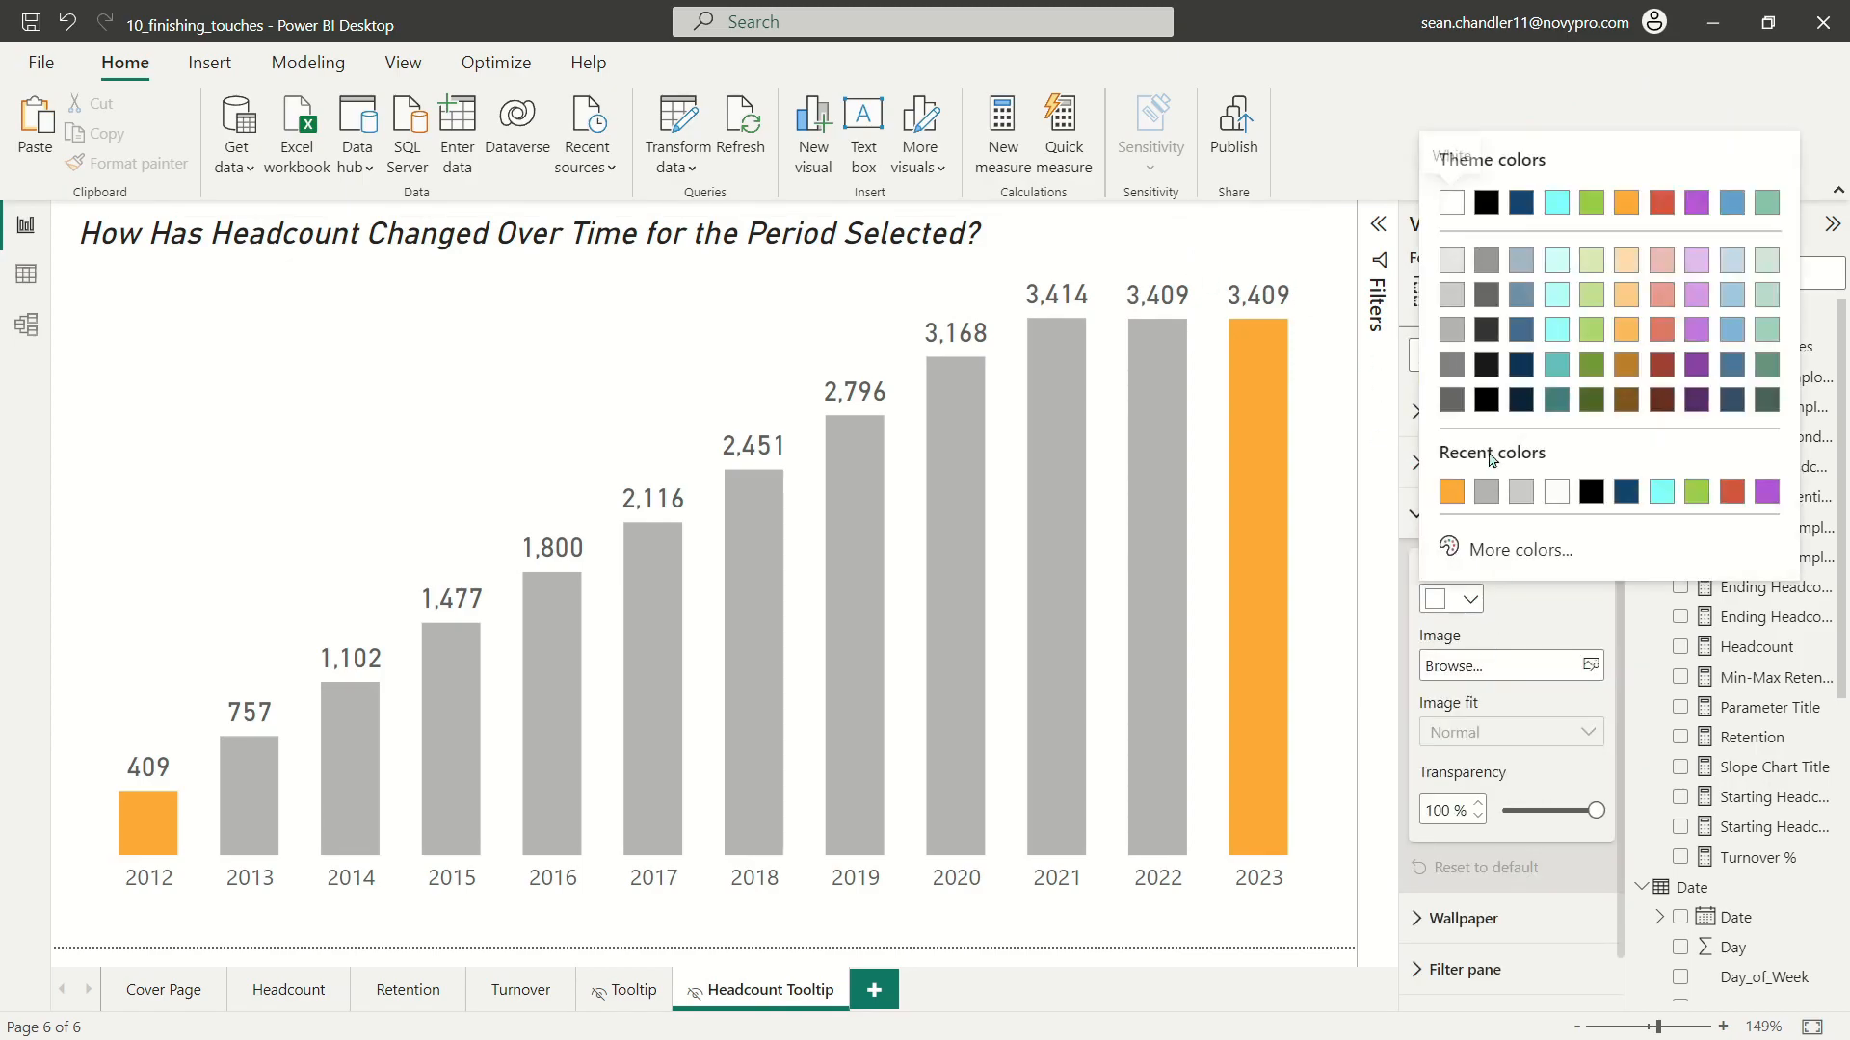
pyautogui.click(1486, 372)
pyautogui.moveTo(1594, 810); pyautogui.dragTo(1201, 771)
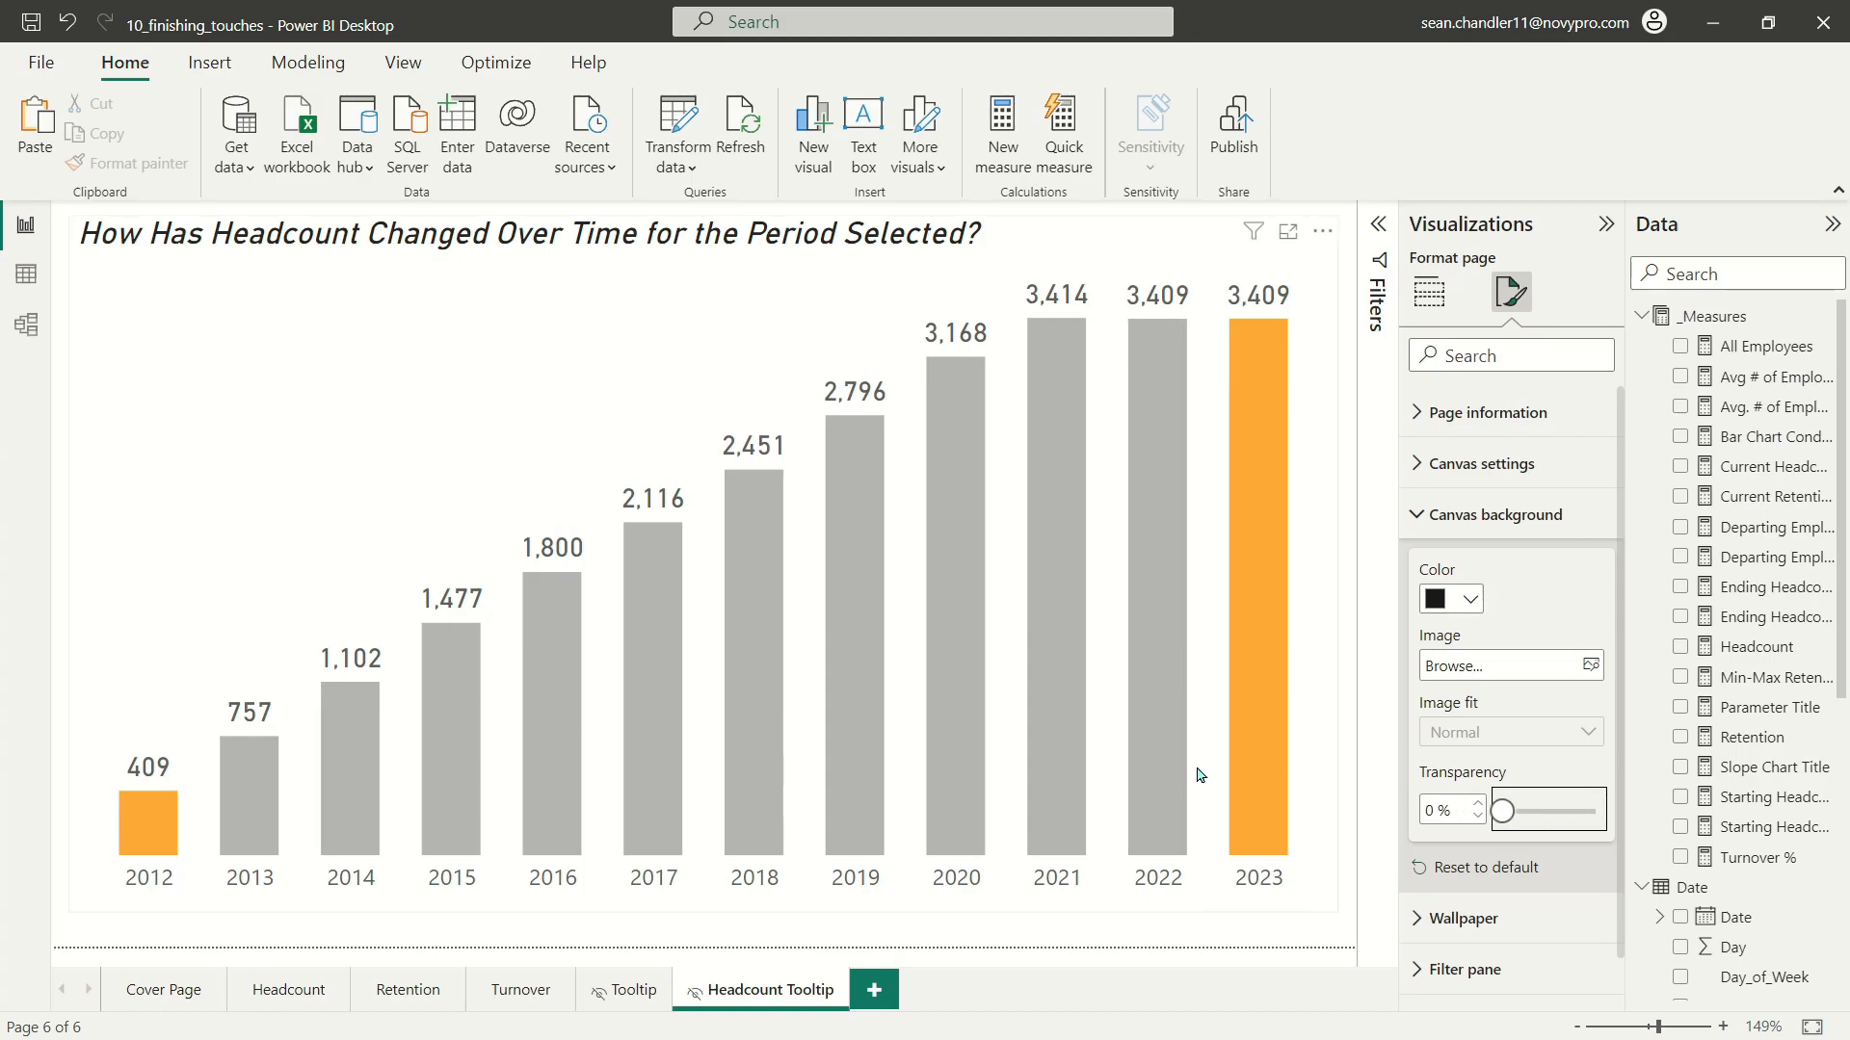
pyautogui.click(630, 991)
pyautogui.click(766, 990)
# Step: Change the headcount chart's background colour to near-black to match the page
pyautogui.click(721, 247)
pyautogui.click(1510, 405)
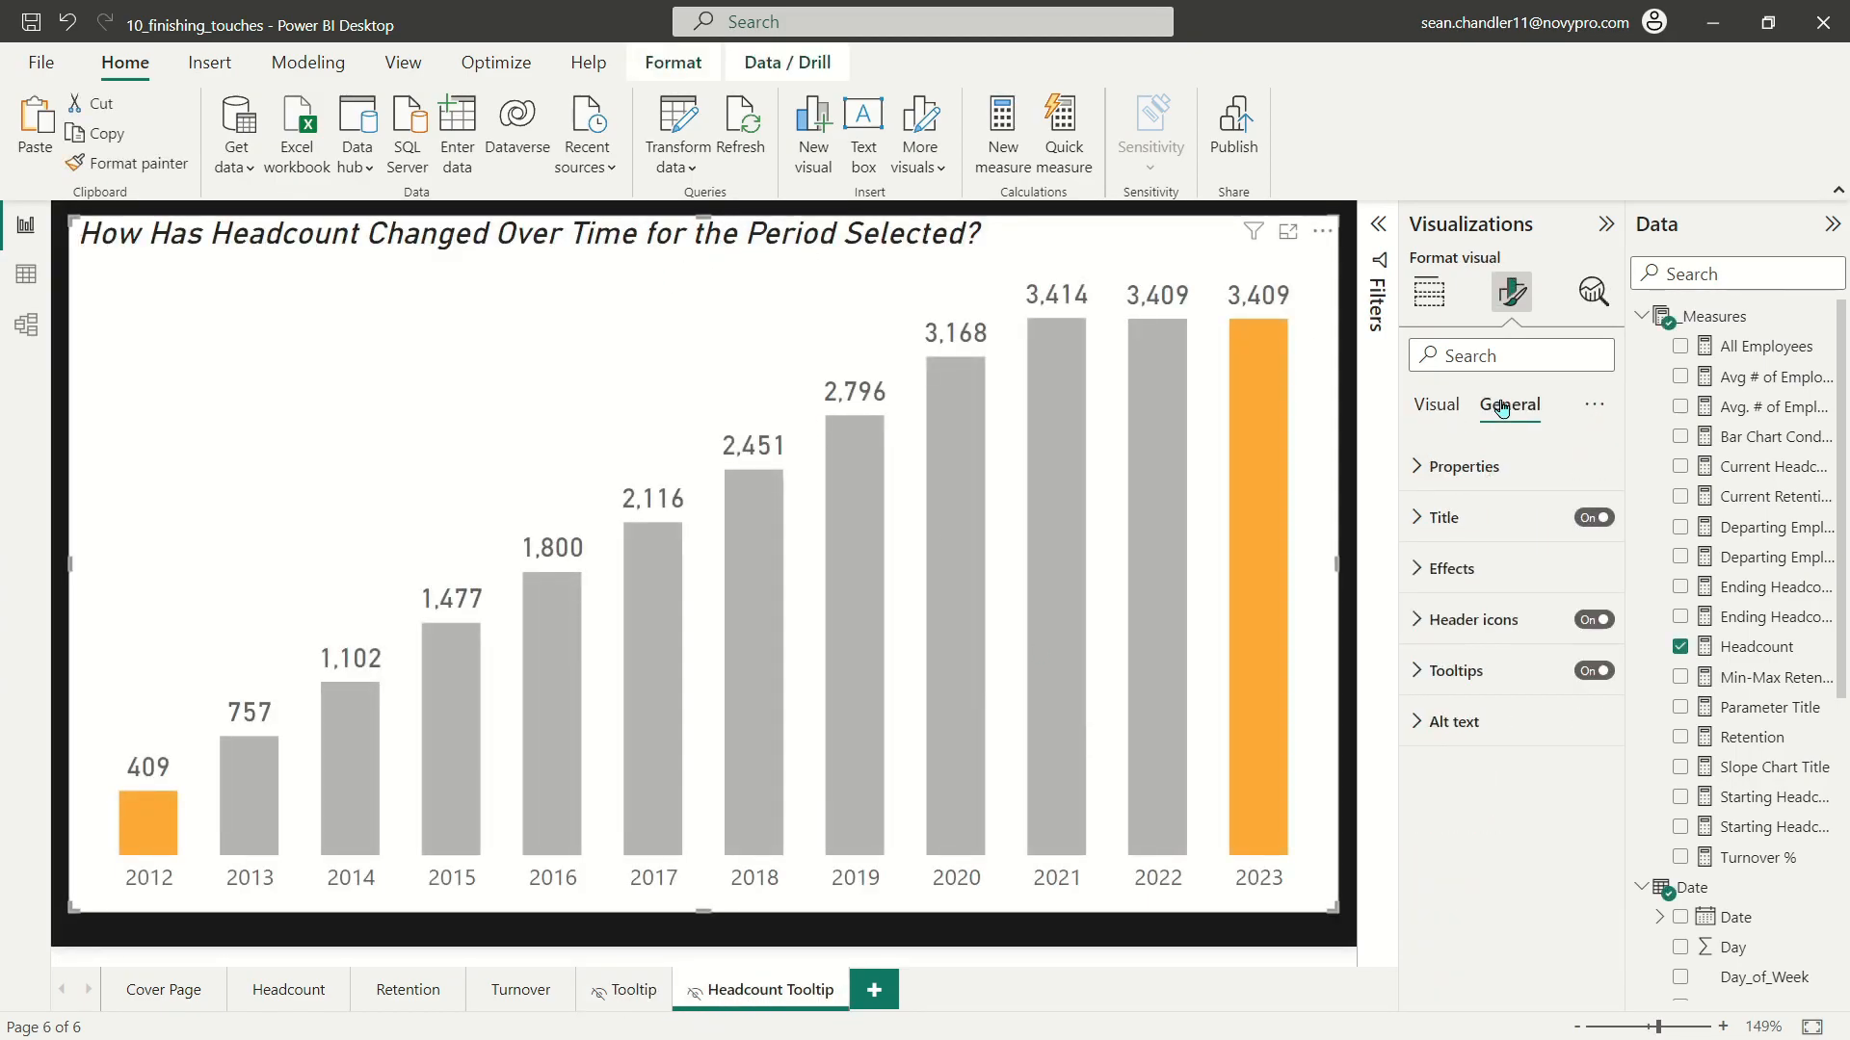
pyautogui.click(1450, 569)
pyautogui.click(1455, 695)
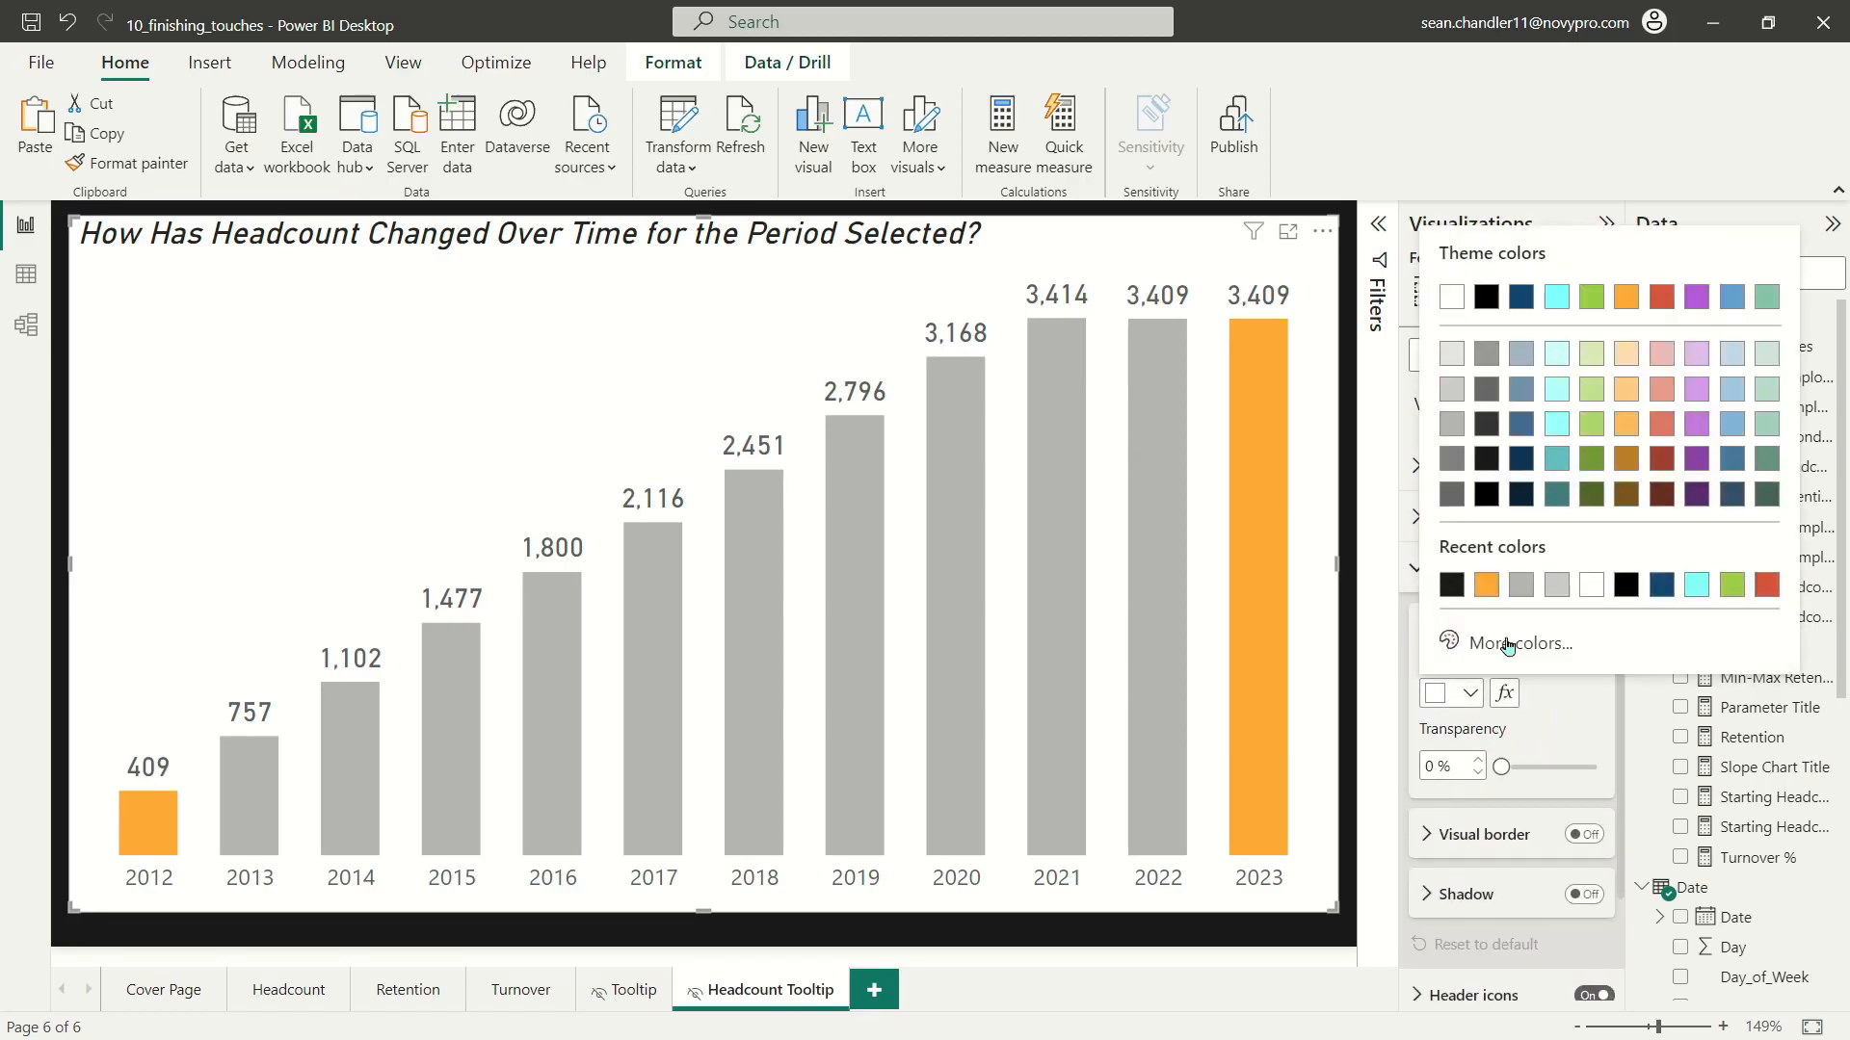
pyautogui.click(1486, 298)
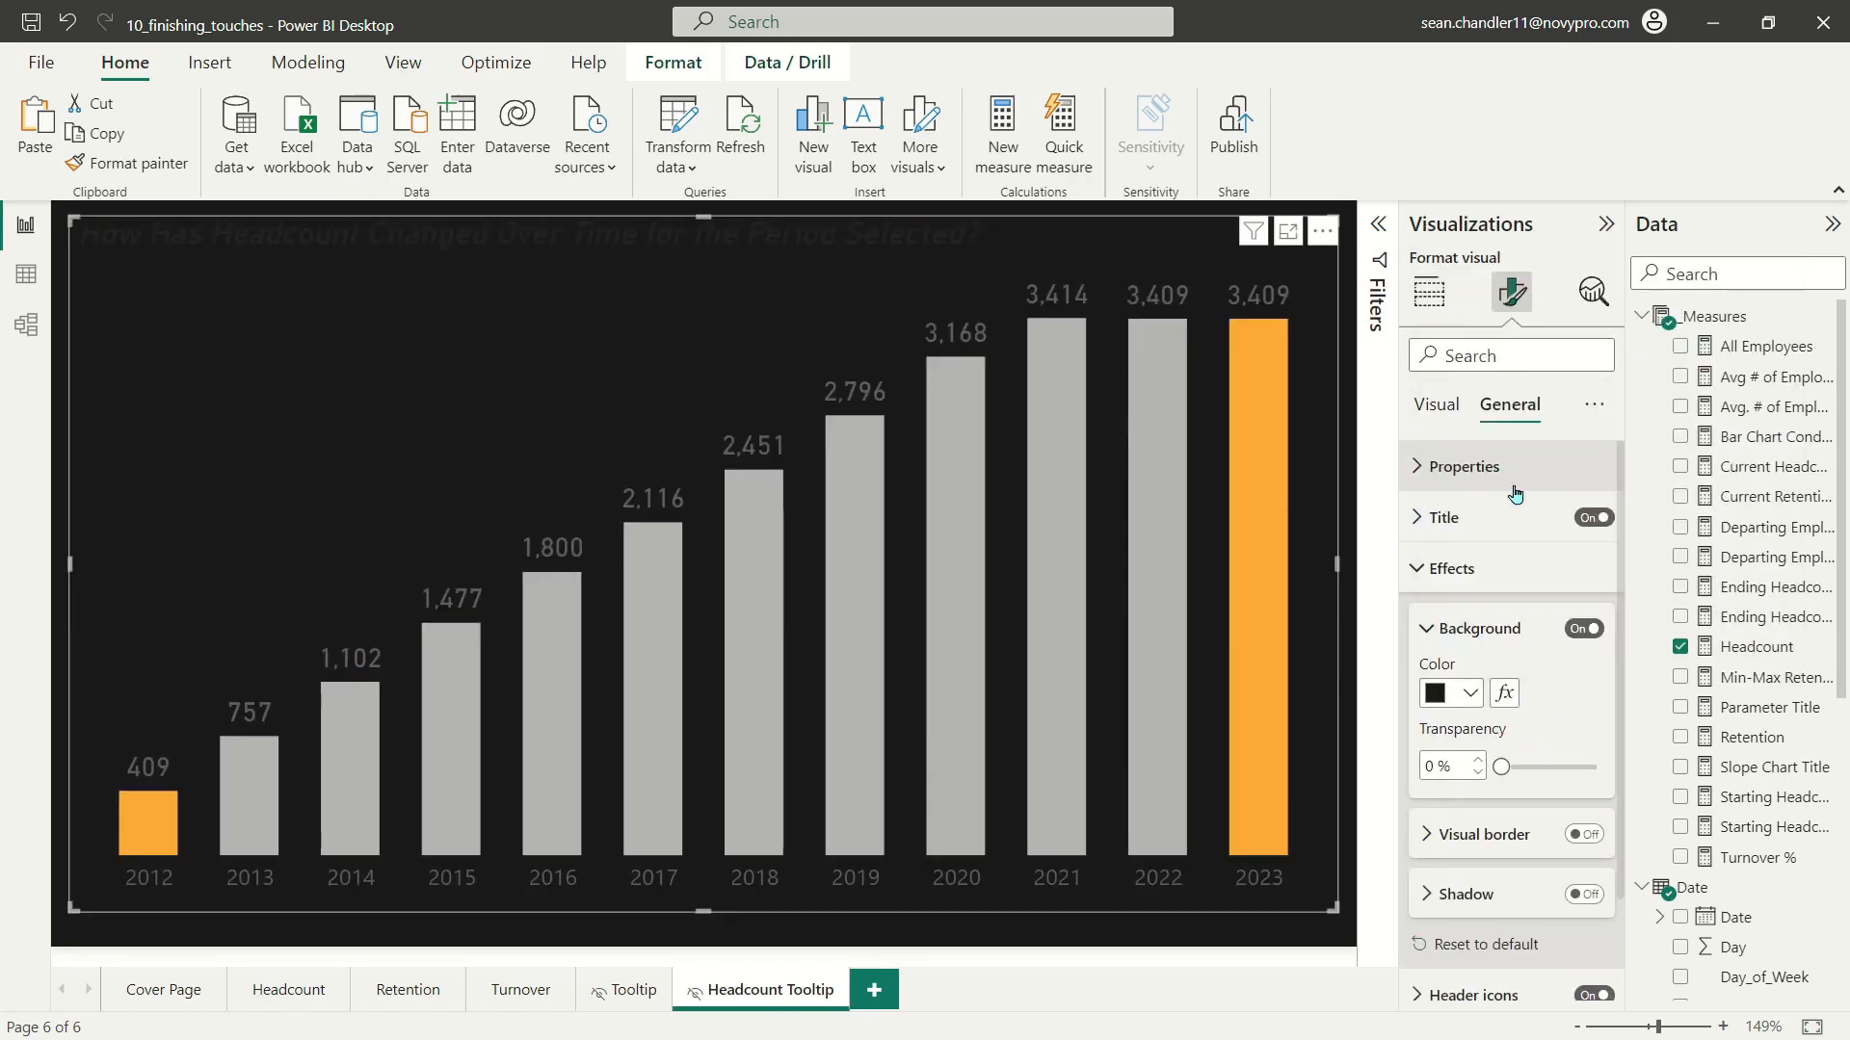
pyautogui.click(1450, 568)
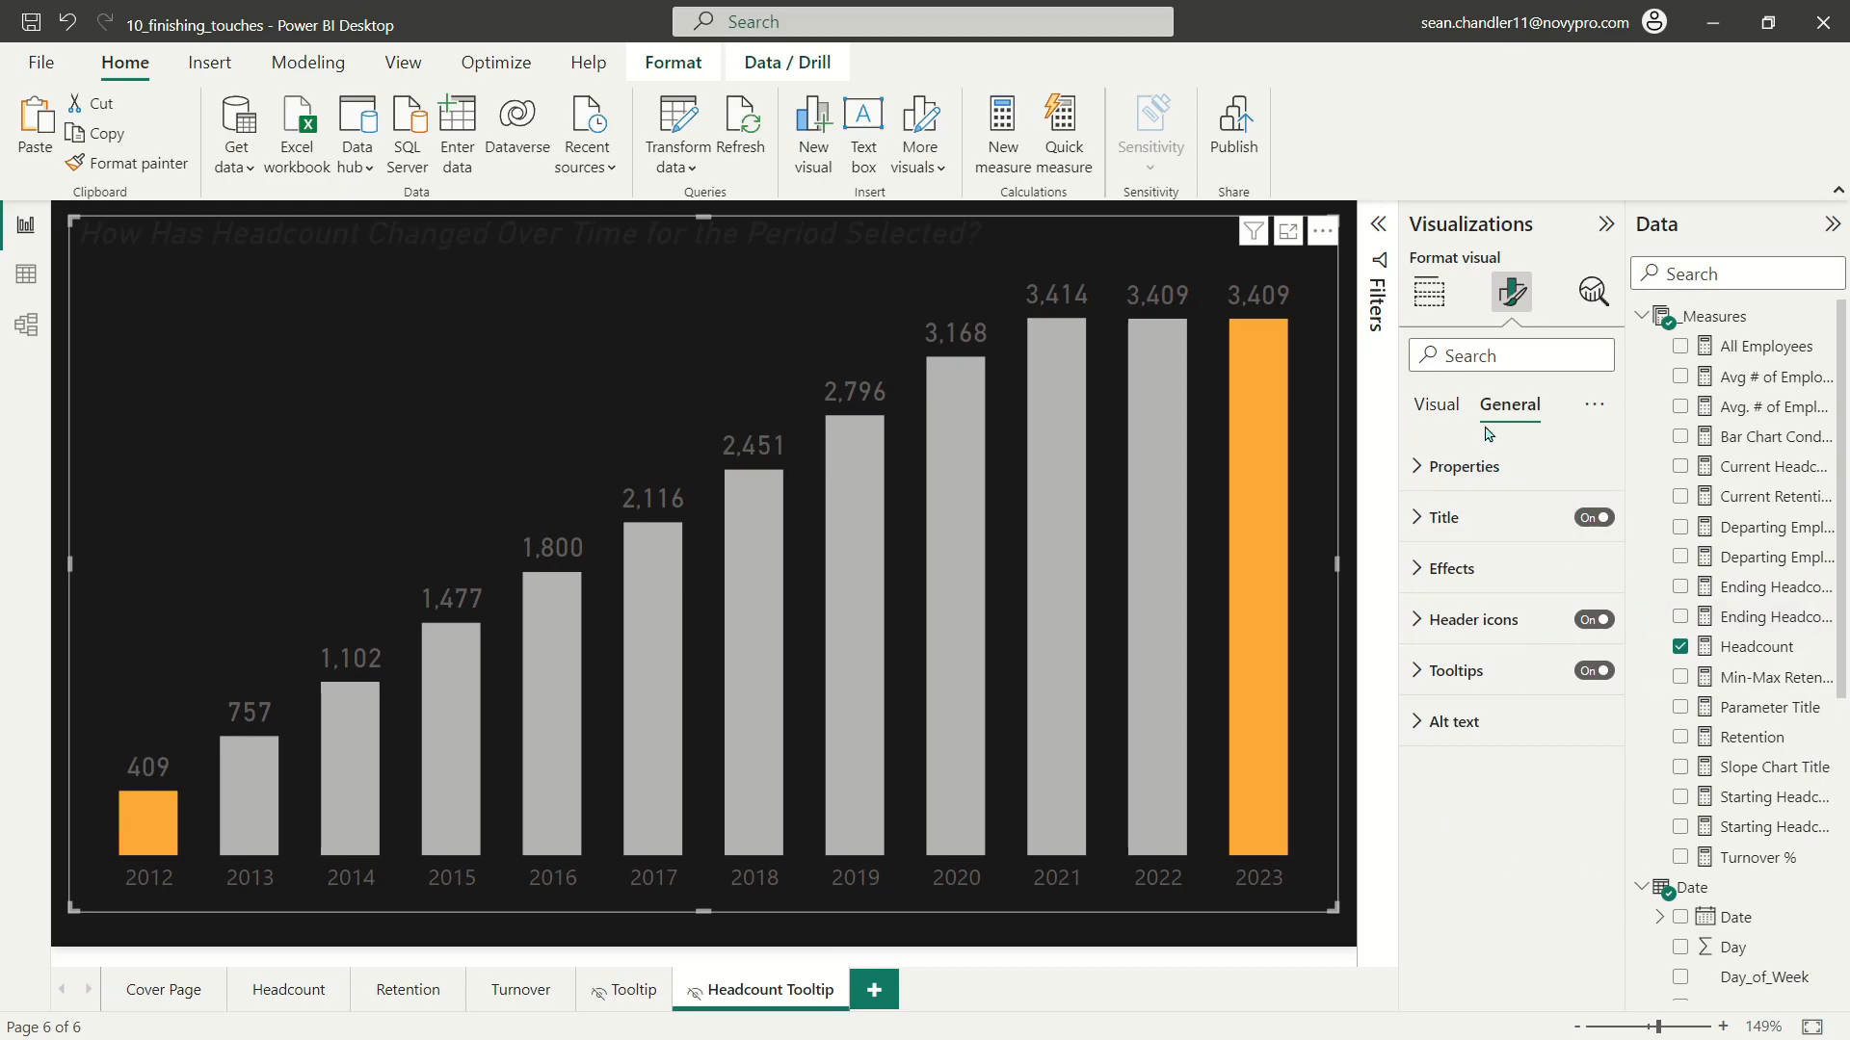
# Step: Set the headcount chart's title text colour to white
pyautogui.click(1442, 405)
pyautogui.click(1509, 404)
pyautogui.click(1445, 628)
pyautogui.click(1469, 877)
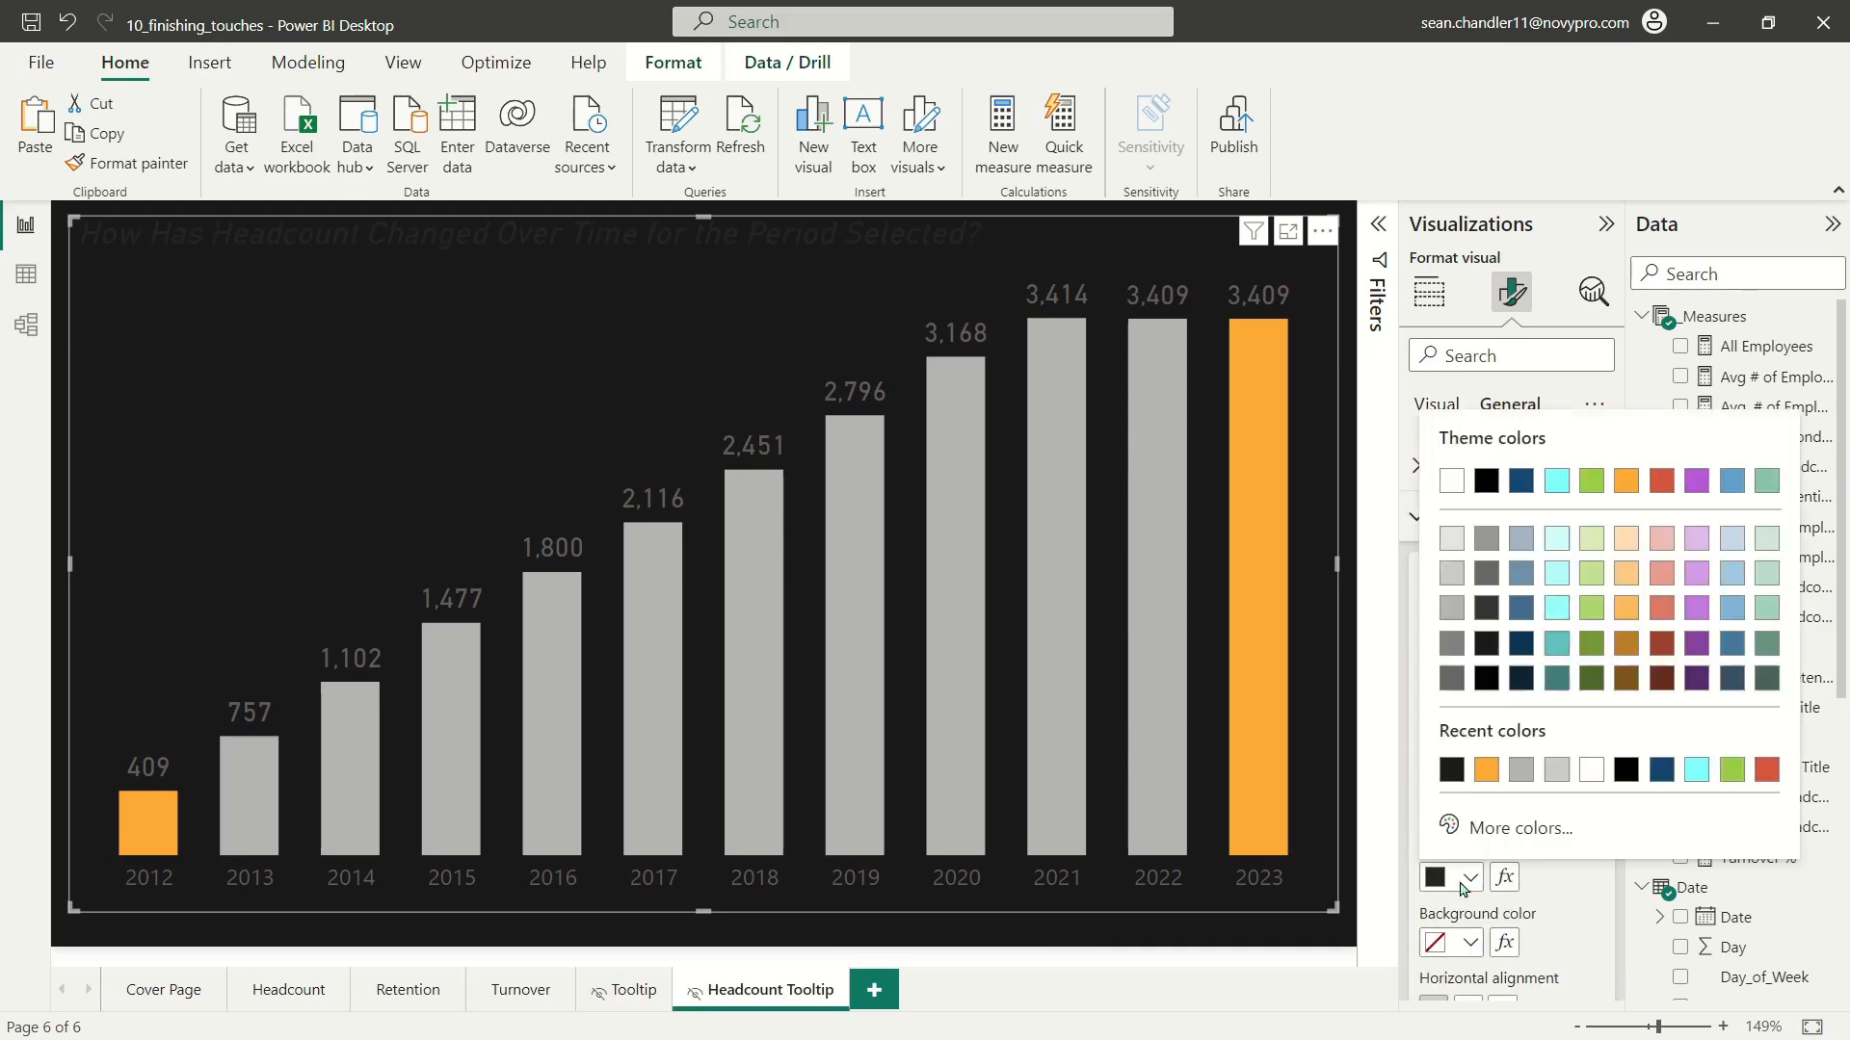
pyautogui.click(1450, 481)
# Step: Set the headcount chart's data label colour to white
pyautogui.click(1436, 404)
pyautogui.click(1466, 821)
pyautogui.scroll(-2, 1502, 917)
pyautogui.scroll(-3, 1500, 918)
pyautogui.click(1445, 819)
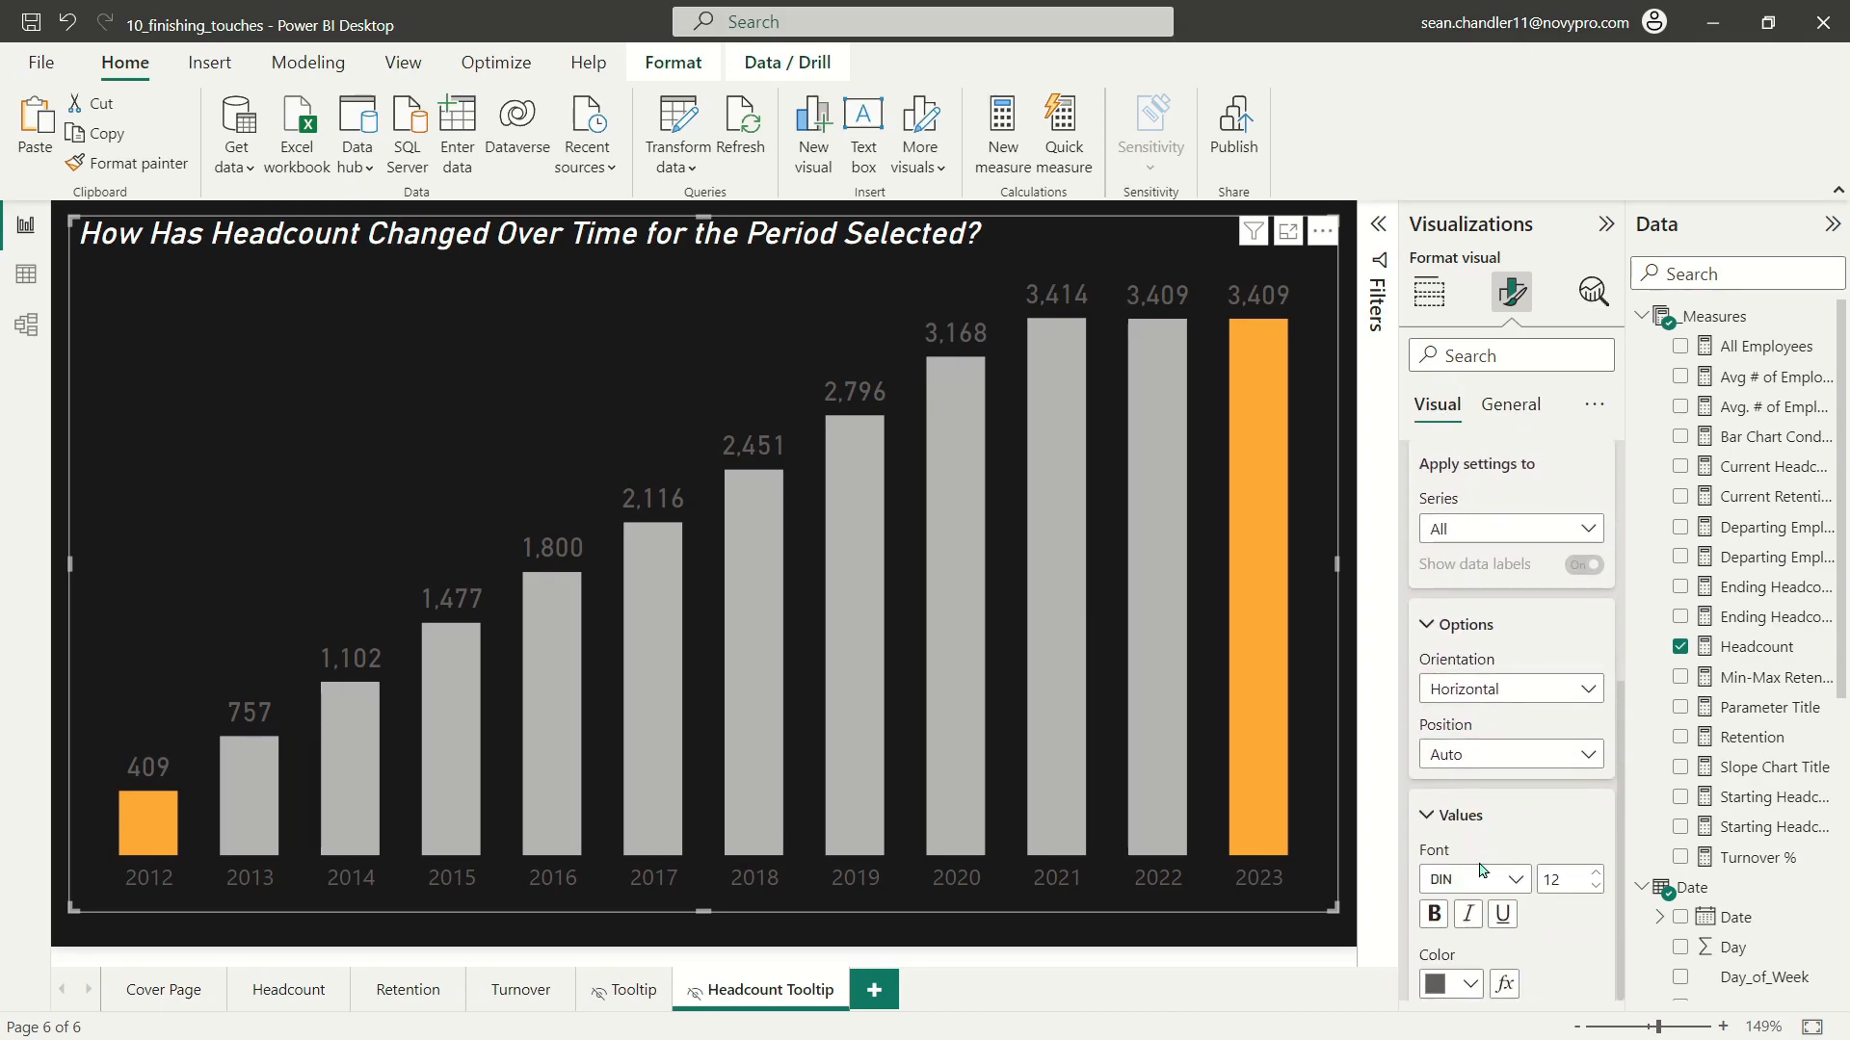
pyautogui.click(1450, 983)
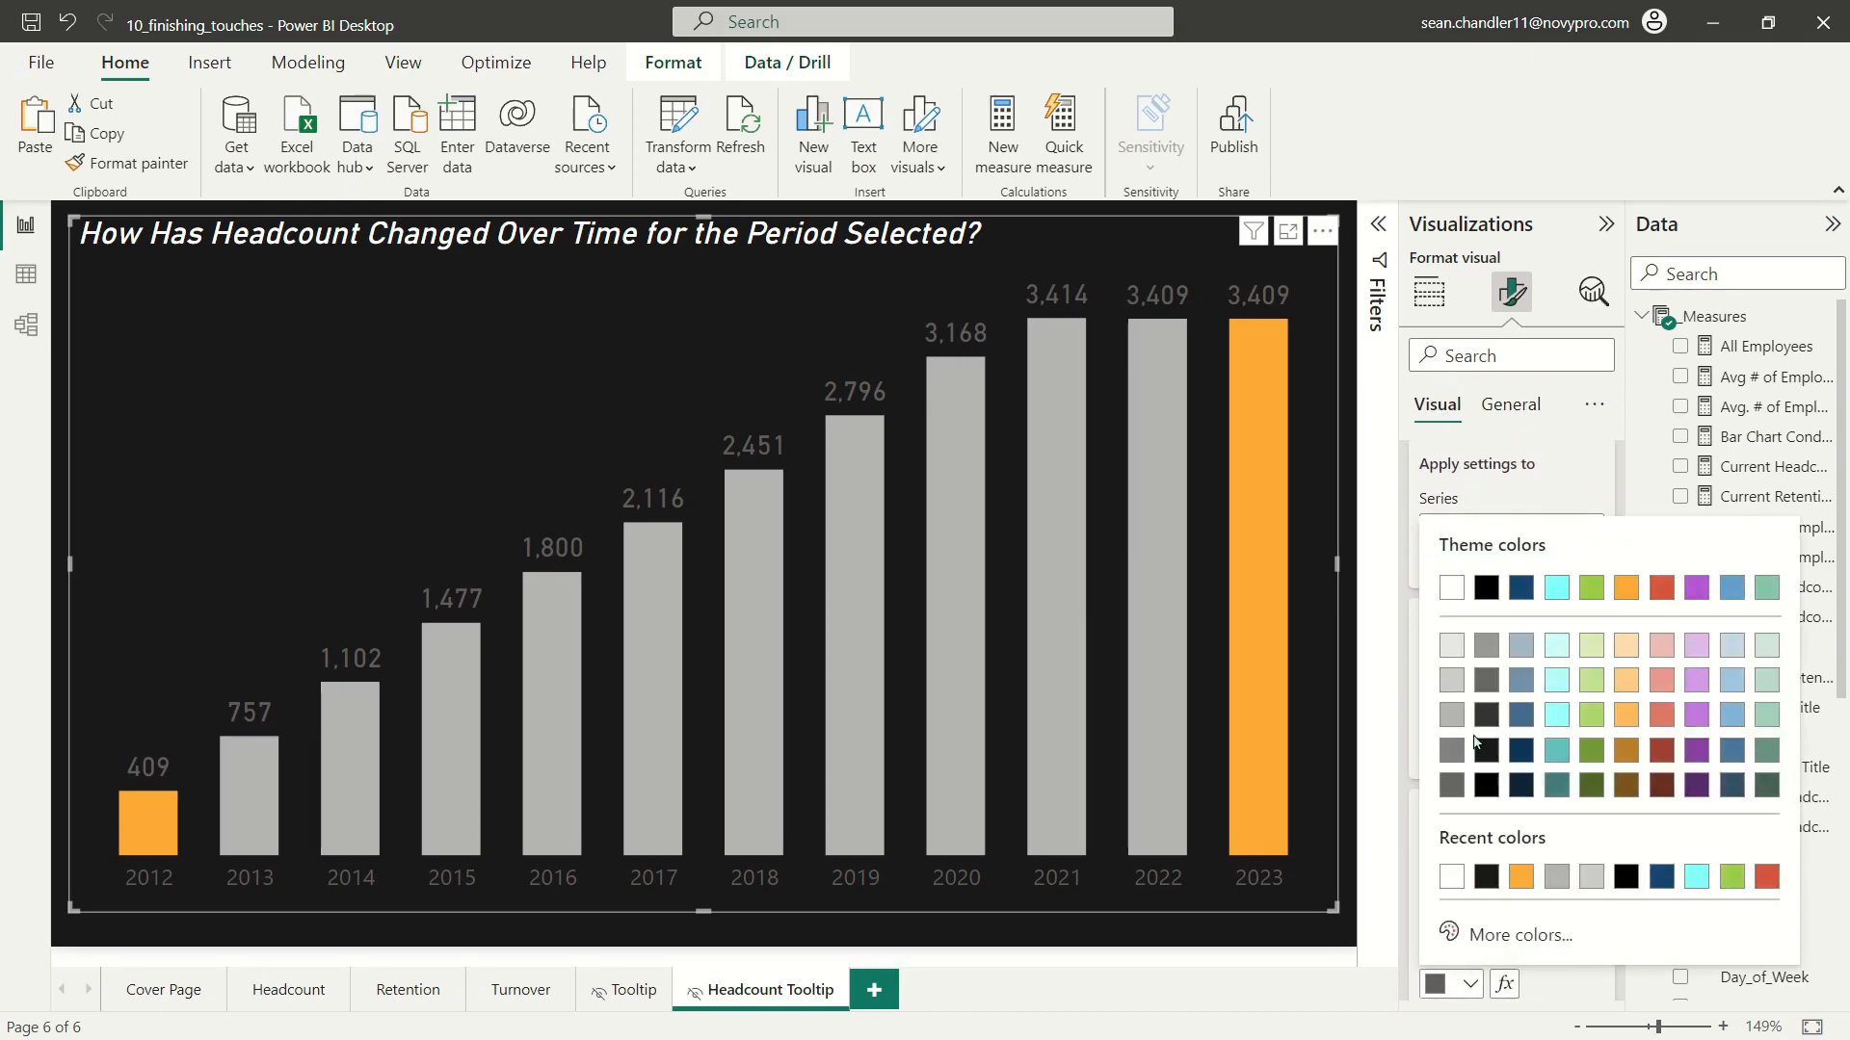
pyautogui.click(1451, 587)
pyautogui.scroll(5, 1457, 611)
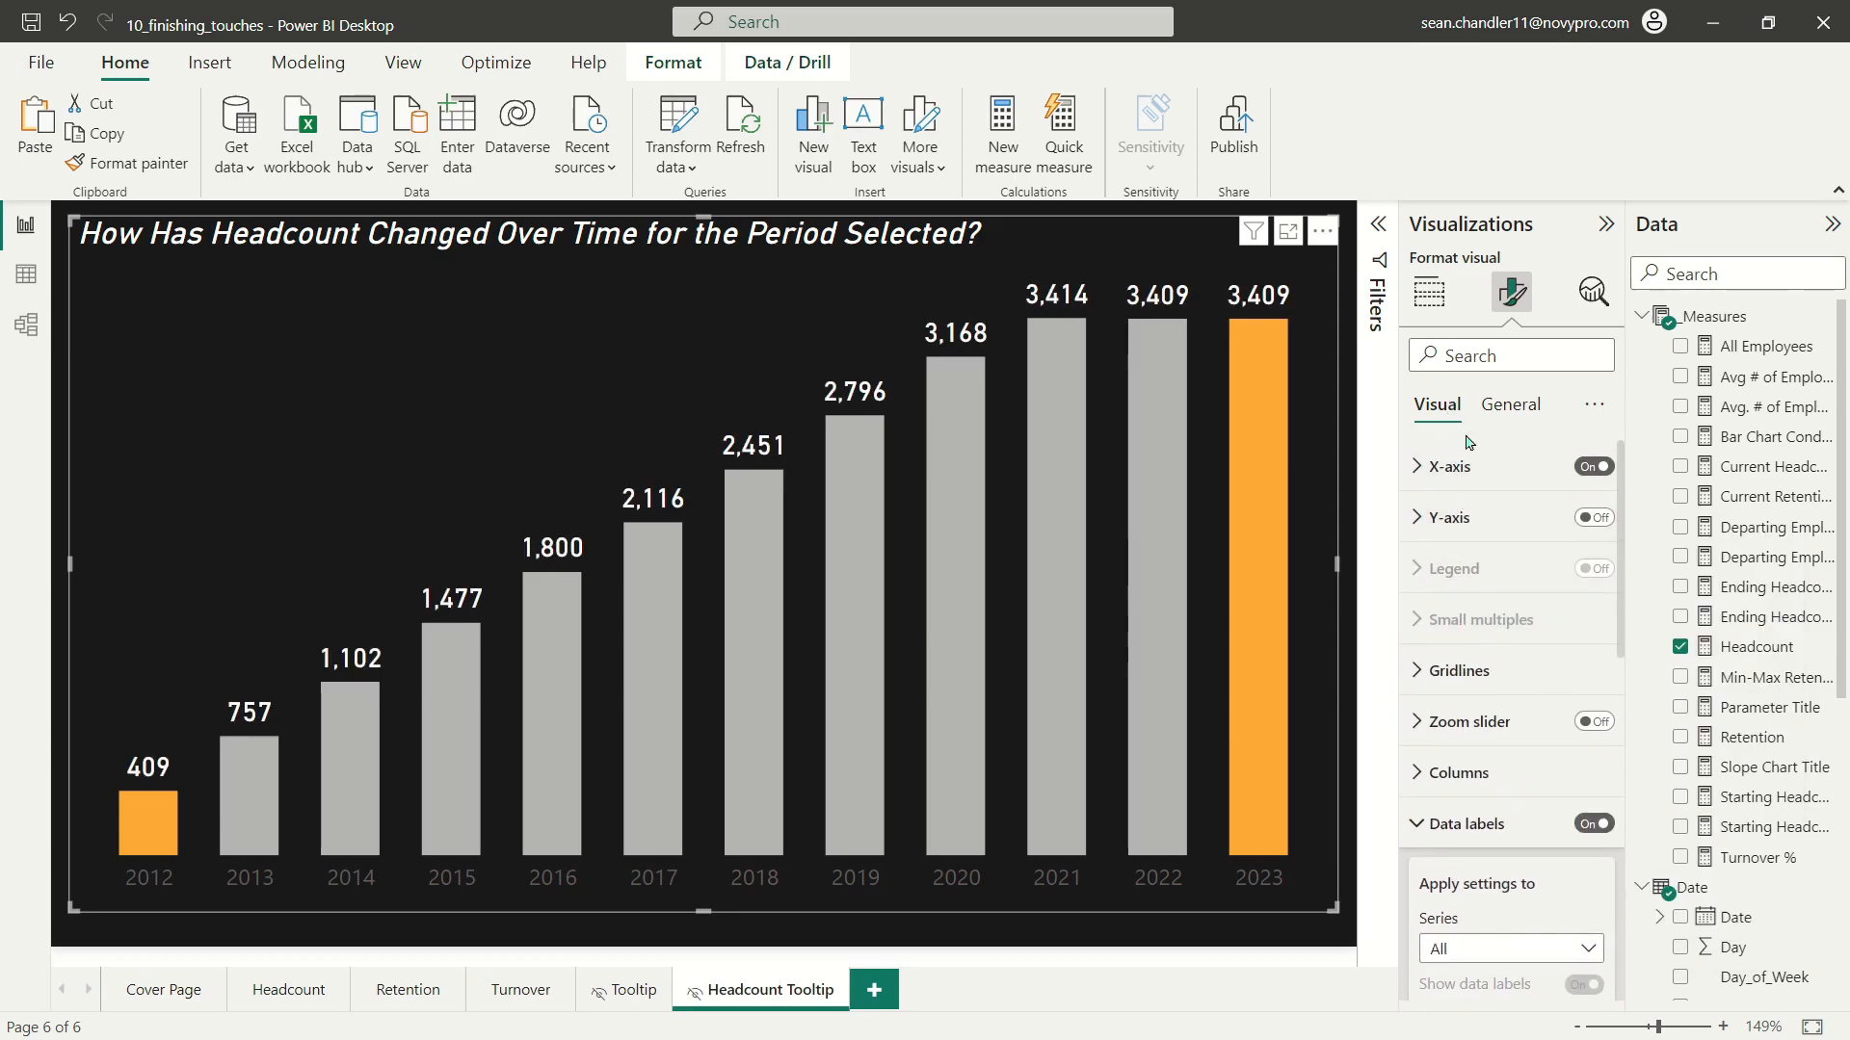
pyautogui.click(1445, 823)
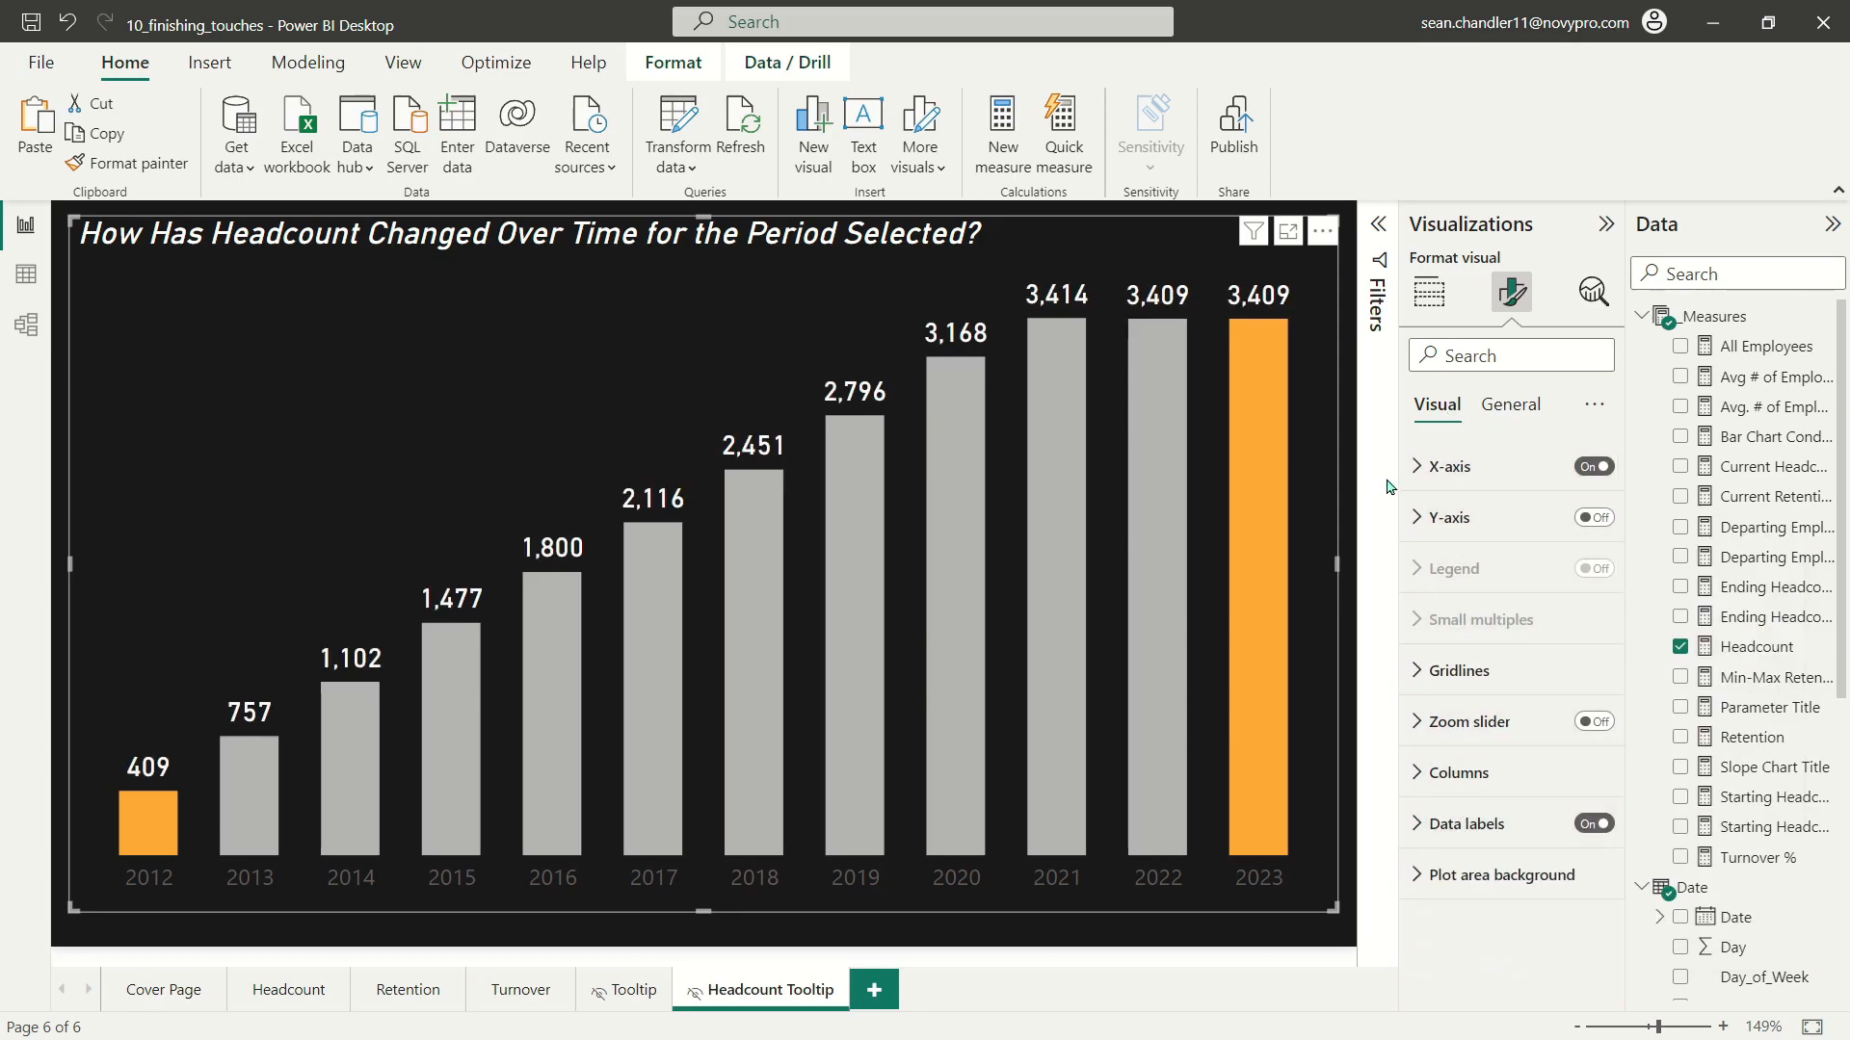
# Step: Set the headcount chart's X-axis year labels to white at font size 10 and deselect the chart
pyautogui.click(1430, 466)
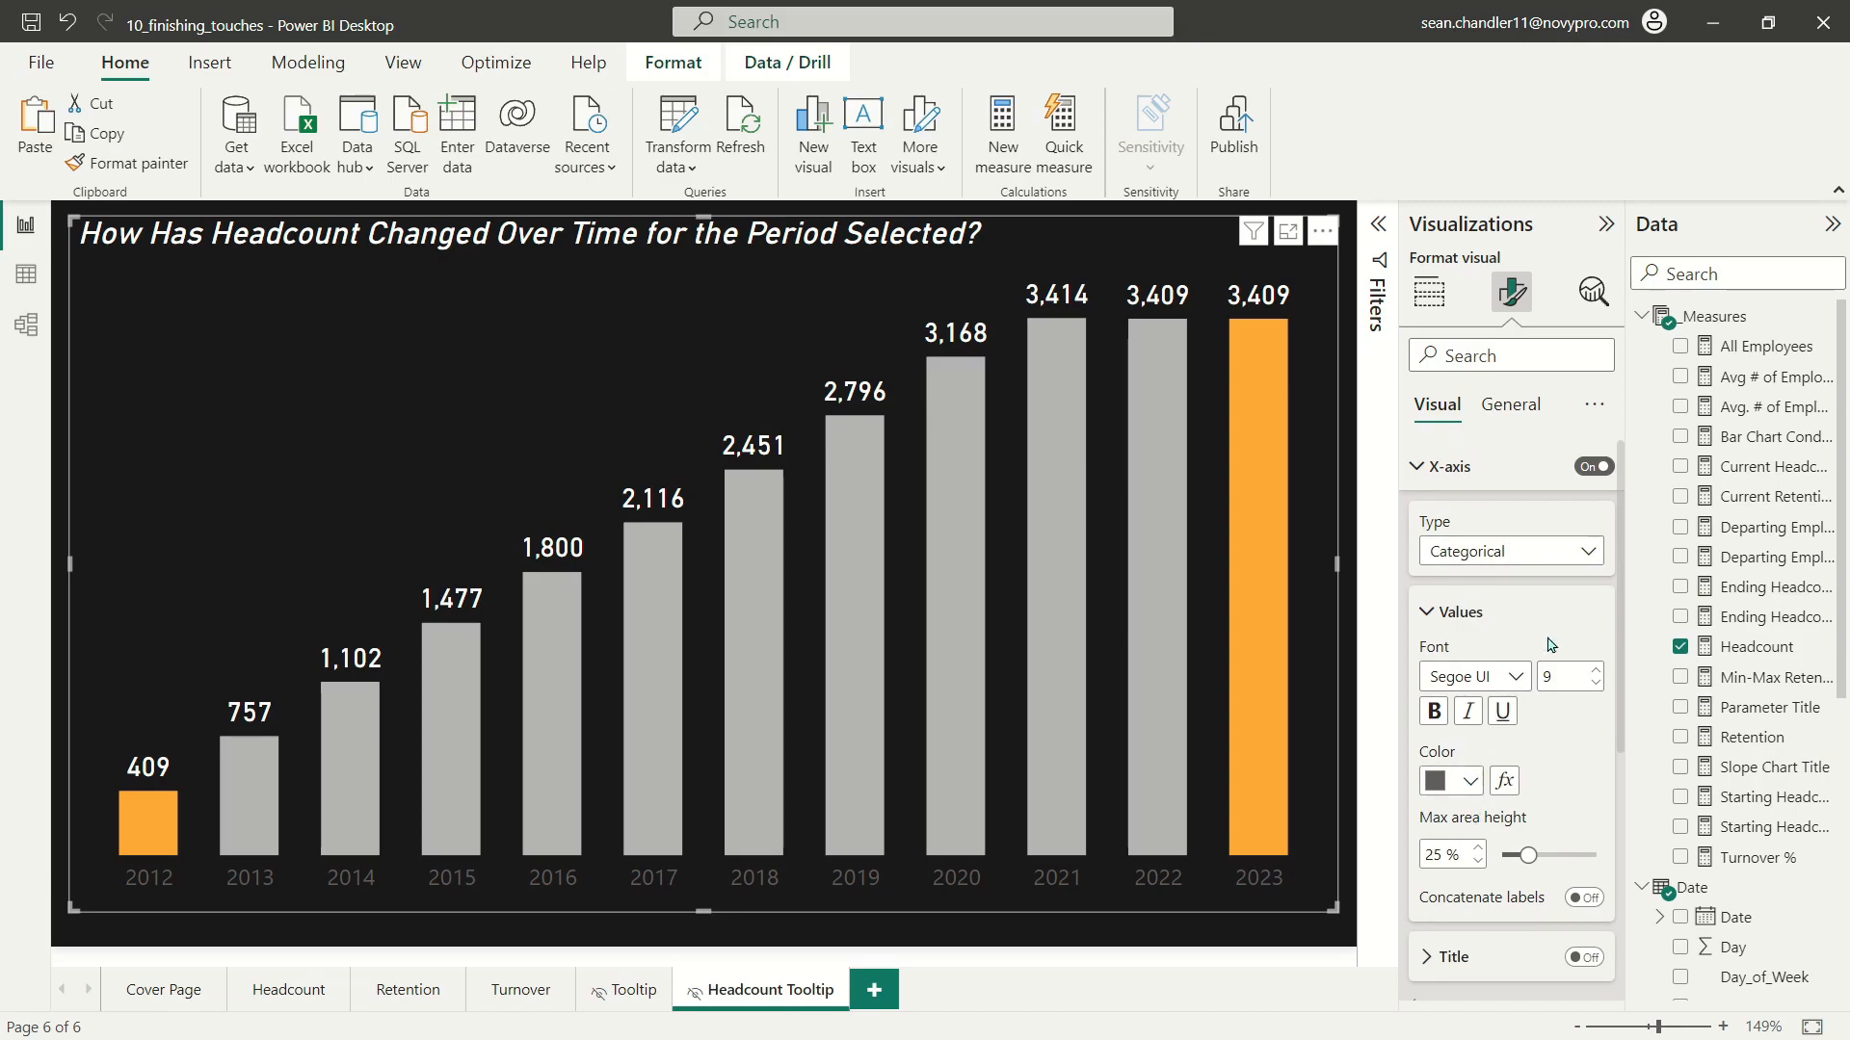
pyautogui.click(1454, 788)
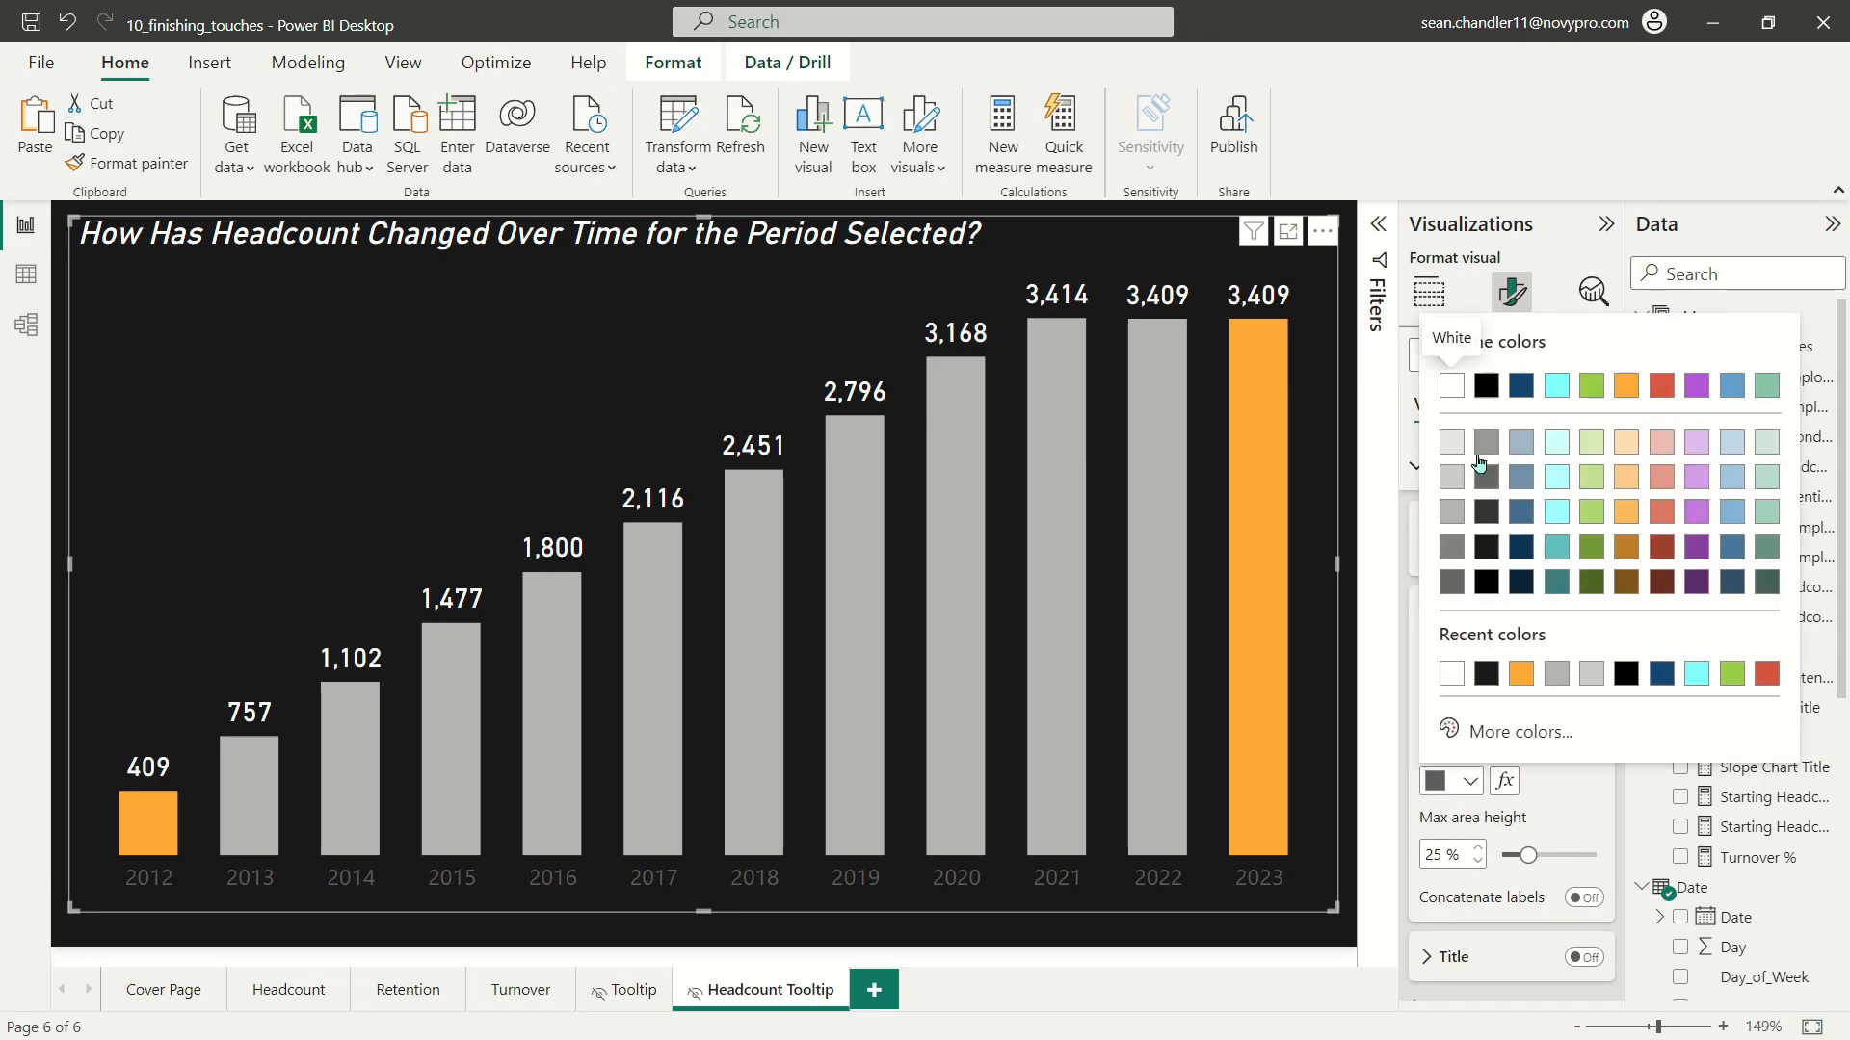
pyautogui.click(1452, 385)
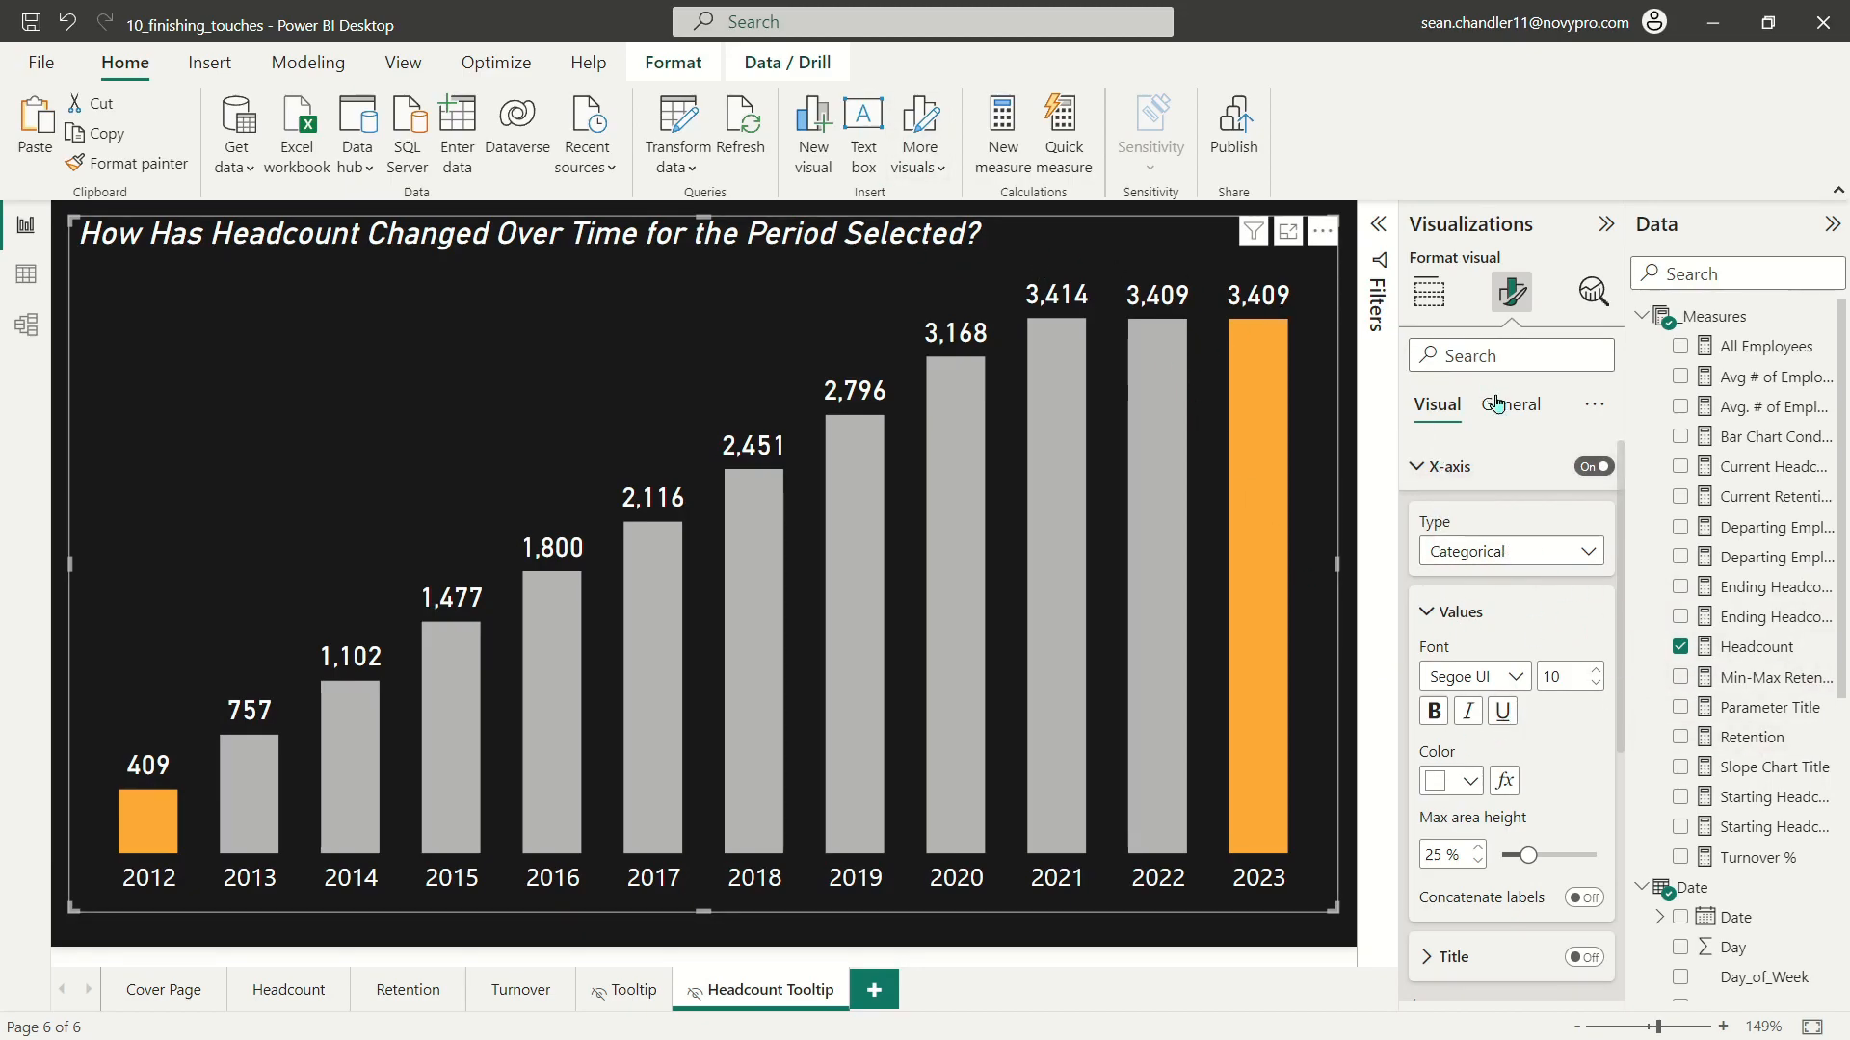
pyautogui.click(1002, 940)
# Step: Insert a rectangle shape over the empty area above the chart's early years and shrink it to about half its width
pyautogui.click(209, 62)
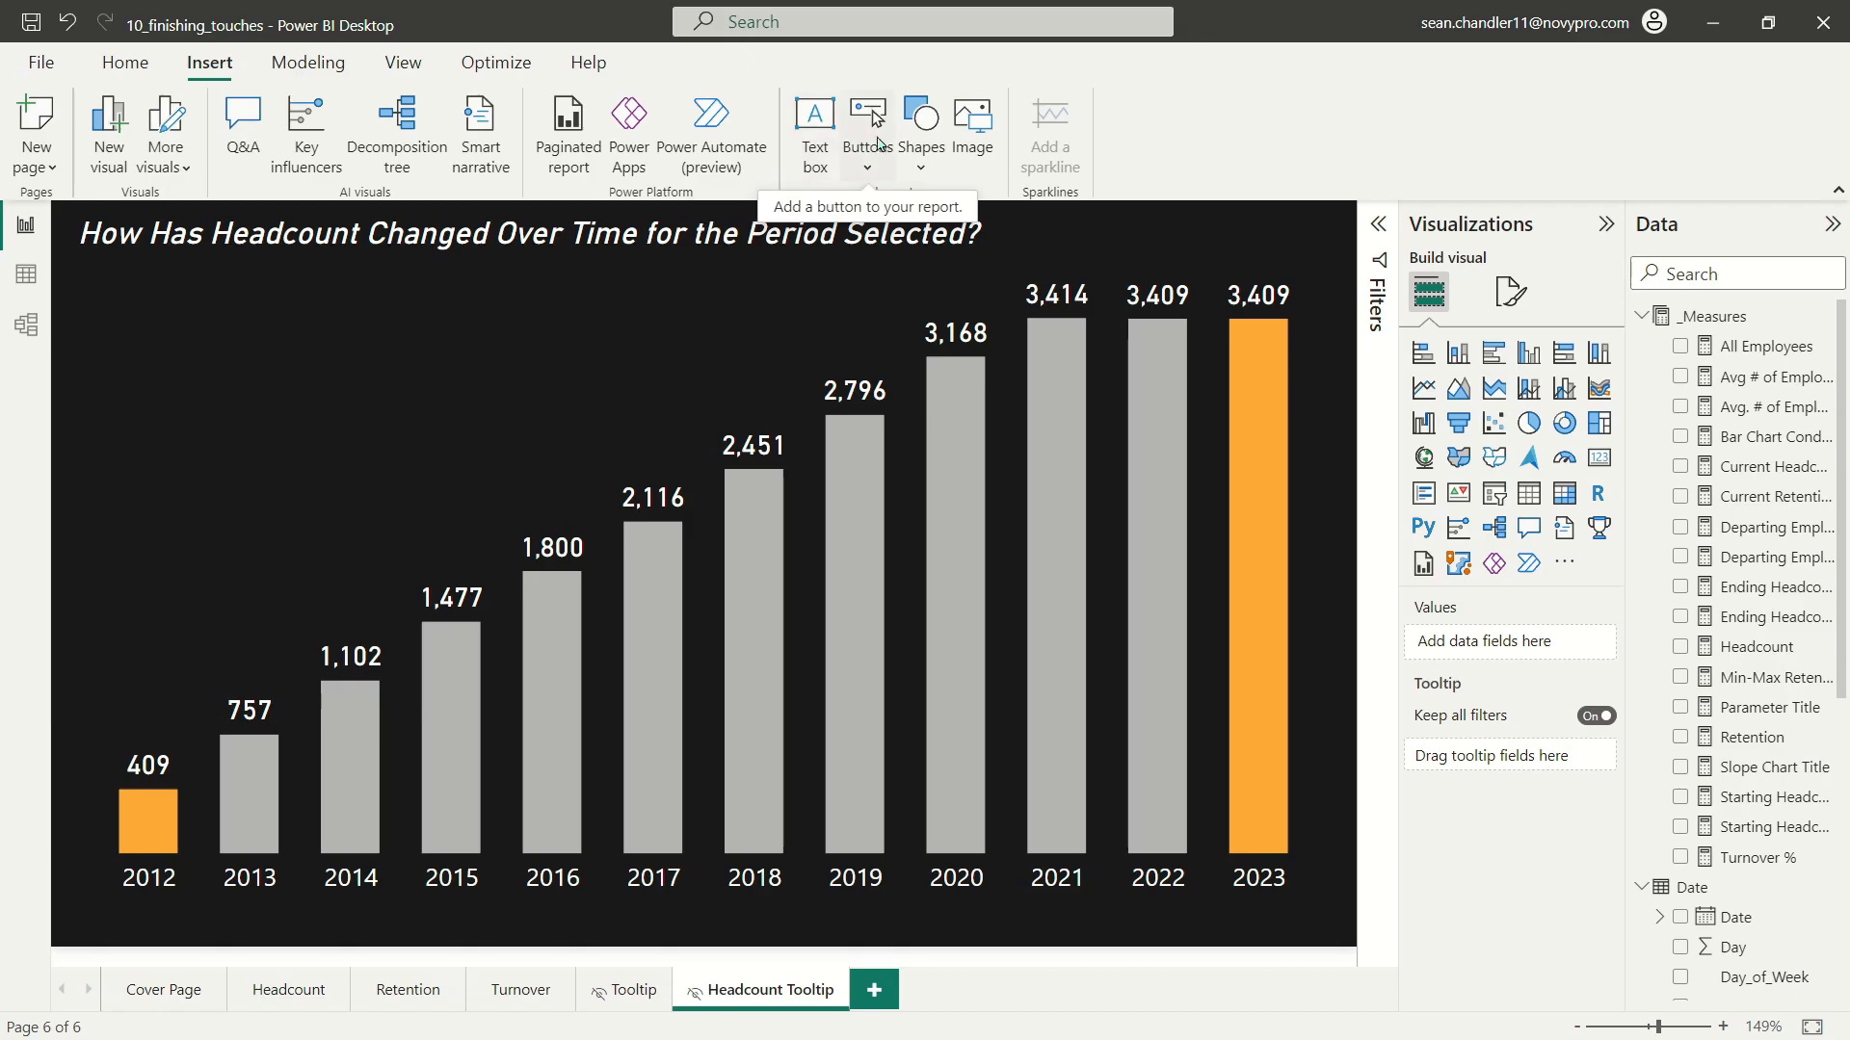
pyautogui.click(921, 125)
pyautogui.click(921, 253)
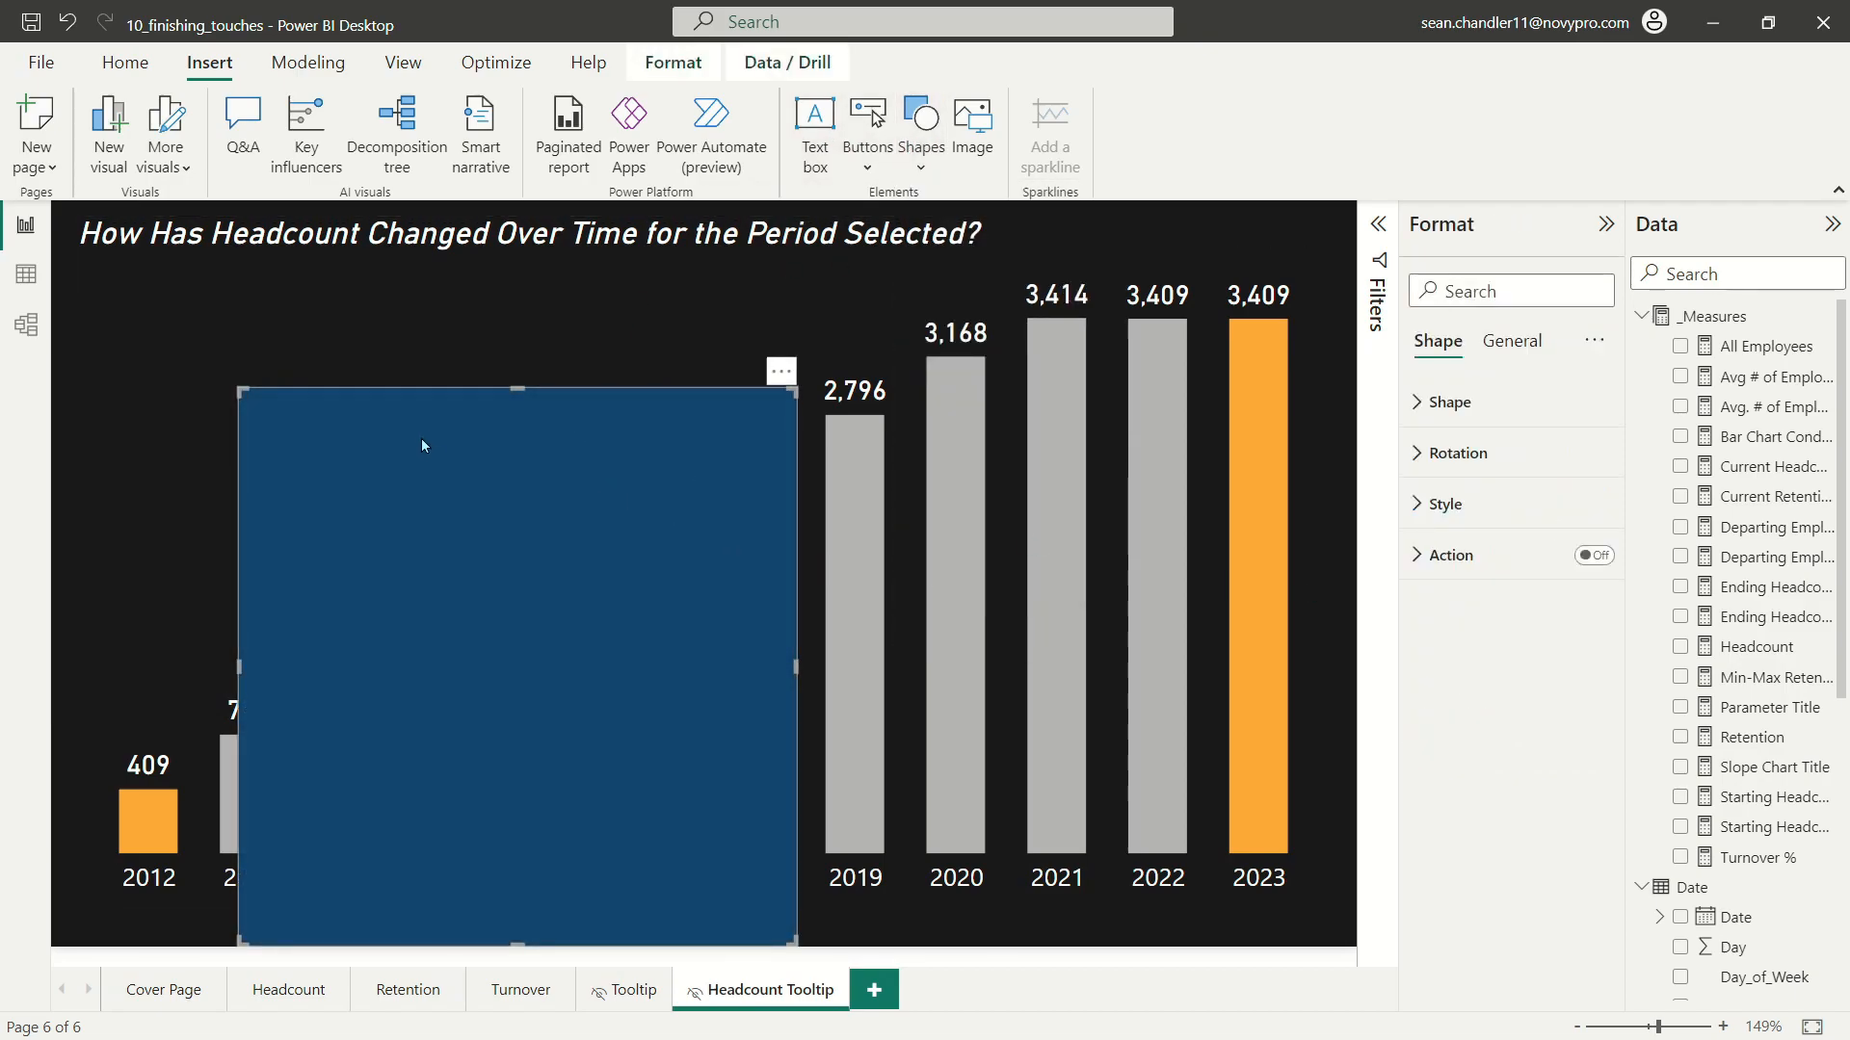
pyautogui.moveTo(425, 444); pyautogui.dragTo(298, 351)
pyautogui.moveTo(663, 848); pyautogui.dragTo(376, 570)
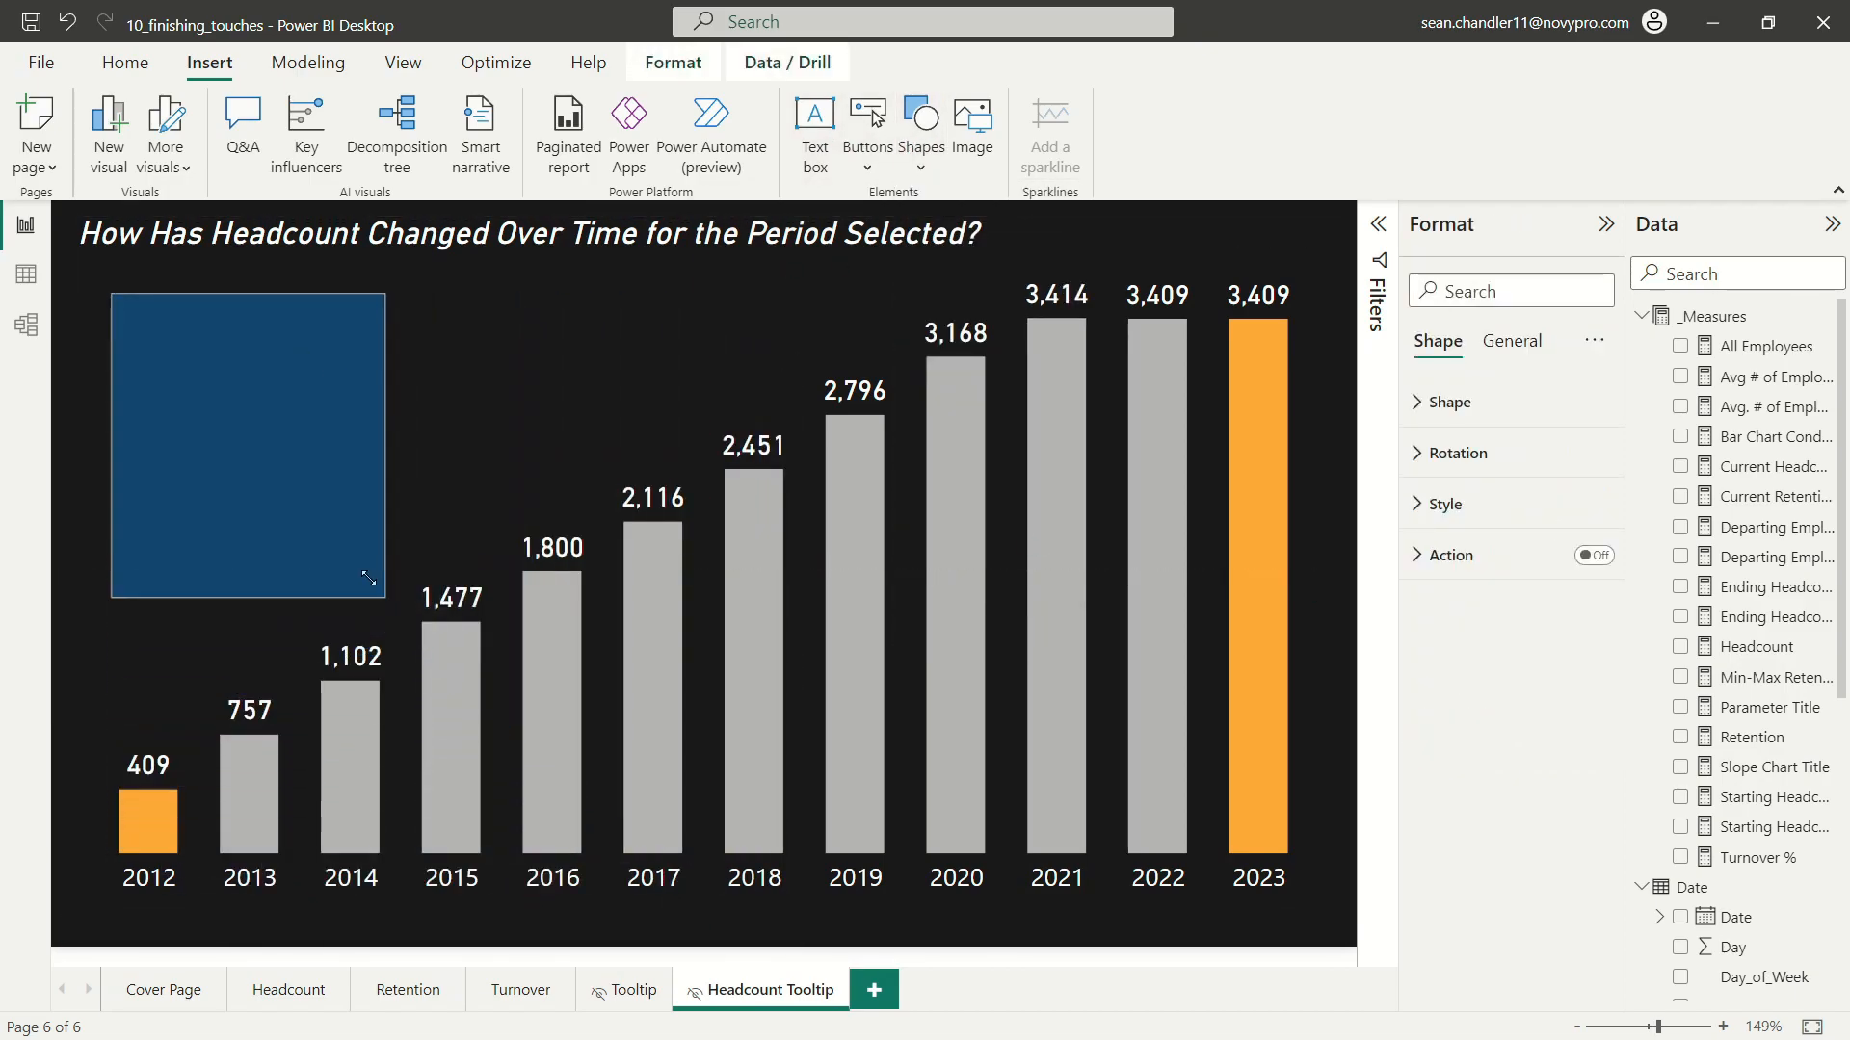
# Step: Set the rectangle's fill to the dark grey theme colour #333333
pyautogui.click(1512, 341)
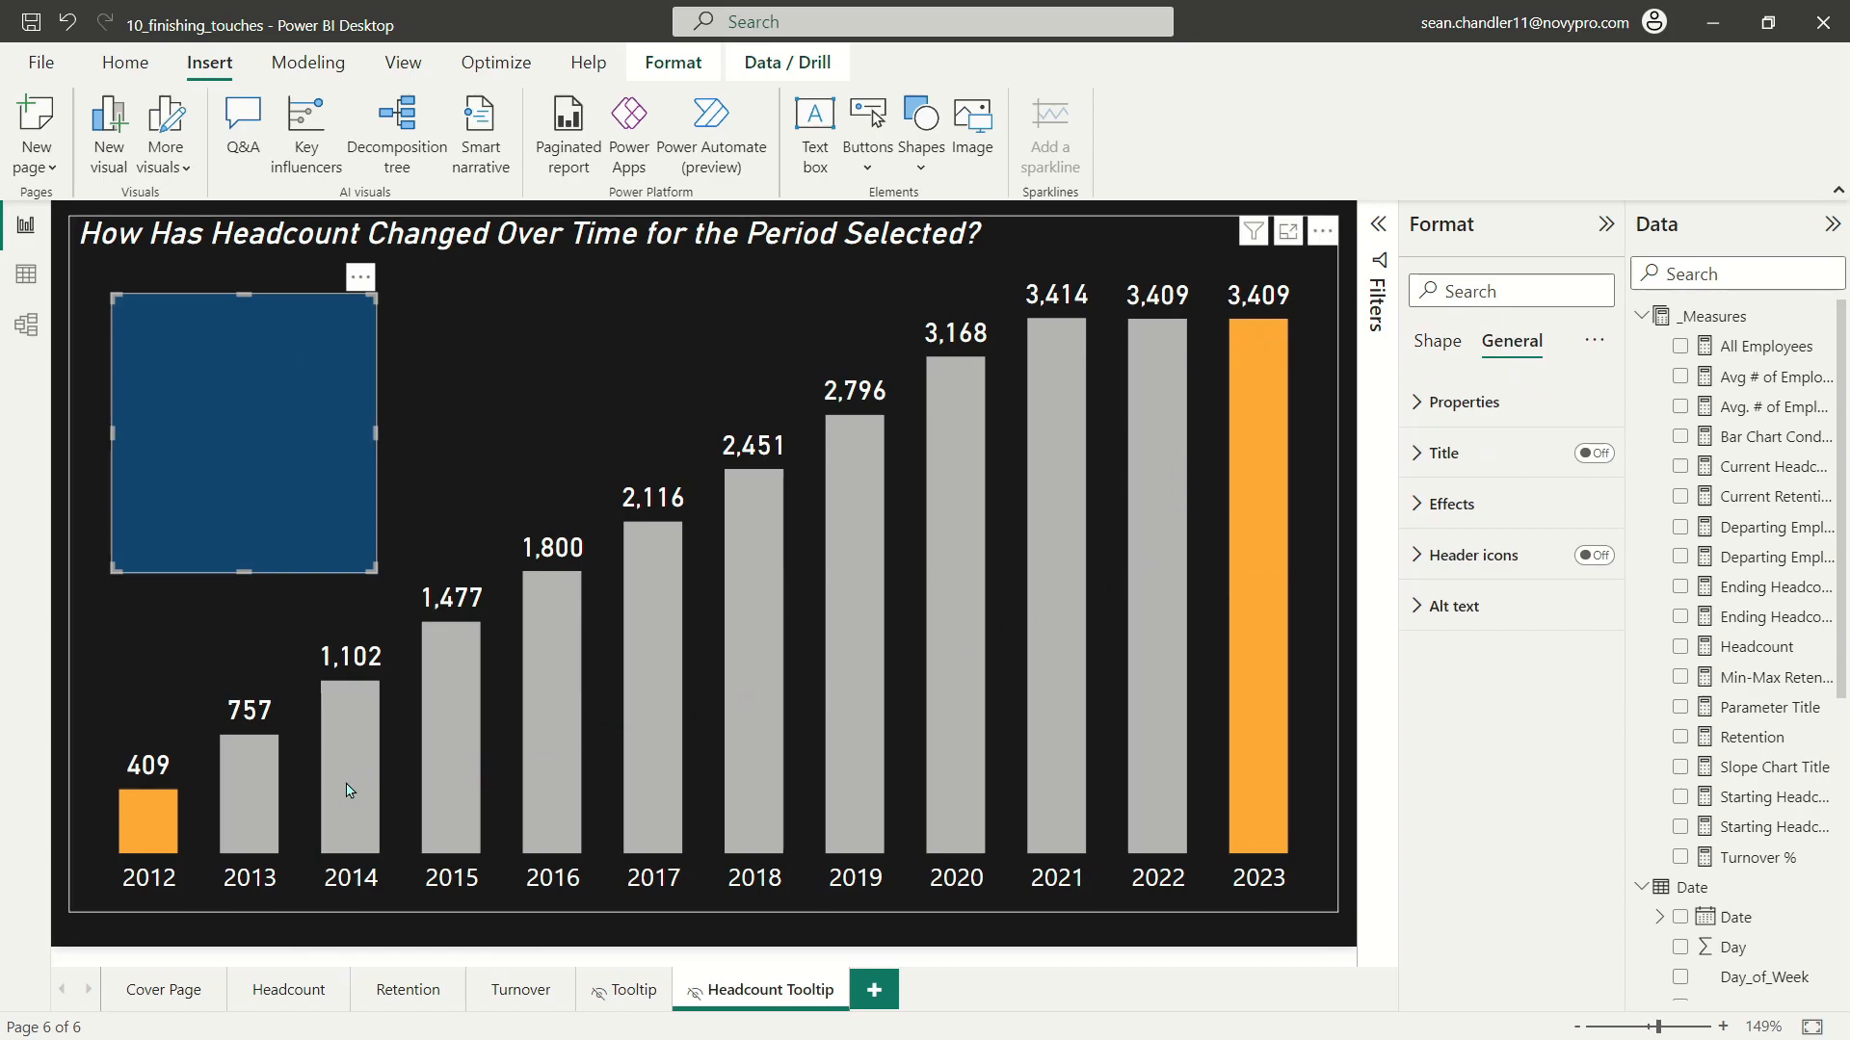
pyautogui.click(1464, 504)
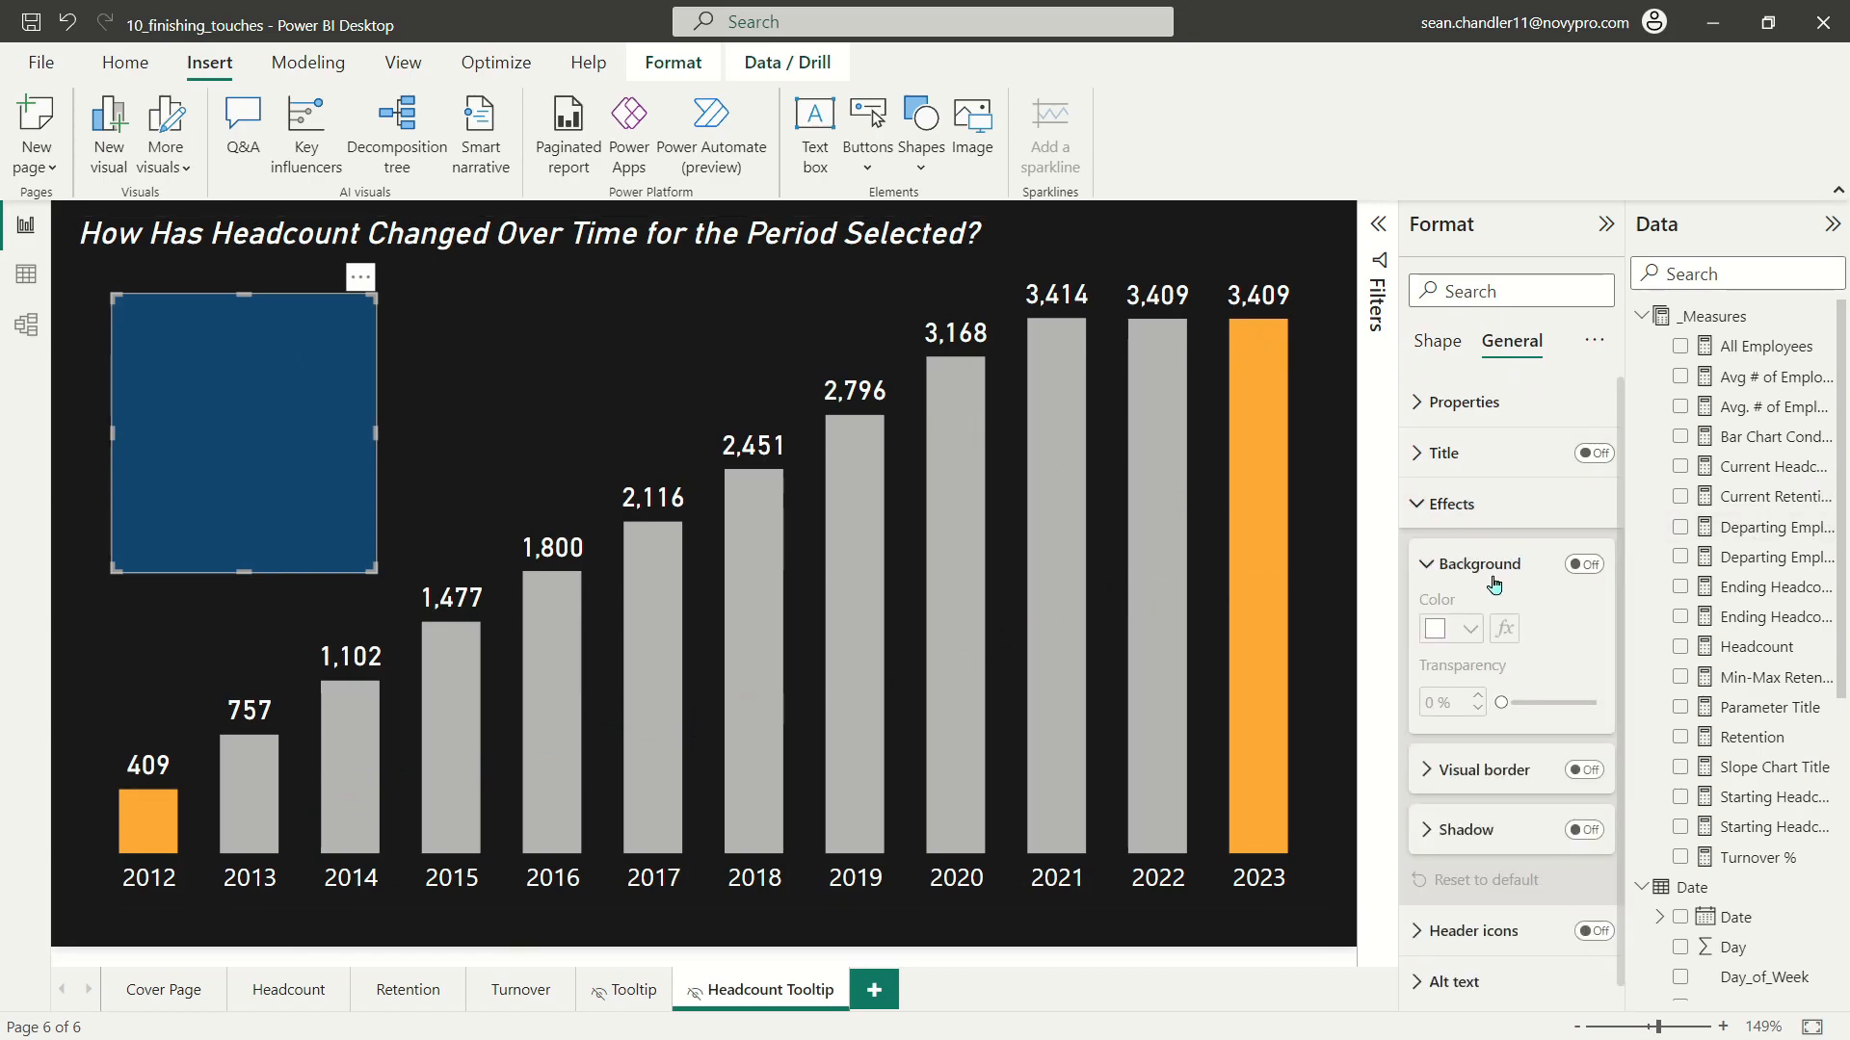
pyautogui.click(1438, 342)
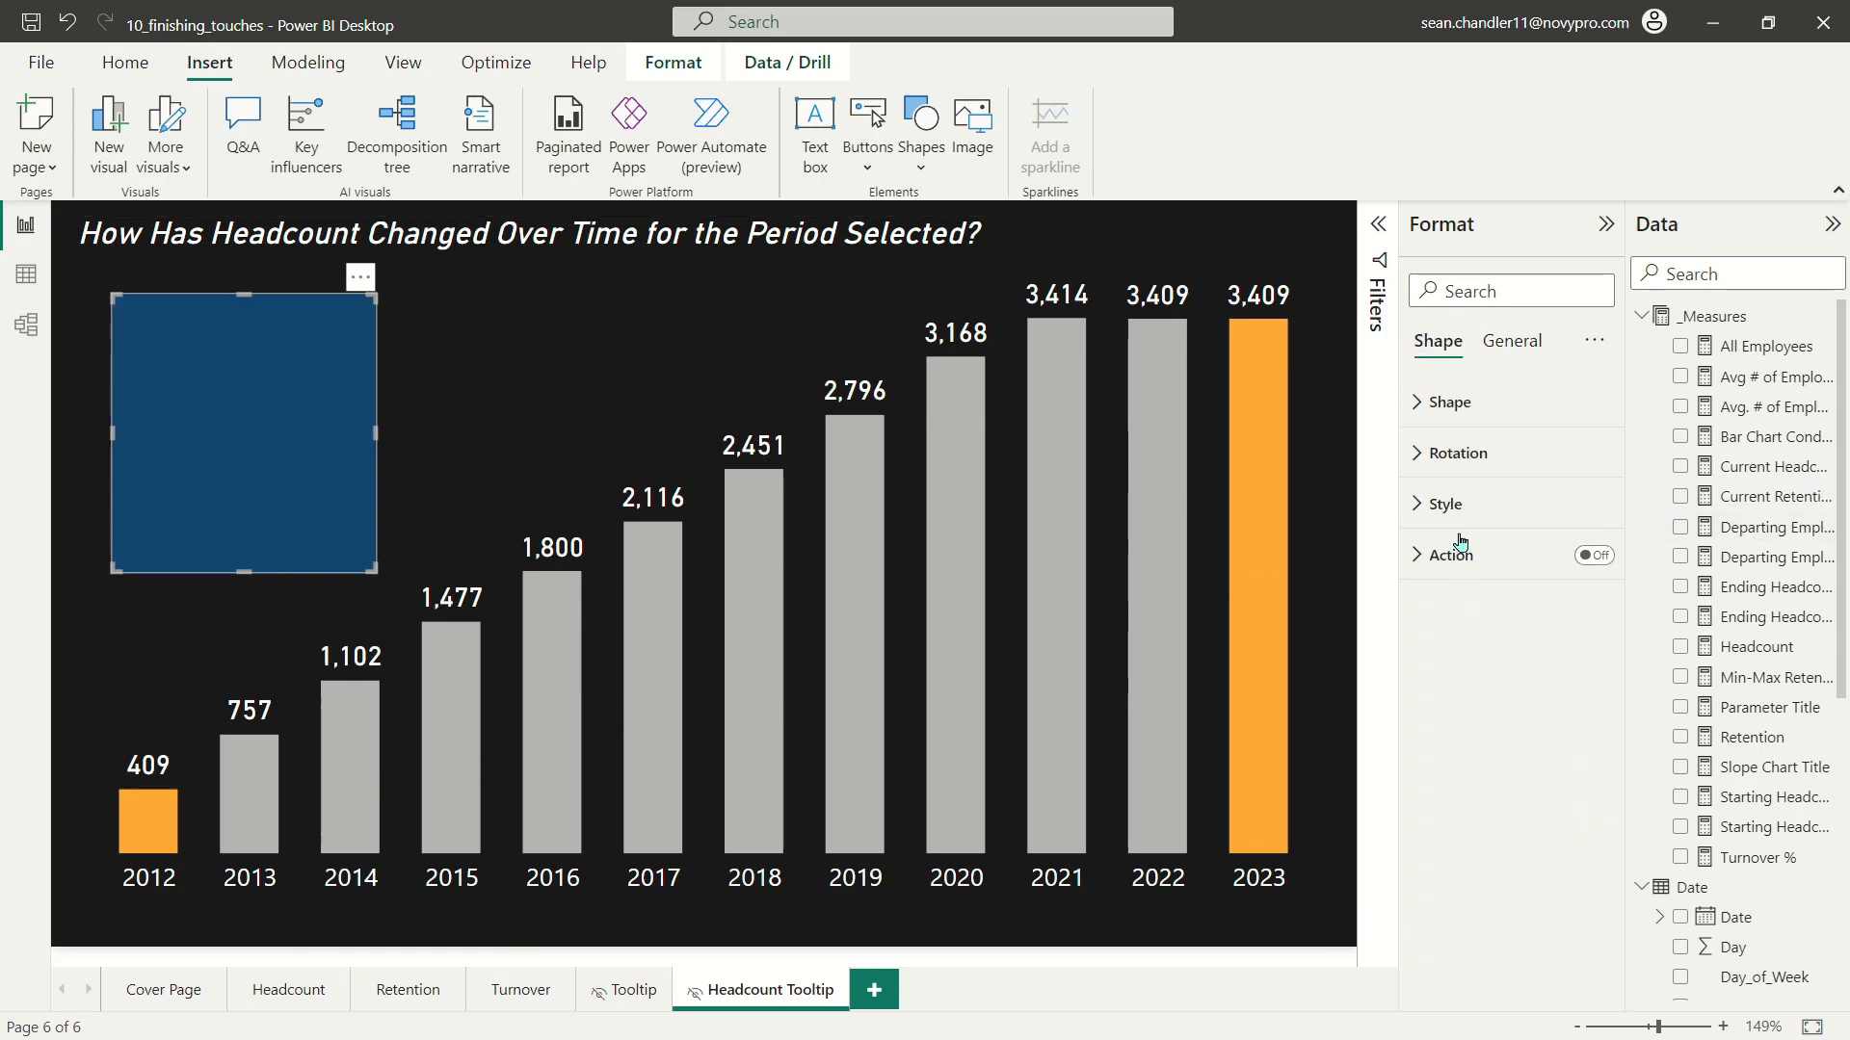
pyautogui.click(1445, 504)
pyautogui.click(1459, 629)
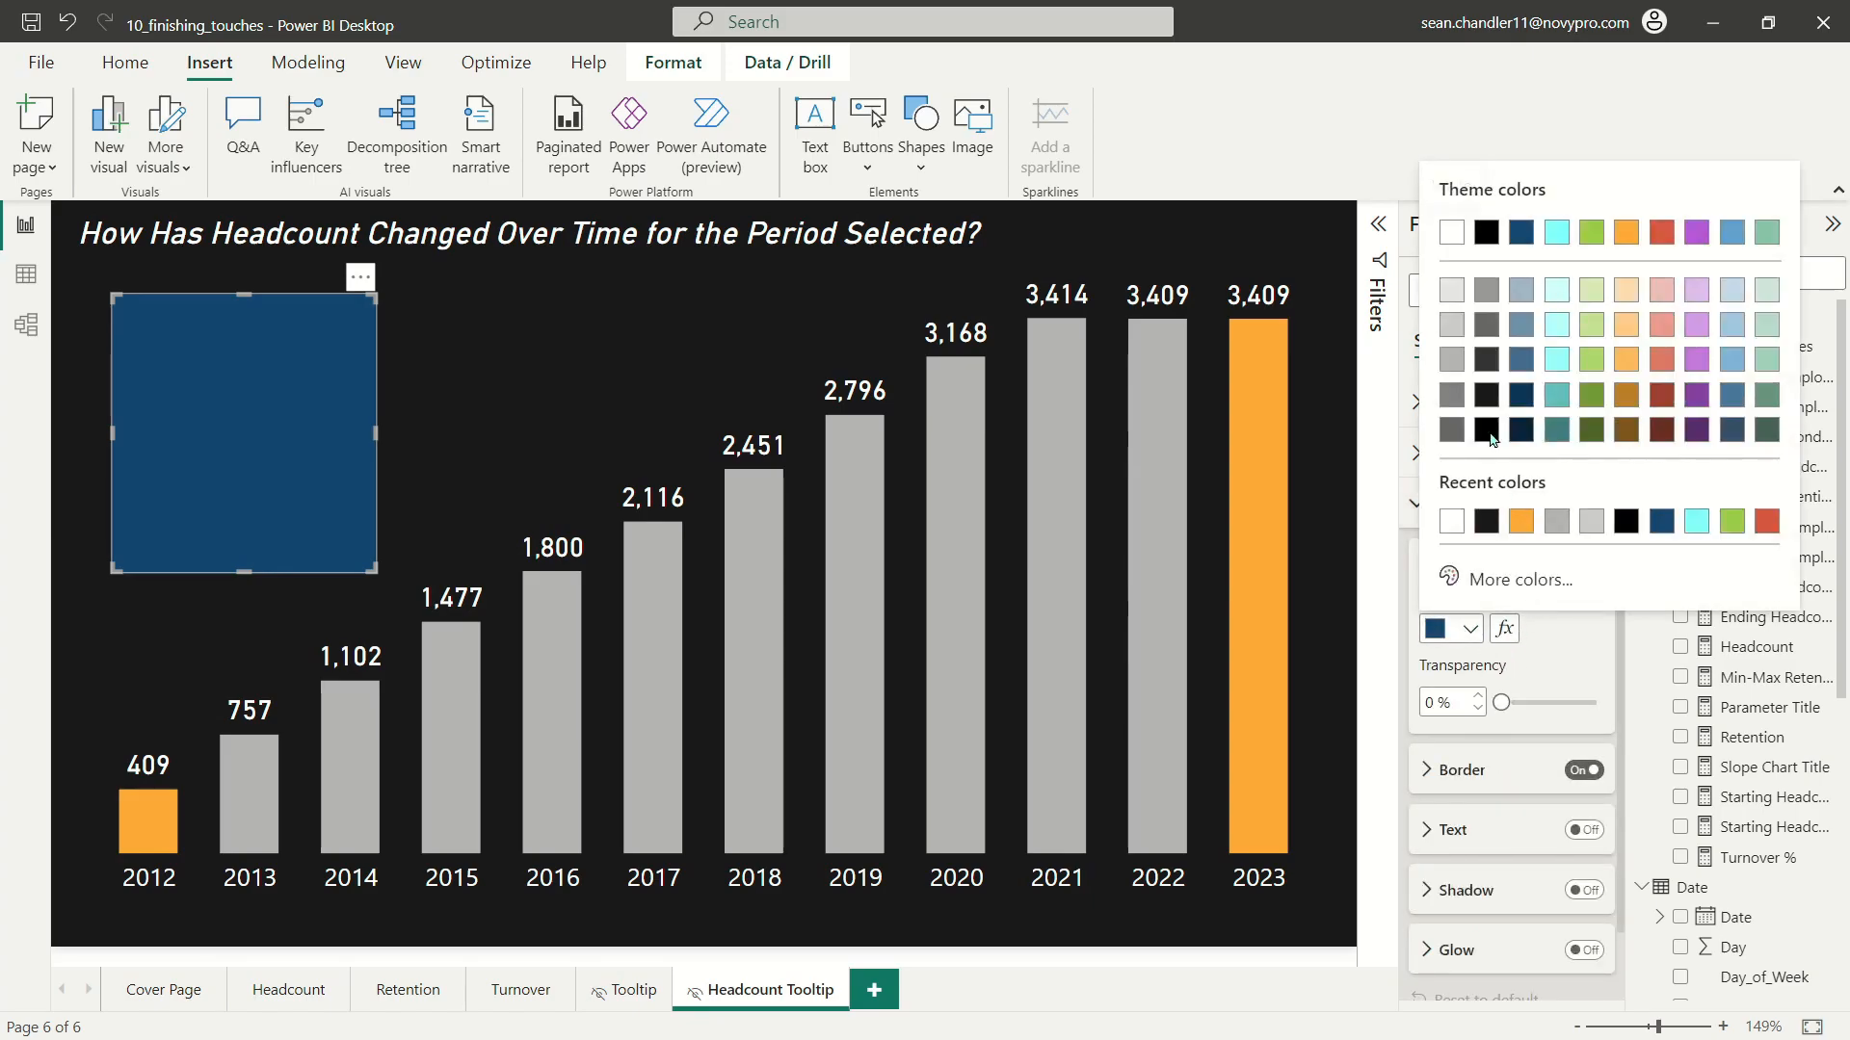
pyautogui.click(1490, 372)
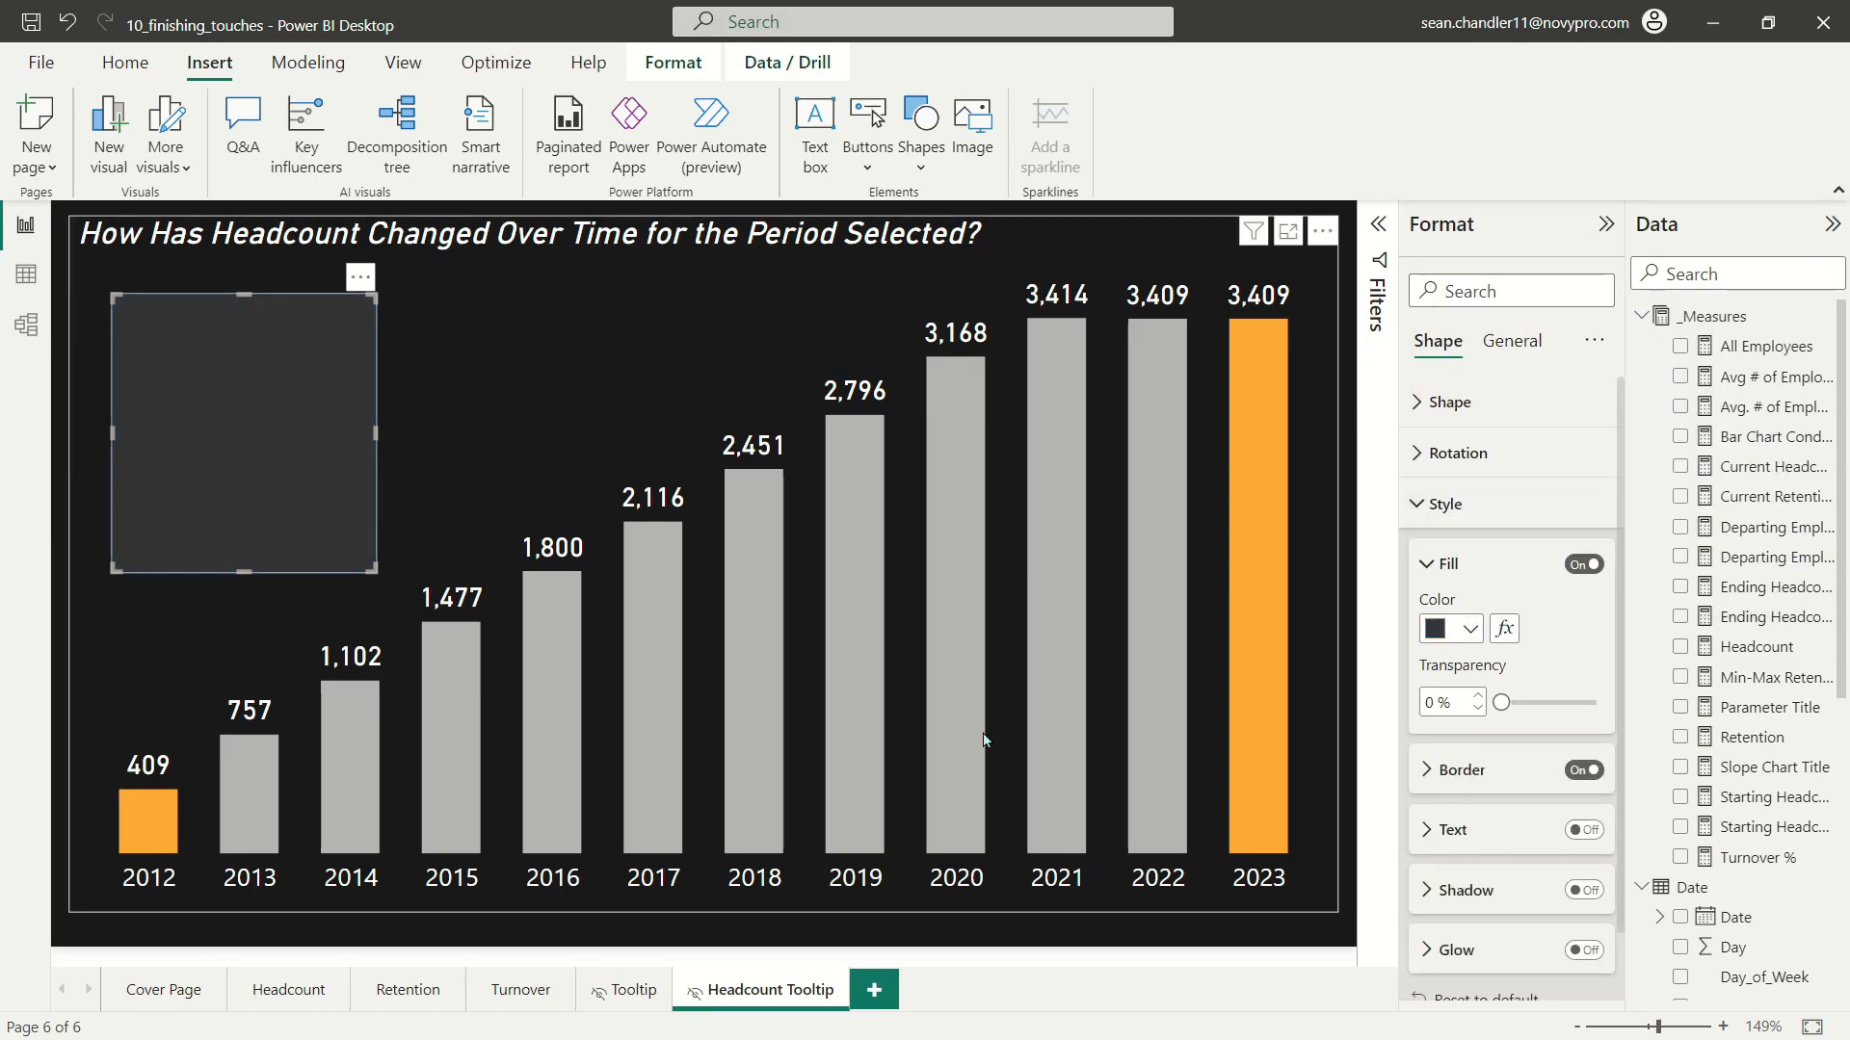
# Step: Copy the hex code of the rectangle's fill colour and delete the rectangle
pyautogui.click(1461, 639)
pyautogui.click(1503, 579)
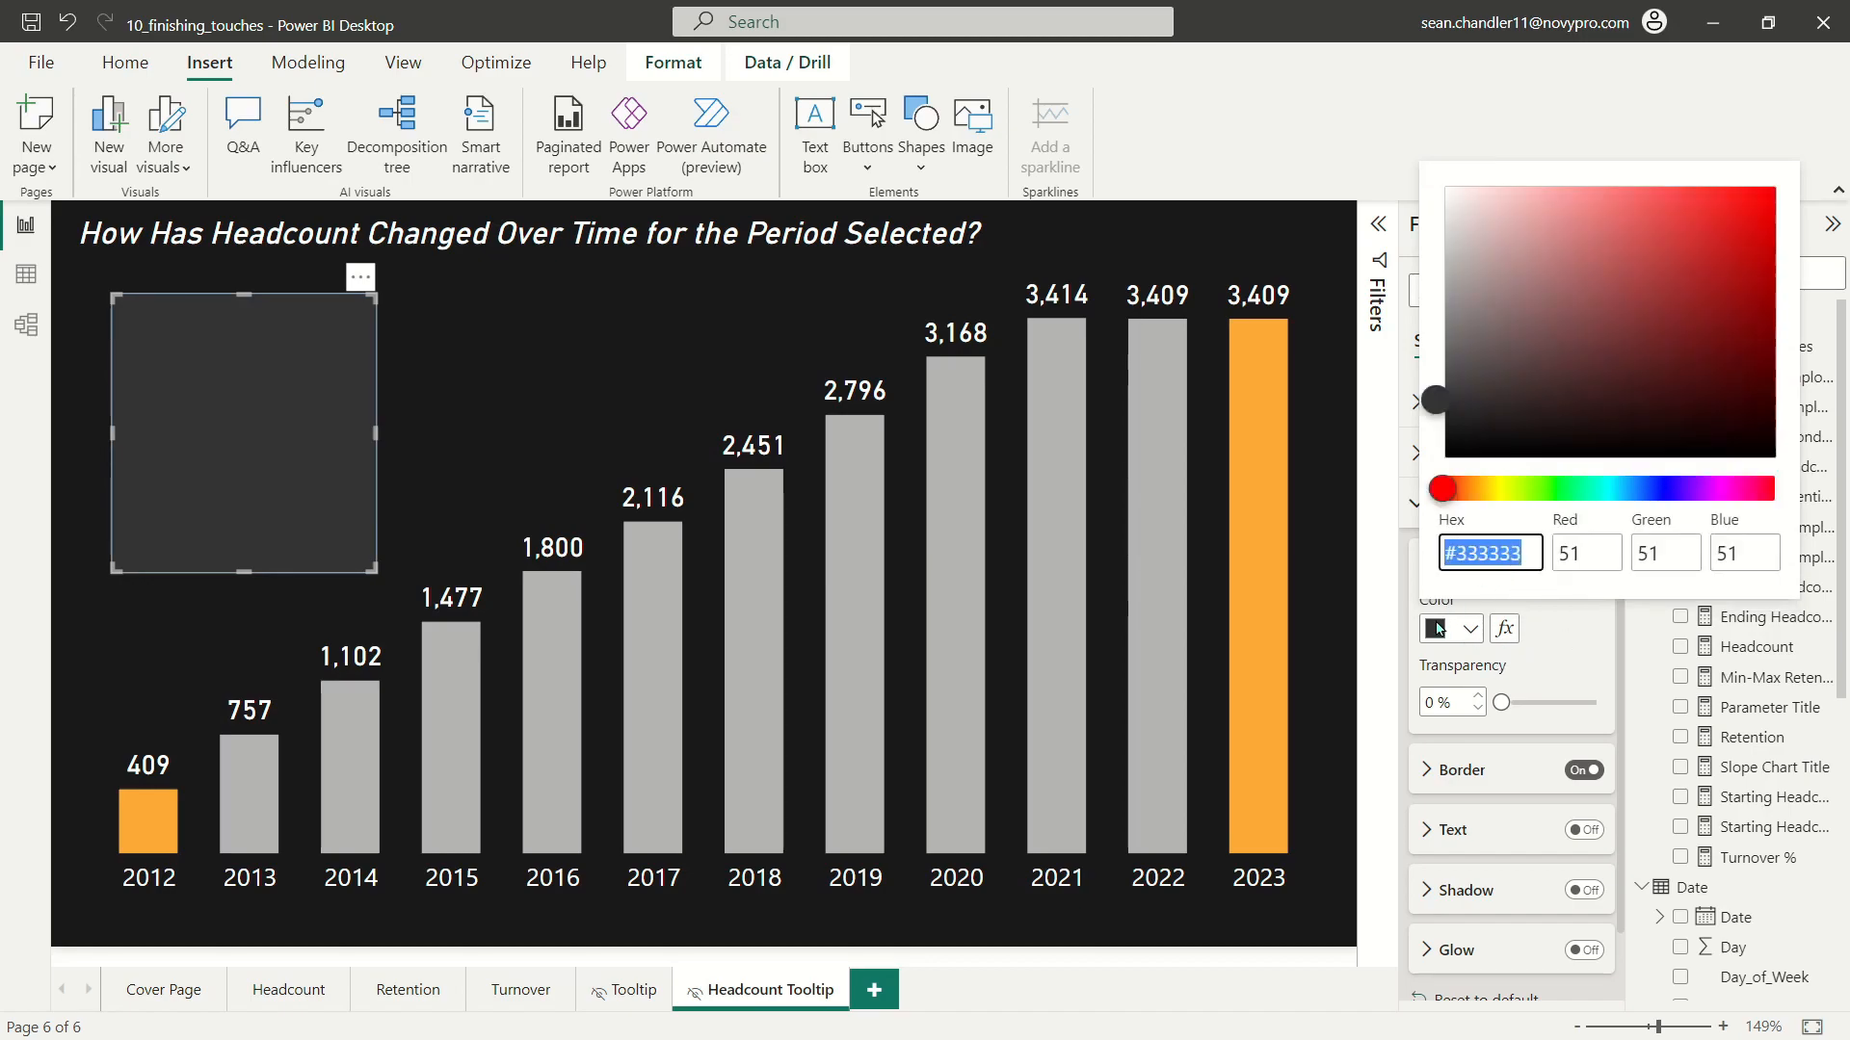
pyautogui.click(1465, 551)
pyautogui.moveTo(1452, 553); pyautogui.dragTo(1556, 540)
pyautogui.click(226, 405)
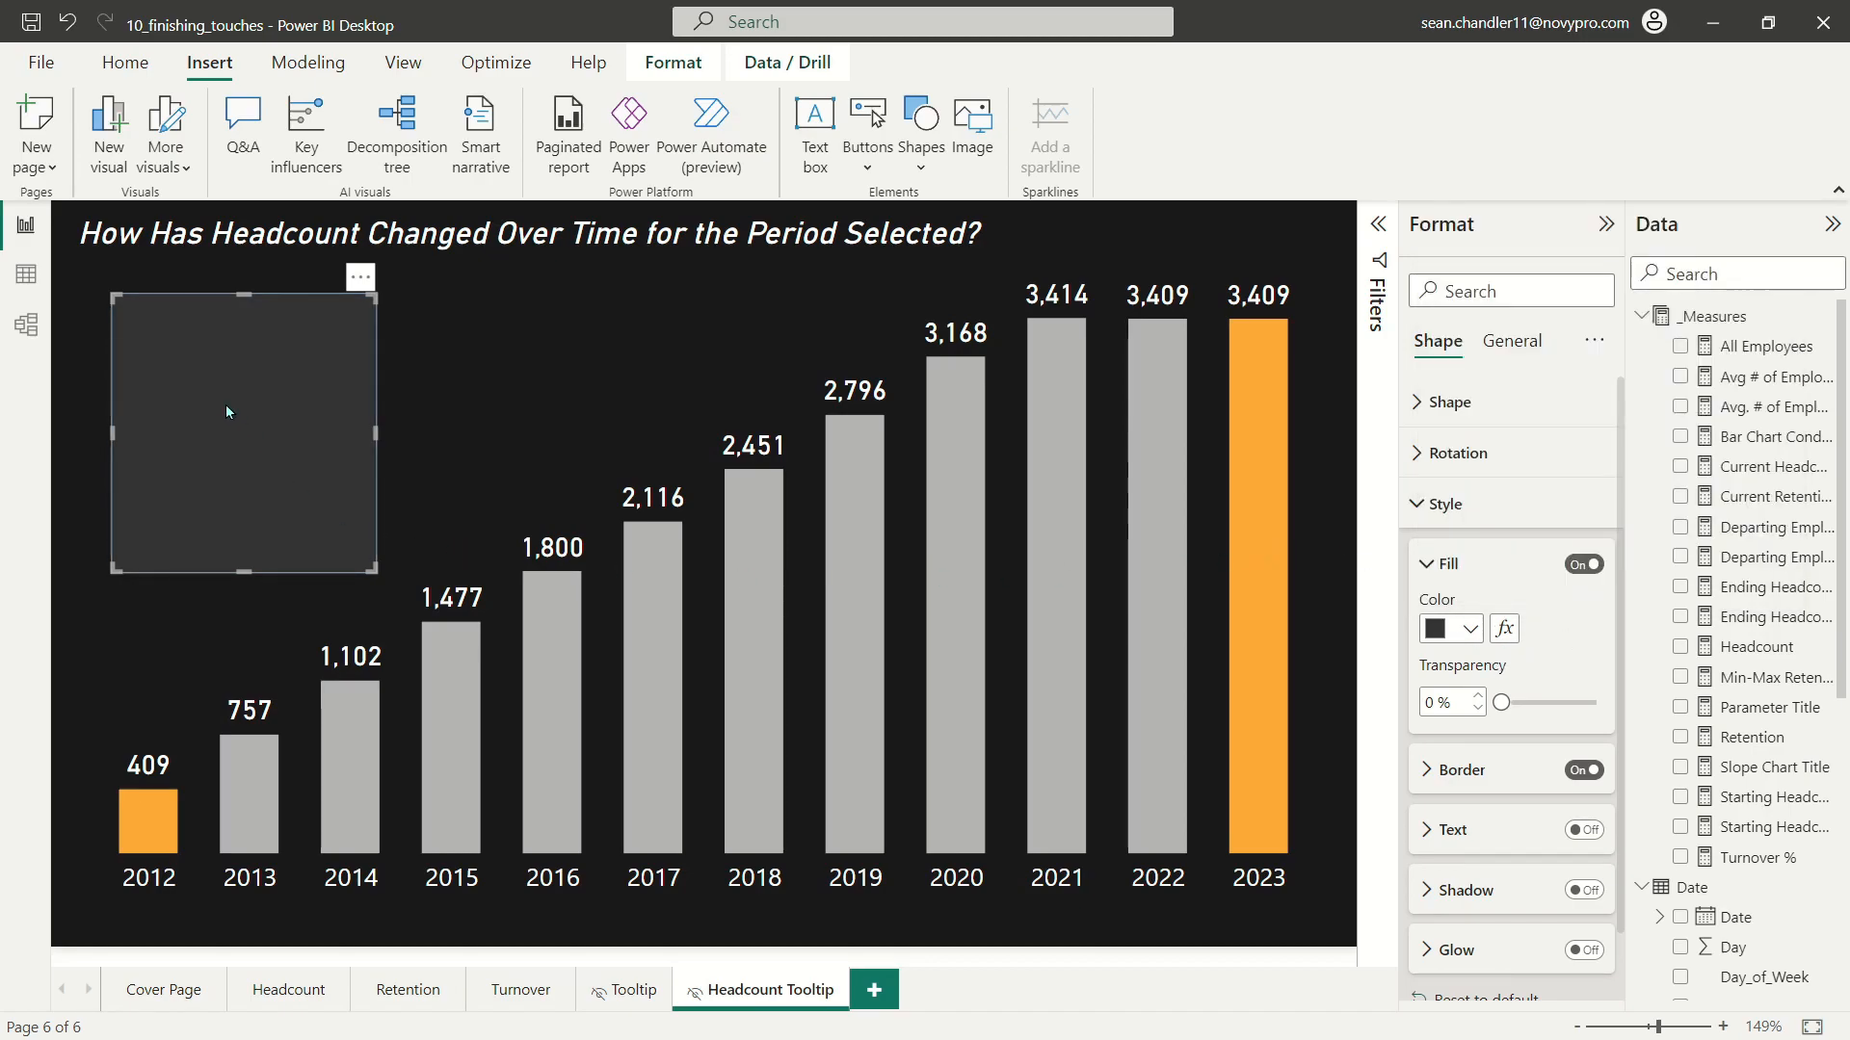
pyautogui.press('Delete')
# Step: Change the default colour in the Bar Chart Conditional Formatting measure to "#333333" and commit the formula
pyautogui.click(1763, 436)
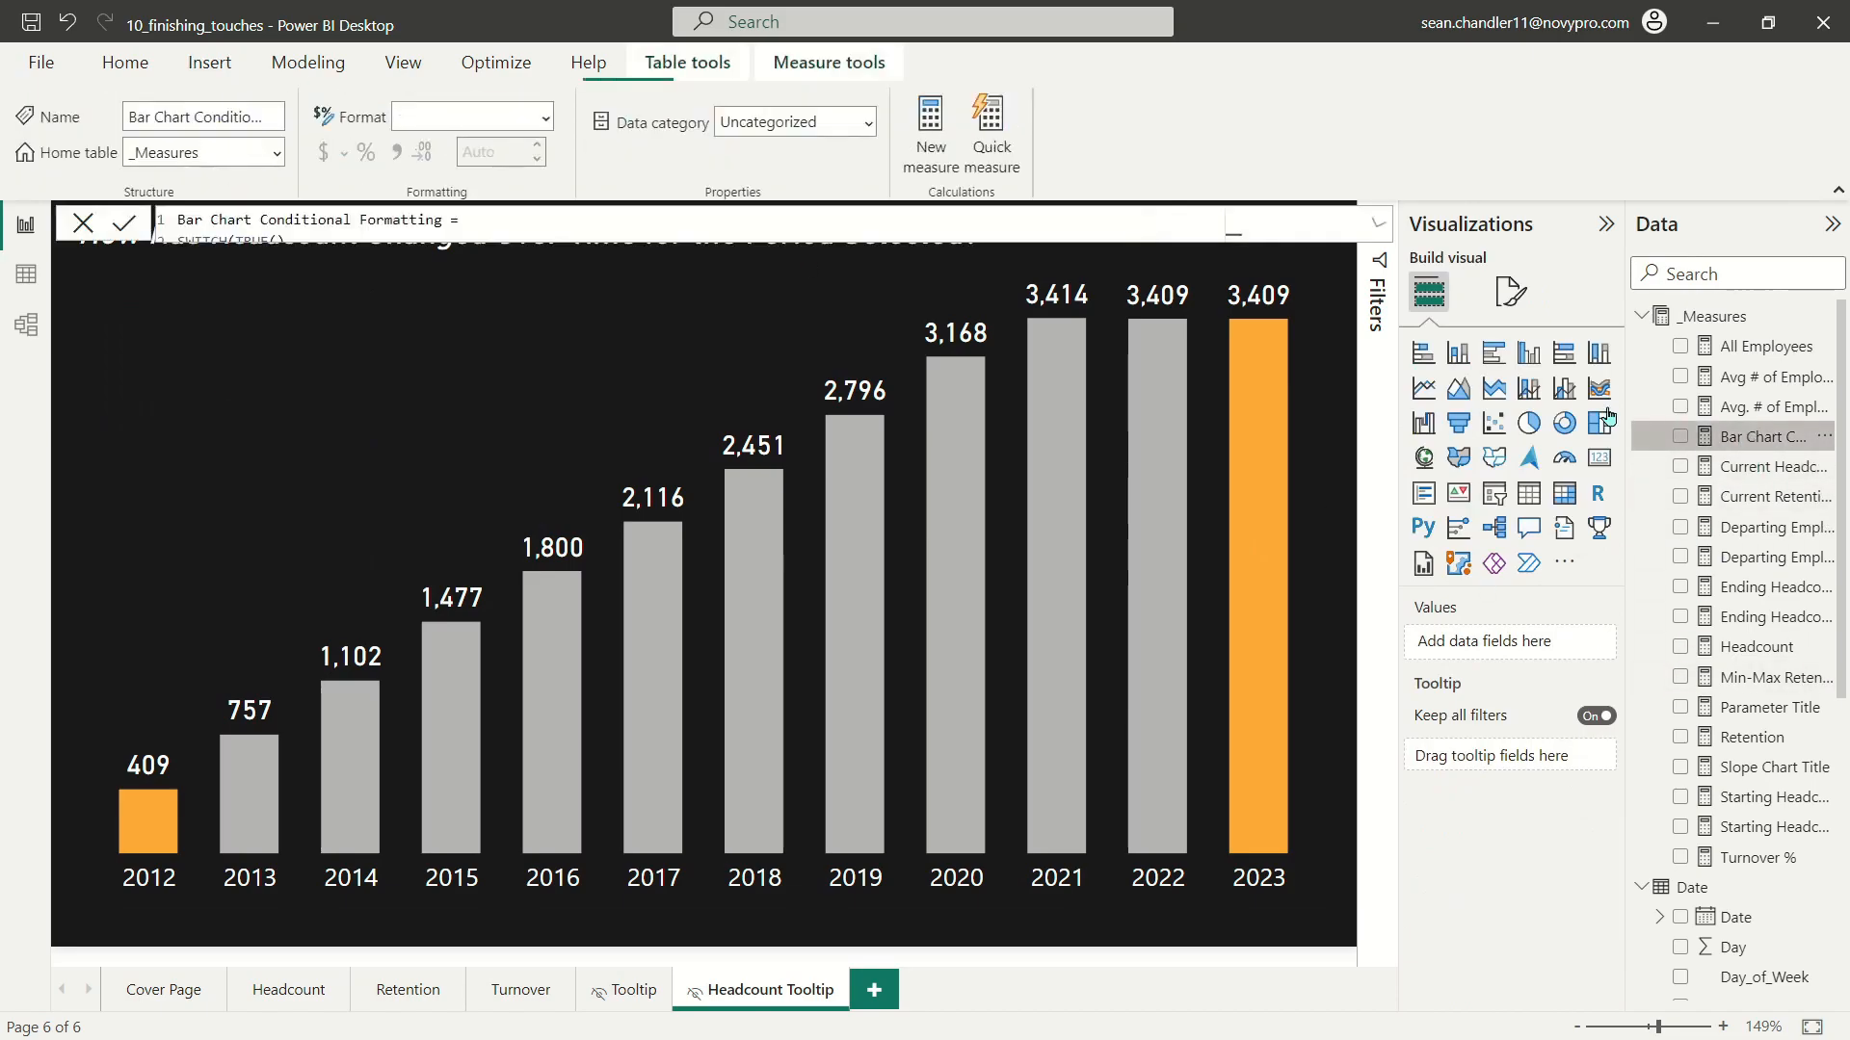
pyautogui.doubleClick(249, 310)
pyautogui.write('333333')
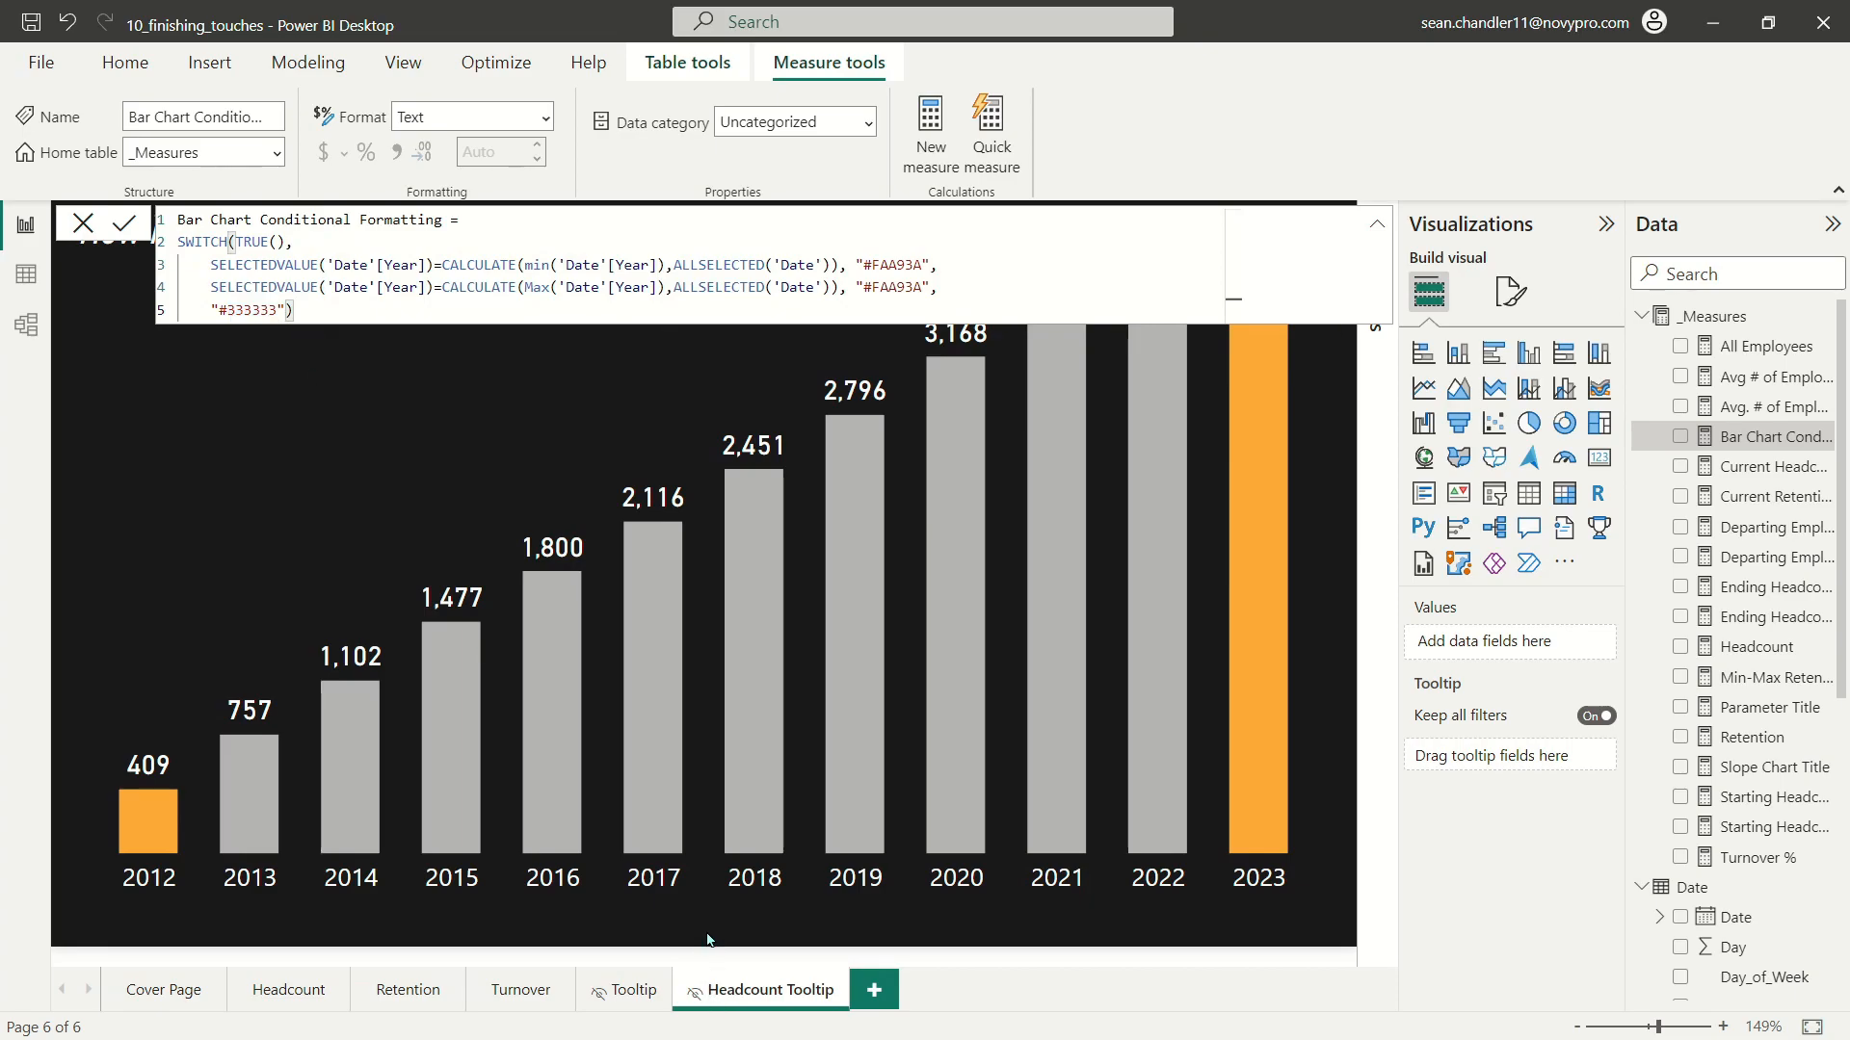
pyautogui.press('Return')
pyautogui.click(1370, 224)
pyautogui.click(1371, 224)
pyautogui.click(1370, 223)
pyautogui.click(1243, 949)
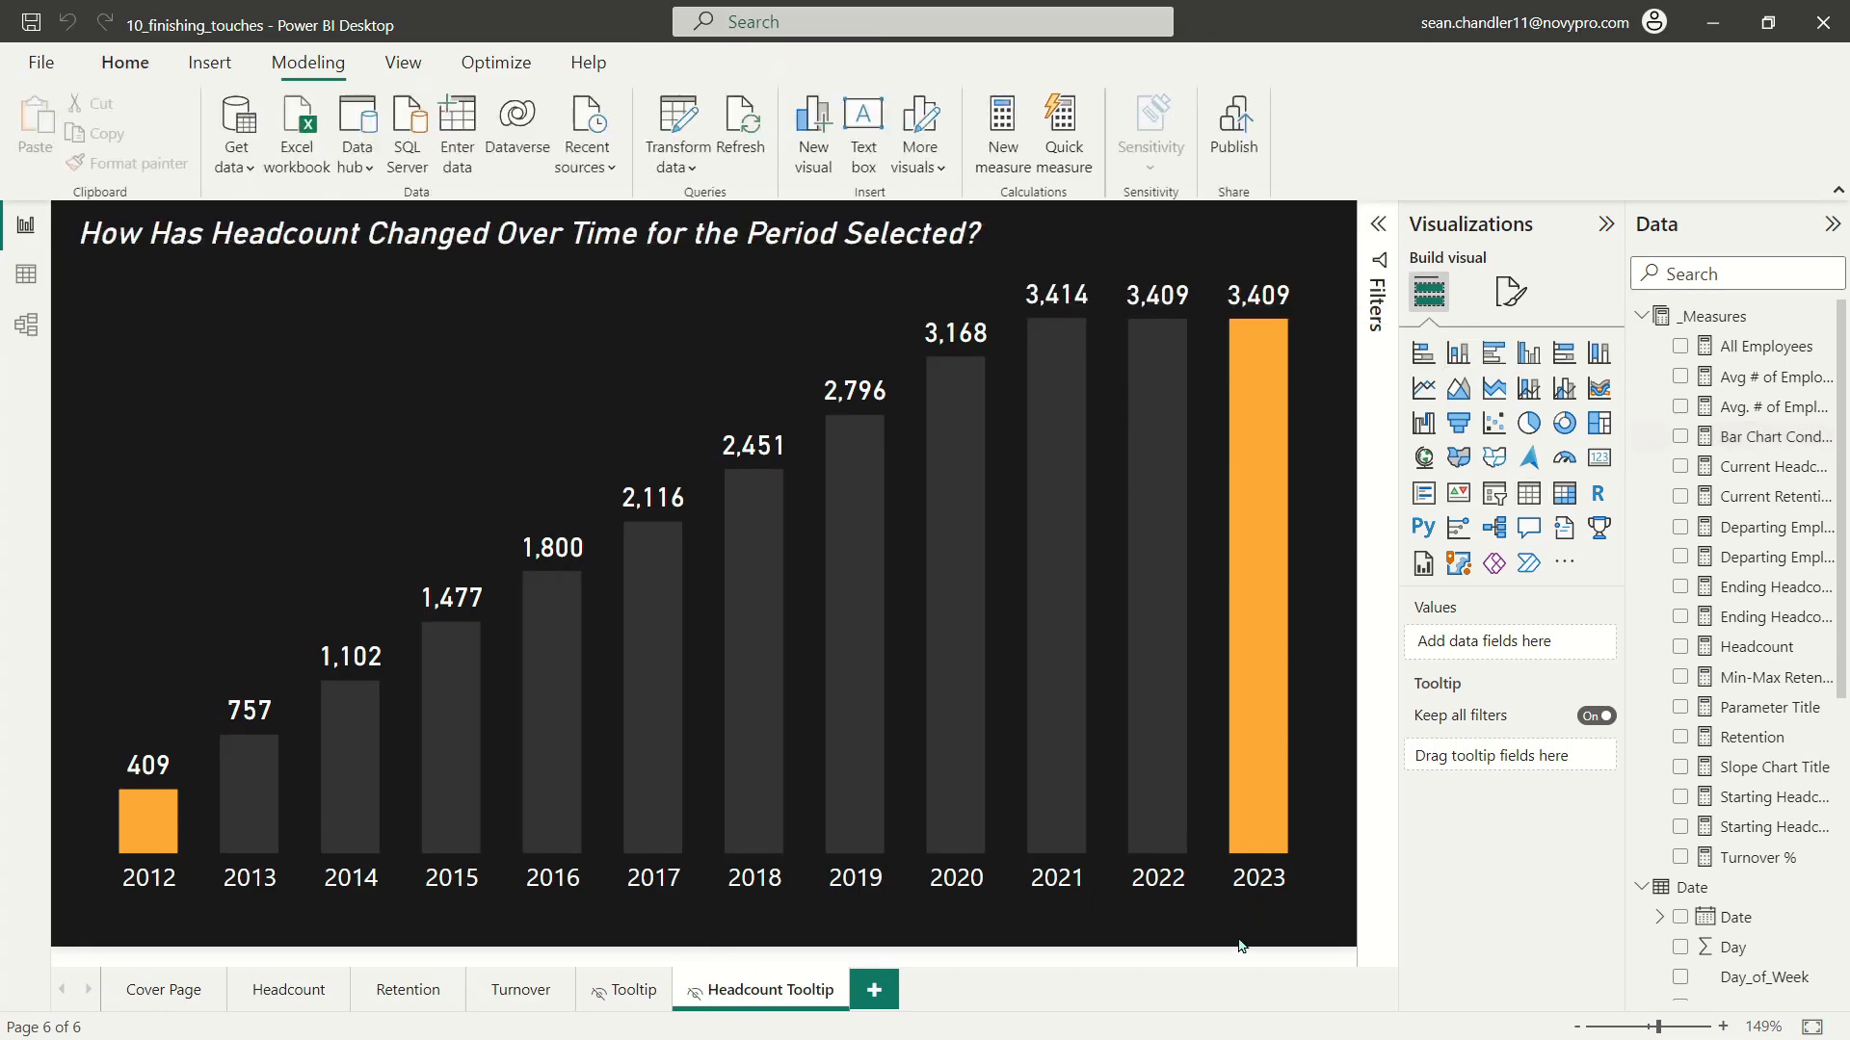
# Step: Open the Headcount page and check how the dark headcount-by-year tooltip displays on the headcount card
pyautogui.click(289, 990)
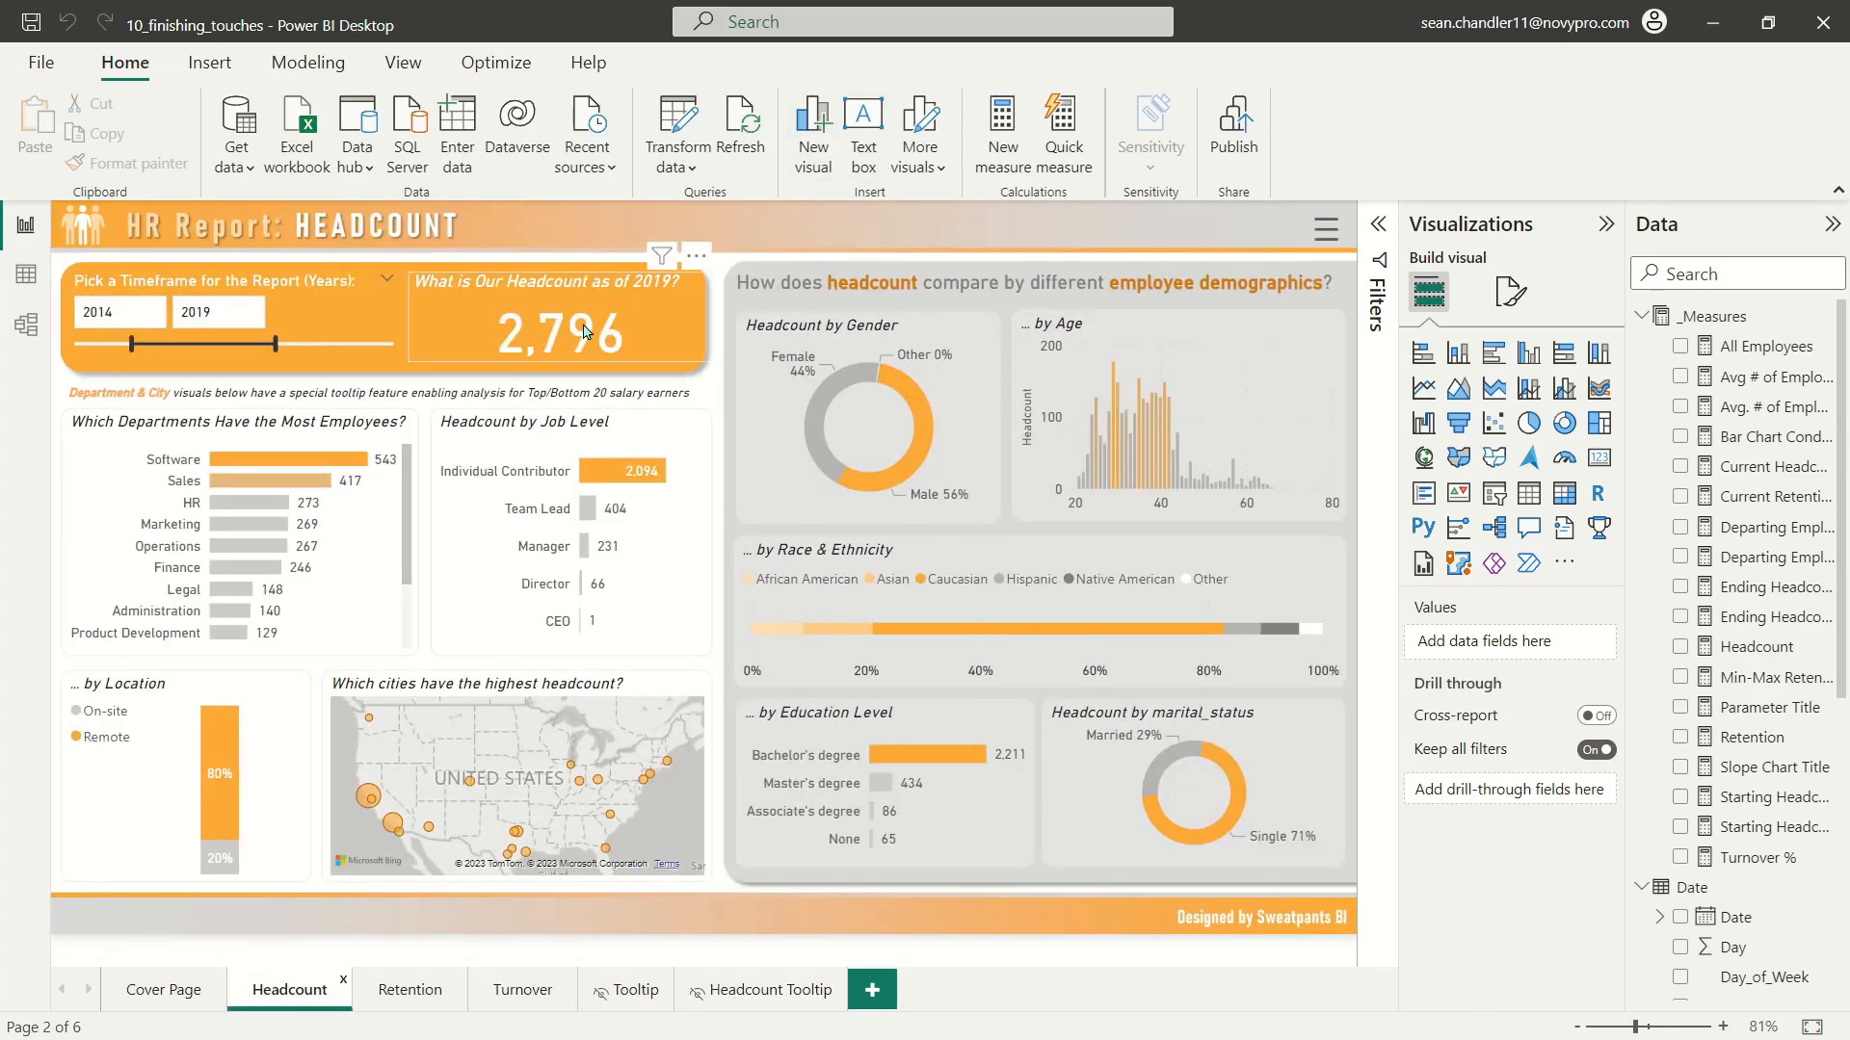
pyautogui.moveTo(585, 331)
pyautogui.click(508, 260)
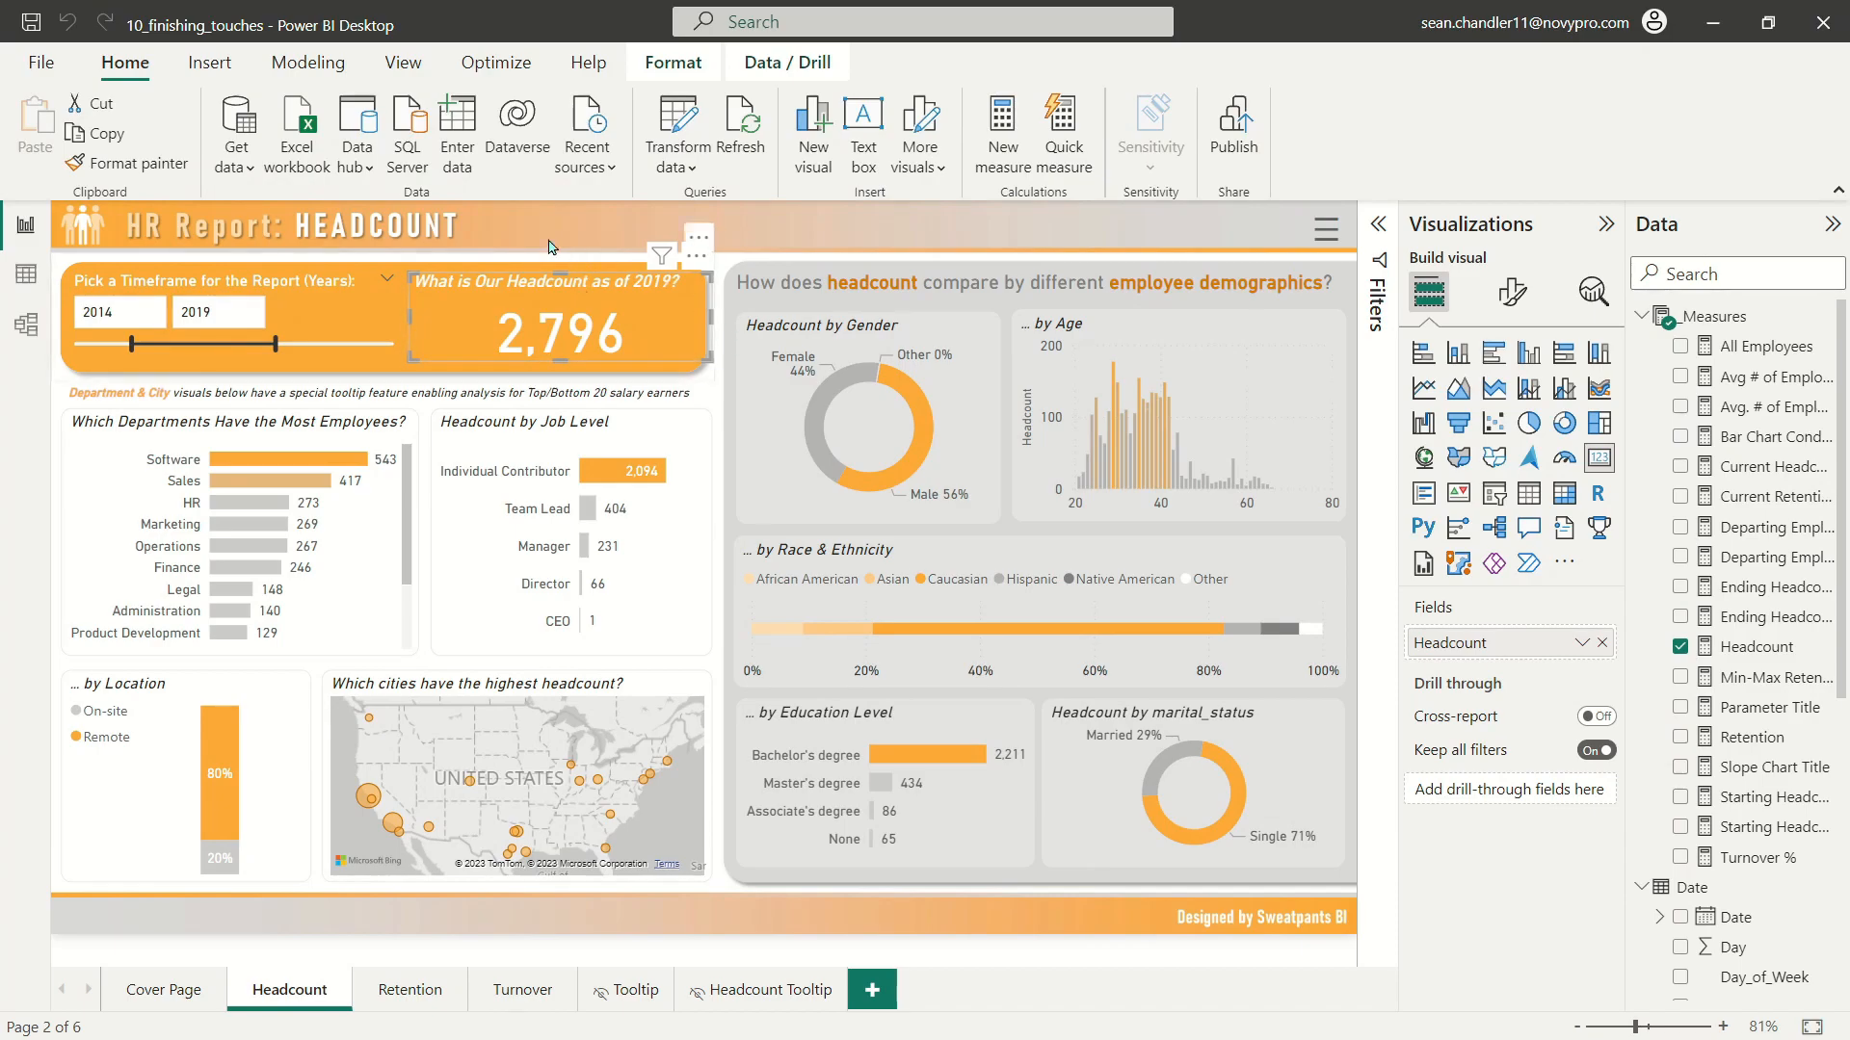
pyautogui.moveTo(531, 330)
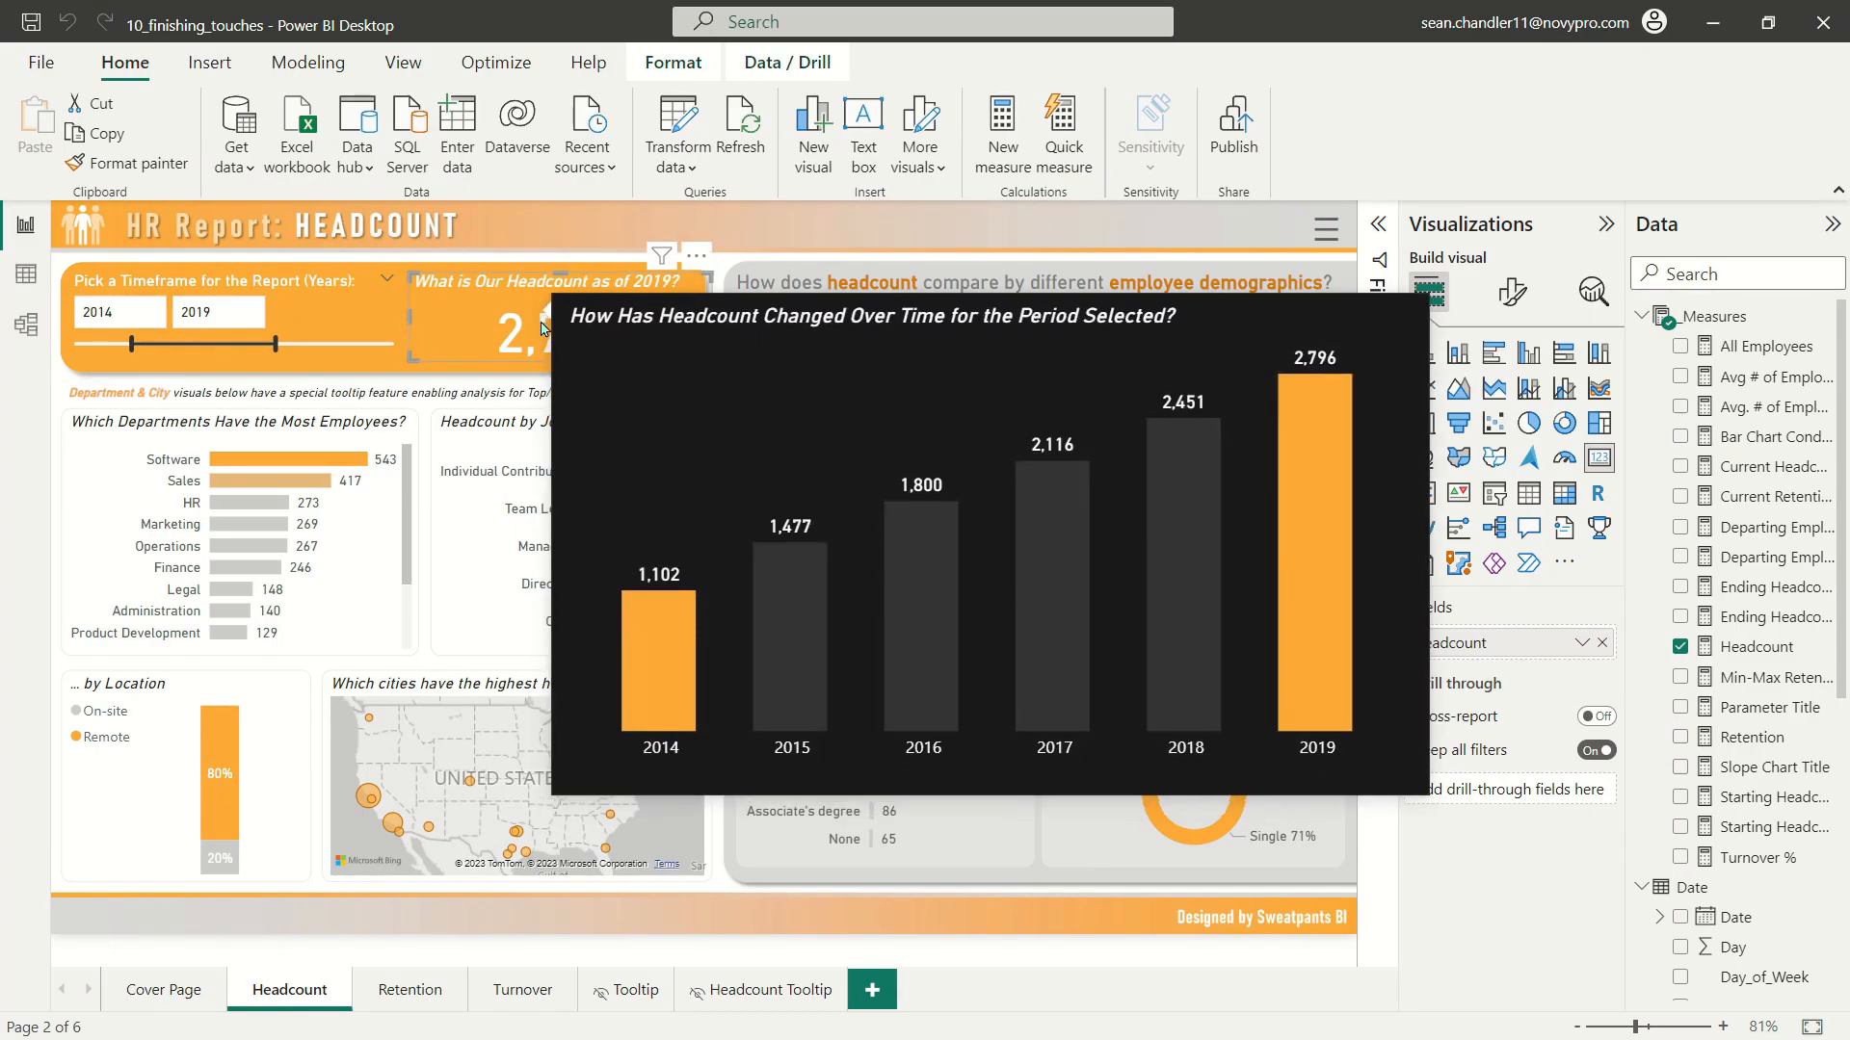
pyautogui.click(552, 239)
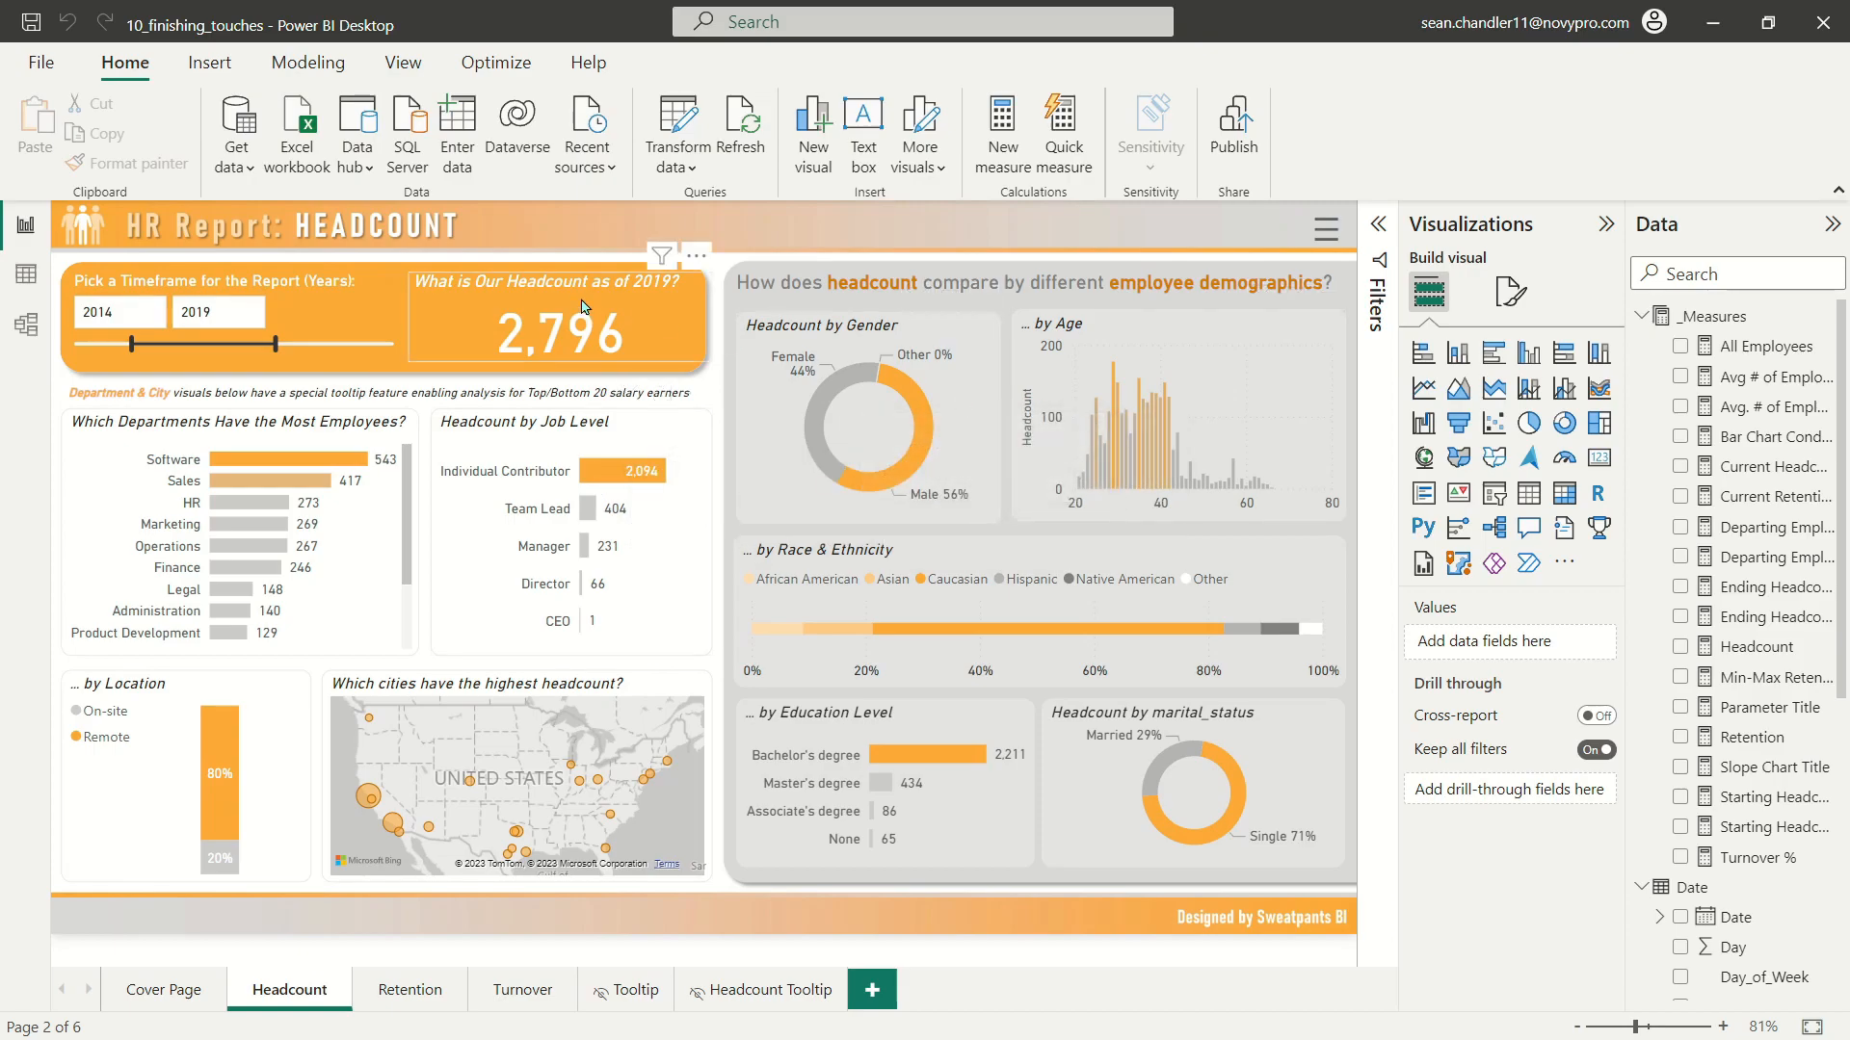
# Step: Turn on the headcount card's subtitle with the text "Hover to view change in headcount over time"
pyautogui.moveTo(563, 322)
pyautogui.click(556, 357)
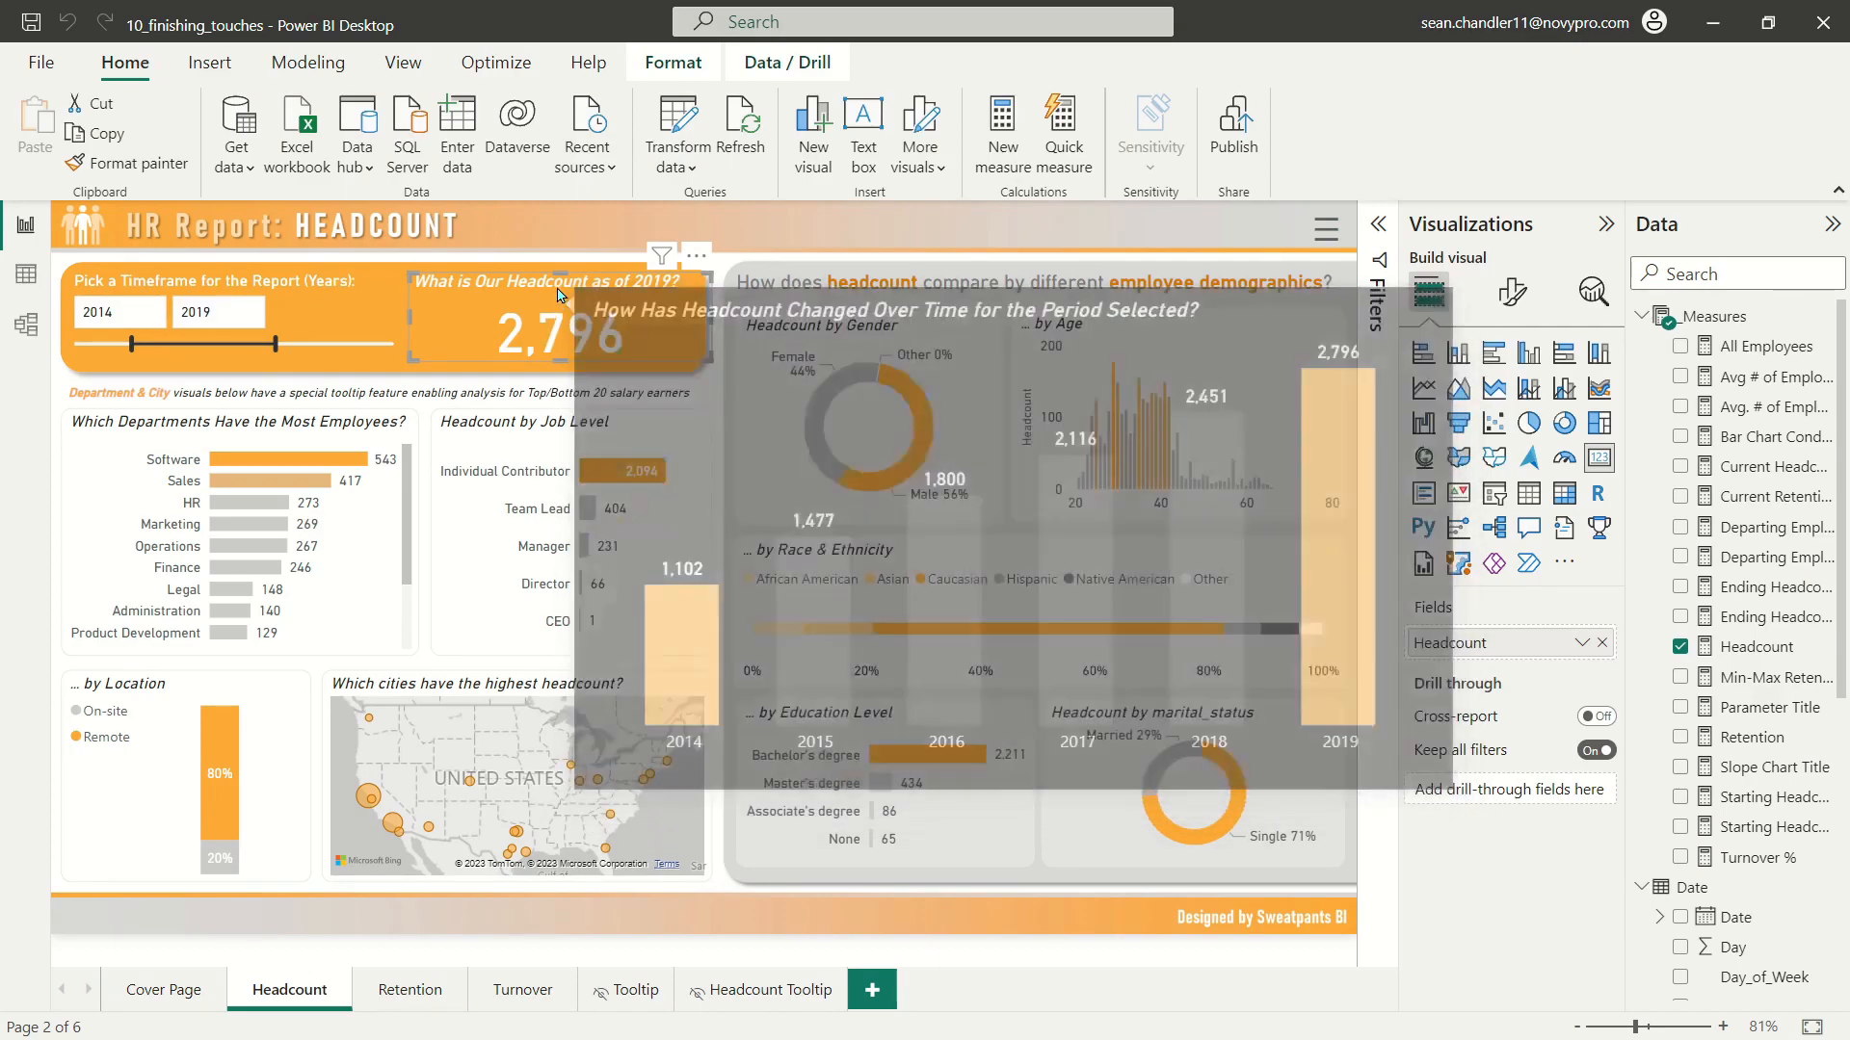
pyautogui.click(1514, 295)
pyautogui.click(1510, 405)
pyautogui.click(1474, 517)
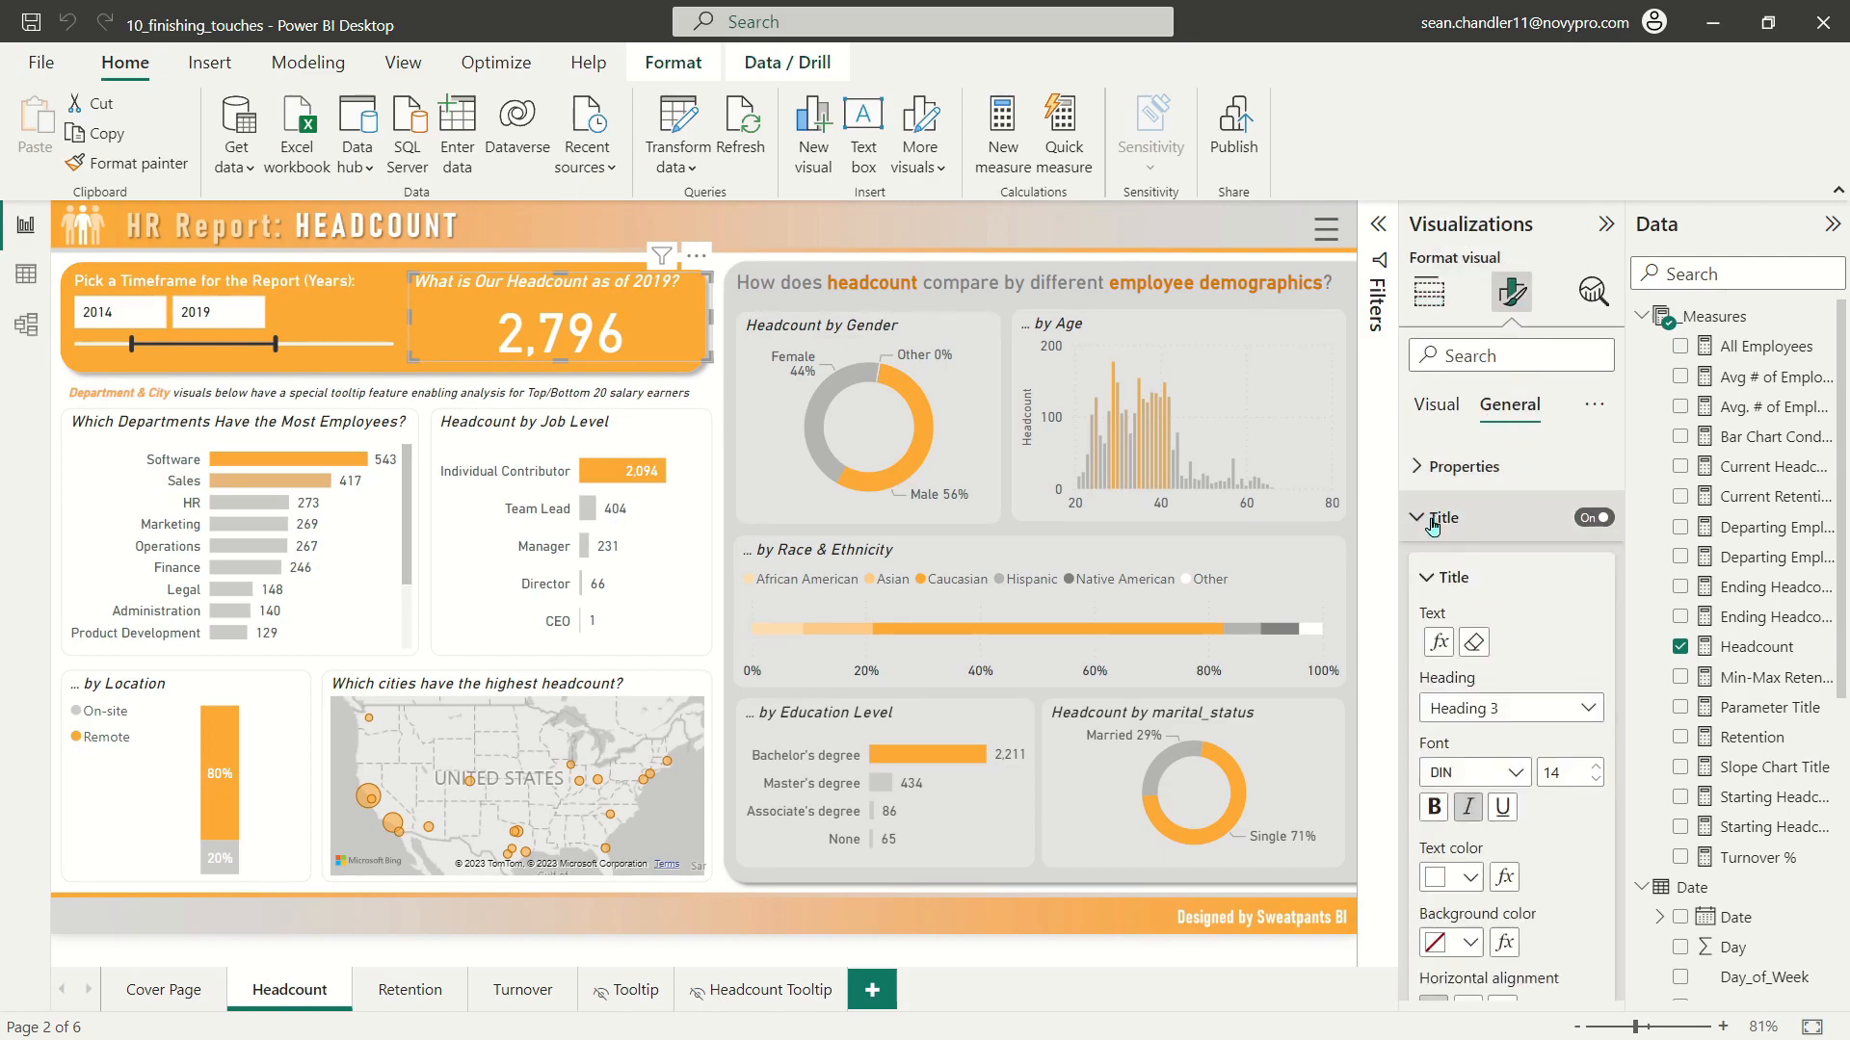
pyautogui.scroll(-5, 1517, 732)
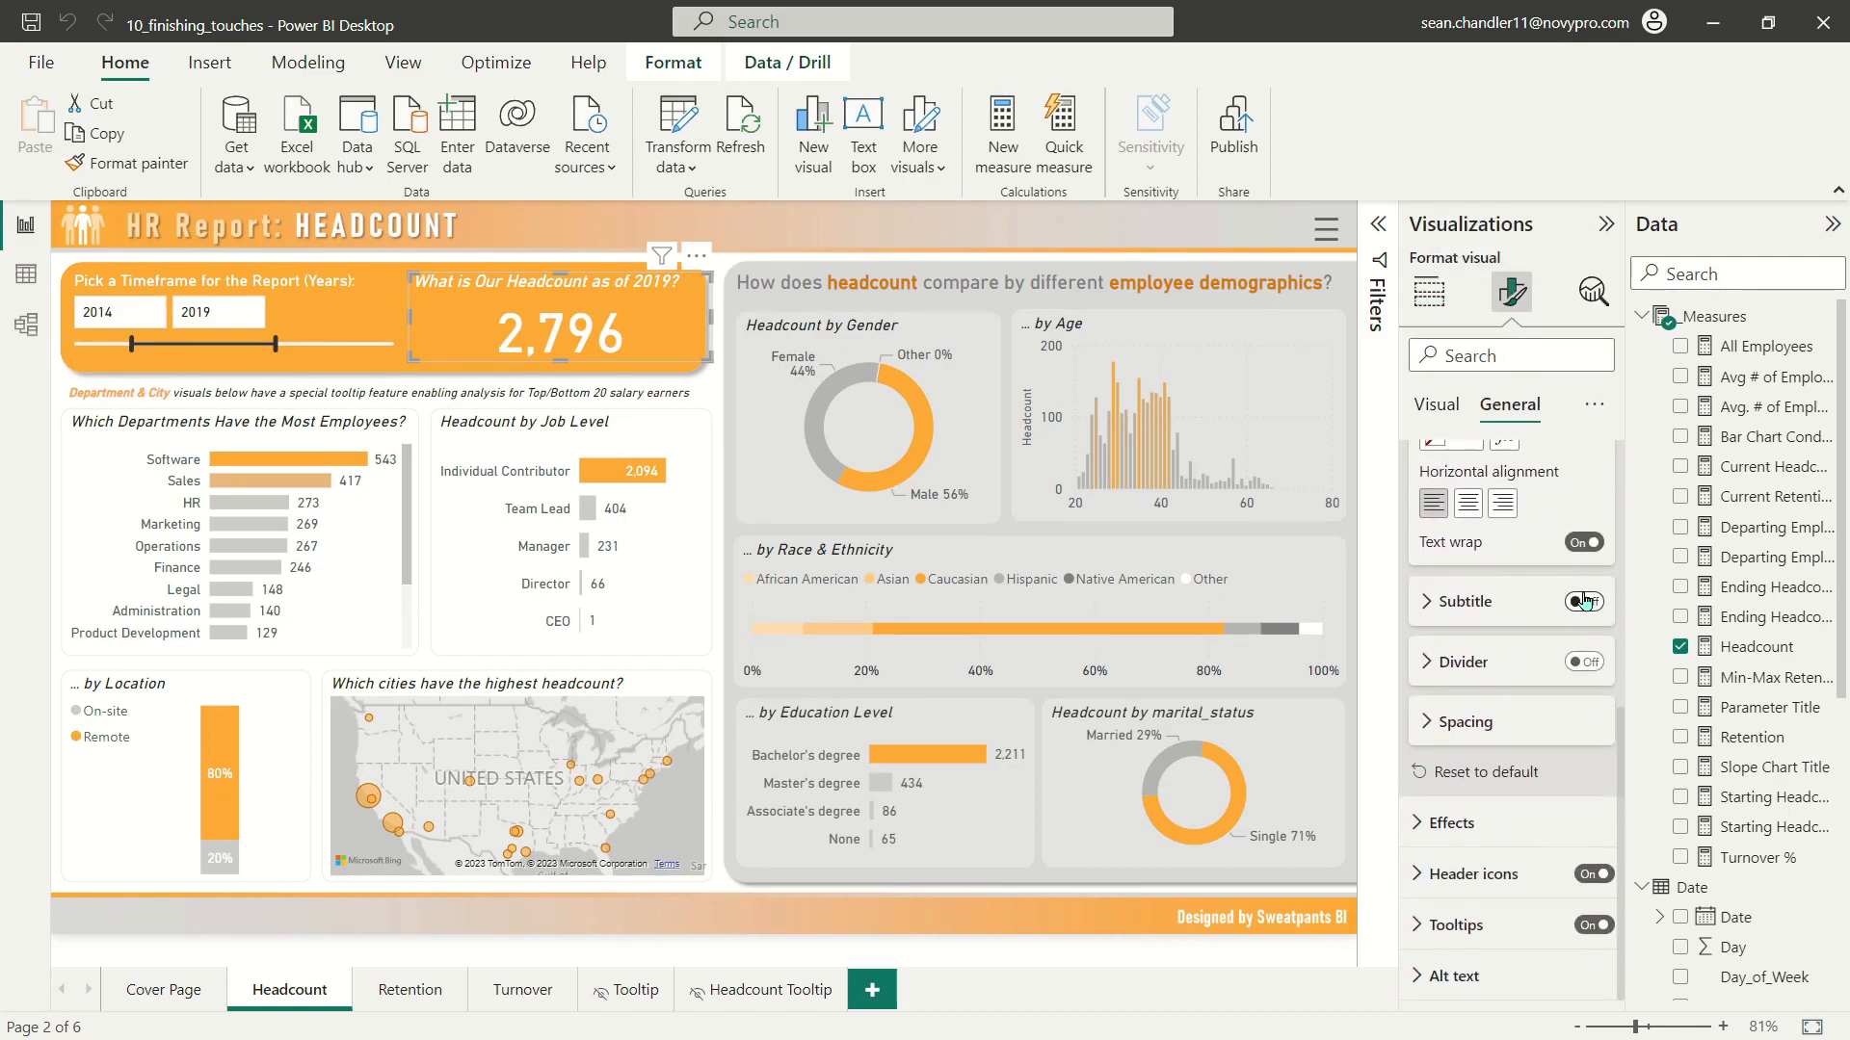
pyautogui.click(1586, 603)
pyautogui.click(1464, 603)
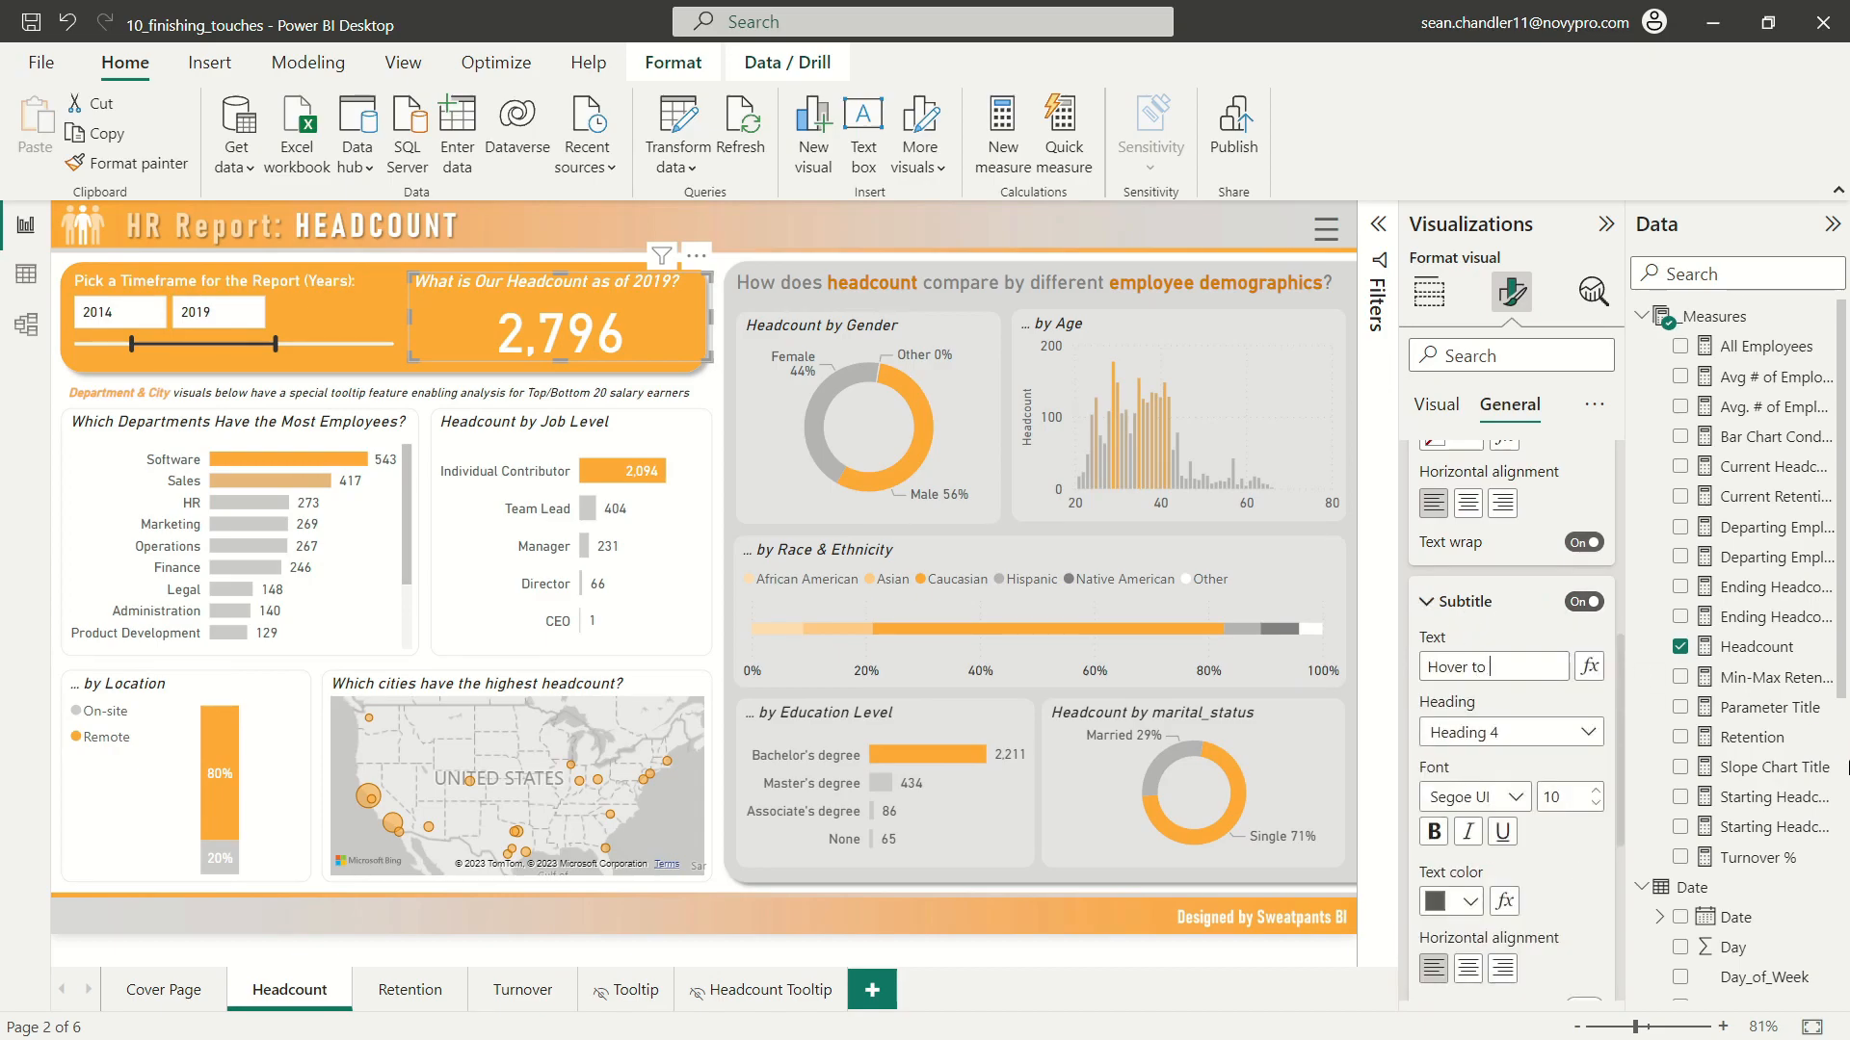
pyautogui.write('Hover to view change in headcount over time')
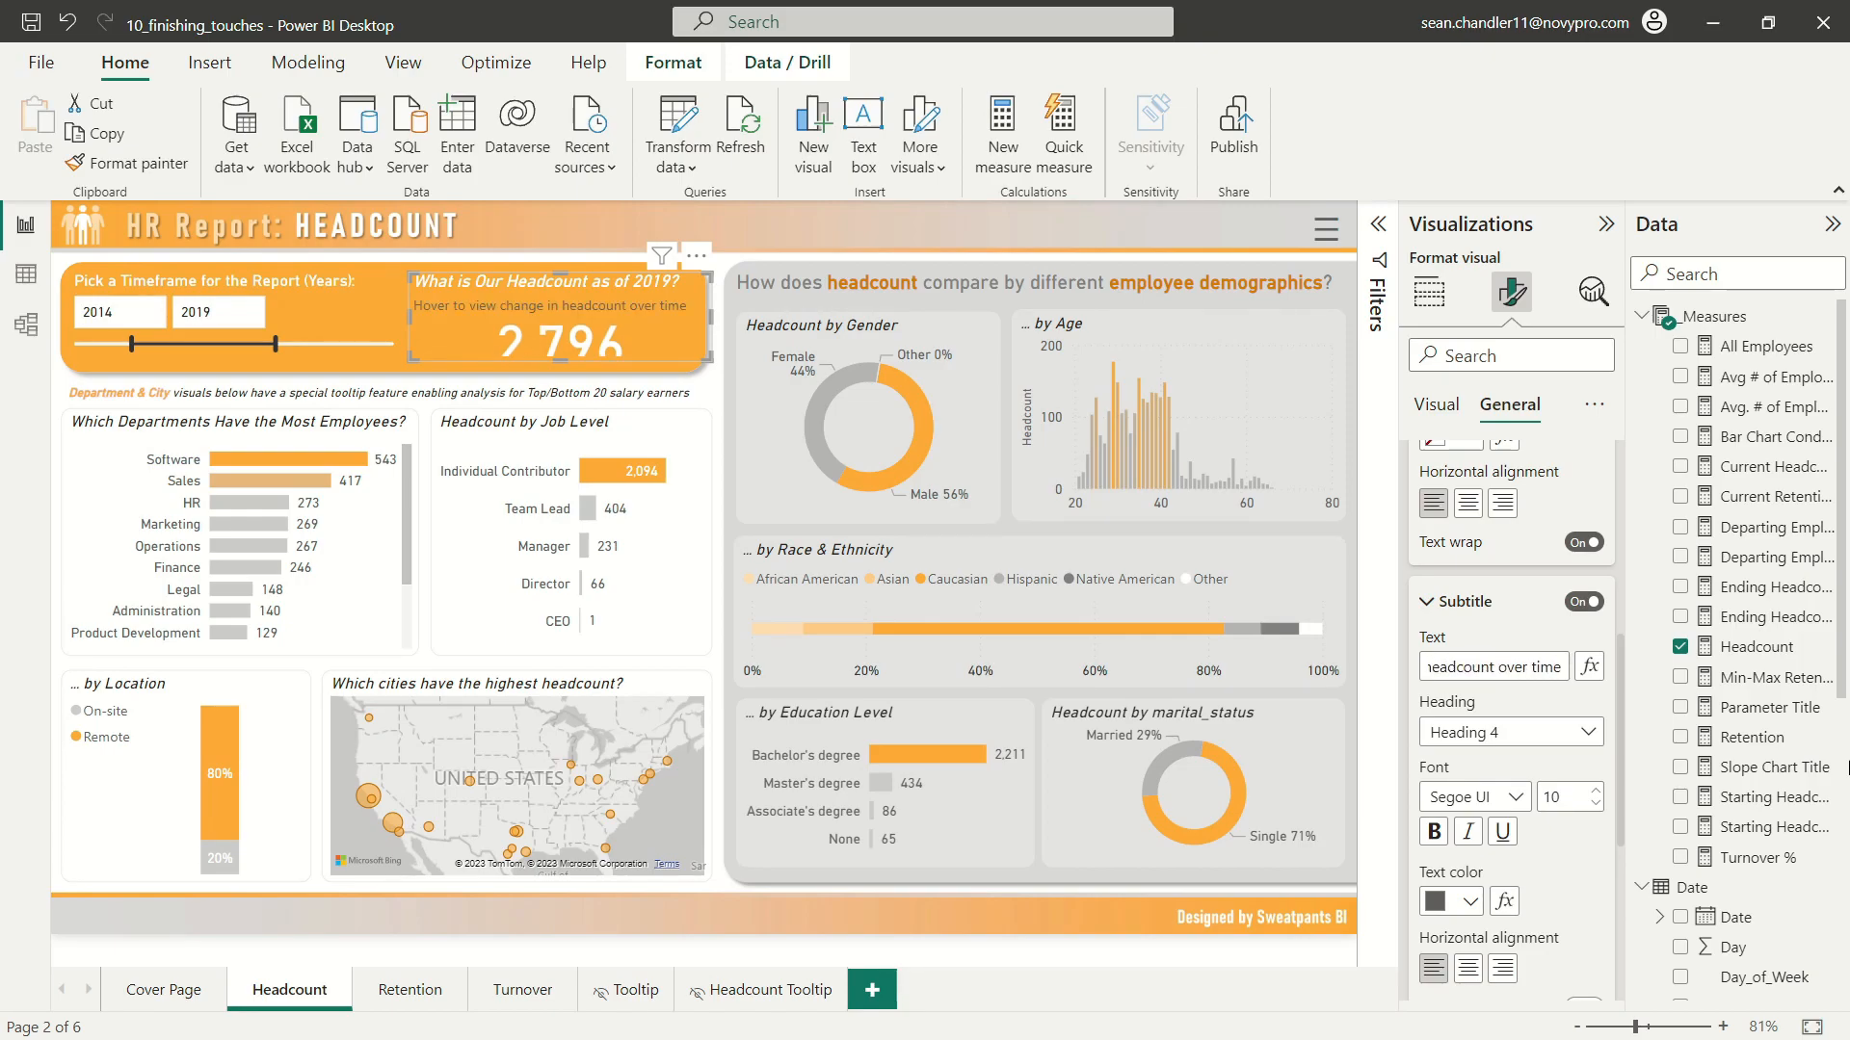
# Step: Format the headcount card's subtitle as white, italic DIN text at size 11
pyautogui.click(1466, 900)
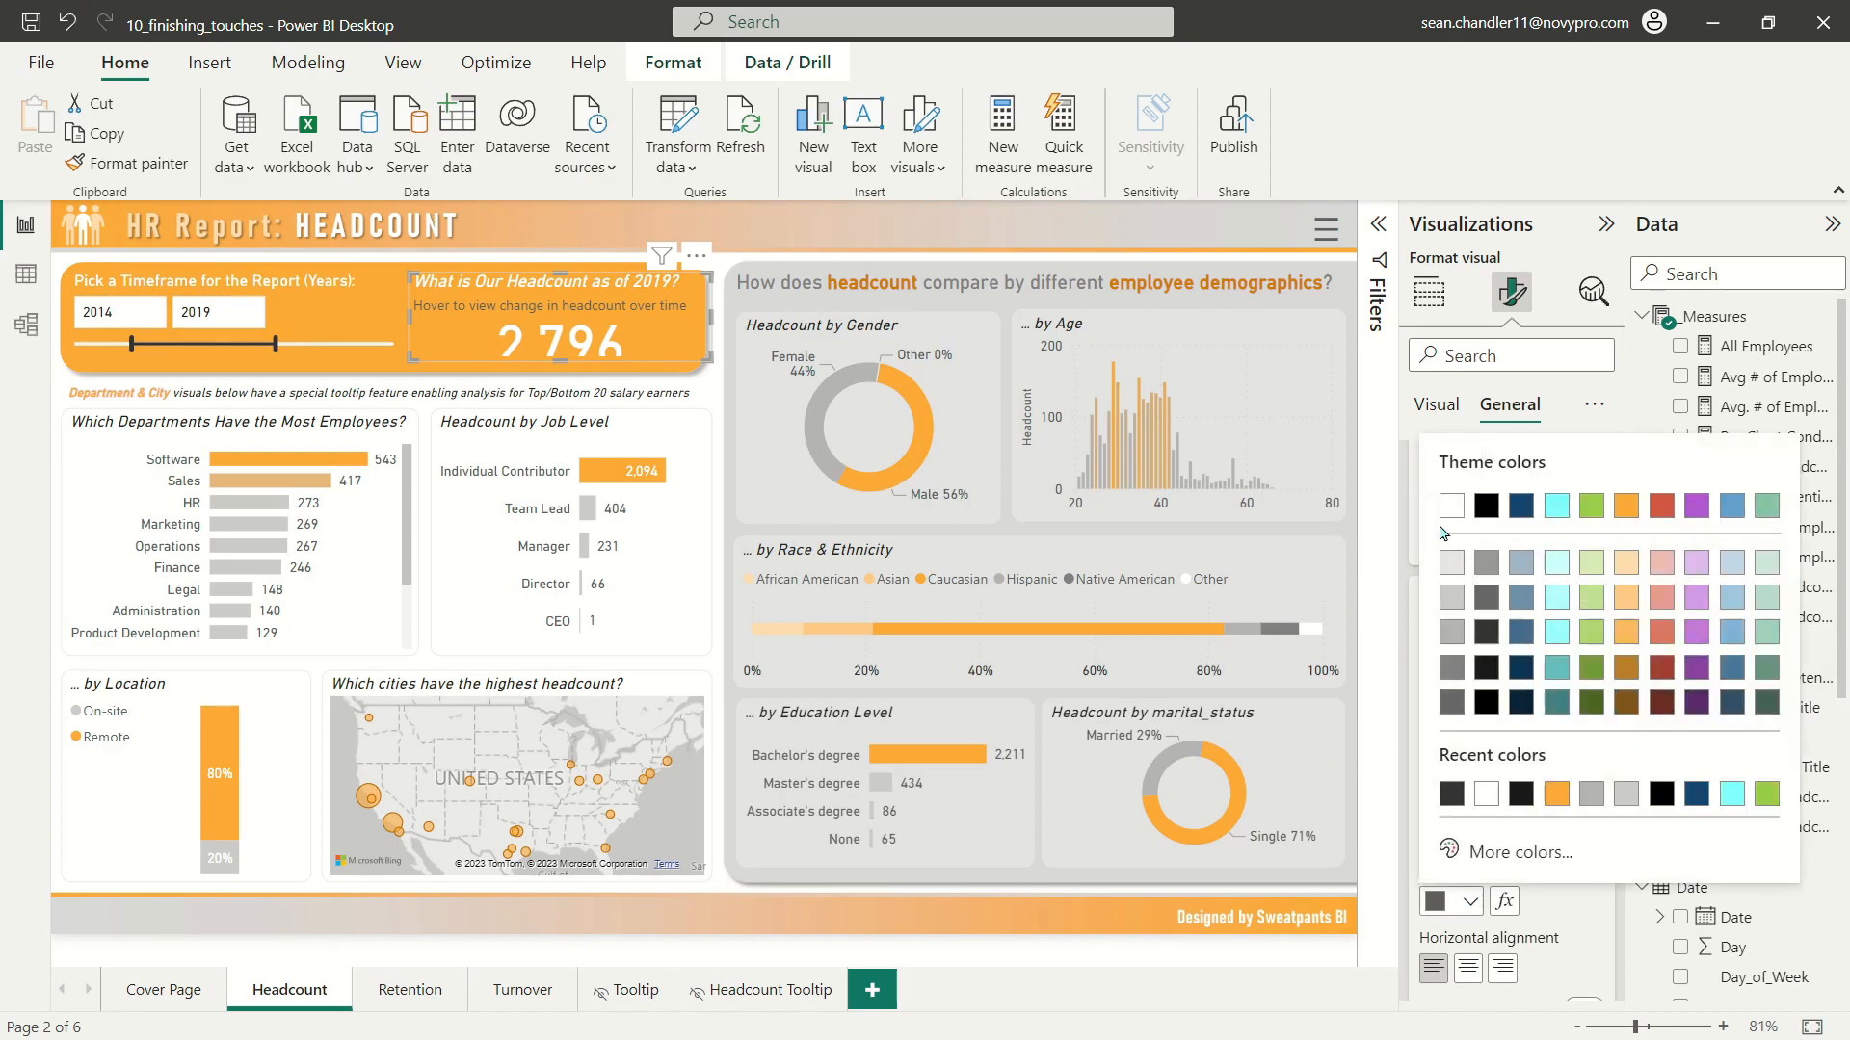
pyautogui.click(1448, 508)
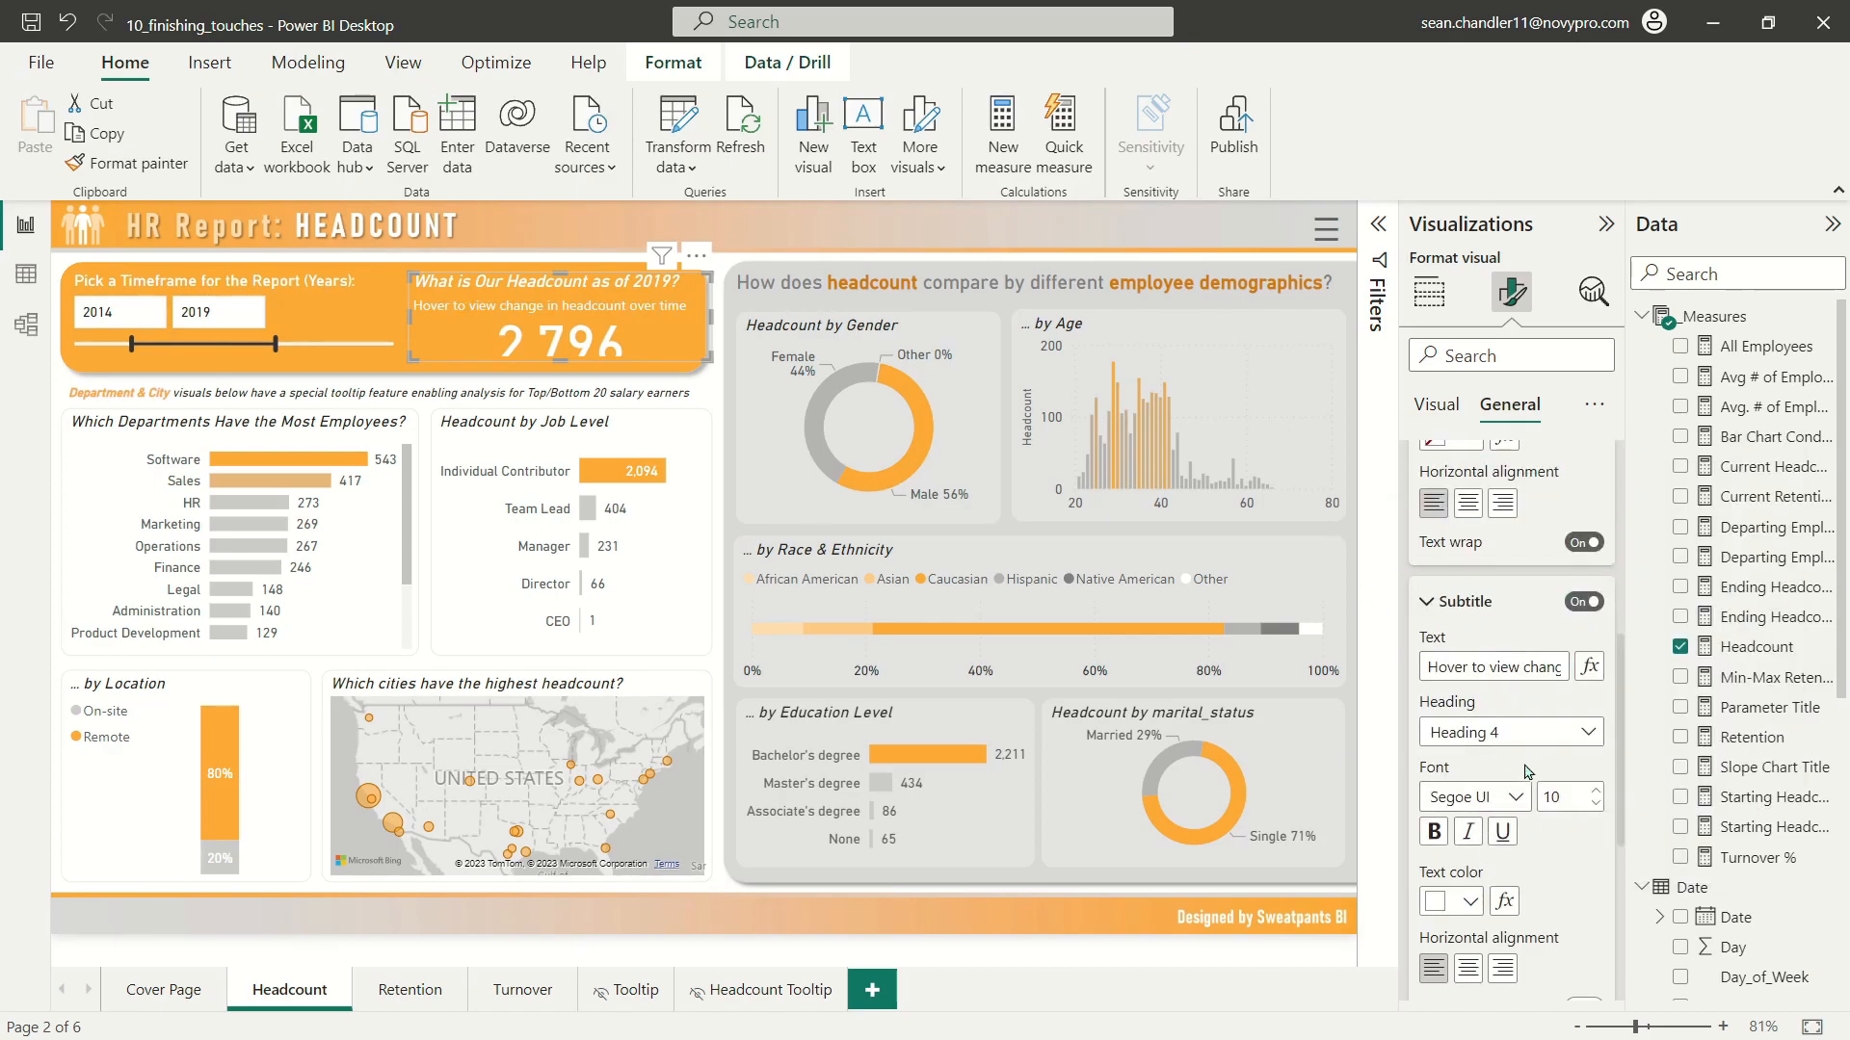
pyautogui.click(1469, 839)
pyautogui.click(1594, 790)
pyautogui.click(1515, 797)
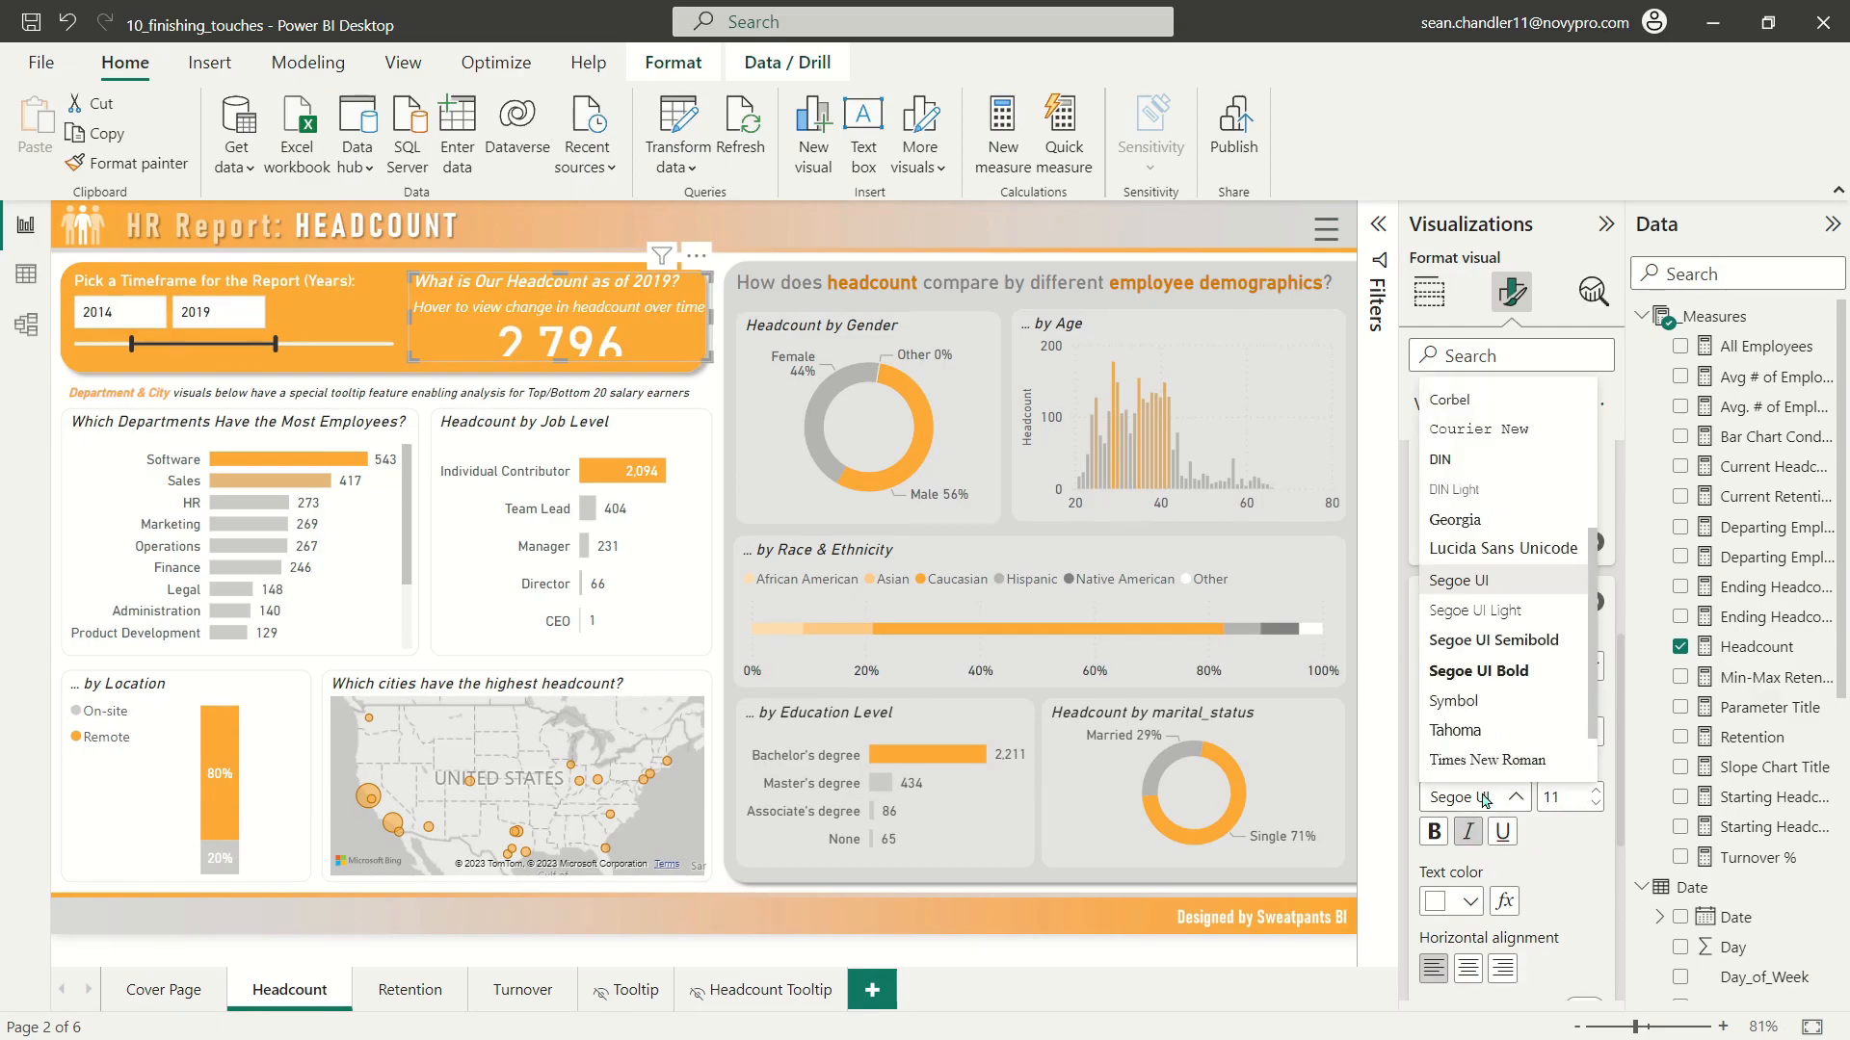
pyautogui.click(1438, 461)
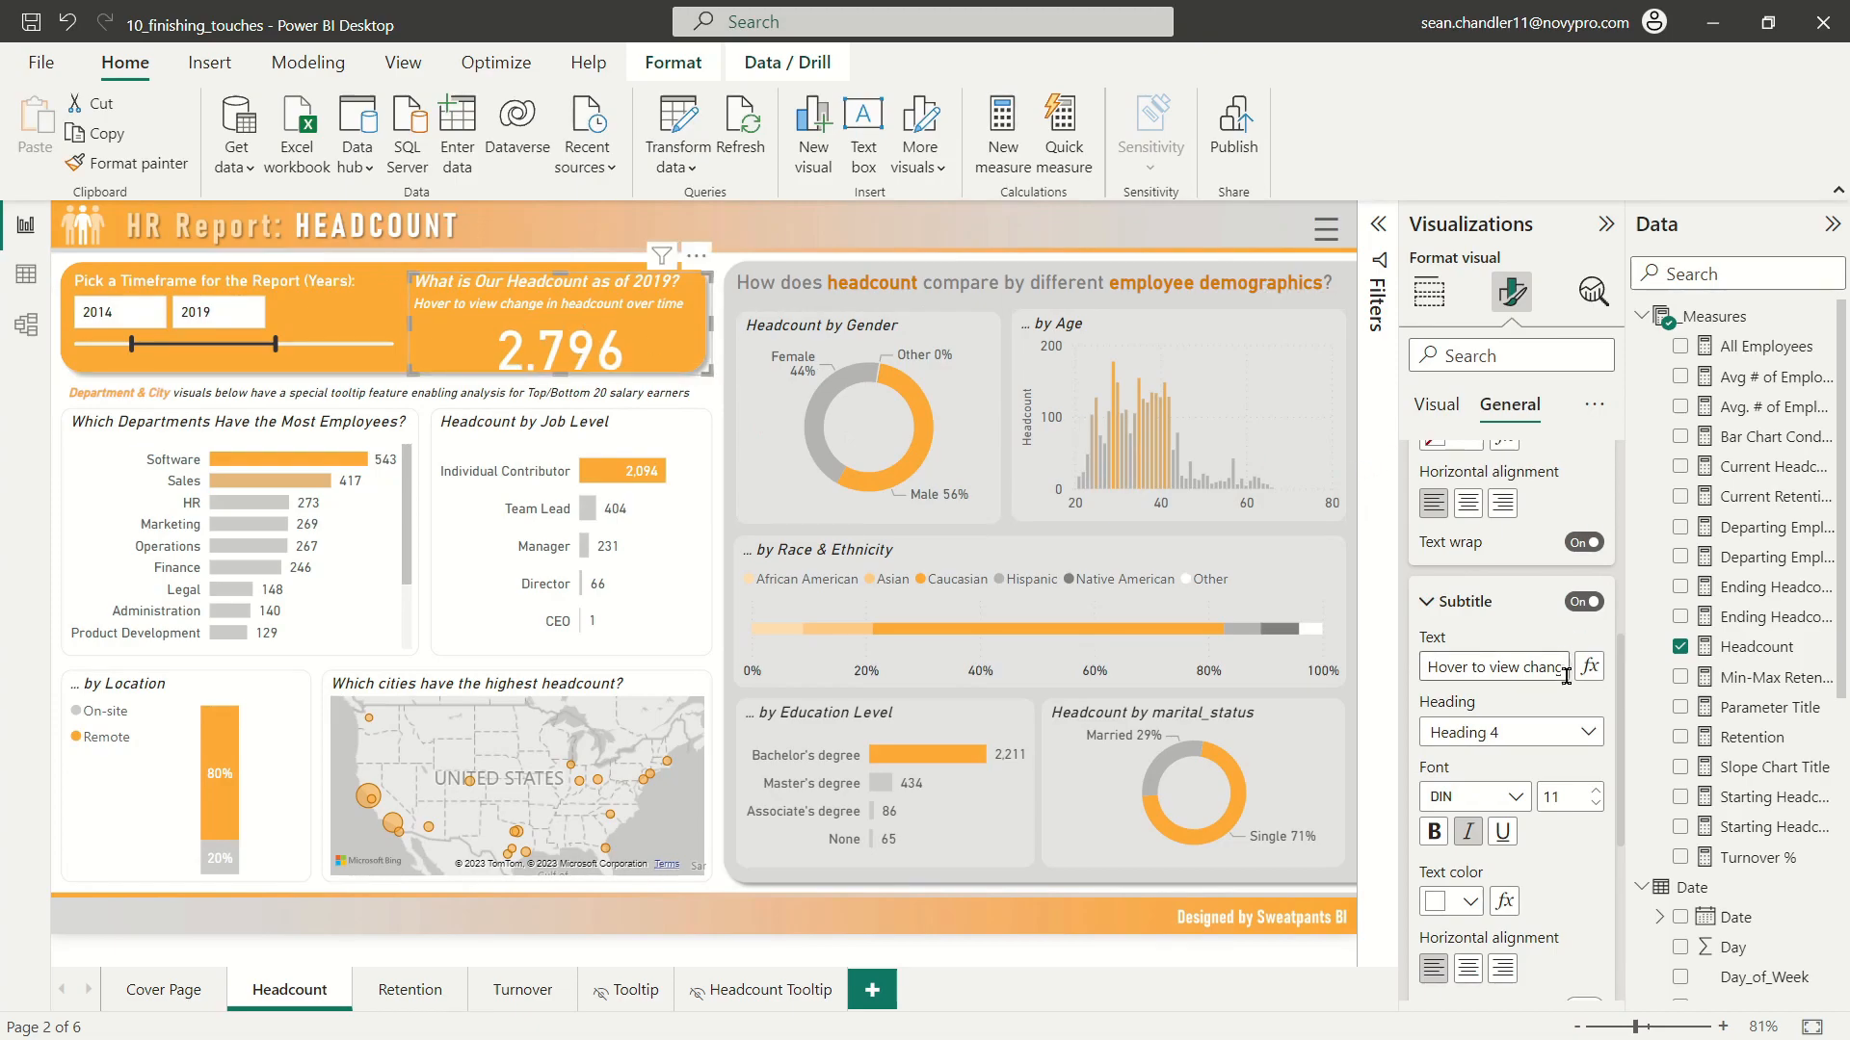
pyautogui.scroll(5, 1564, 666)
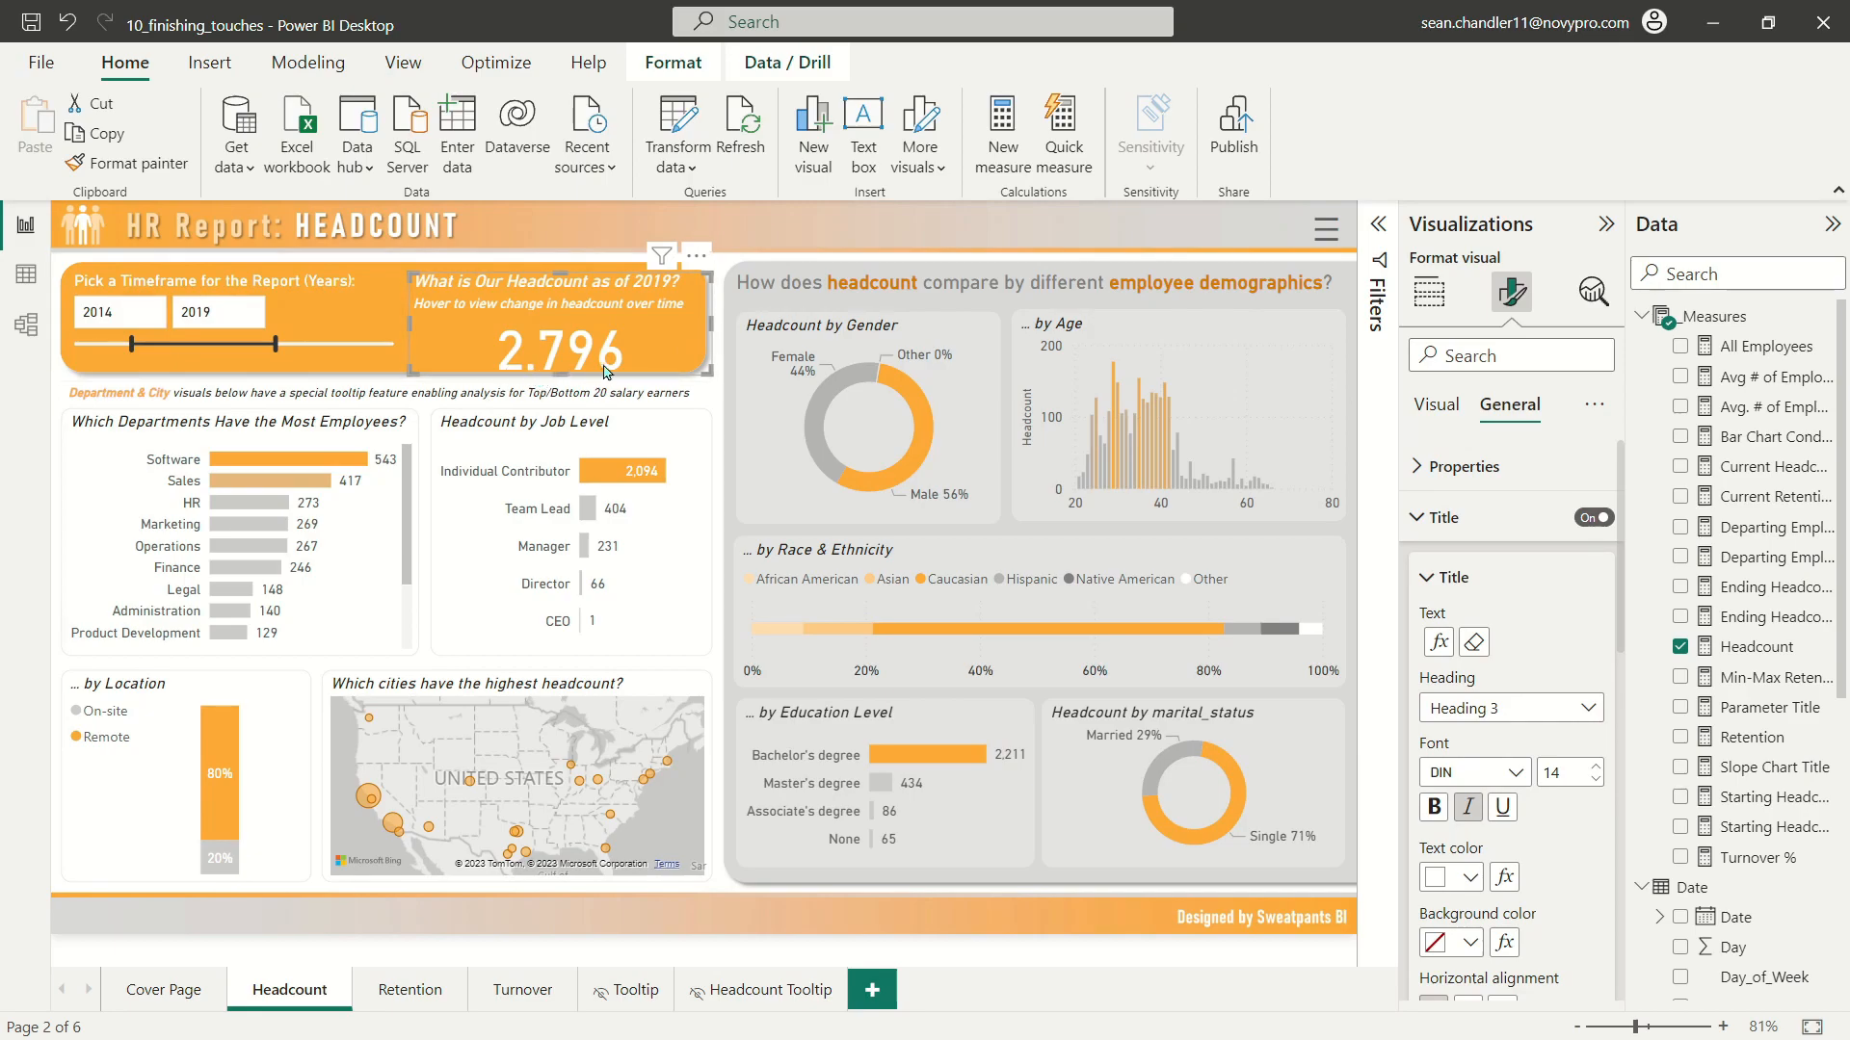
# Step: Reduce the headcount card's callout value to size 36 and slightly adjust the card's bounds inside the orange banner
pyautogui.click(1445, 525)
pyautogui.click(1436, 404)
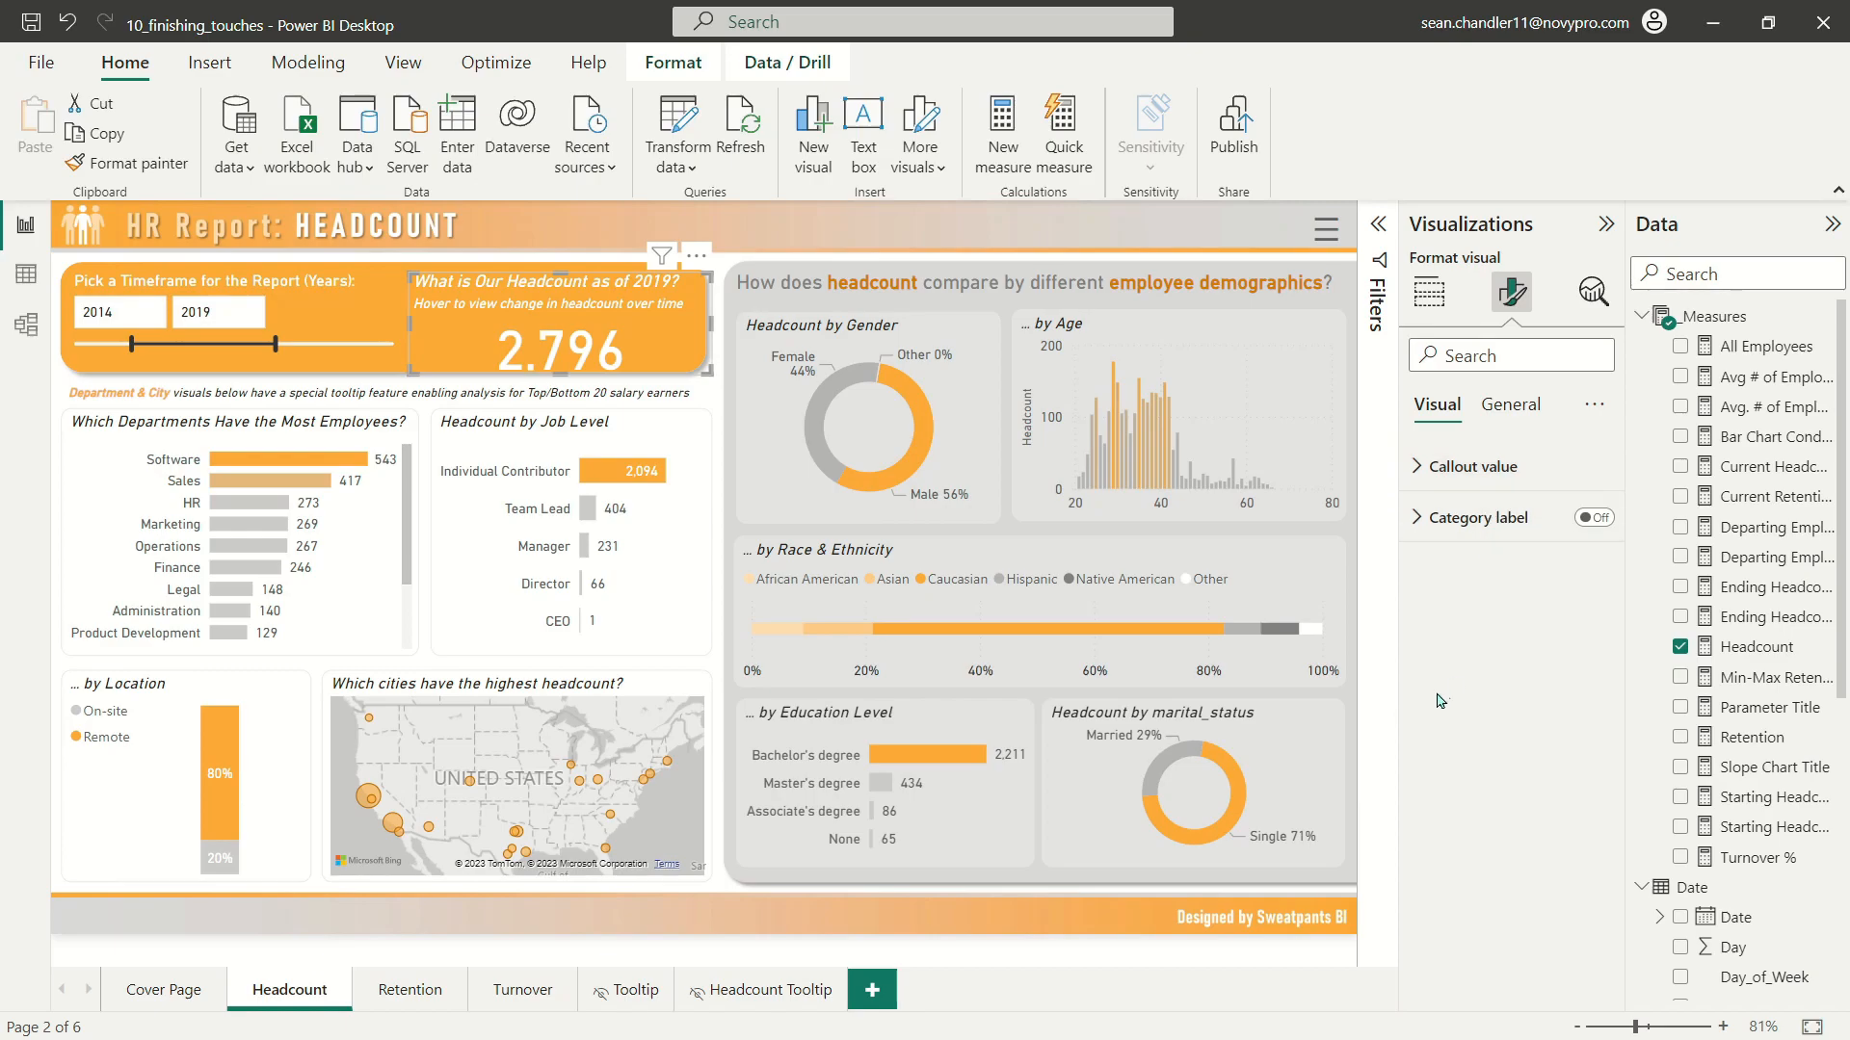
pyautogui.click(1460, 468)
pyautogui.click(1594, 559)
pyautogui.click(1594, 559)
pyautogui.click(1595, 559)
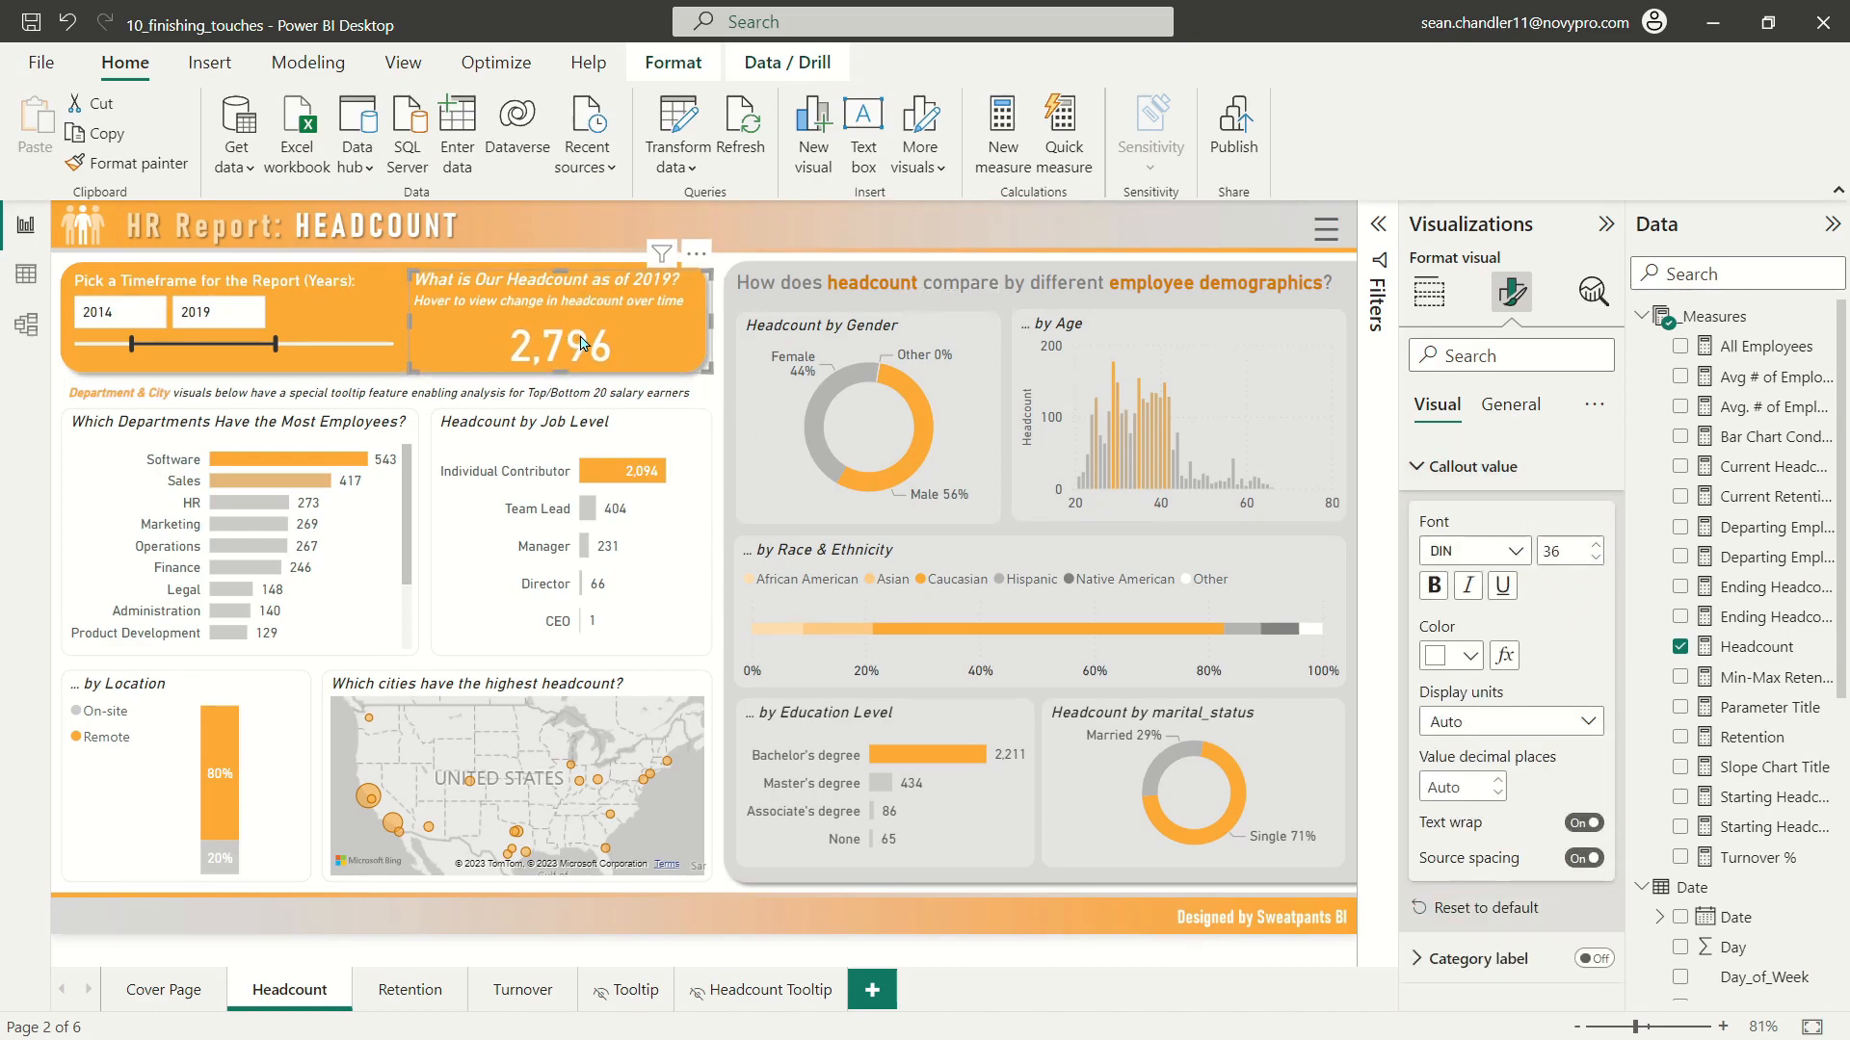
pyautogui.moveTo(710, 371); pyautogui.dragTo(704, 369)
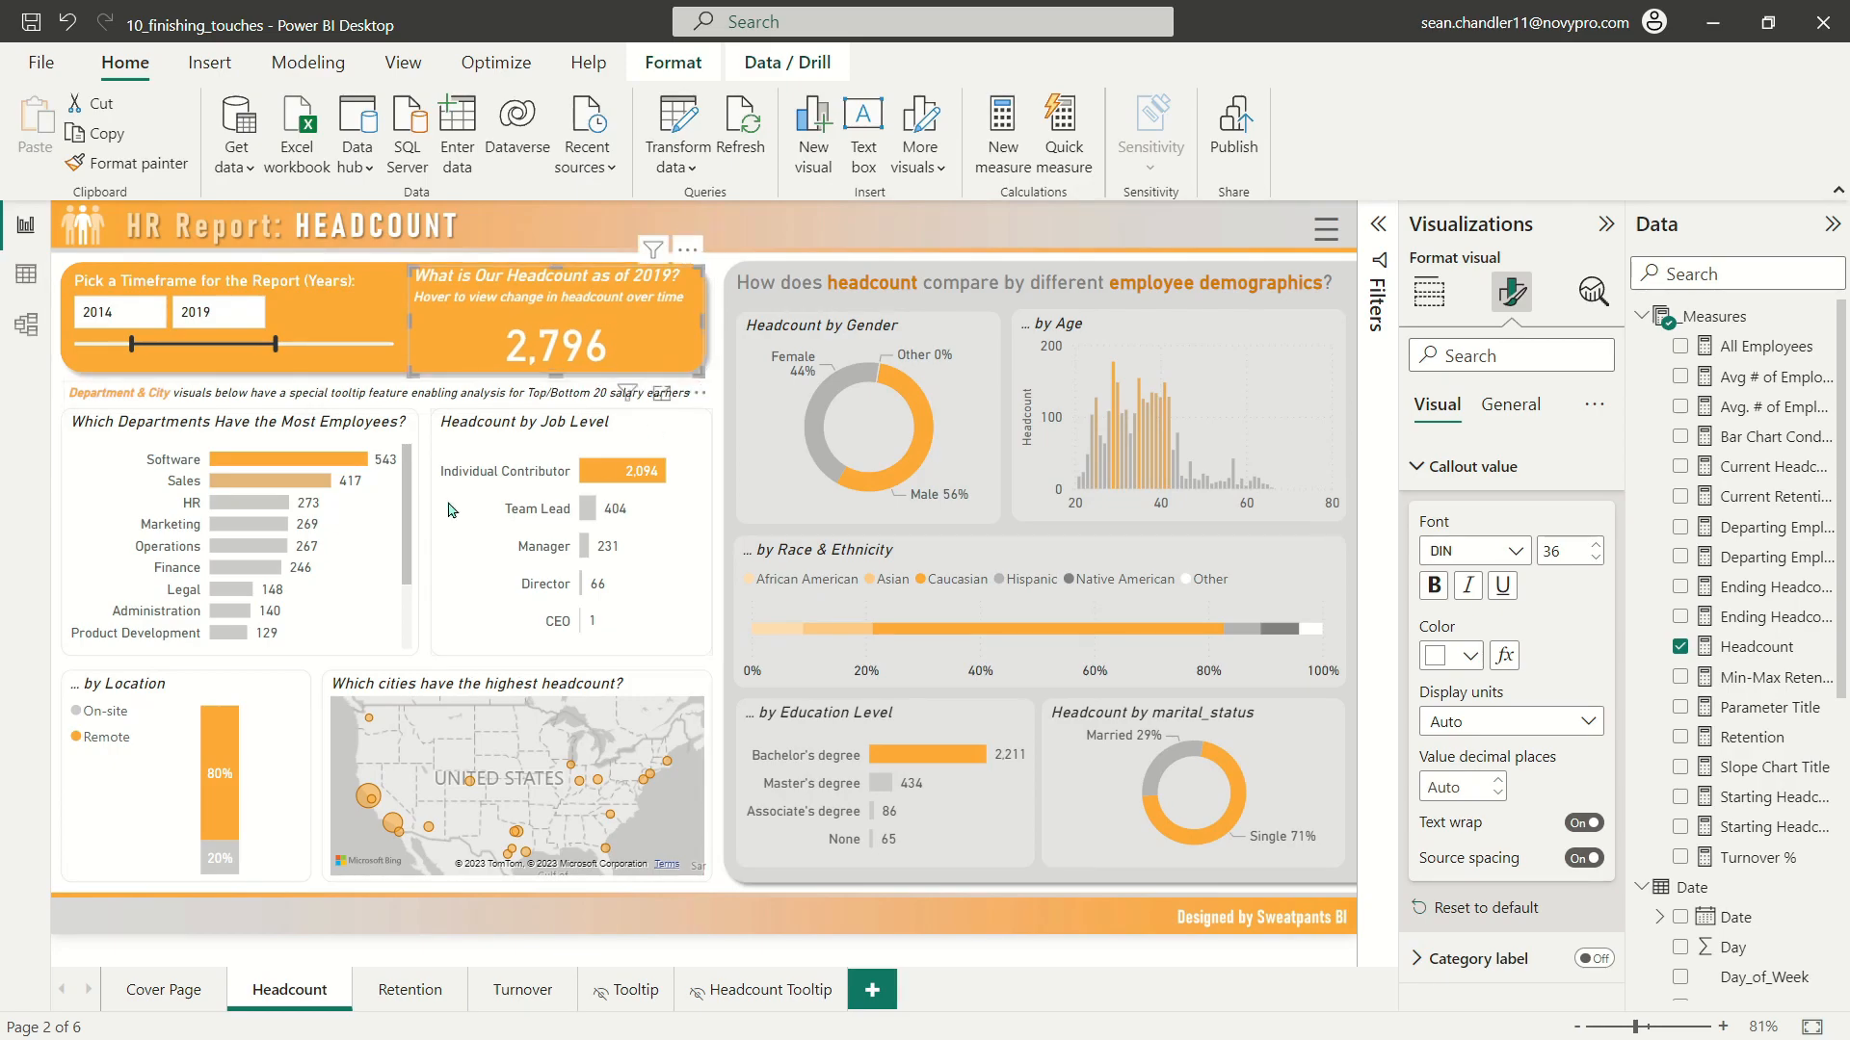
pyautogui.click(1261, 325)
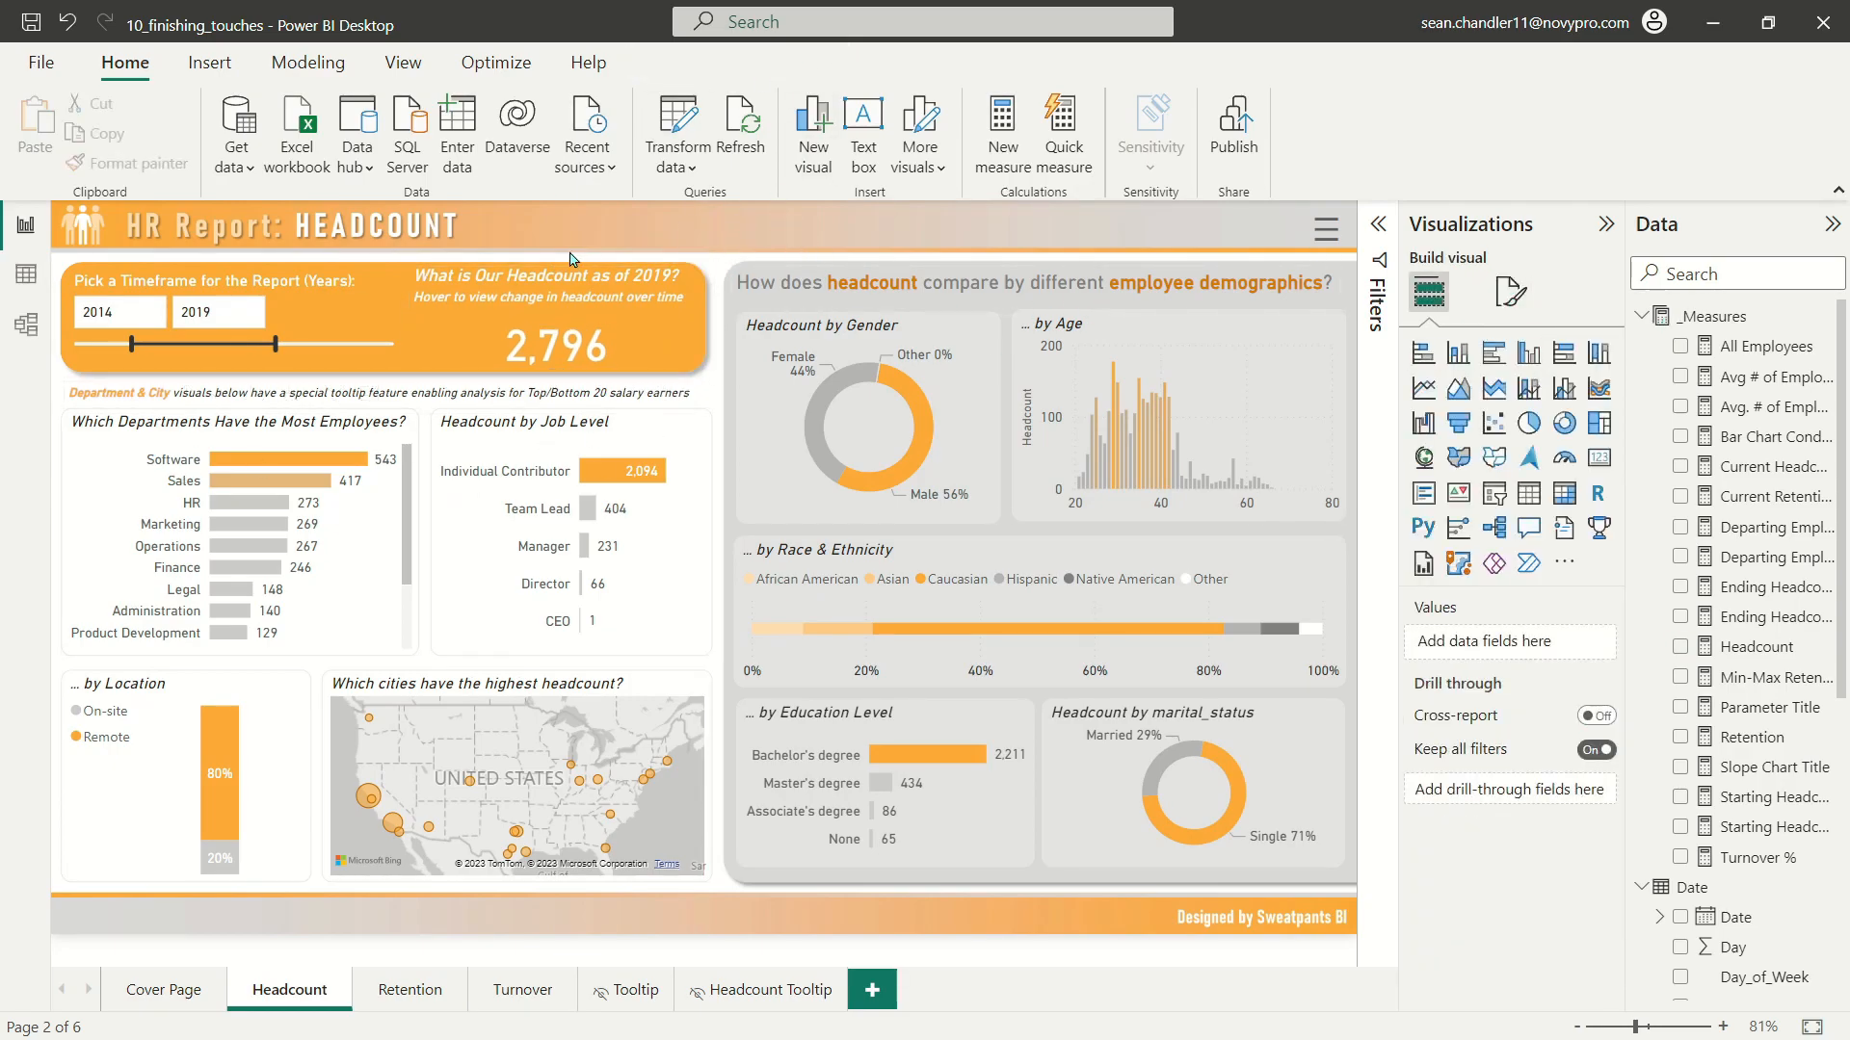
# Step: Change the text colour of the headcount card's subtitle from white to a near-black theme shade
pyautogui.click(496, 289)
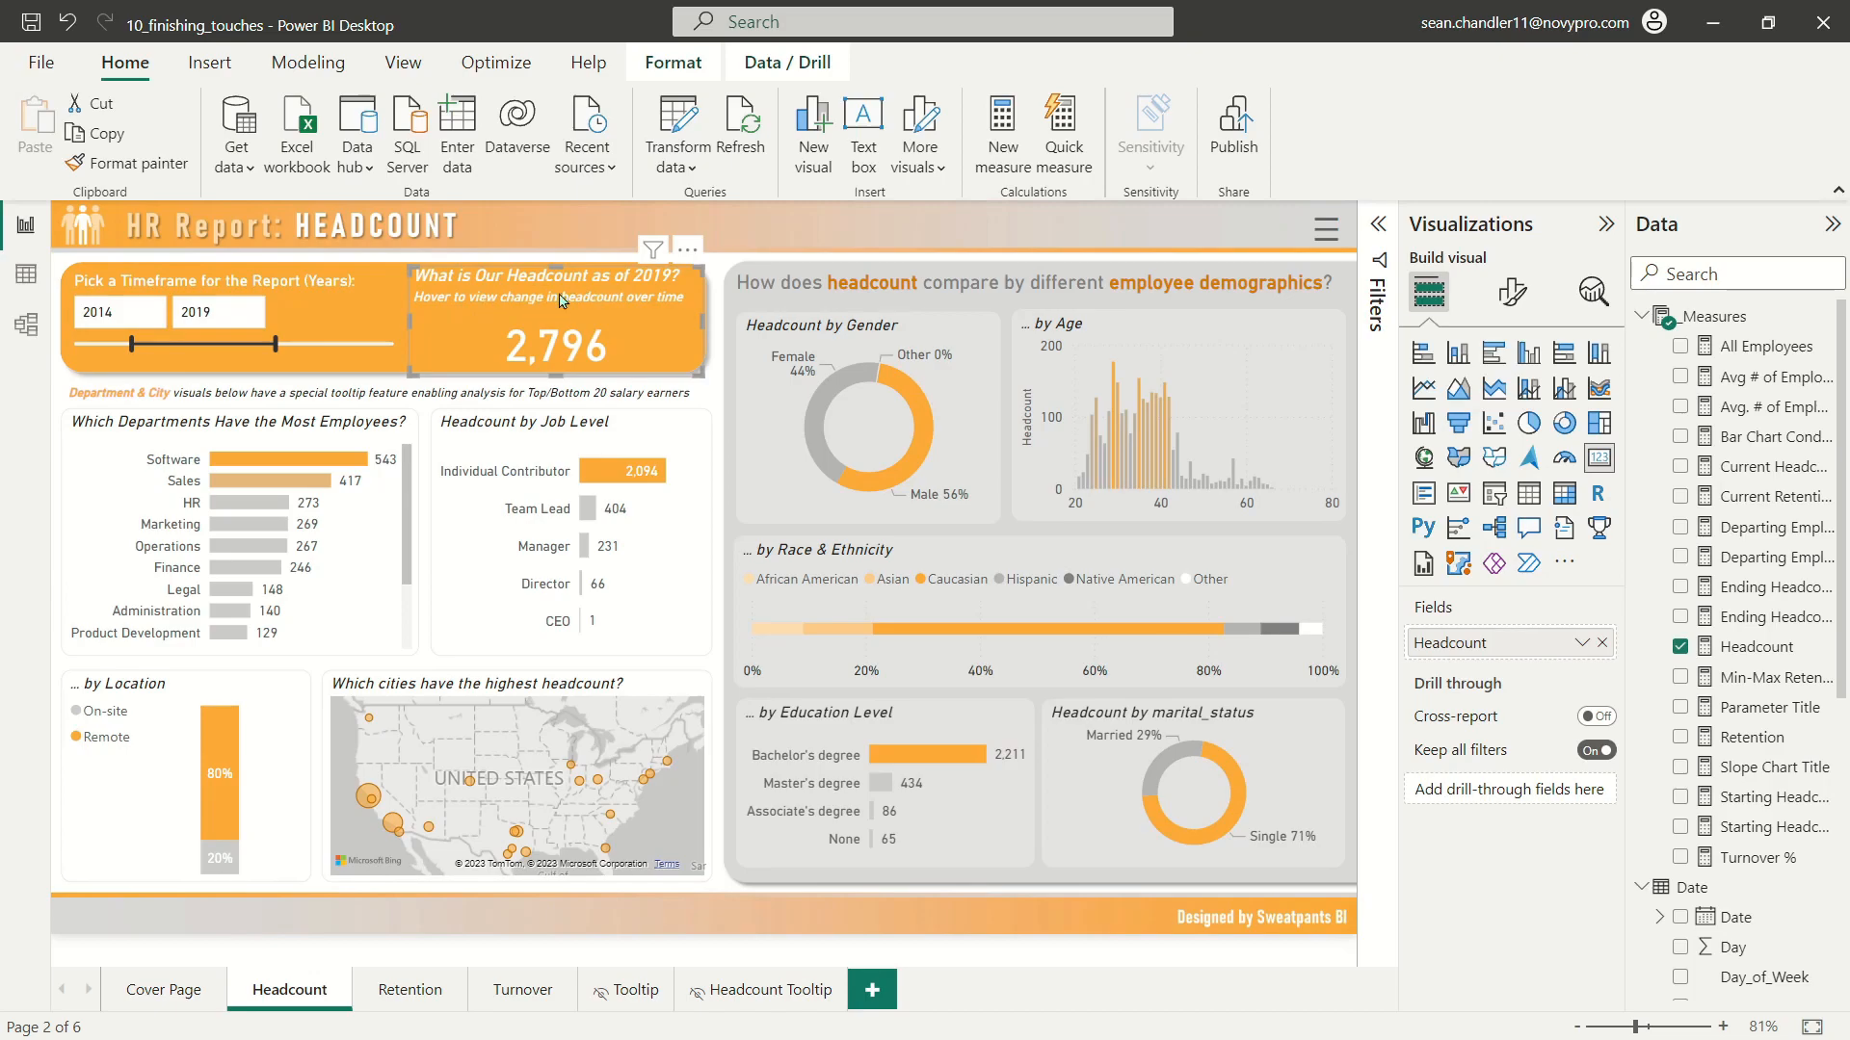
pyautogui.click(1508, 292)
pyautogui.click(1509, 405)
pyautogui.click(1450, 521)
pyautogui.scroll(-5, 1503, 588)
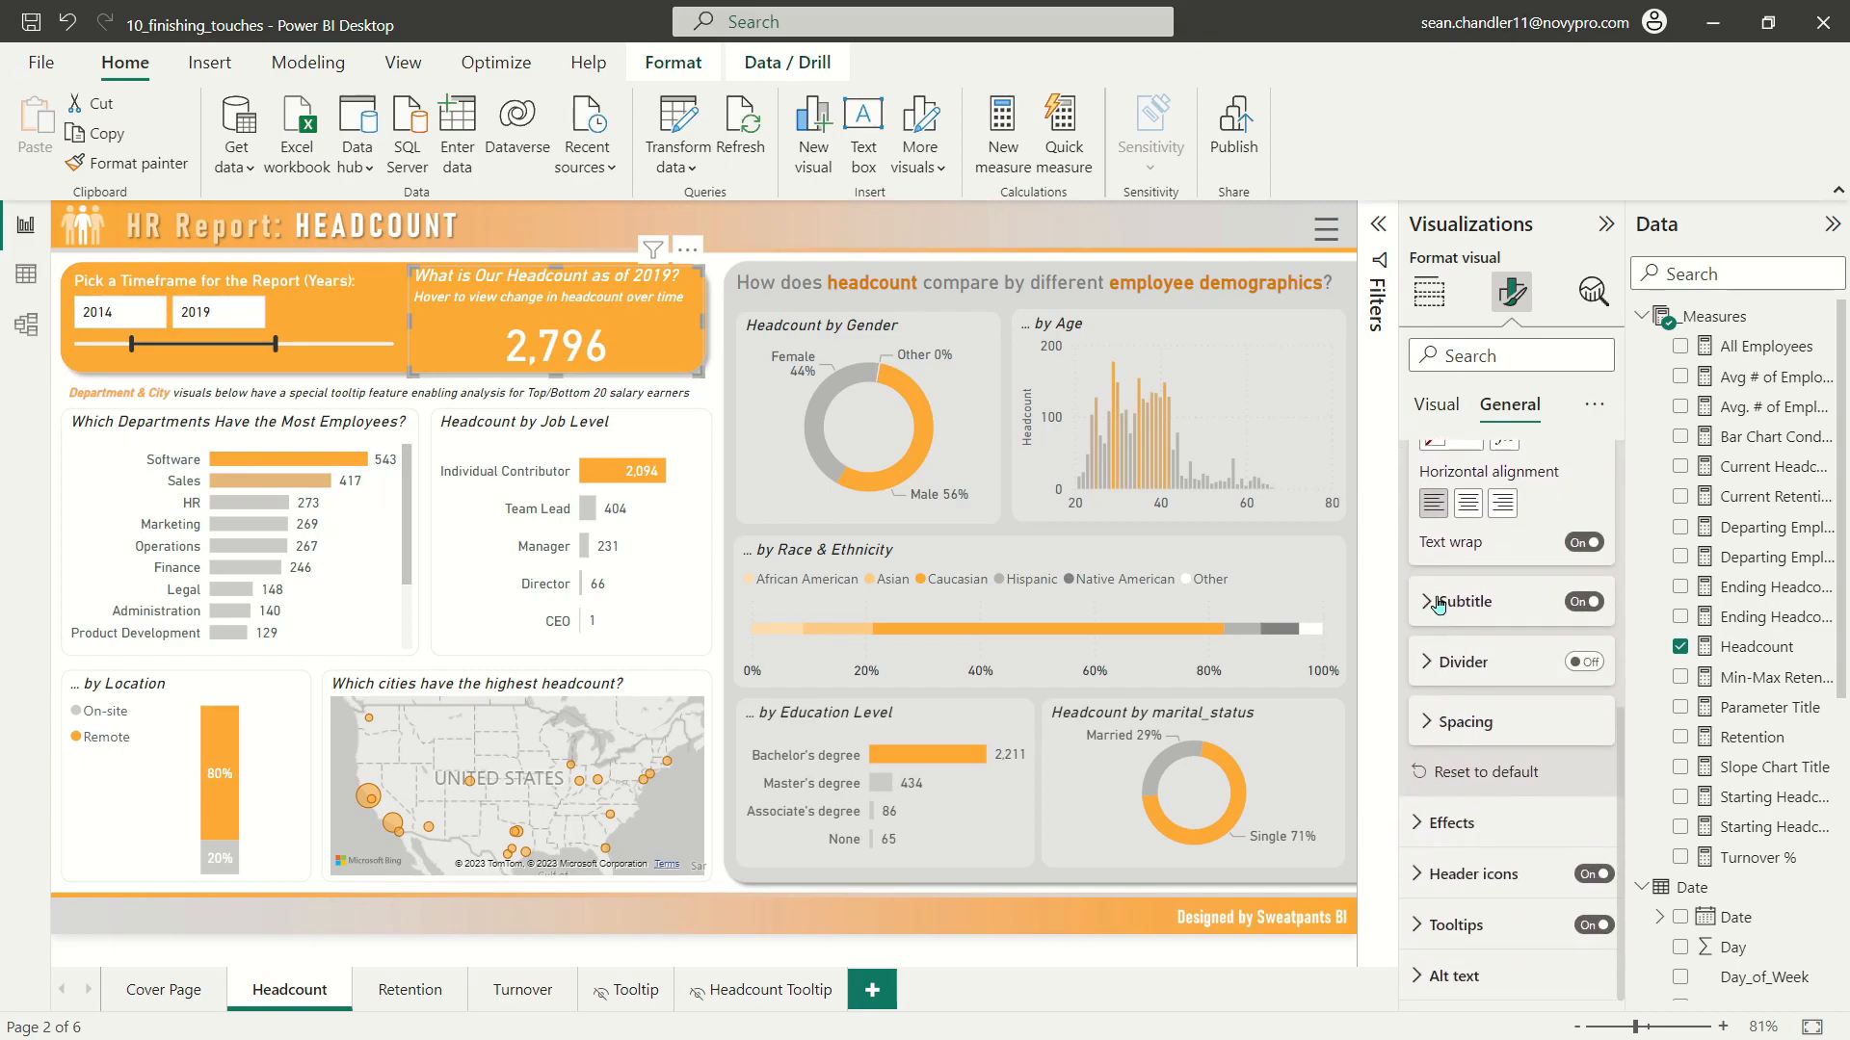
pyautogui.click(1438, 604)
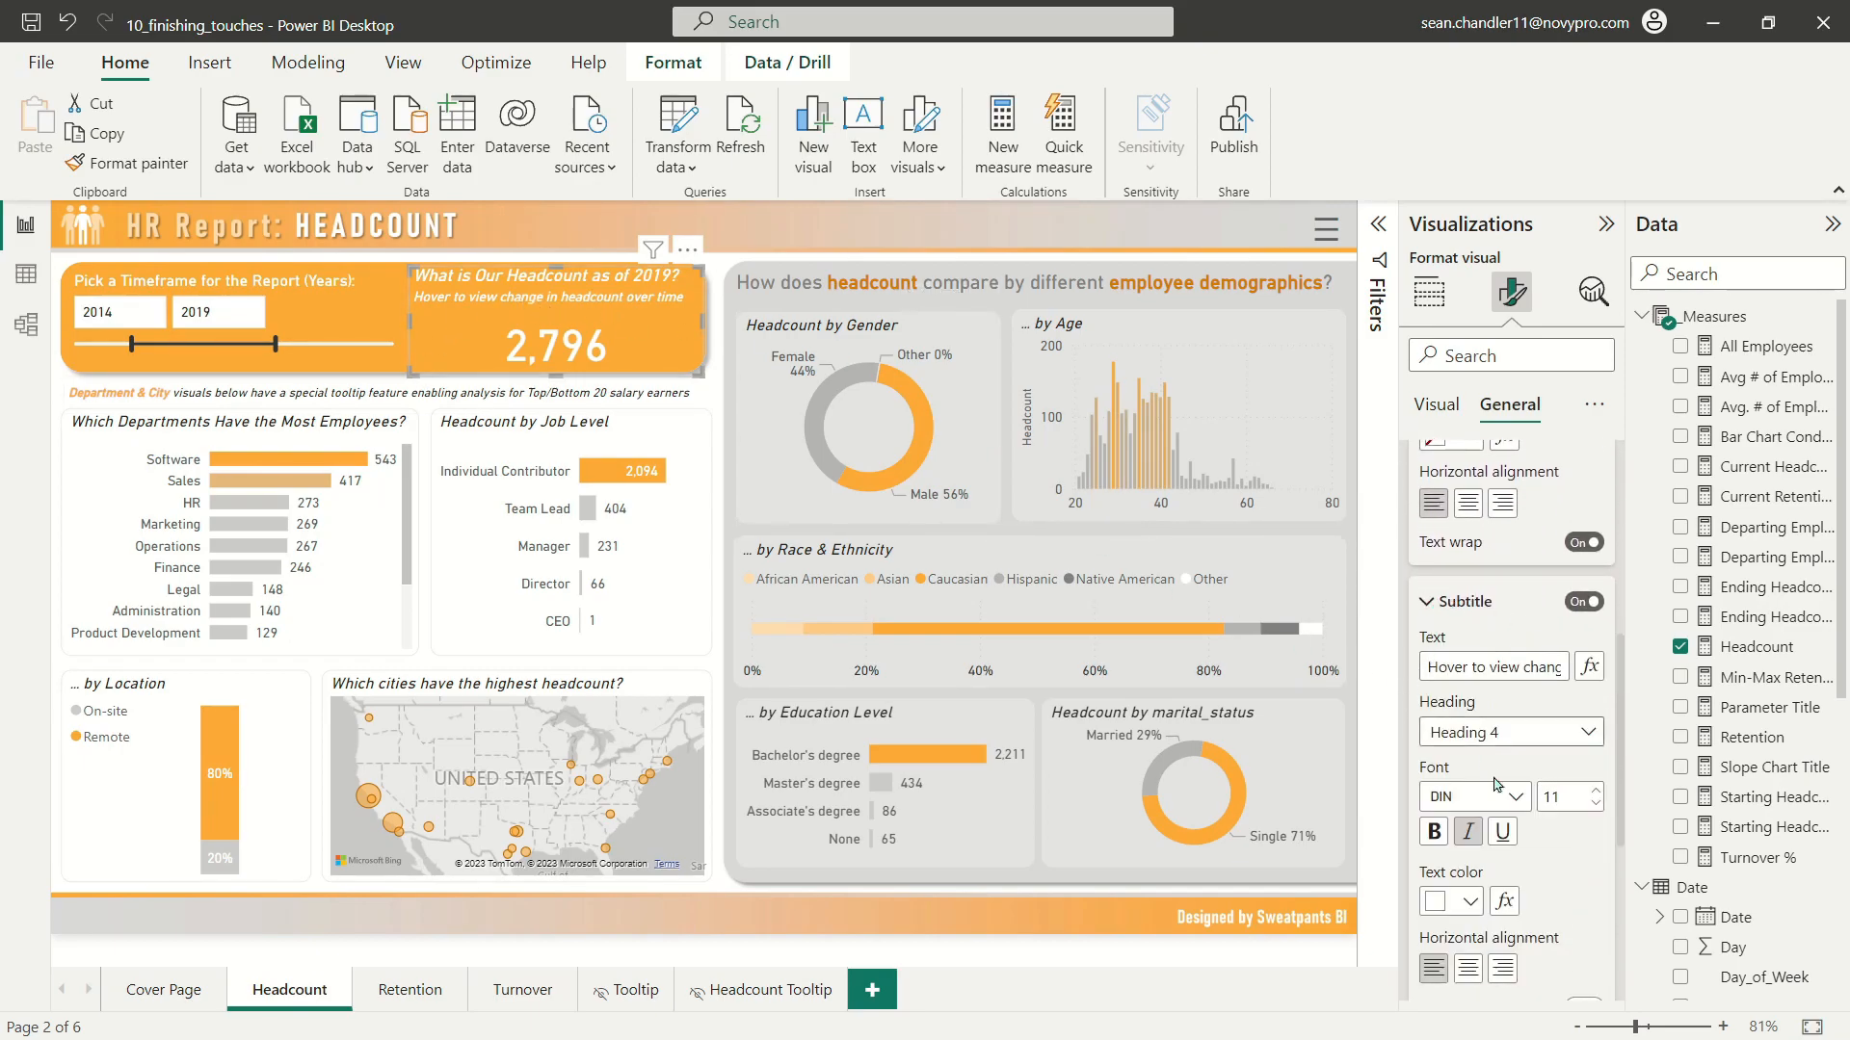
pyautogui.click(1469, 903)
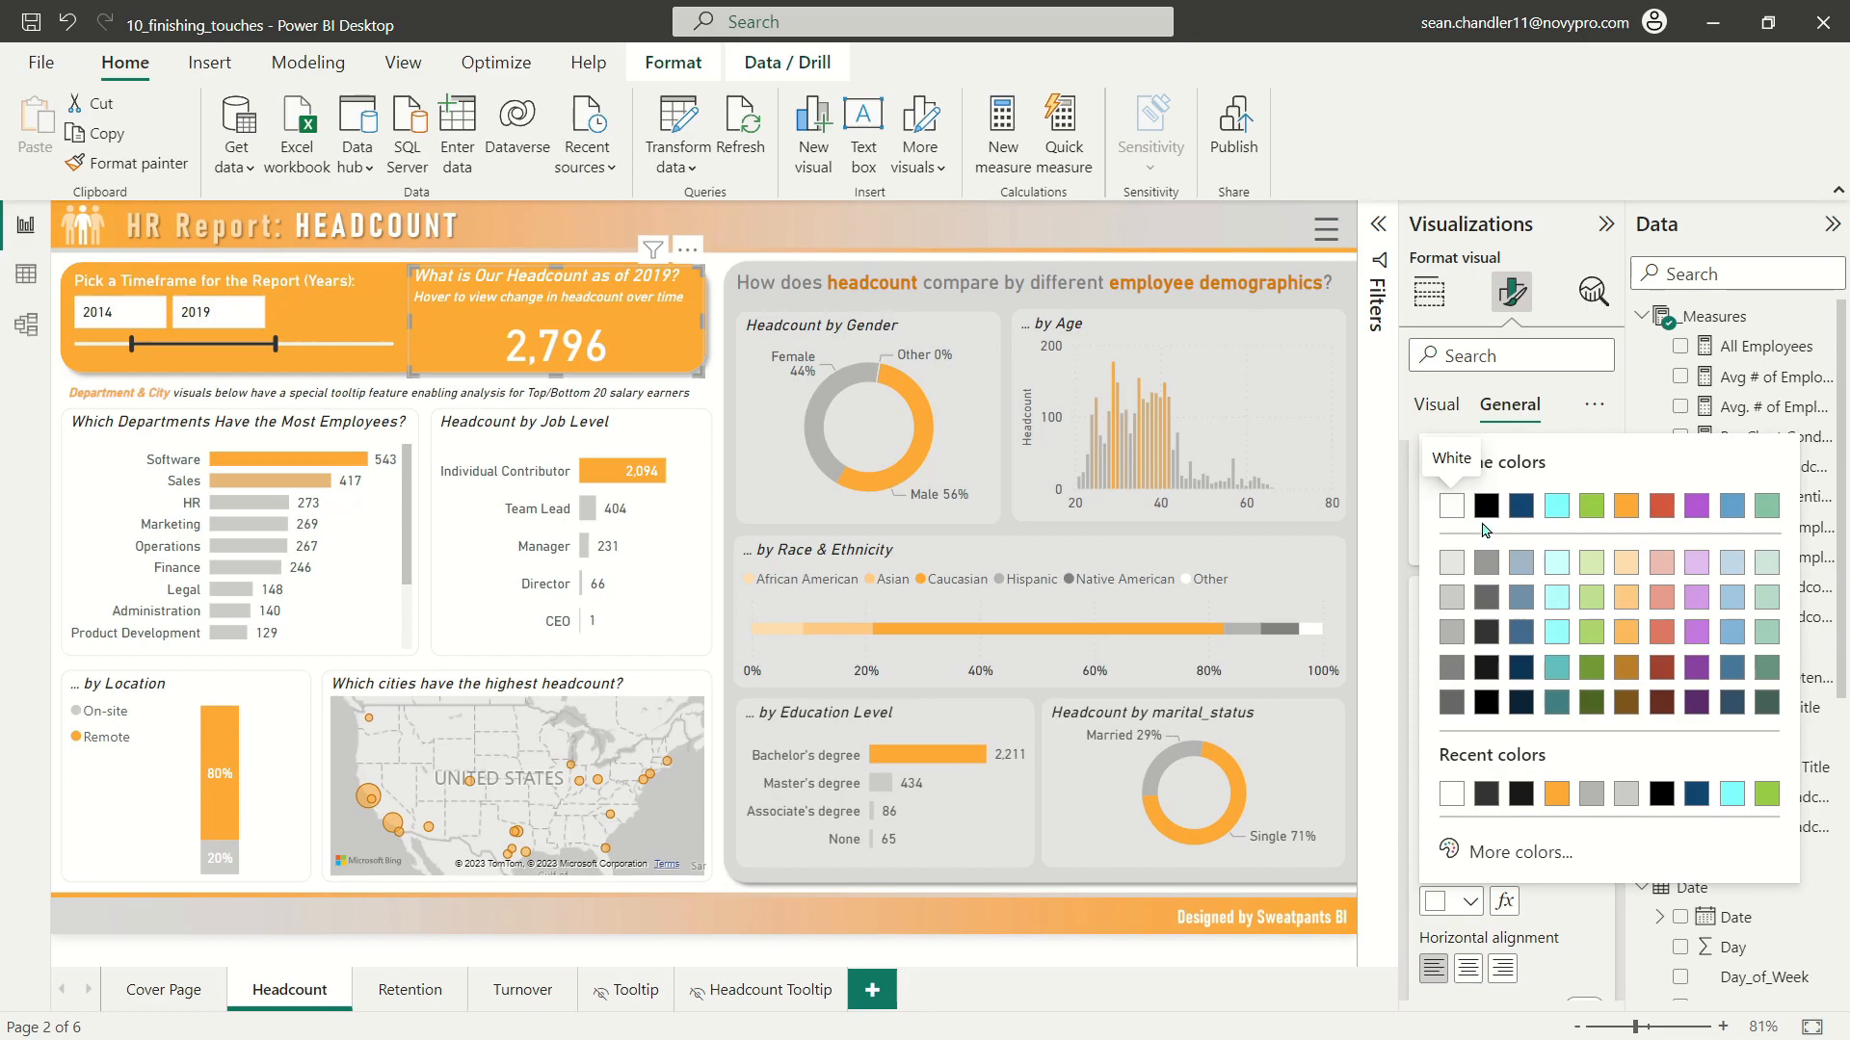
pyautogui.click(1481, 675)
pyautogui.click(540, 222)
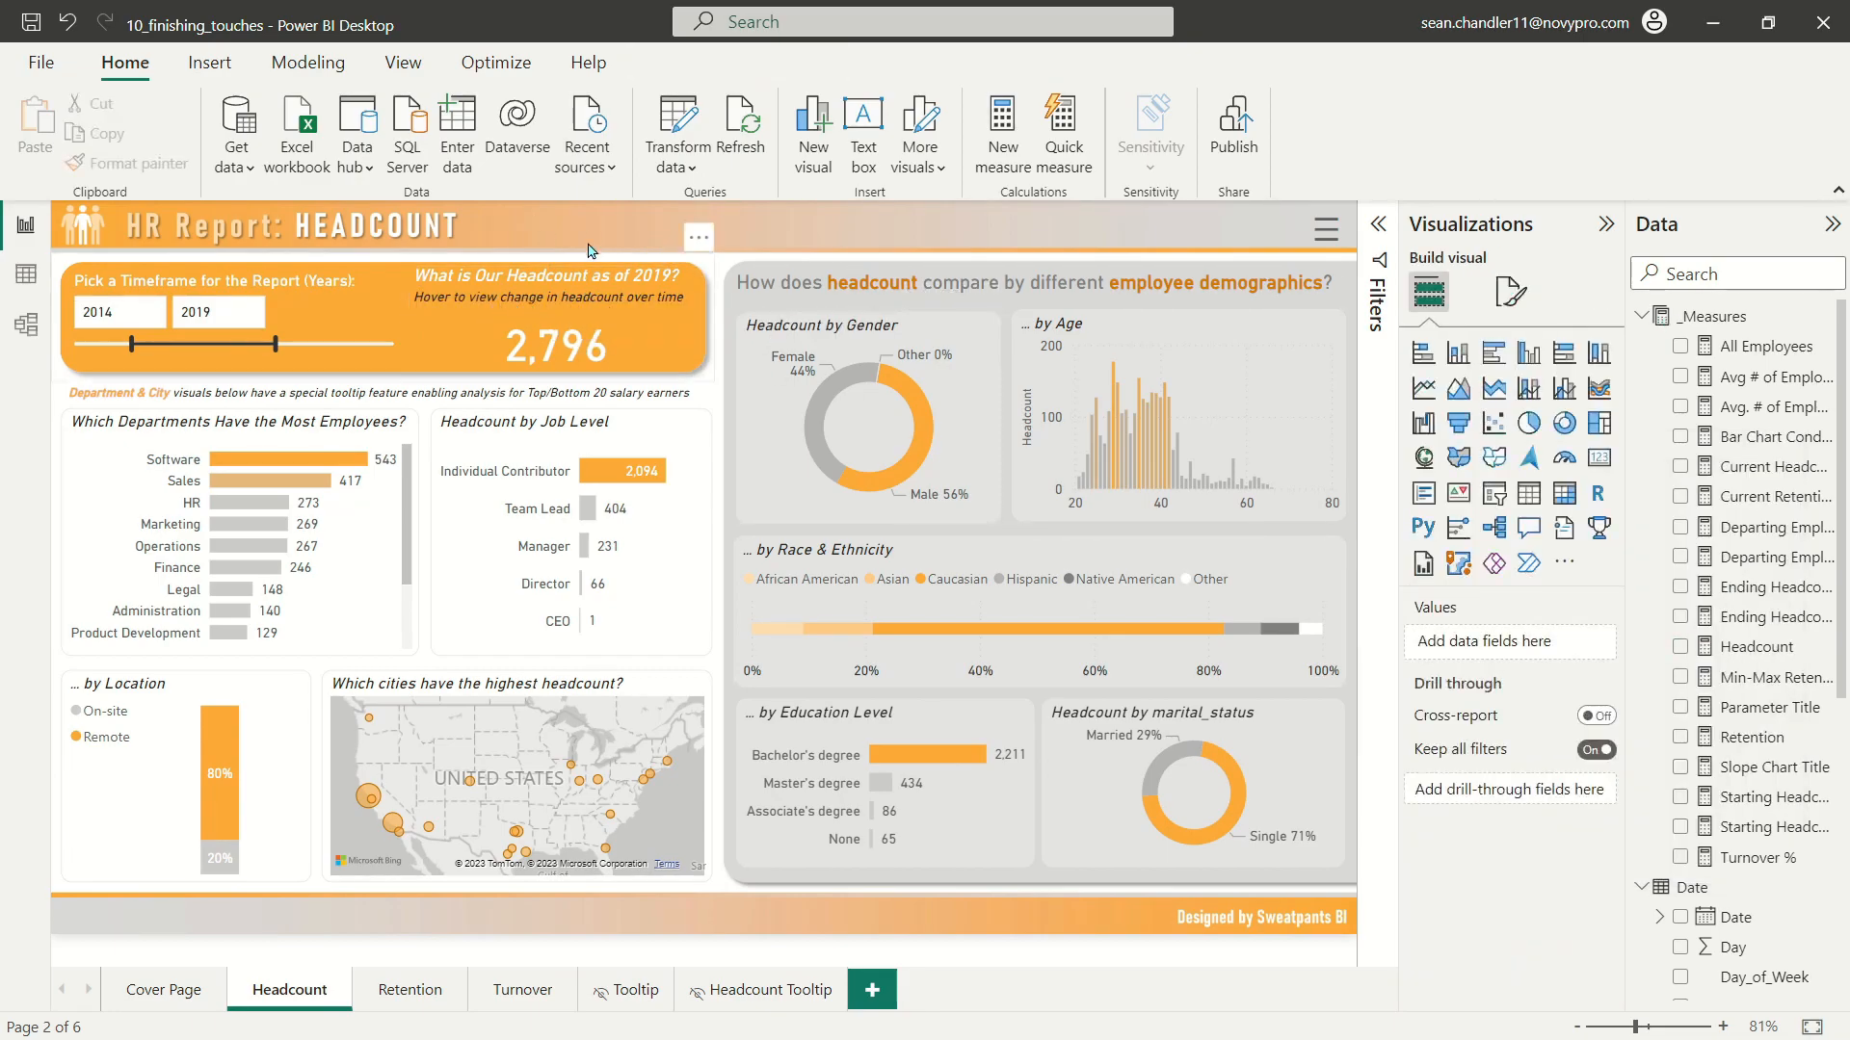
# Step: On the Retention page, swap the two lower bar charts so retention by department comes first and retention by job level sits beside it
pyautogui.click(441, 992)
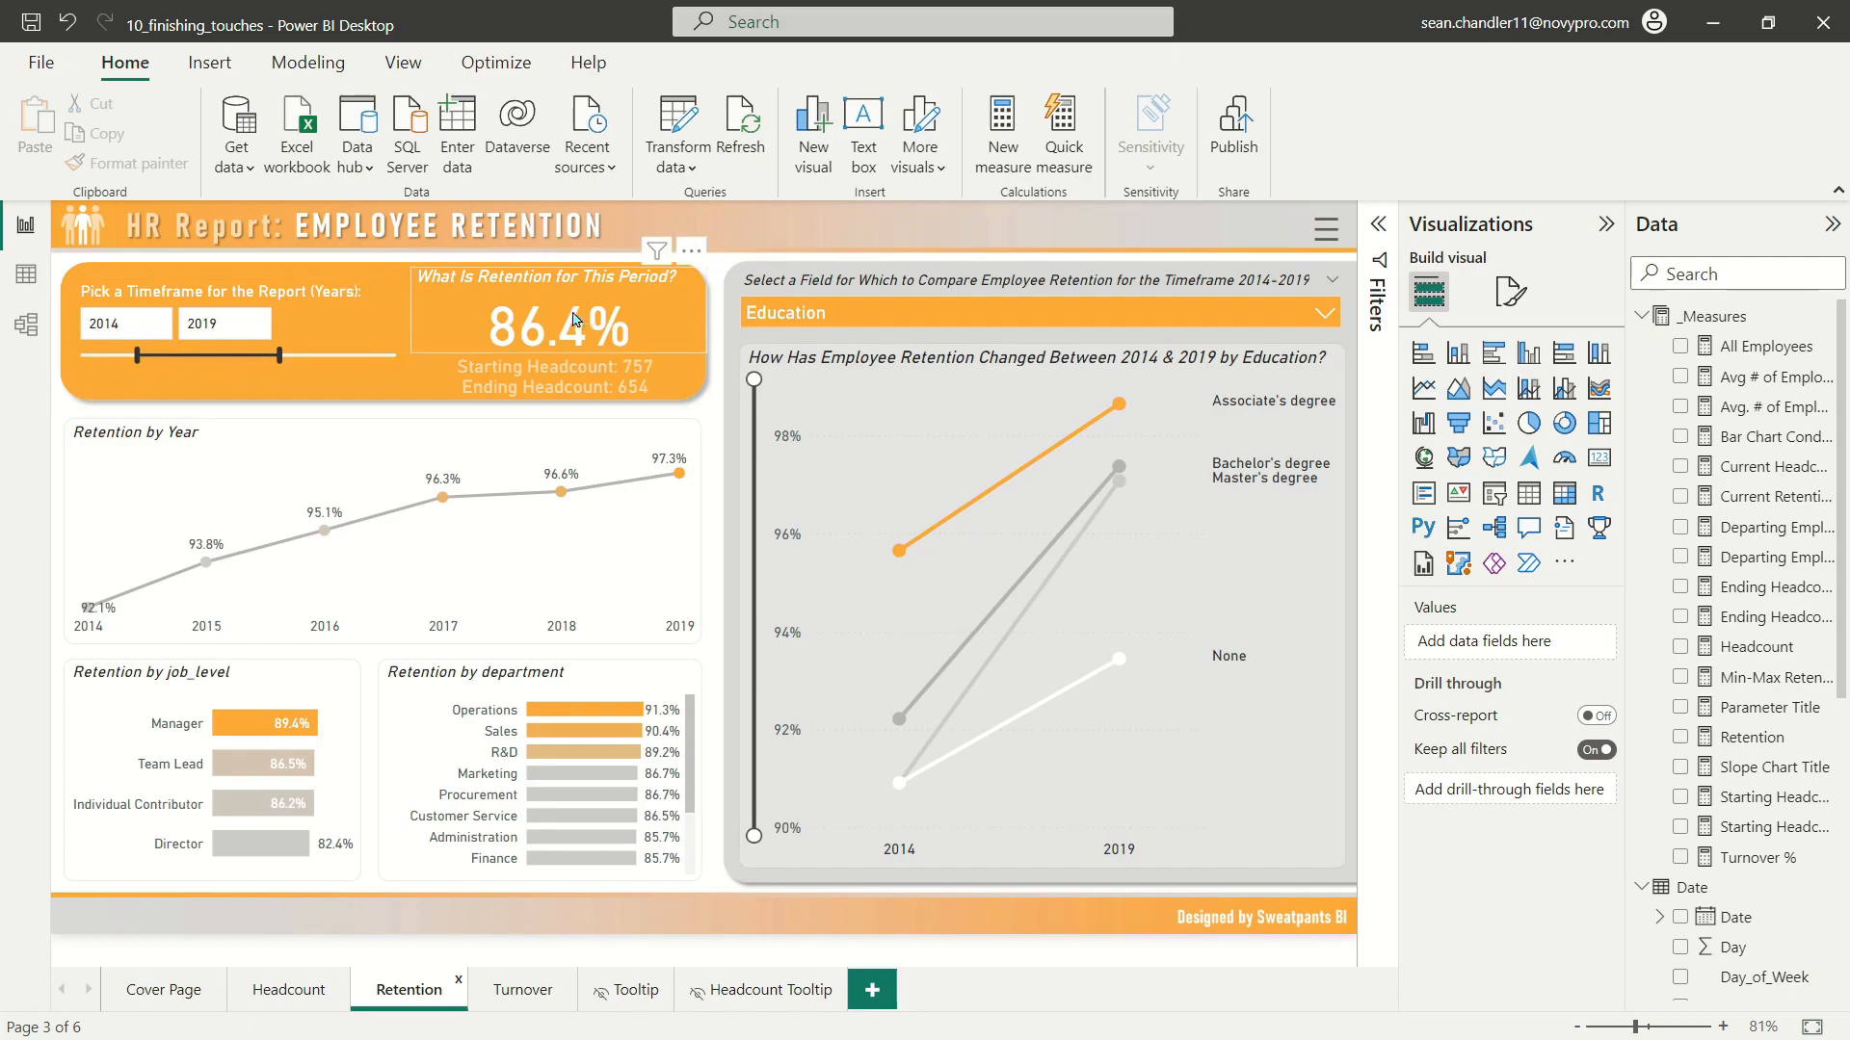
pyautogui.click(309, 985)
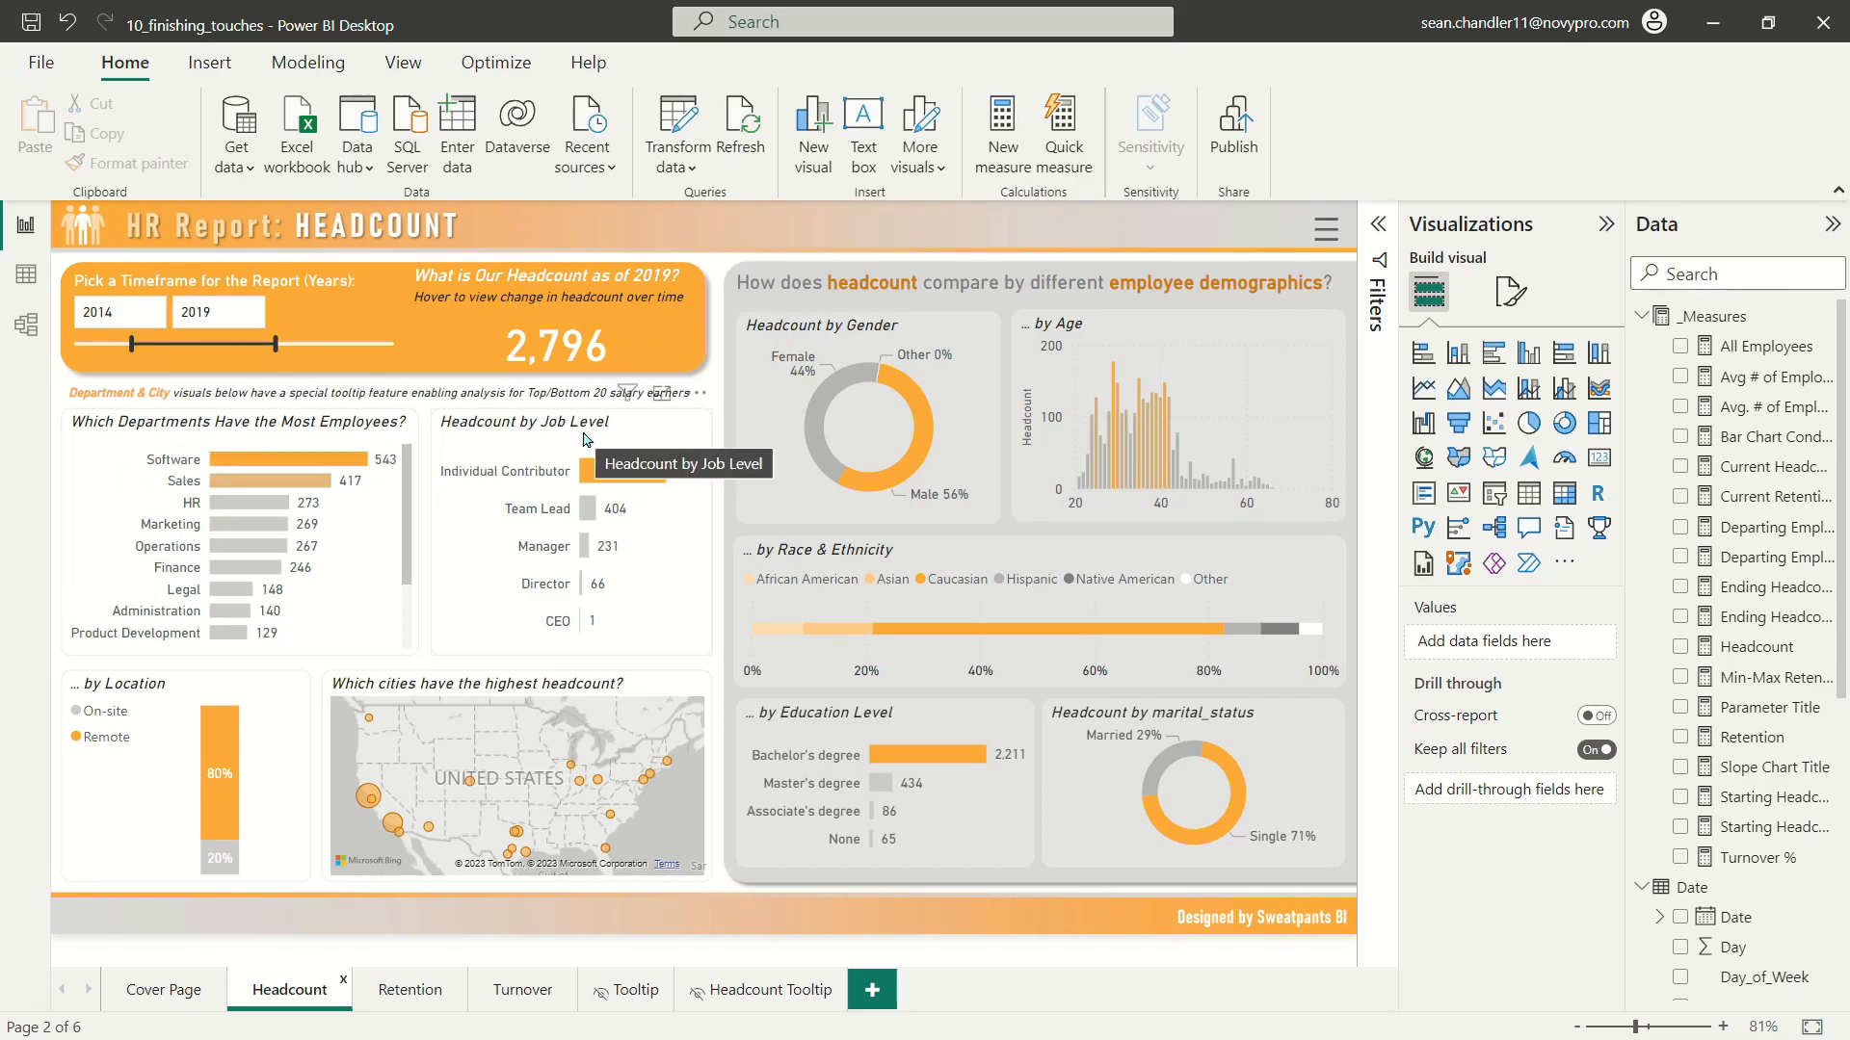
pyautogui.click(409, 989)
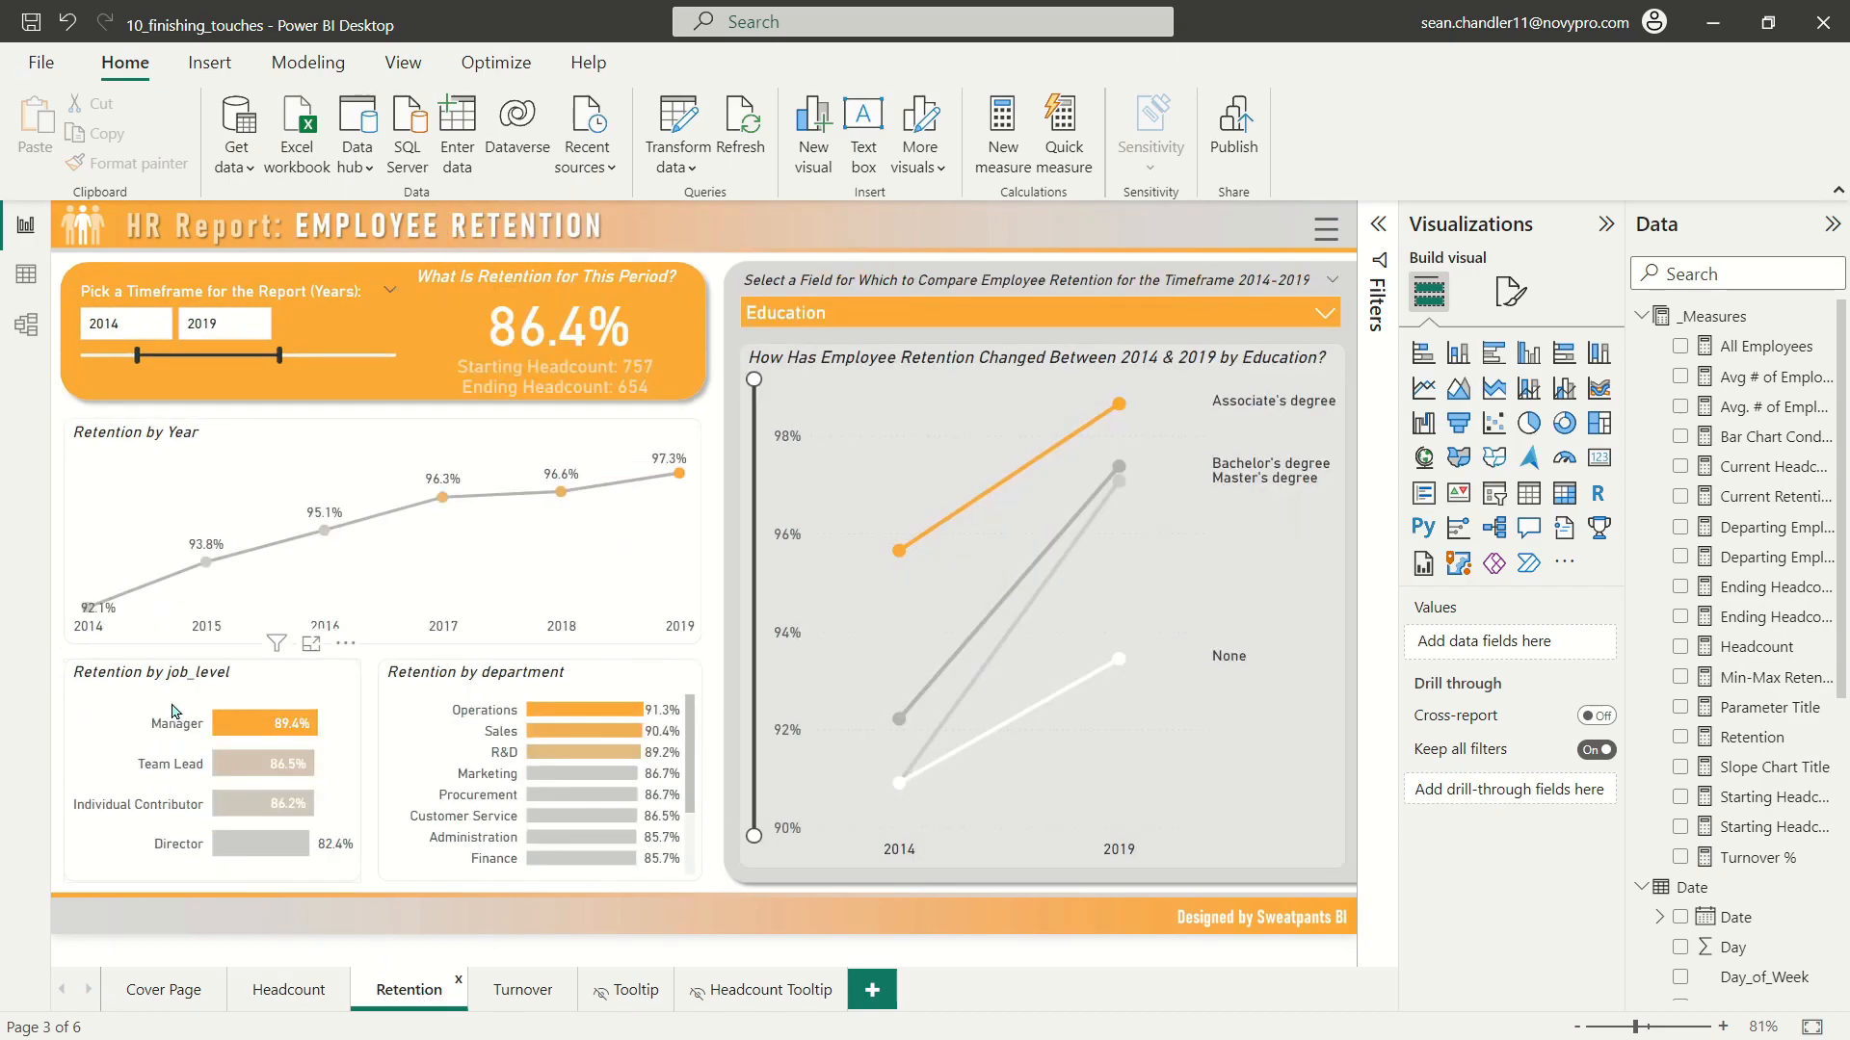
pyautogui.click(181, 675)
pyautogui.keyDown('ctrl'); pyautogui.click(472, 688); pyautogui.keyUp('ctrl')
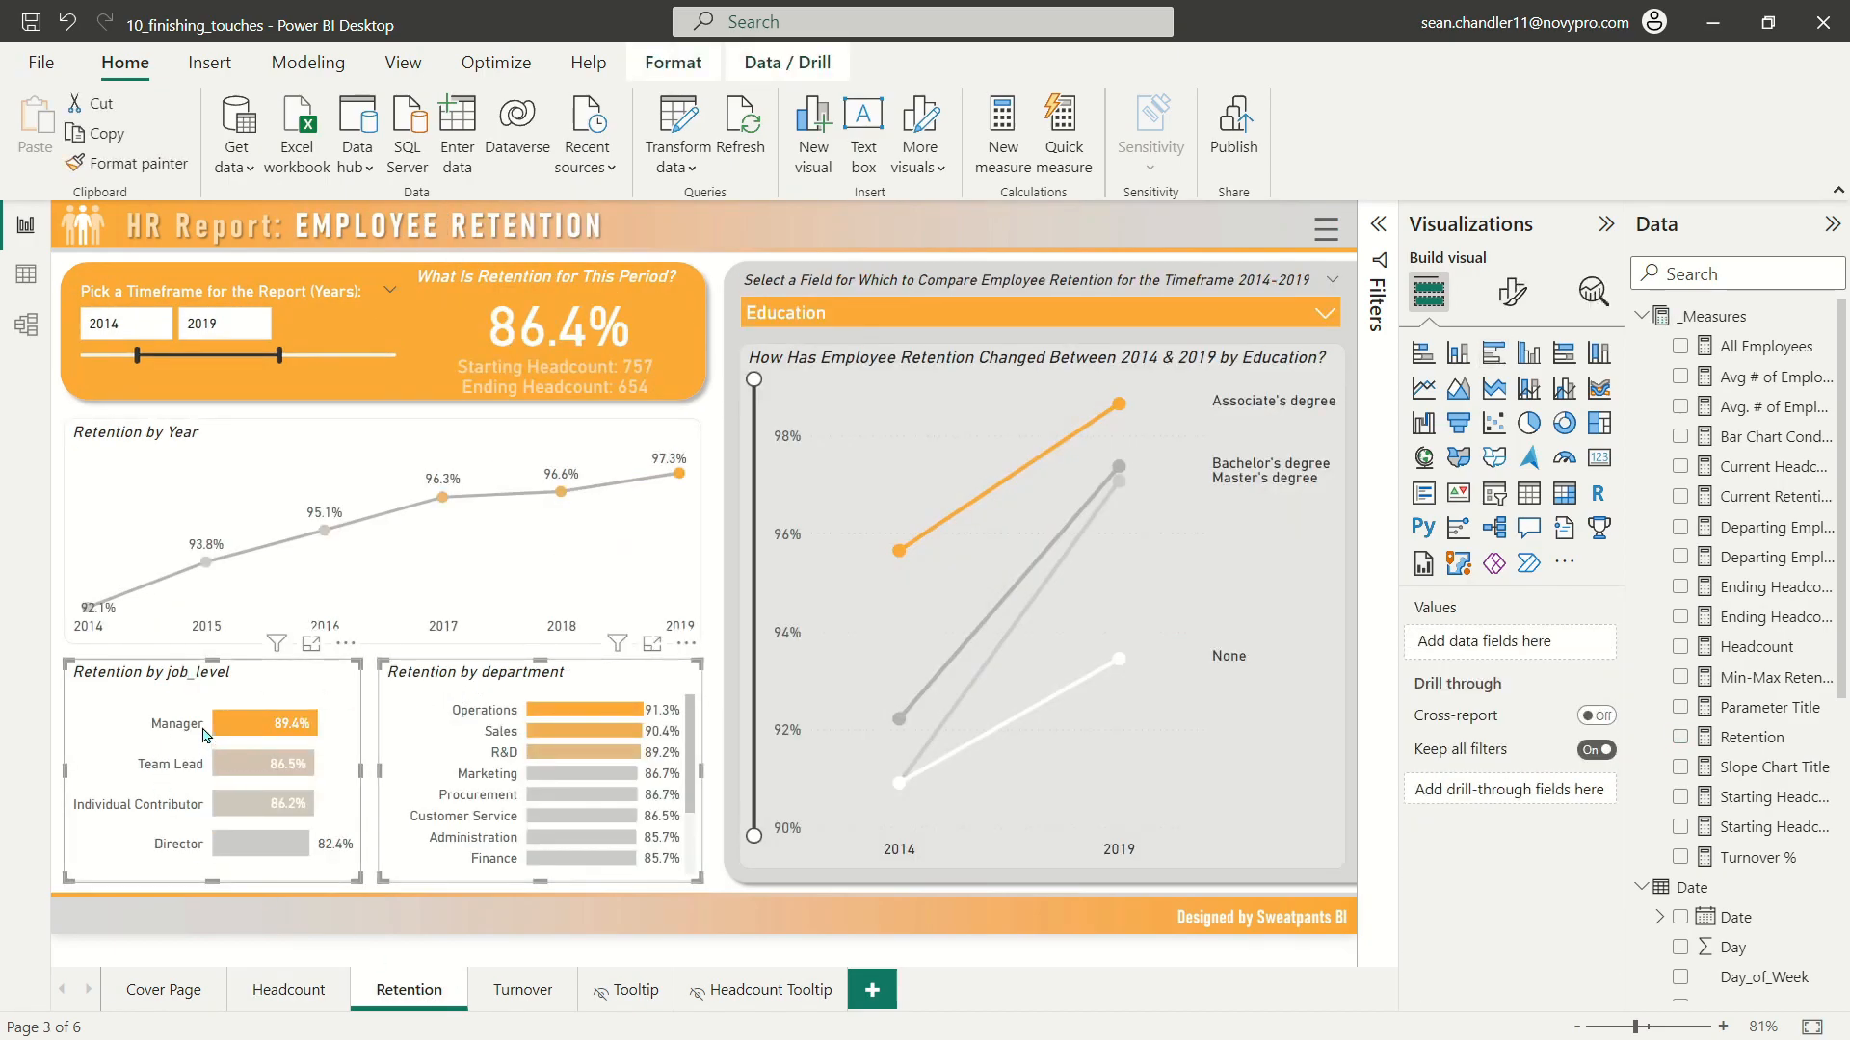
pyautogui.click(238, 686)
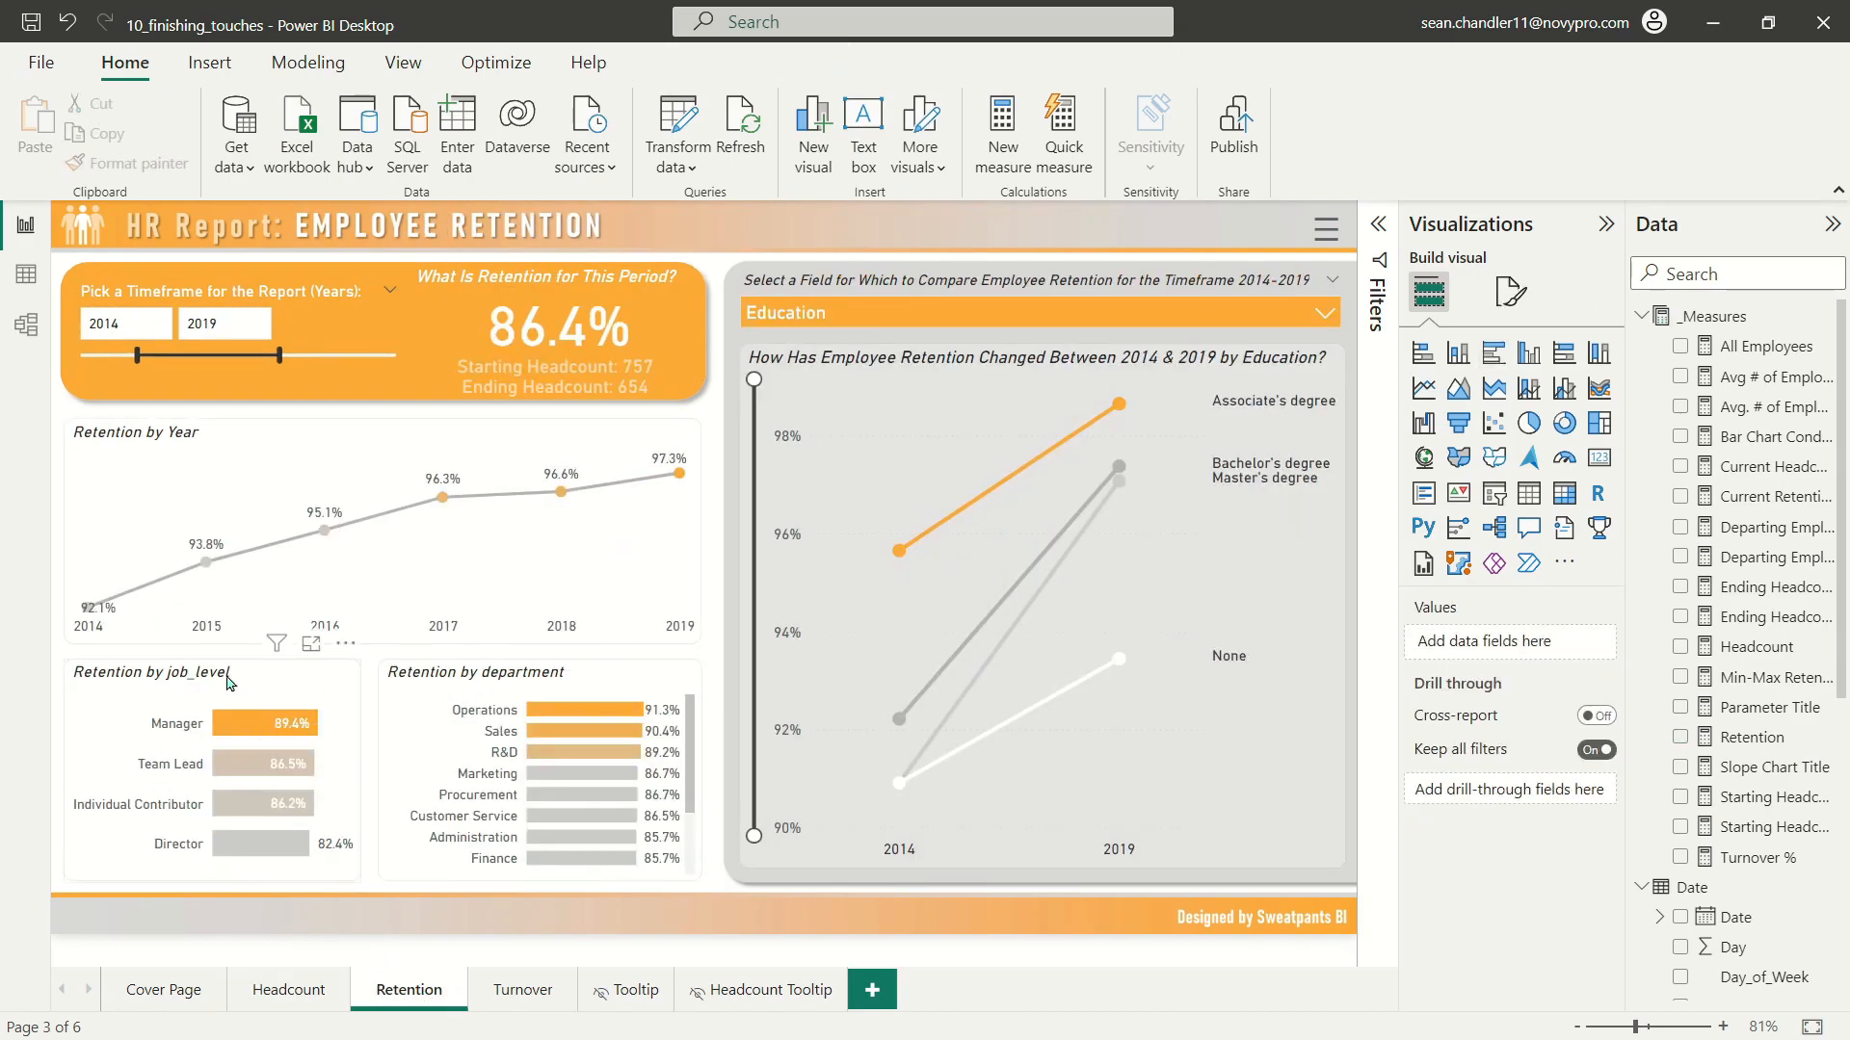
pyautogui.moveTo(241, 686); pyautogui.dragTo(556, 738)
pyautogui.moveTo(499, 679); pyautogui.dragTo(191, 679)
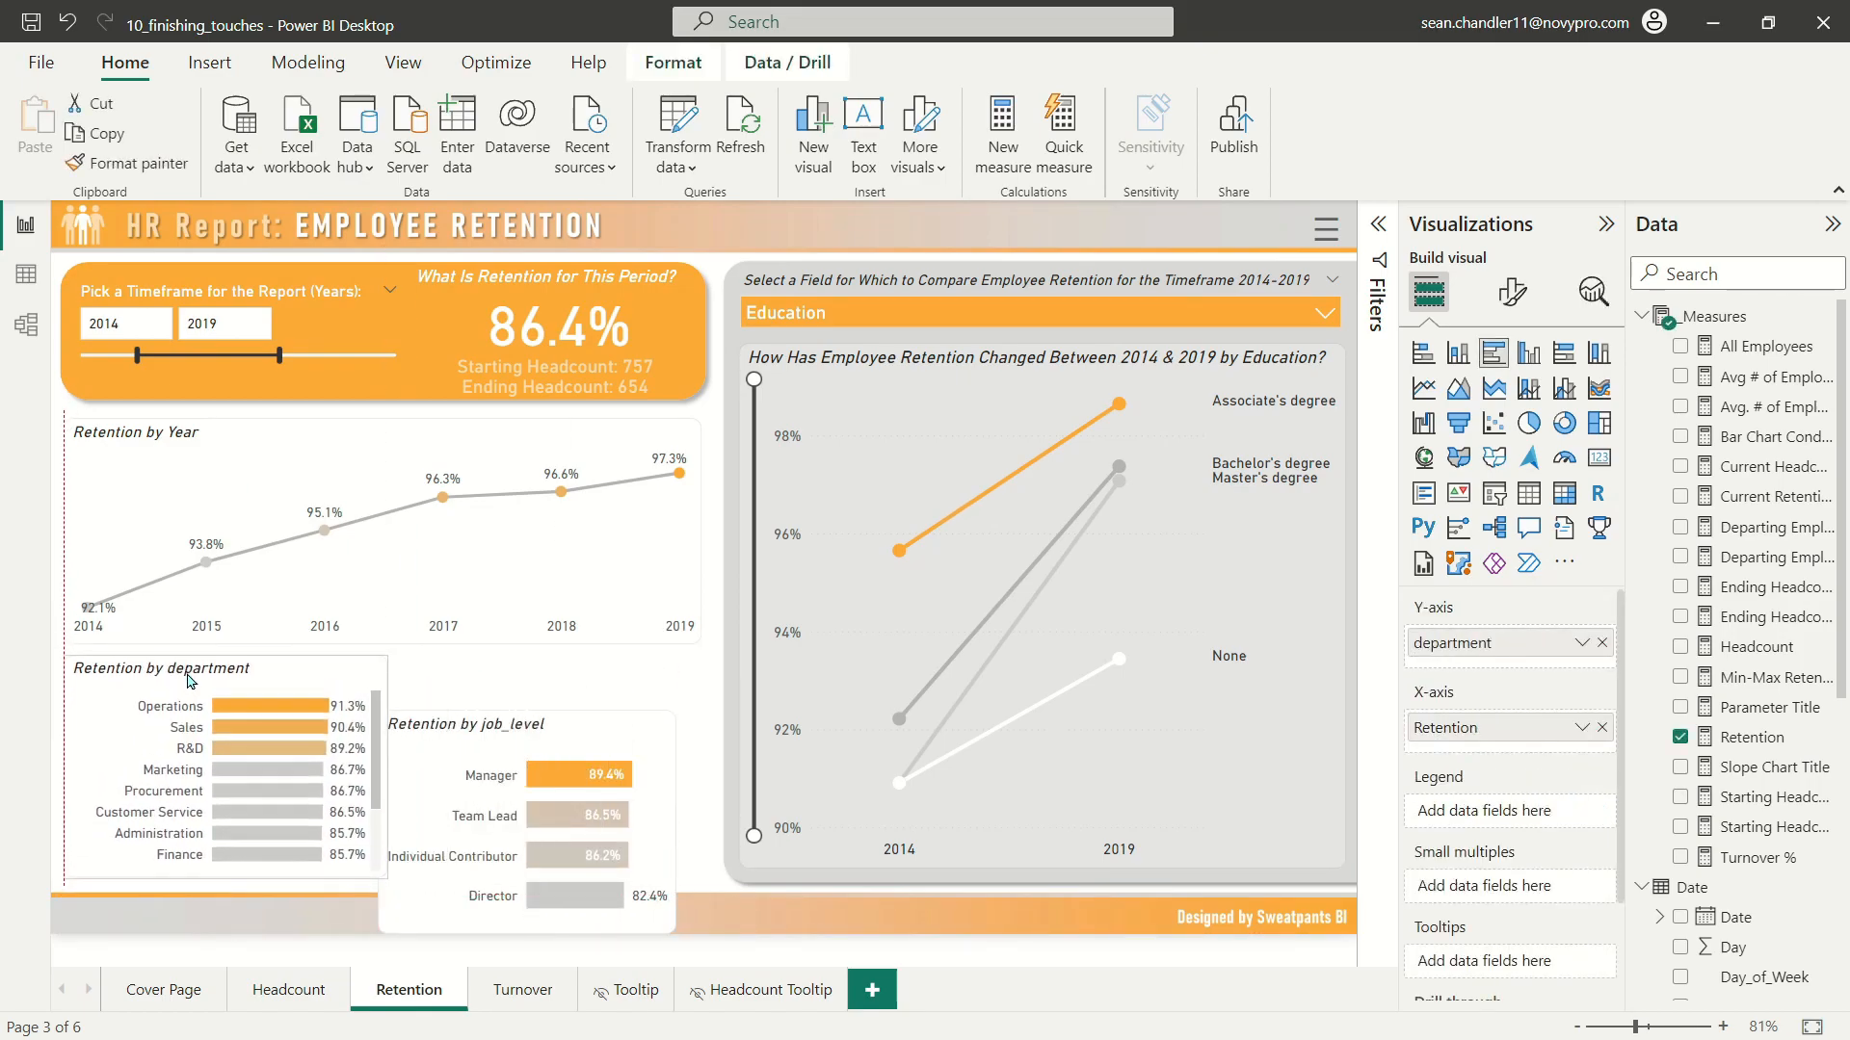
pyautogui.moveTo(503, 748); pyautogui.dragTo(467, 677)
pyautogui.moveTo(700, 760); pyautogui.dragTo(704, 762)
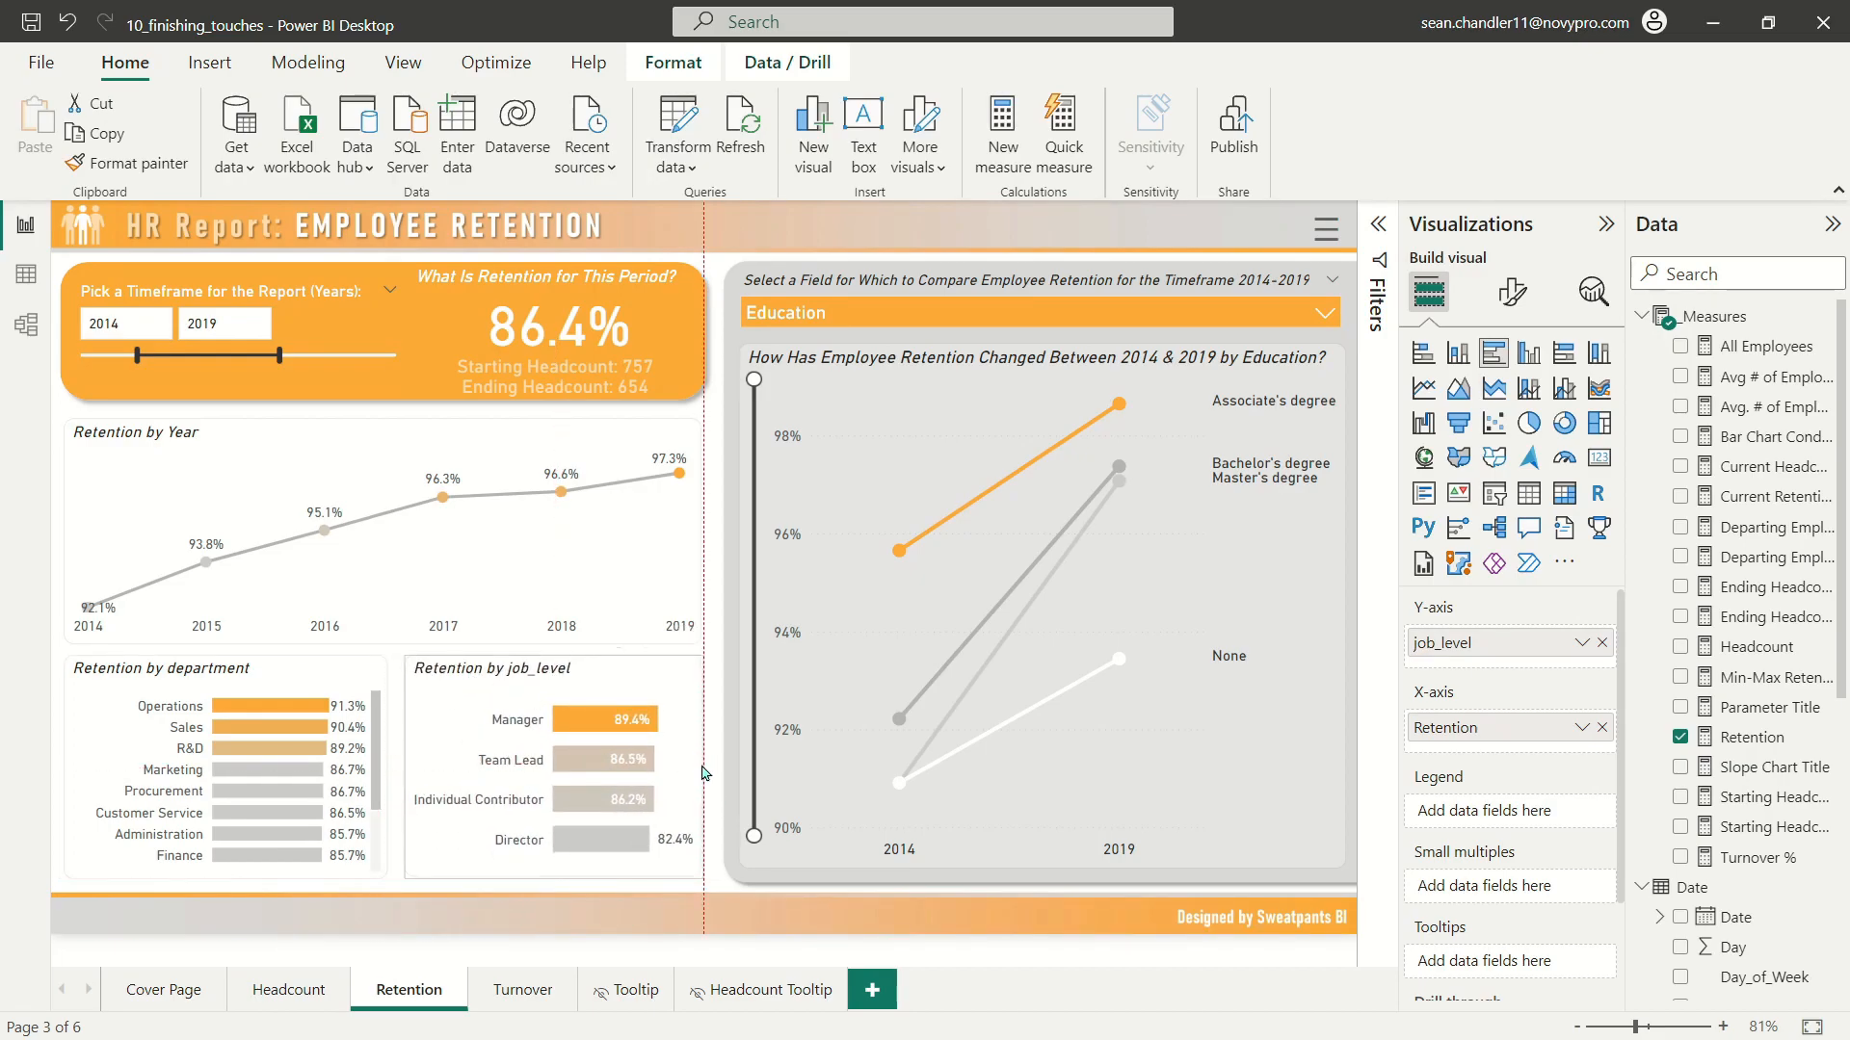
# Step: Capitalise the department chart's title to read "Retention by Department"
pyautogui.click(135, 681)
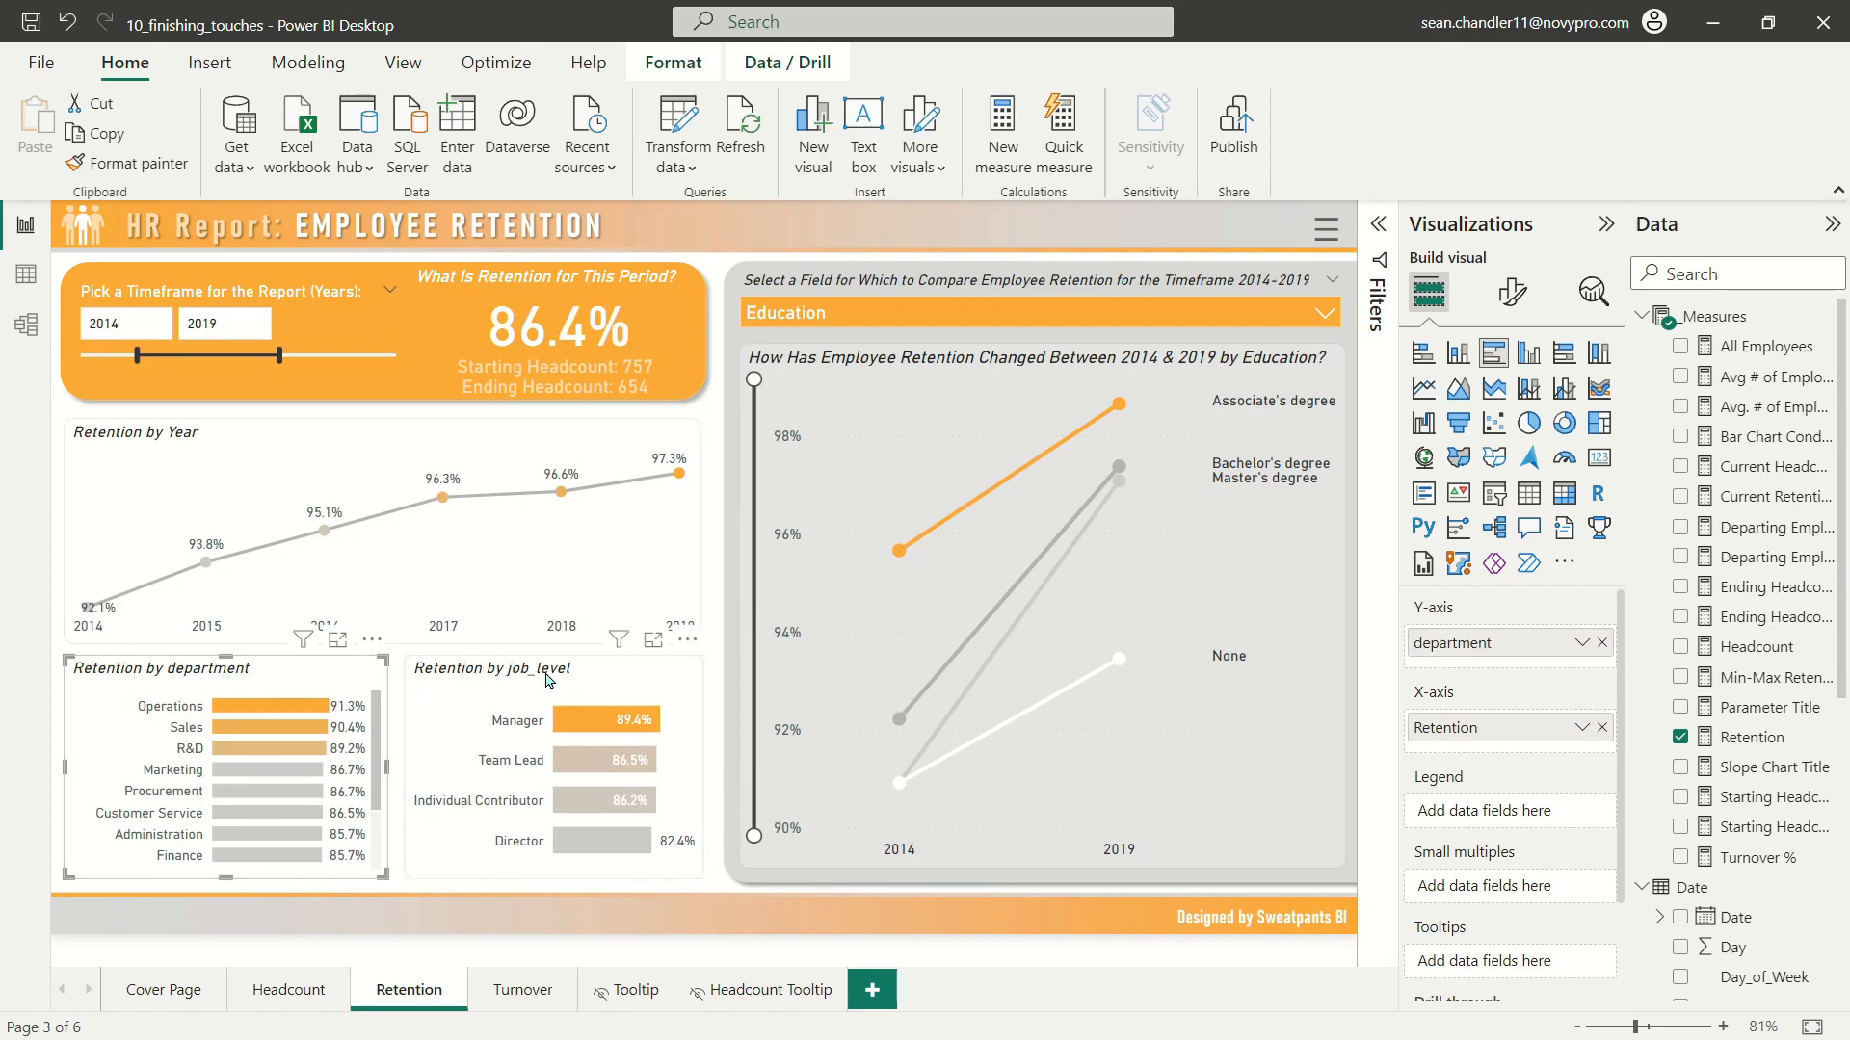
pyautogui.click(1512, 291)
pyautogui.click(1494, 406)
pyautogui.click(1443, 517)
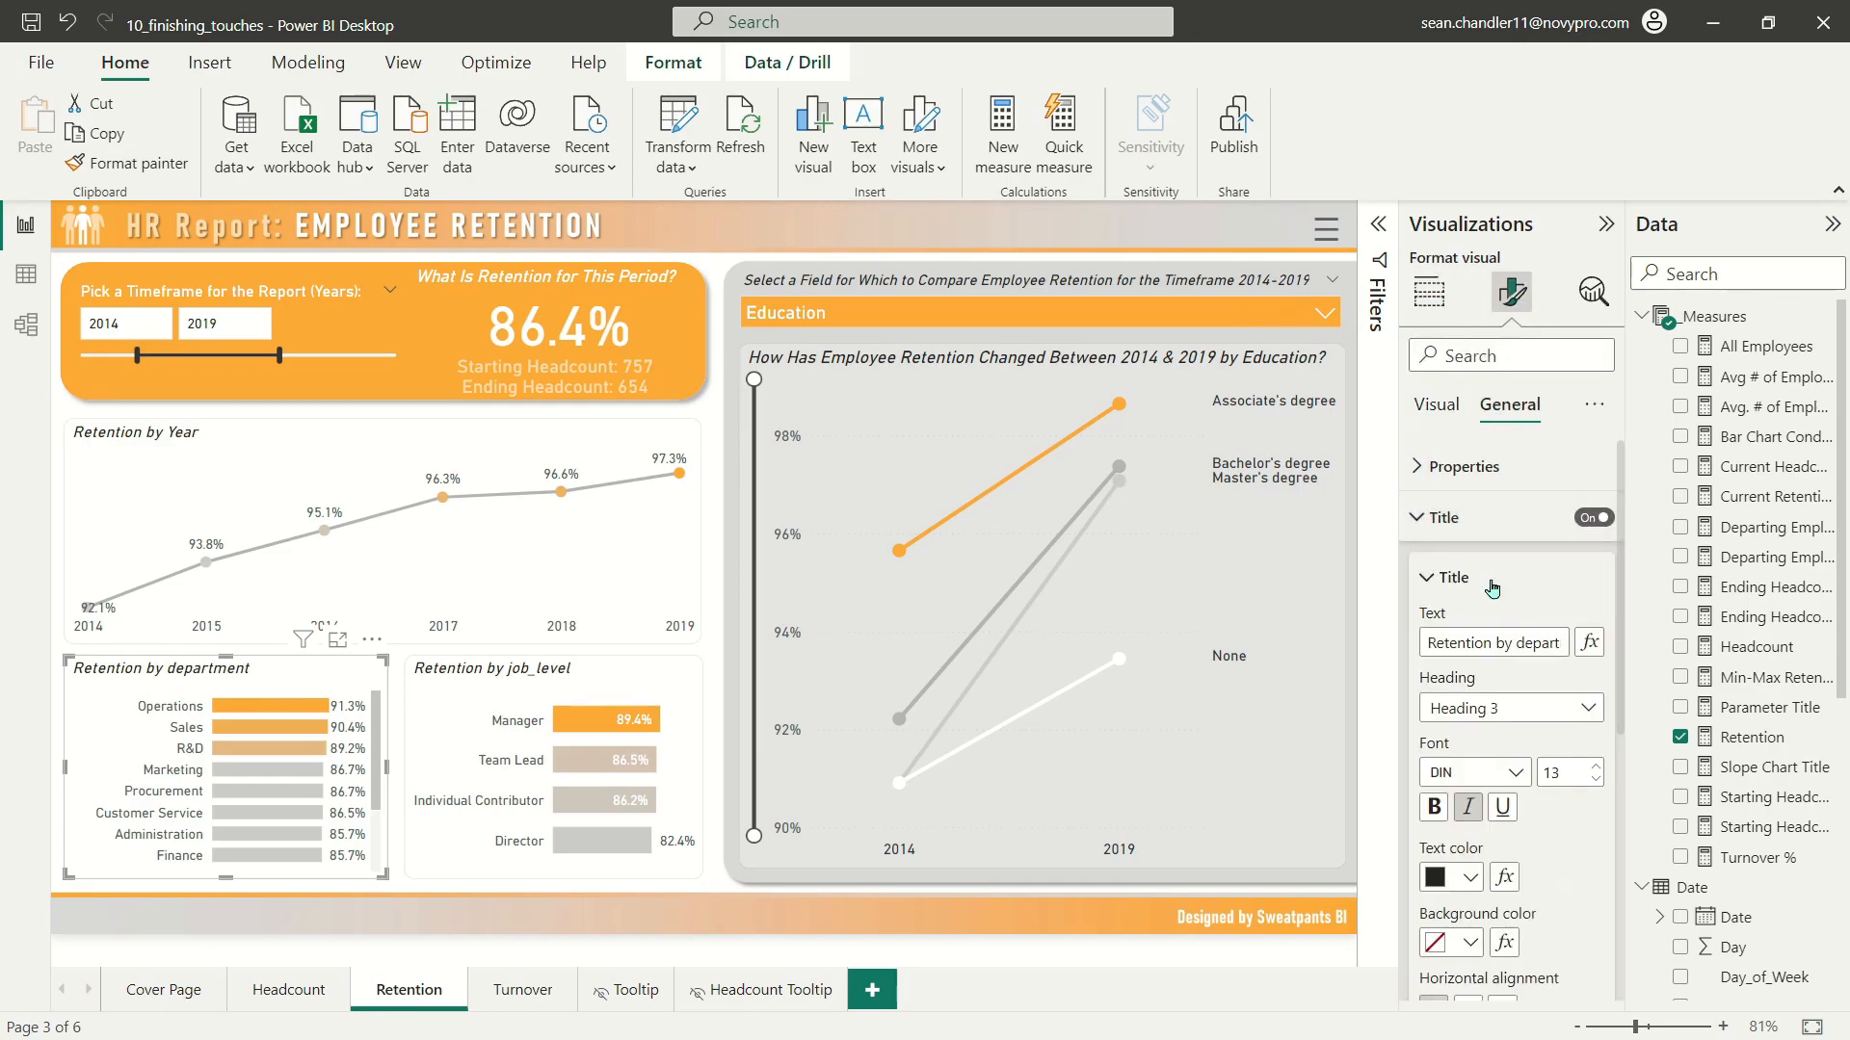
pyautogui.write('D')
# Step: Retitle the retention by job level chart as "... by Job Level"
pyautogui.click(462, 675)
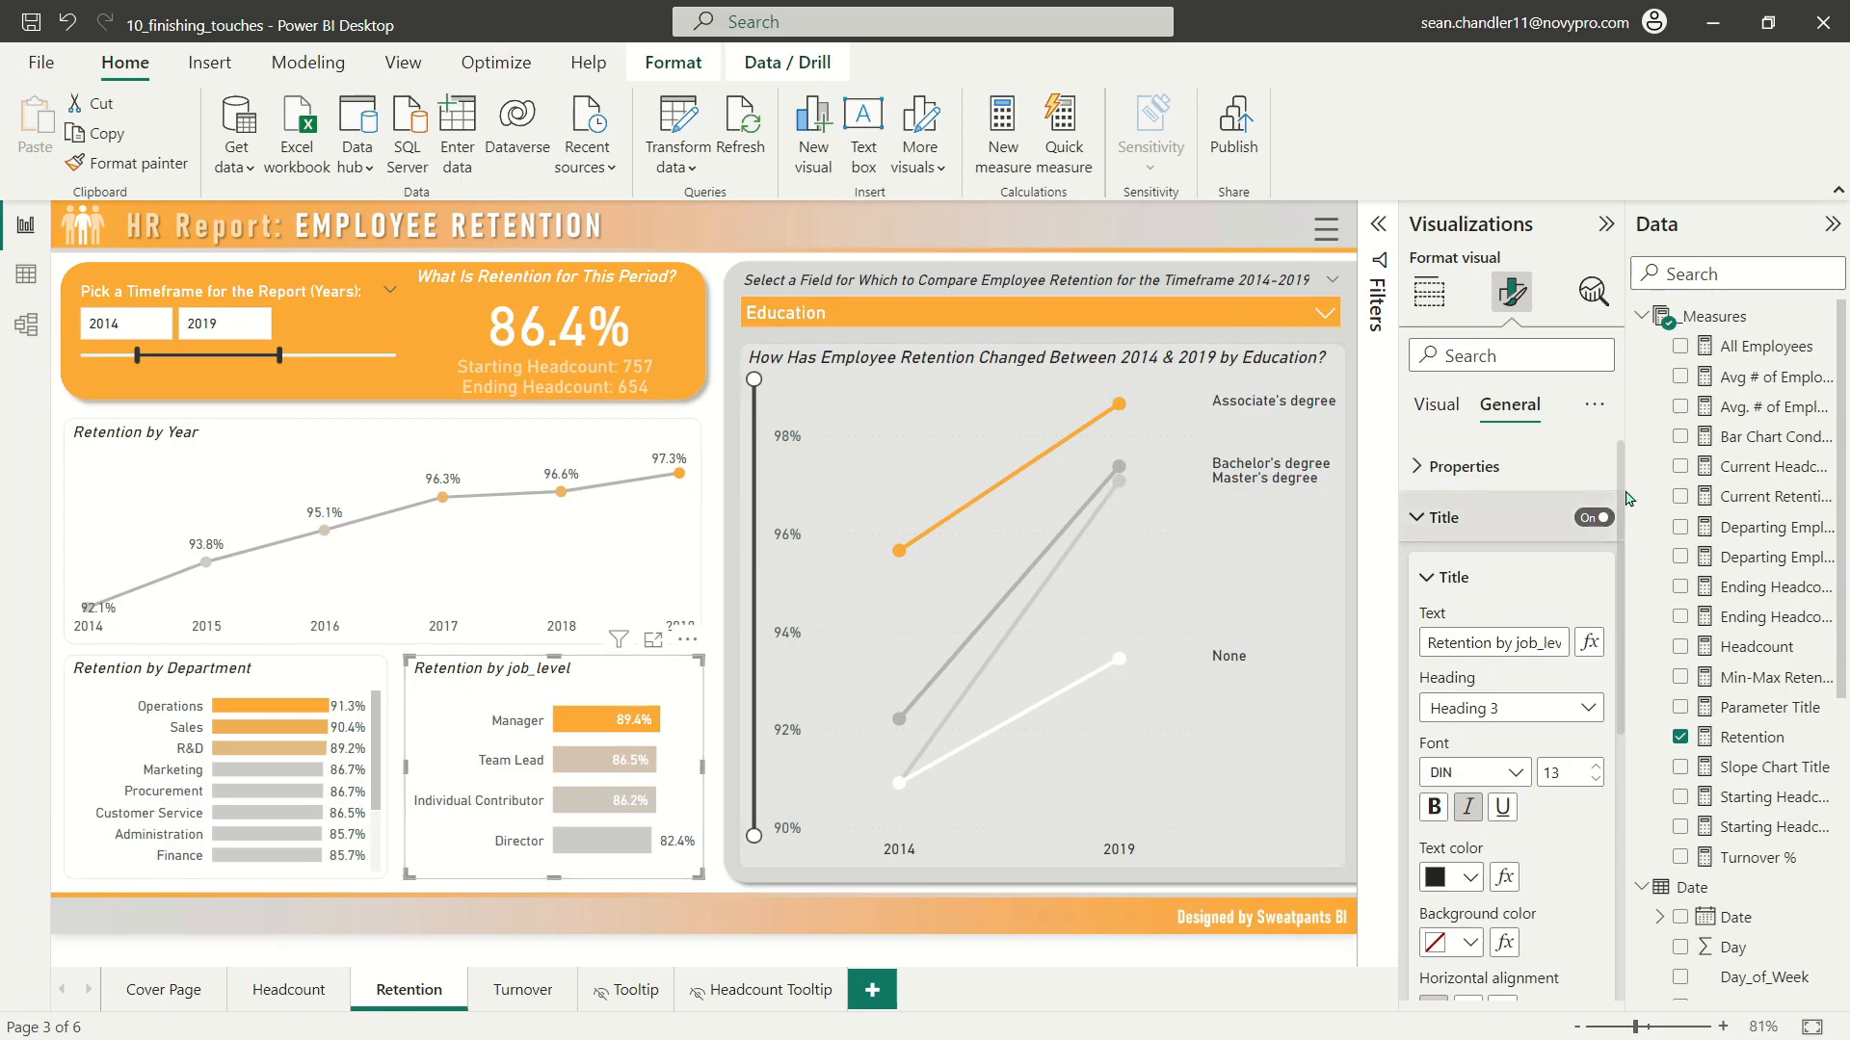
pyautogui.tripleClick(1489, 642)
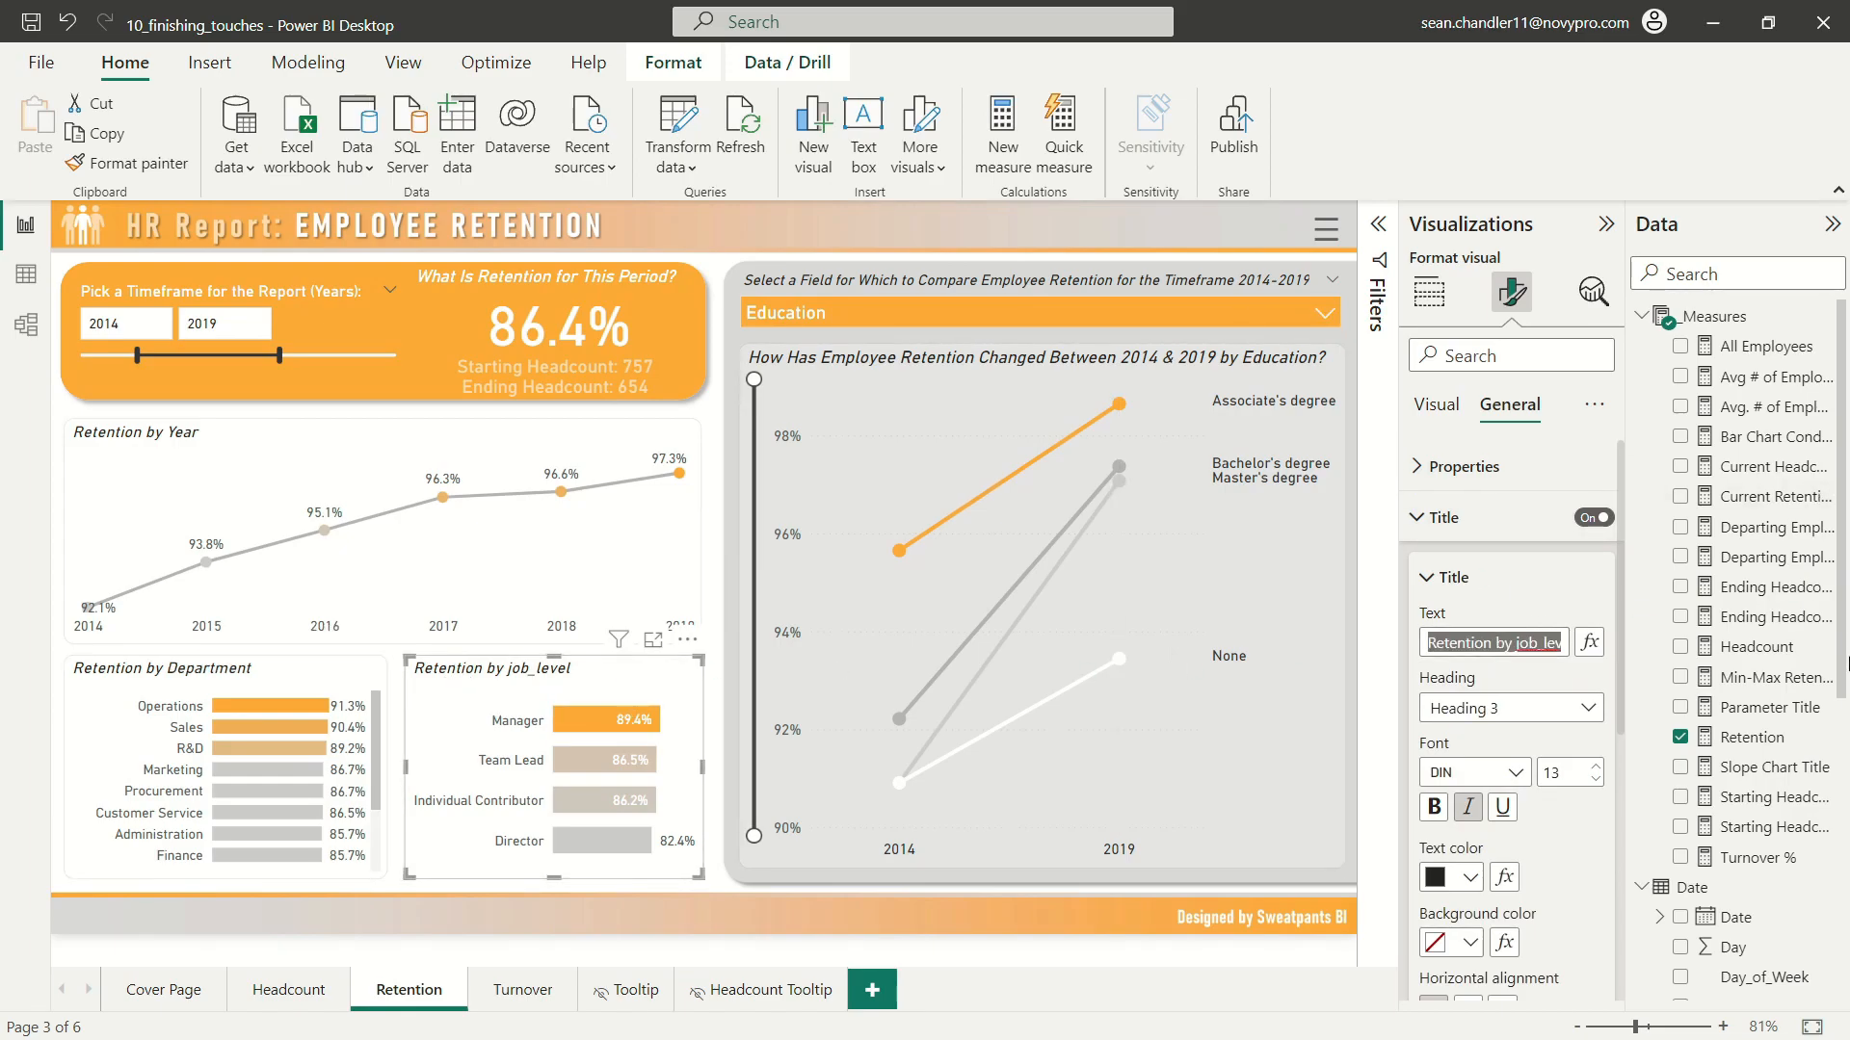
pyautogui.write('... by Job Level')
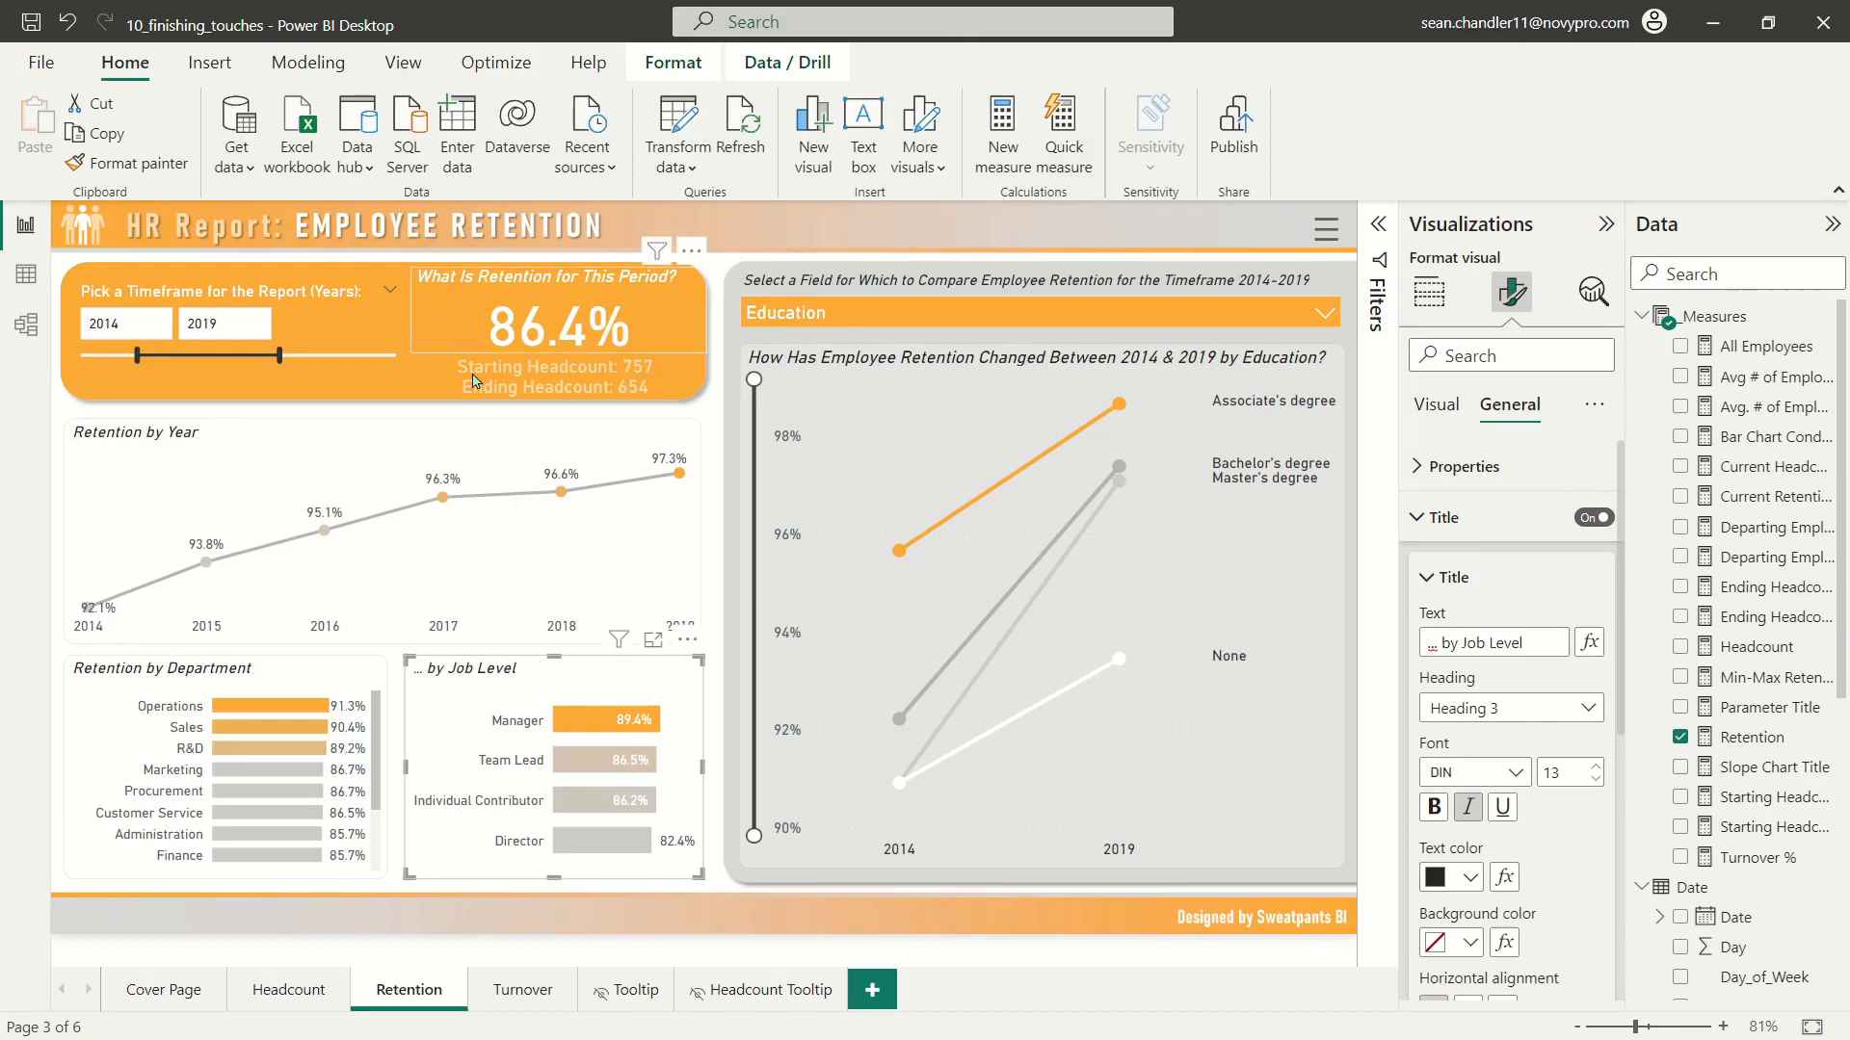
pyautogui.click(706, 517)
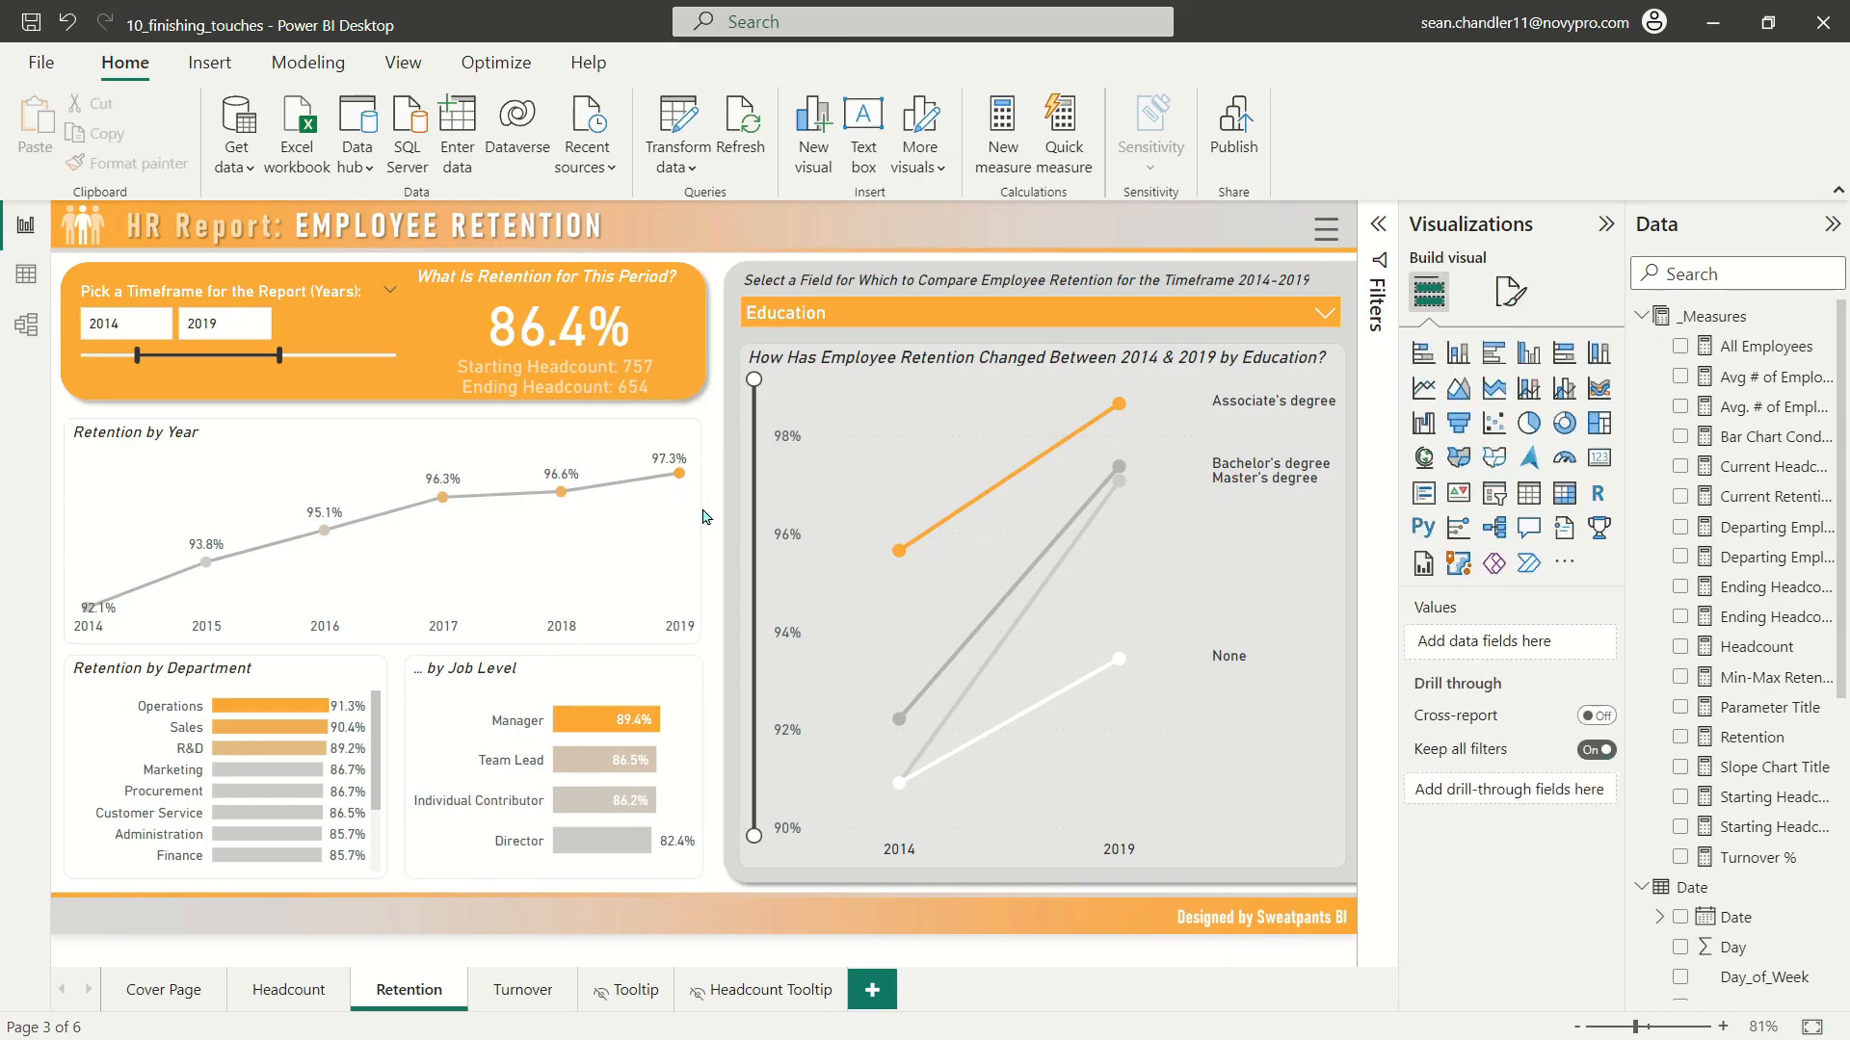
# Step: On the Turnover page, swap the two lower bar charts so the department chart comes before the job level chart
pyautogui.hotkey('ctrl', 'pagedown')
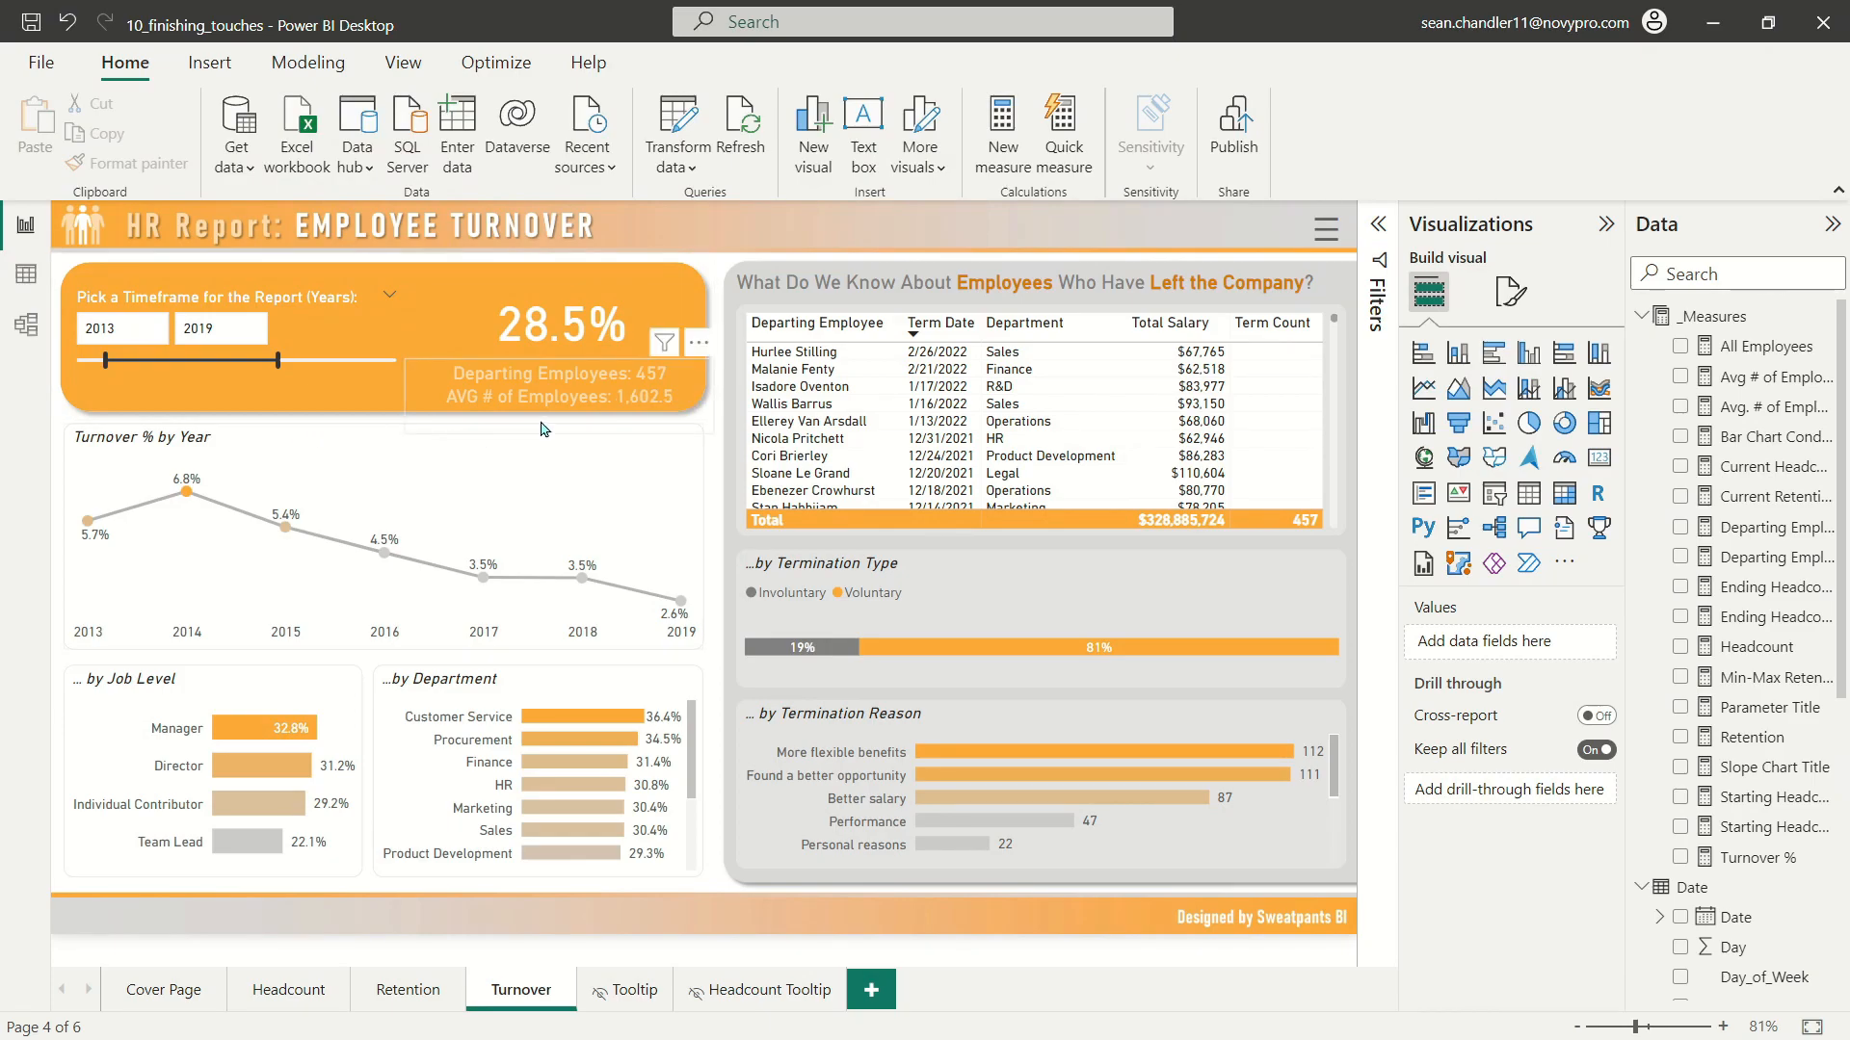
pyautogui.click(159, 691)
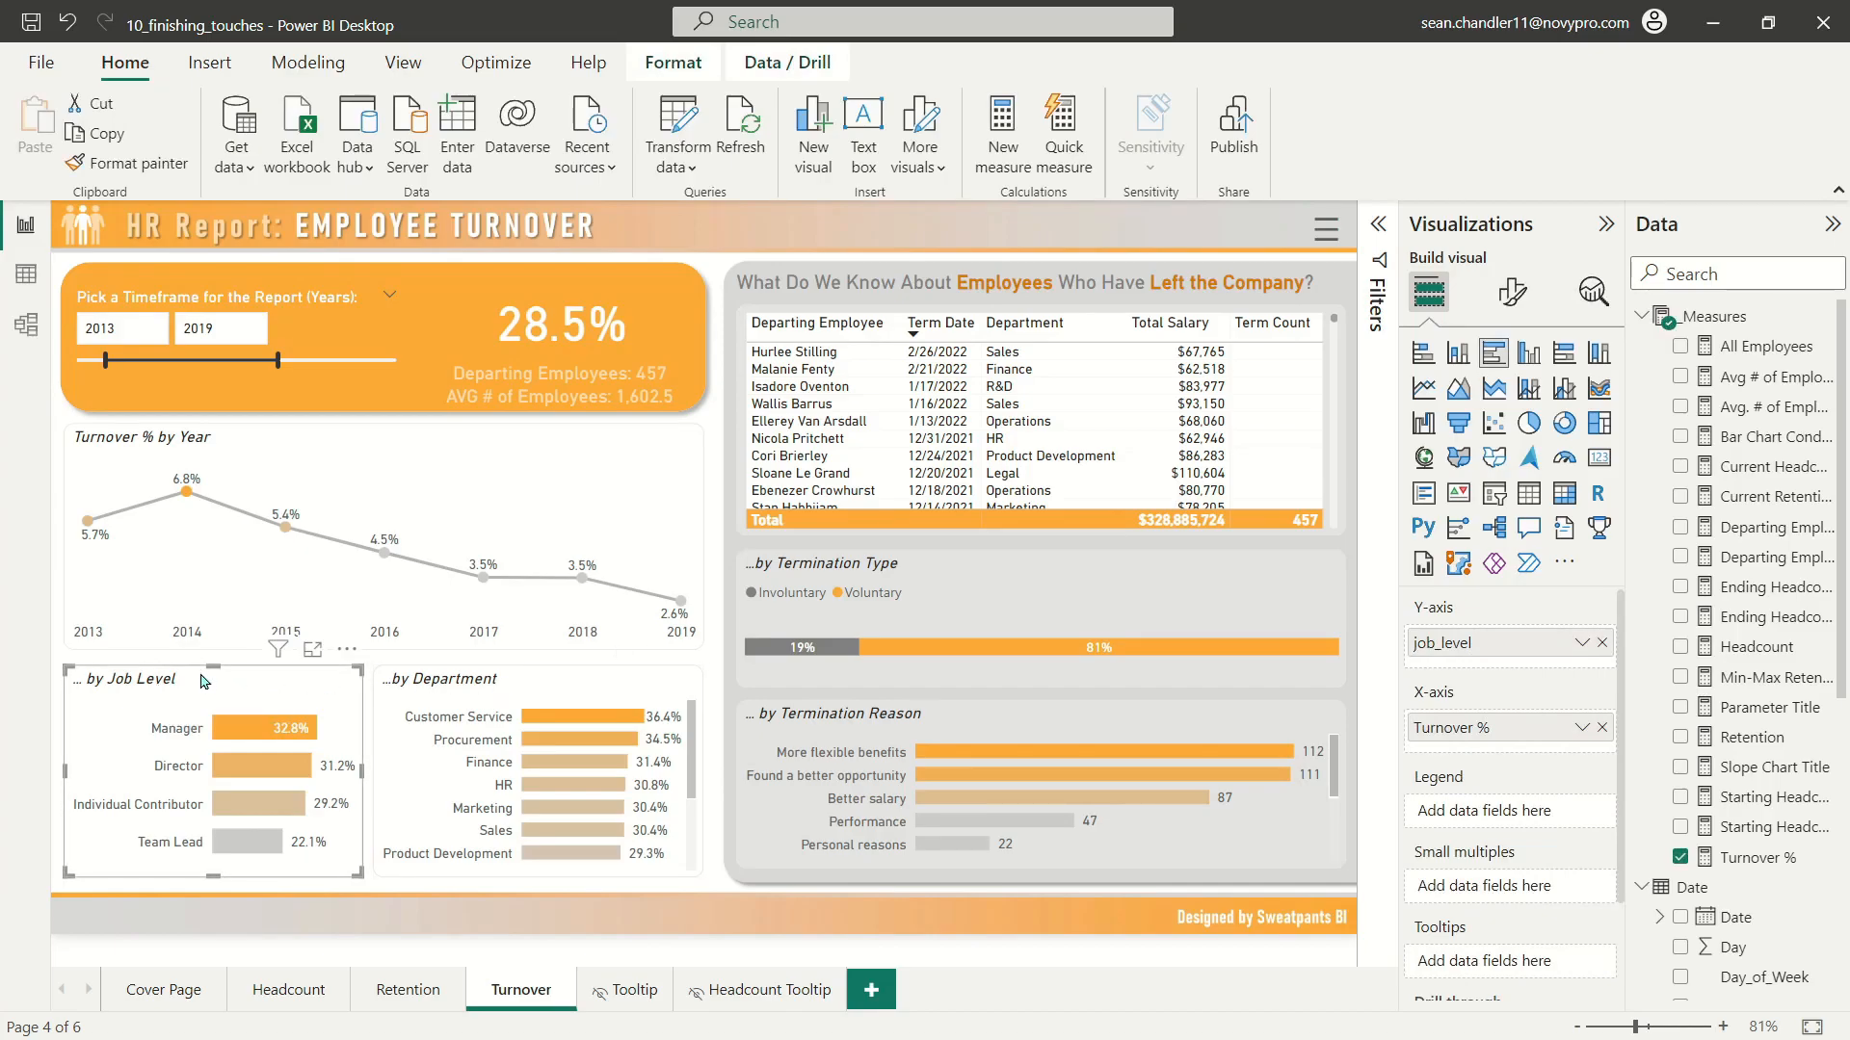
pyautogui.moveTo(188, 671); pyautogui.dragTo(514, 728)
pyautogui.moveTo(422, 675); pyautogui.dragTo(119, 680)
pyautogui.moveTo(461, 752); pyautogui.dragTo(476, 697)
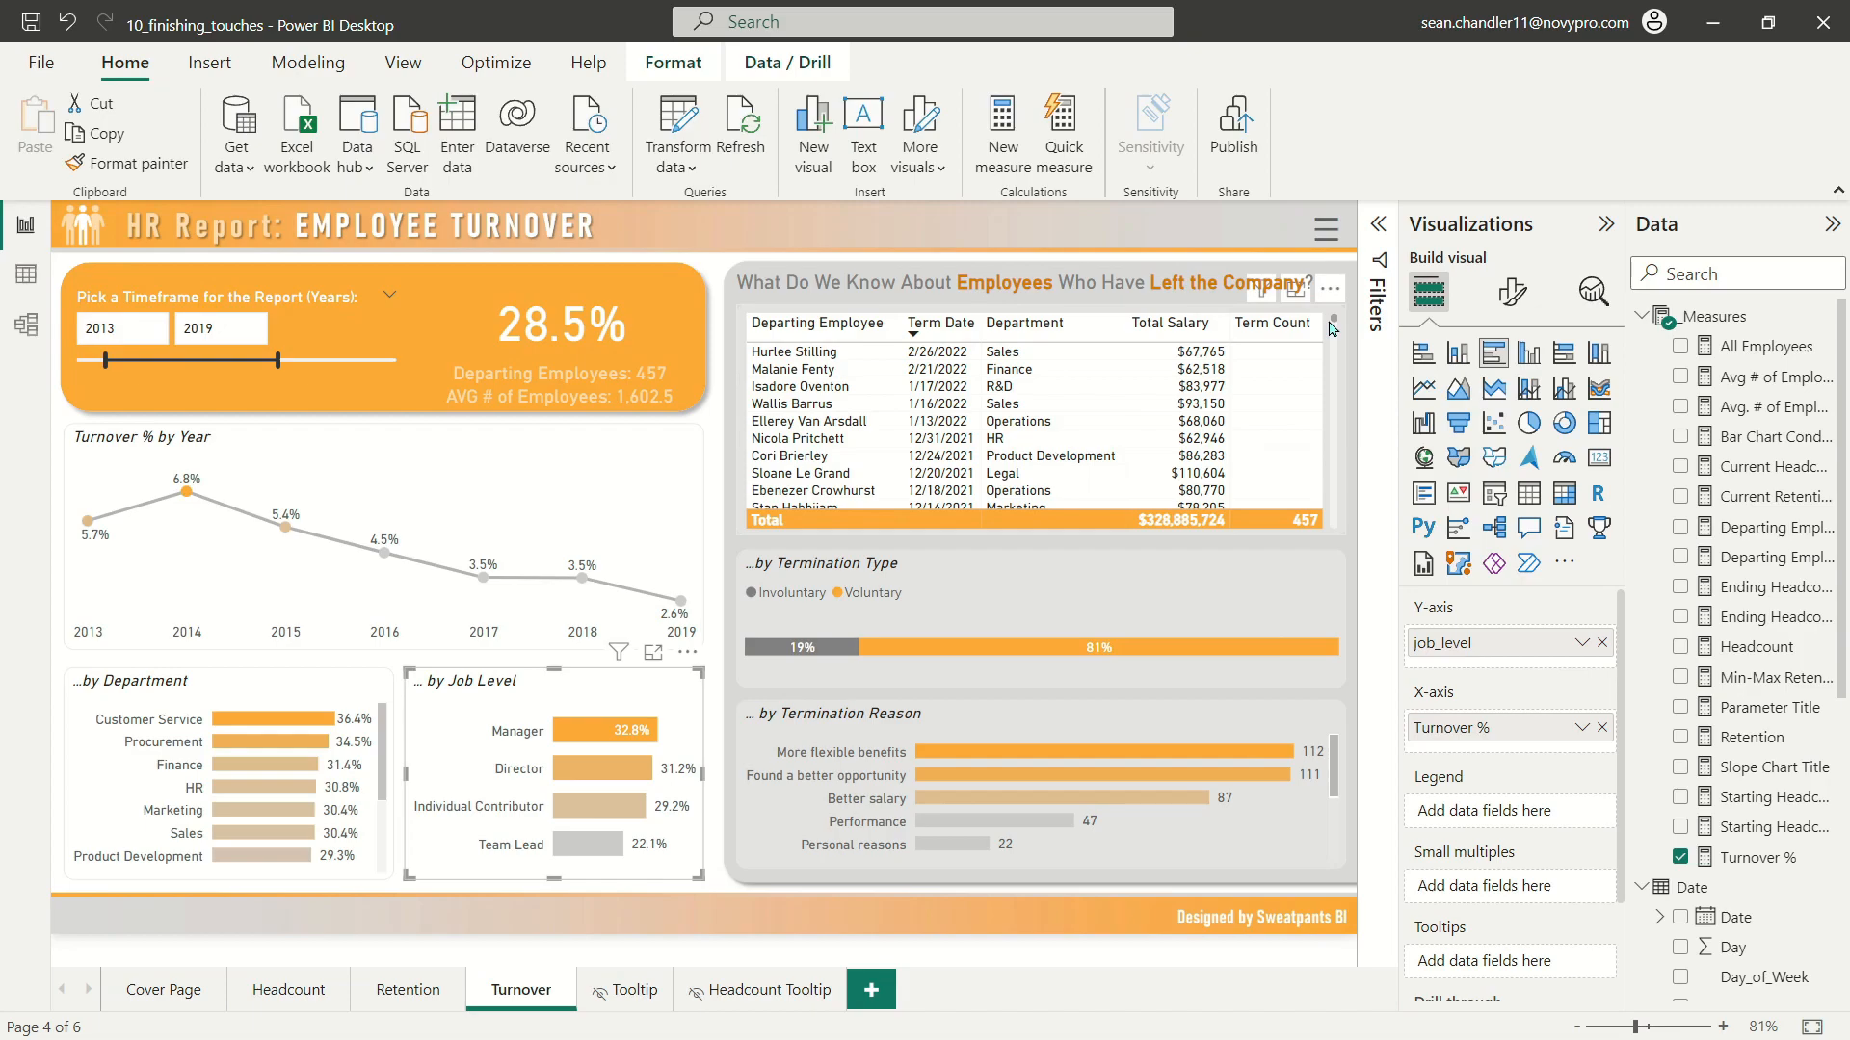
# Step: Filter the departing employees table to show only rows where Term Count is not blank
pyautogui.moveTo(1334, 327)
pyautogui.mouseDown()
pyautogui.moveTo(1334, 416)
pyautogui.moveTo(1337, 322)
pyautogui.mouseUp()
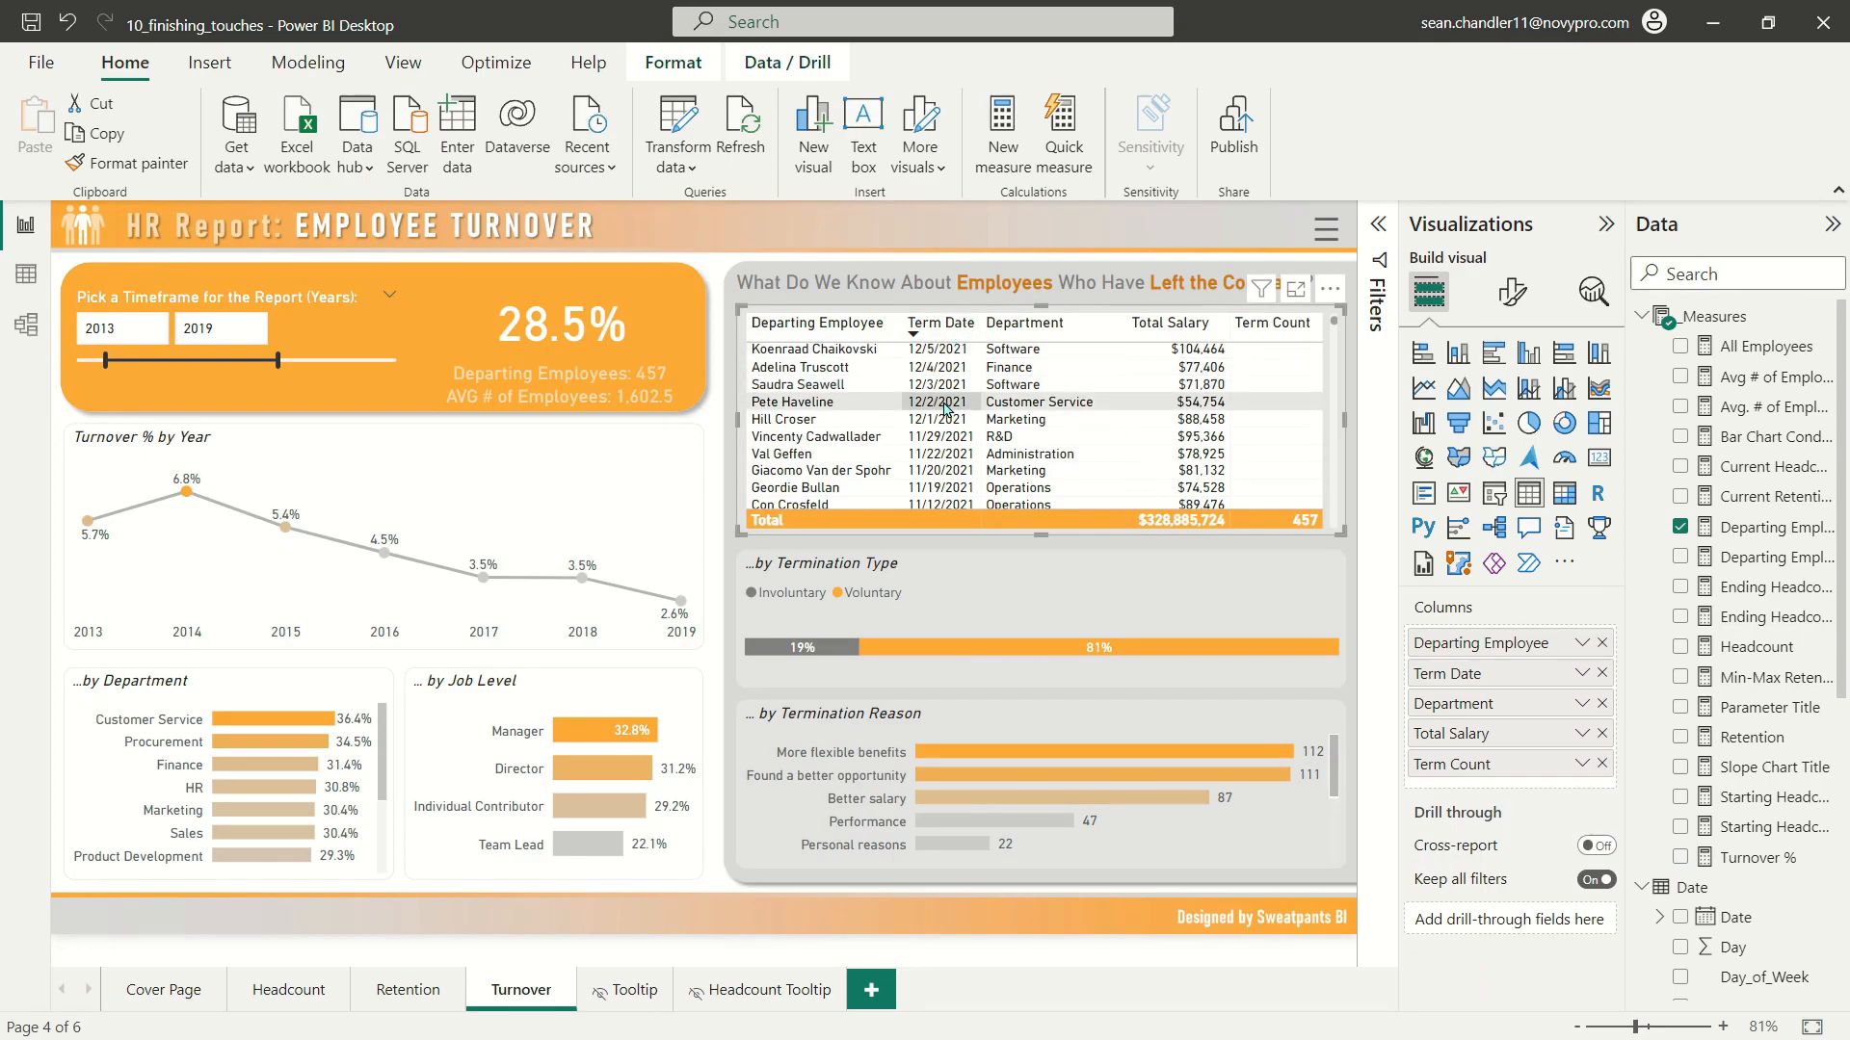
pyautogui.scroll(4, 949, 405)
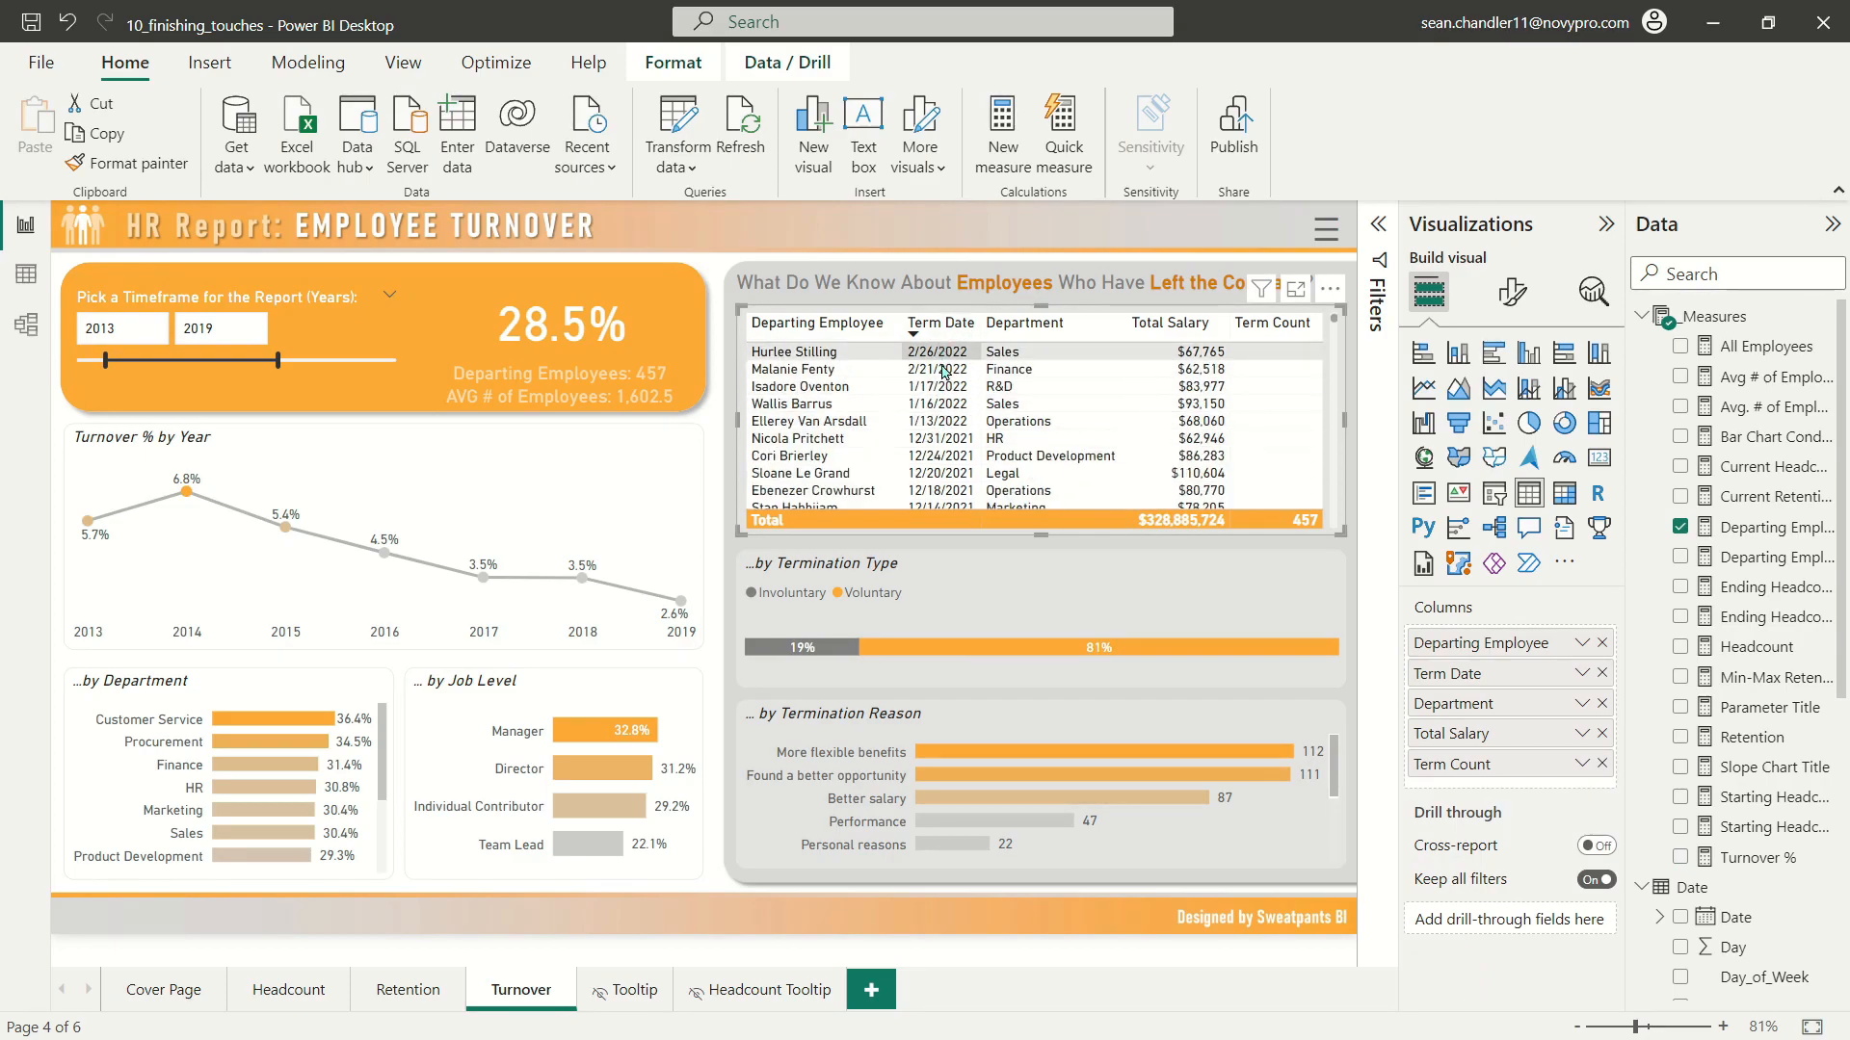
pyautogui.scroll(-8, 1312, 501)
pyautogui.scroll(-6, 1312, 501)
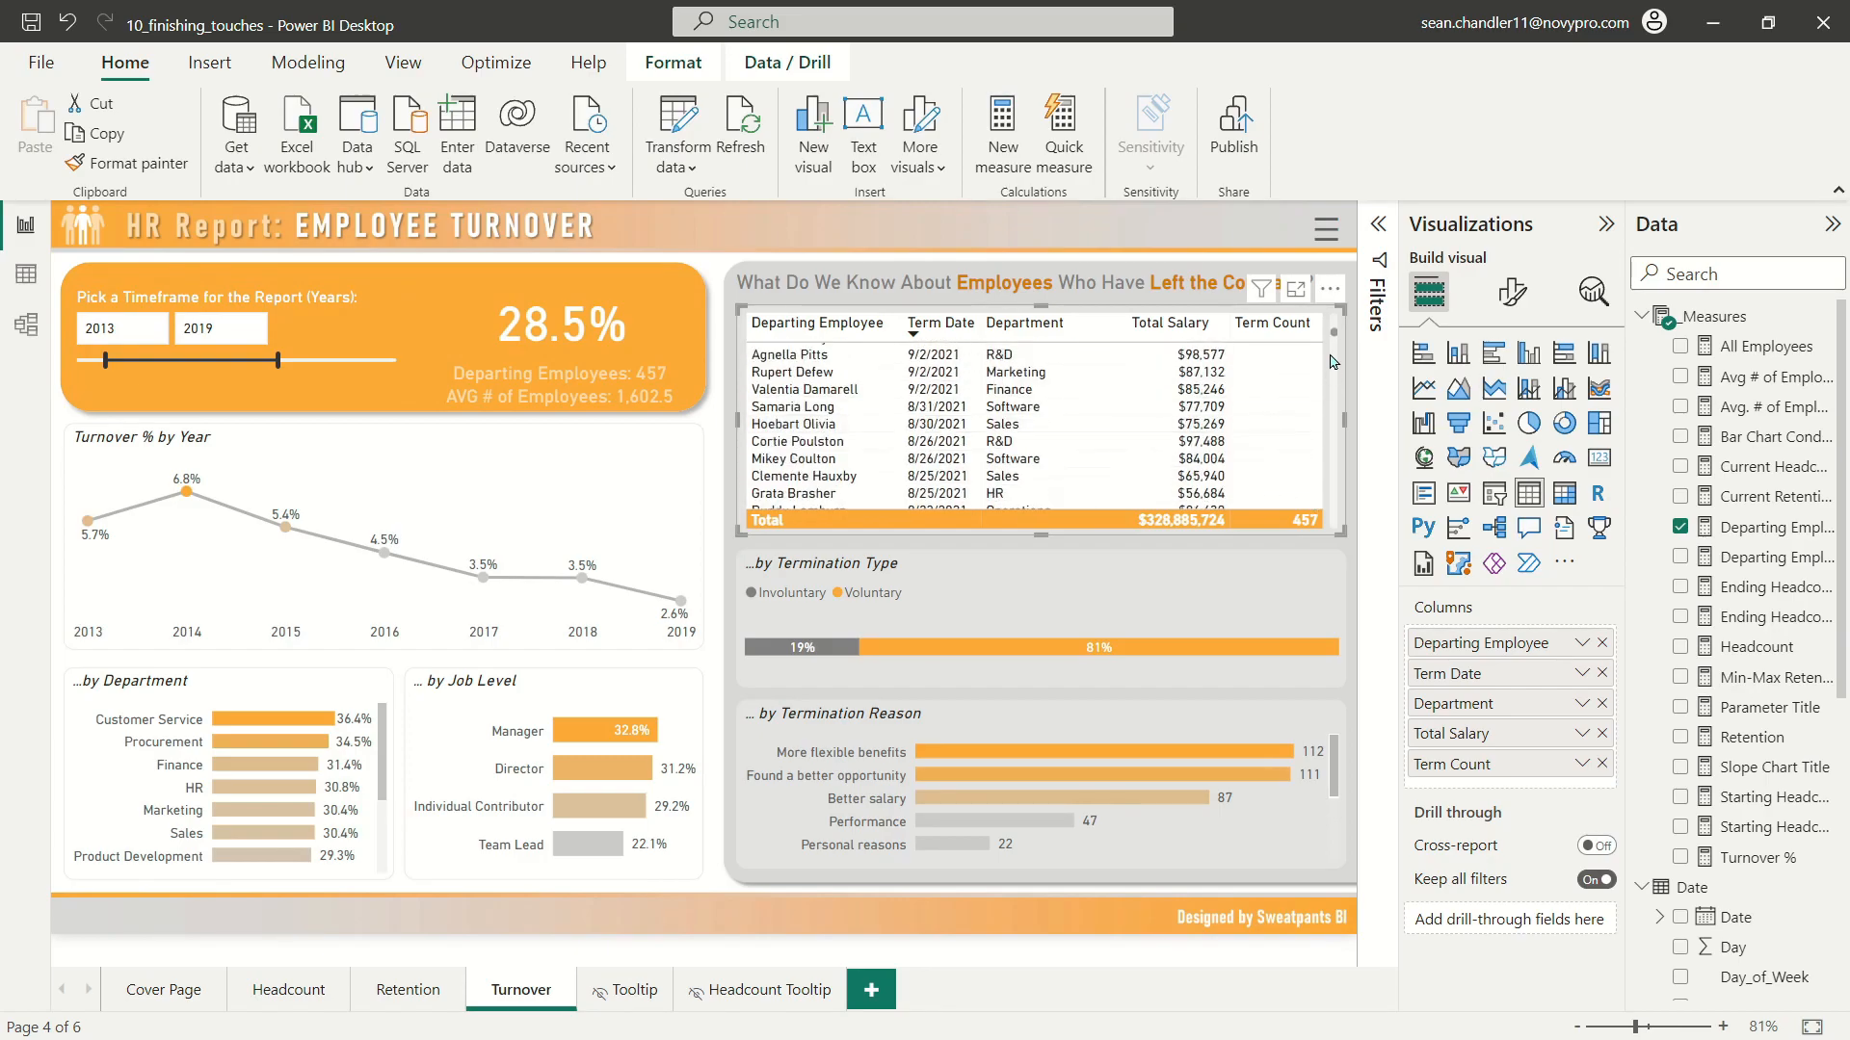
pyautogui.click(1384, 258)
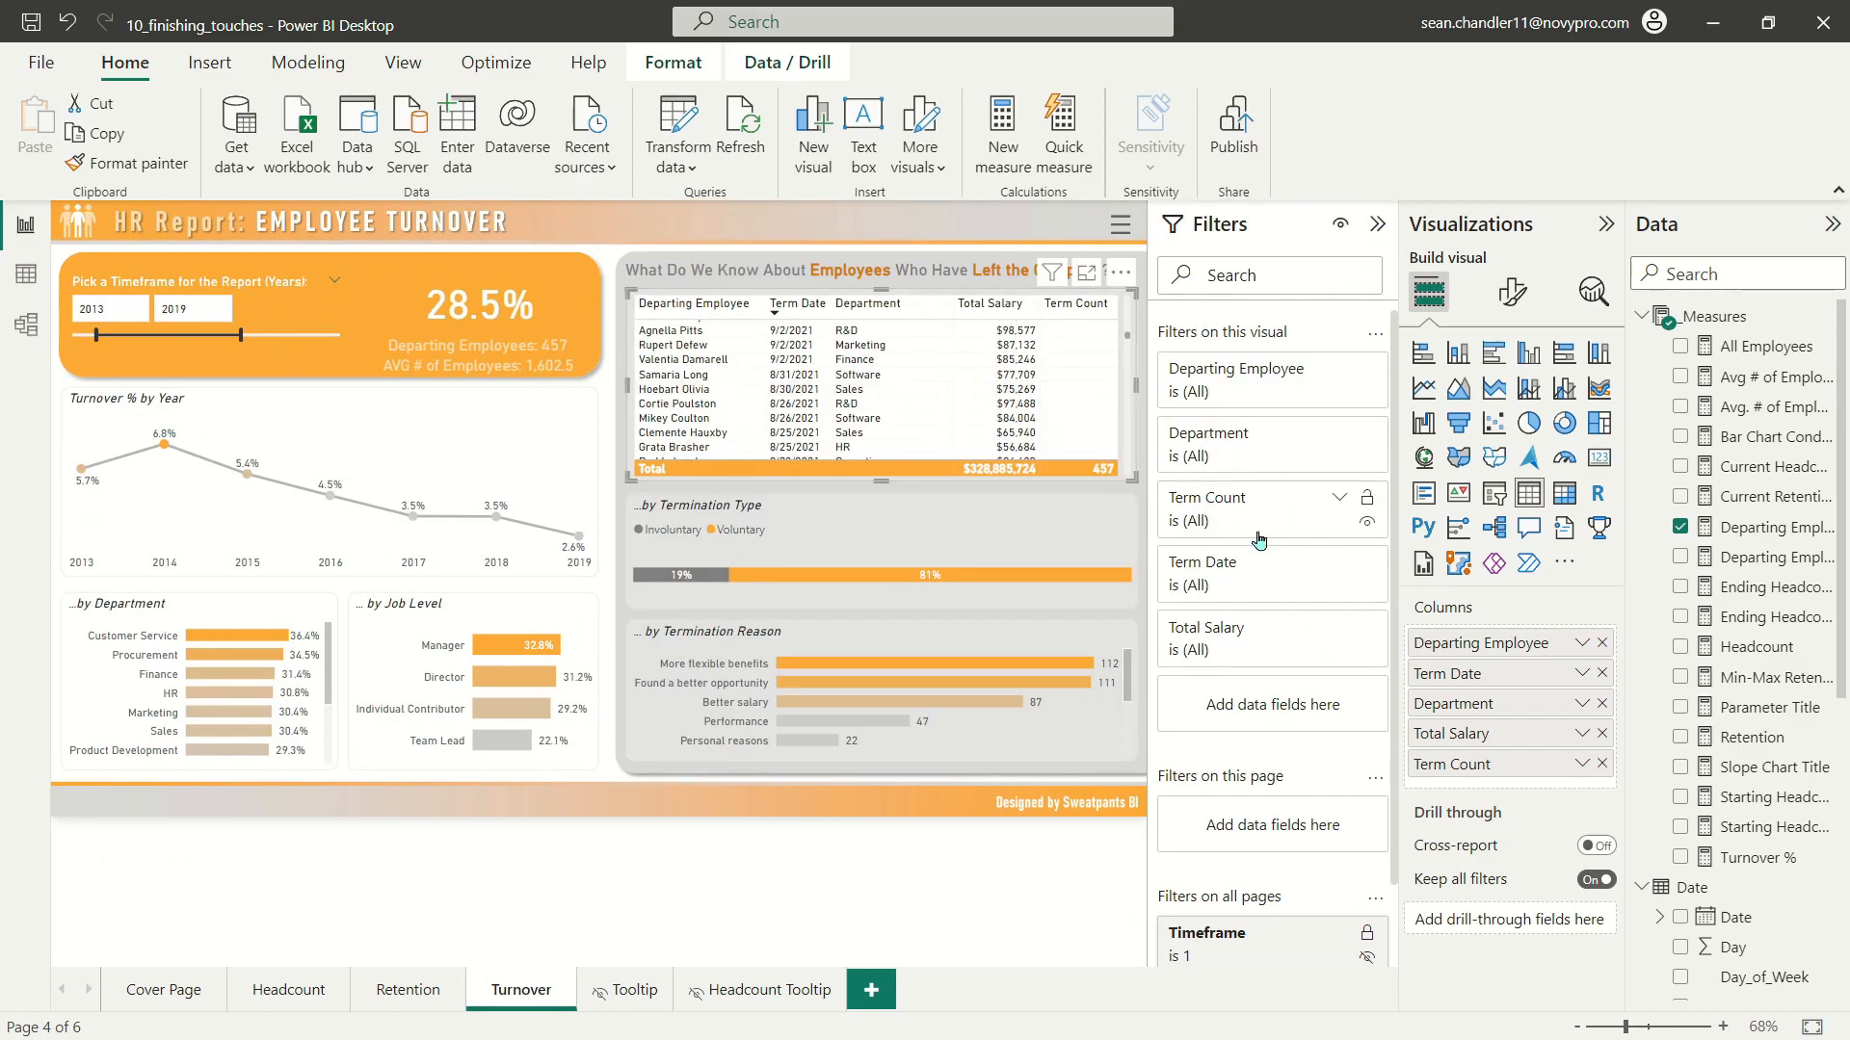
pyautogui.click(1337, 501)
pyautogui.click(1337, 501)
pyautogui.click(1252, 590)
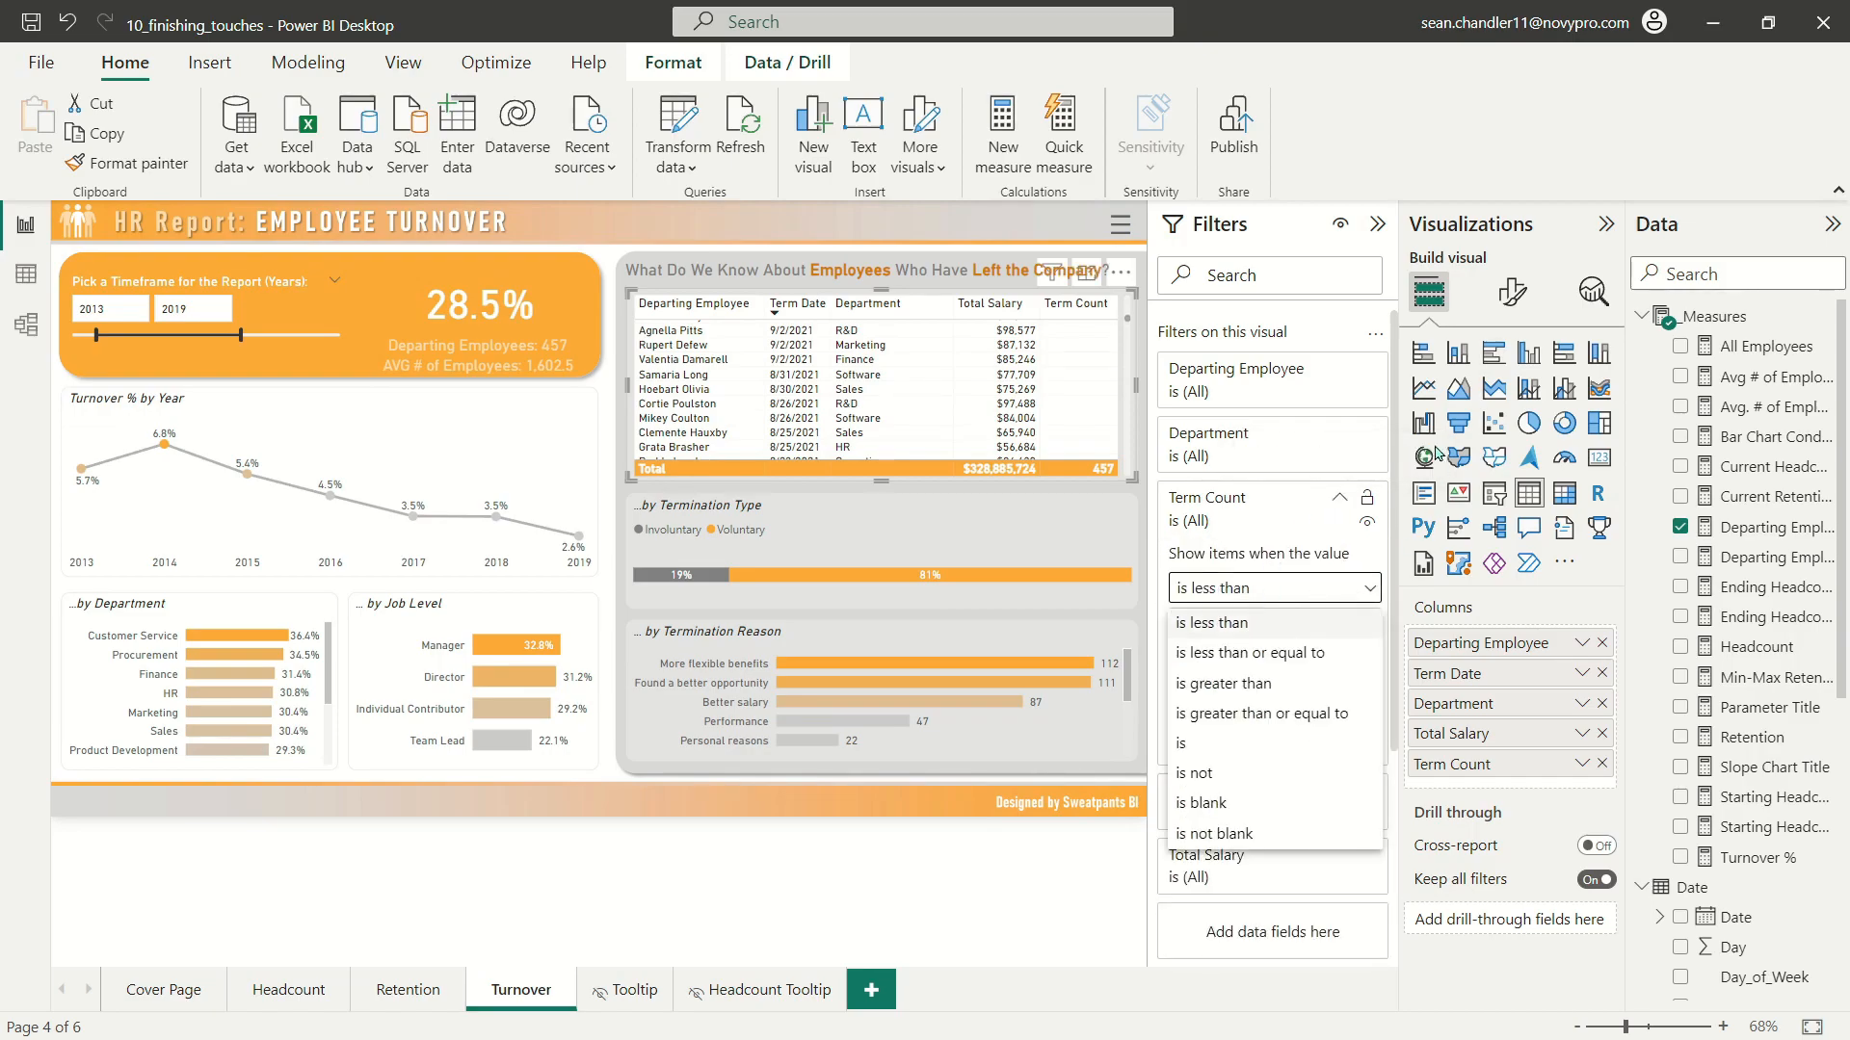
pyautogui.click(1272, 835)
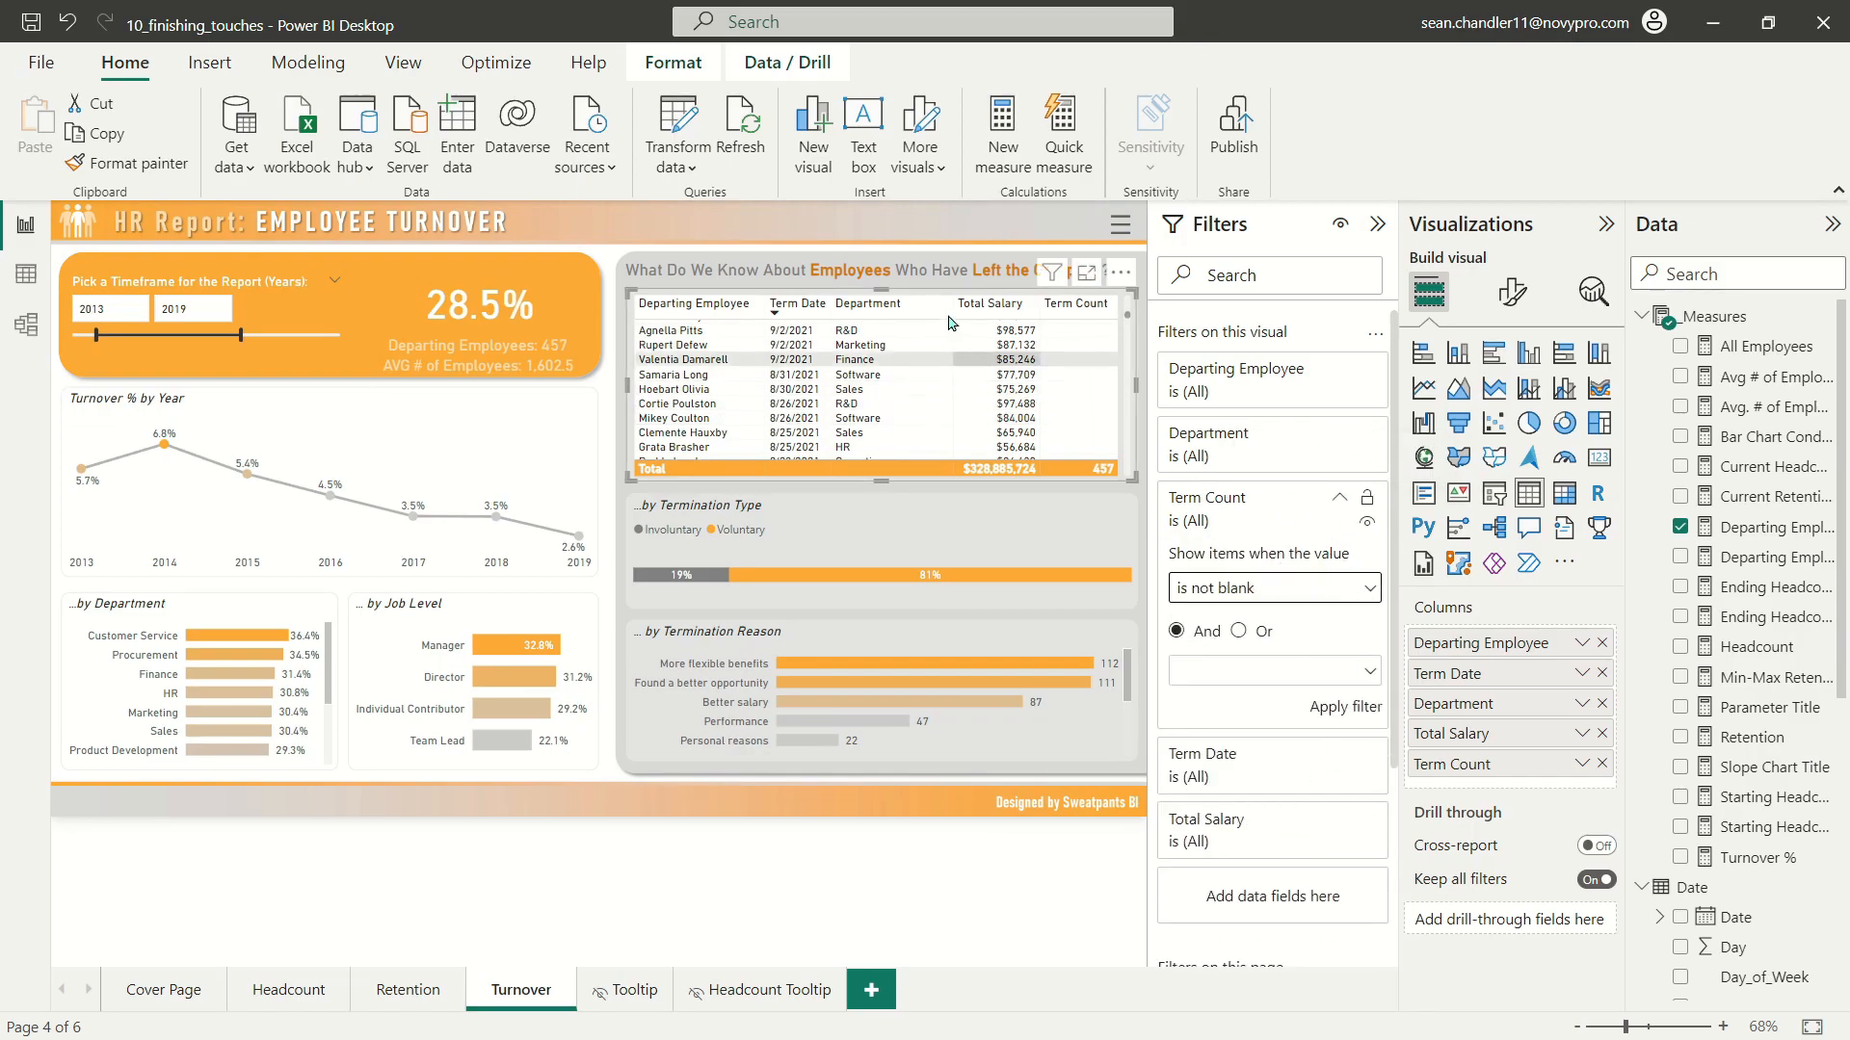
pyautogui.click(1358, 709)
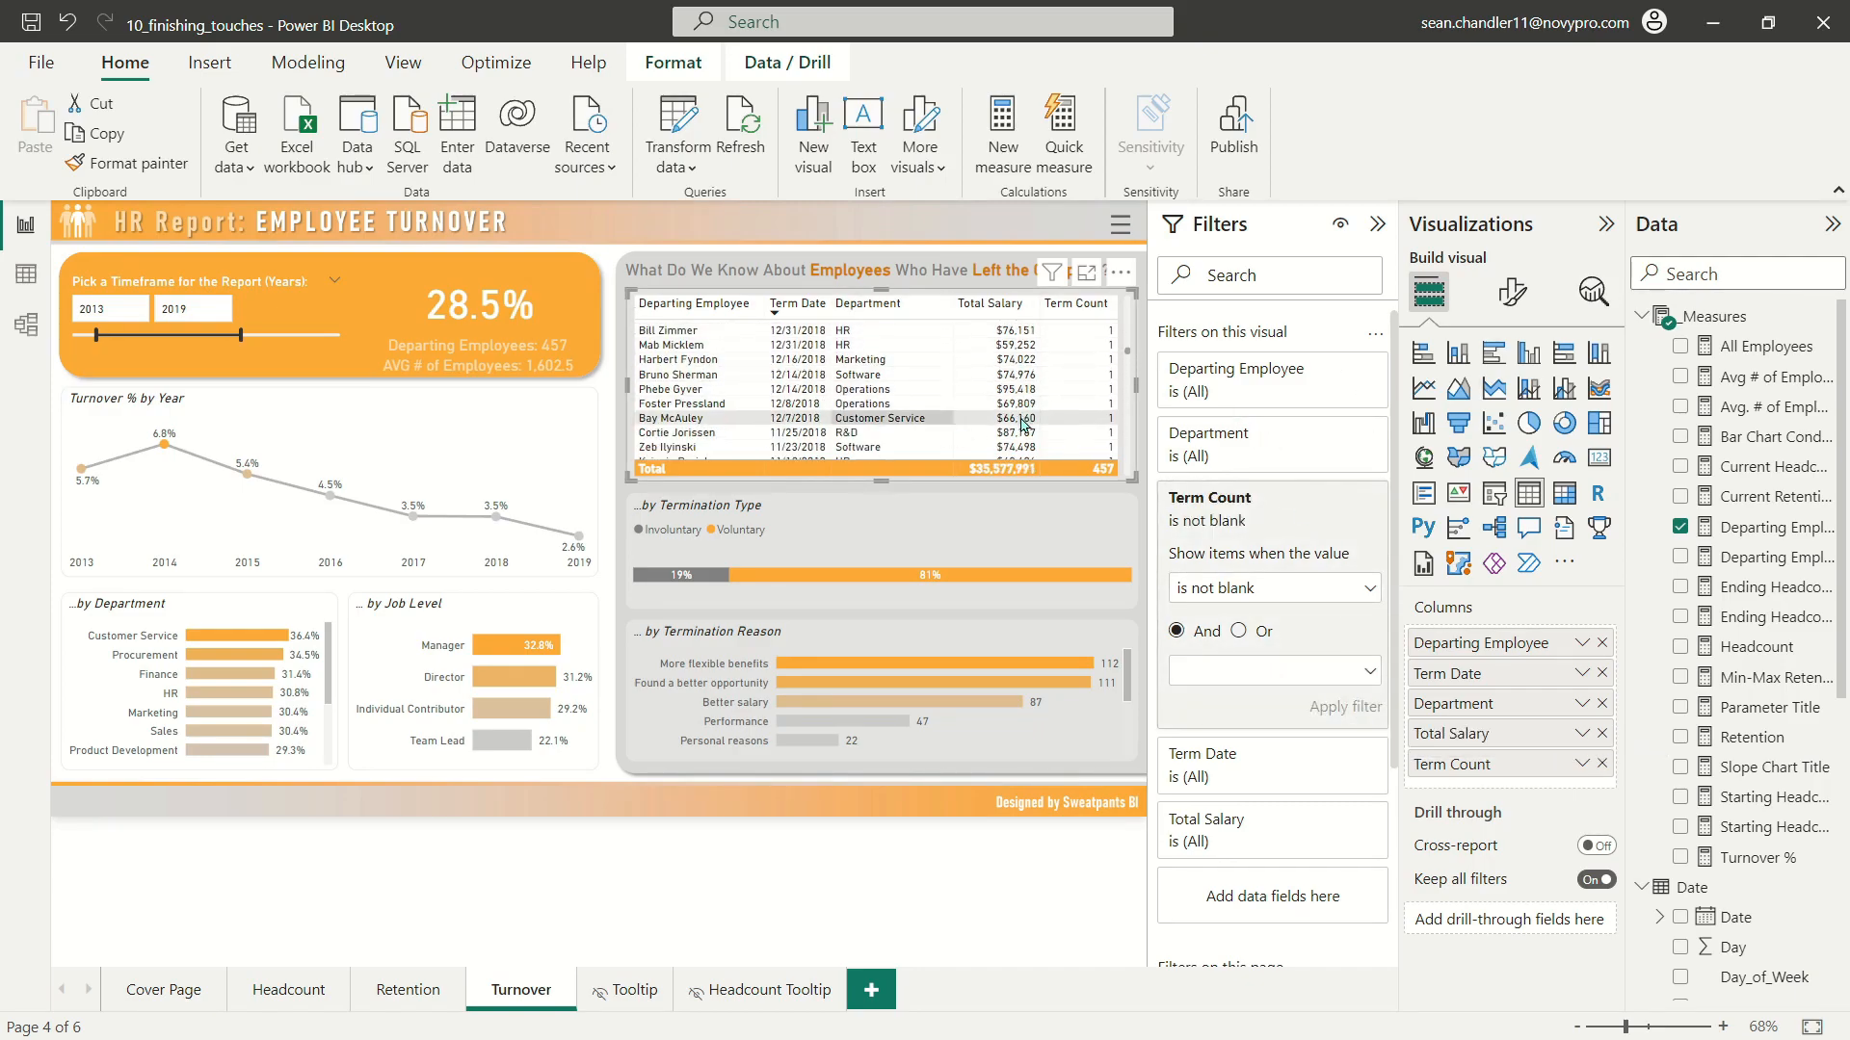
# Step: Hide the table's Term Count filter from report viewers and check the filtered rows against the 2013–2019 timeframe
pyautogui.click(1367, 526)
pyautogui.click(1339, 501)
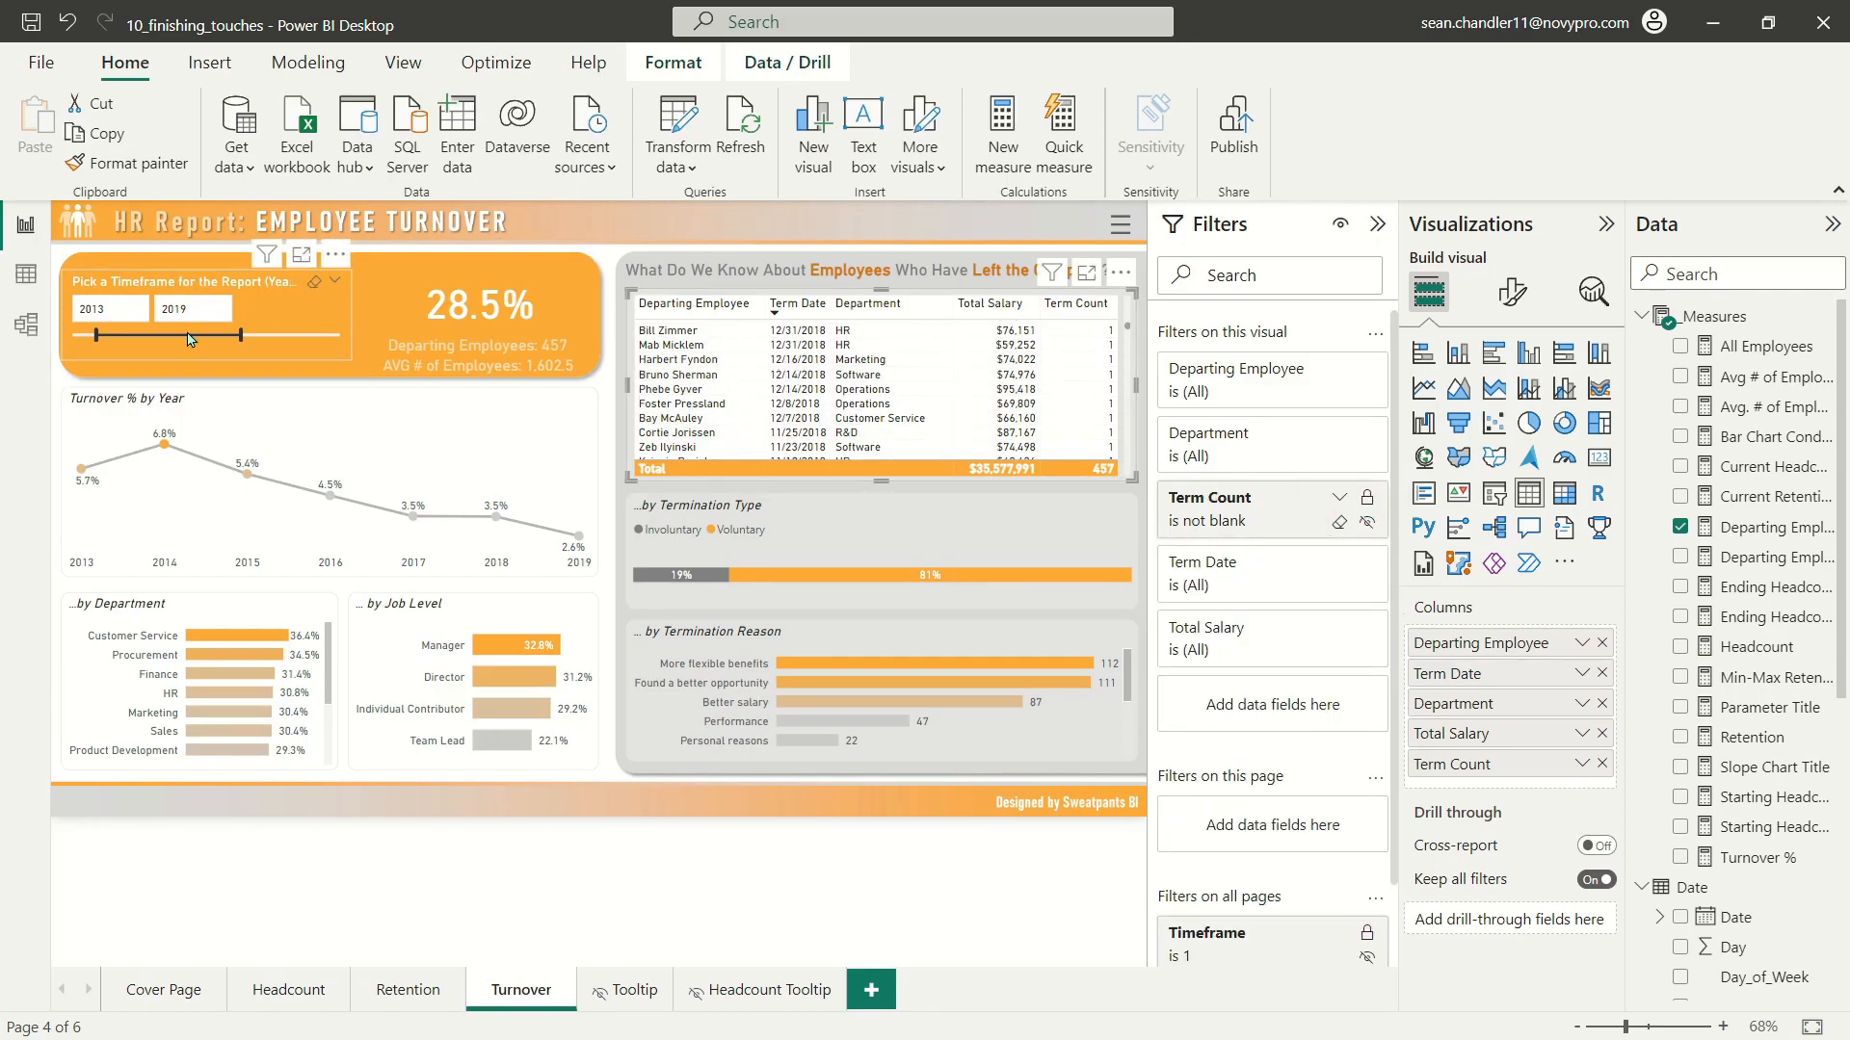
pyautogui.scroll(10, 847, 404)
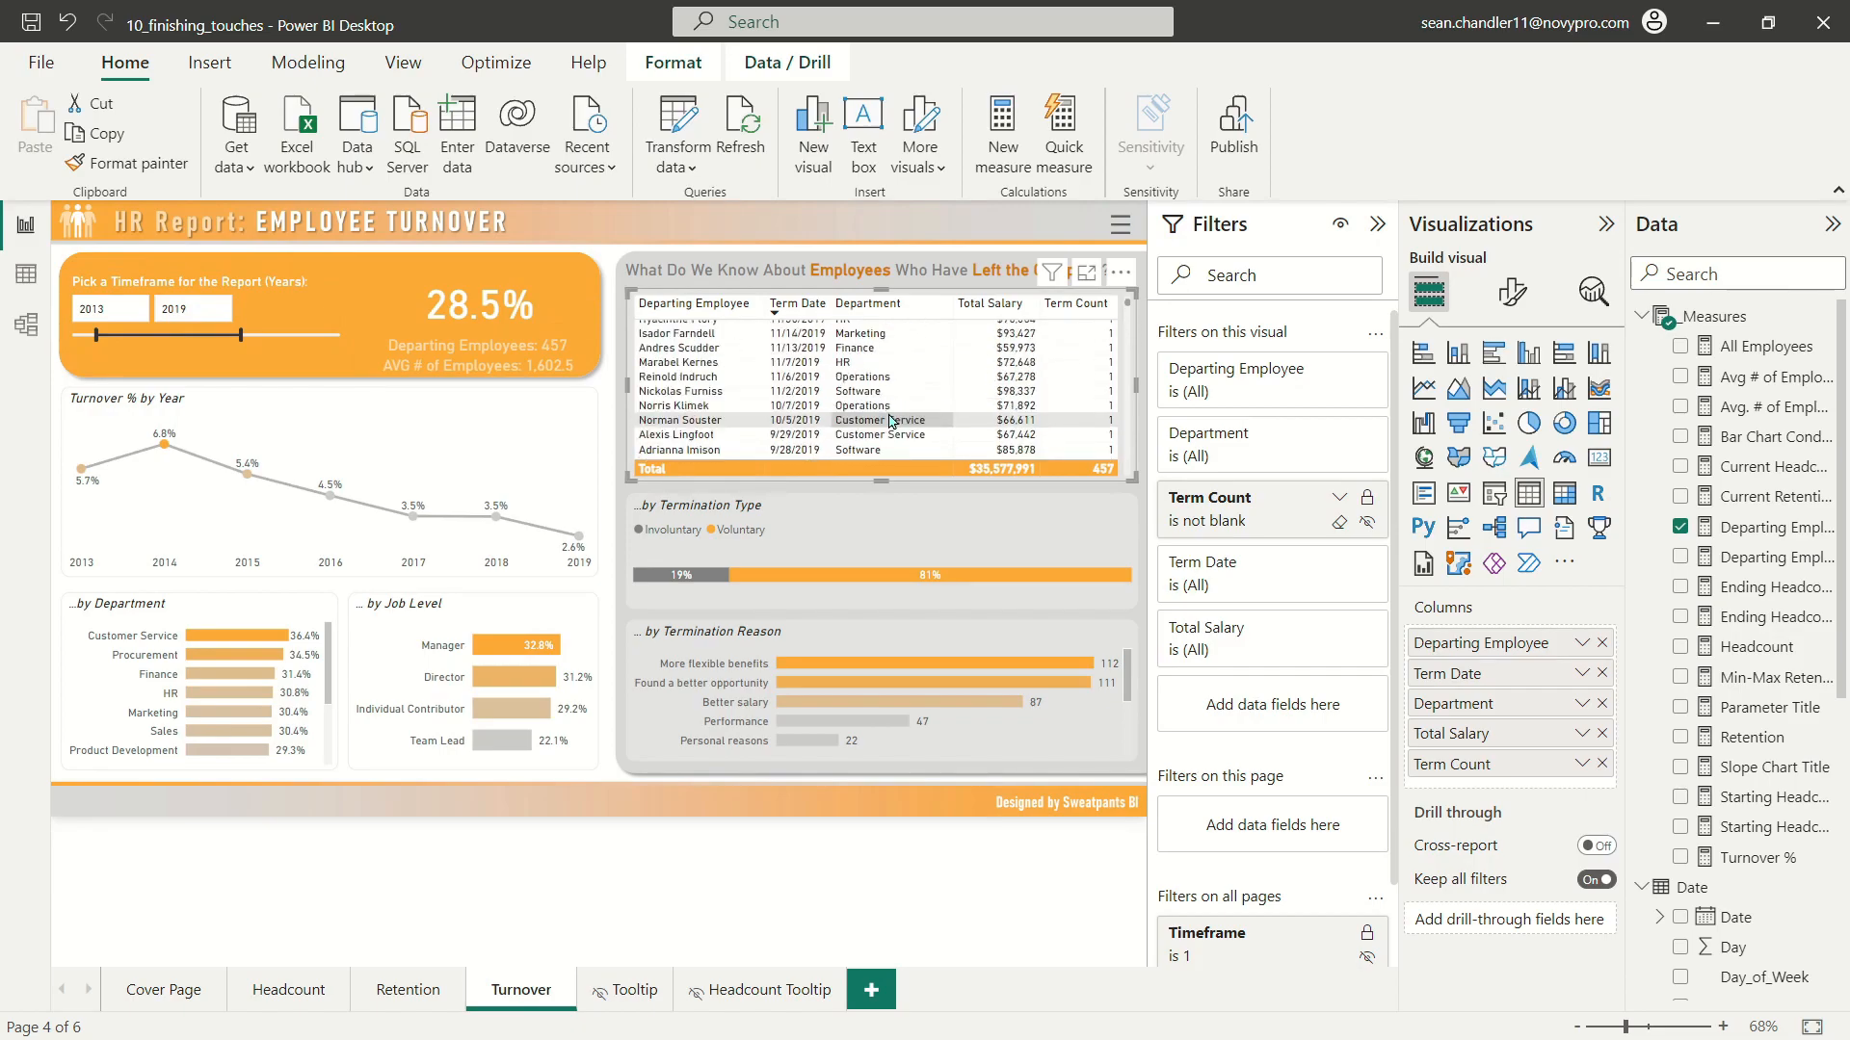
pyautogui.scroll(3, 1050, 395)
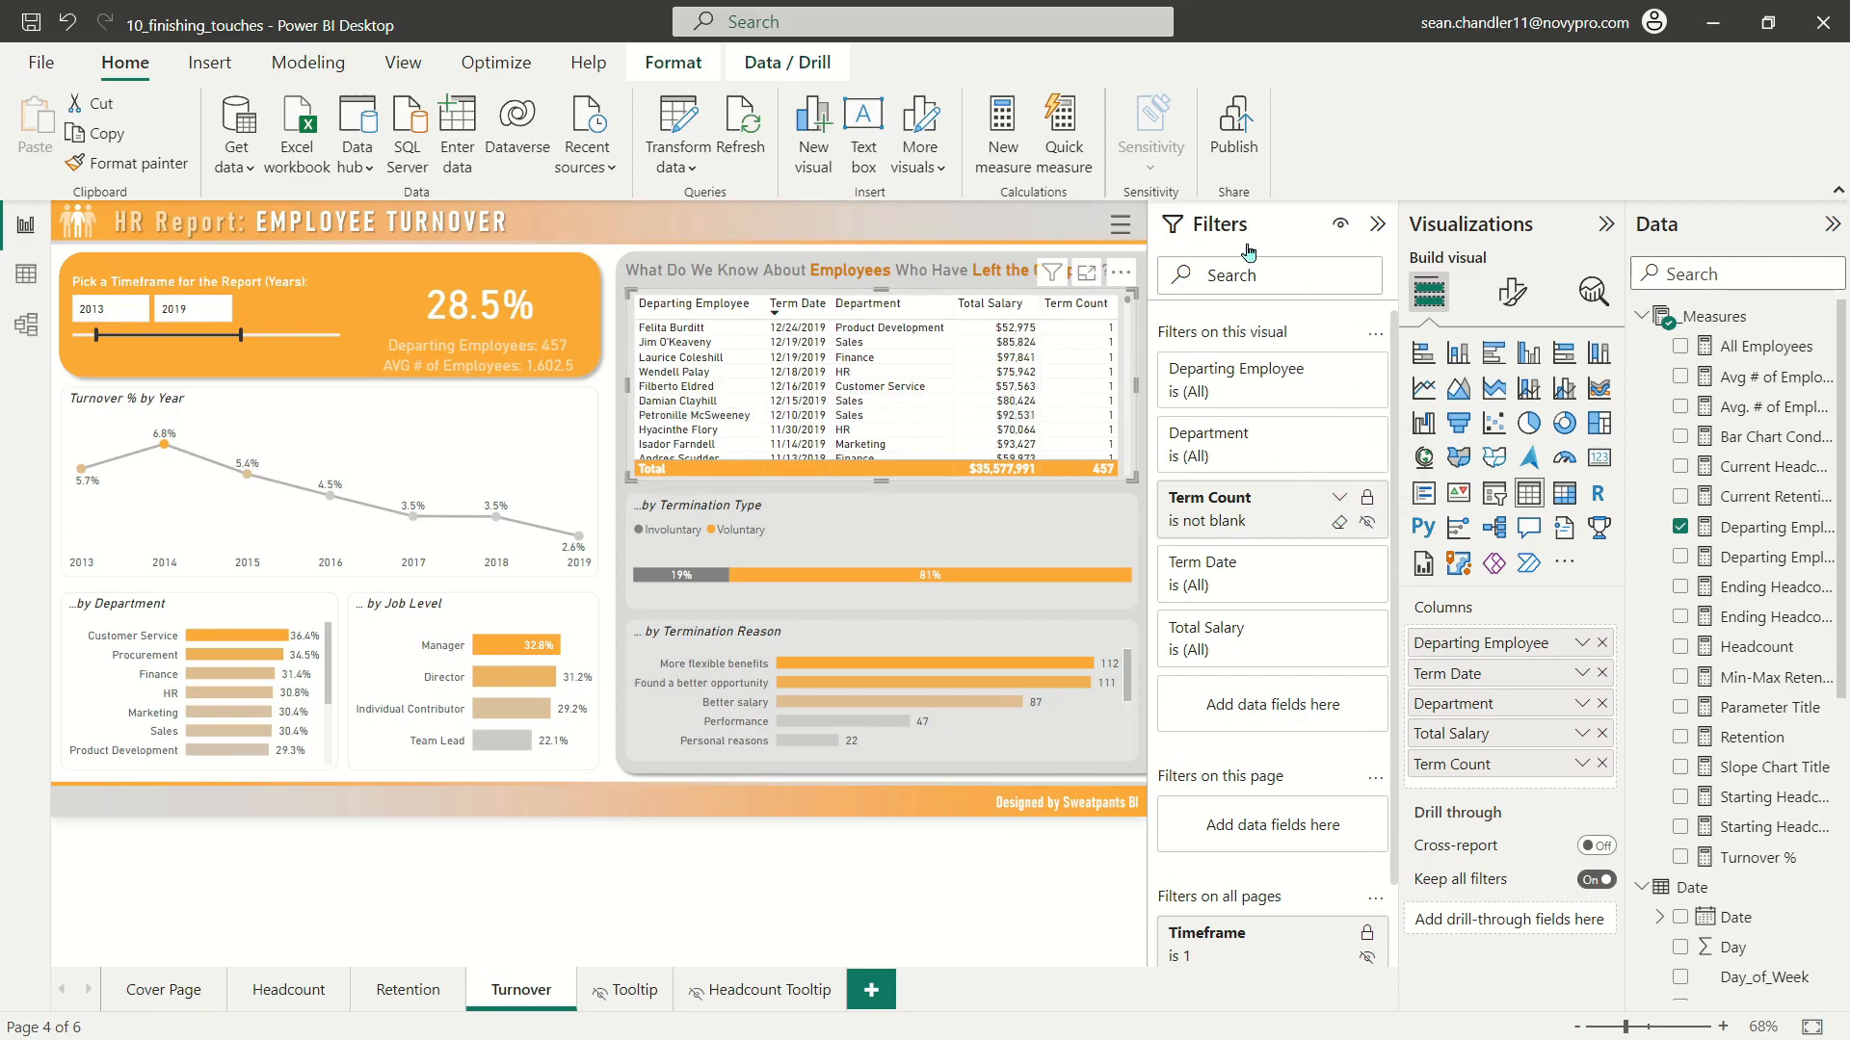
# Step: Collapse the Filters pane and look through the filtered rows of the departing employees table
pyautogui.click(1377, 223)
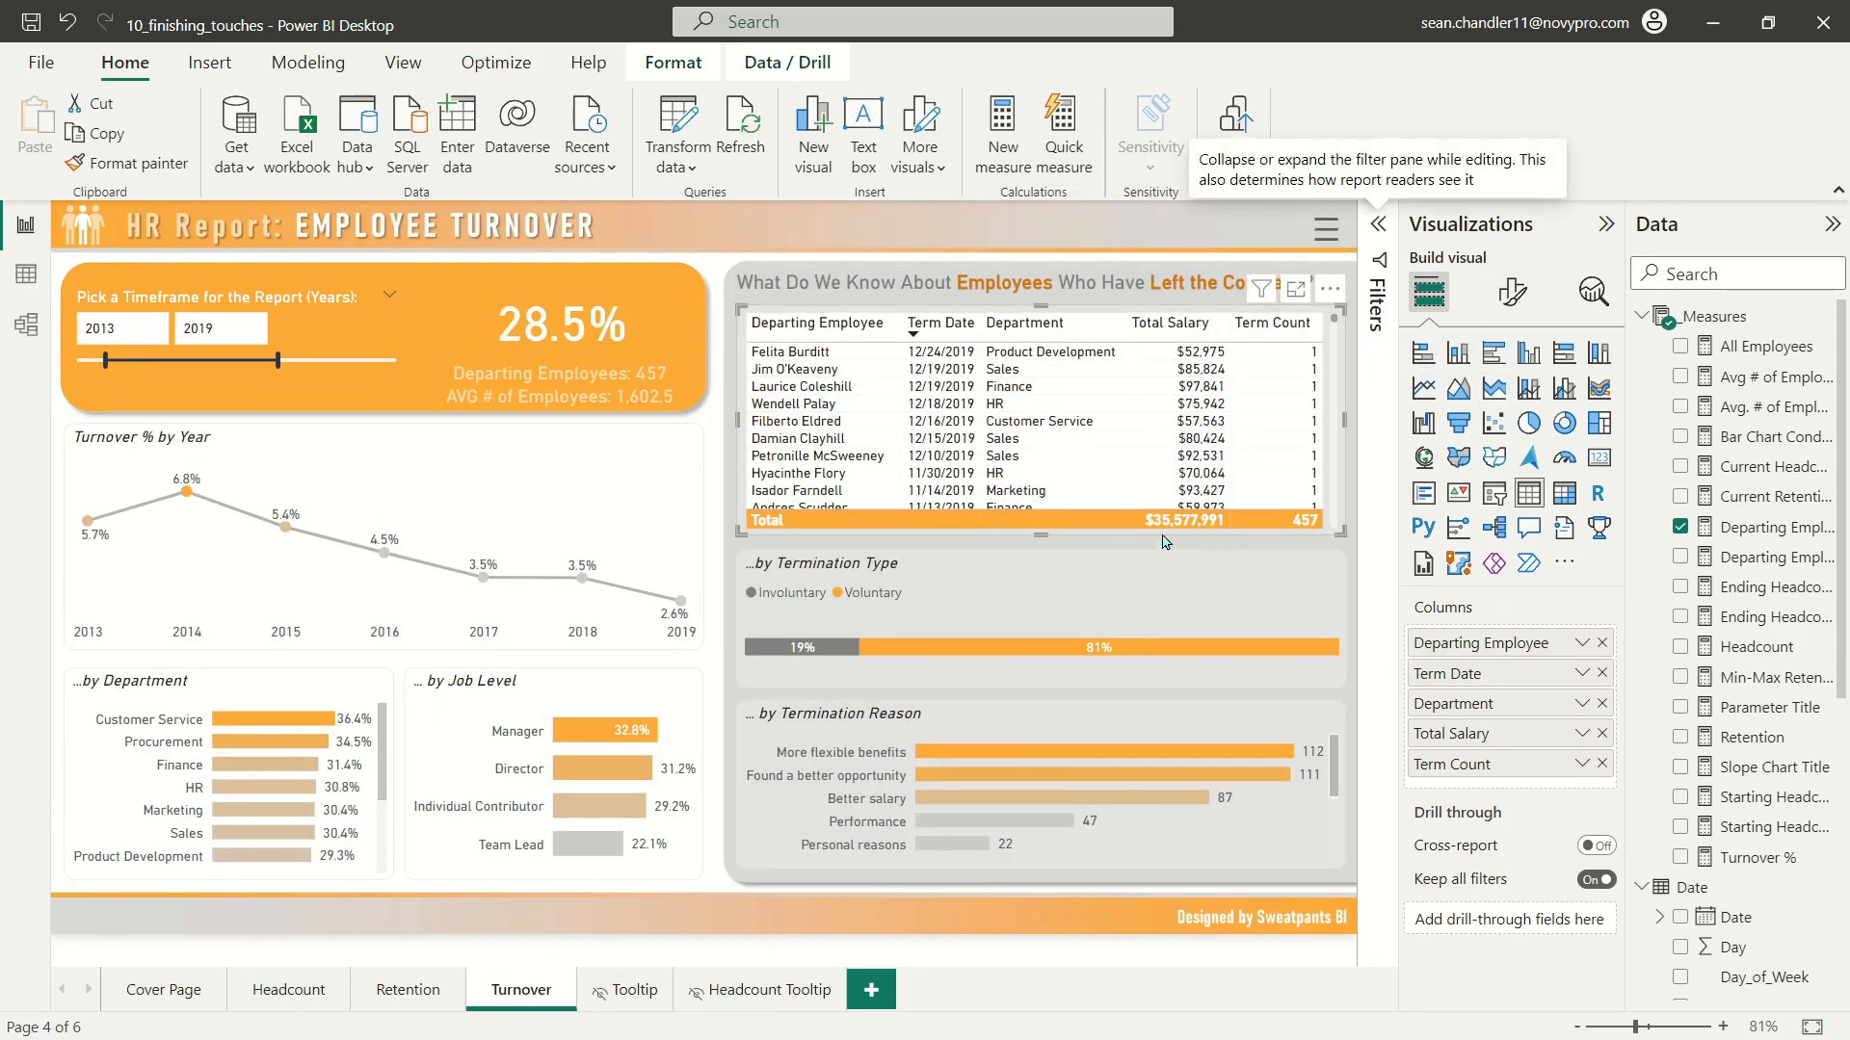
pyautogui.scroll(-5, 1177, 439)
pyautogui.scroll(5, 1186, 350)
# Step: Give the Total Salary column of the departing employees table an orange background through its column-specific formatting
pyautogui.click(1514, 295)
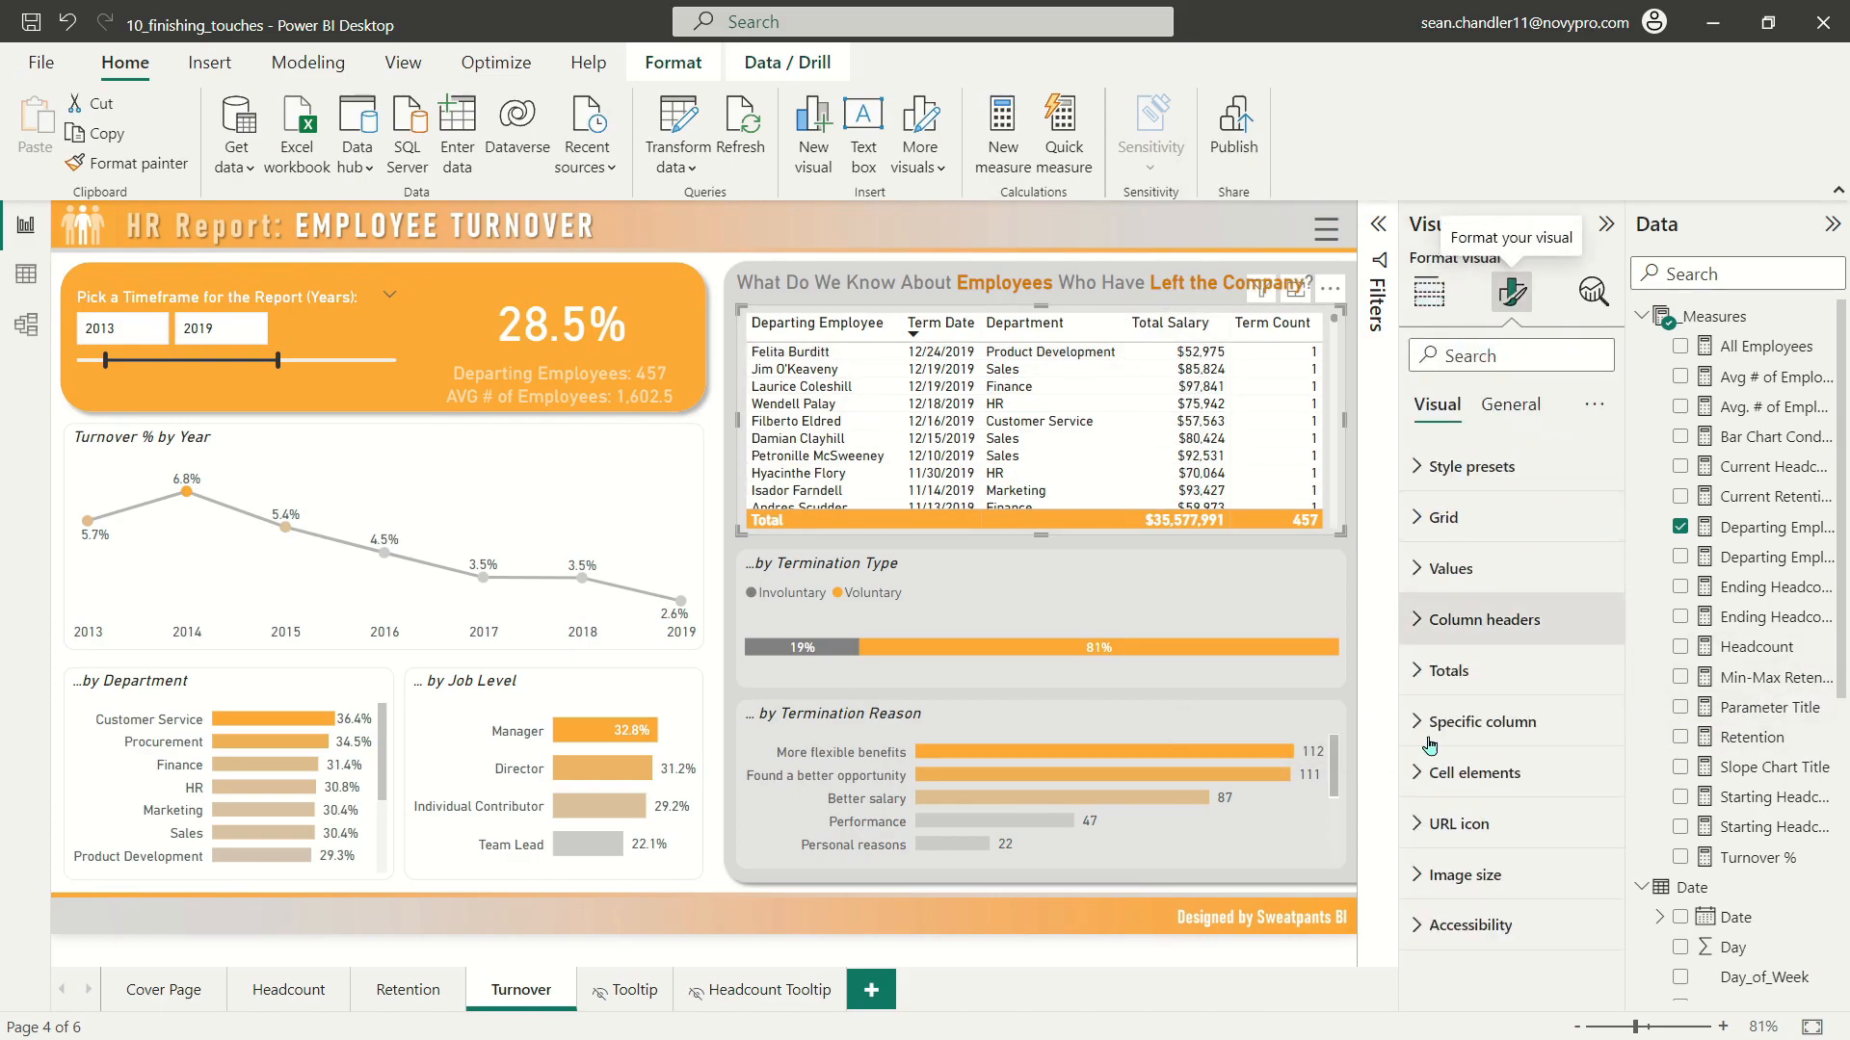
pyautogui.click(1509, 720)
pyautogui.scroll(-3, 1512, 529)
pyautogui.scroll(3, 1509, 537)
pyautogui.scroll(-3, 1508, 544)
pyautogui.scroll(-1, 1507, 542)
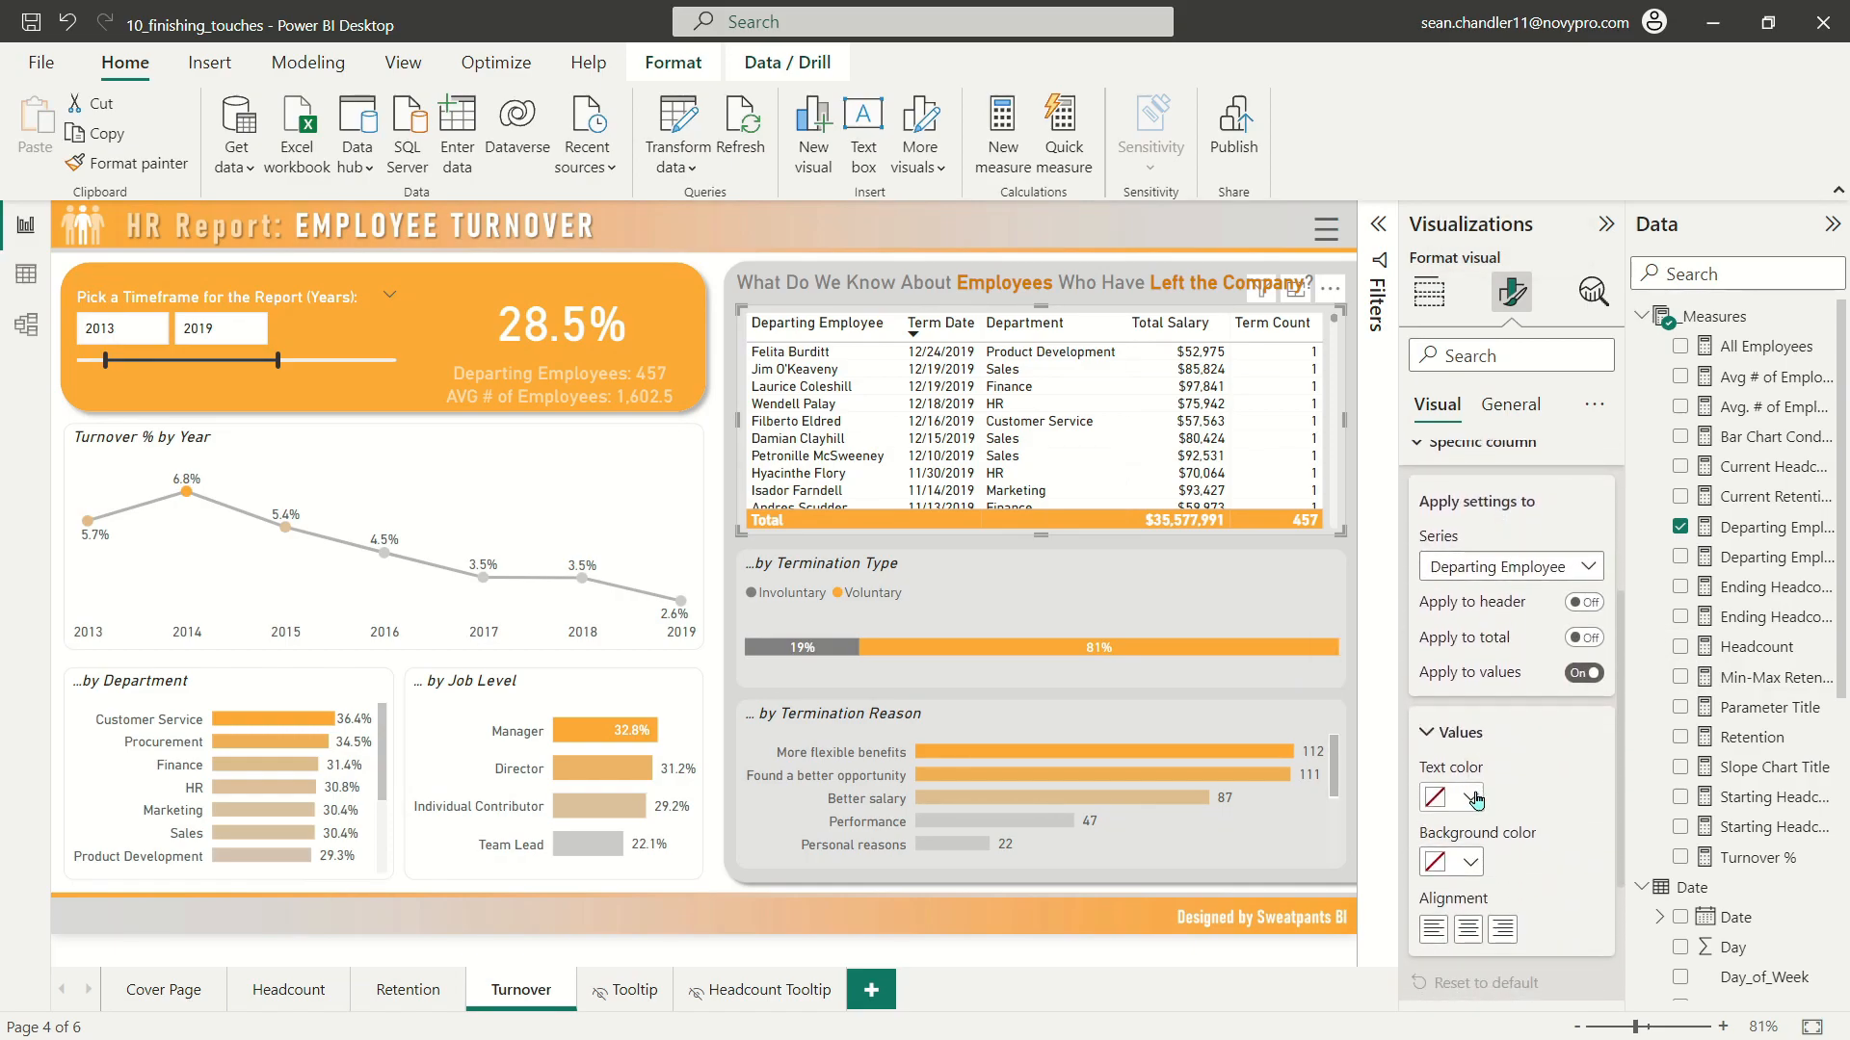
pyautogui.click(1517, 568)
pyautogui.click(1482, 687)
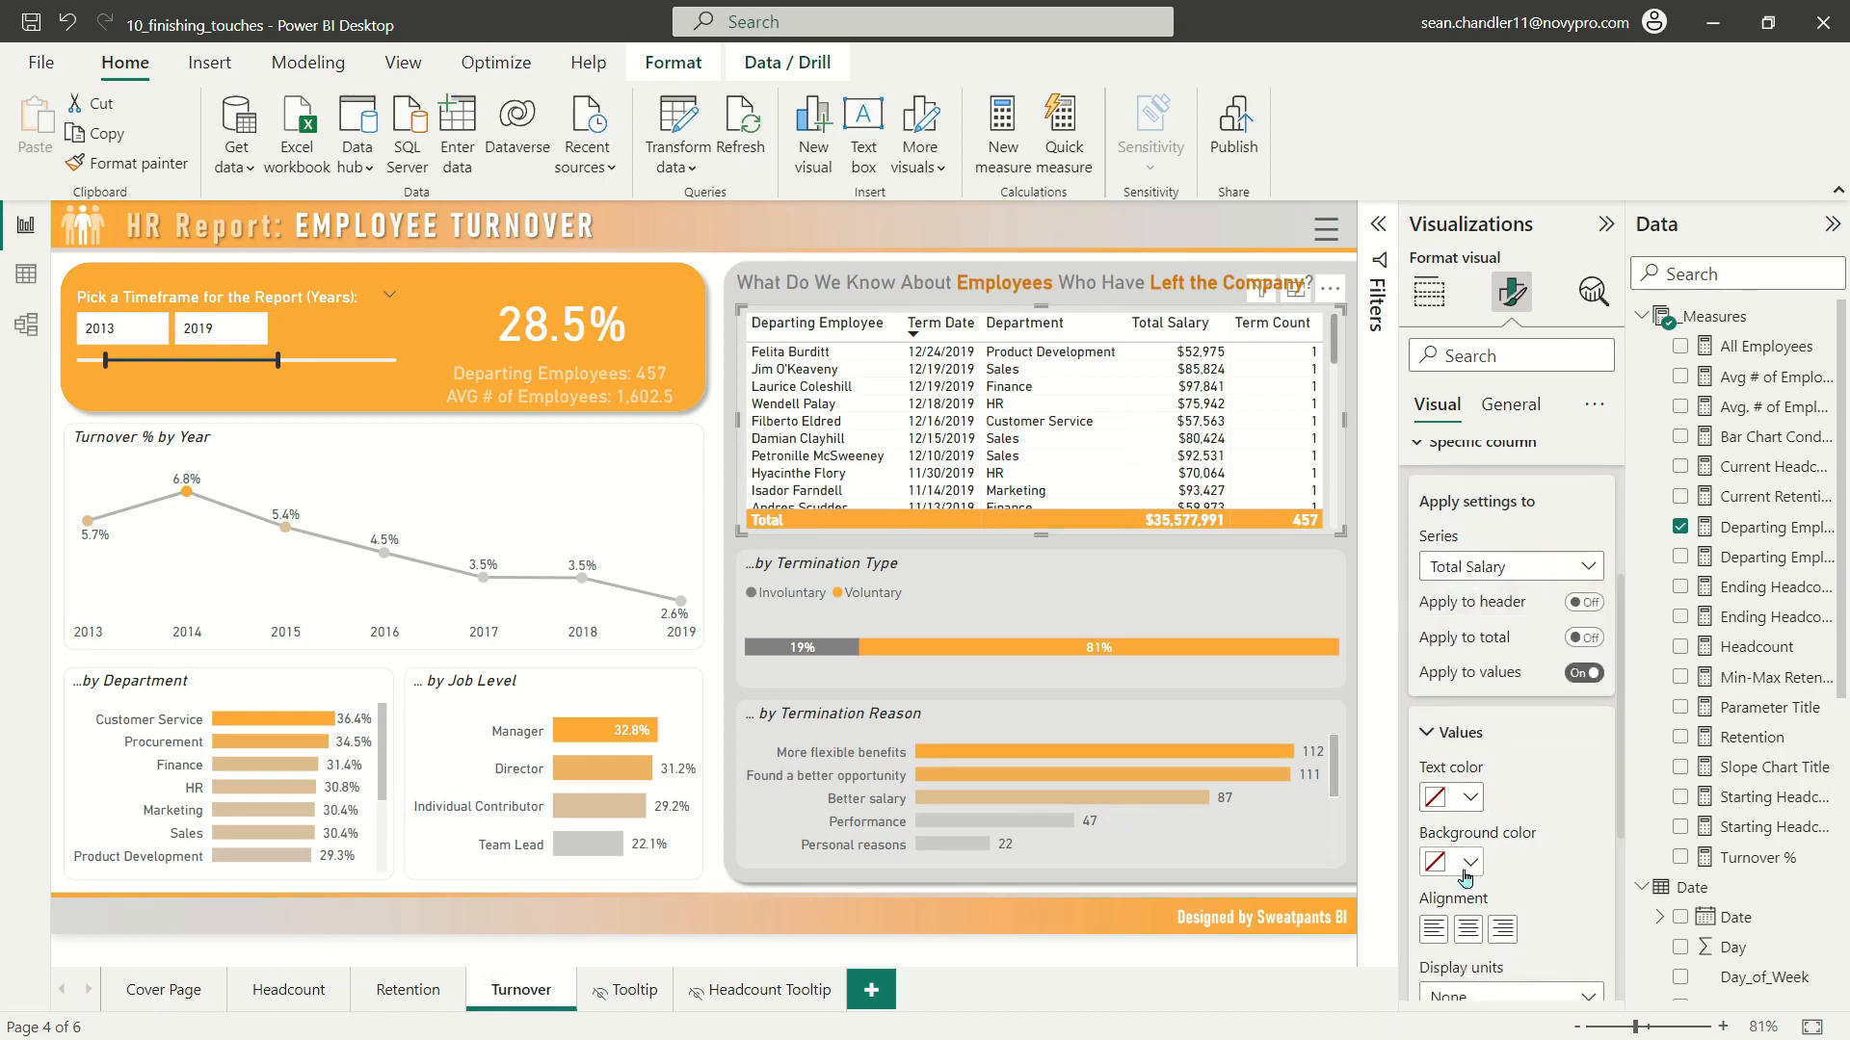
pyautogui.click(1456, 865)
pyautogui.click(1624, 469)
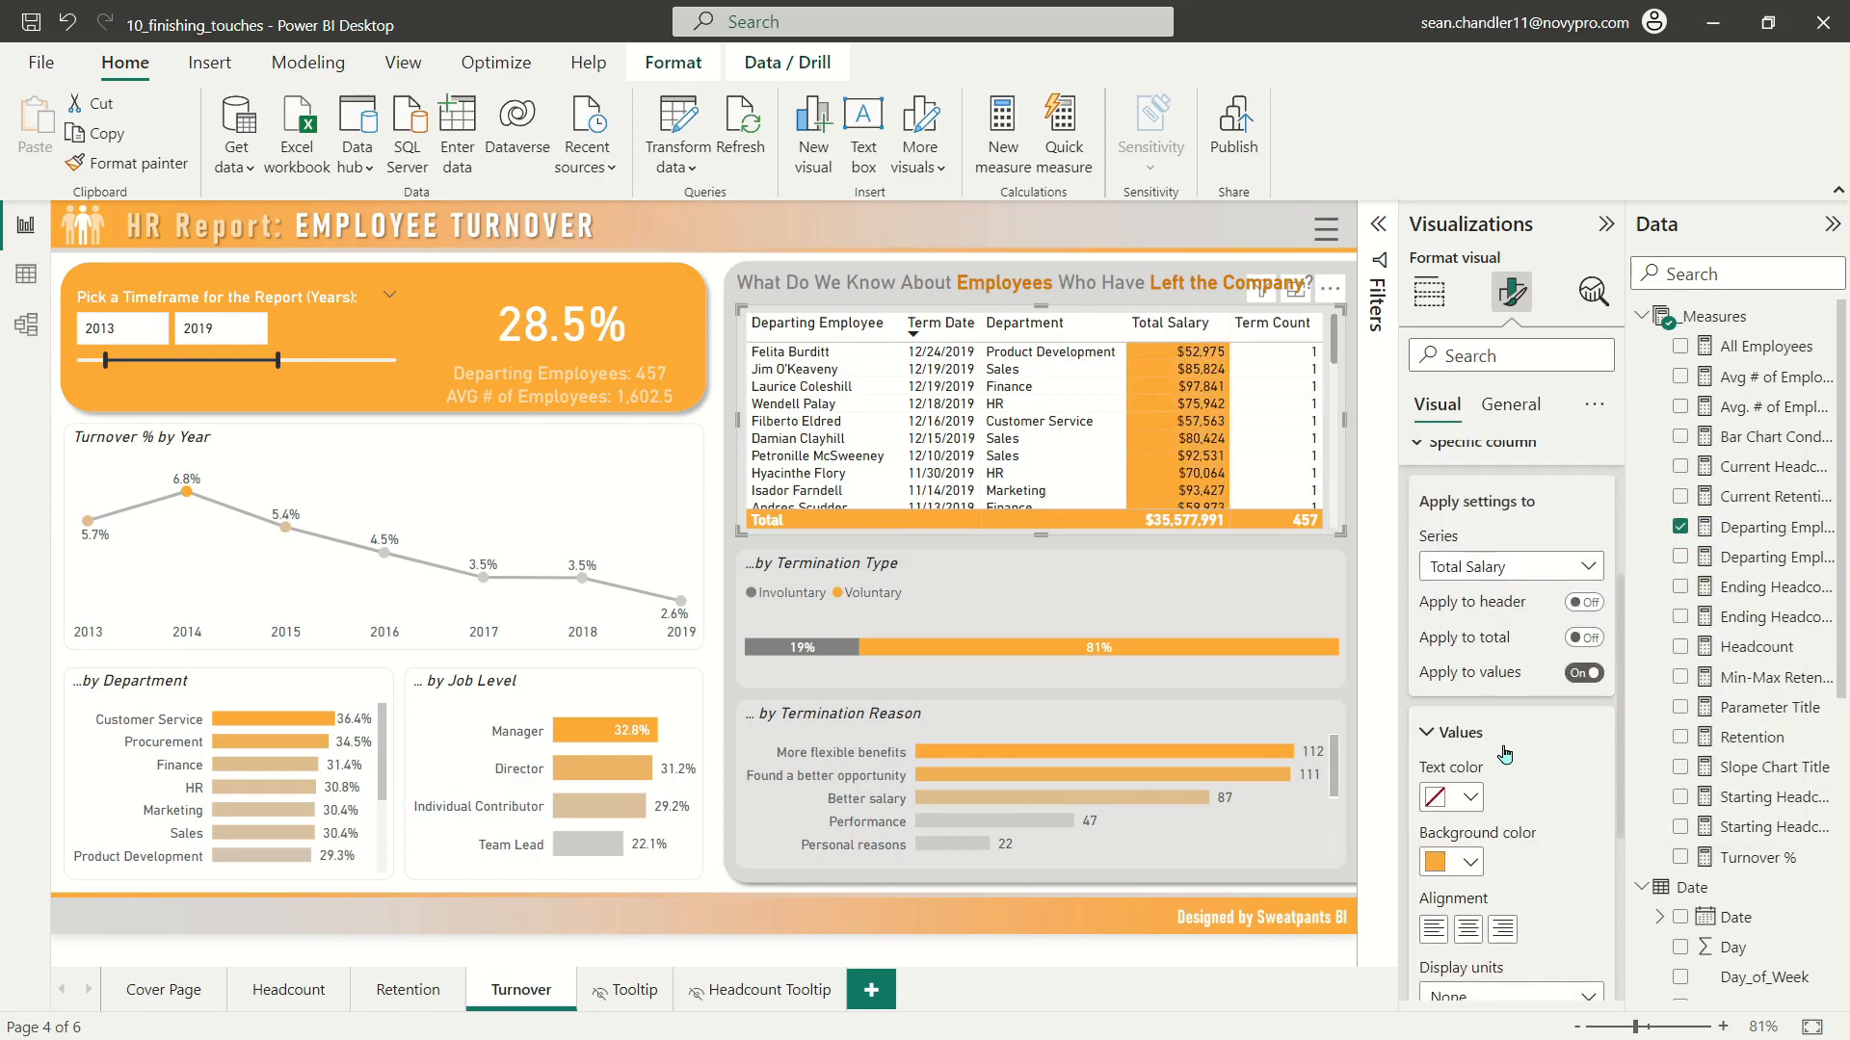
# Step: Set the Total Salary column's text color to white and apply the column formatting to its header as well
pyautogui.click(1471, 797)
pyautogui.click(1448, 340)
pyautogui.click(1585, 602)
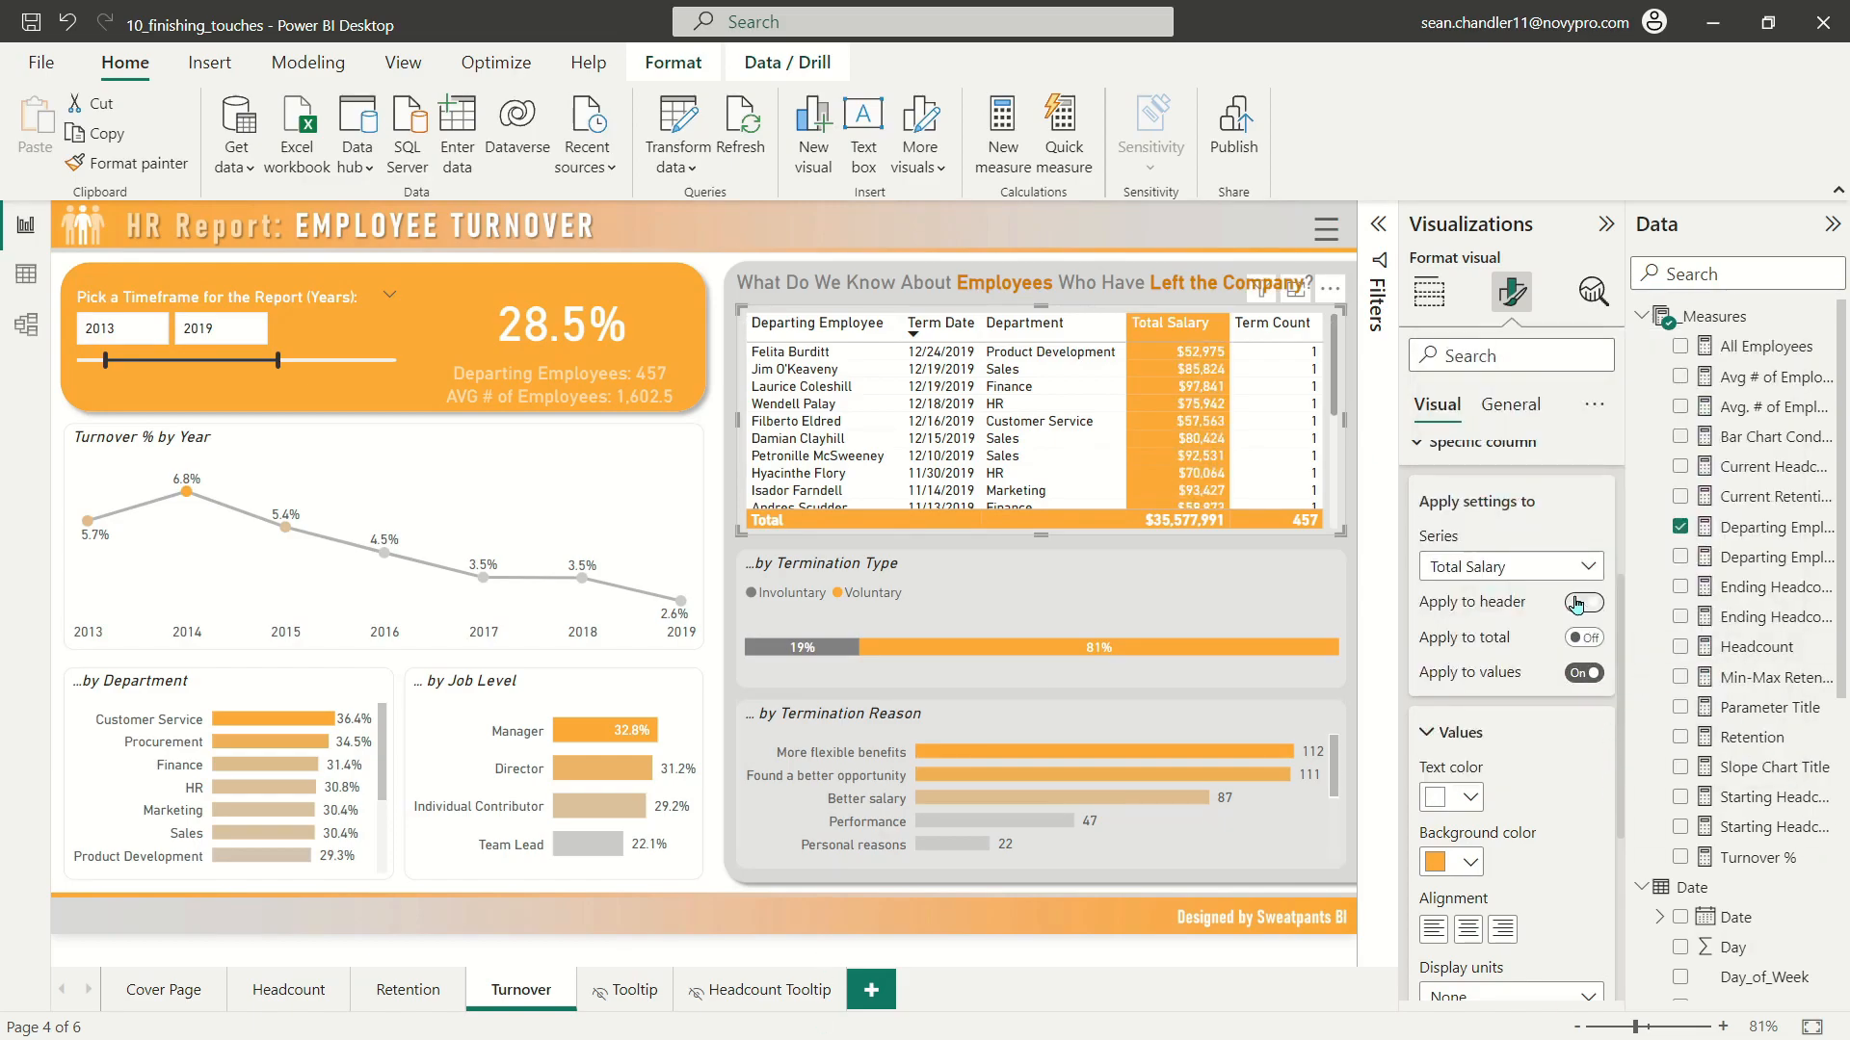
pyautogui.scroll(5, 1469, 487)
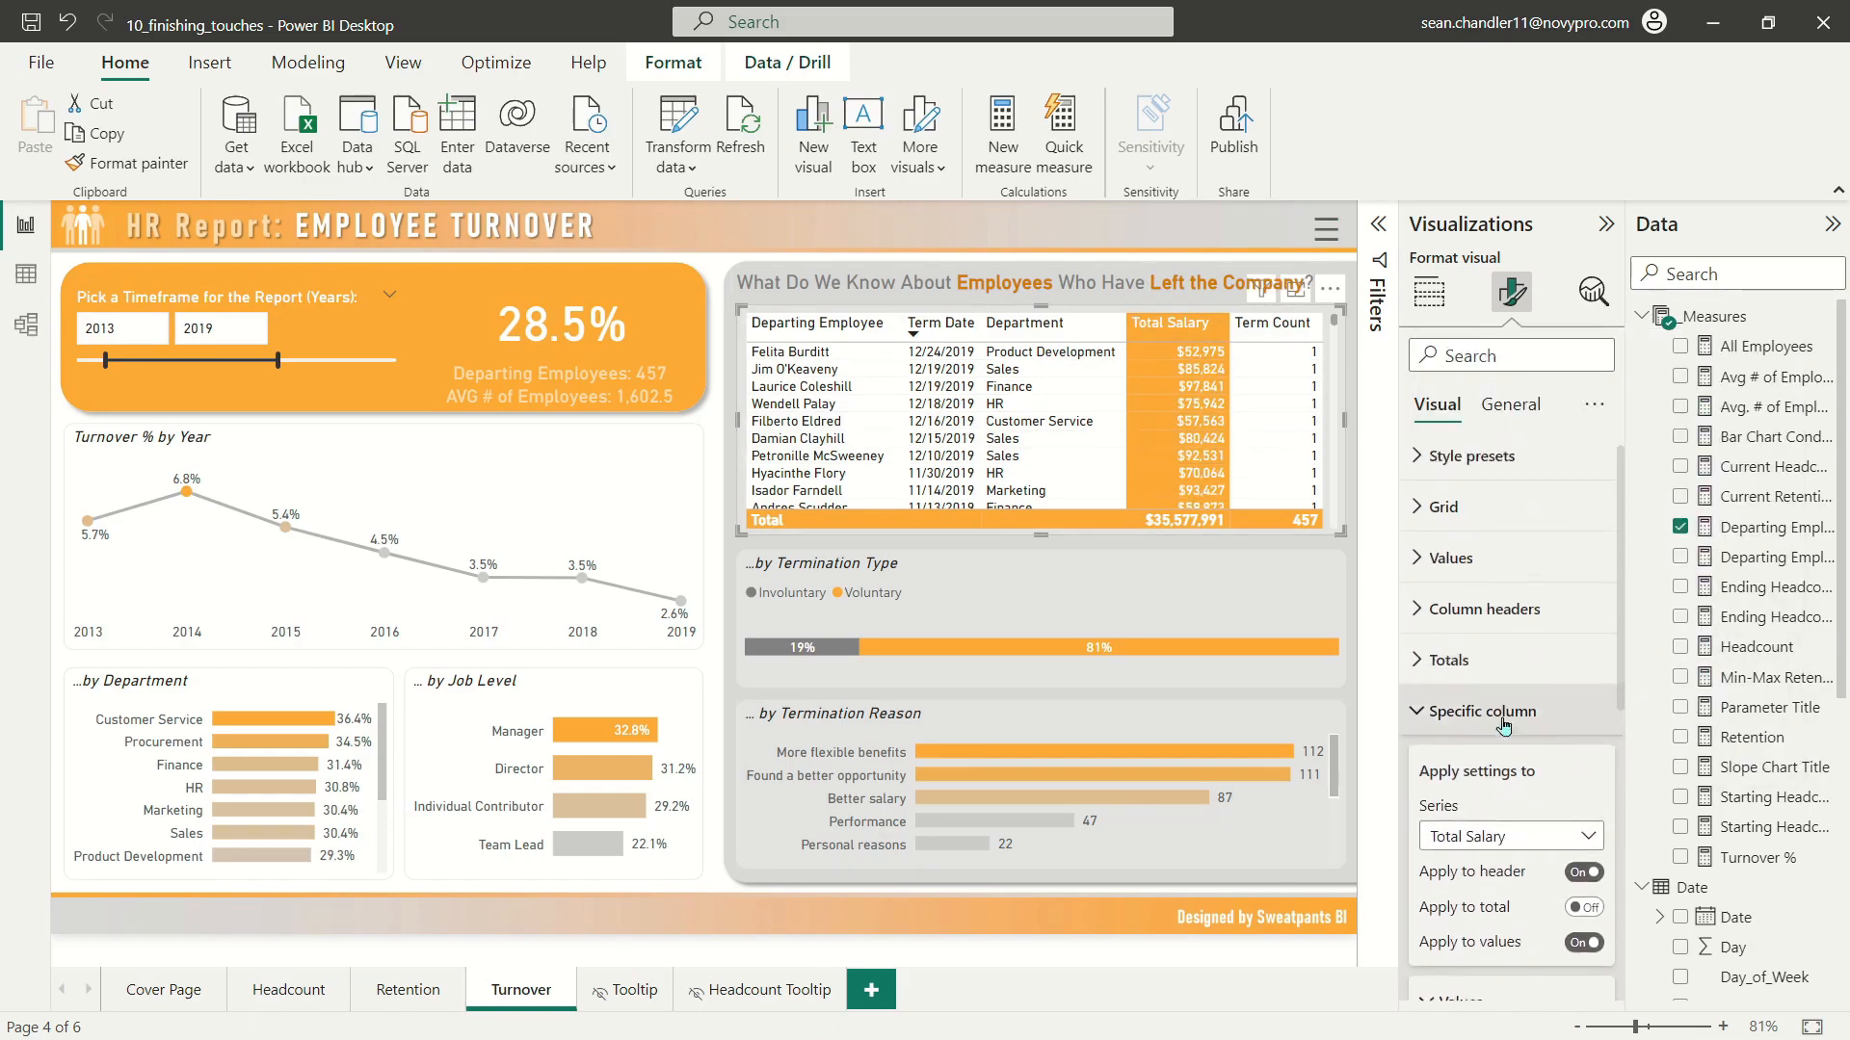
# Step: Turn on conditional background color for the Total Salary cells and add a middle color to the gradient
pyautogui.click(1445, 711)
pyautogui.click(1503, 773)
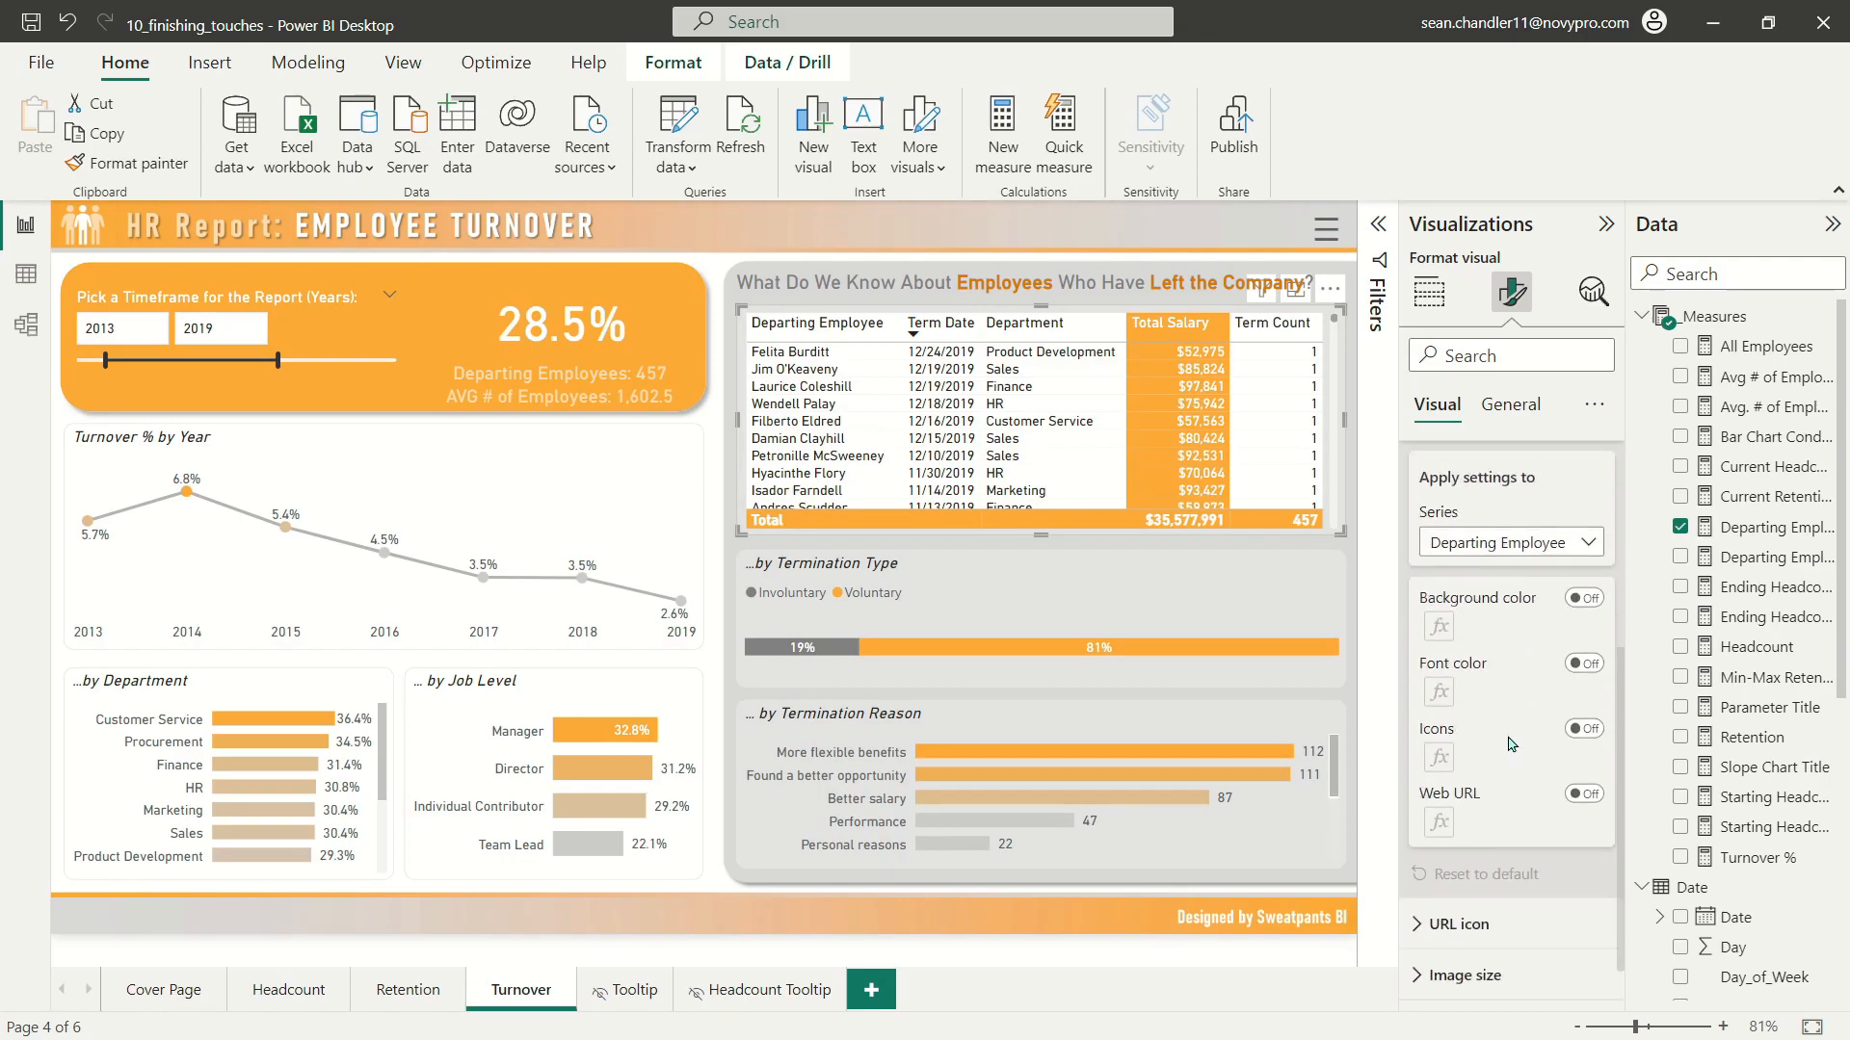
pyautogui.click(1520, 496)
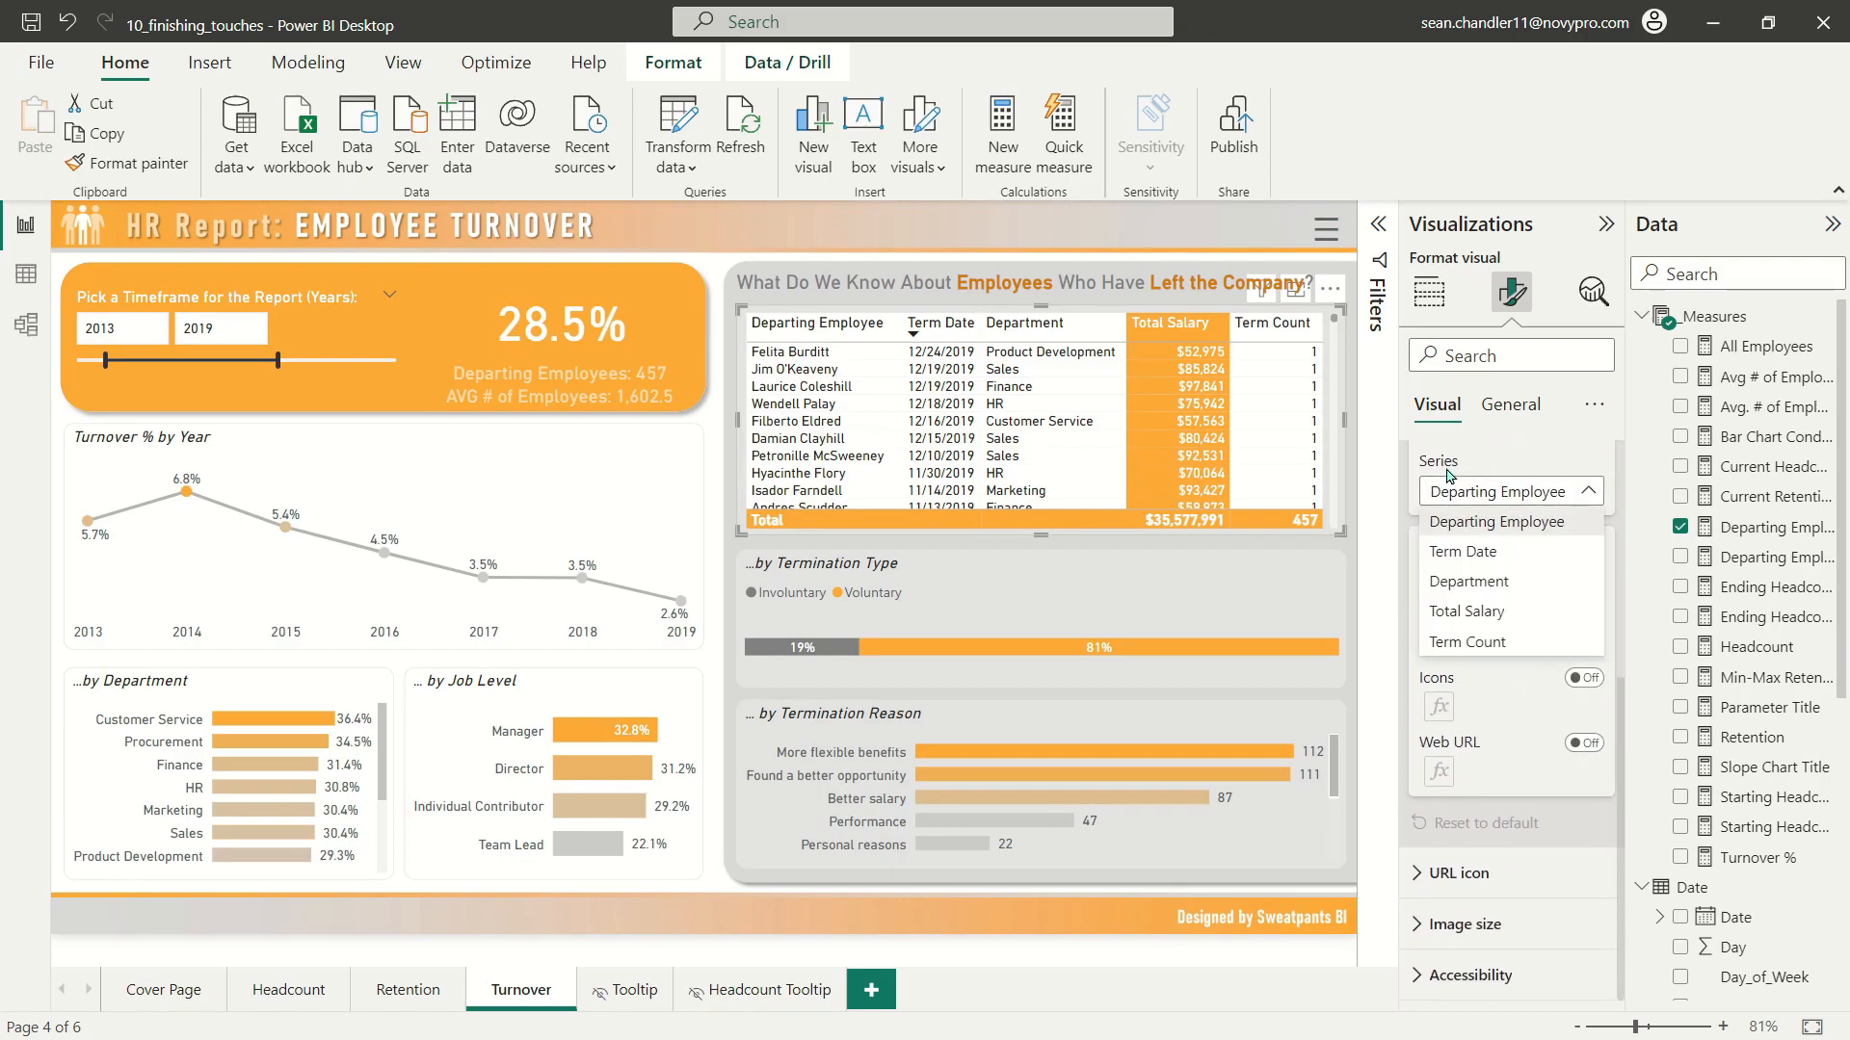
pyautogui.click(1466, 611)
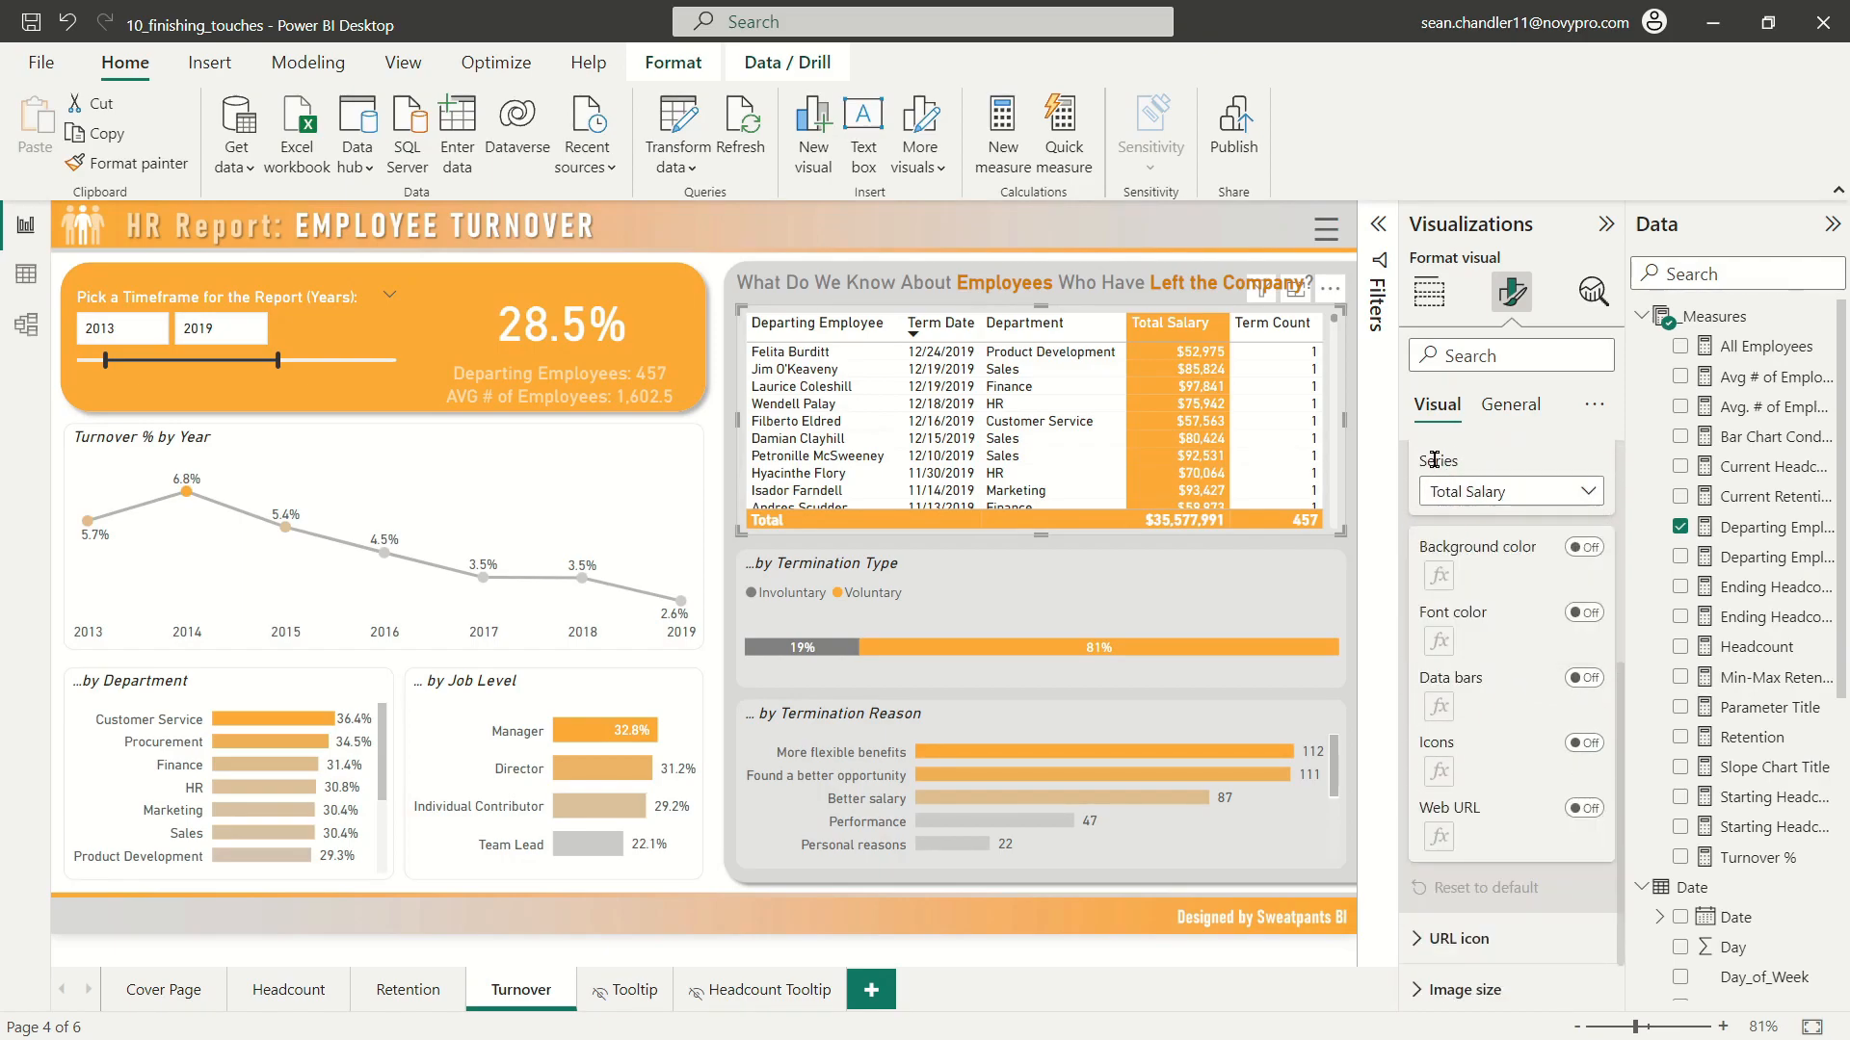
pyautogui.click(1581, 548)
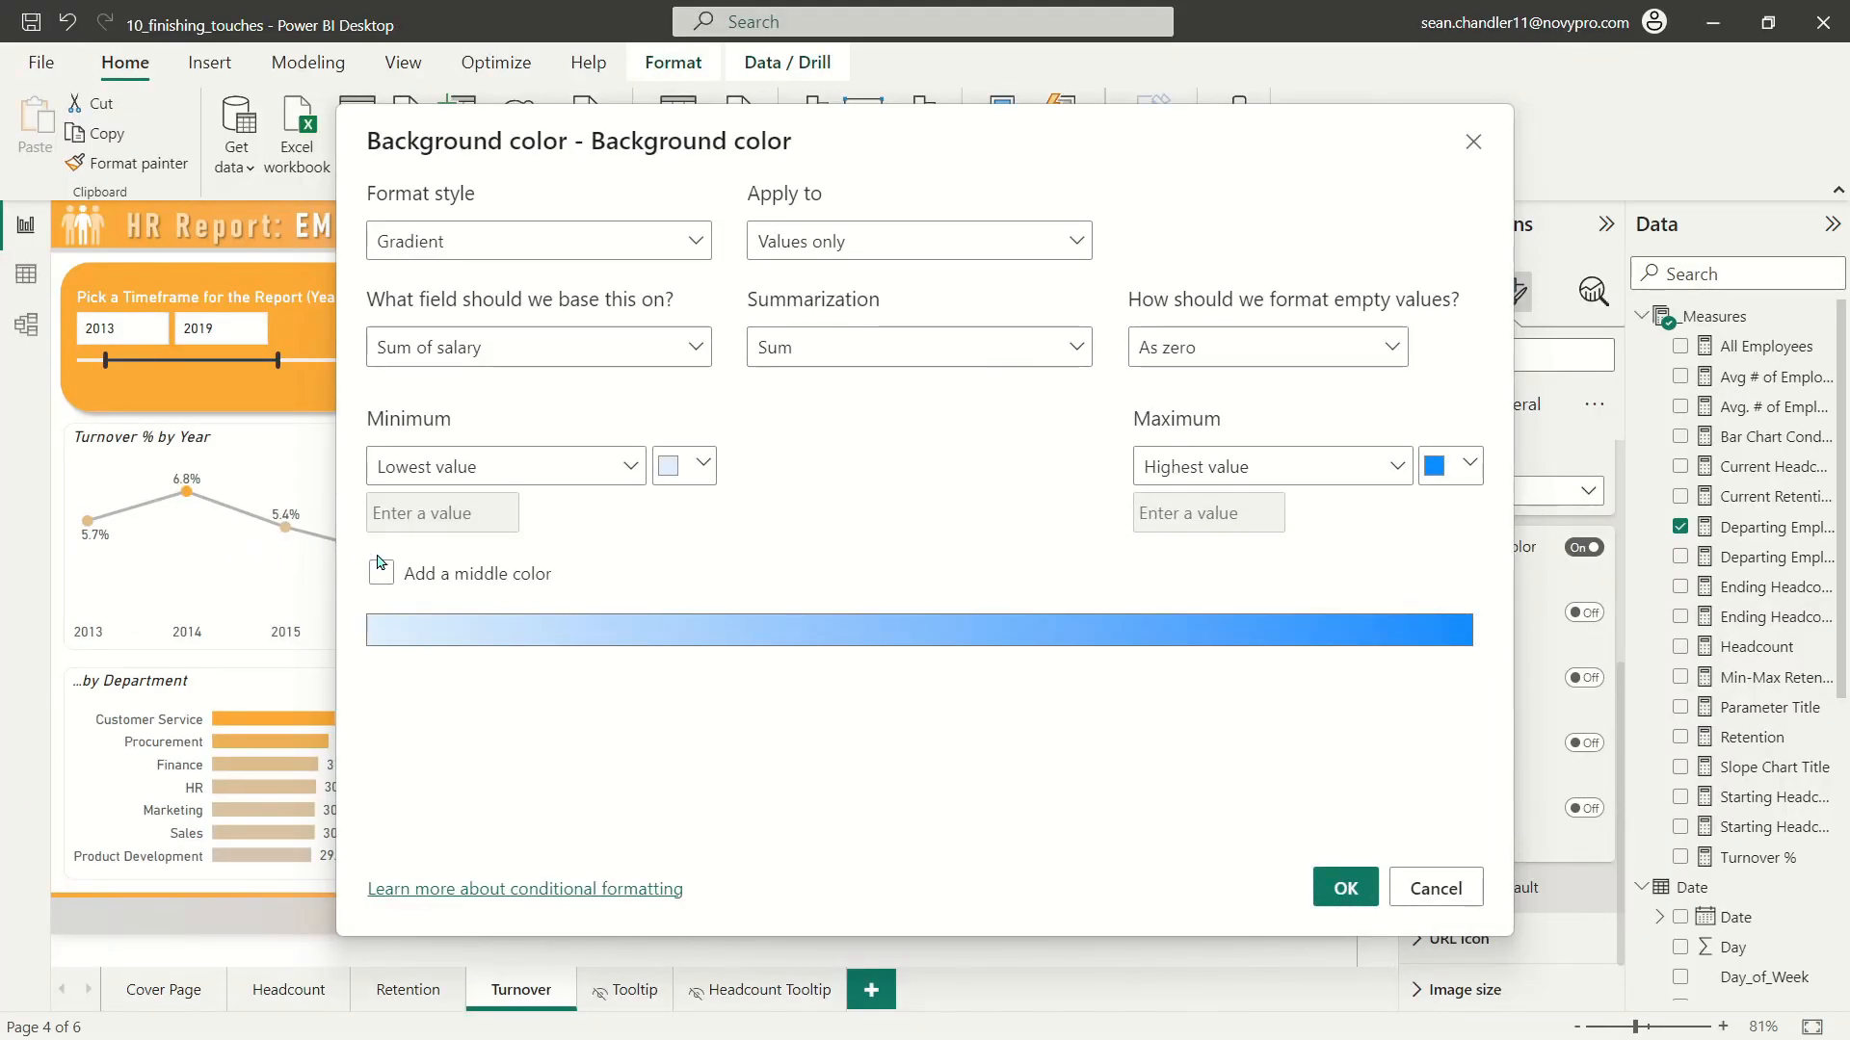
pyautogui.click(381, 570)
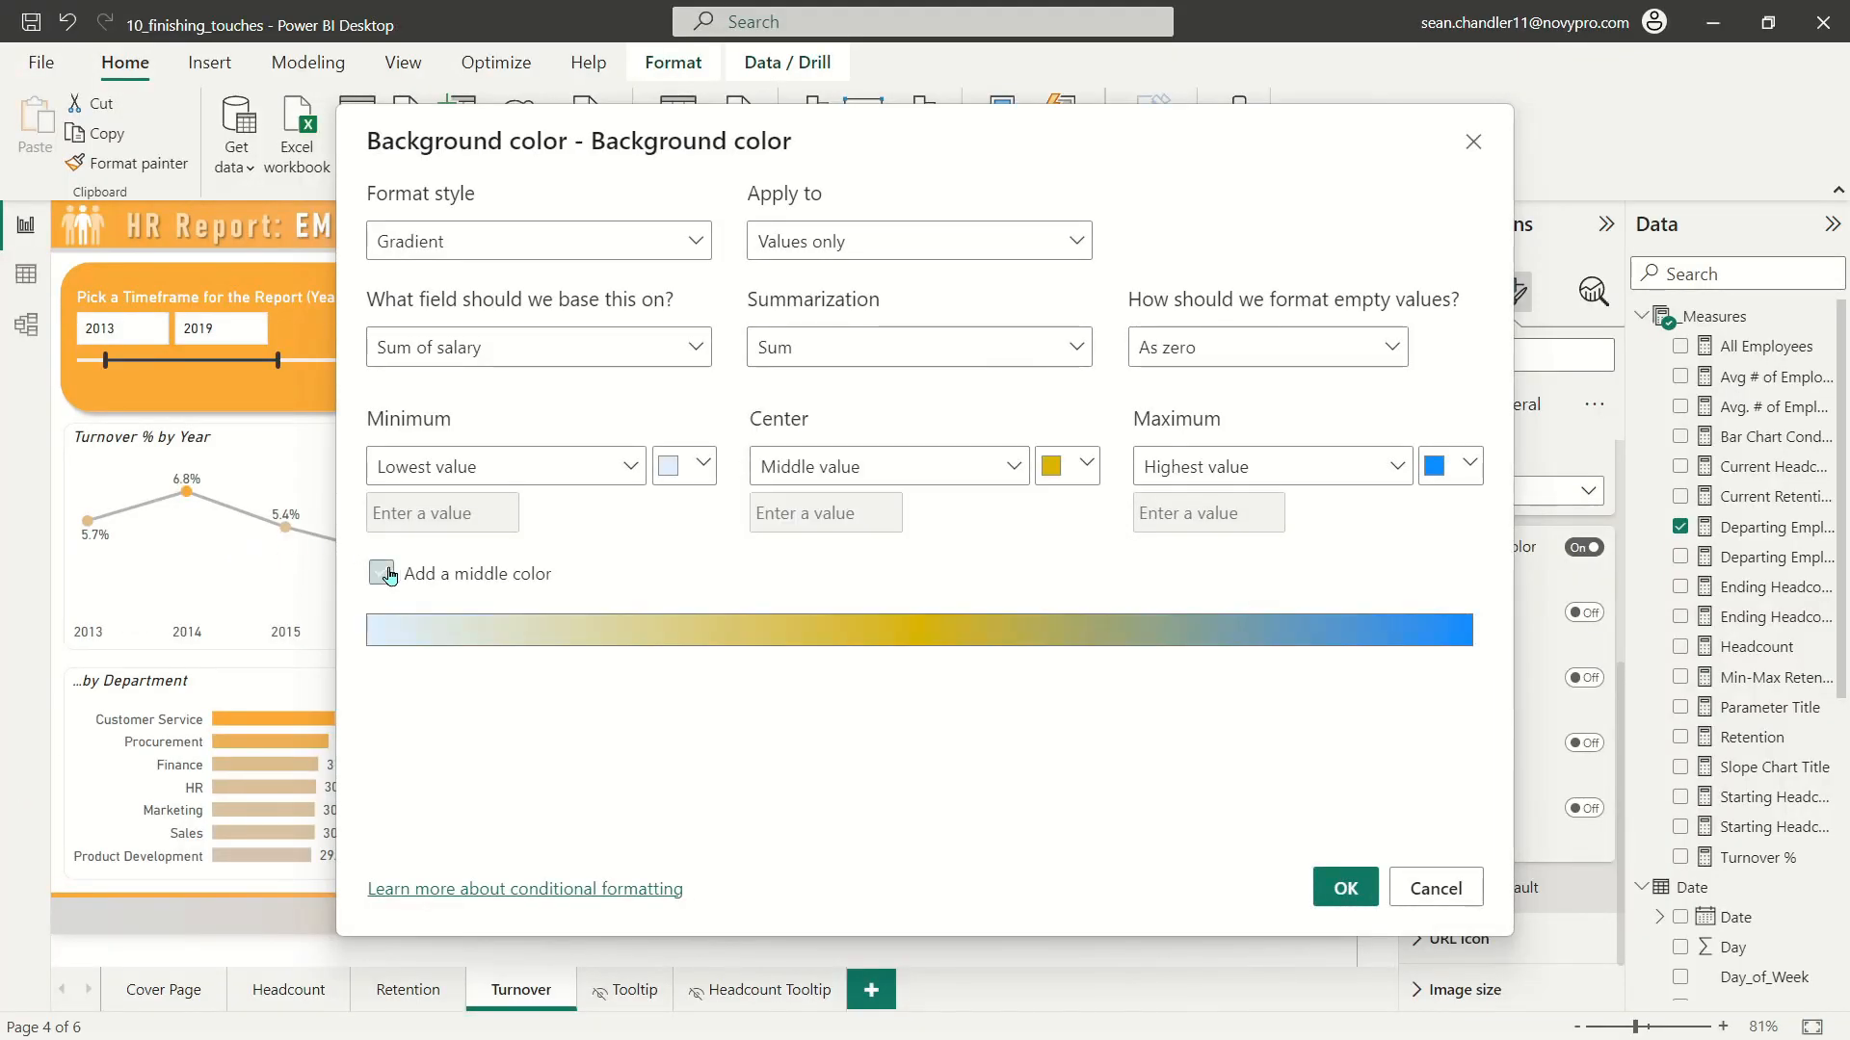
# Step: Color the salary gradient light gray for the lowest and middle values and orange for the highest, and check the shaded rows
pyautogui.click(686, 465)
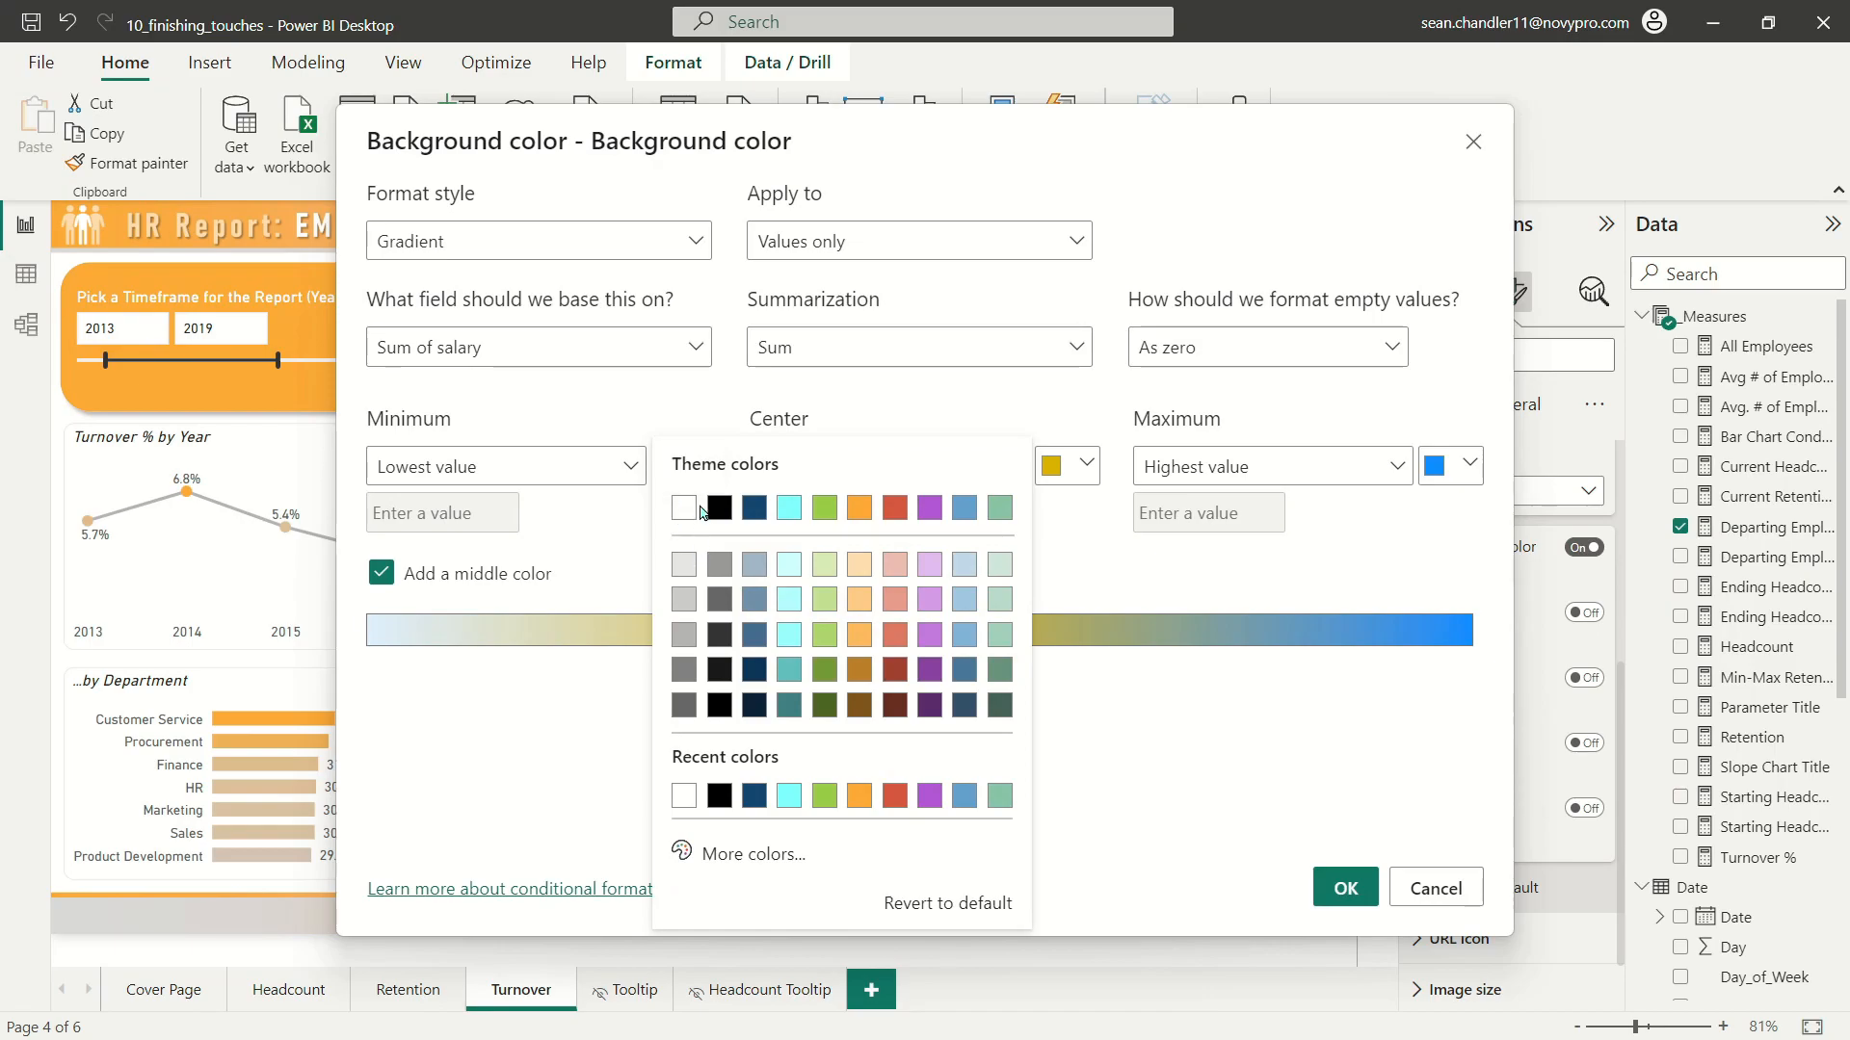
pyautogui.click(683, 565)
pyautogui.click(1070, 465)
pyautogui.click(1068, 564)
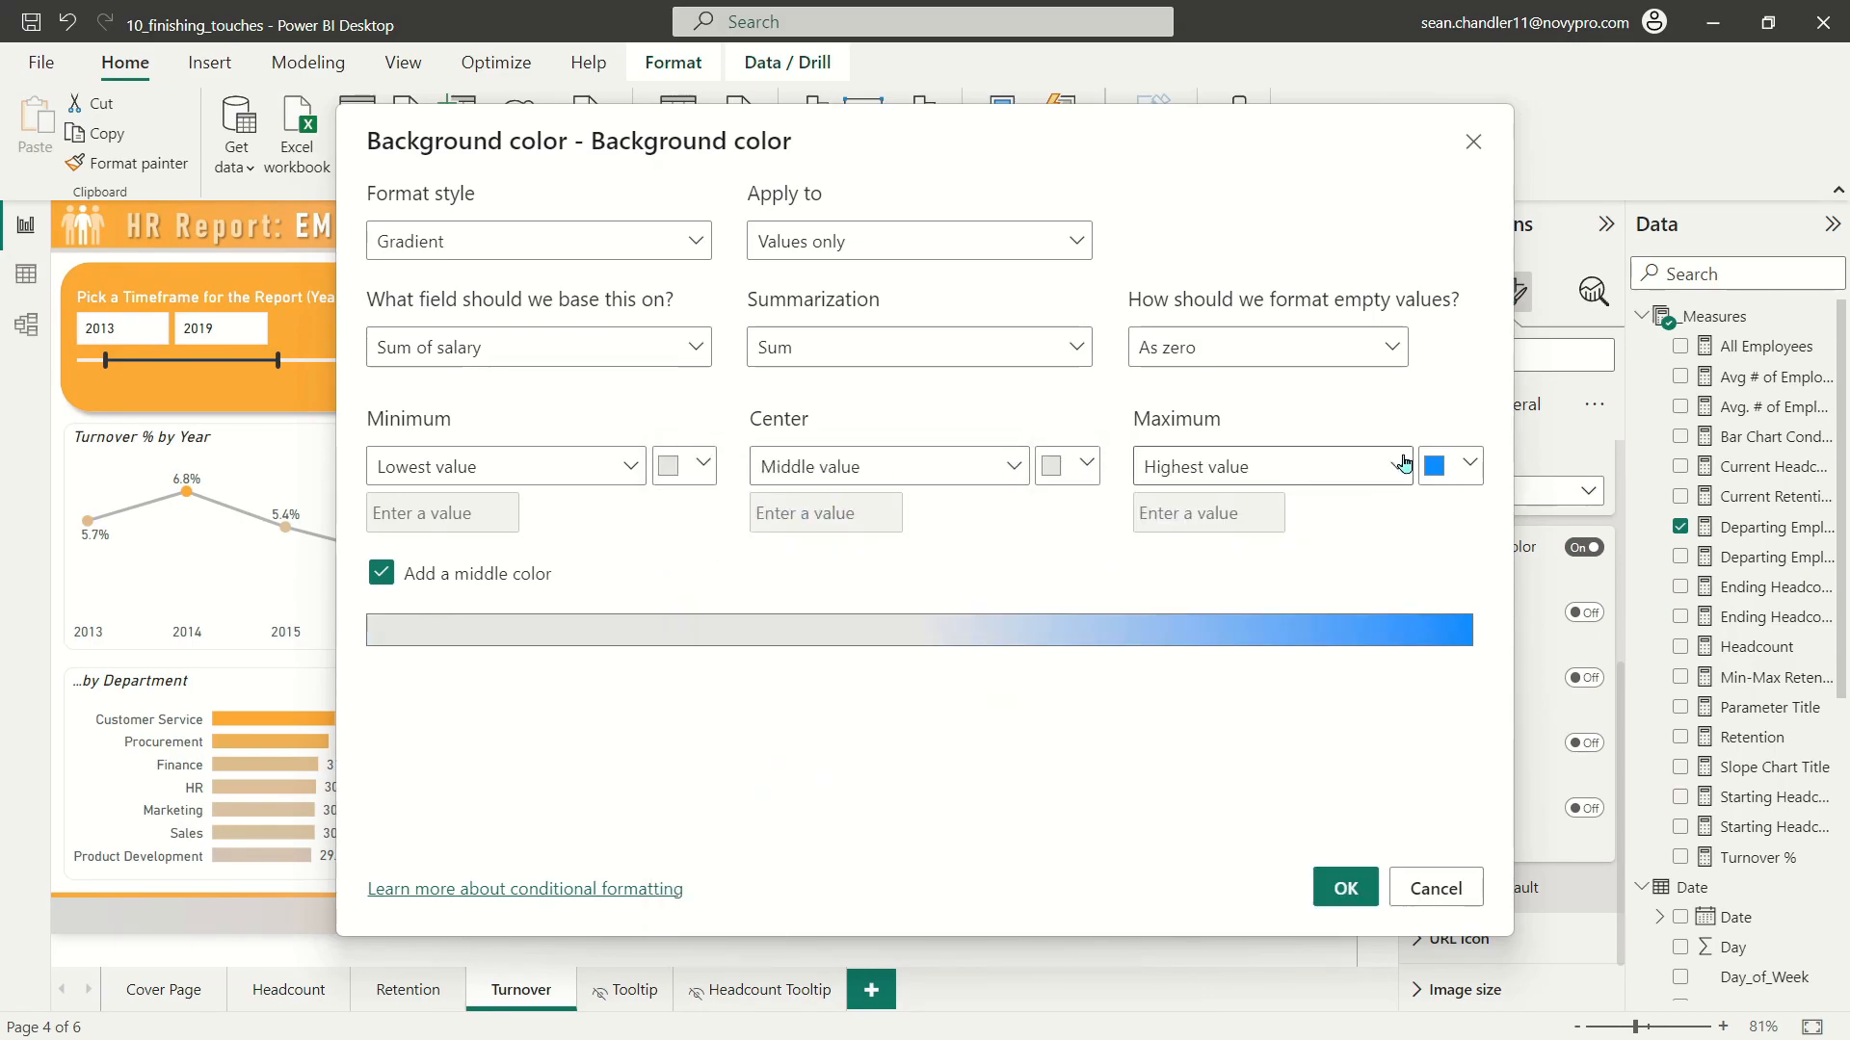
pyautogui.click(1460, 466)
pyautogui.click(1301, 508)
pyautogui.click(1344, 887)
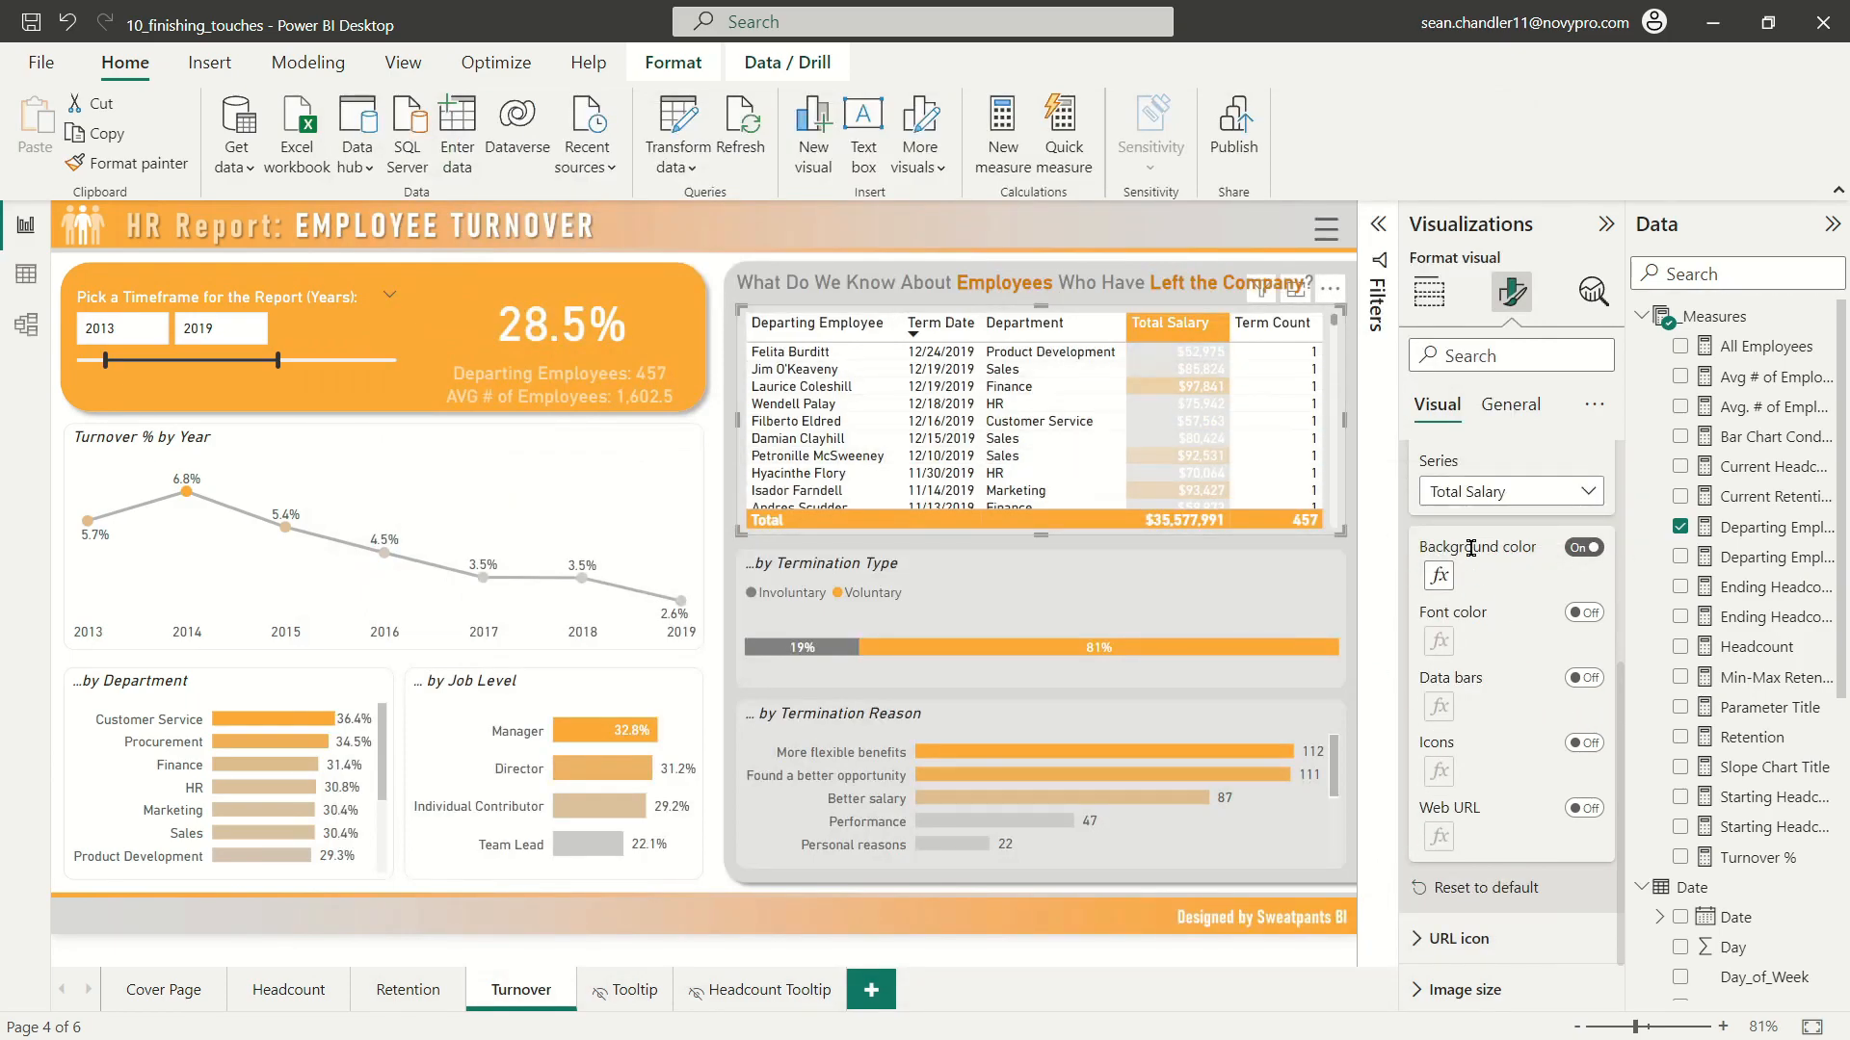
pyautogui.scroll(-10, 1214, 441)
pyautogui.scroll(5, 1213, 442)
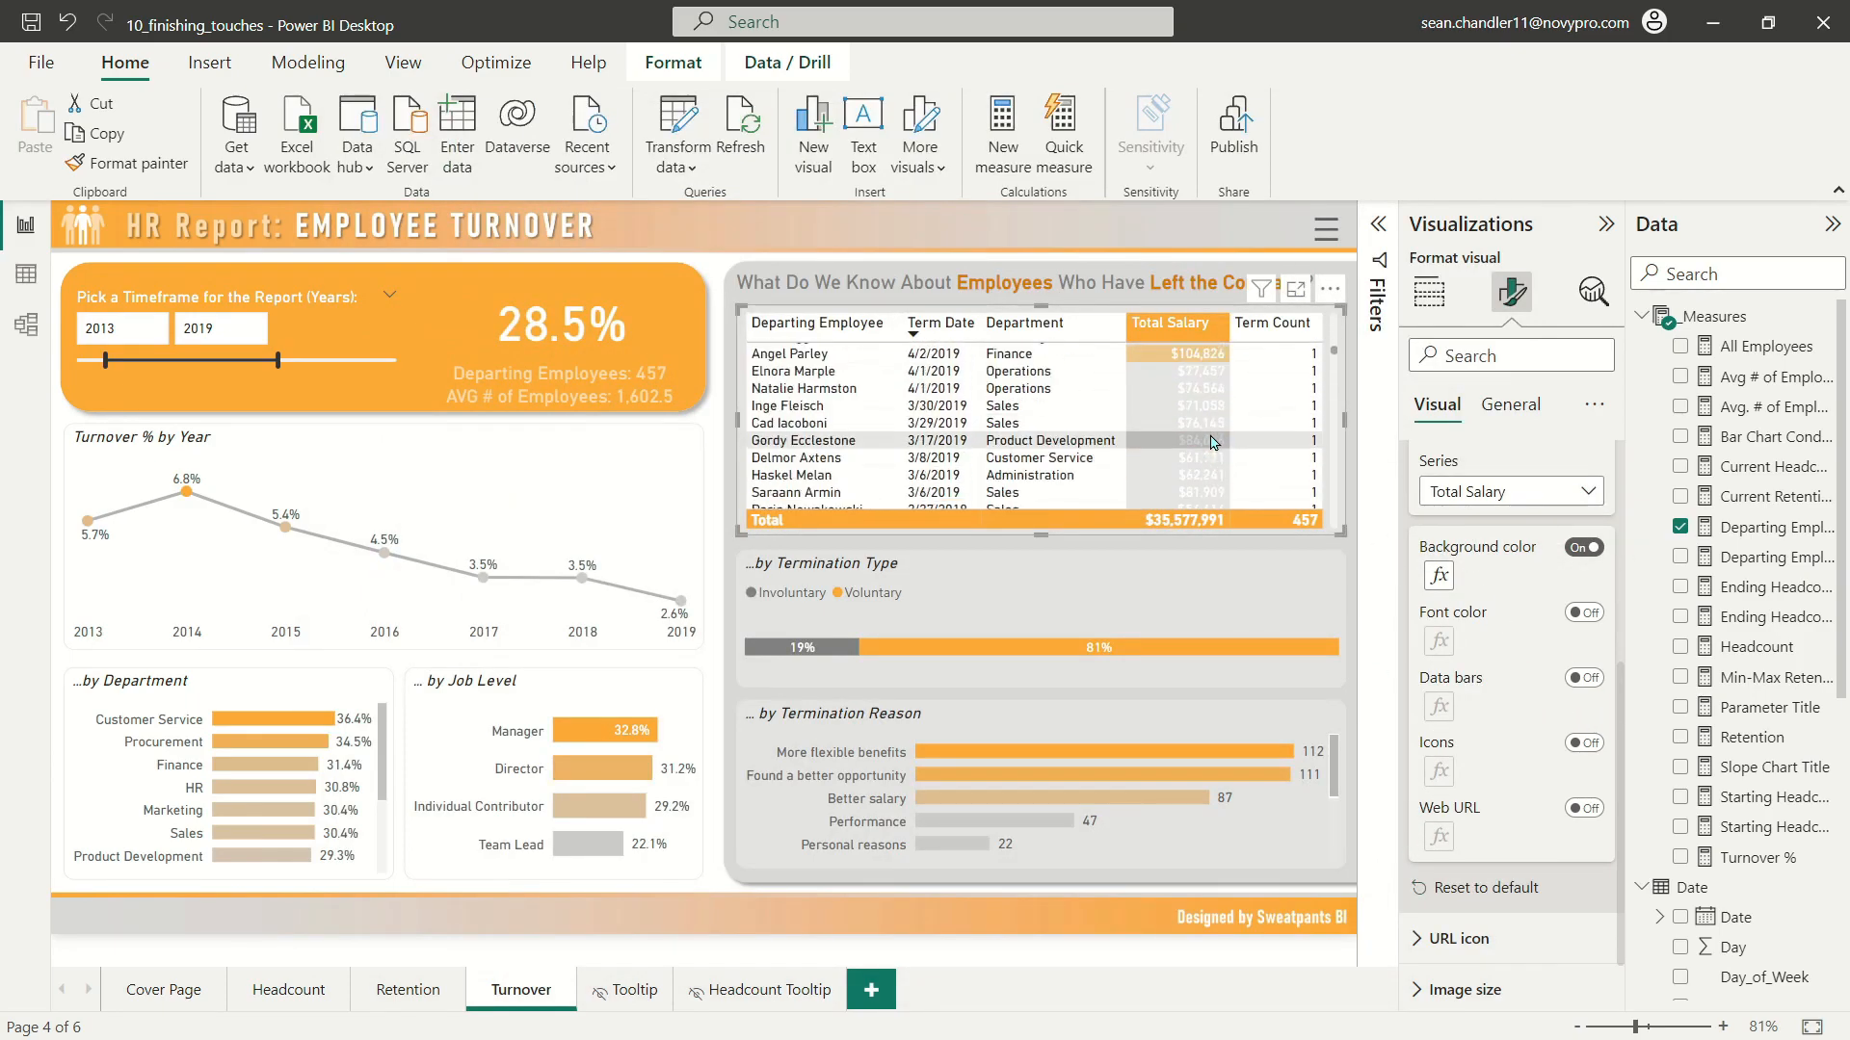
pyautogui.scroll(3, 1213, 445)
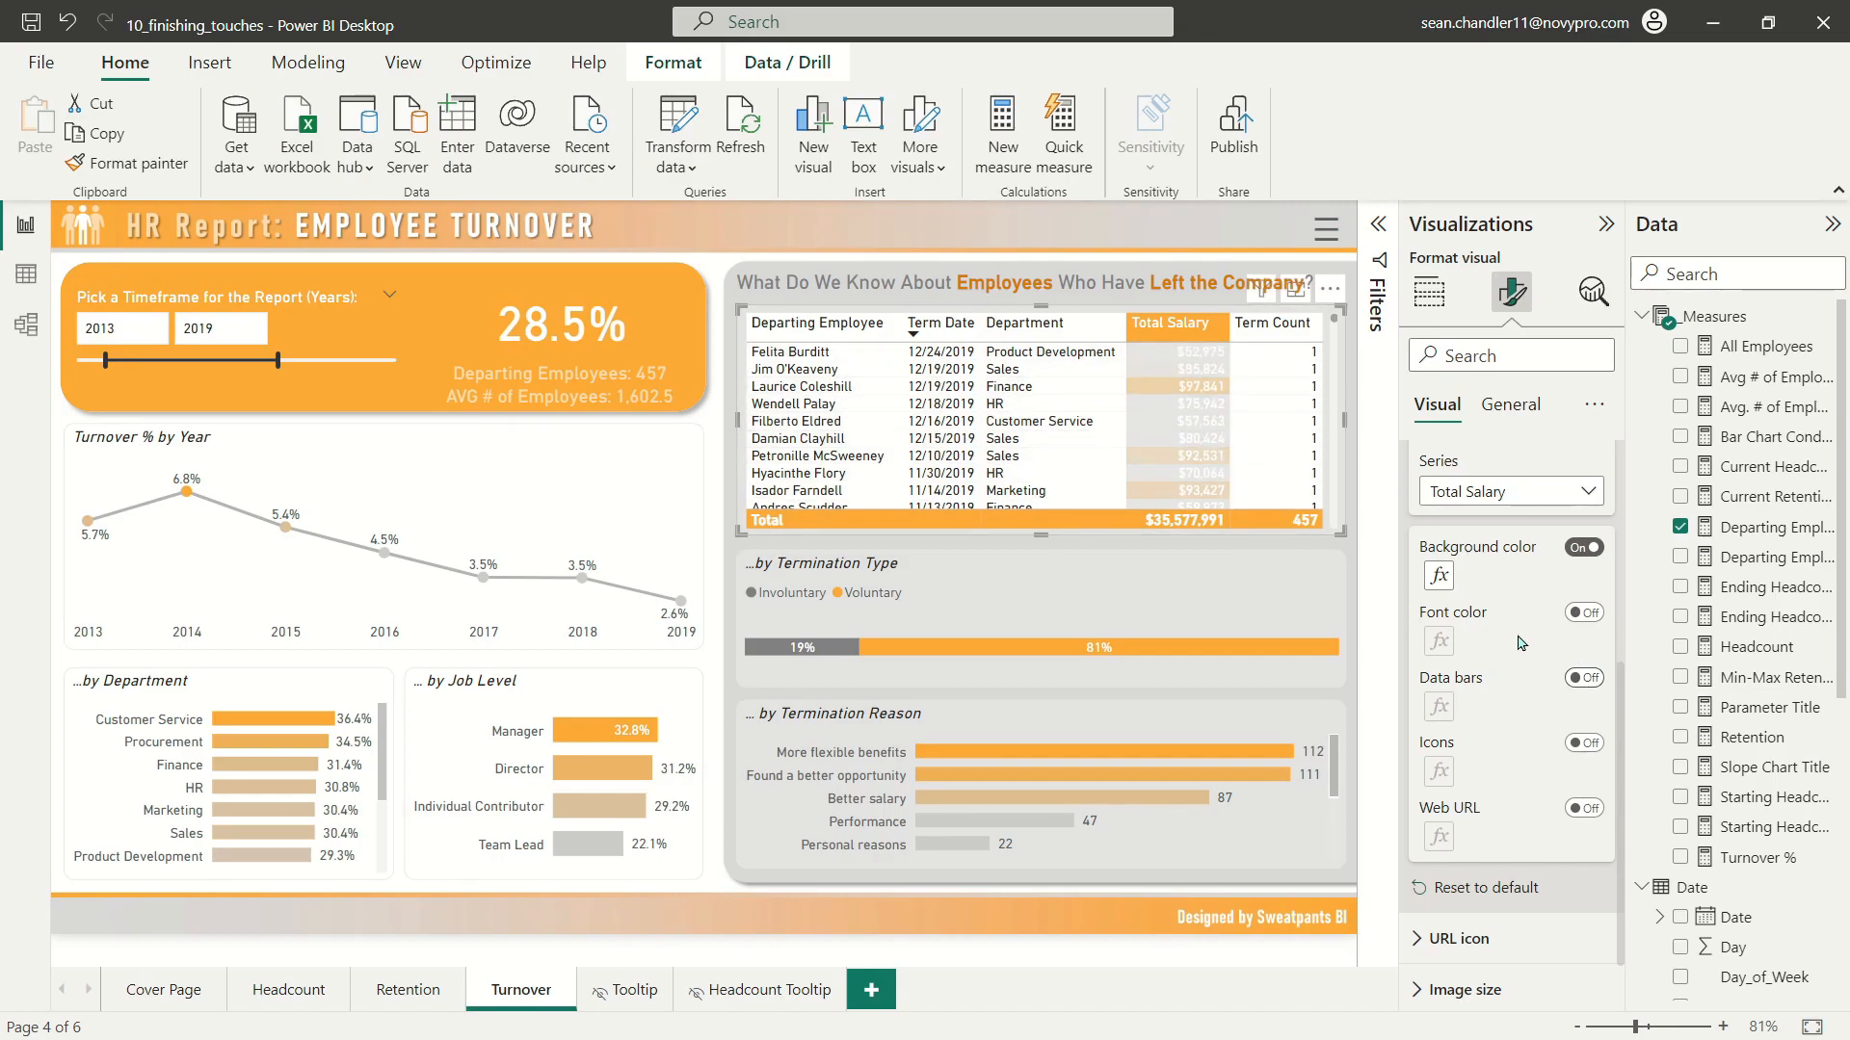
# Step: Turn on conditional font color for the Total Salary cells, using dark gray for both the lowest and highest values
pyautogui.click(1578, 614)
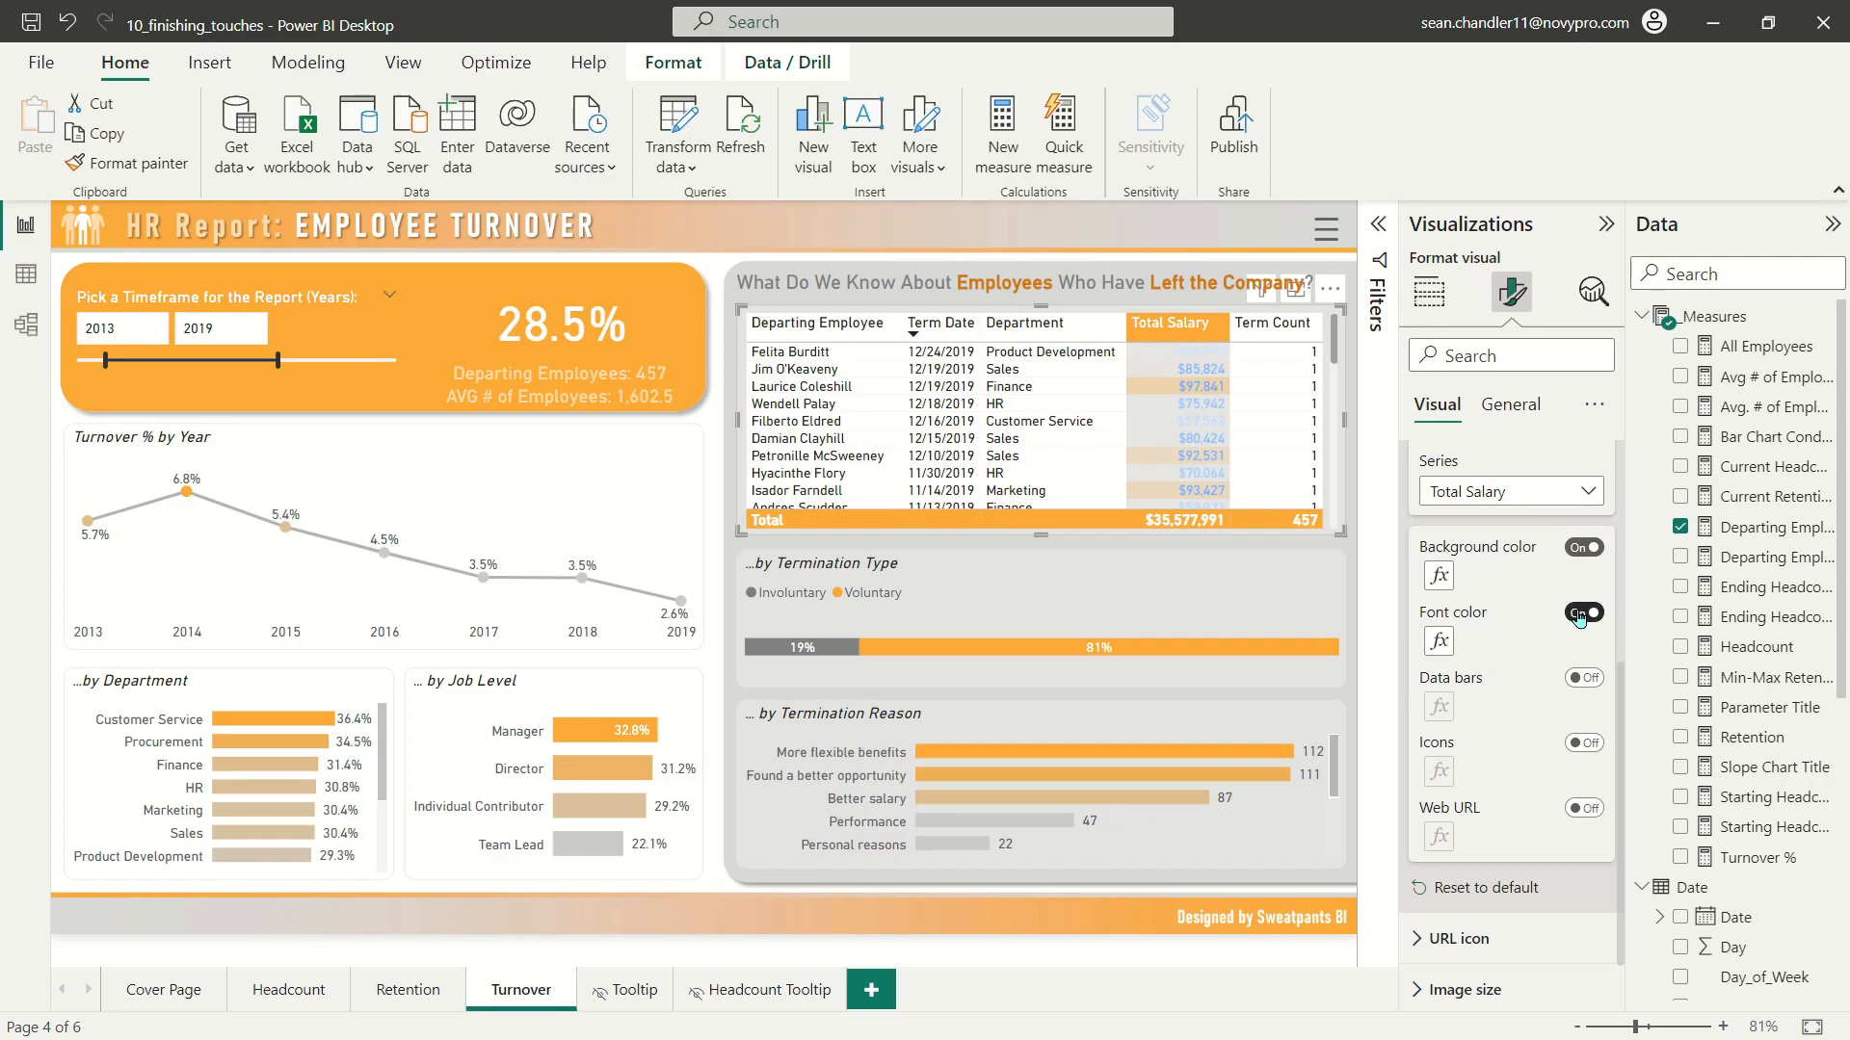
pyautogui.click(1439, 643)
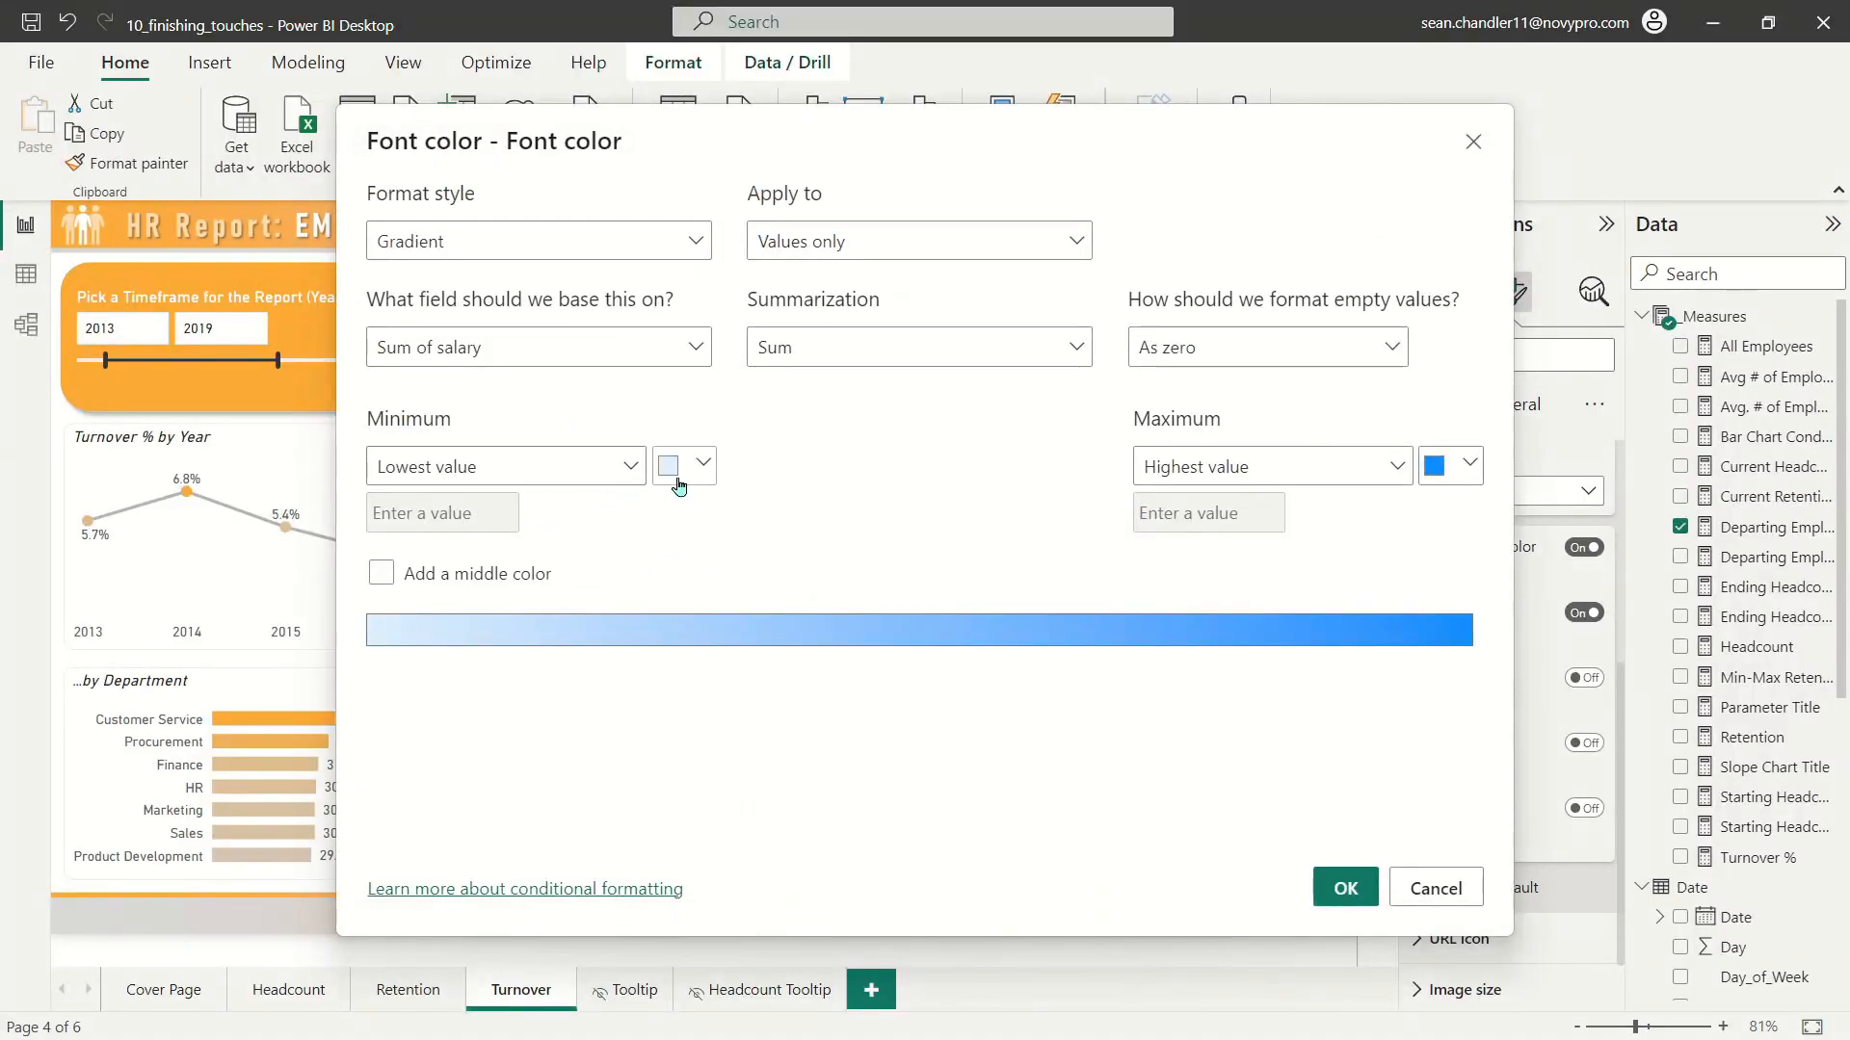
pyautogui.click(679, 485)
pyautogui.click(728, 635)
pyautogui.click(1435, 466)
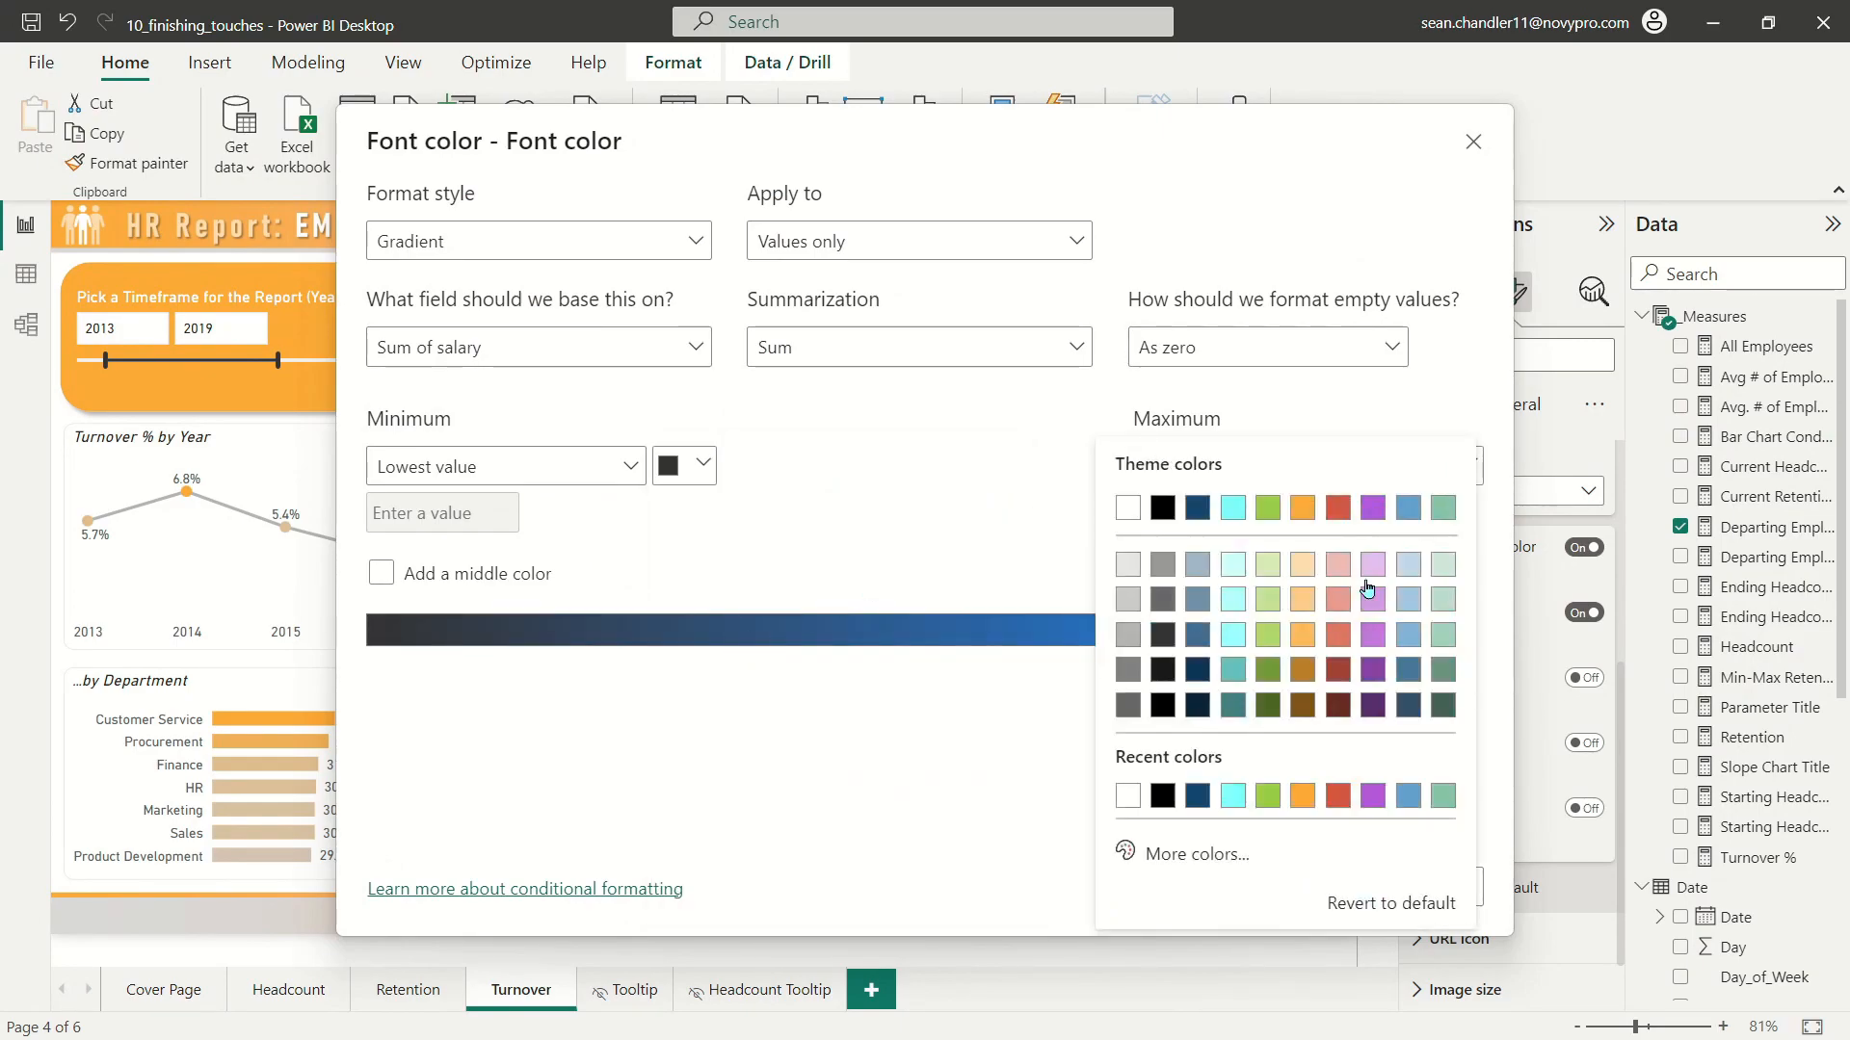
pyautogui.click(1163, 635)
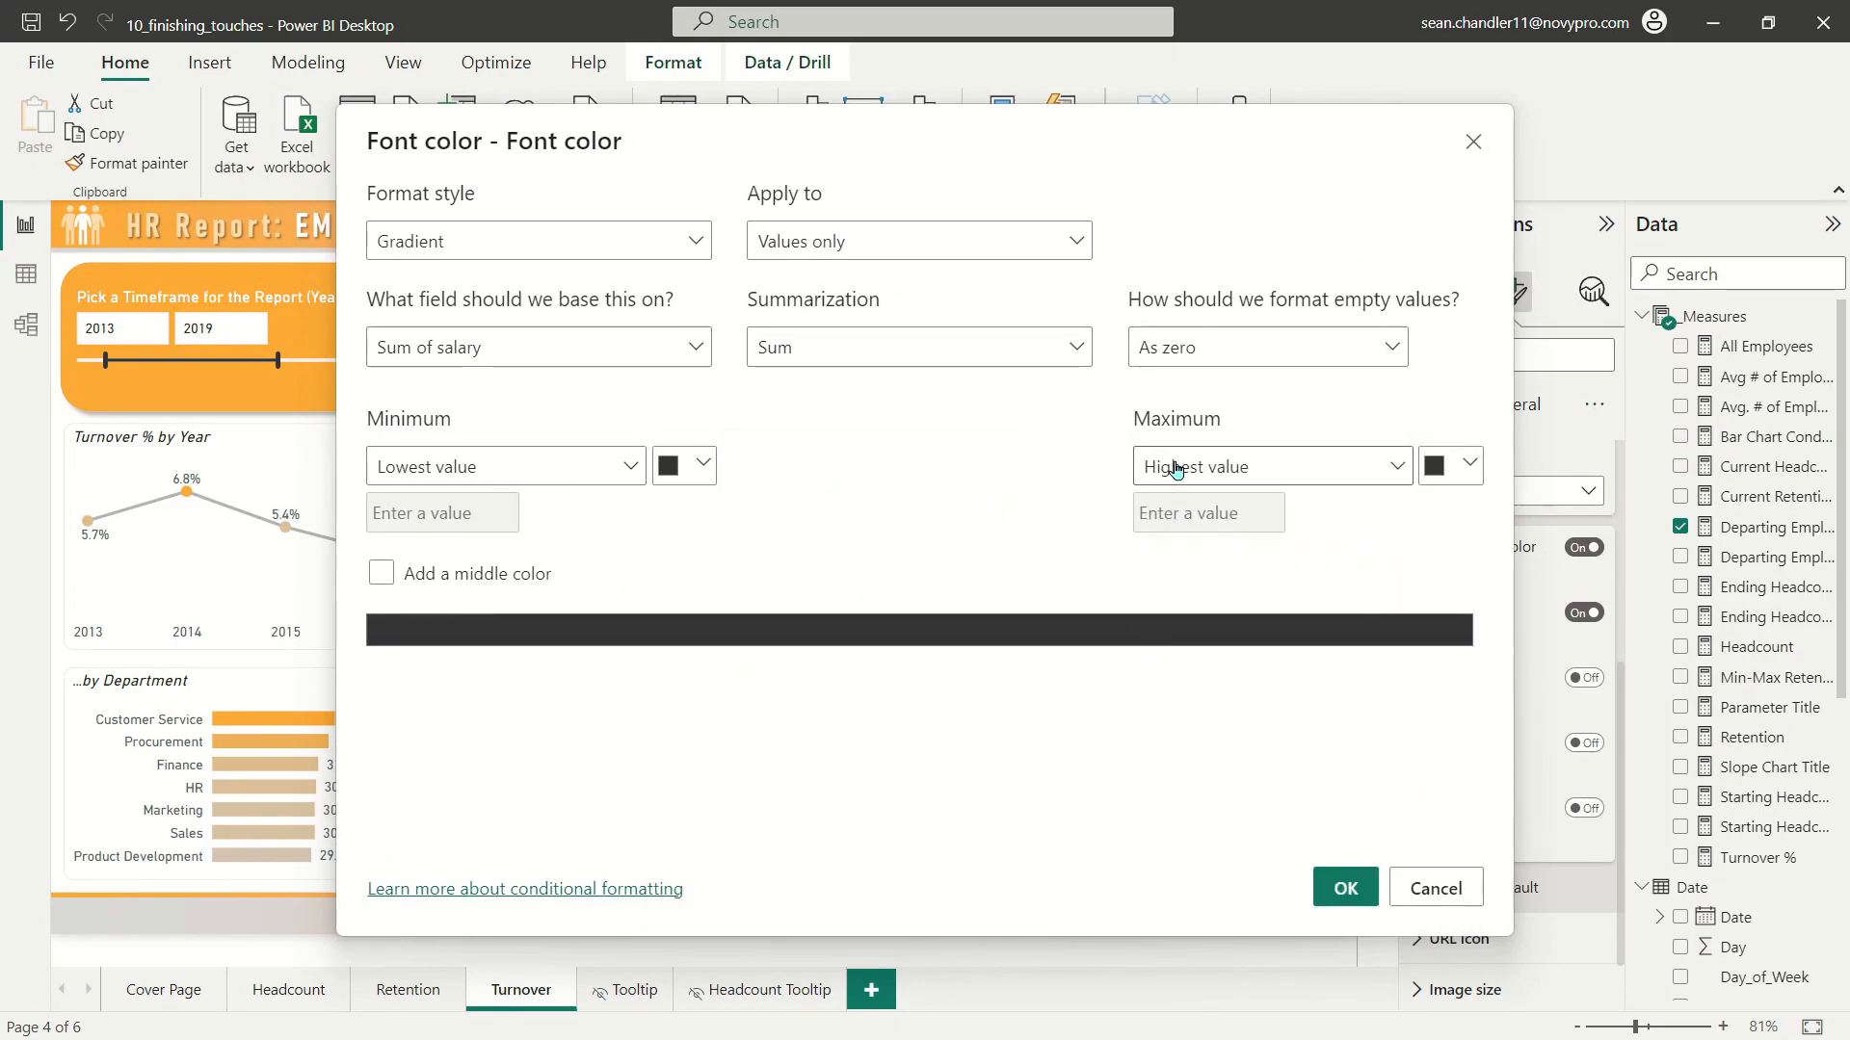
pyautogui.click(1346, 888)
# Step: Check the legibility and shading of the Total Salary values throughout the departing employees table, and deselect the table
pyautogui.scroll(-12, 1156, 390)
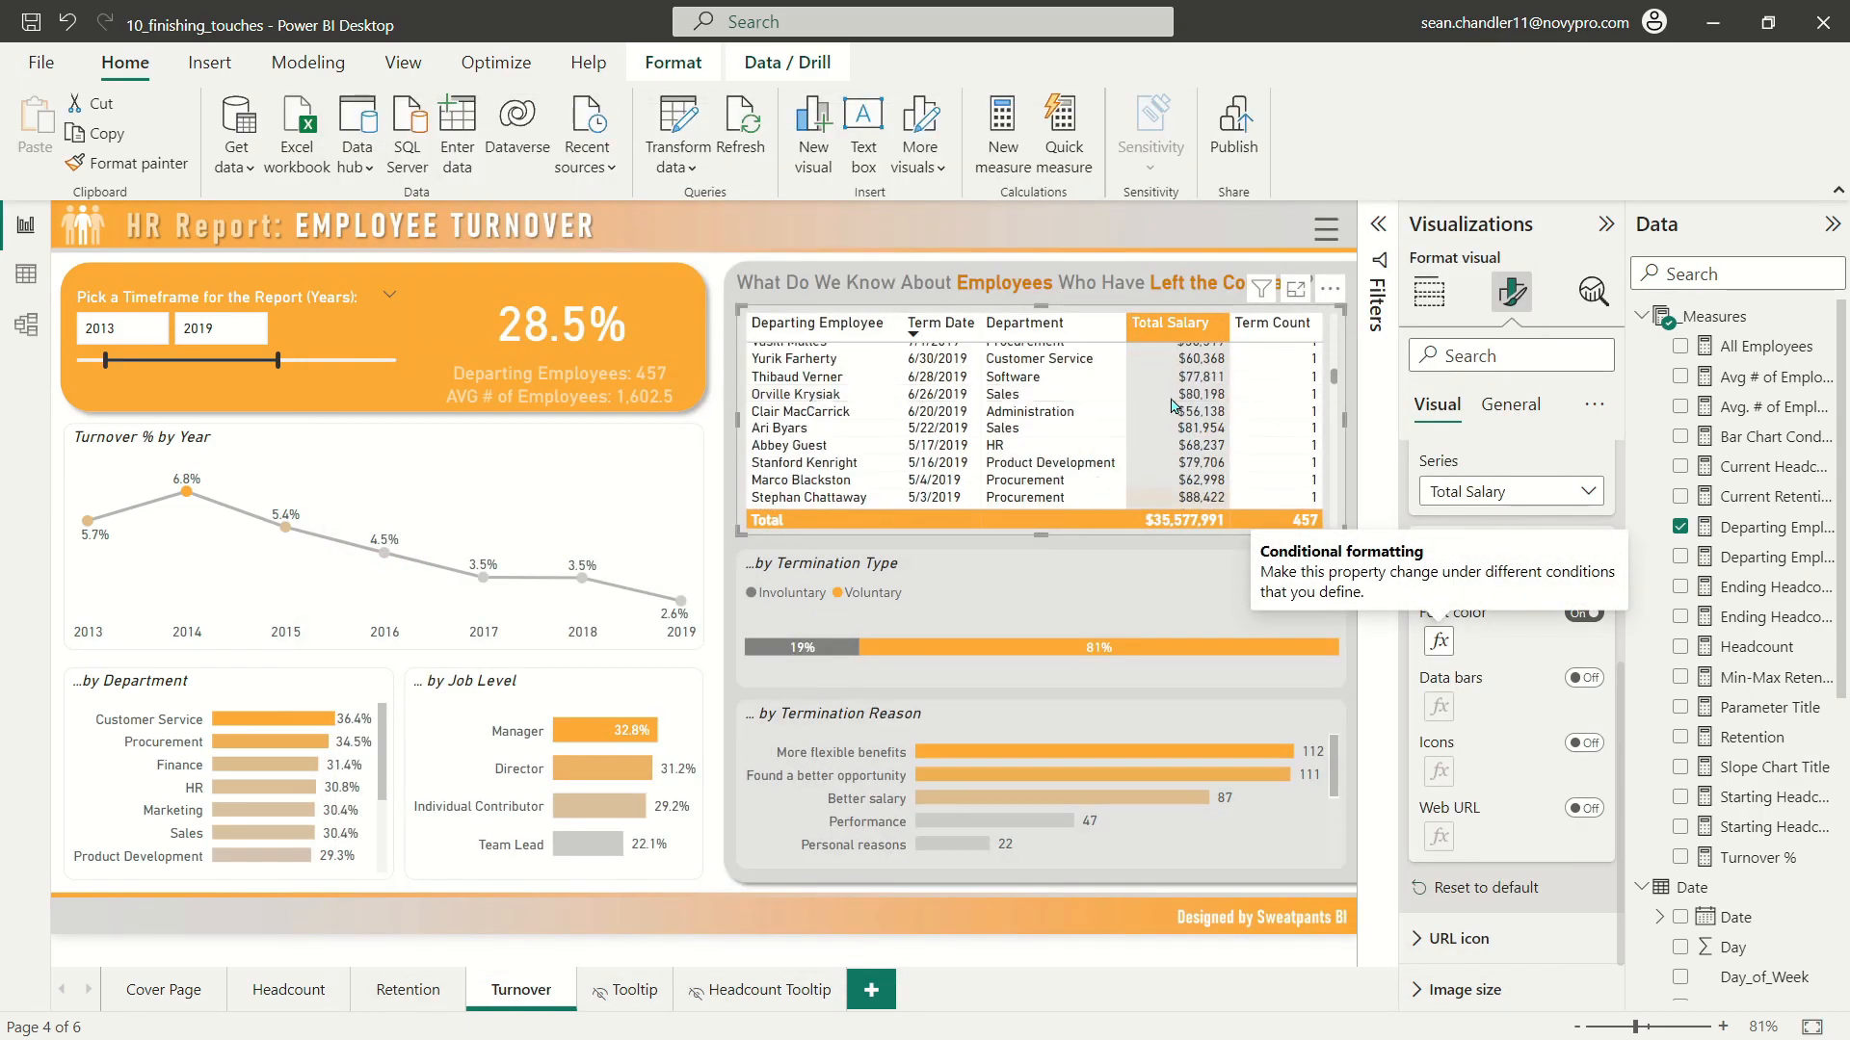
pyautogui.scroll(-15, 1173, 405)
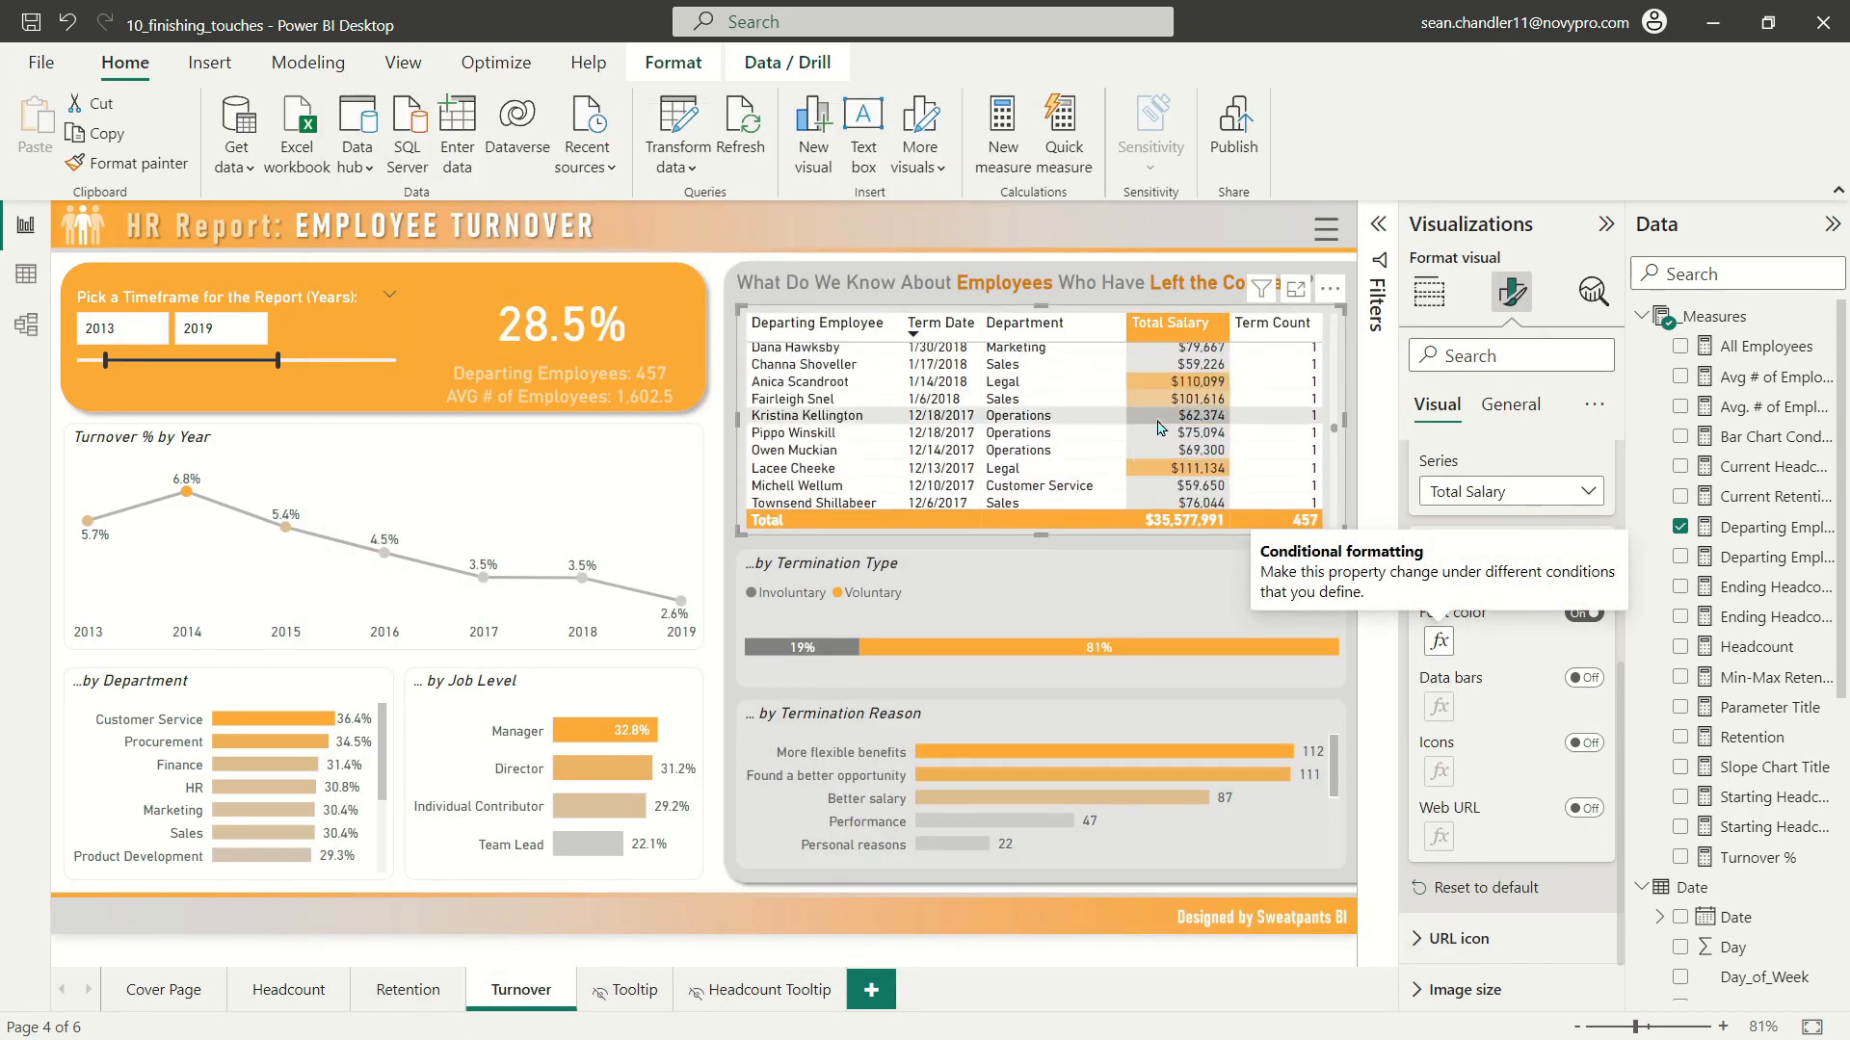
pyautogui.scroll(15, 1159, 431)
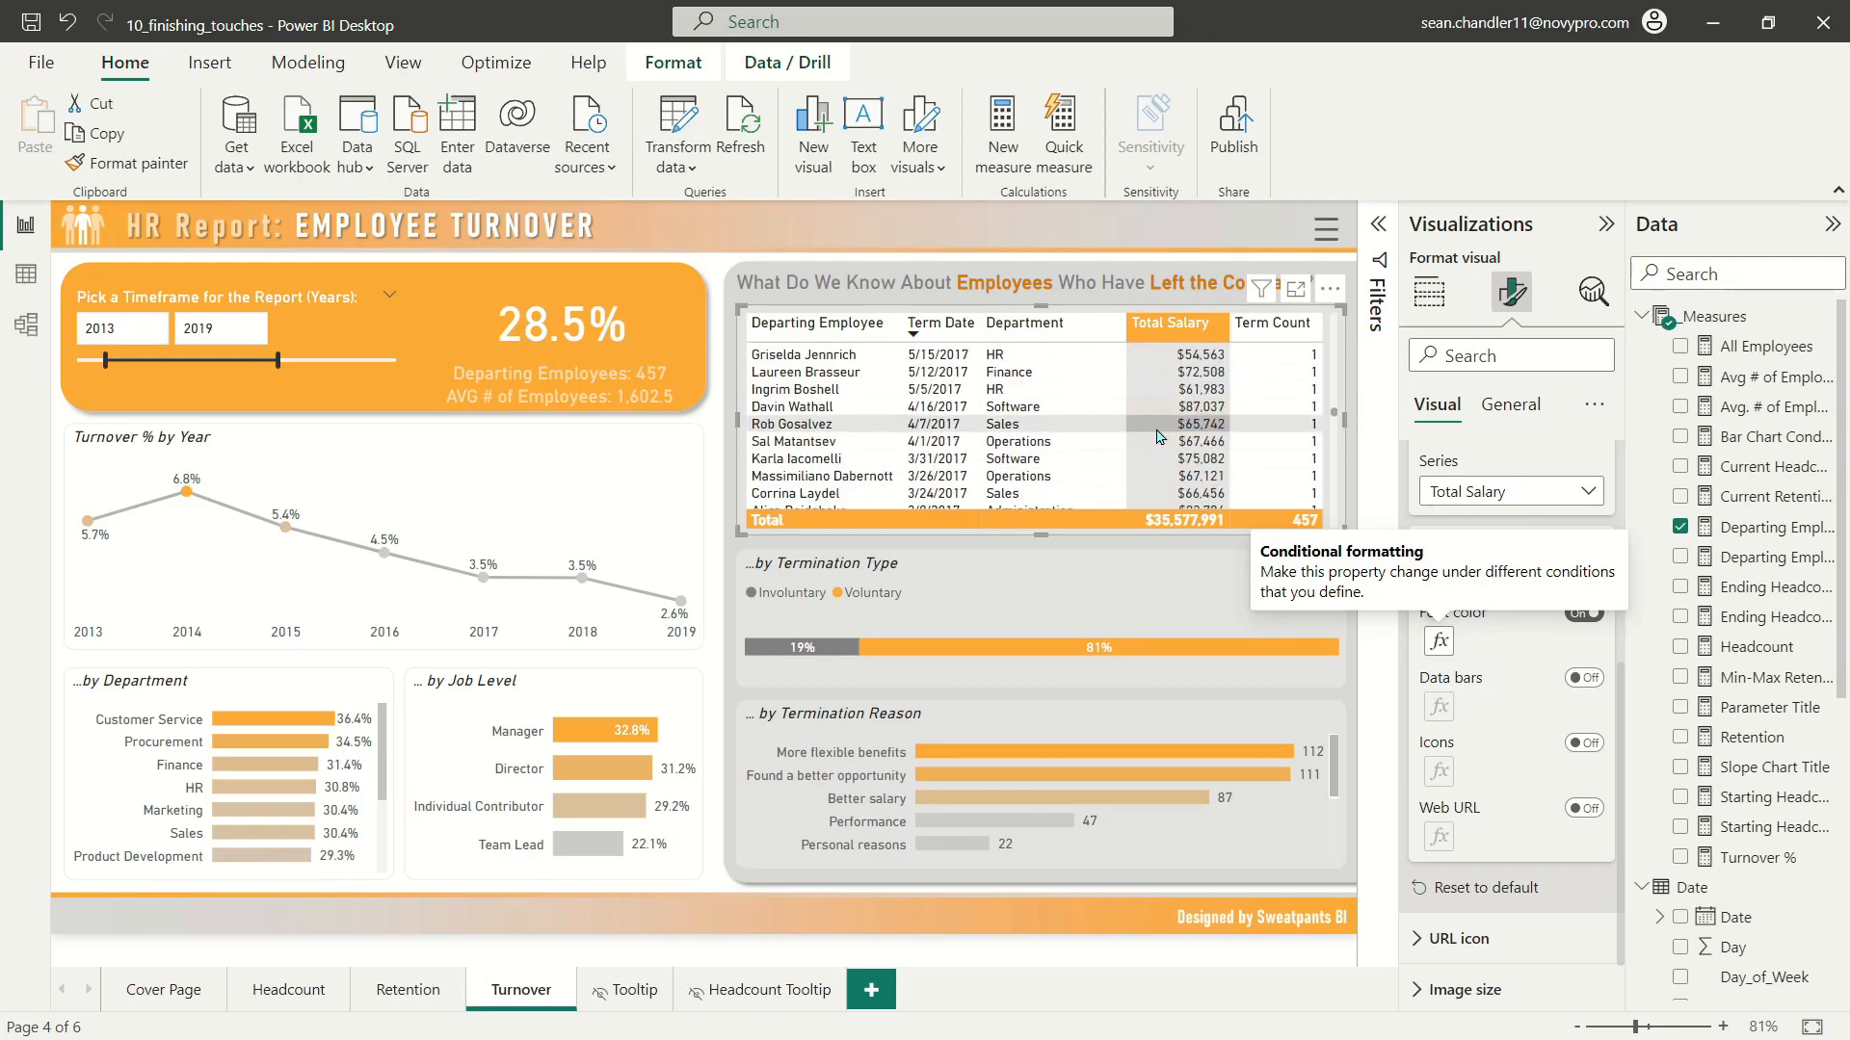
pyautogui.scroll(7, 1159, 435)
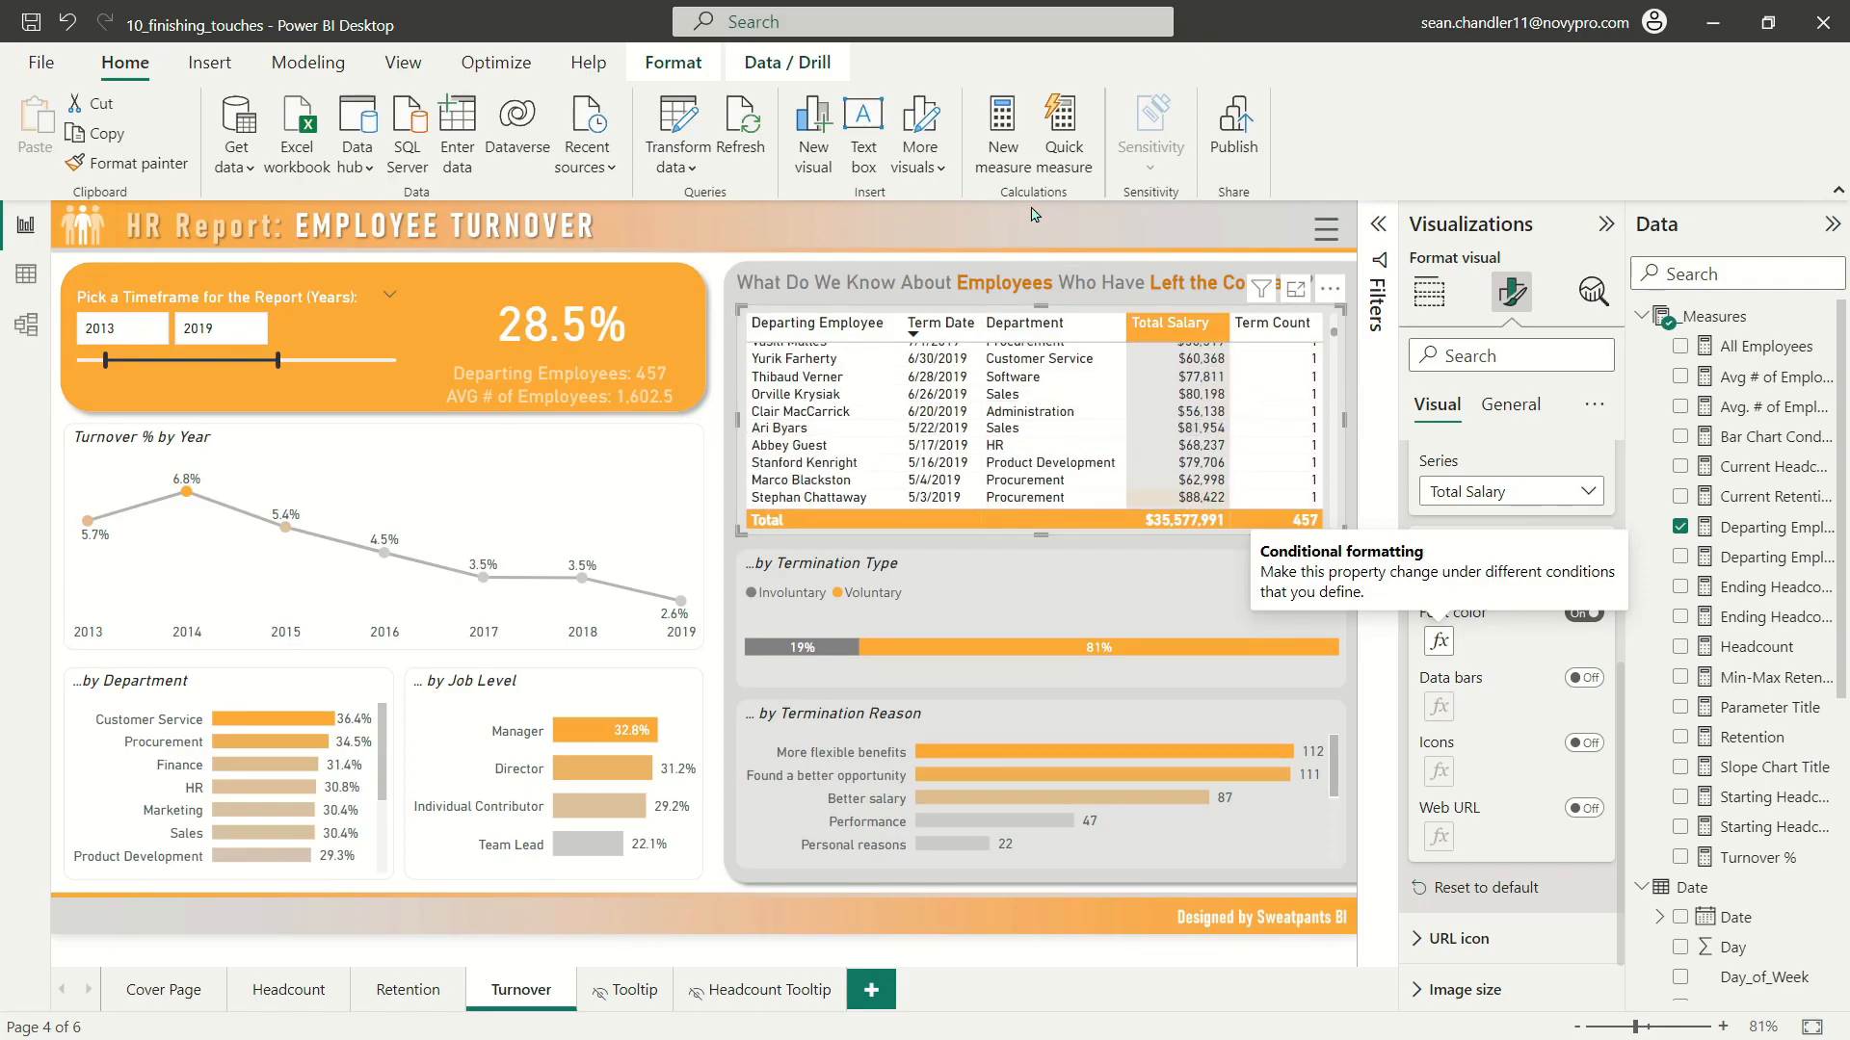
pyautogui.click(584, 272)
pyautogui.scroll(5, 1179, 470)
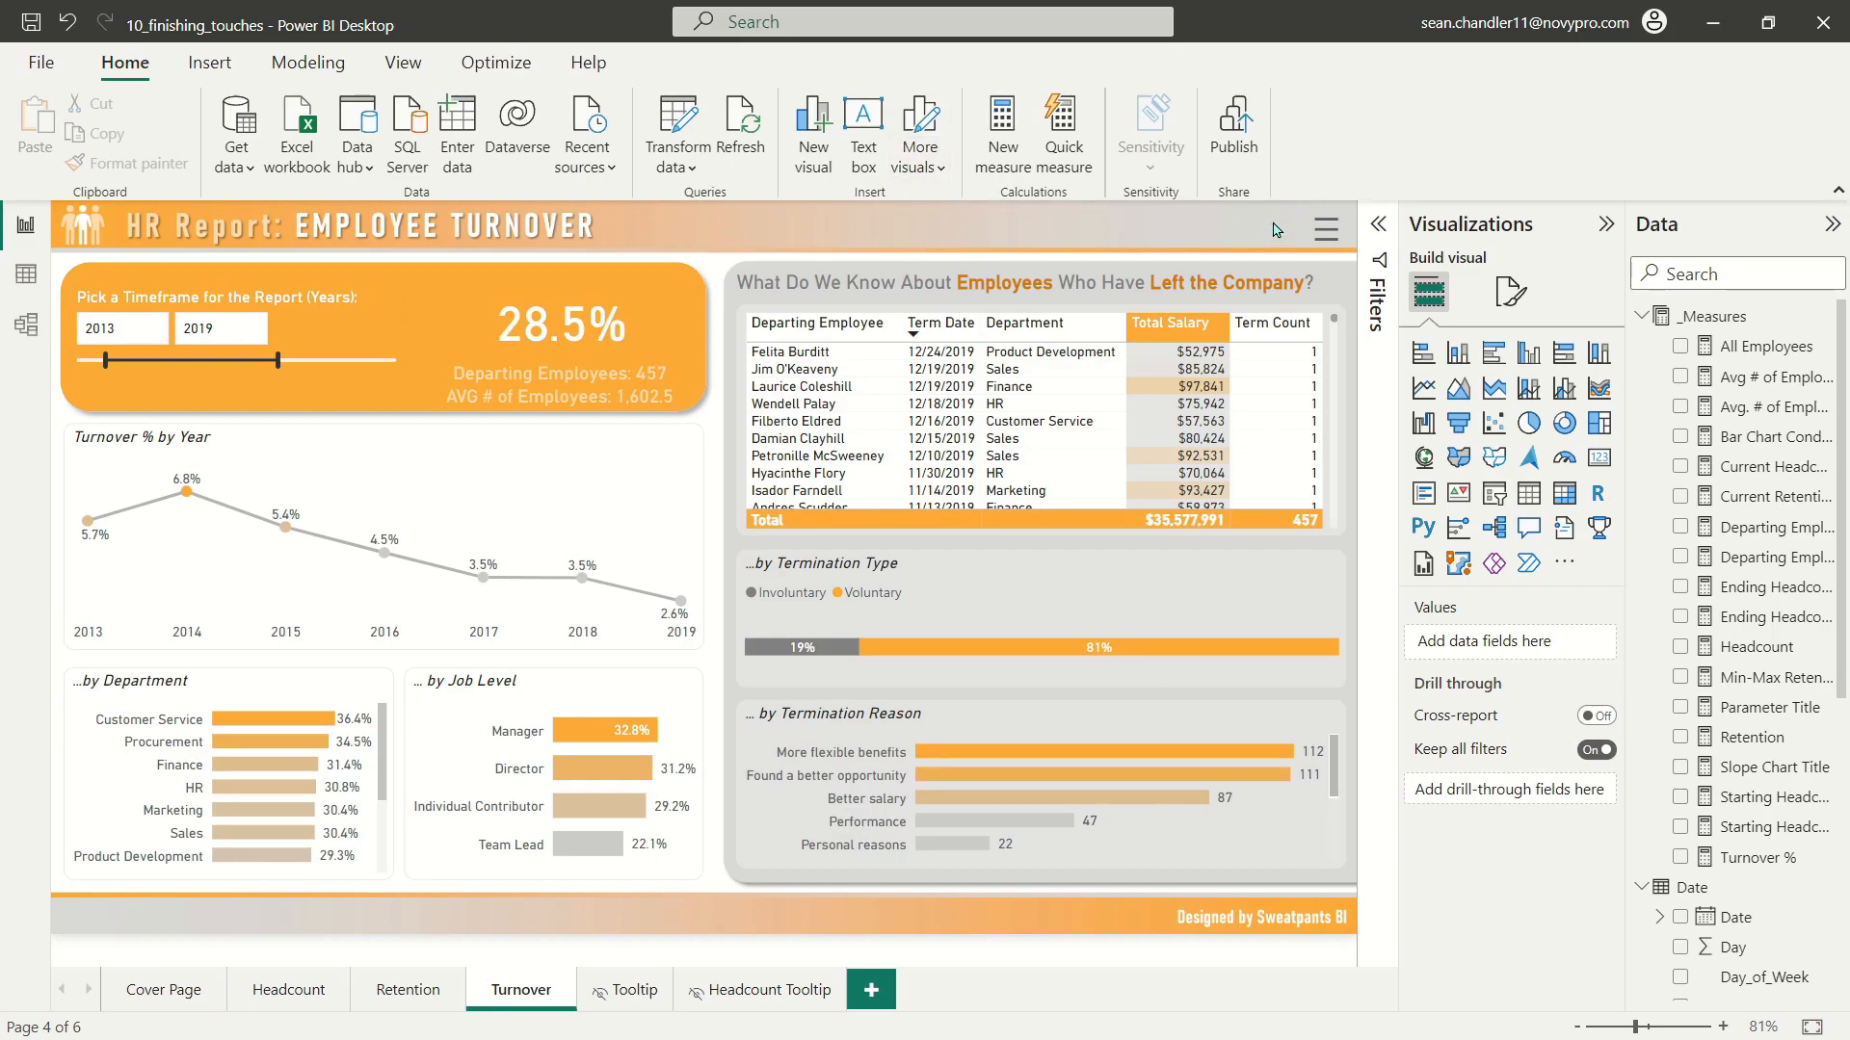
# Step: Return to the Cover Page, save the changes and publish the report to My workspace
pyautogui.click(168, 992)
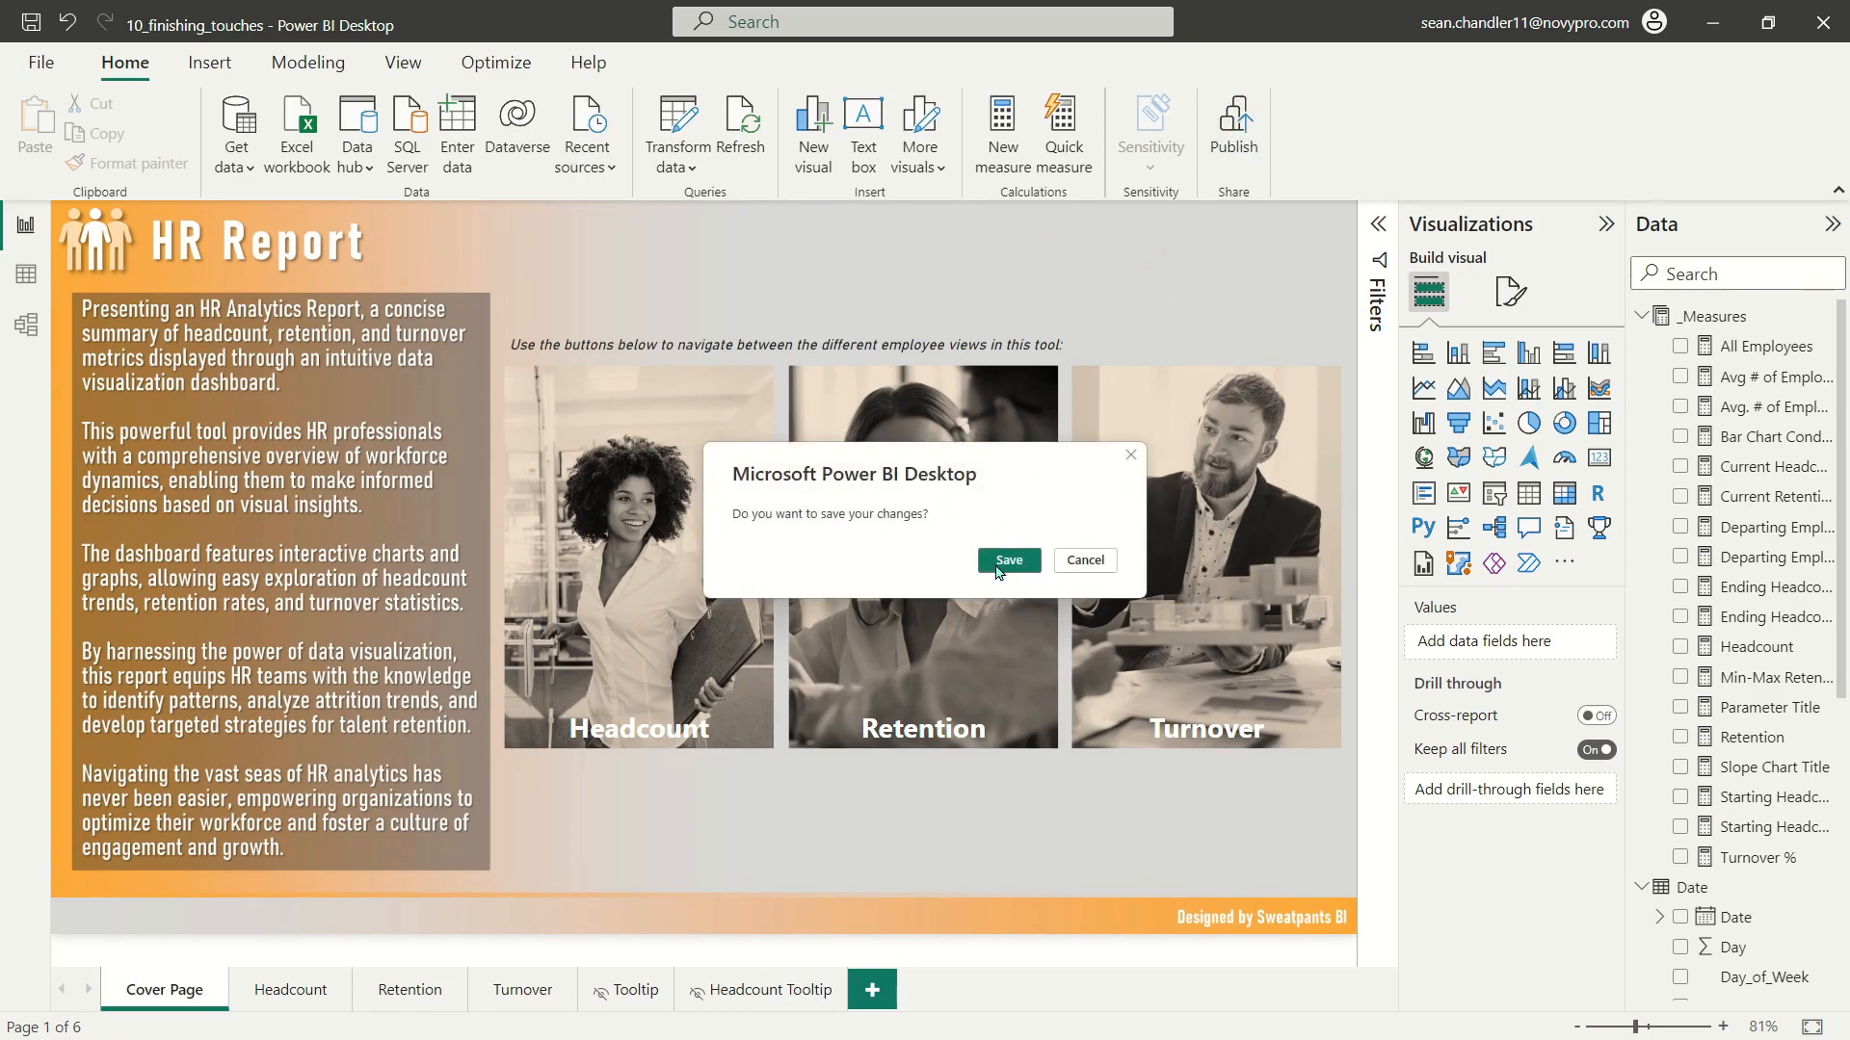
pyautogui.click(1009, 561)
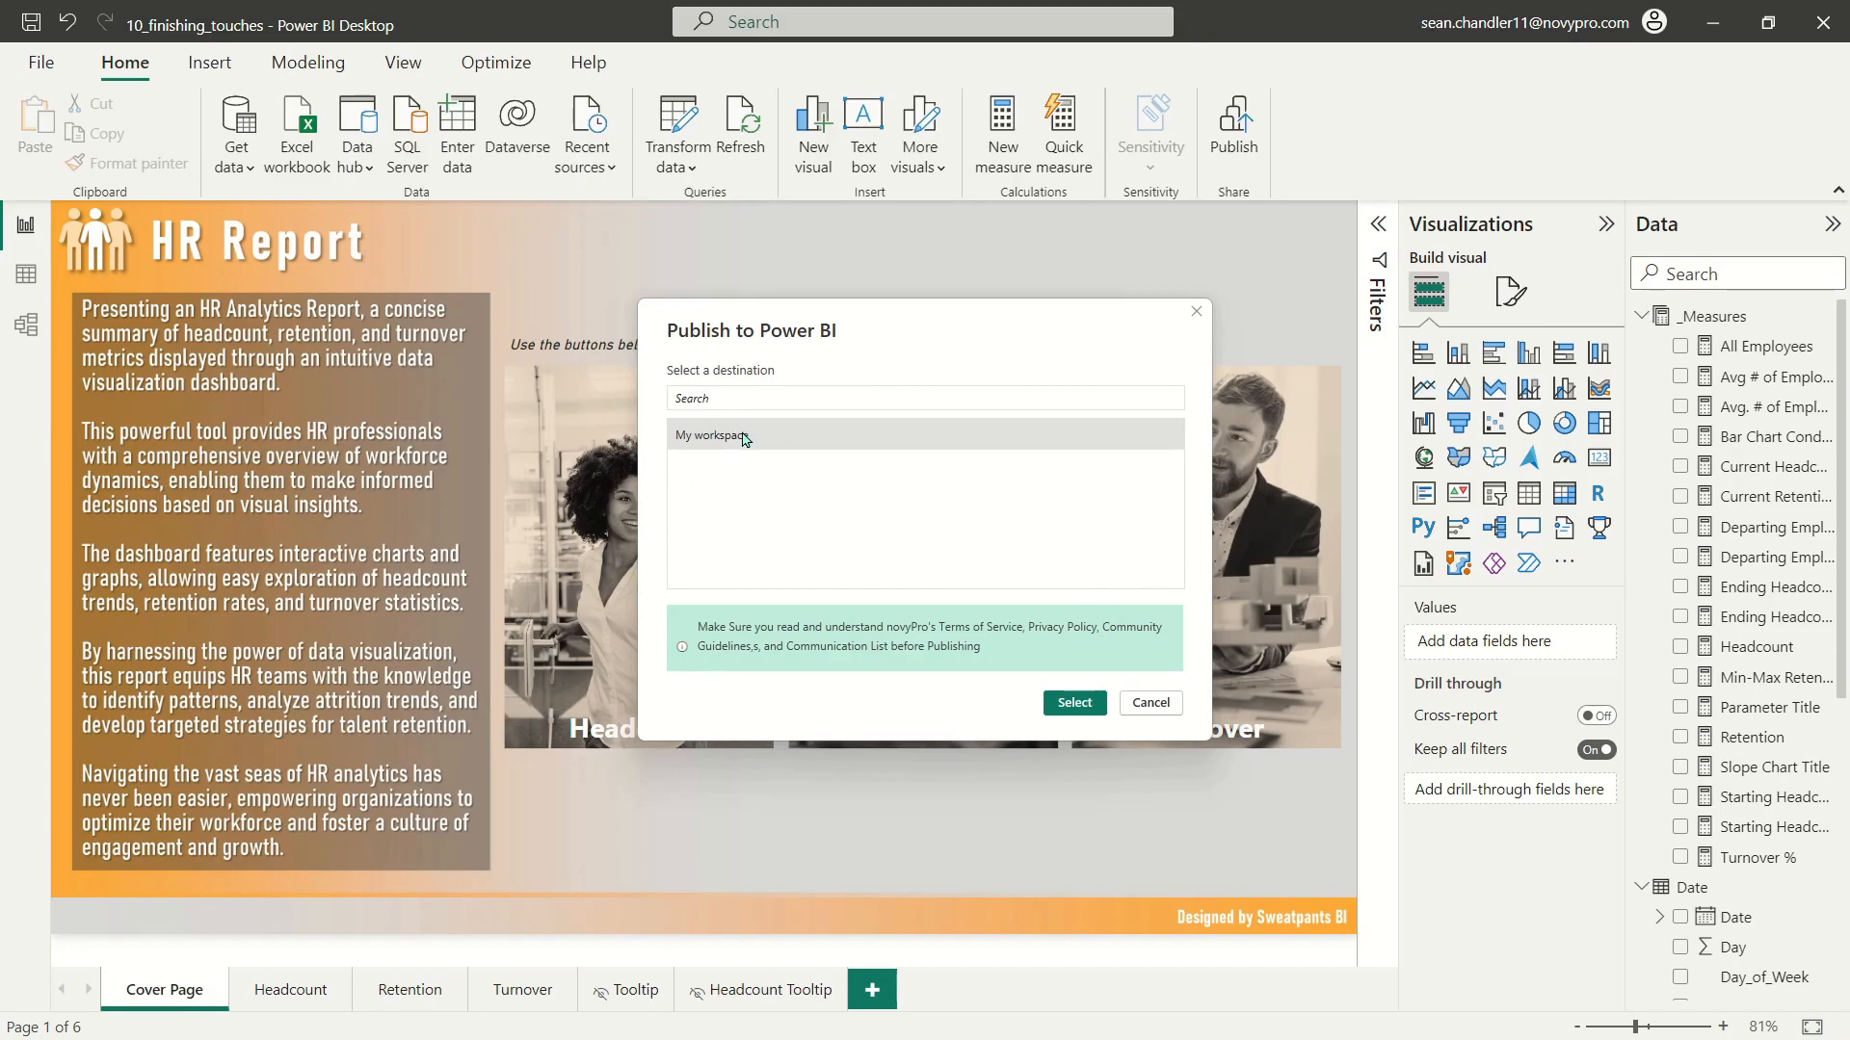
pyautogui.click(1069, 705)
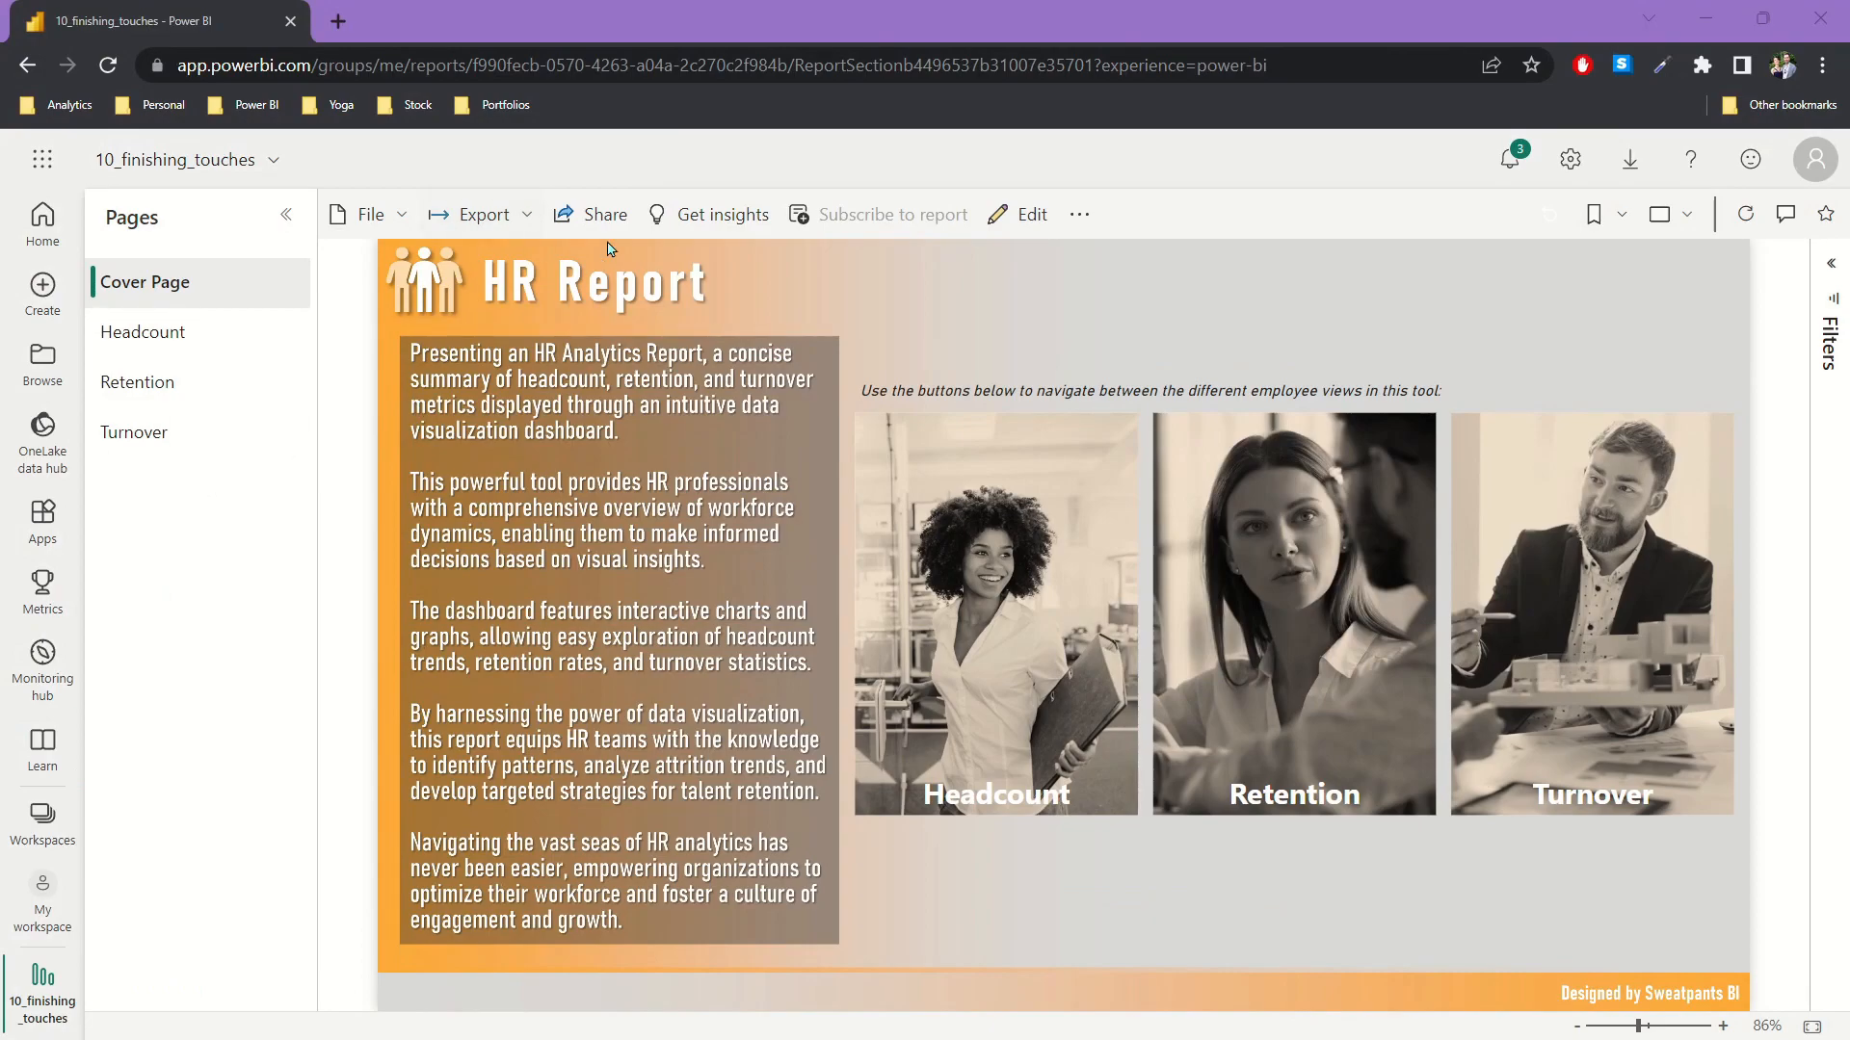
# Step: In the Power BI service, show the published report in full screen and follow the Cover Page's Headcount button
pyautogui.click(1662, 216)
pyautogui.press('Escape')
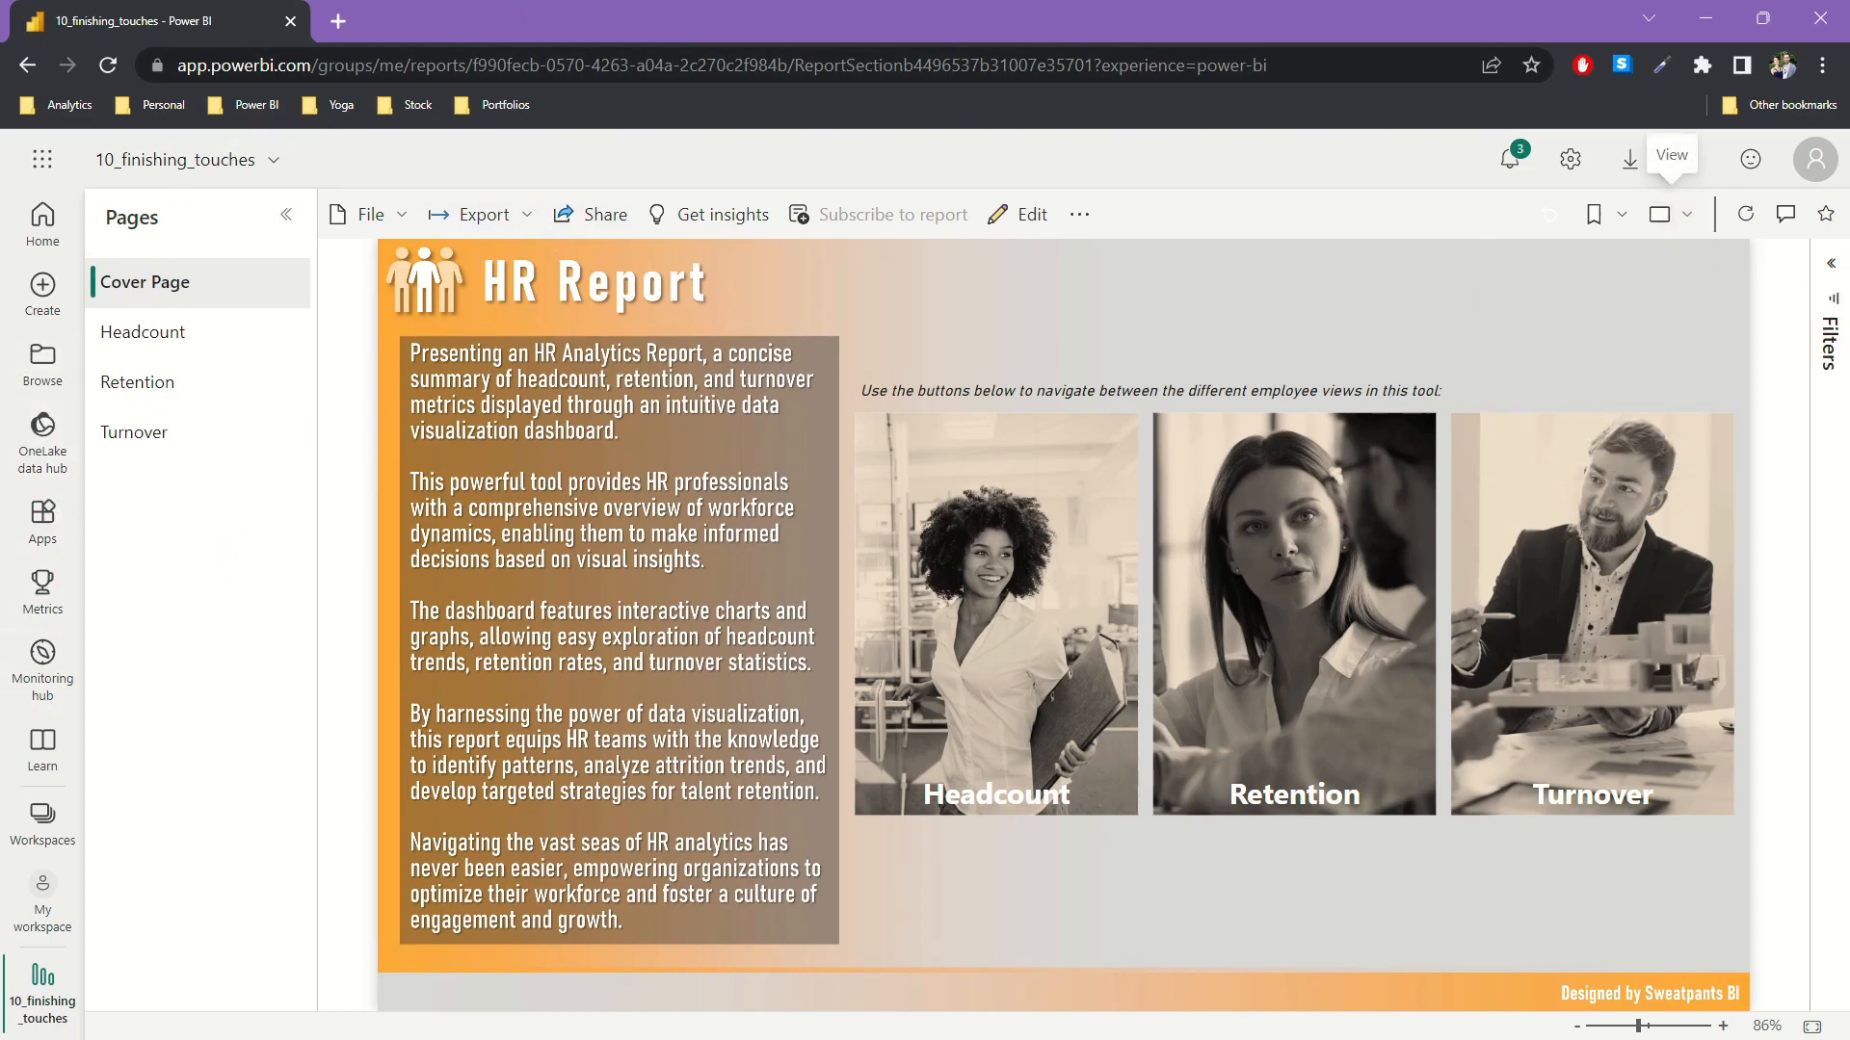
pyautogui.click(1681, 222)
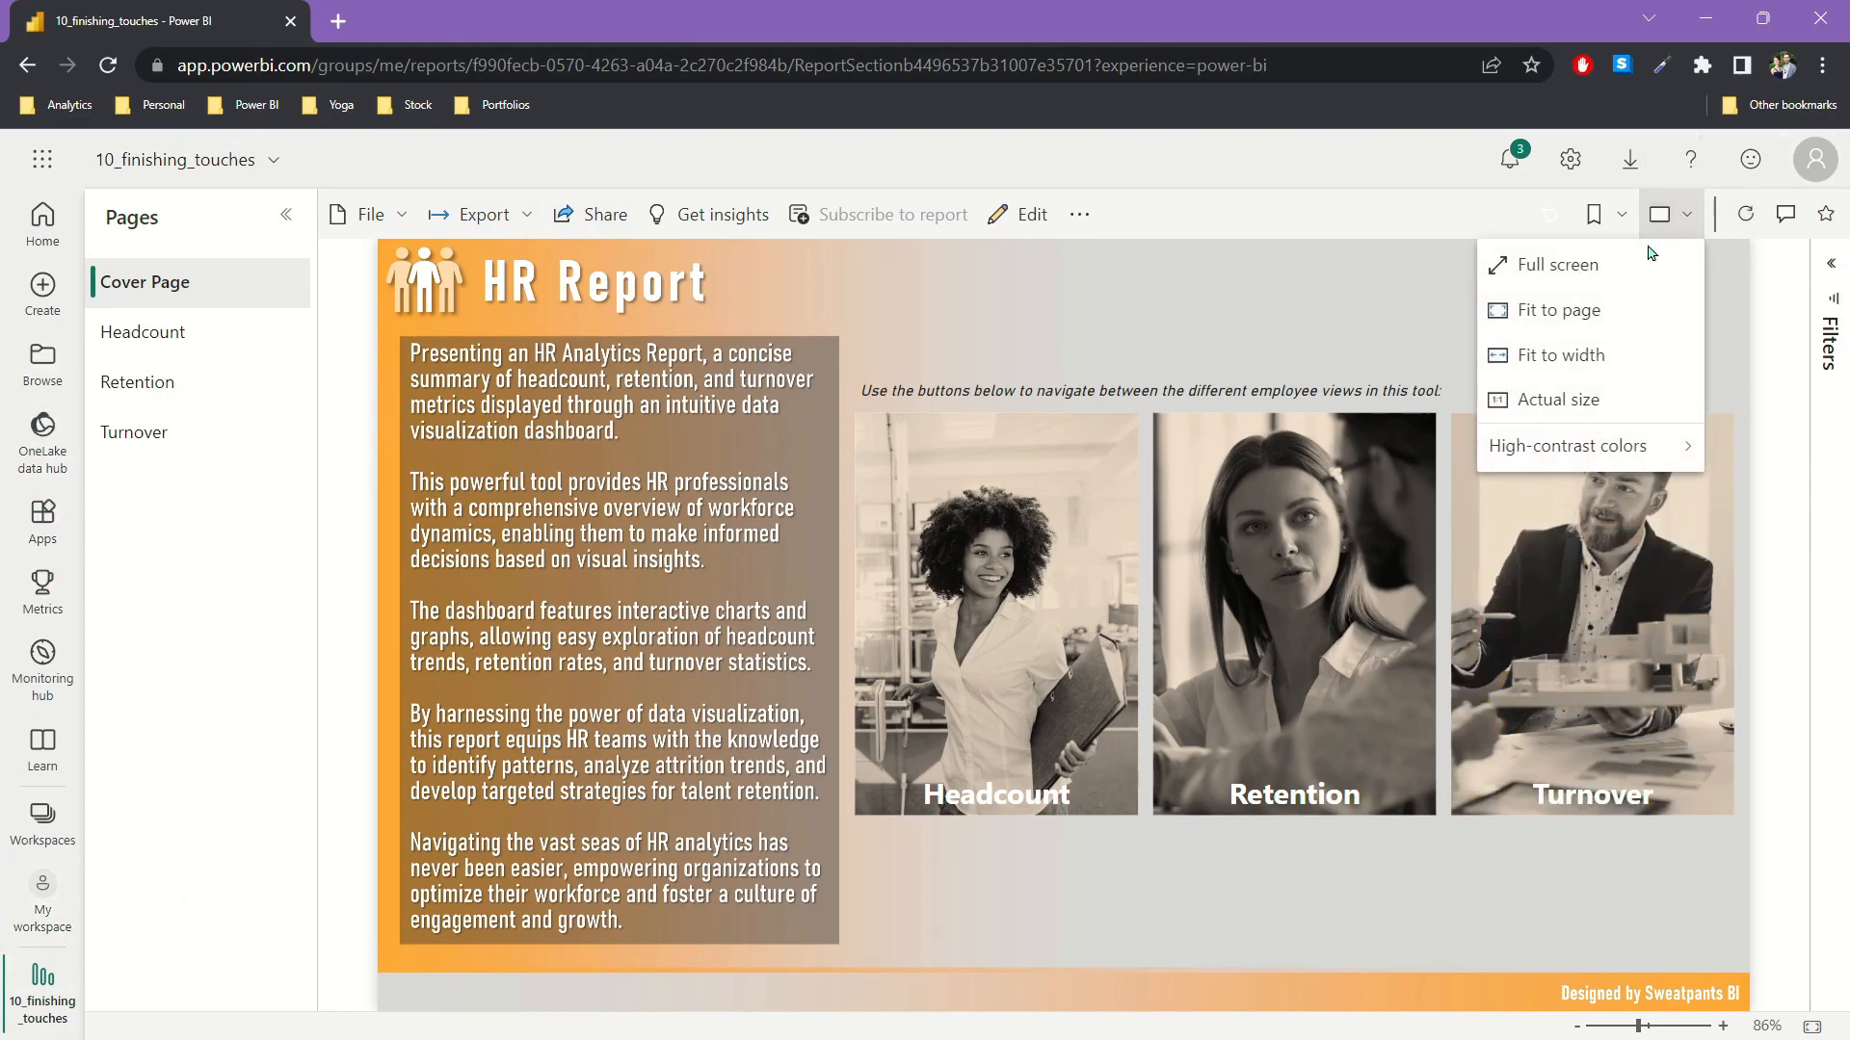
pyautogui.click(1627, 269)
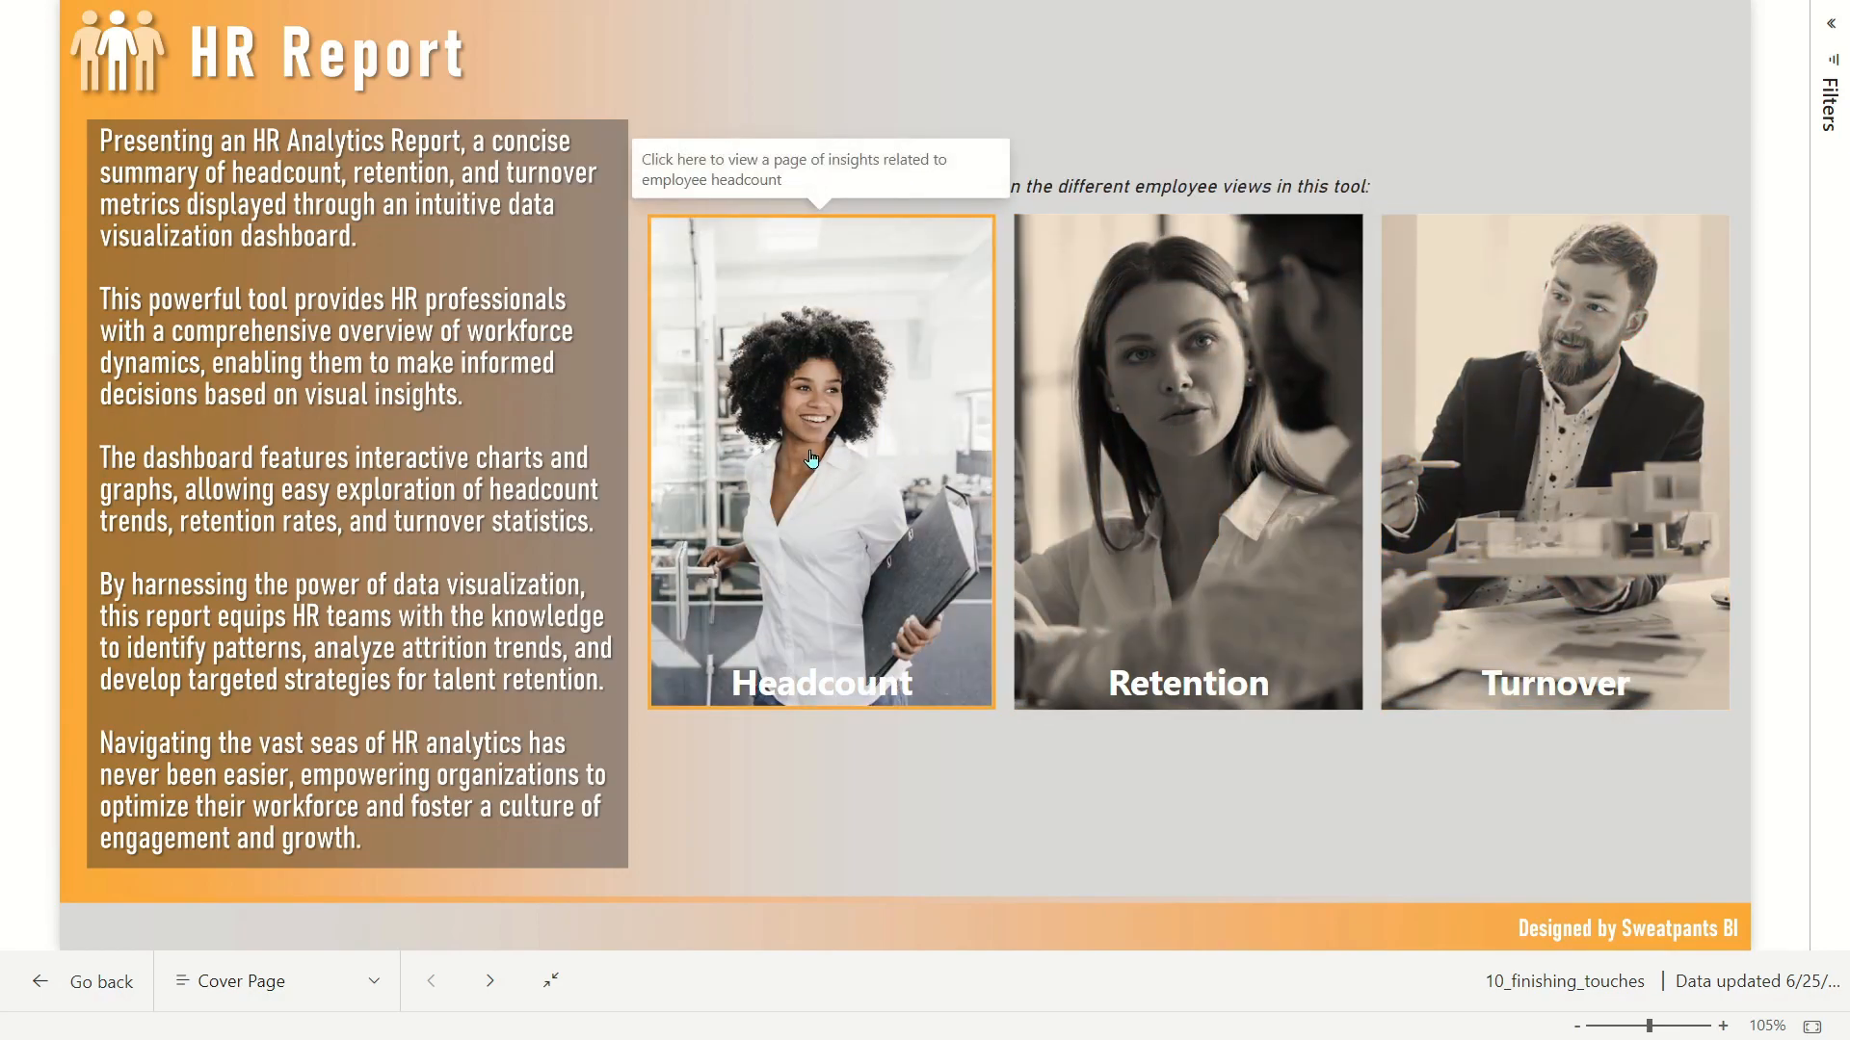
pyautogui.click(812, 458)
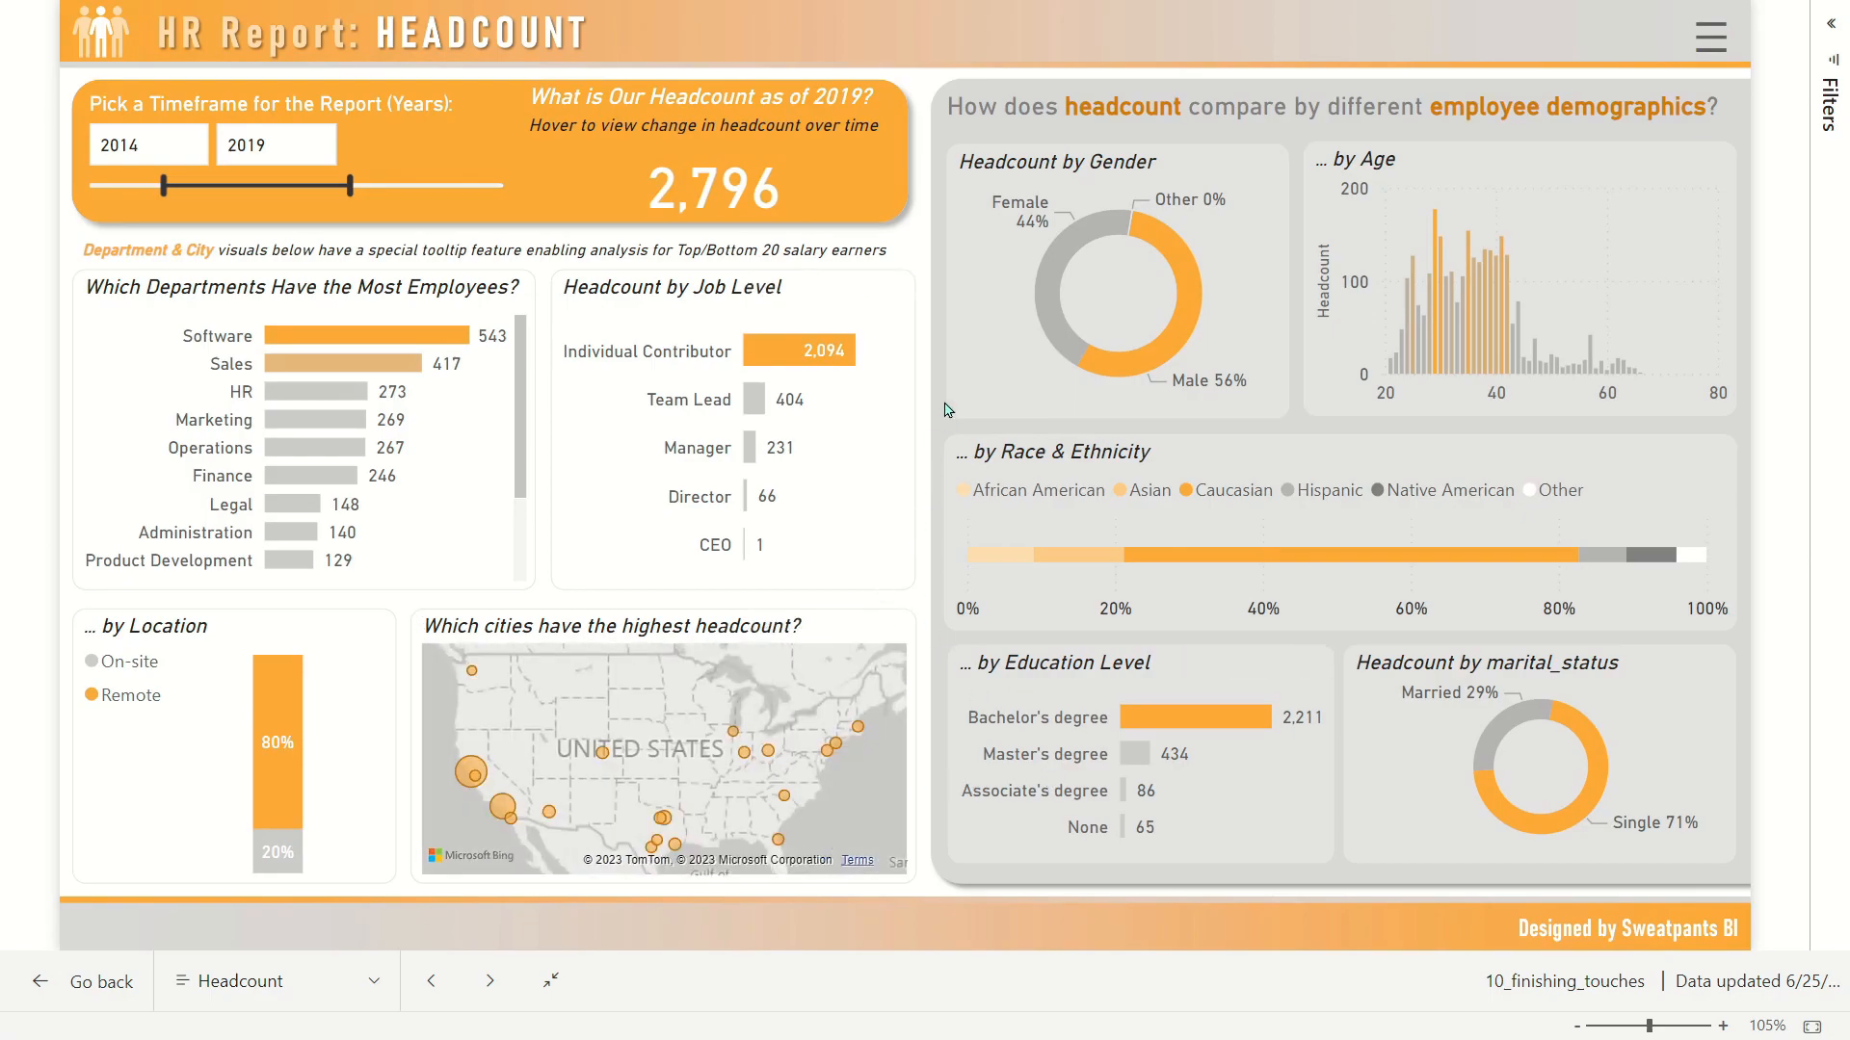
# Step: Open the slicer menu on the Headcount page, test the Department slicer with Customer Service, and clear that selection
pyautogui.moveTo(732, 192)
pyautogui.click(1720, 54)
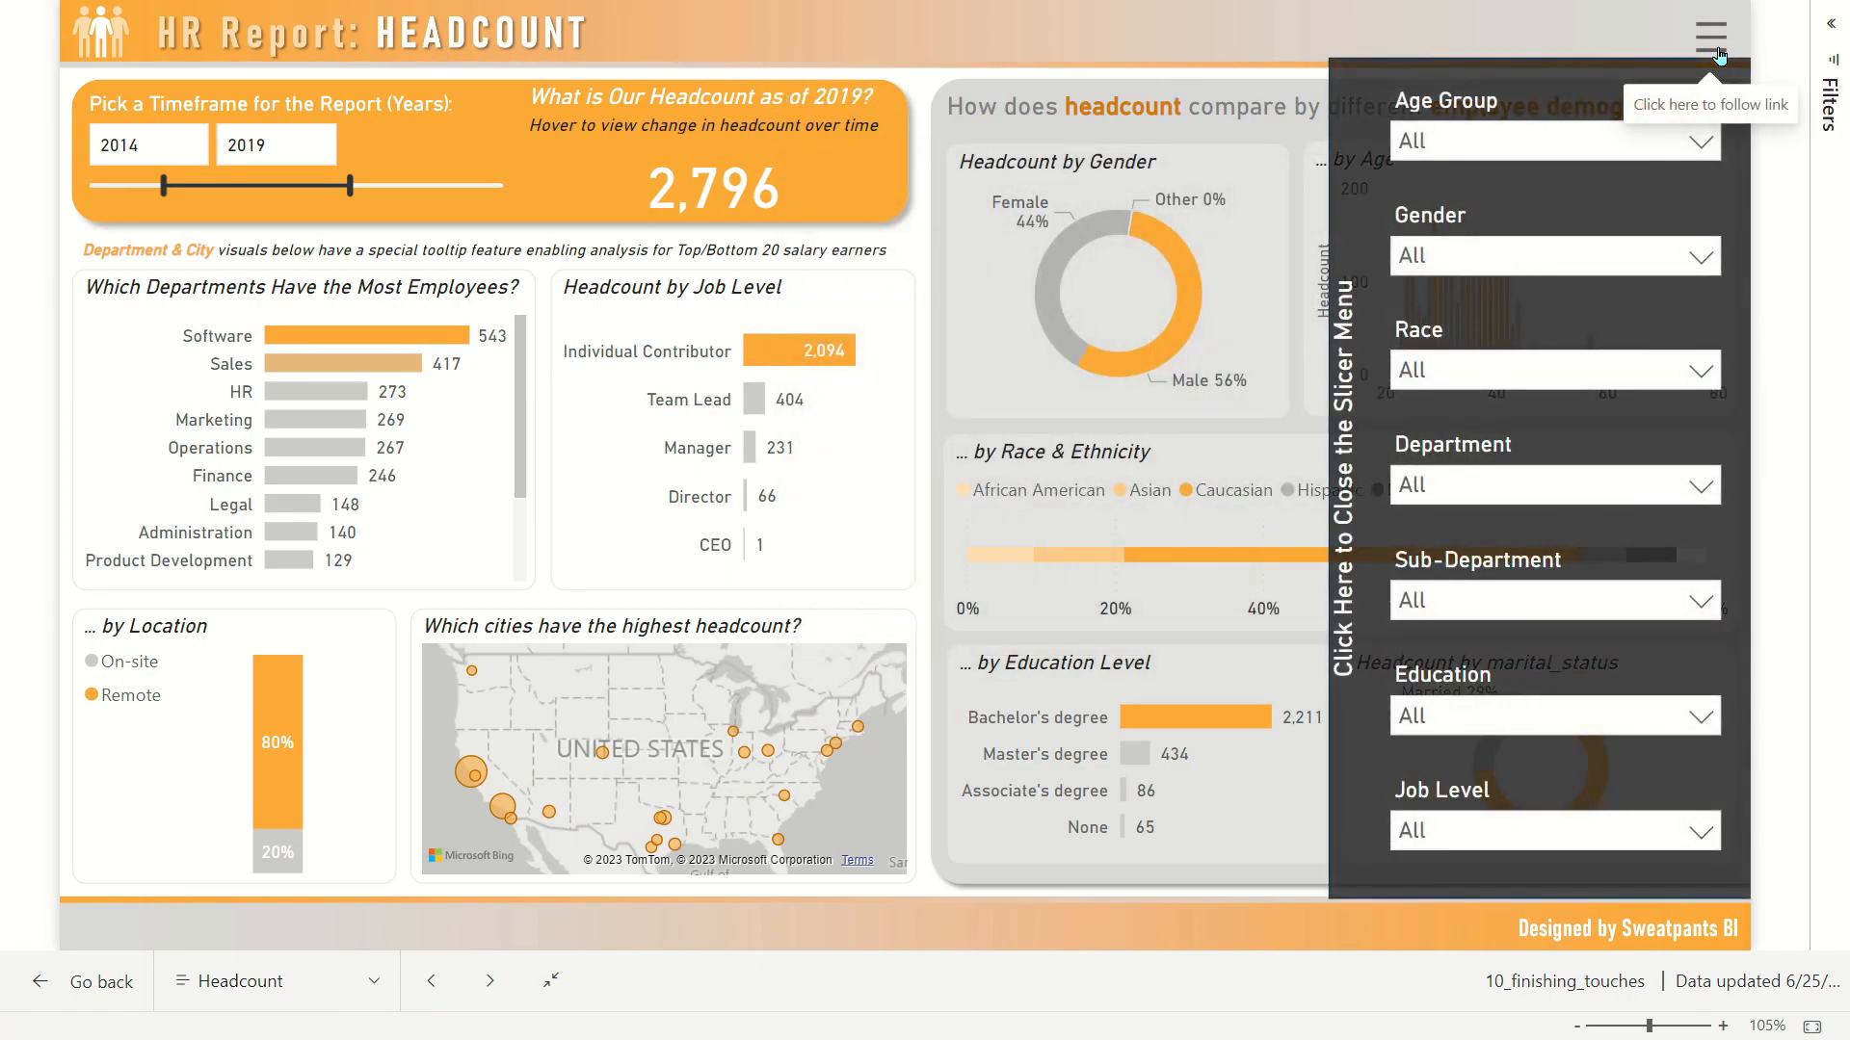
pyautogui.click(1531, 489)
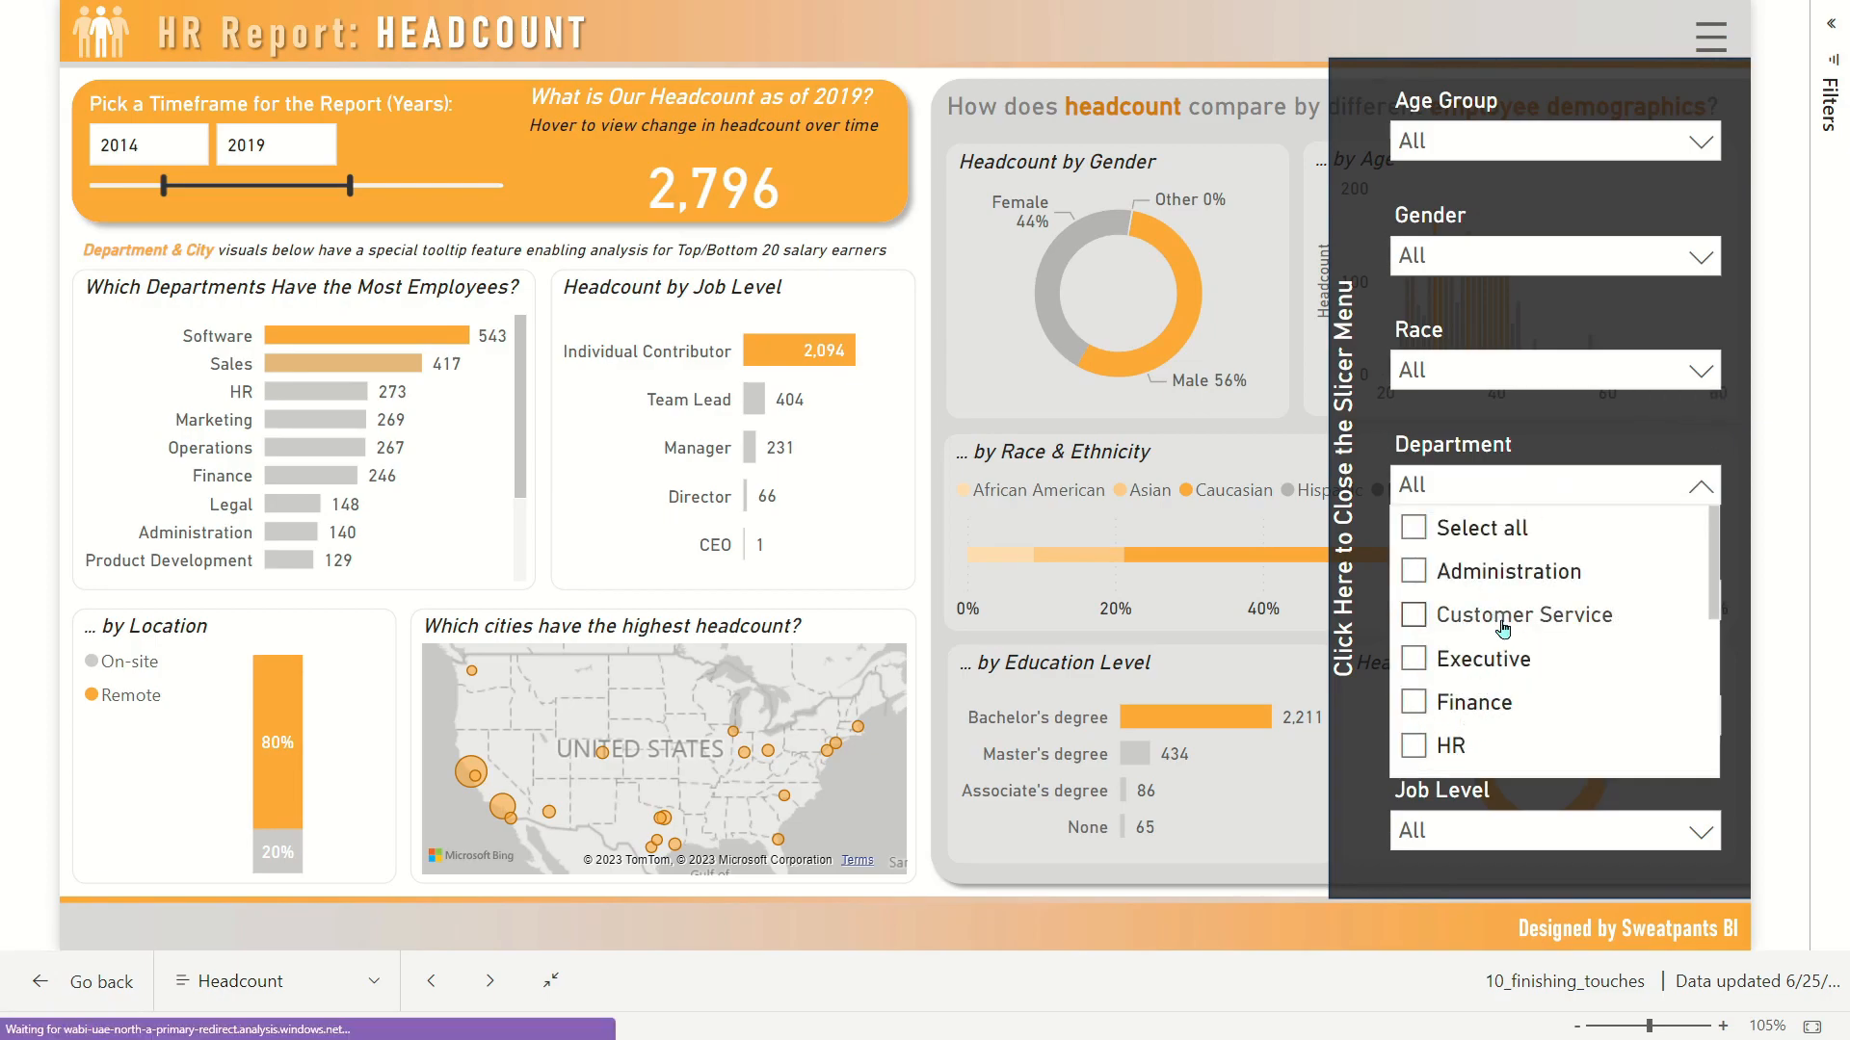
pyautogui.click(1495, 626)
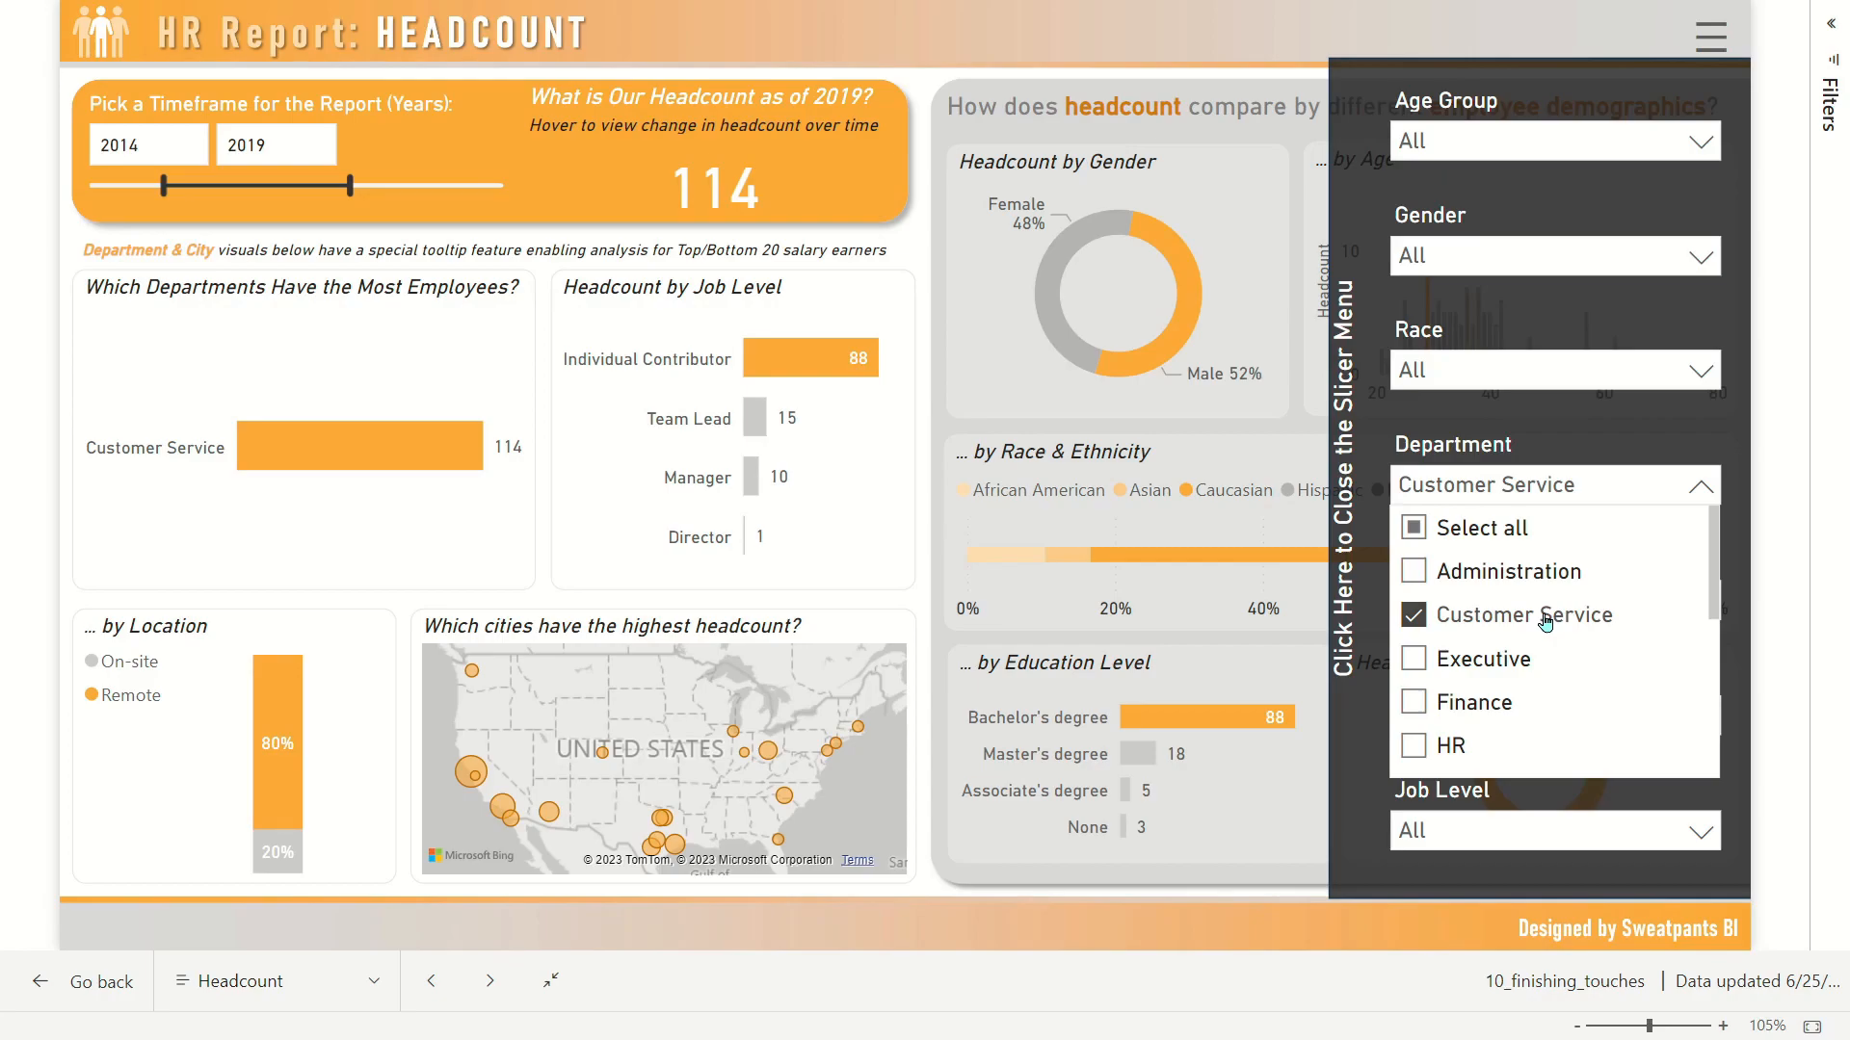
pyautogui.click(1545, 619)
# Step: Test the Department slicer with Sales, clear the selection and close the slicer menu
pyautogui.scroll(-3, 1532, 612)
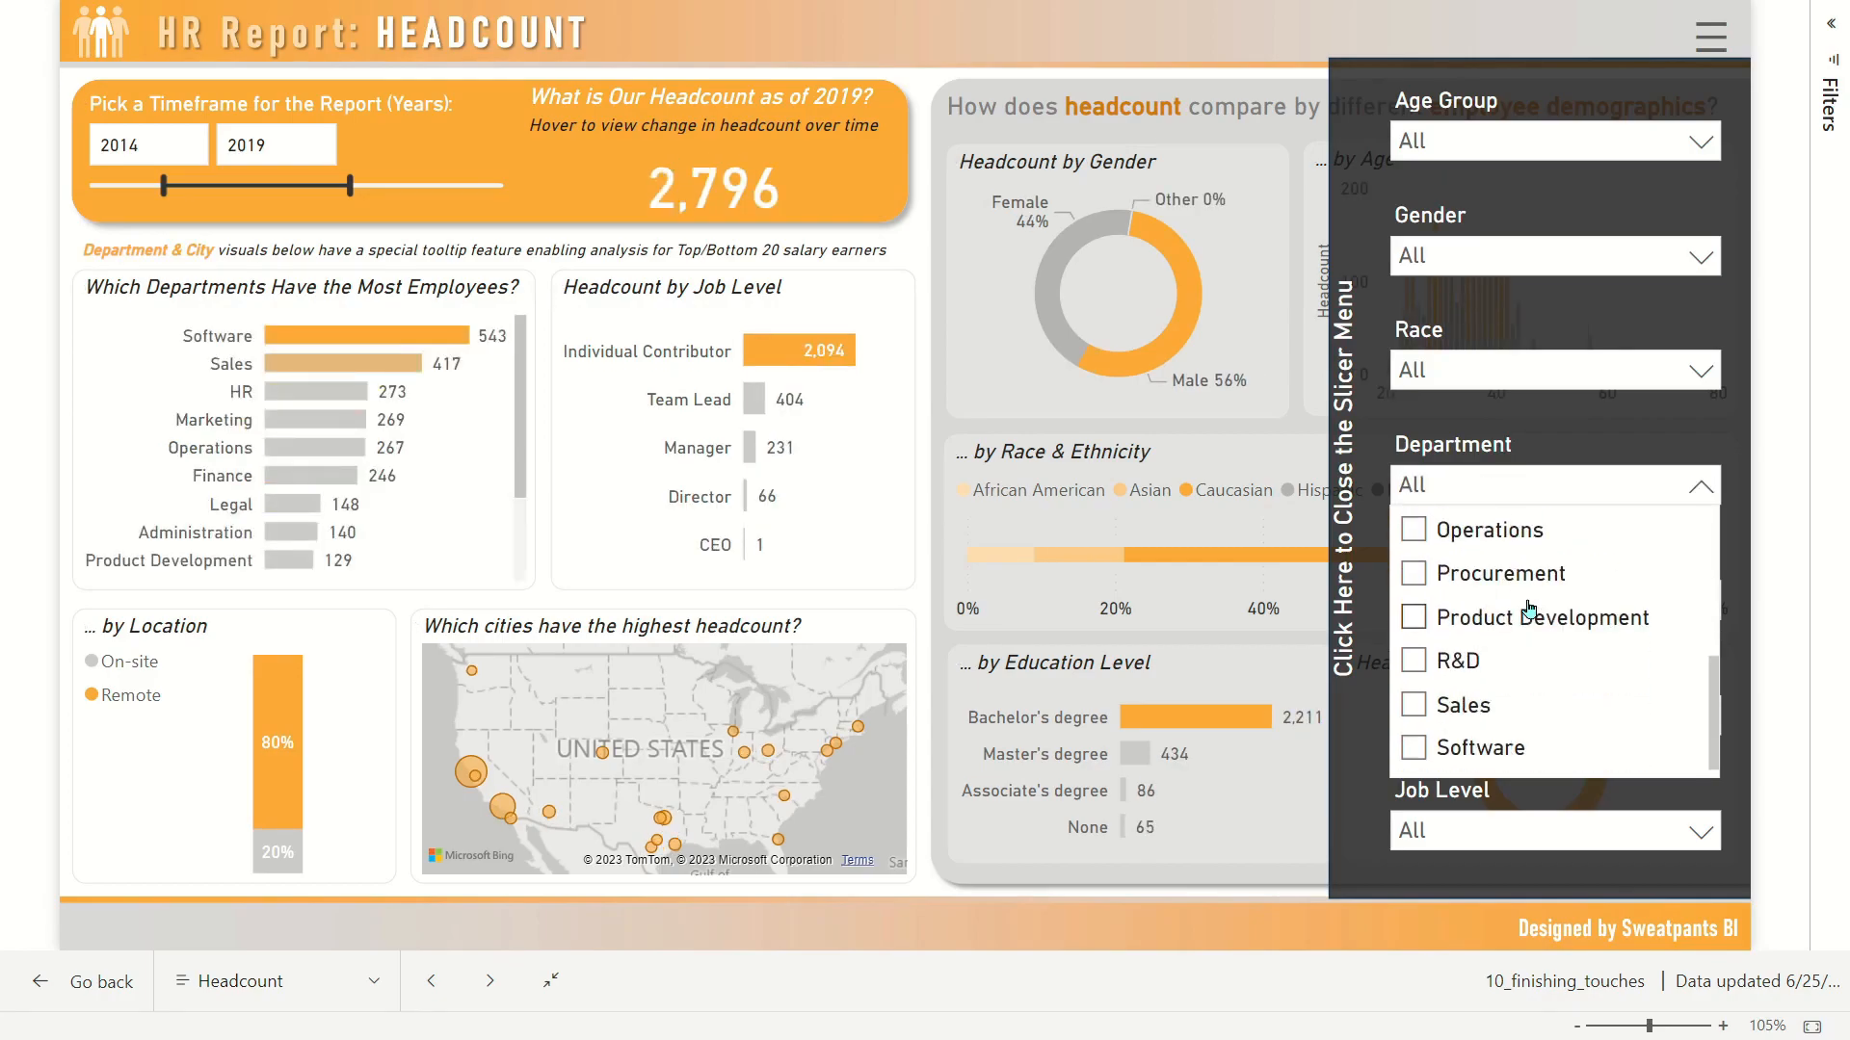
pyautogui.click(1455, 709)
pyautogui.click(1454, 713)
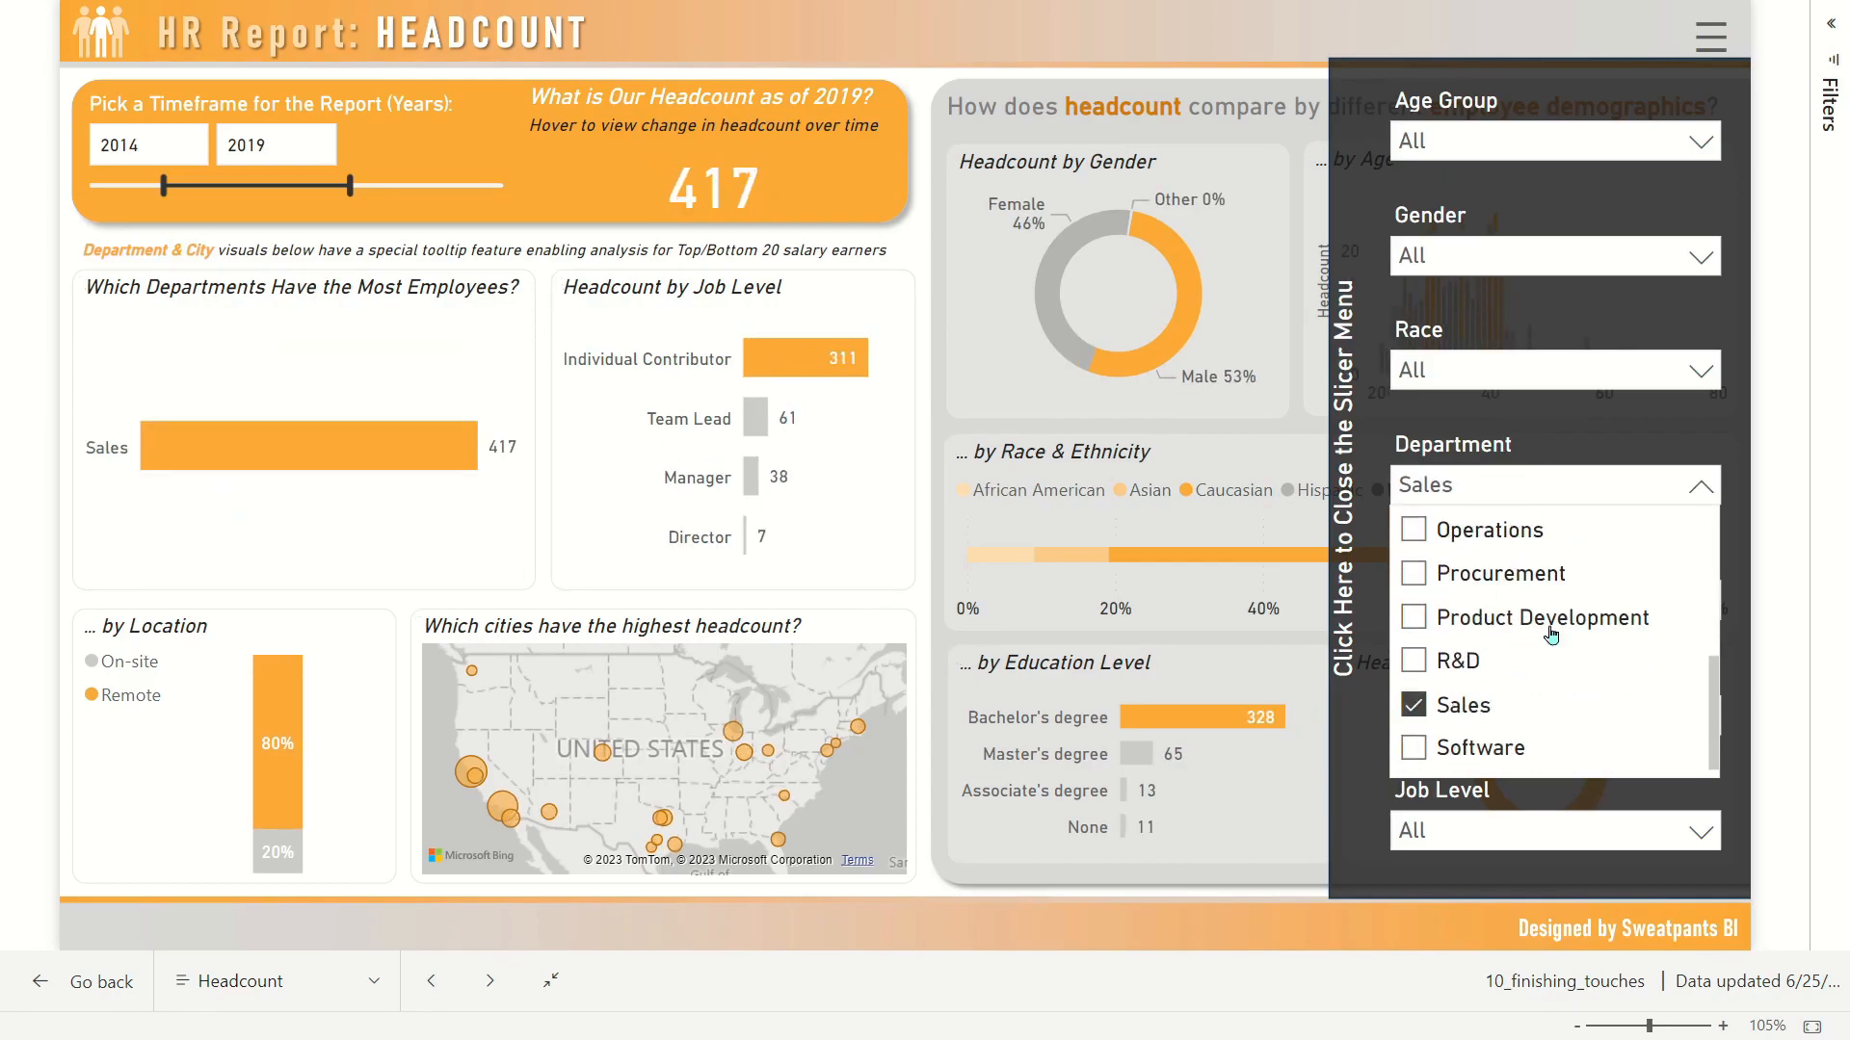
pyautogui.click(1701, 30)
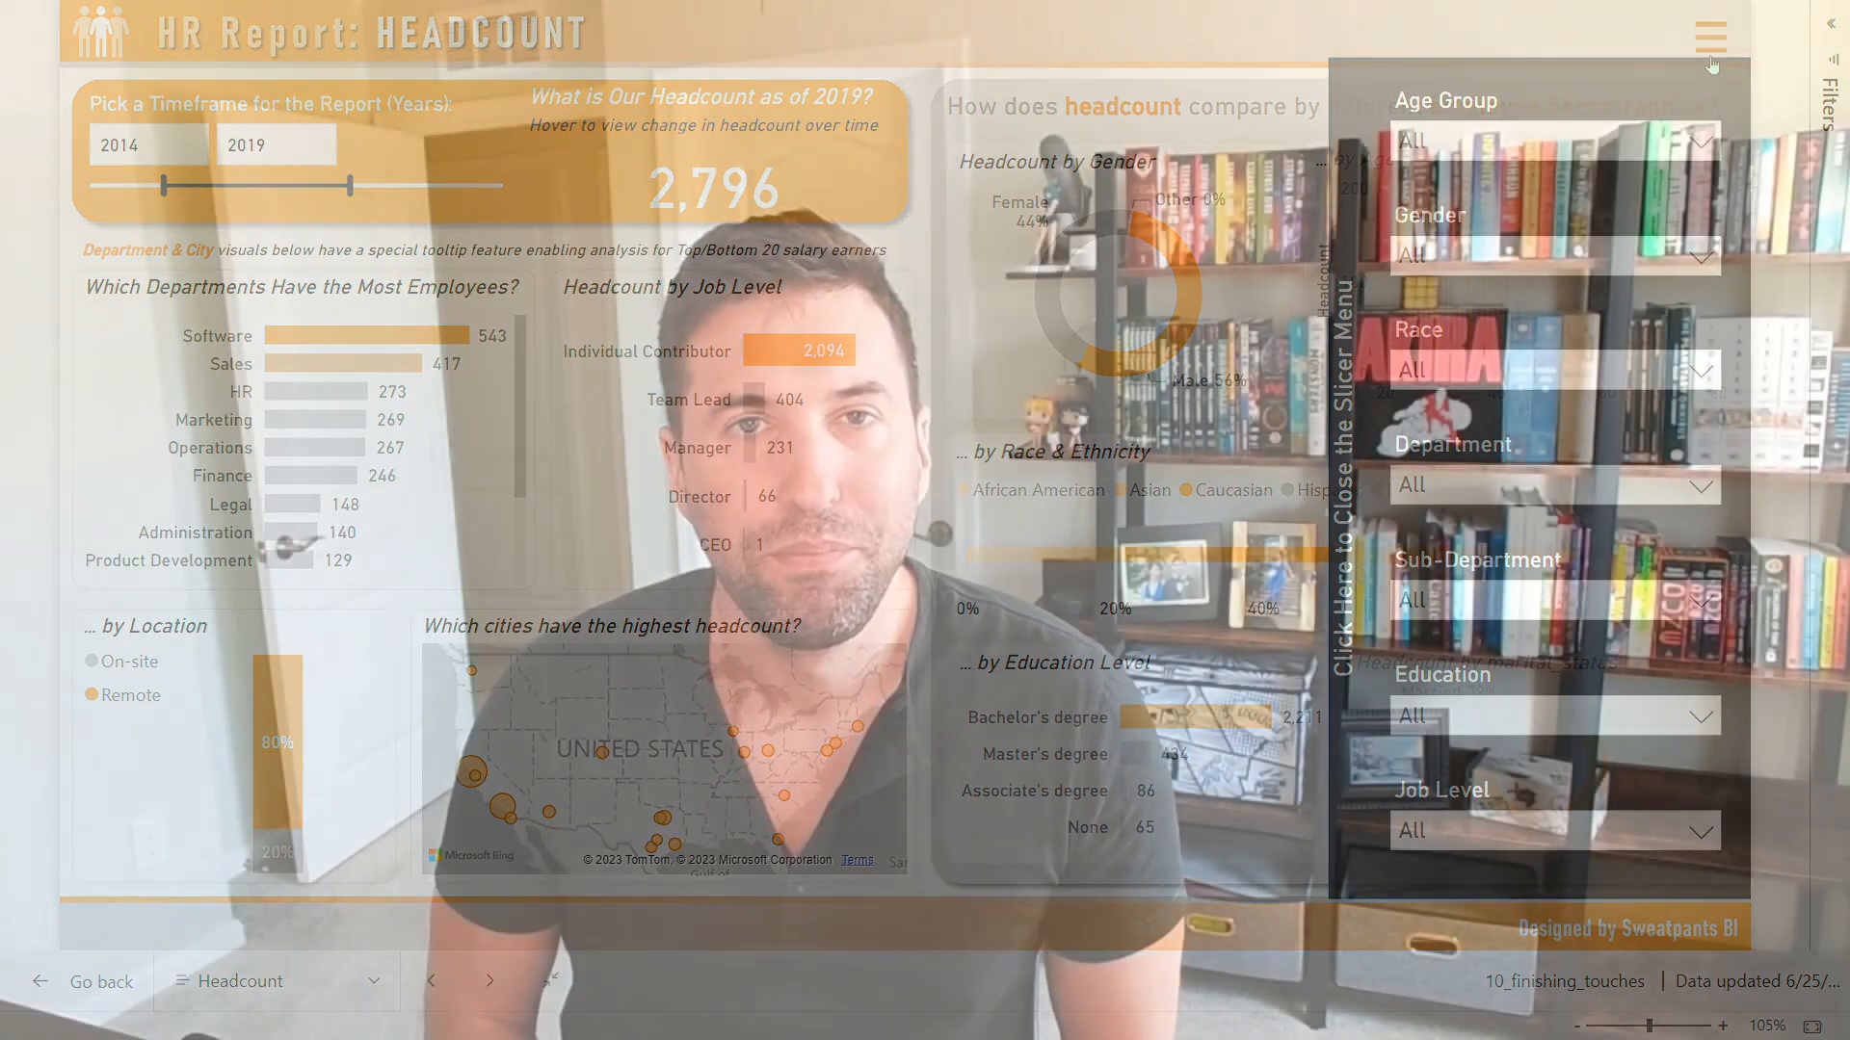